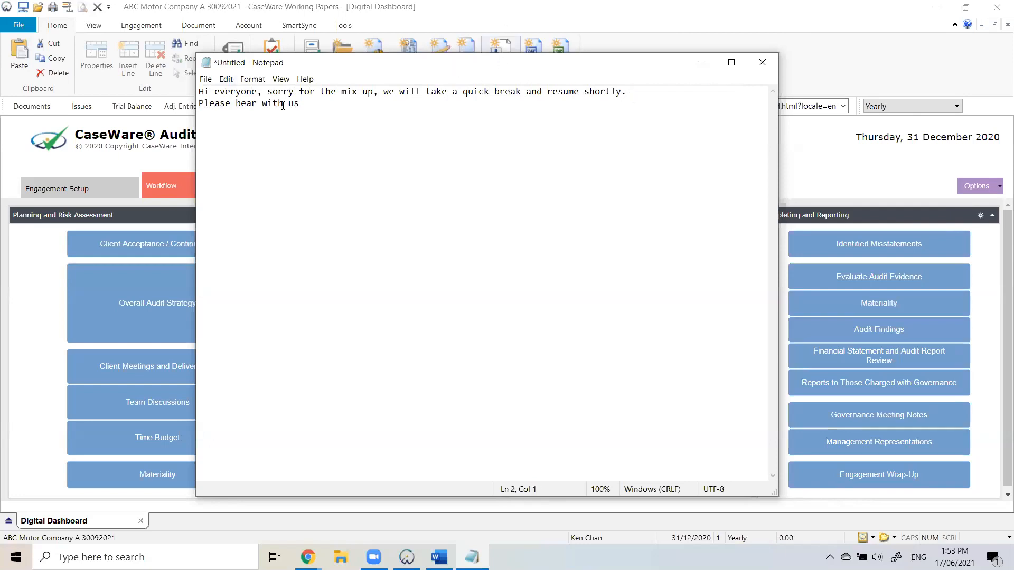
Set the font size of the entire Notepad message to 22.
key("ctrl+a")
left_click(226, 78)
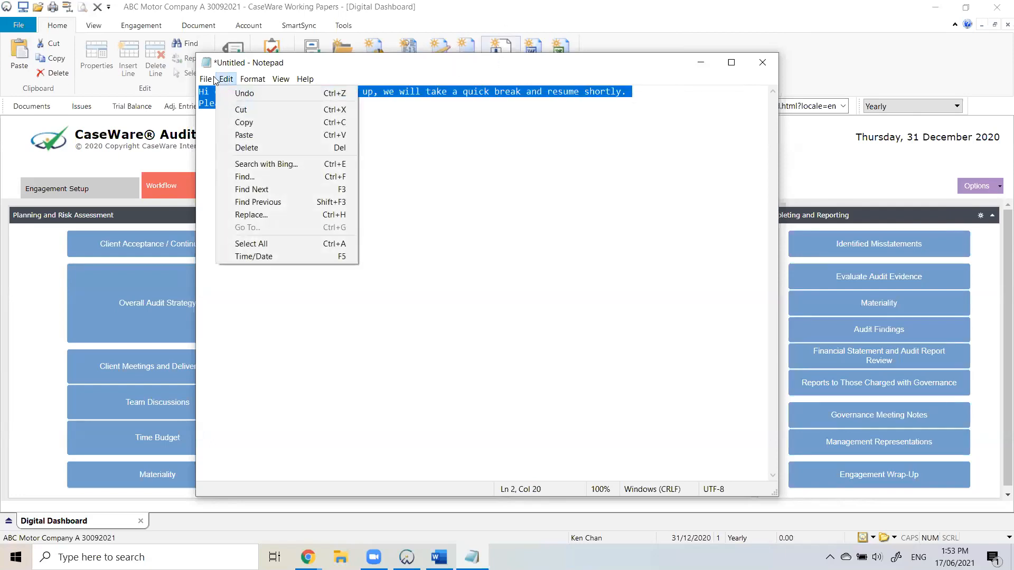
mouse_move(252, 78)
left_click(264, 105)
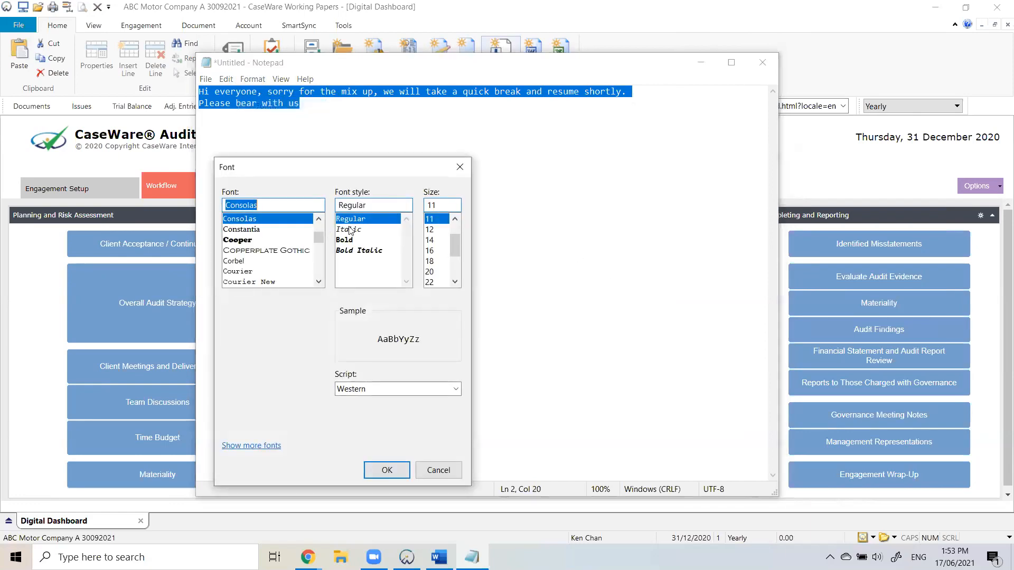
left_click(439, 272)
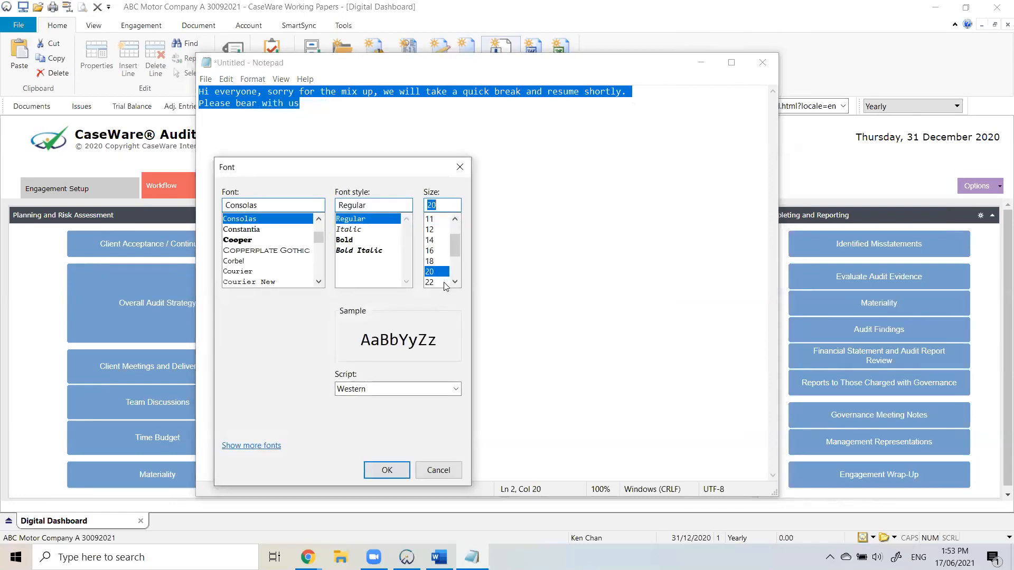
left_click(431, 282)
left_click(387, 470)
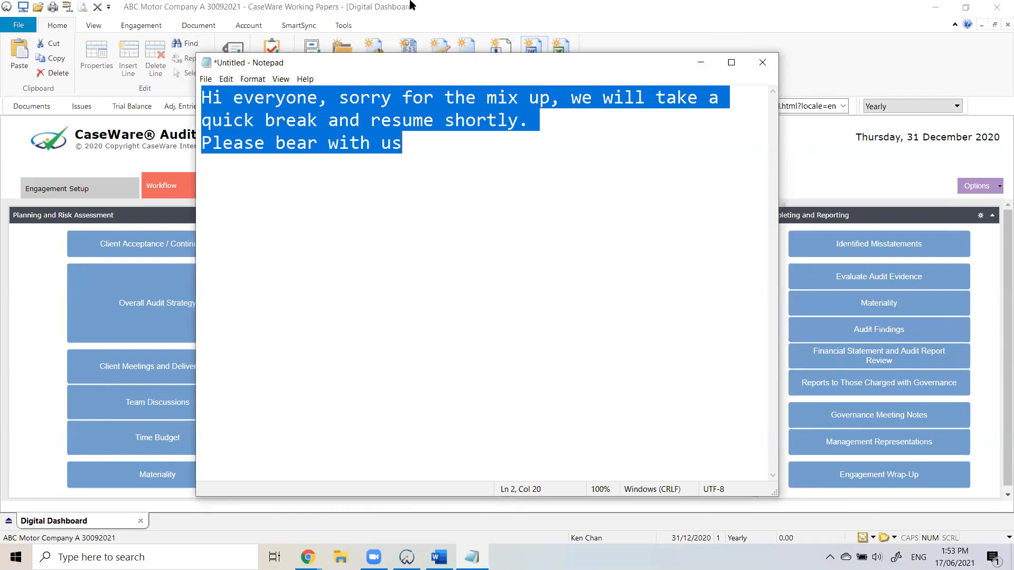
Insert "This is the correct Zoom meeting now." as a separate paragraph between the break notice and "Please bear with us".
left_click(542, 126)
key("Return")
key("Return")
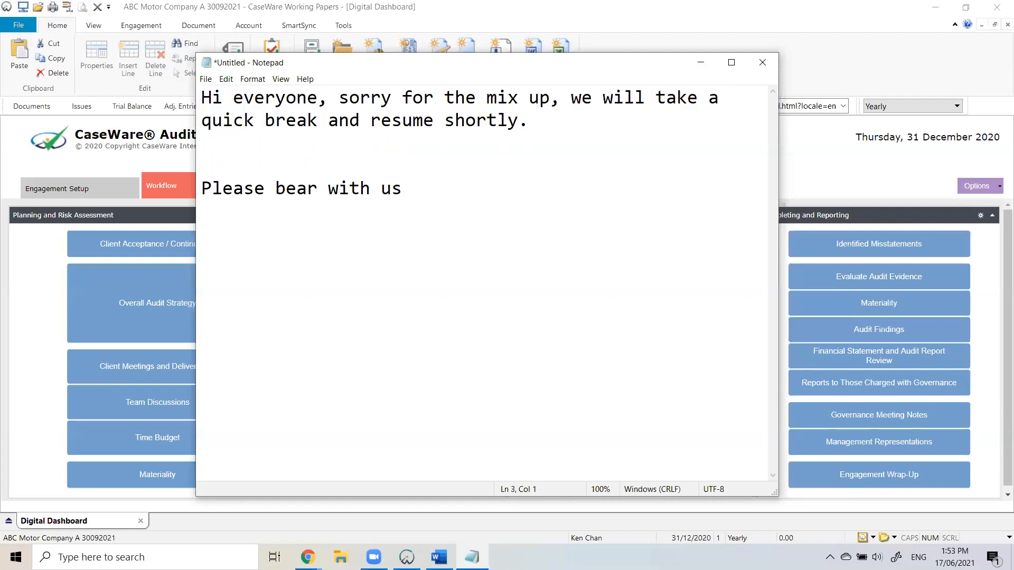
type("This is the ")
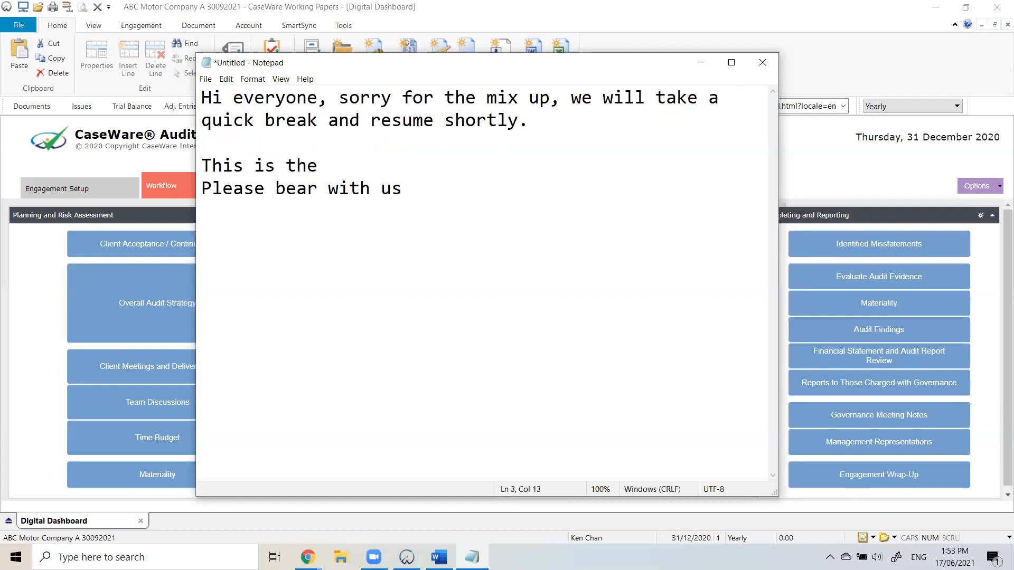
type("correct Zoom meeting")
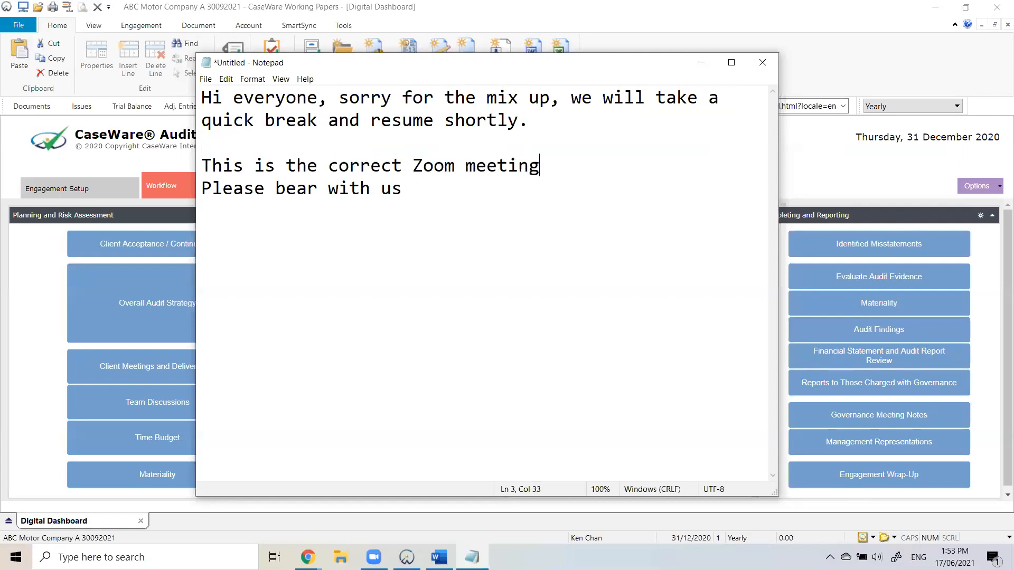
type(" now.")
key("Return")
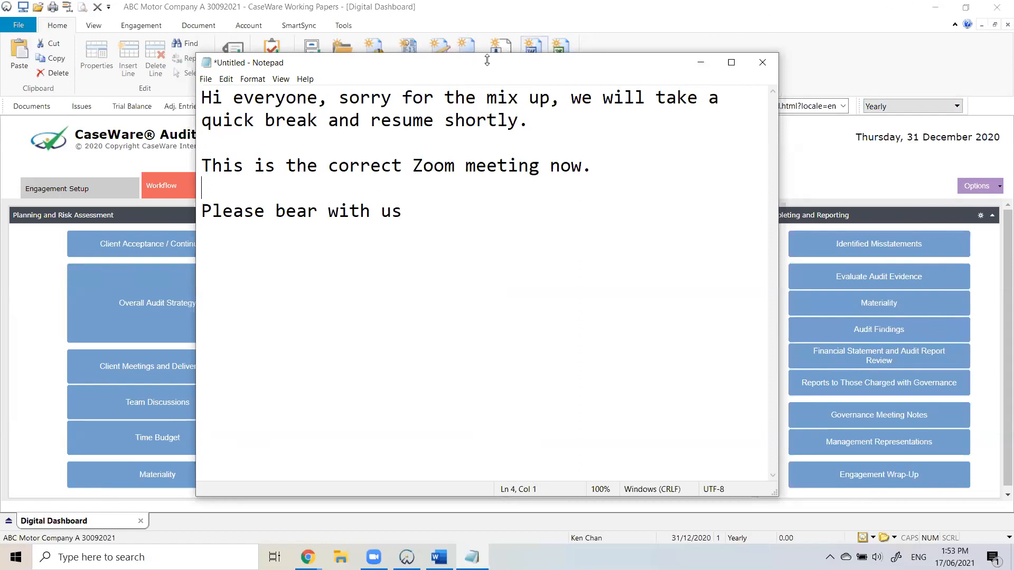
Move the Notepad window lower on the screen and close it without saving the note.
left_click_drag(487, 60, 499, 132)
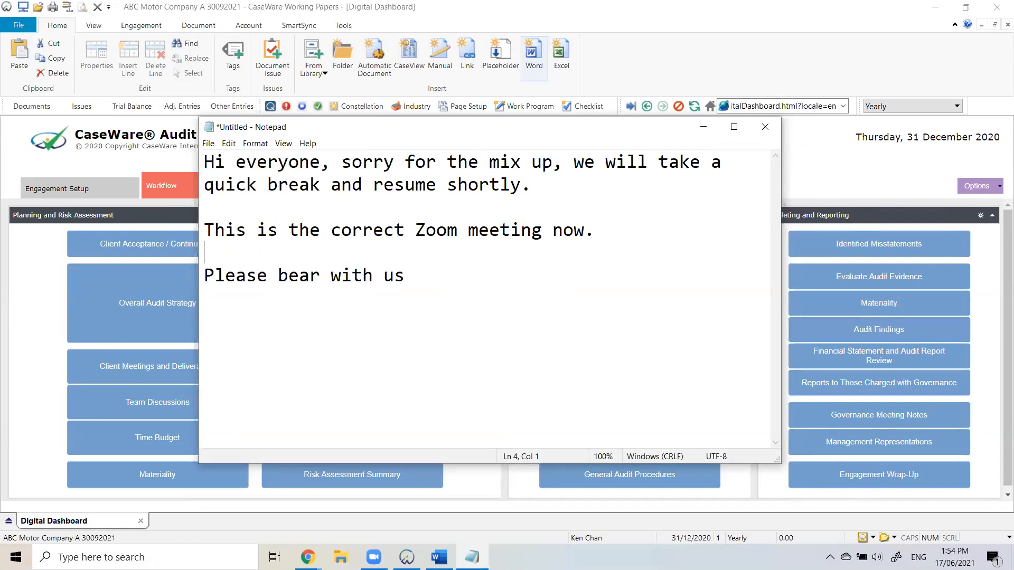
left_click(764, 127)
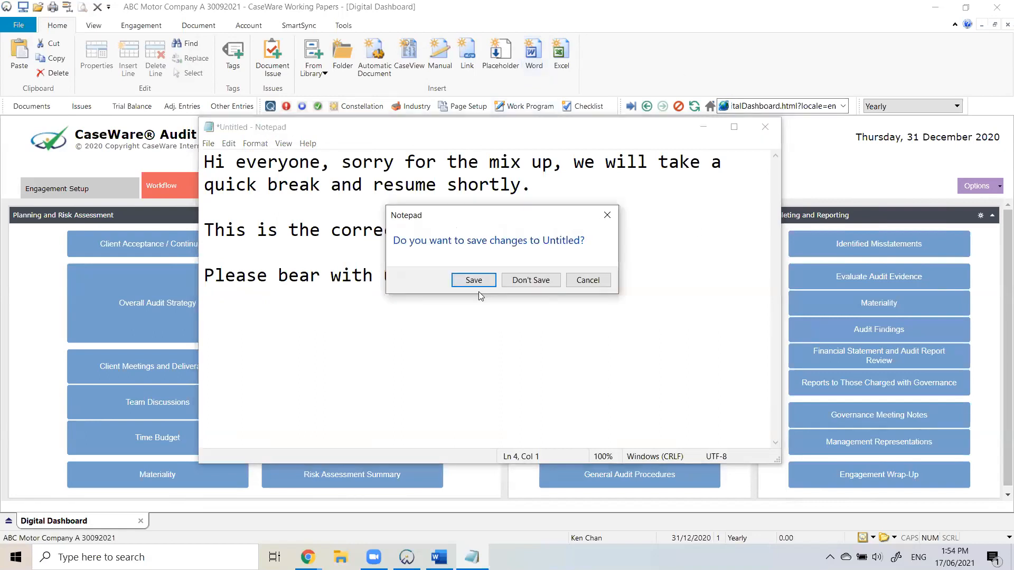
left_click(521, 282)
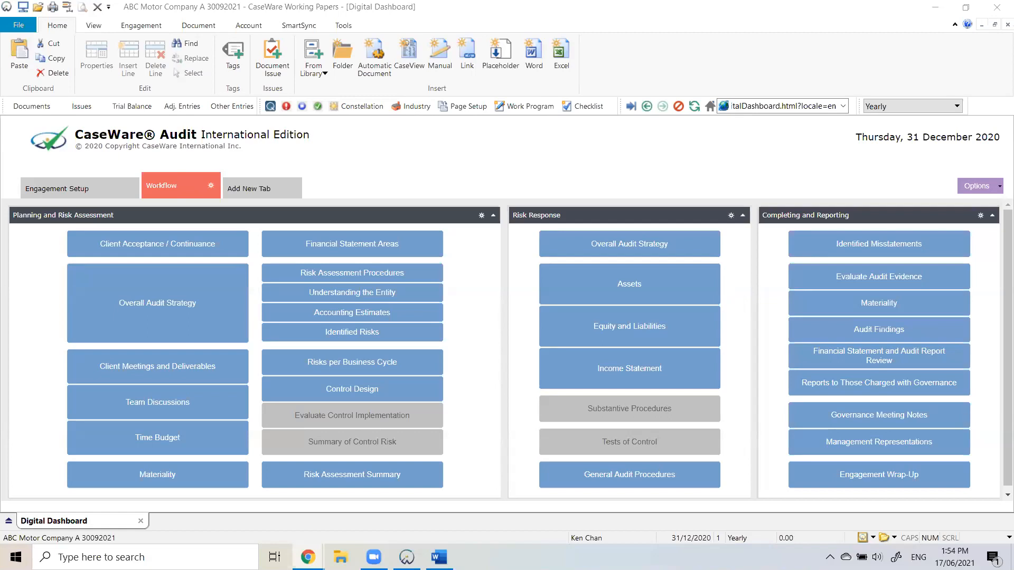
View the recent files and the computer folders for opening an engagement file, and return to the dashboard.
left_click(20, 26)
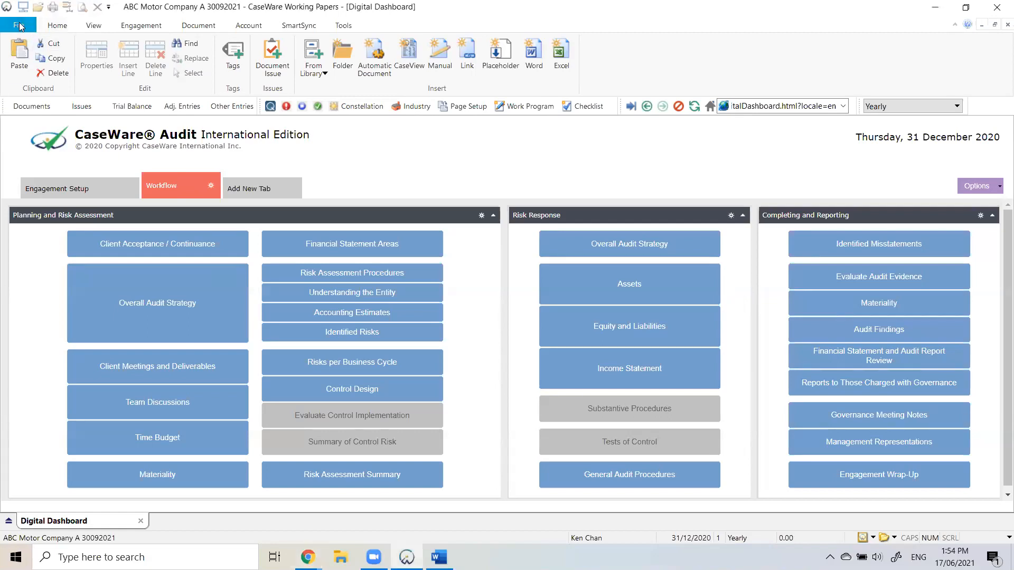
left_click(20, 27)
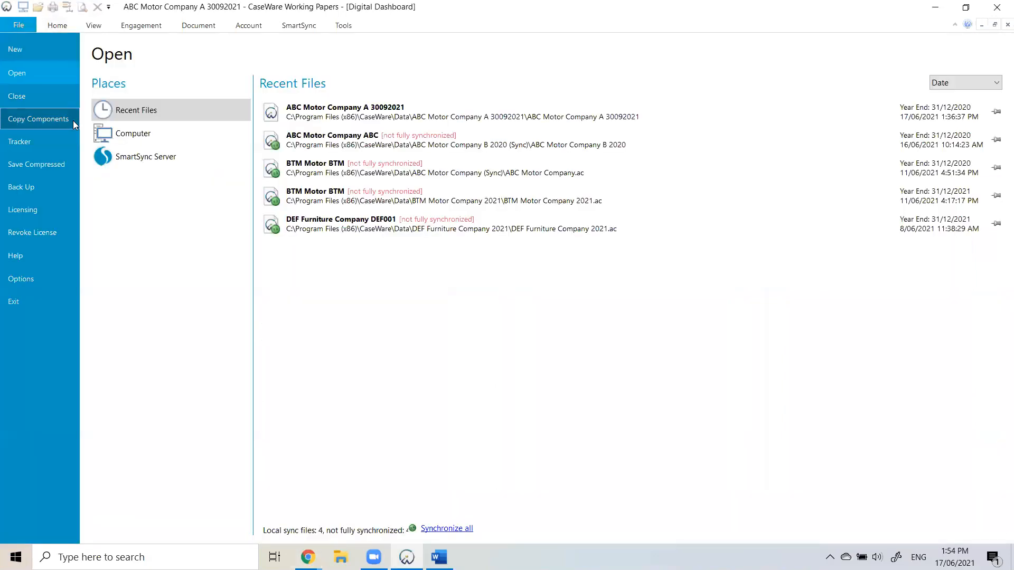
left_click(164, 141)
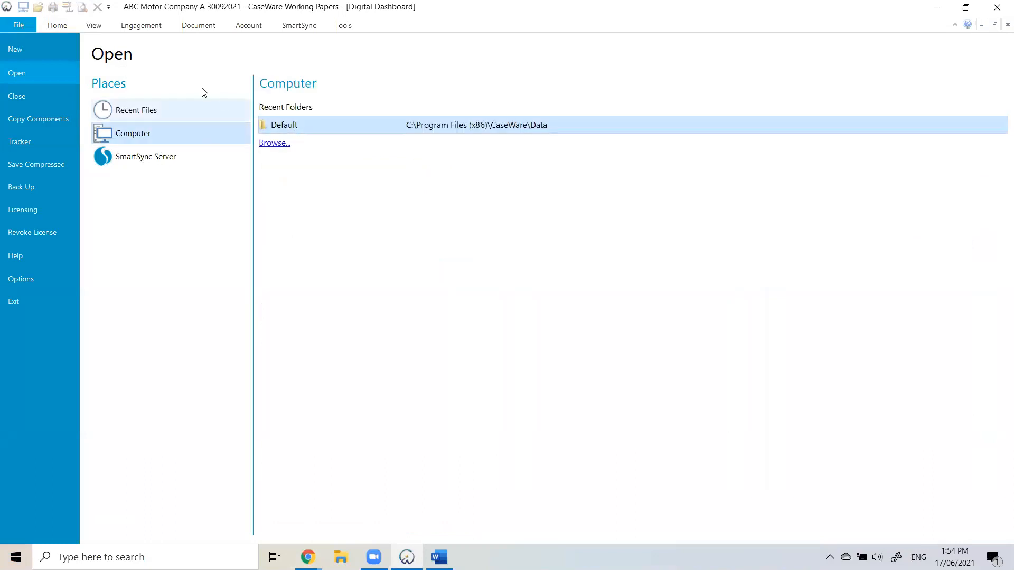
left_click(62, 24)
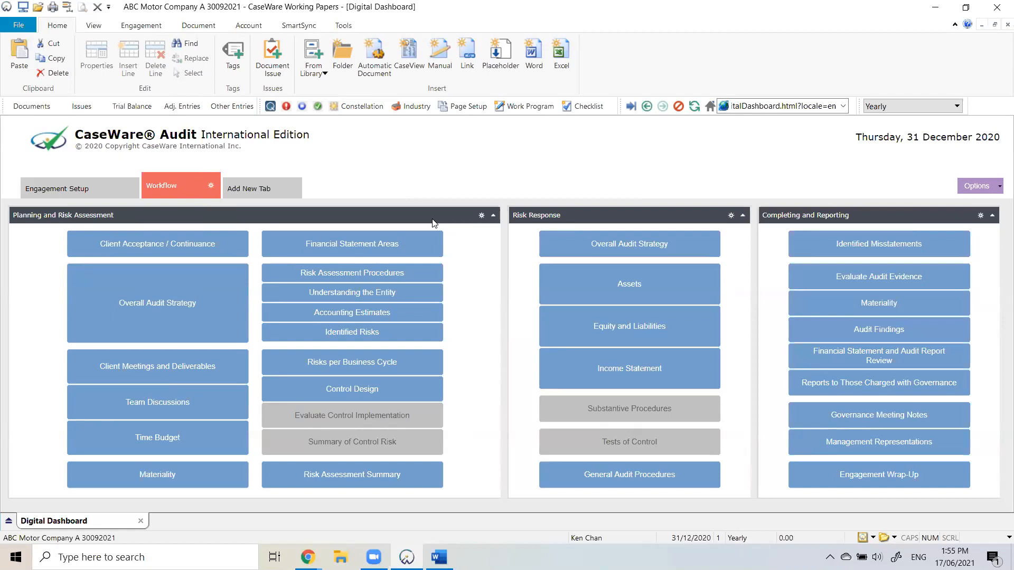
View the engagement's Document Manager alongside the Digital Dashboard, and close the Document Manager.
left_click(32, 106)
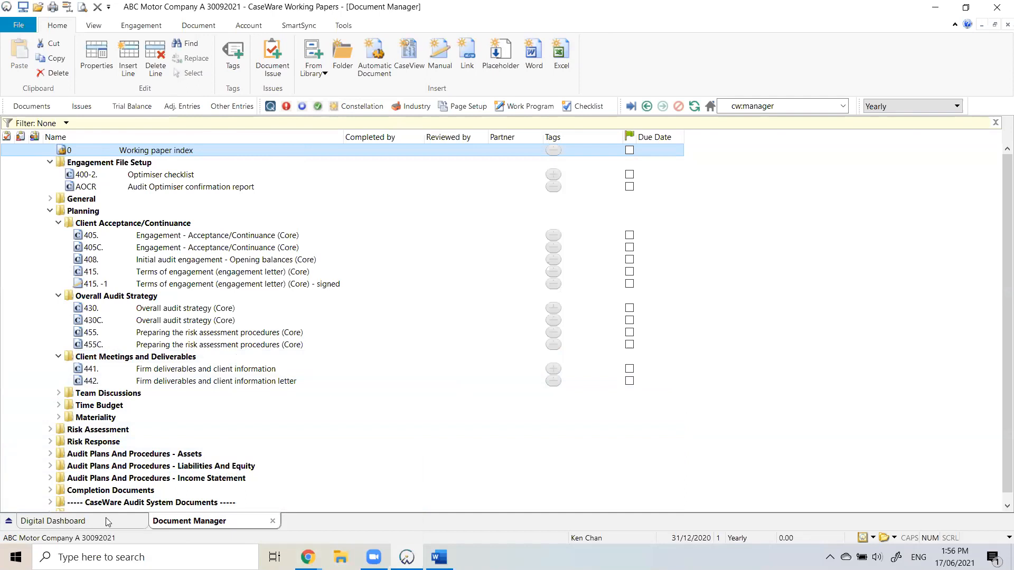
left_click(52, 522)
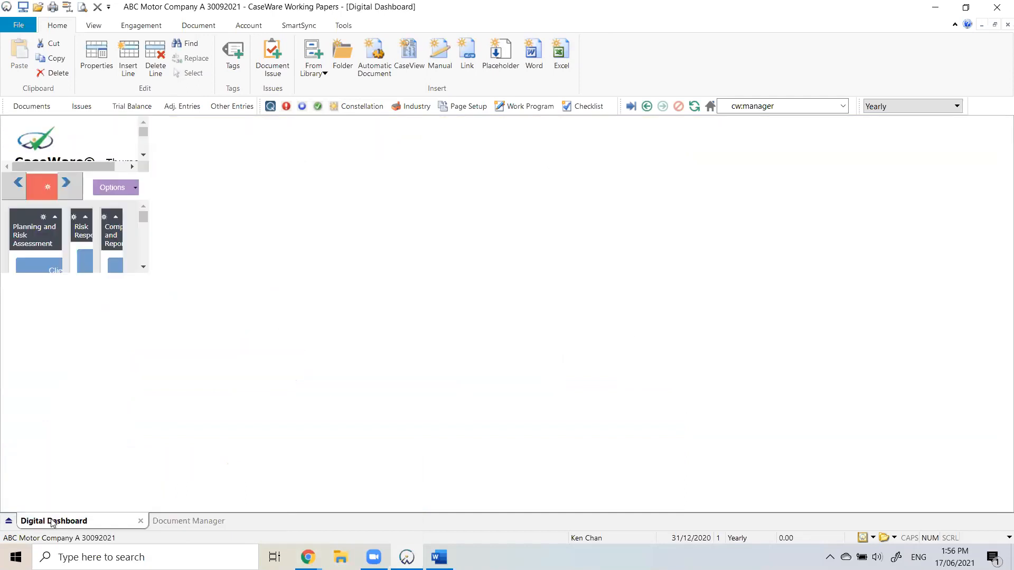
left_click(196, 523)
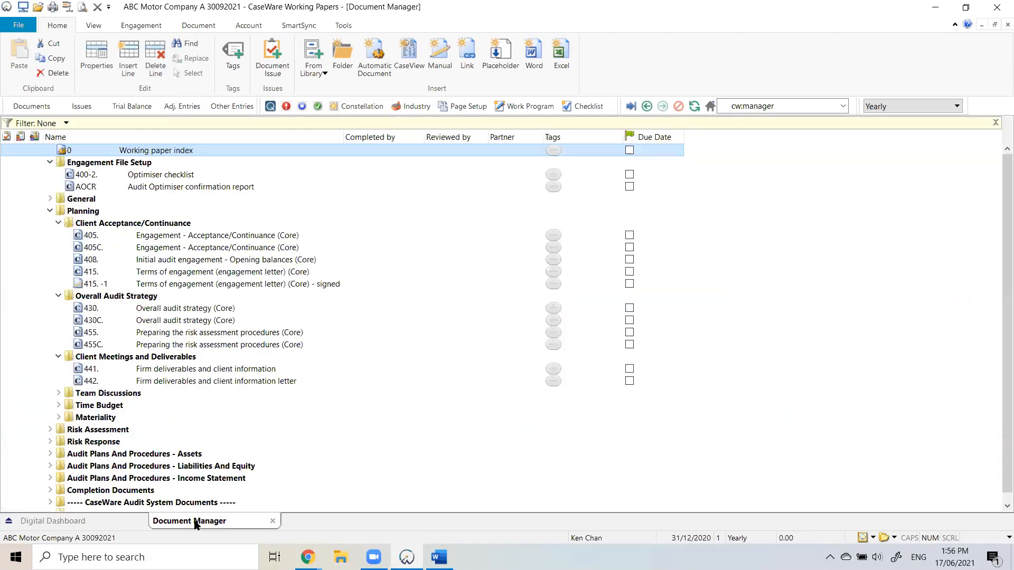
left_click(272, 521)
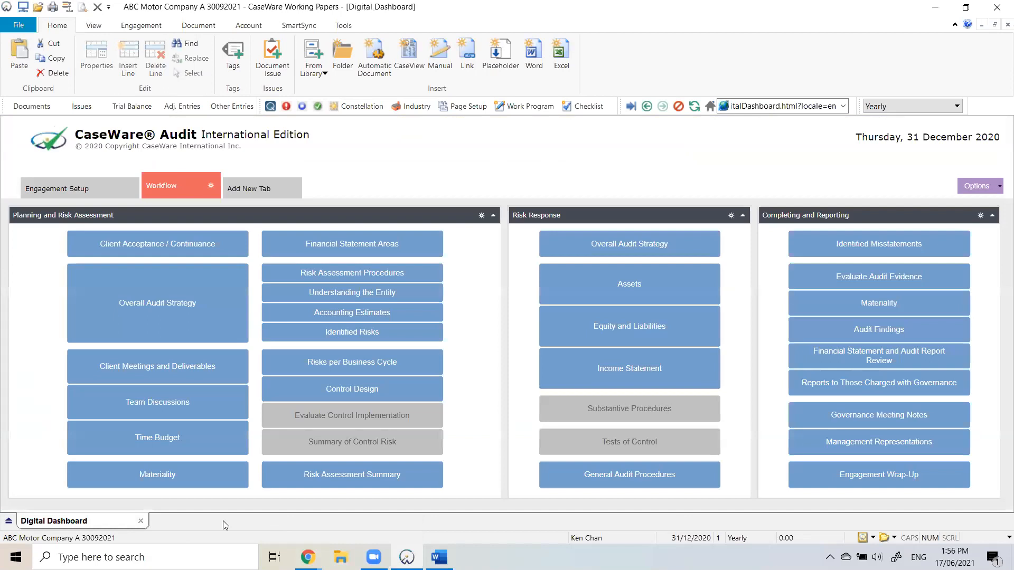
Reopen the Document Manager, switch between it and the dashboard, and return to the Digital Dashboard home page.
left_click(36, 110)
left_click(111, 522)
left_click(211, 523)
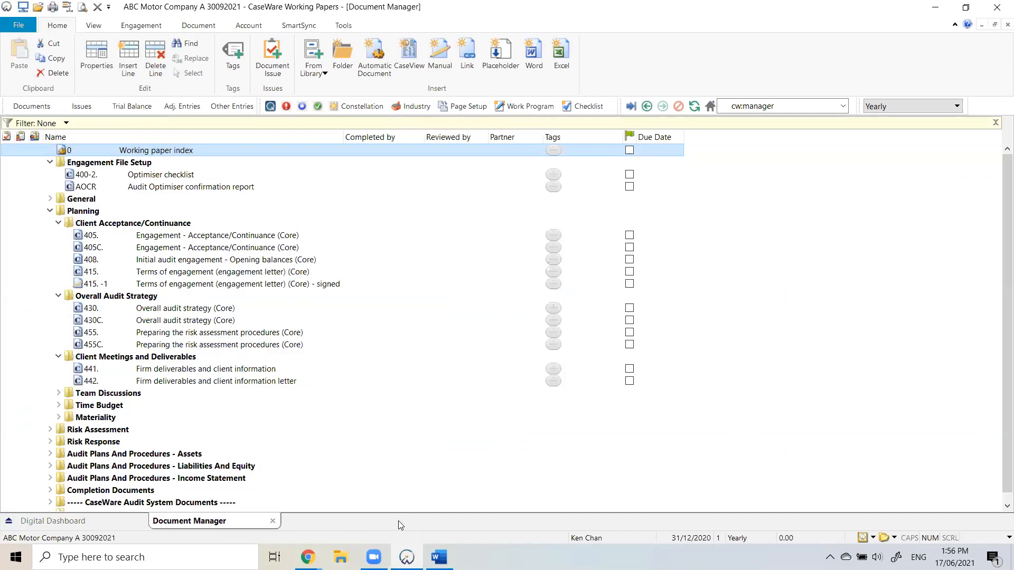
left_click(710, 108)
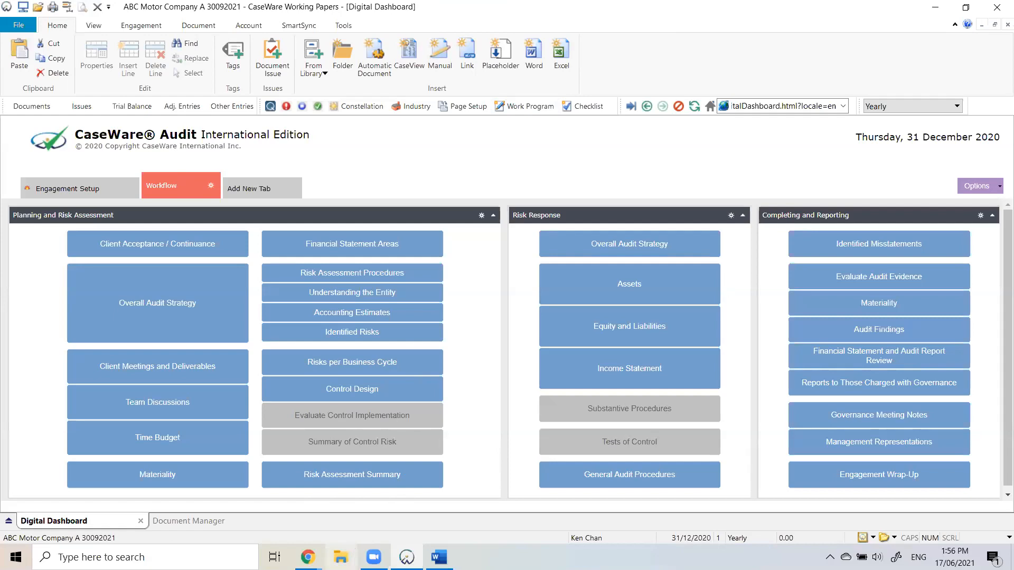
Switch to a maximised File Explorer and open the ABC Motor Company A 30092021 folder inside the CaseWare Data folder.
left_click(341, 557)
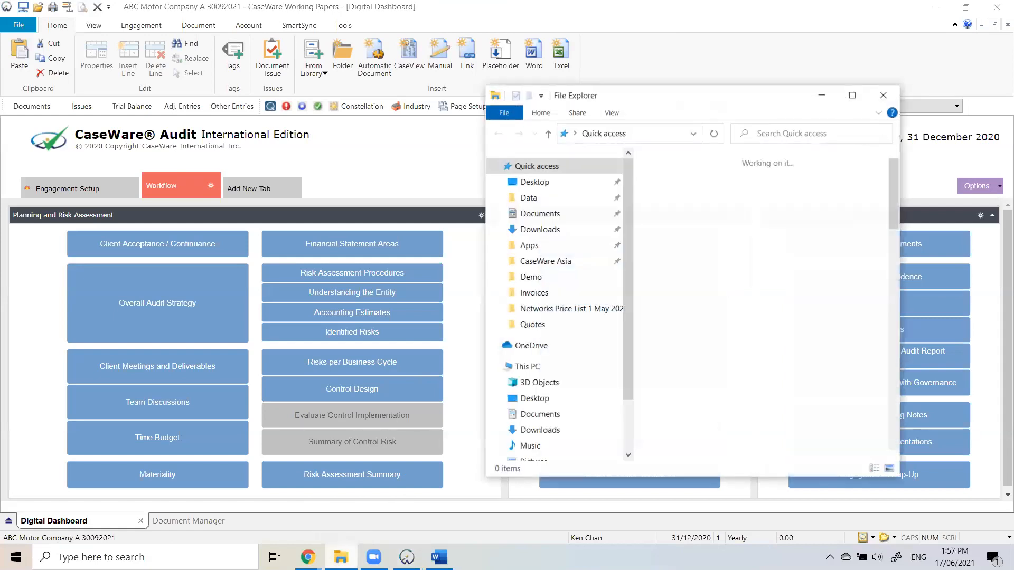
double_click(647, 97)
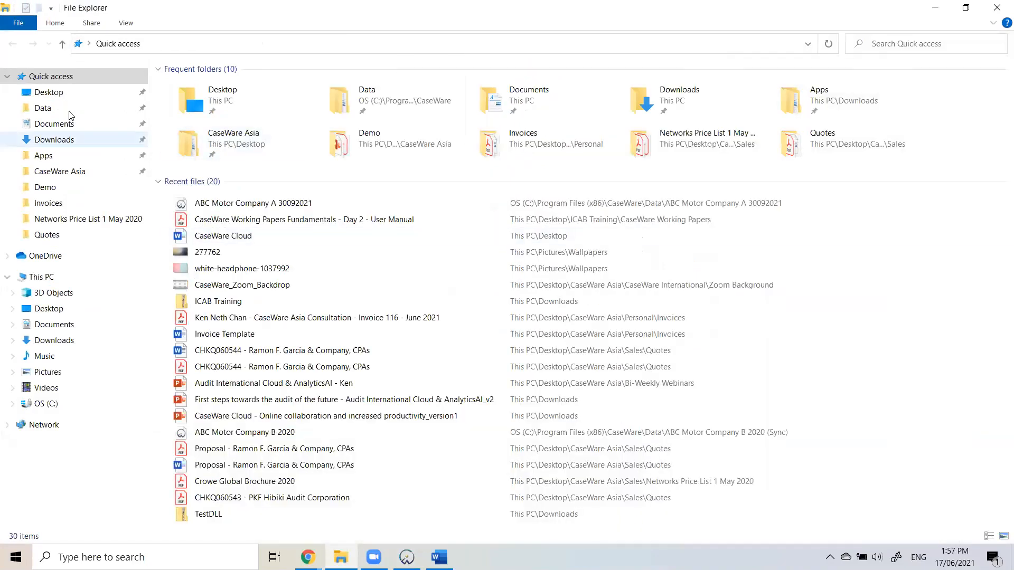
left_click(69, 111)
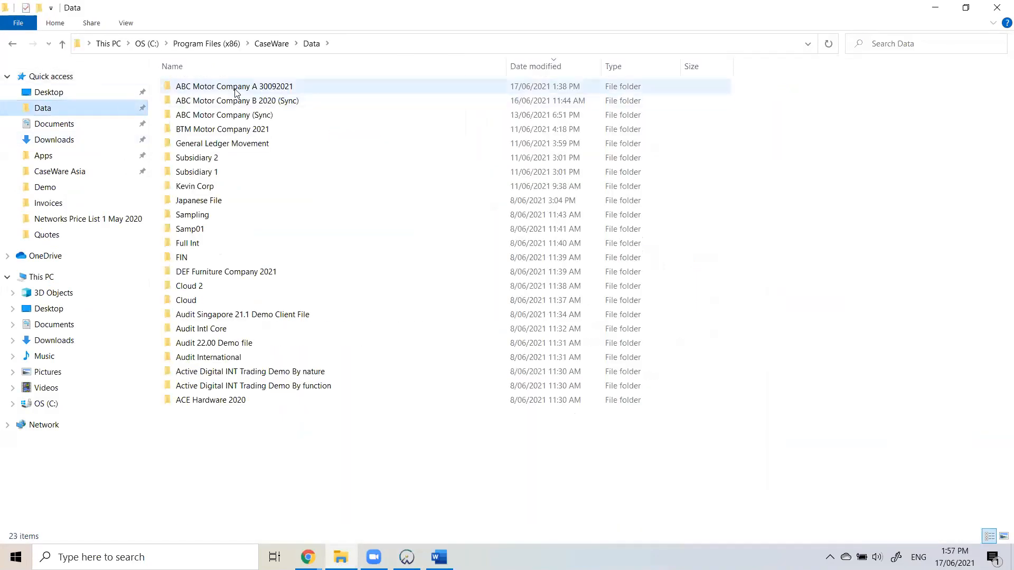
left_click(306, 86)
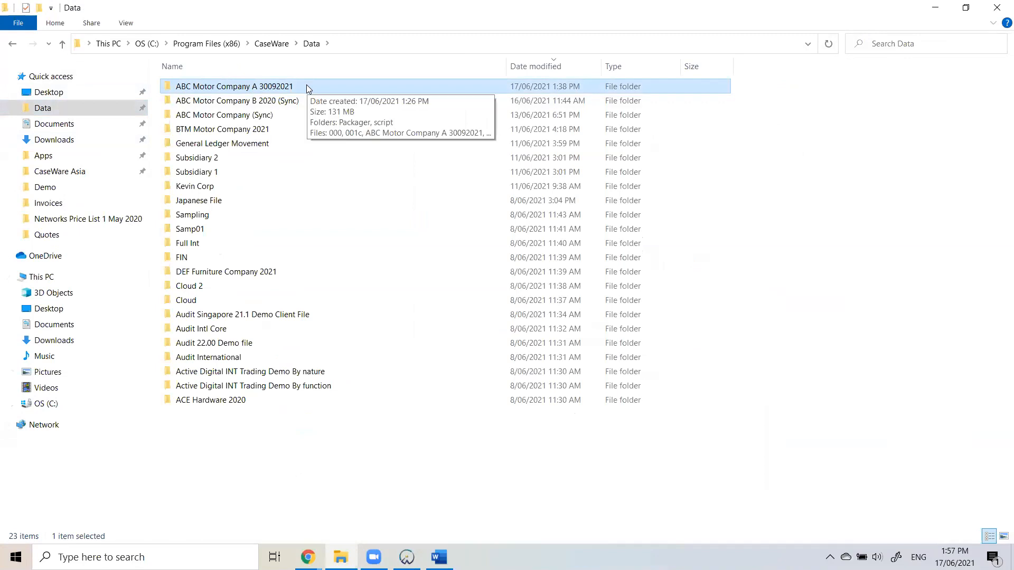
double_click(307, 87)
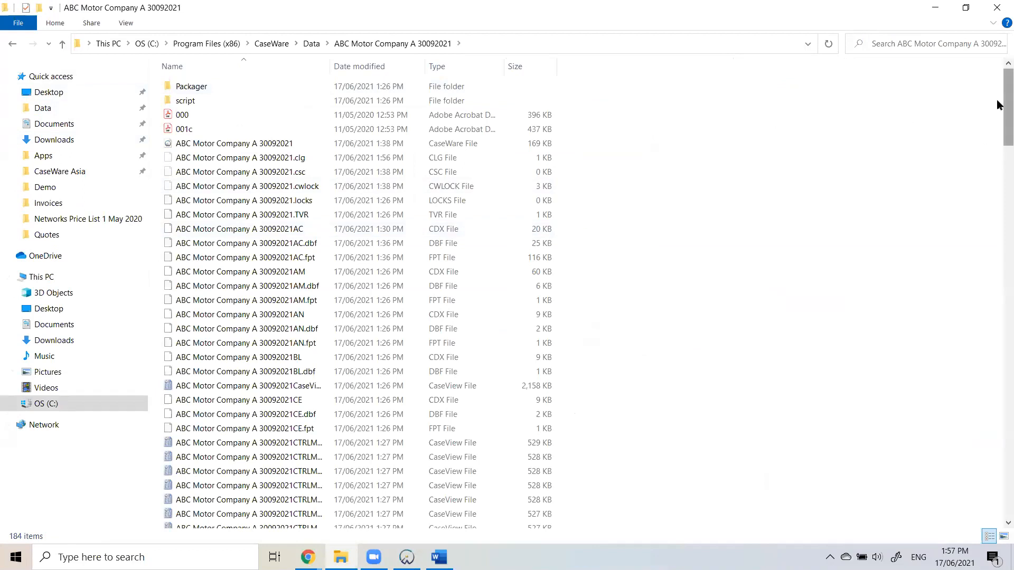
Select all files in the engagement folder, clear the selection, and examine the file list down to its end.
left_click(242, 243)
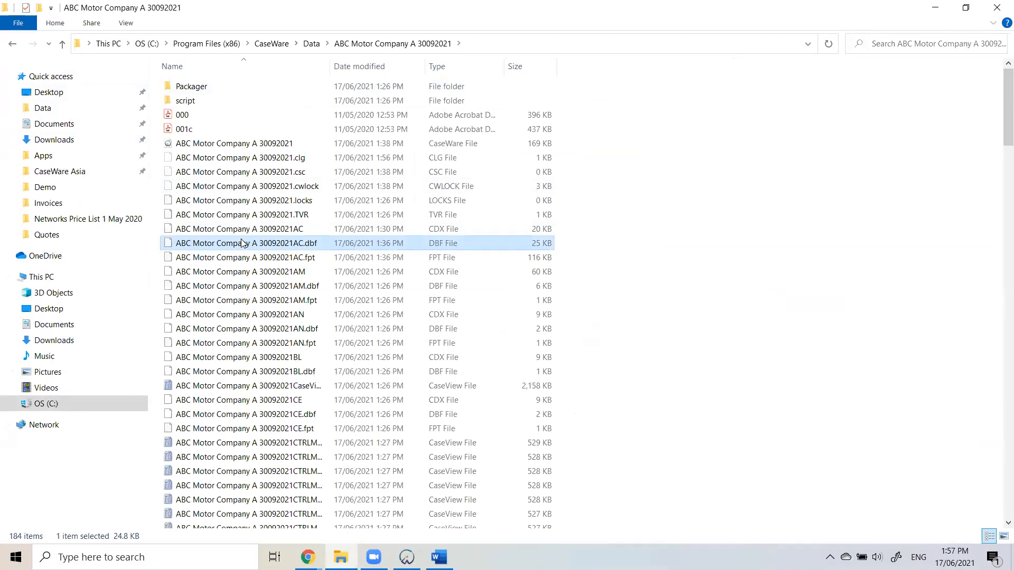
key("ctrl+a")
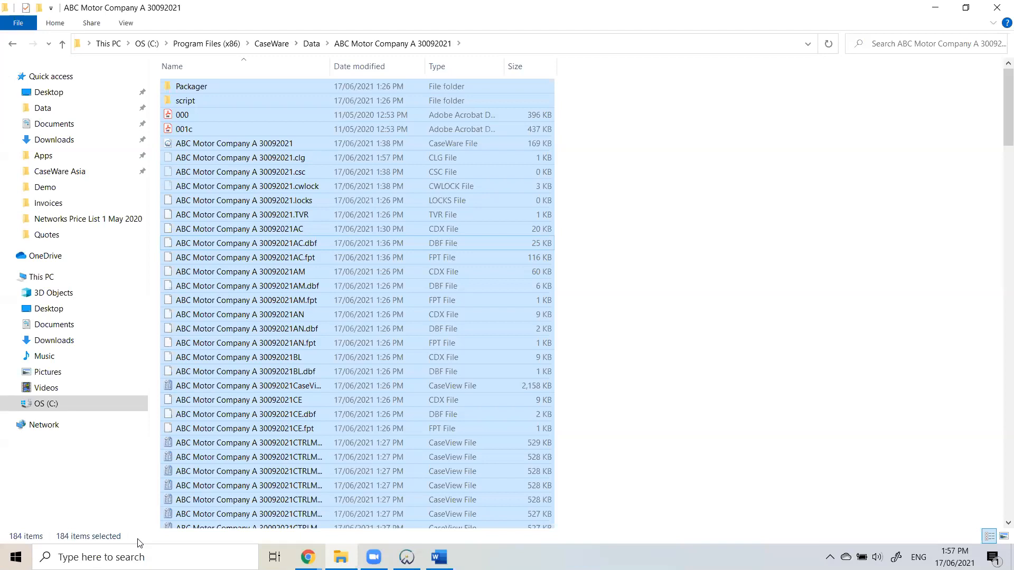
left_click(750, 337)
scroll(769, 335, "down", 20)
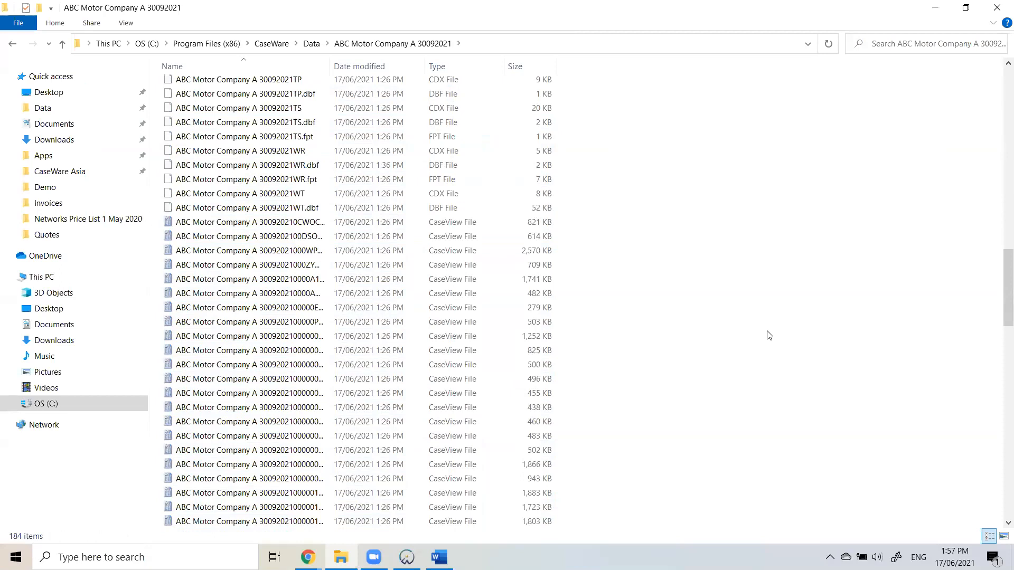
scroll(769, 336, "down", 19)
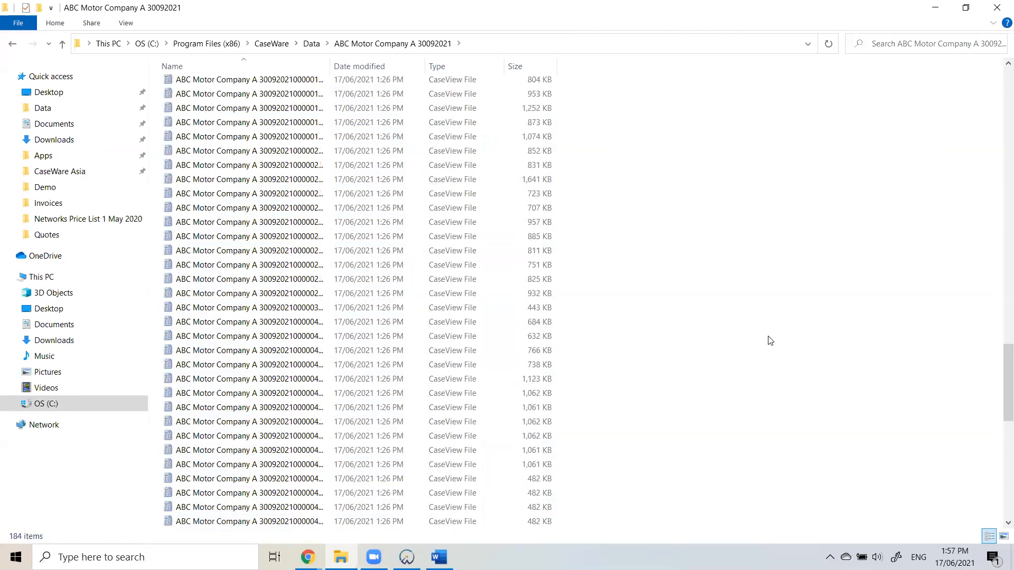
scroll(770, 342, "down", 7)
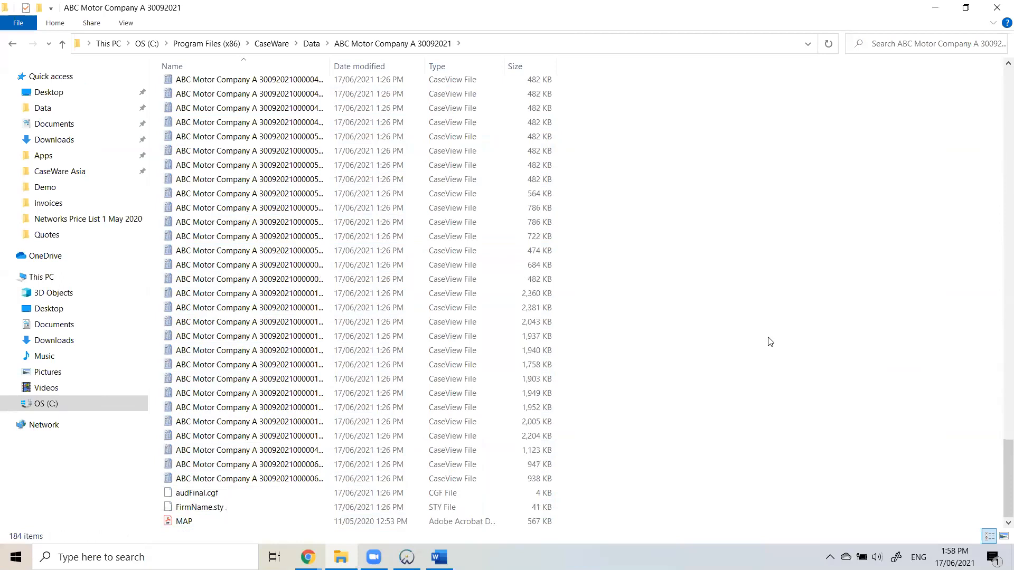
Select a block of CaseView files to view their available file actions, dismiss these without choosing any, and select a single CaseView file.
left_click_drag(631, 415, 349, 167)
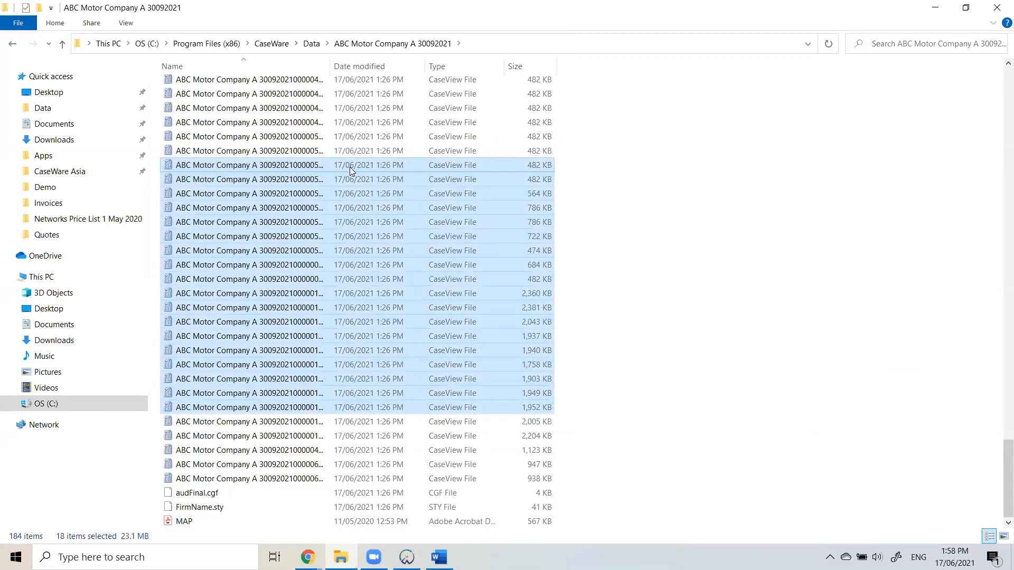
right_click(349, 167)
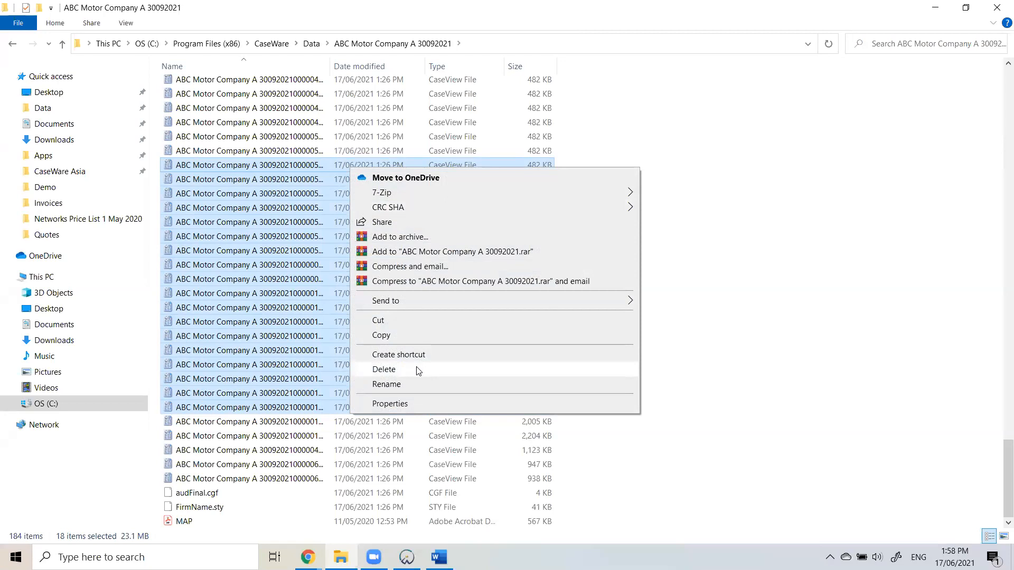
left_click(885, 326)
left_click(885, 328)
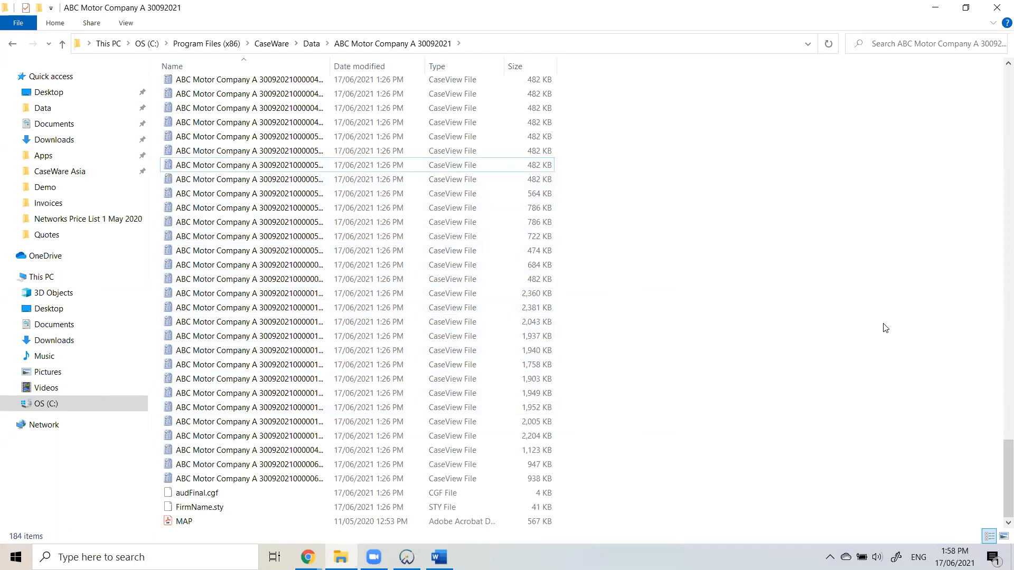
left_click(365, 253)
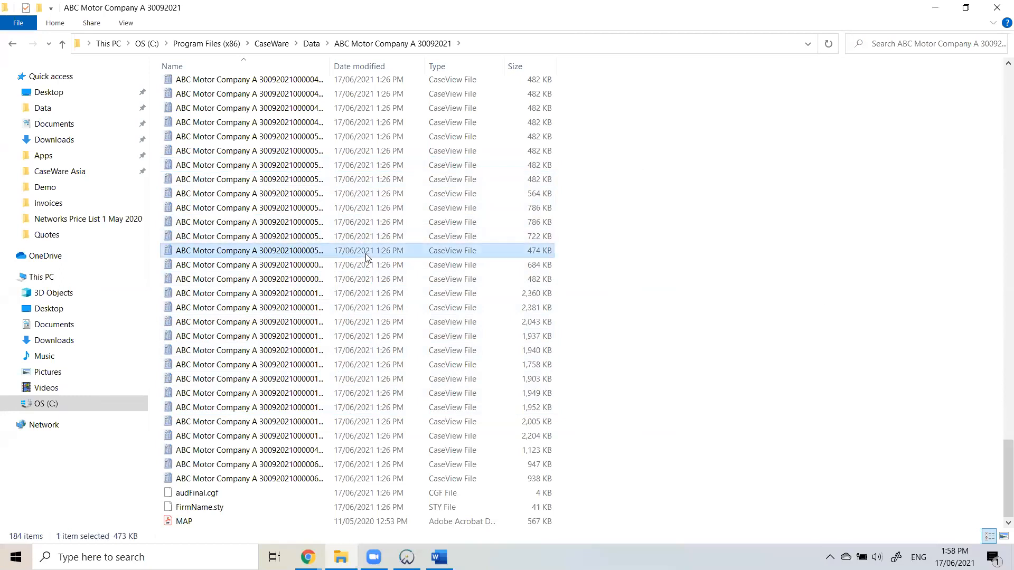
Select every file in the ABC Motor Company A 30092021 folder, clear the selection, and return to the start of the list.
key("ctrl+a")
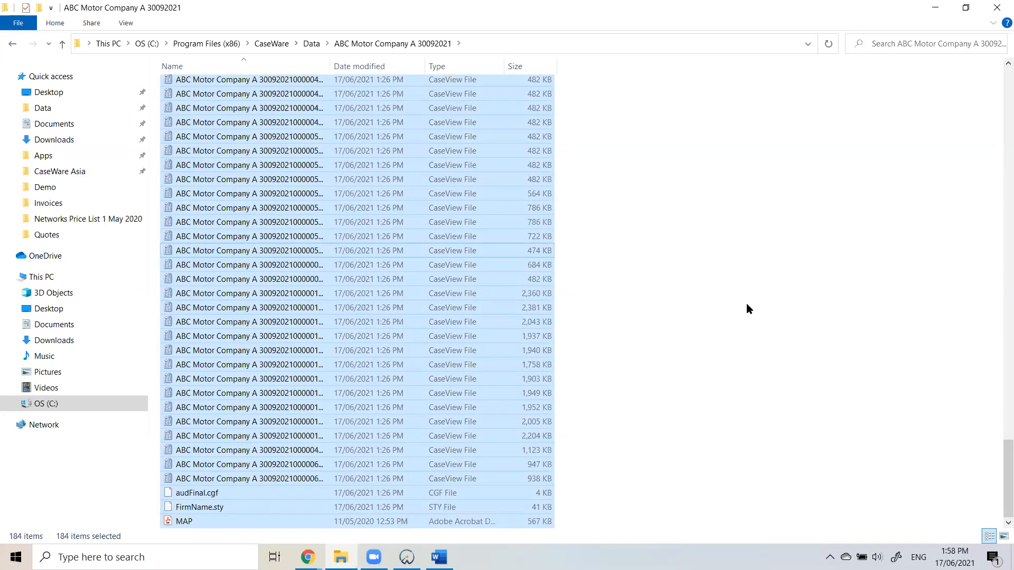
left_click(671, 348)
scroll(669, 351, "up", 10)
scroll(669, 356, "up", 20)
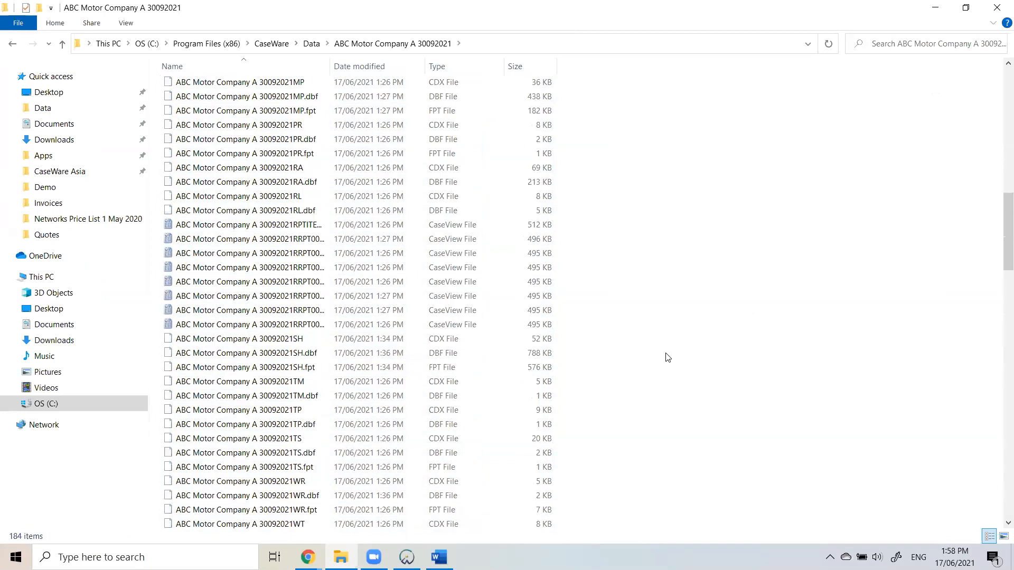
scroll(668, 358, "up", 20)
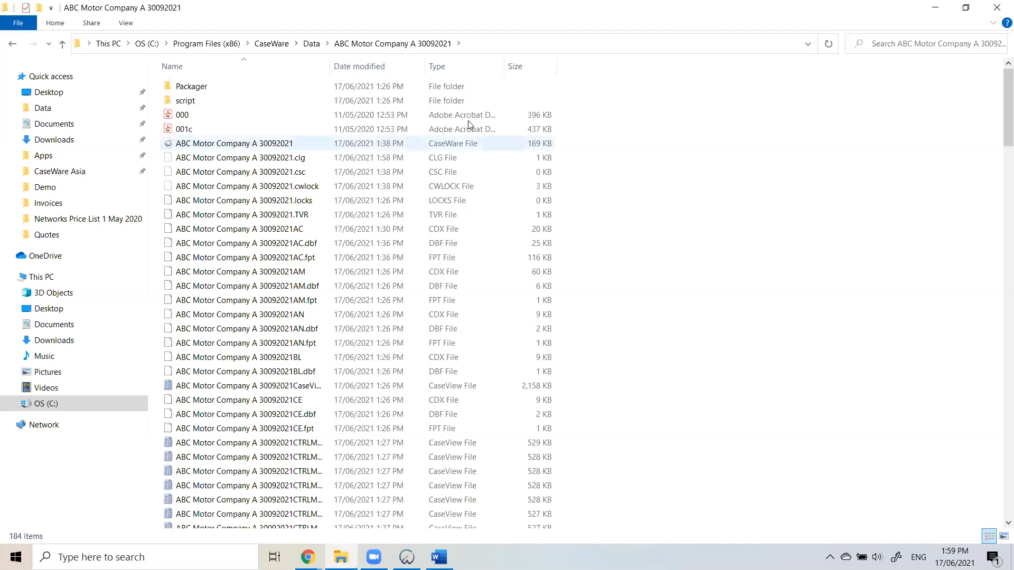
Open the ICAB Training folder from the desktop in a maximised window and select the compressed file inside its ABC Motor Company B 2020 folder.
left_click(935, 11)
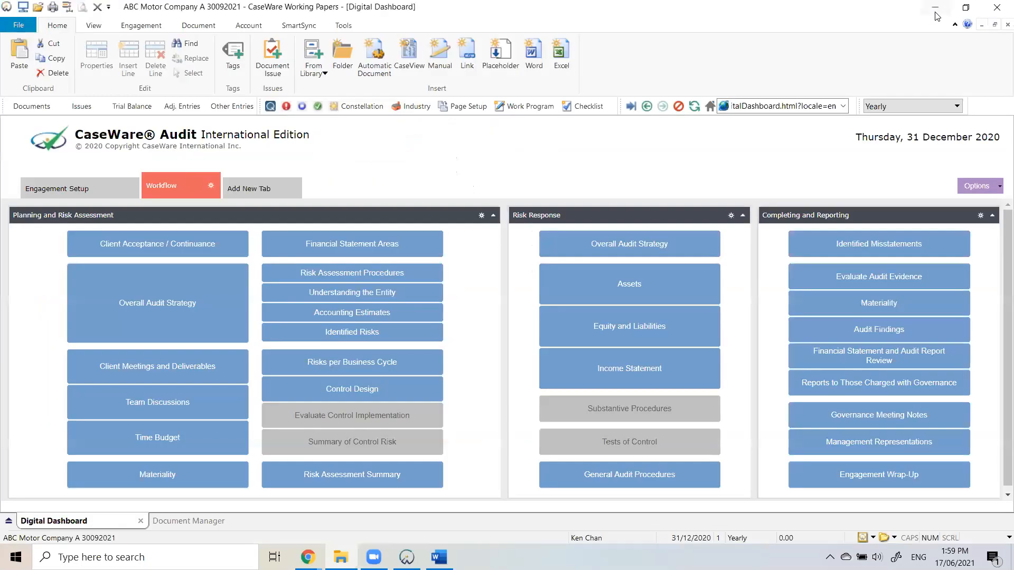
key("super+d")
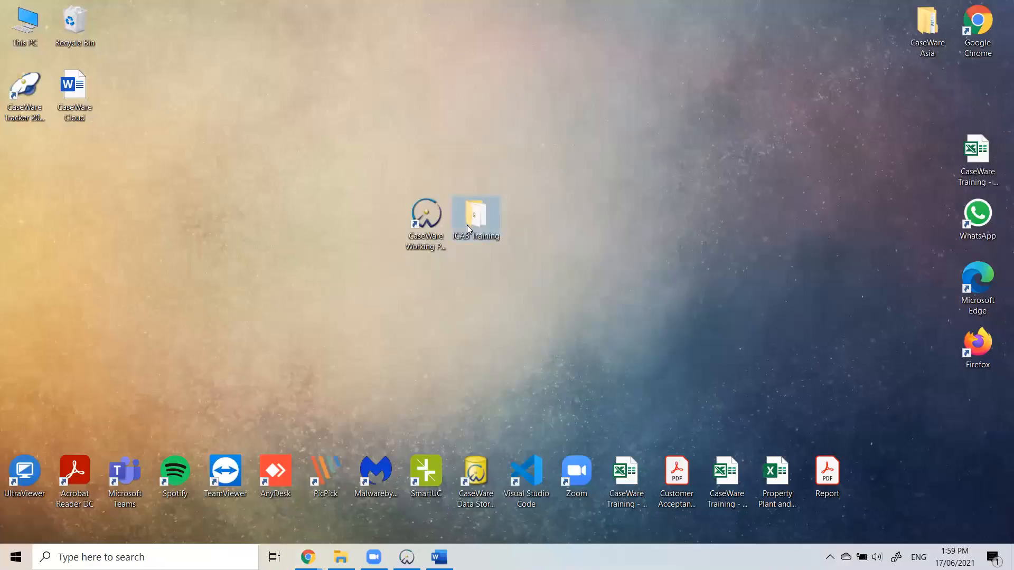
double_click(467, 225)
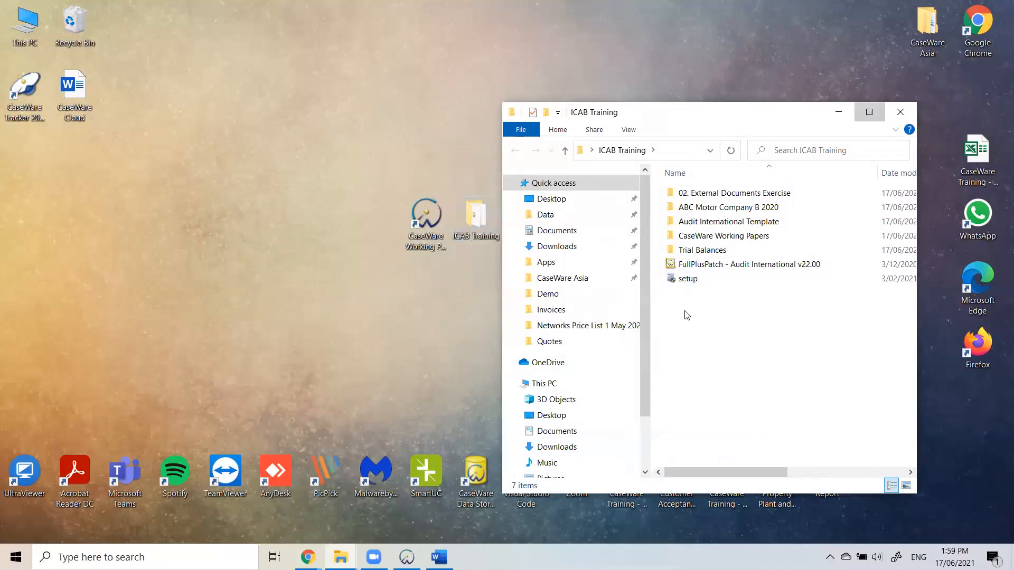
left_click(868, 113)
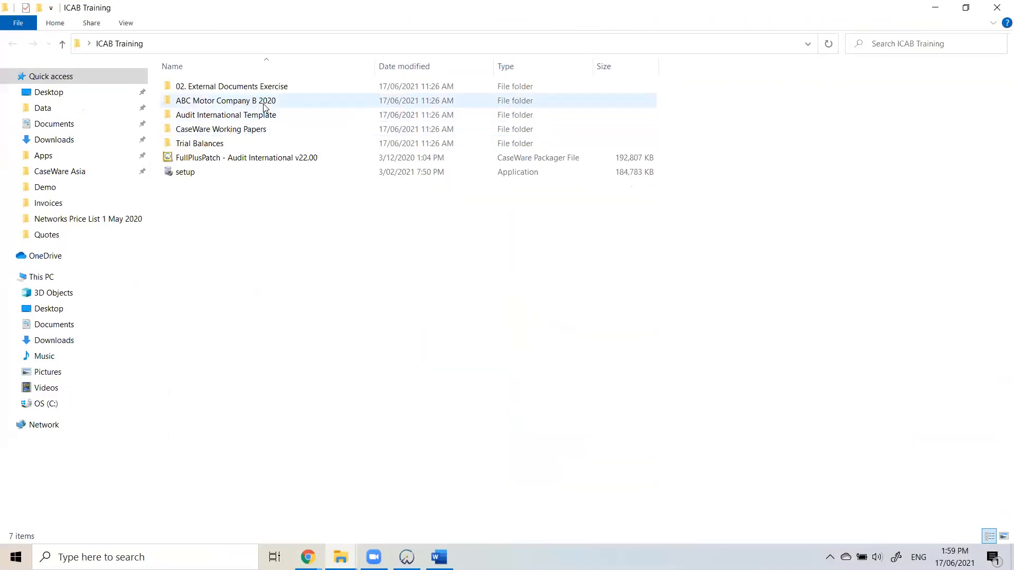
double_click(264, 103)
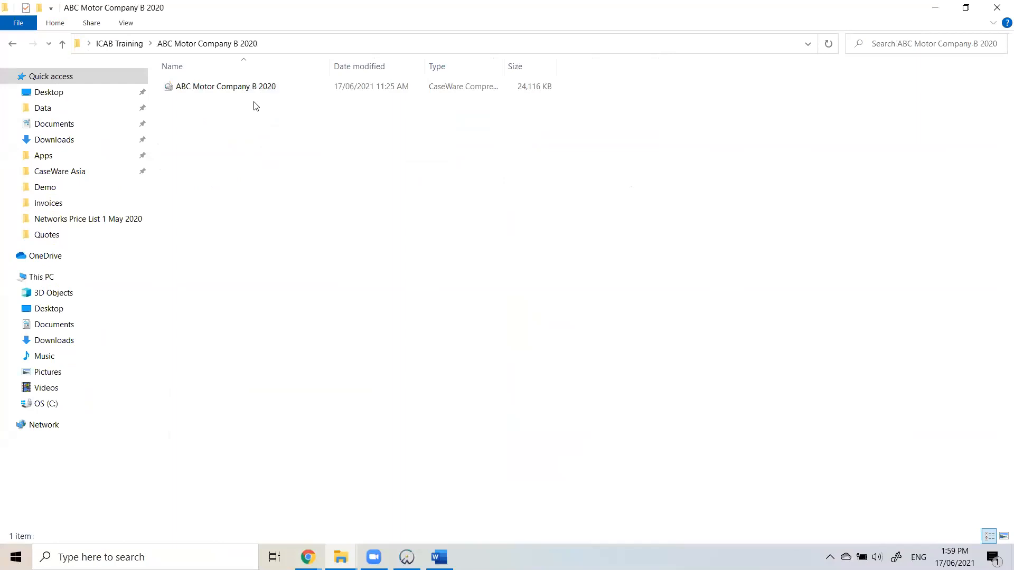
left_click(268, 87)
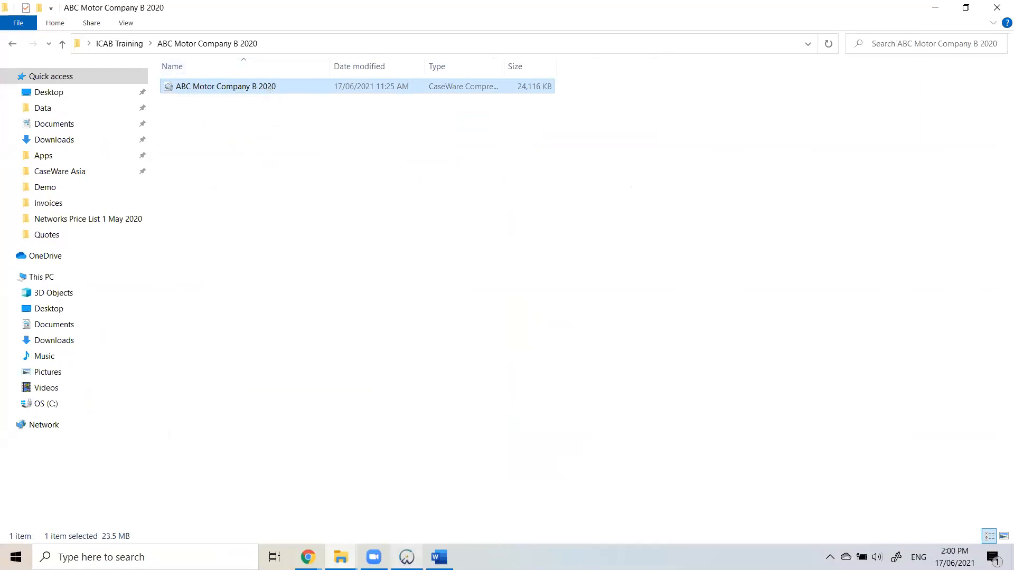
Switch to CaseWare Working Papers and open the compressed ABC Motor Company B 2020 file from the desktop's ICAB Training folder.
left_click(407, 557)
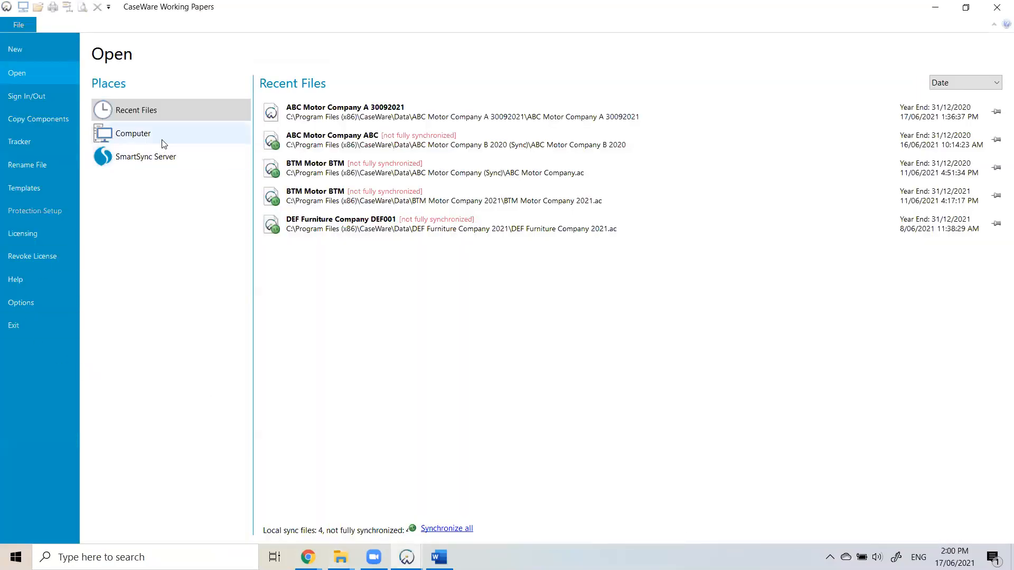
left_click(164, 144)
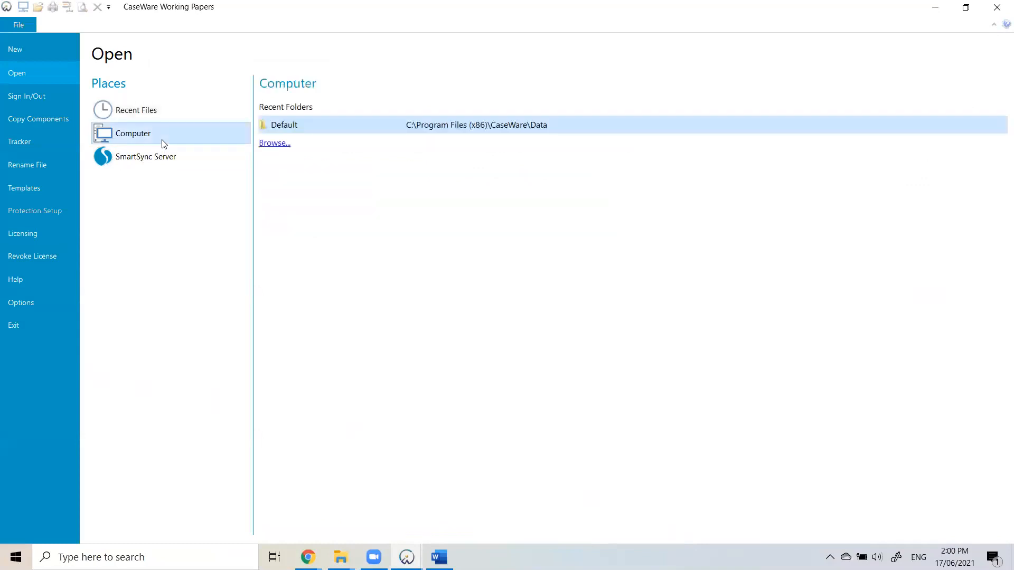
left_click(275, 144)
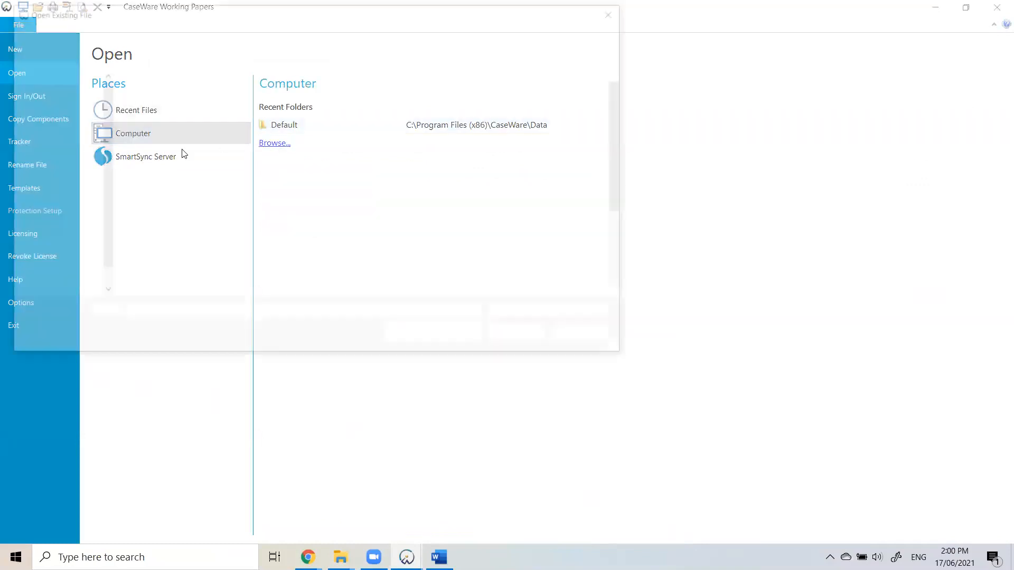
left_click(61, 183)
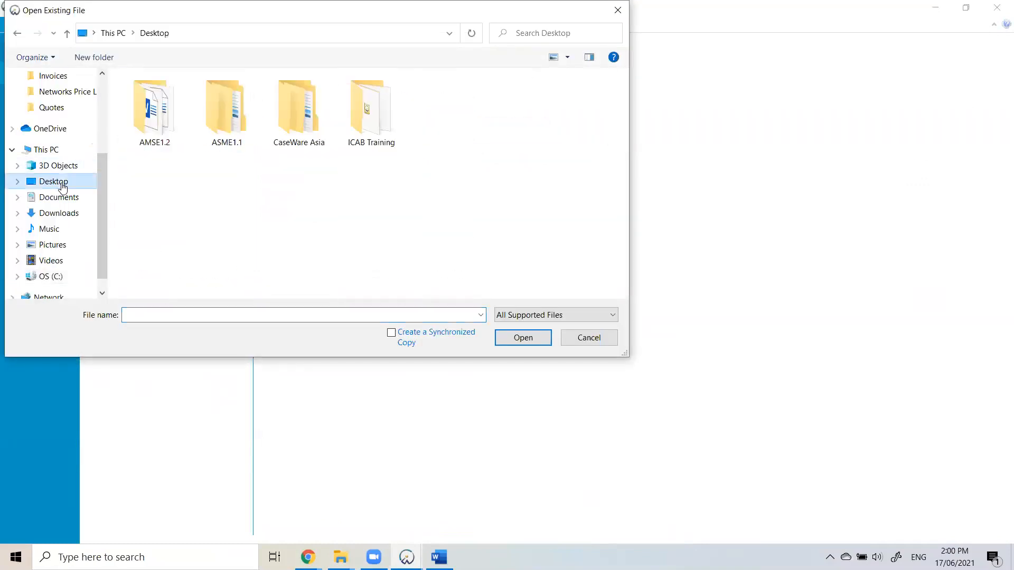
double_click(384, 128)
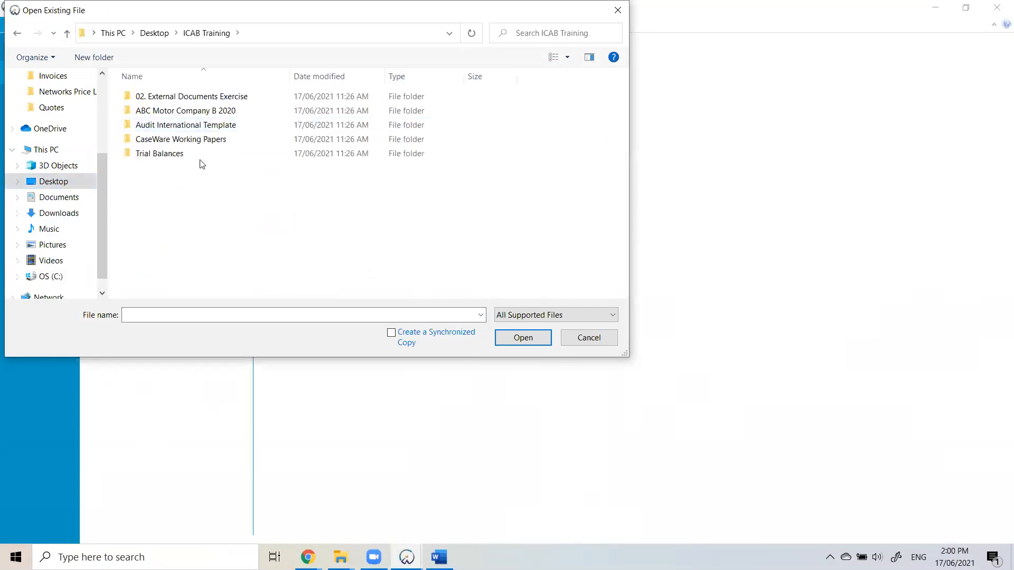
double_click(231, 115)
left_click(193, 98)
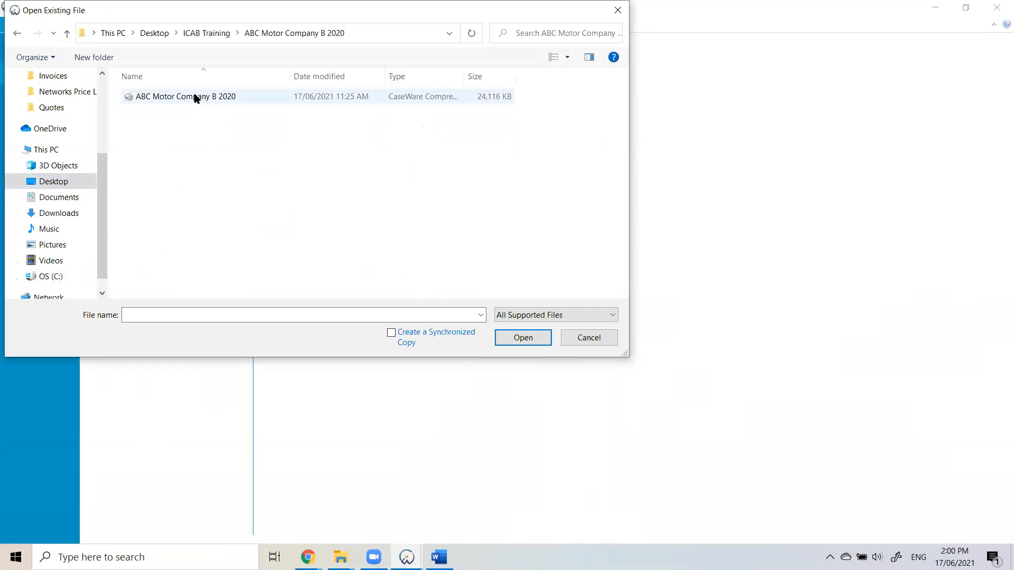
double_click(251, 102)
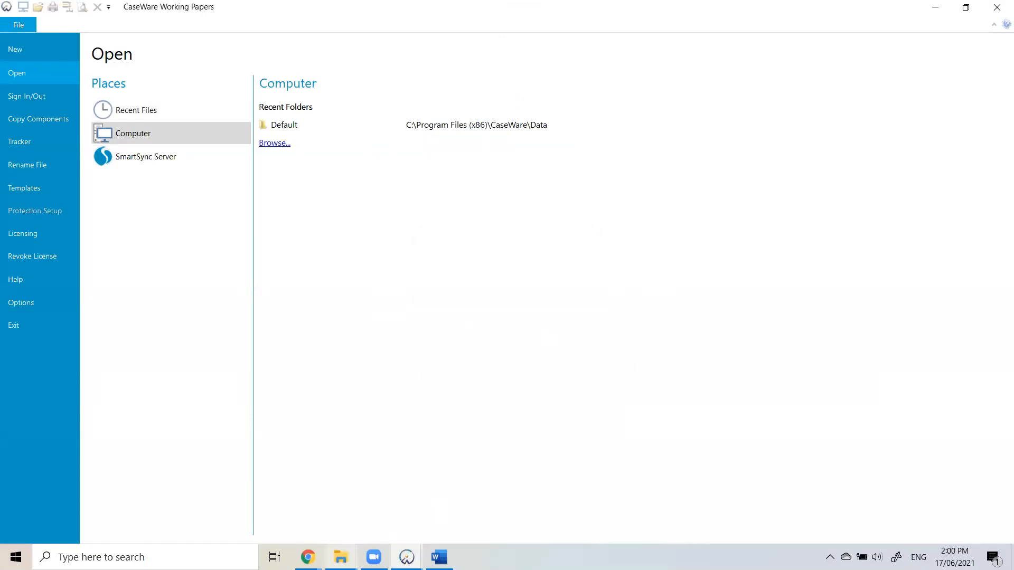
Switch to File Explorer, reopen ABC Motor Company B 2020 from ICAB Training, and examine its extracted files by selecting all and clearing the selection.
mouse_move(340, 557)
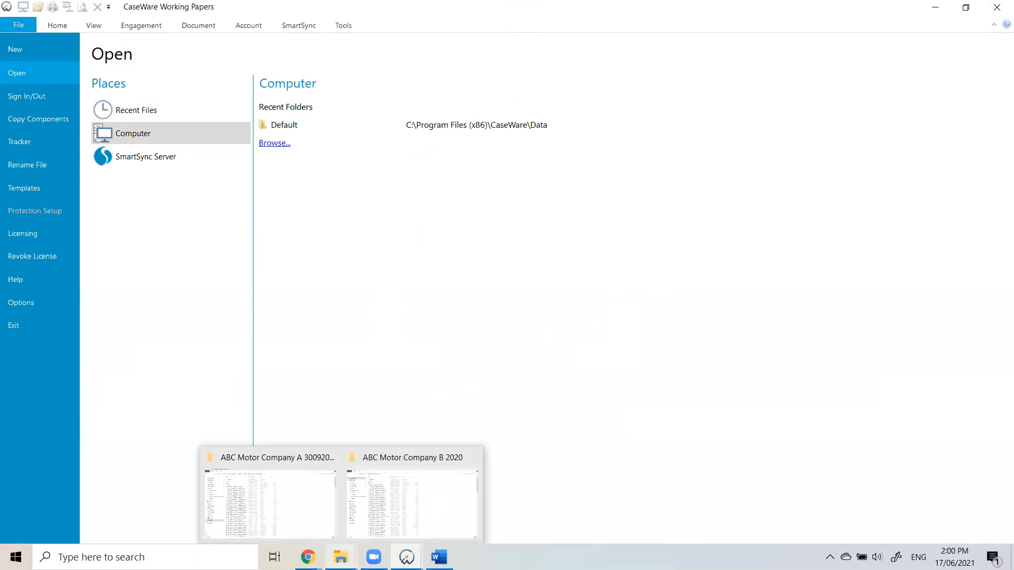
left_click(432, 523)
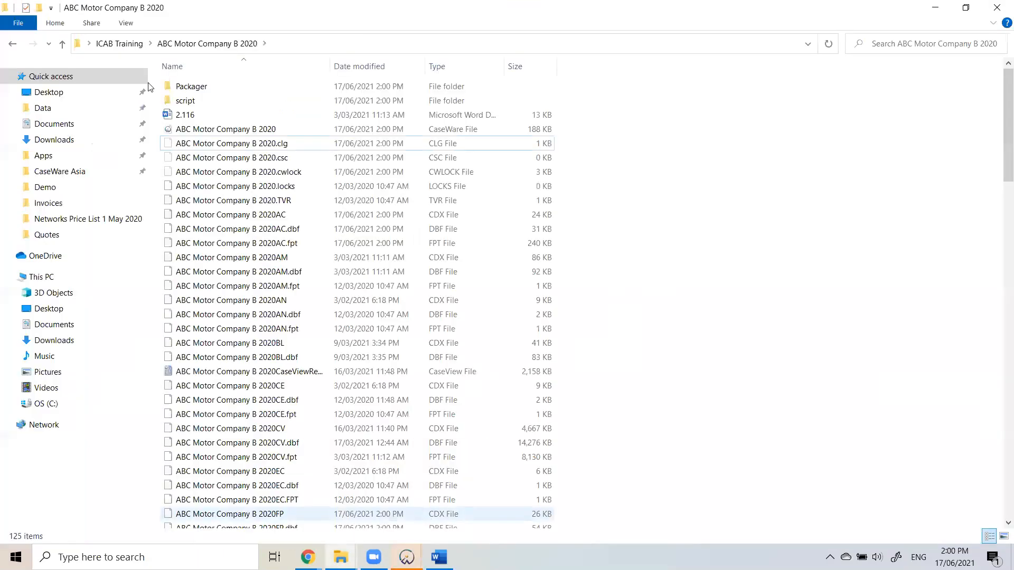
left_click(124, 45)
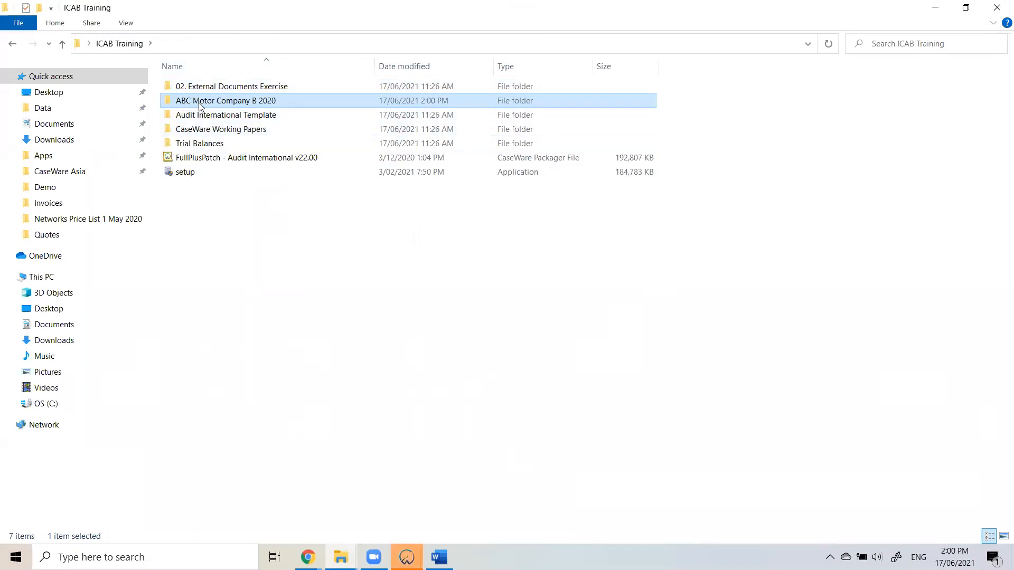
double_click(249, 103)
left_click(284, 259)
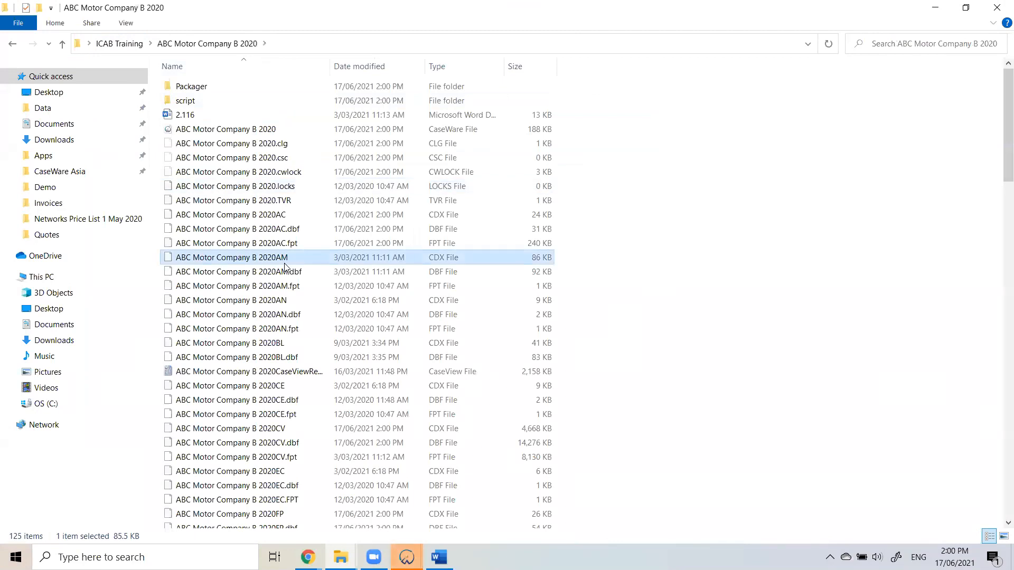
key("ctrl+a")
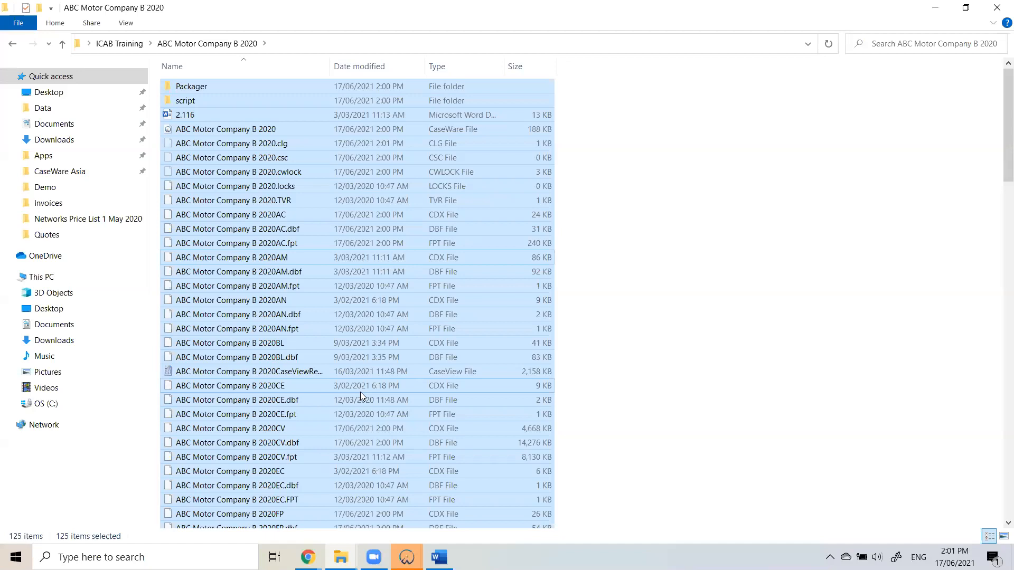
left_click(710, 244)
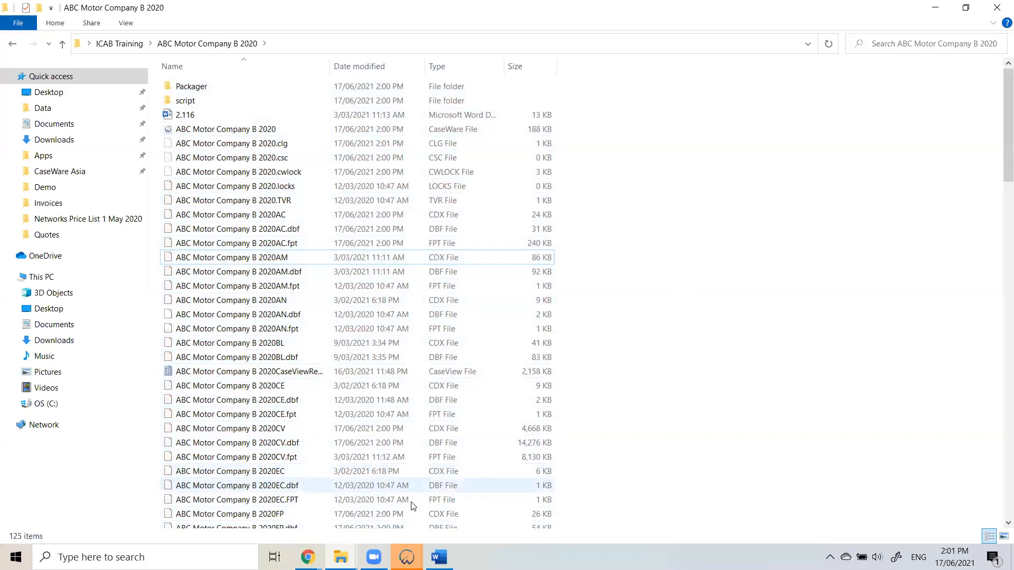
Switch to the ABC Motor Company A 30092021 folder window, view its parent Data folder, reopen the engagement folder, and minimise the window.
left_click(340, 557)
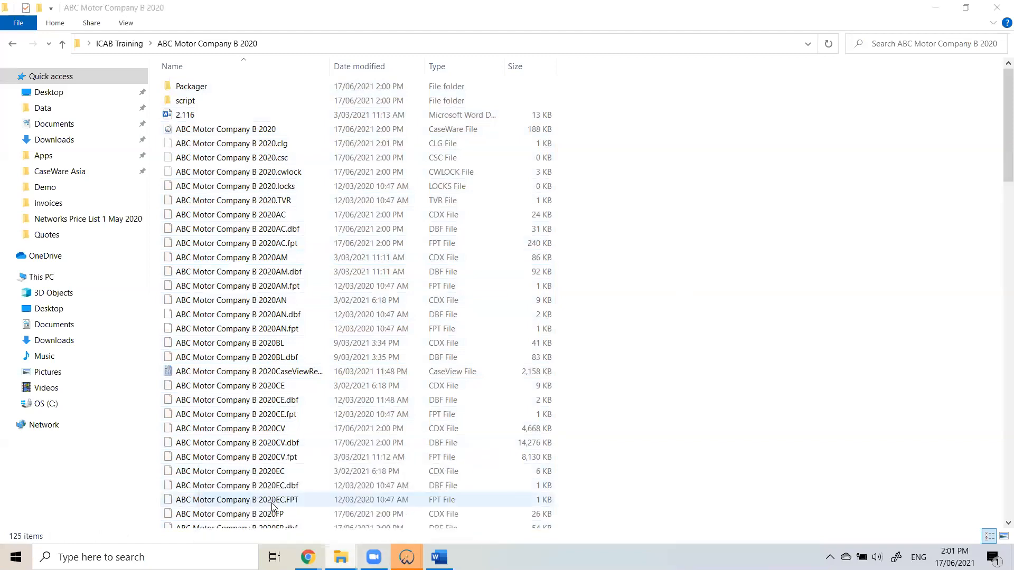
key("alt+Tab")
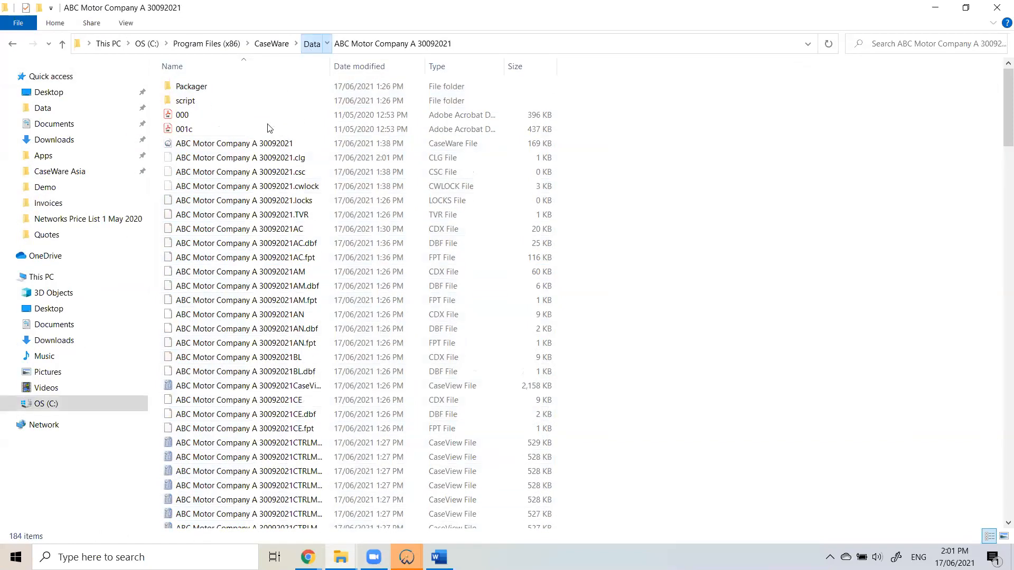
key("alt+Up")
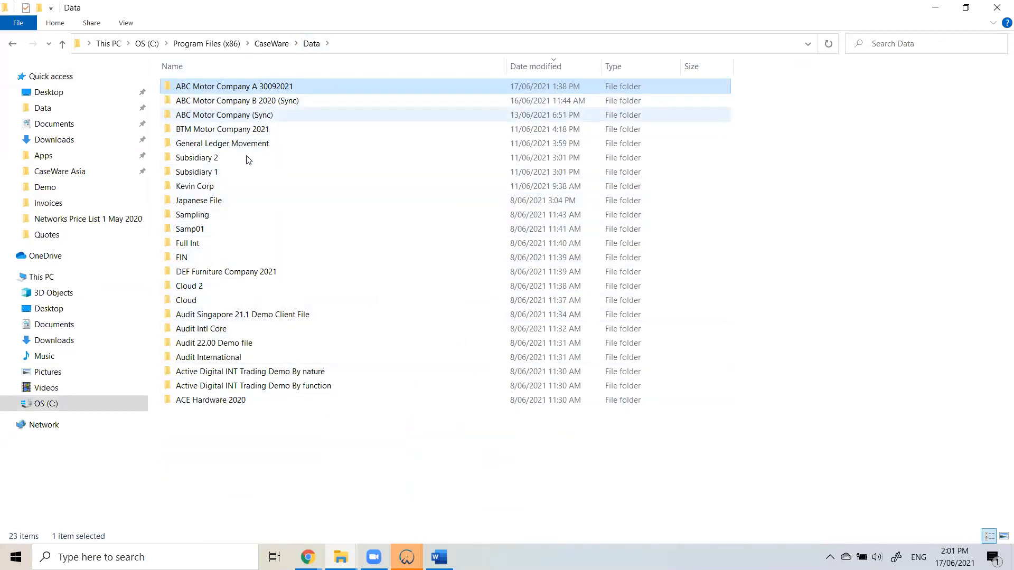
double_click(191, 90)
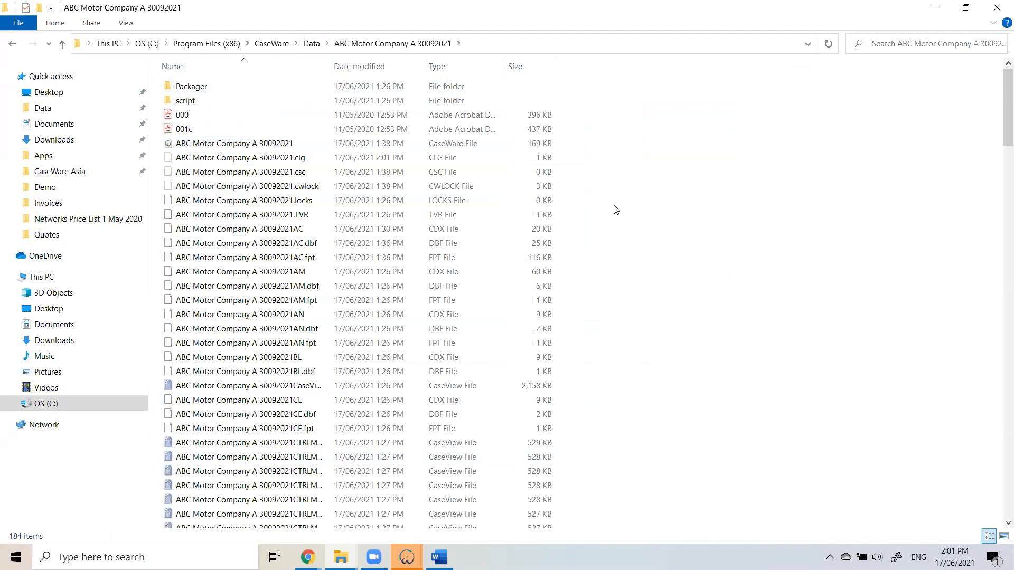
left_click(936, 10)
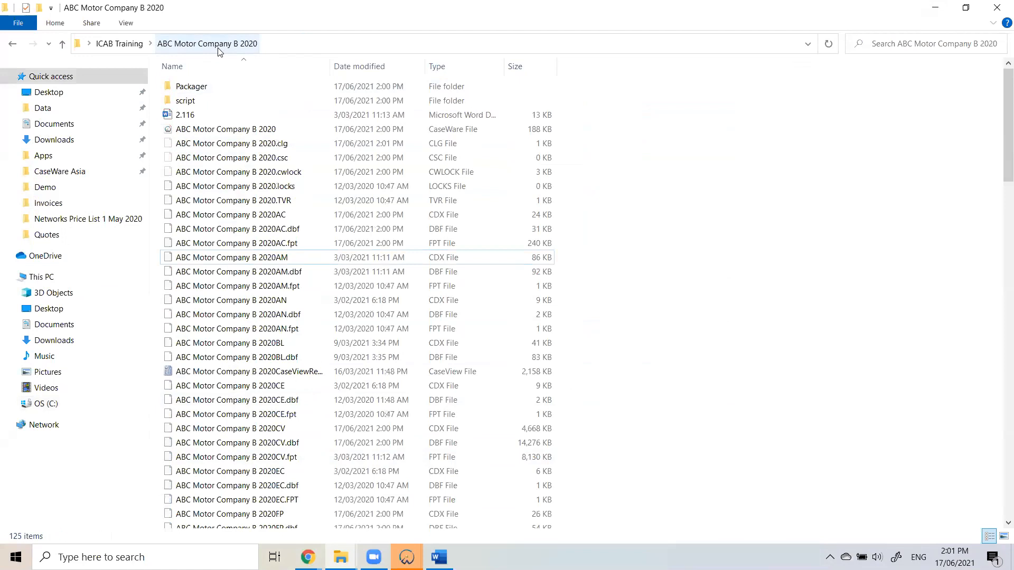
Switch to the ABC Motor Company B 2020 engagement in CaseWare and save it compressed, including .BAK files and sub-folders.
left_click(407, 552)
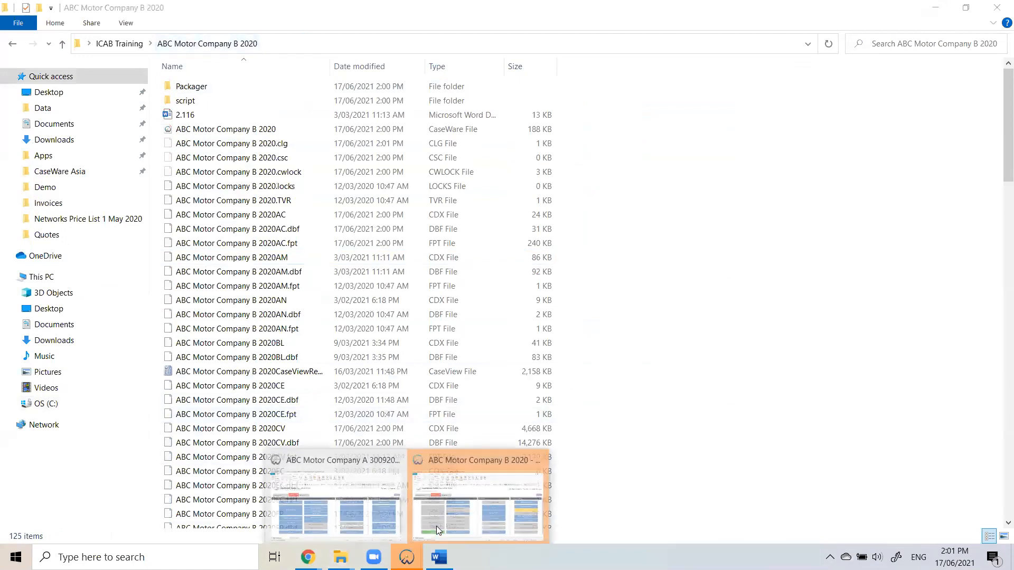
left_click(474, 493)
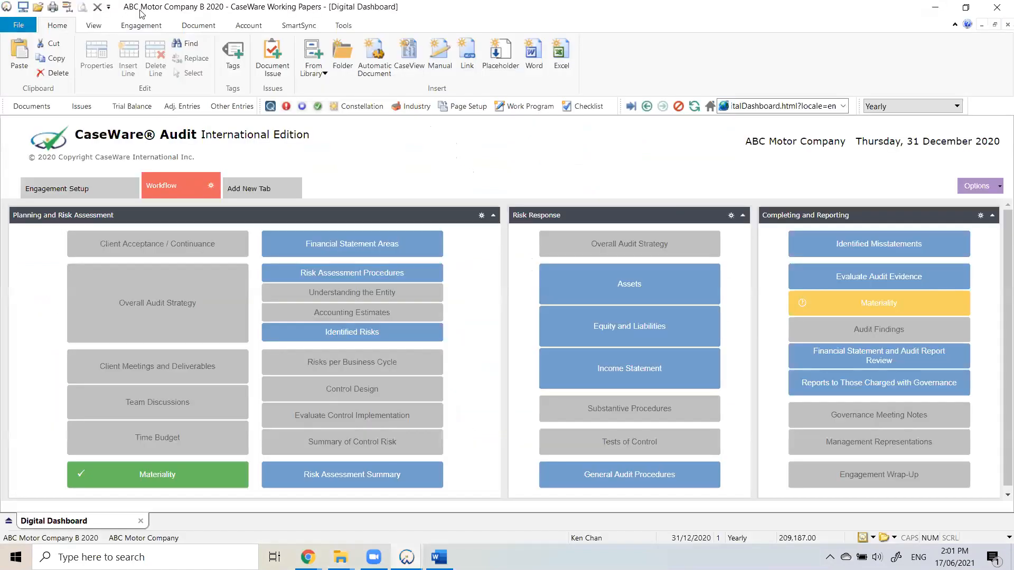
left_click(32, 26)
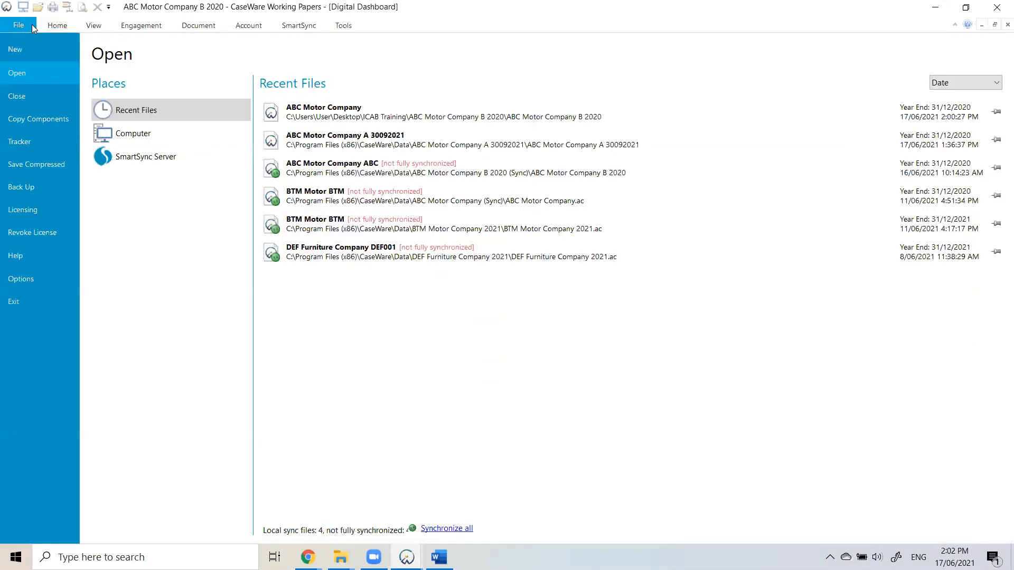
left_click(61, 169)
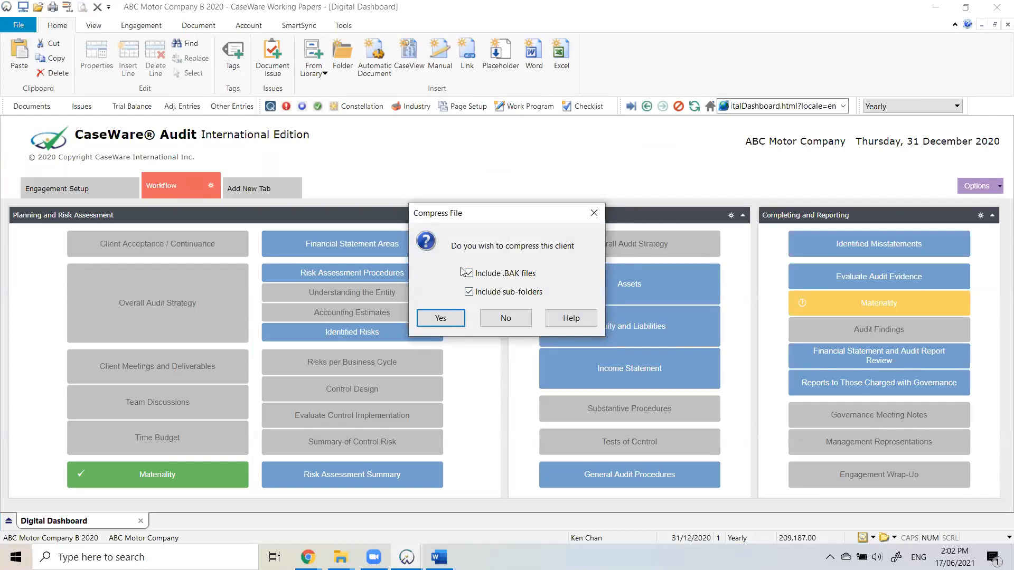
left_click(440, 318)
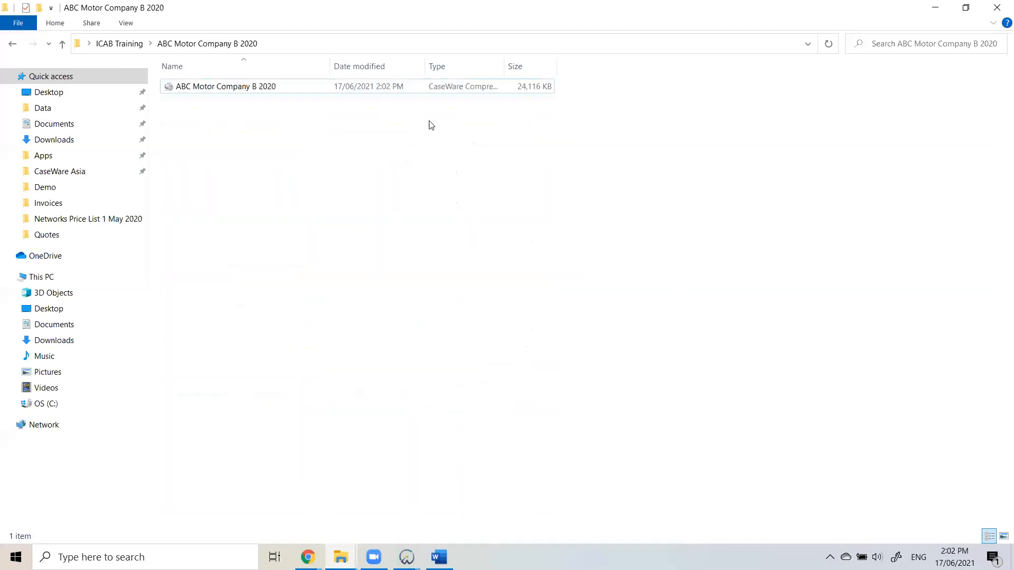
Select the recompressed file, return to ICAB Training, and view the ABC Motor Company B 2020 folder's available actions without choosing any.
left_click(295, 93)
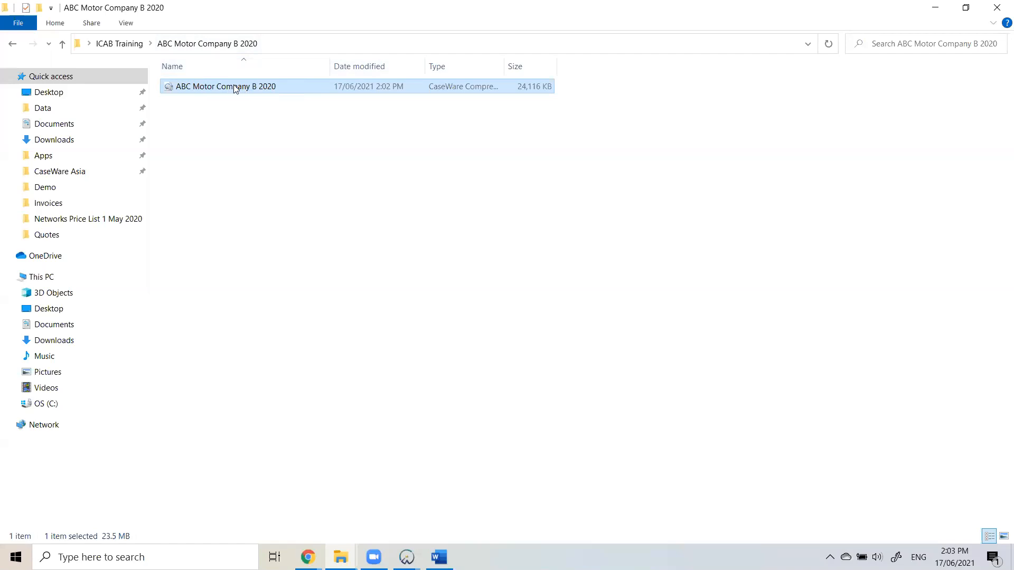
left_click(119, 44)
right_click(227, 102)
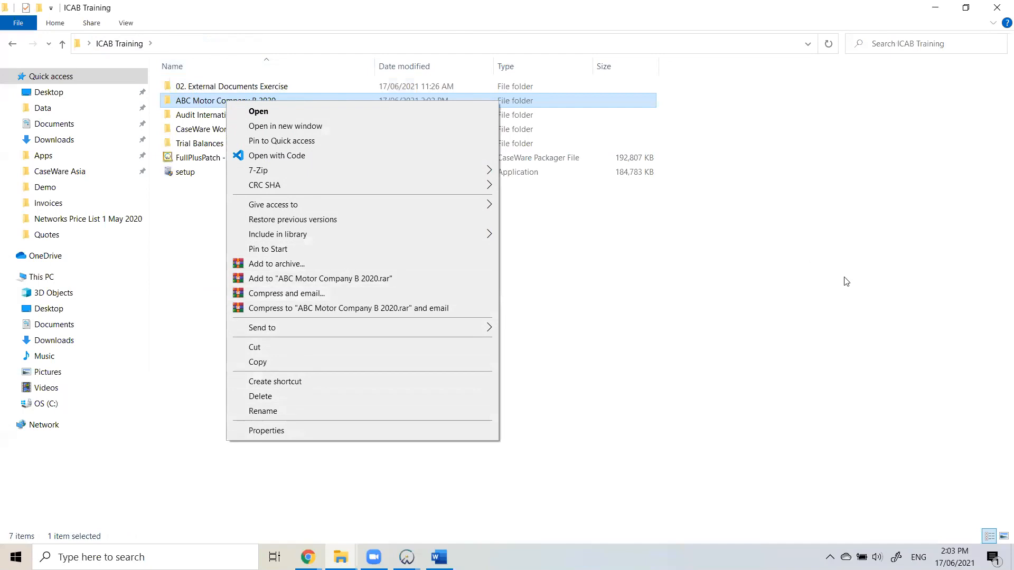
left_click(773, 322)
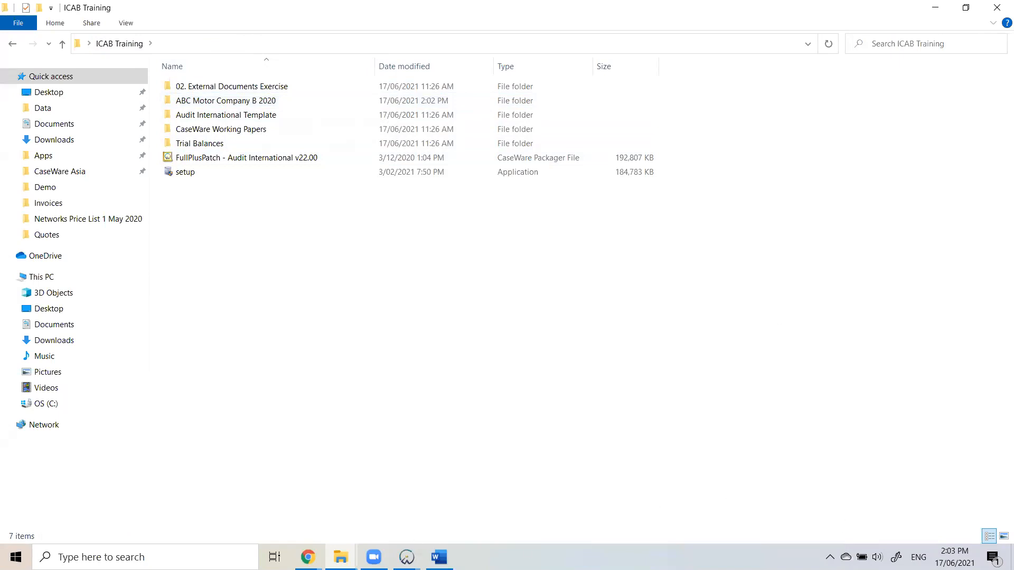
Switch to the ABC Motor Company A 30092021 engagement in CaseWare, view its file commands, and return to the ICAB Training folder.
left_click(407, 556)
left_click(478, 502)
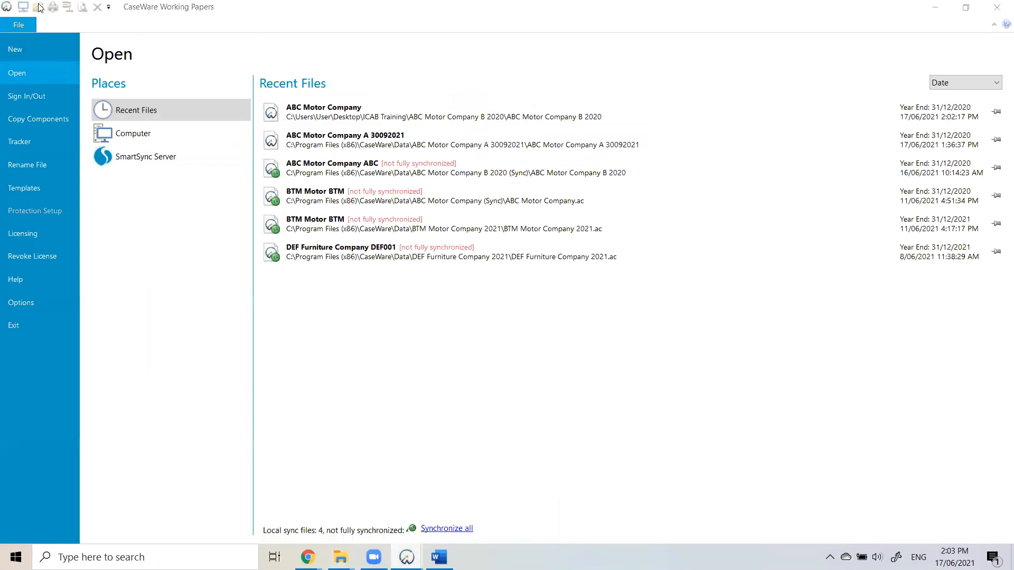
left_click(13, 27)
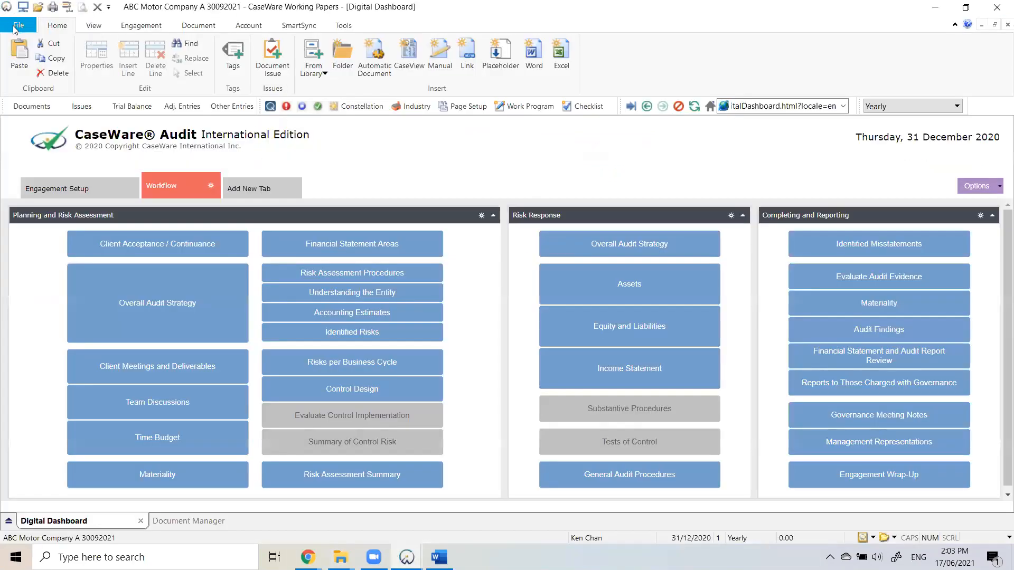
left_click(16, 26)
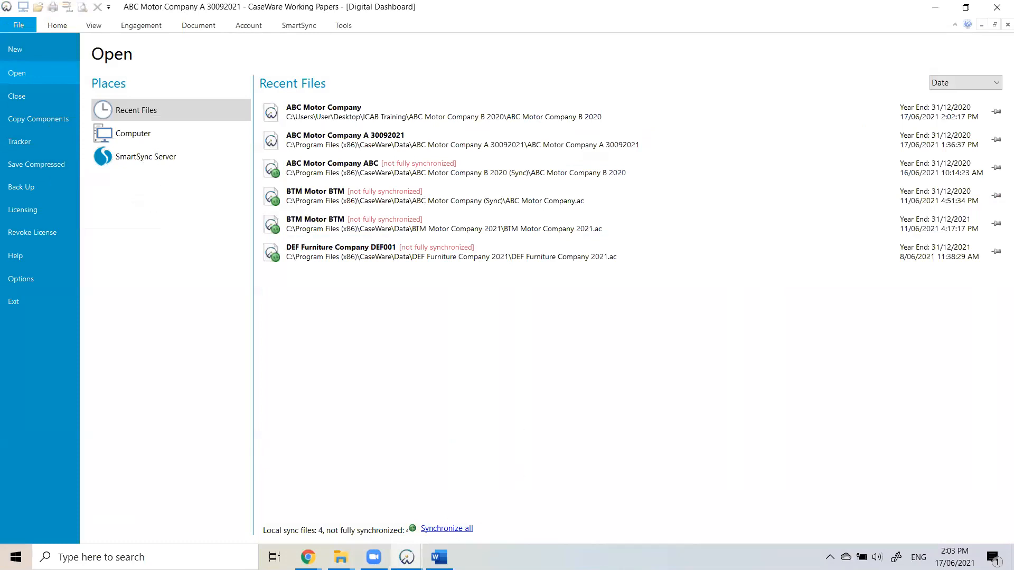
mouse_move(406, 557)
left_click(475, 515)
key("Escape")
key("alt+Tab")
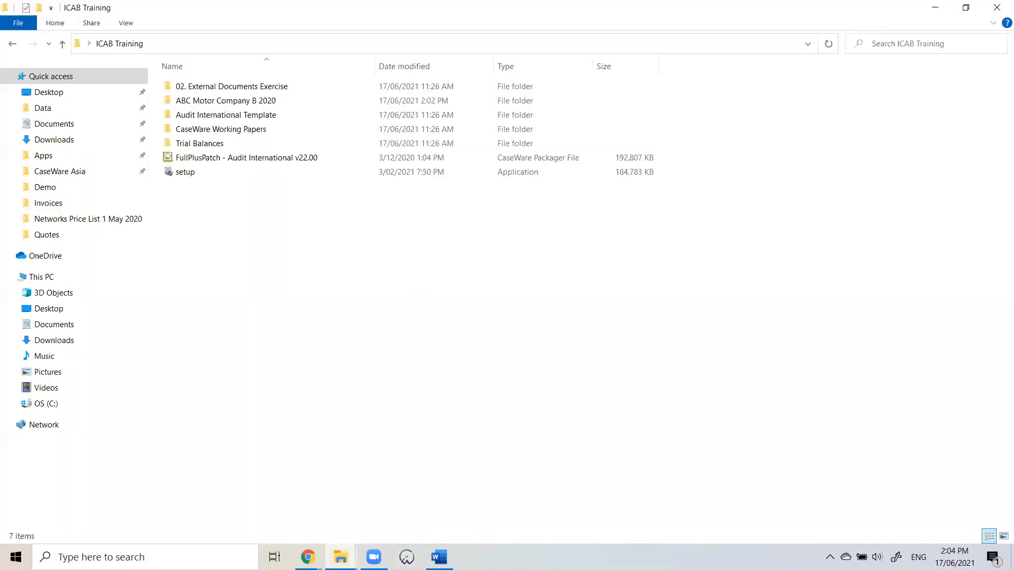
Switch to CaseWare and open the ABC Motor Company A 30092021 engagement file from its folder in the default Data location.
left_click(407, 557)
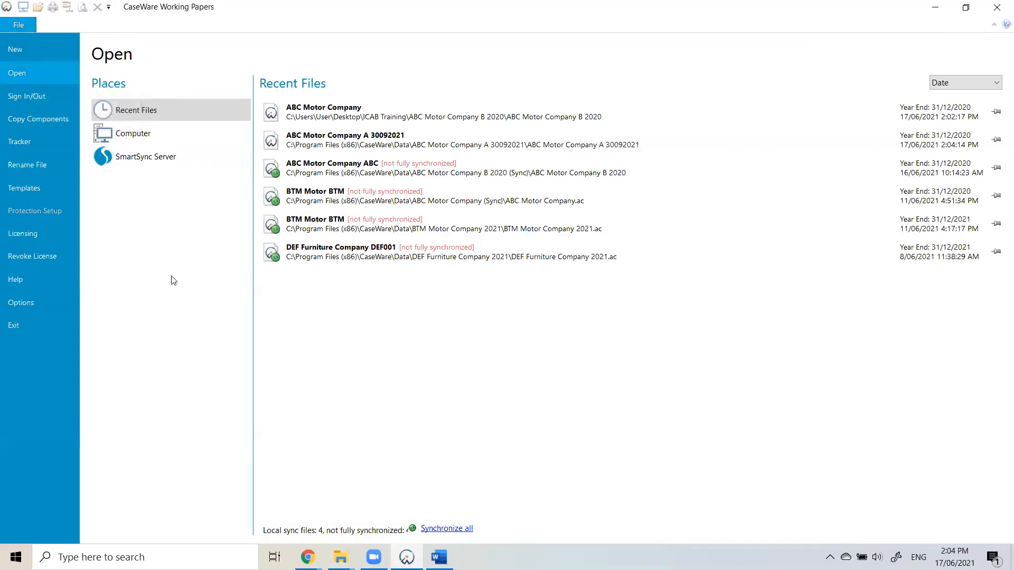
left_click(160, 145)
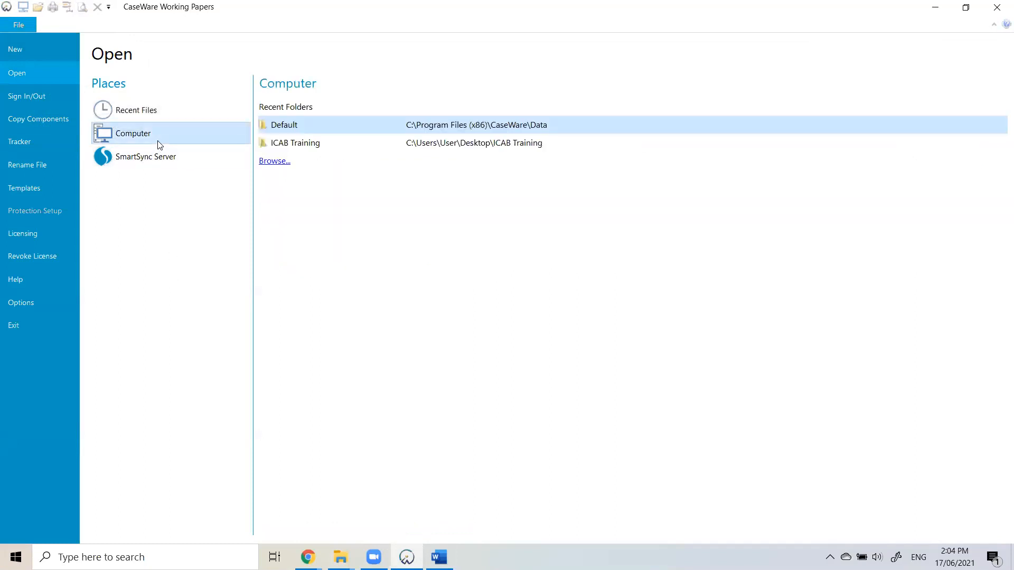
double_click(299, 125)
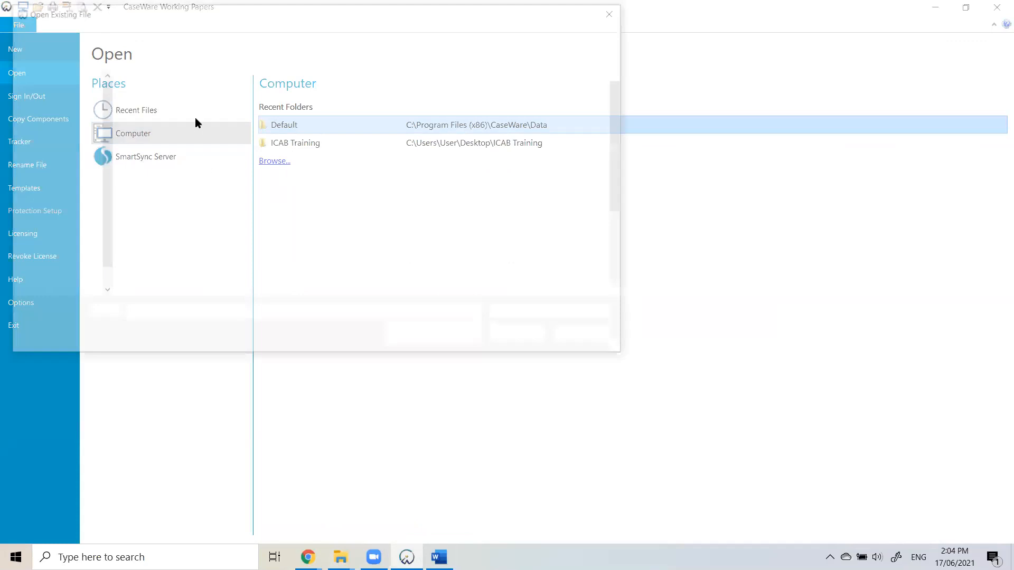
double_click(216, 96)
left_click(206, 126)
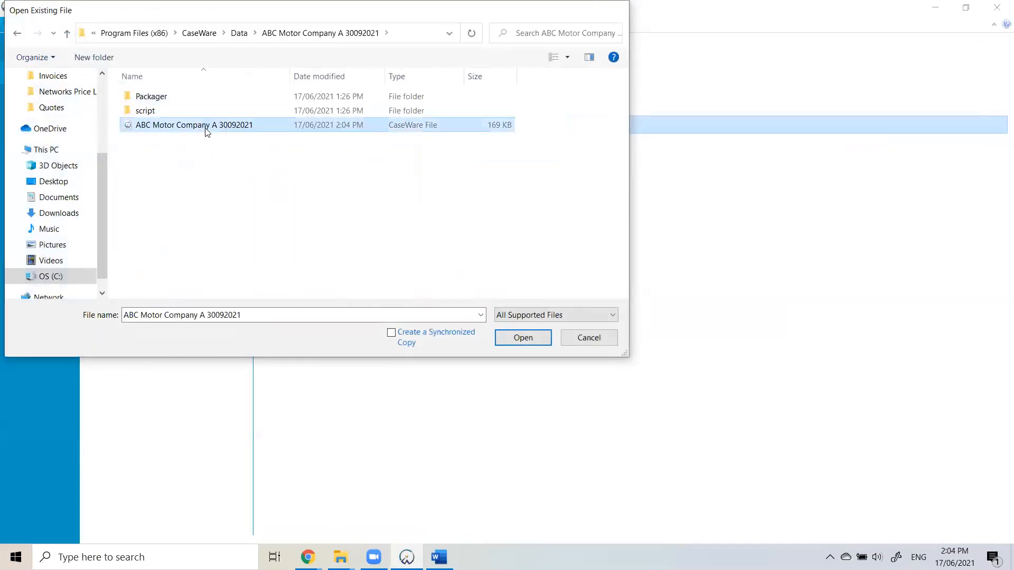
double_click(206, 126)
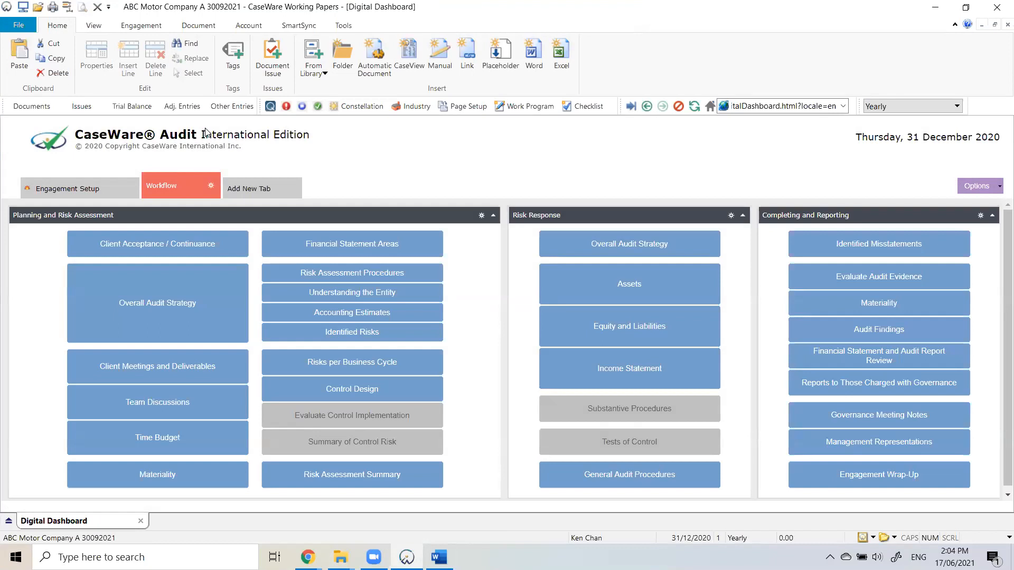
View the engagement's Document Manager, return to the Digital Dashboard, and display its Engagement Setup page.
left_click(48, 106)
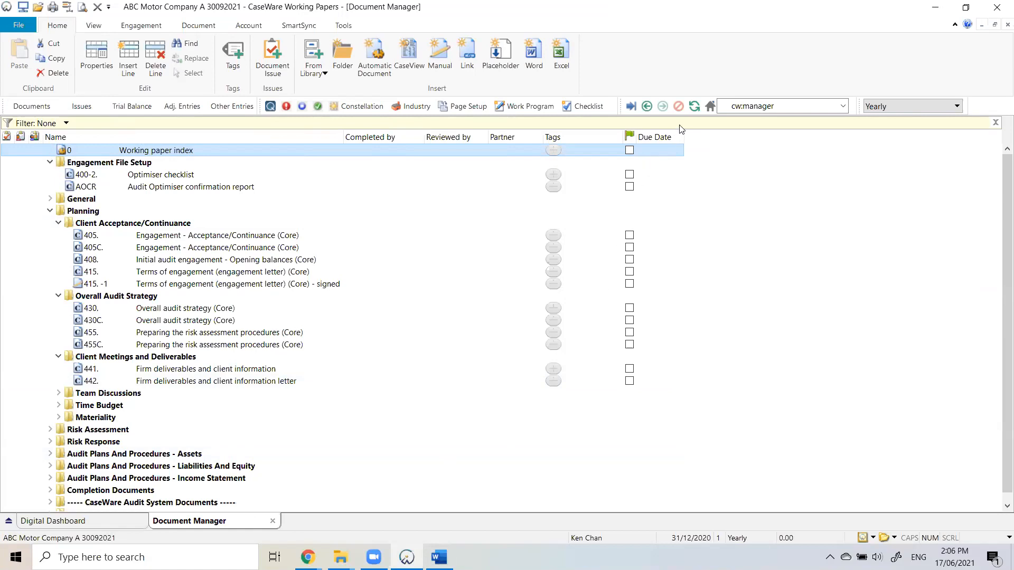
left_click(711, 107)
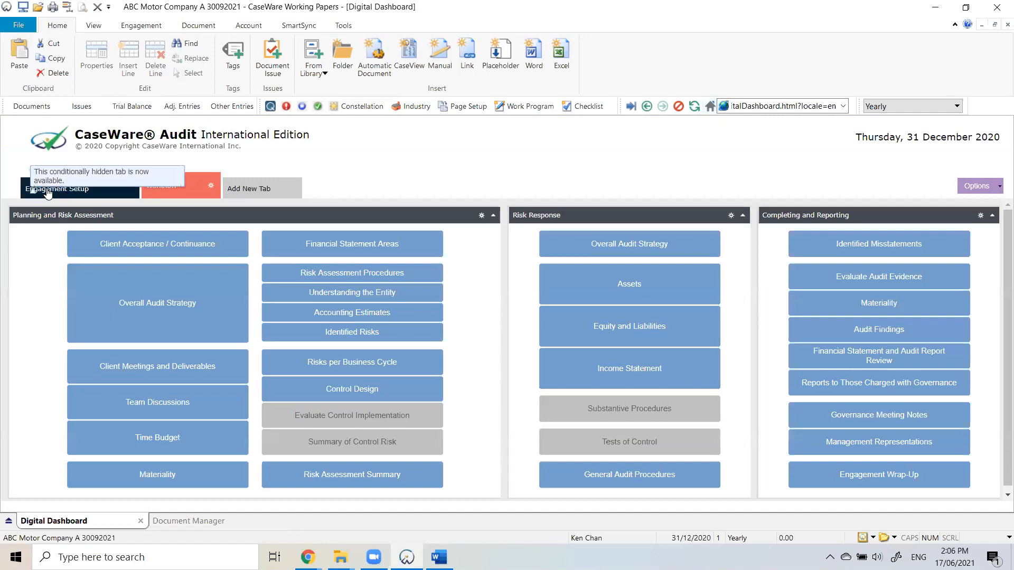
left_click(48, 193)
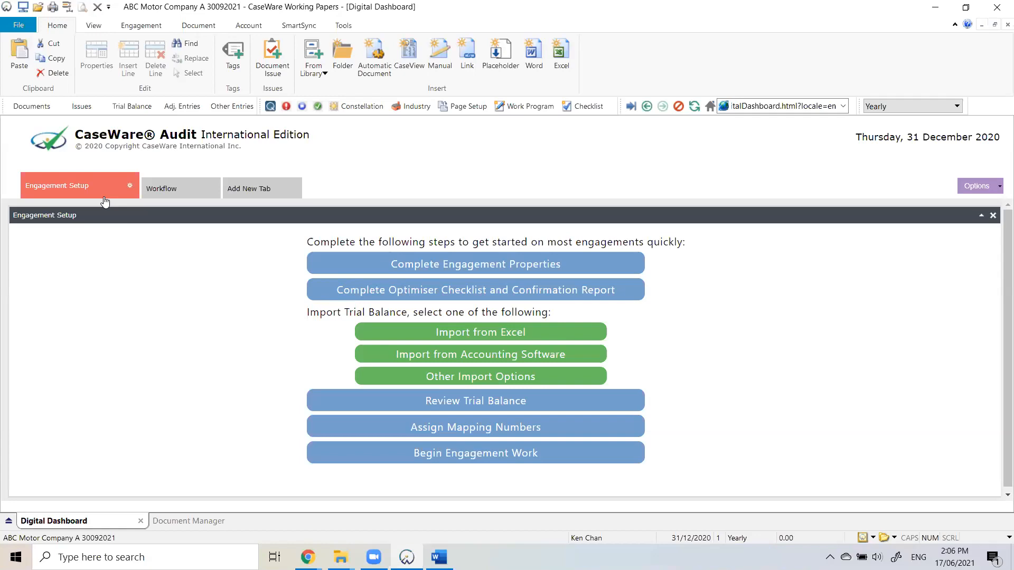
Open the engagement properties from Engagement Setup and set the operating name to ABC Motor Company A.
left_click(431, 269)
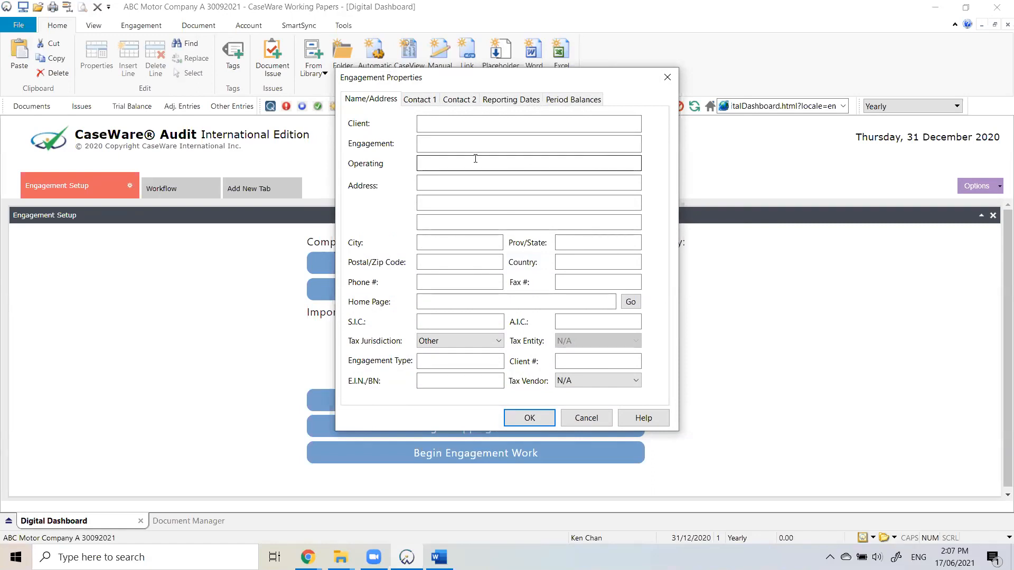
left_click(454, 159)
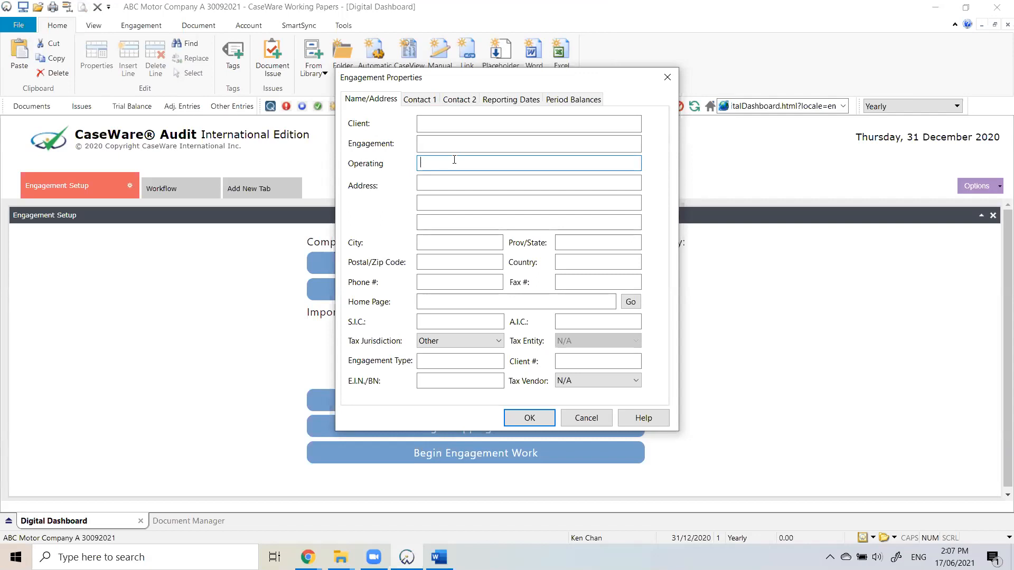
type("ABC Motor Company A")
Enter the company's street address in the first address line, correcting its capitalisation.
left_click(457, 186)
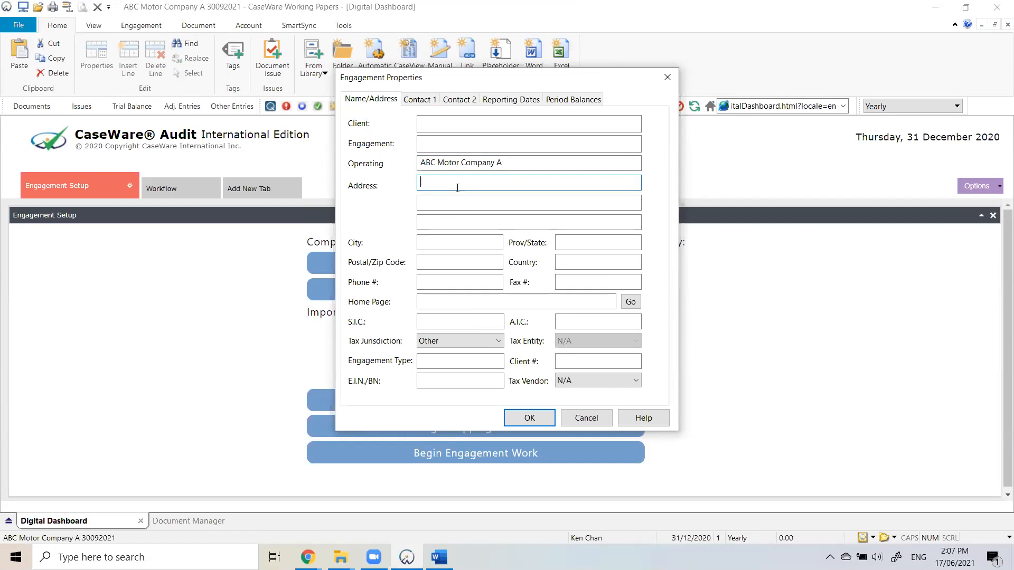
type("123, FAke St")
key("BackSpace")
key("BackSpace")
key("BackSpace")
key("BackSpace")
key("BackSpace")
key("BackSpace")
type("ake STreet")
key("BackSpace")
key("BackSpace")
key("BackSpace")
key("BackSpace")
key("BackSpace")
type("treet")
Fill in the company's city and put the state in the Prov/State field, leaving the second address line empty.
left_click(443, 202)
type("Selangor")
left_click(436, 241)
type("Petaling Jaya")
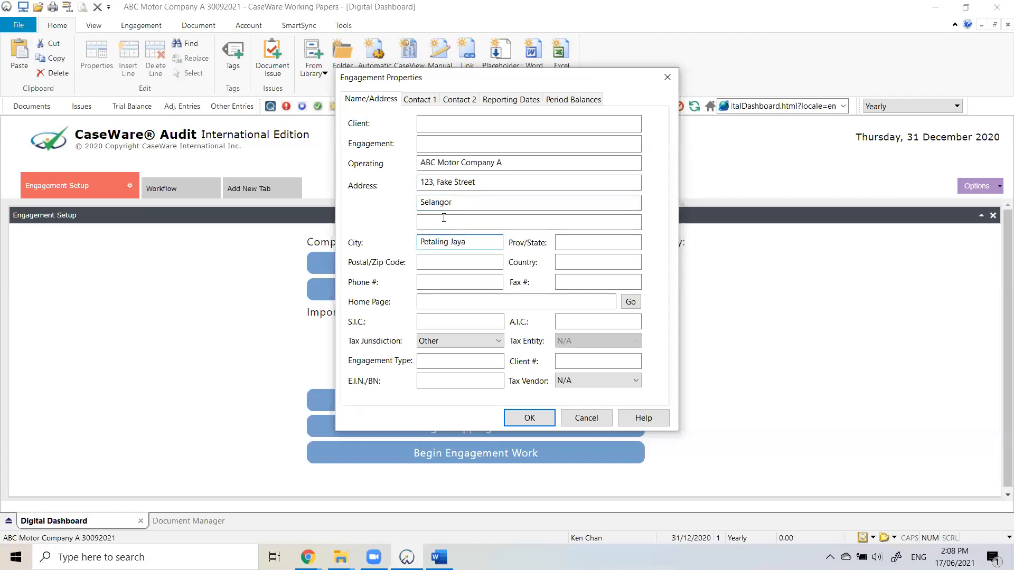
double_click(435, 202)
key("ctrl+c")
key("BackSpace")
left_click(597, 242)
key("ctrl+v")
Enter the company's postal code and set the country to Malaysia.
left_click(452, 263)
type("4")
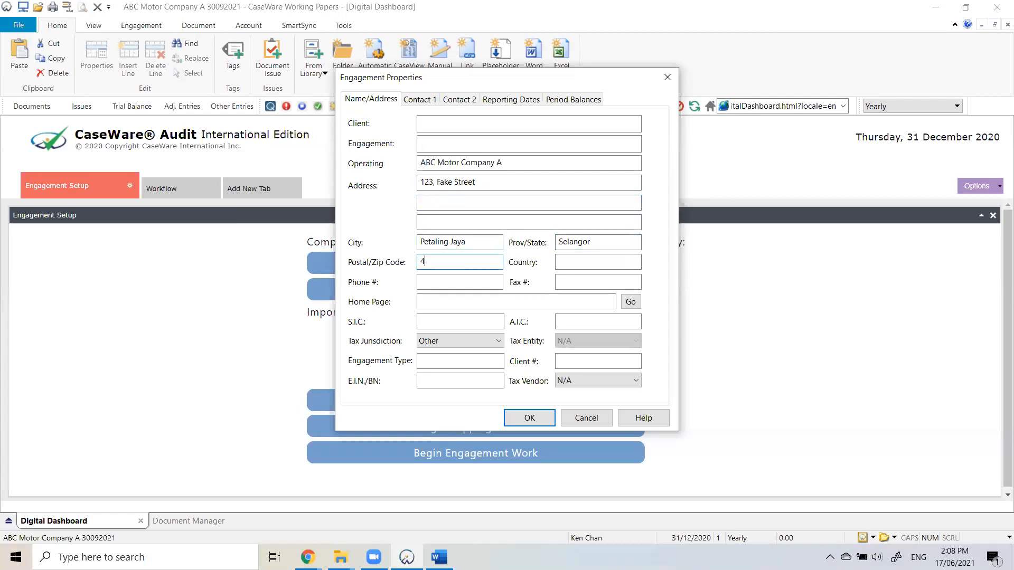
type("00000")
left_click(616, 261)
type("Malaysia")
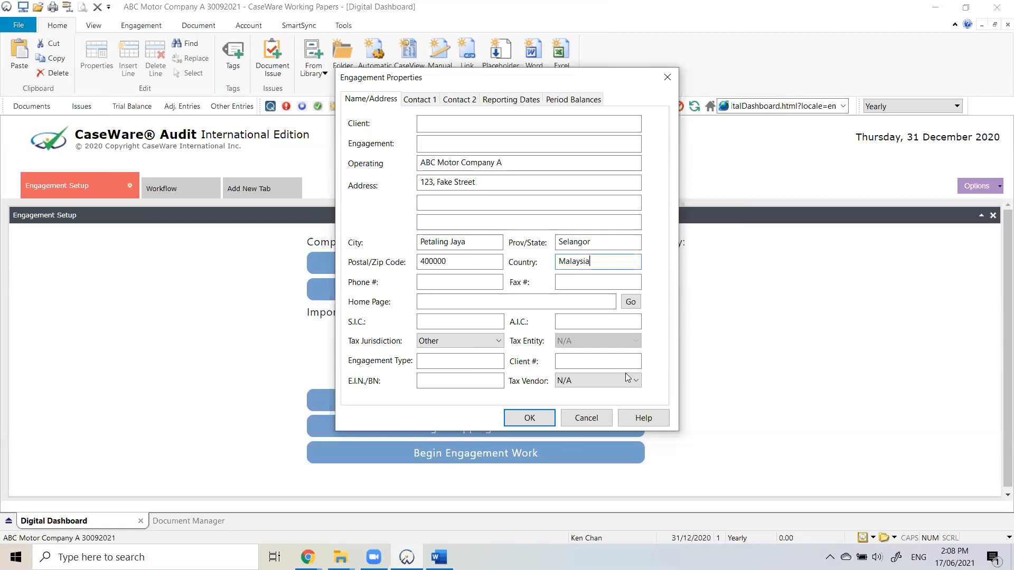
View the Contact 1 and Contact 2 details and save the engagement properties.
left_click(419, 103)
left_click(459, 102)
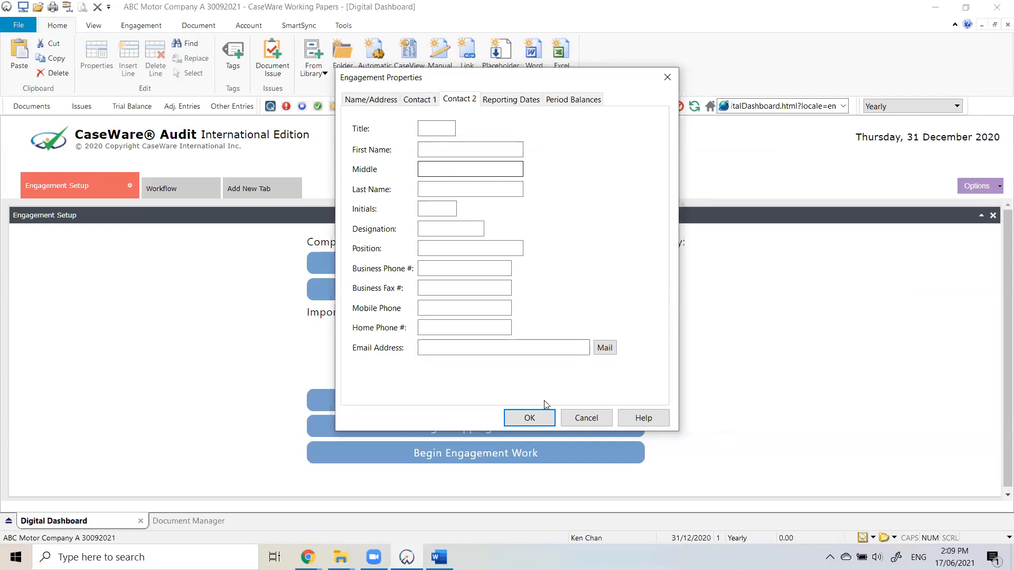
left_click(530, 418)
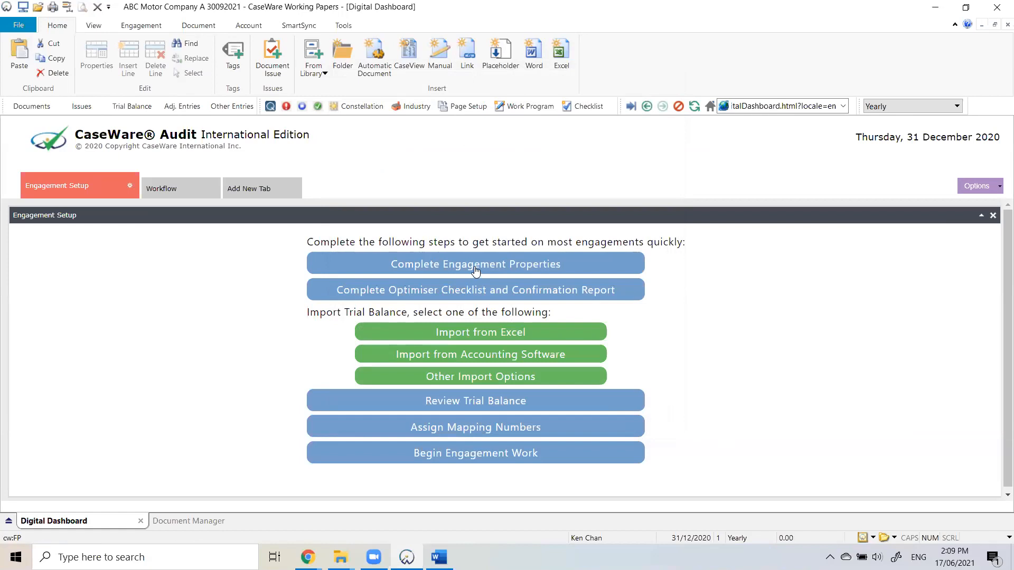
Reopen the engagement properties and examine the fields available for Contact 1 and Contact 2.
left_click(475, 271)
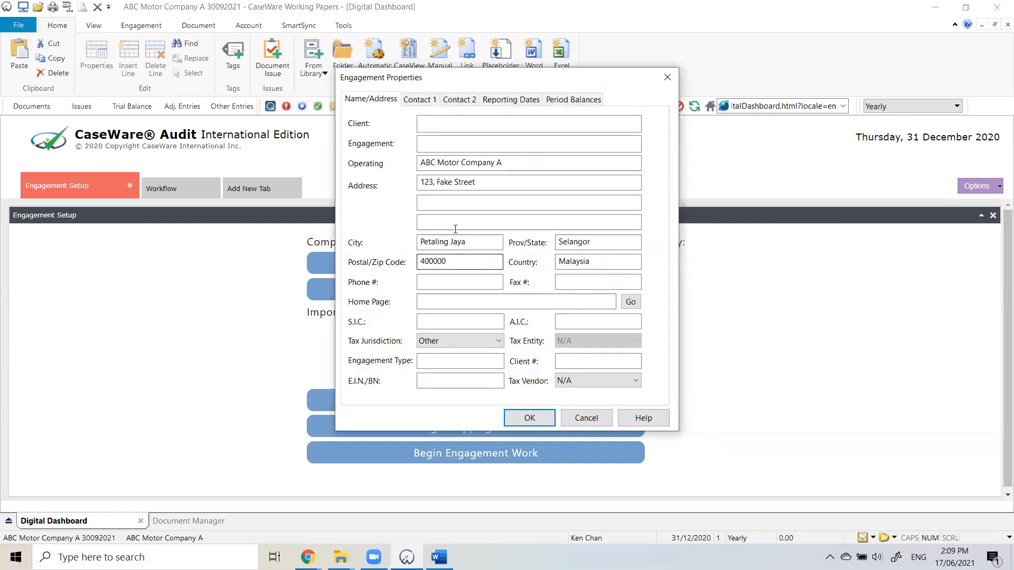
left_click(421, 101)
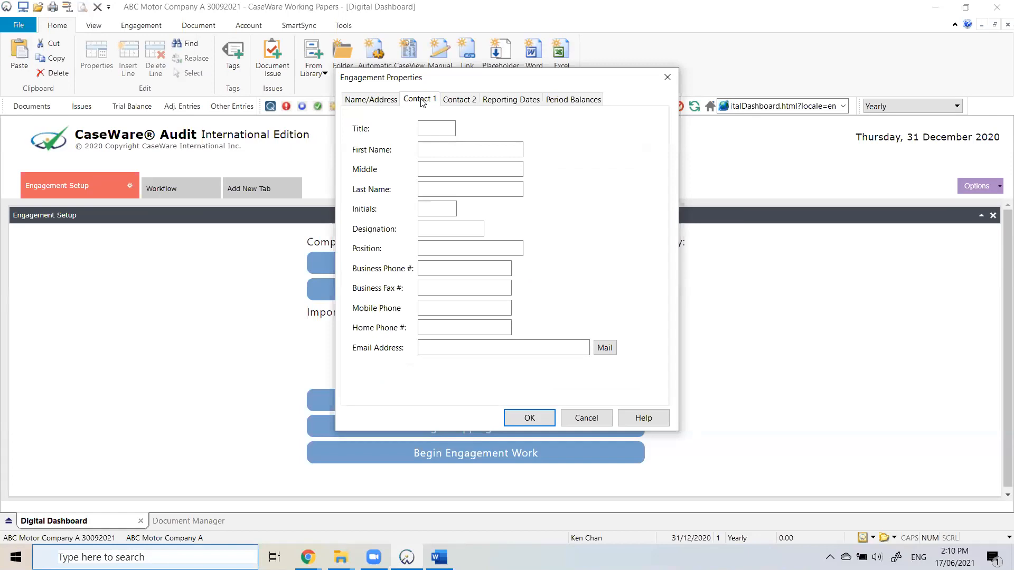
left_click(450, 105)
left_click(432, 104)
left_click(455, 105)
Set the Year End Date in the engagement's Reporting Dates to 30/09/2021.
left_click(507, 105)
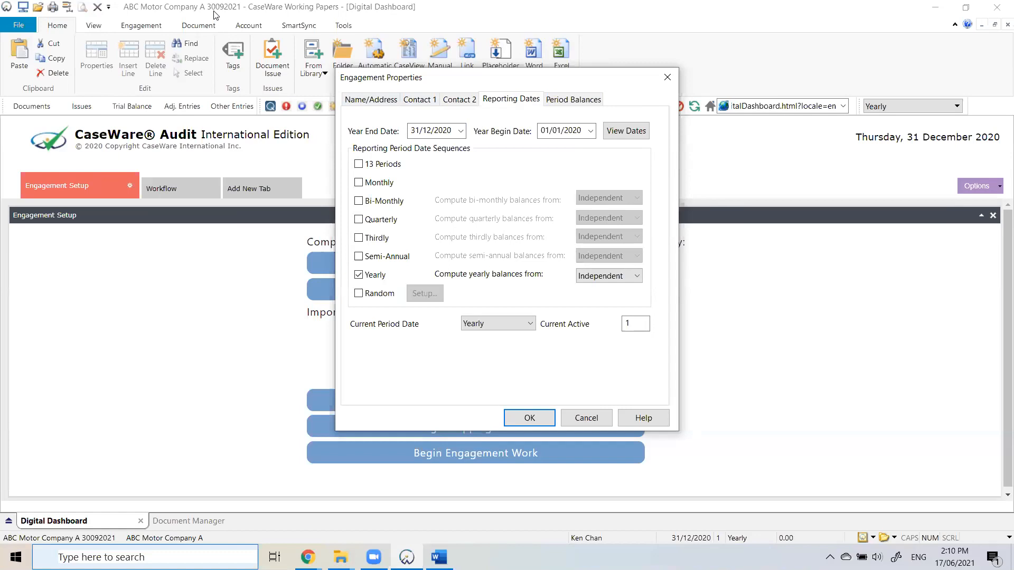
left_click(462, 132)
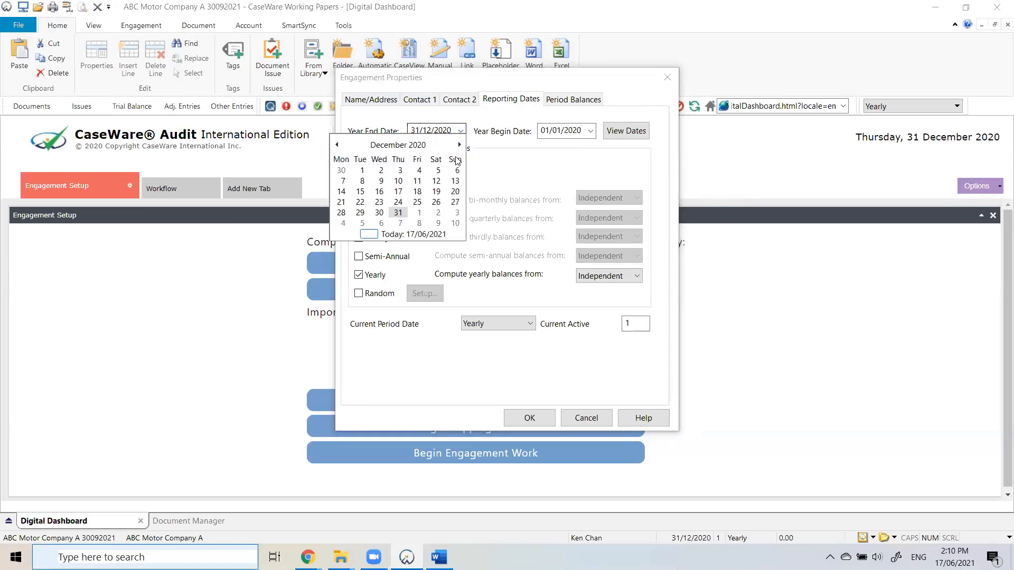
left_click(459, 145)
left_click(459, 145)
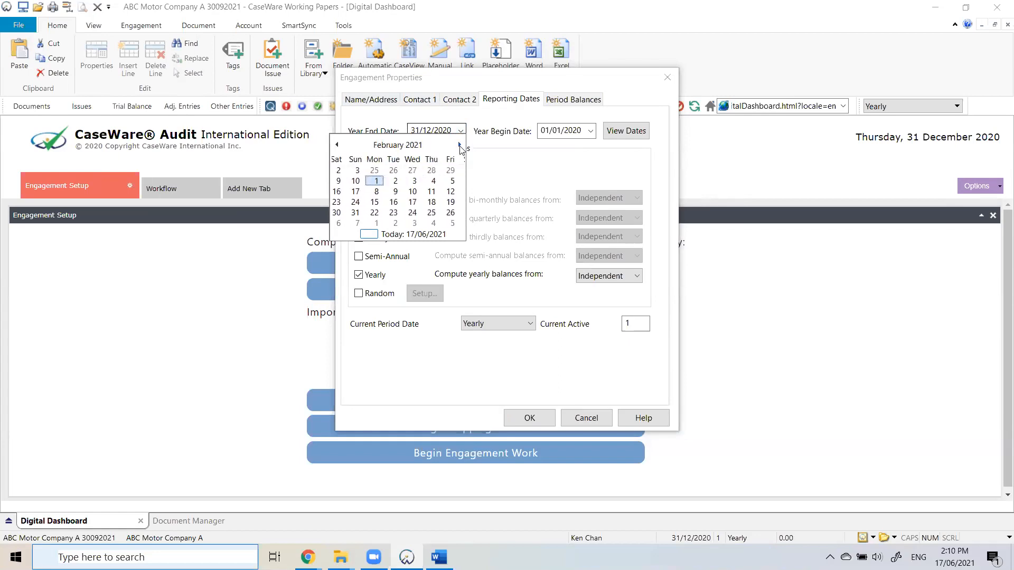
left_click(403, 146)
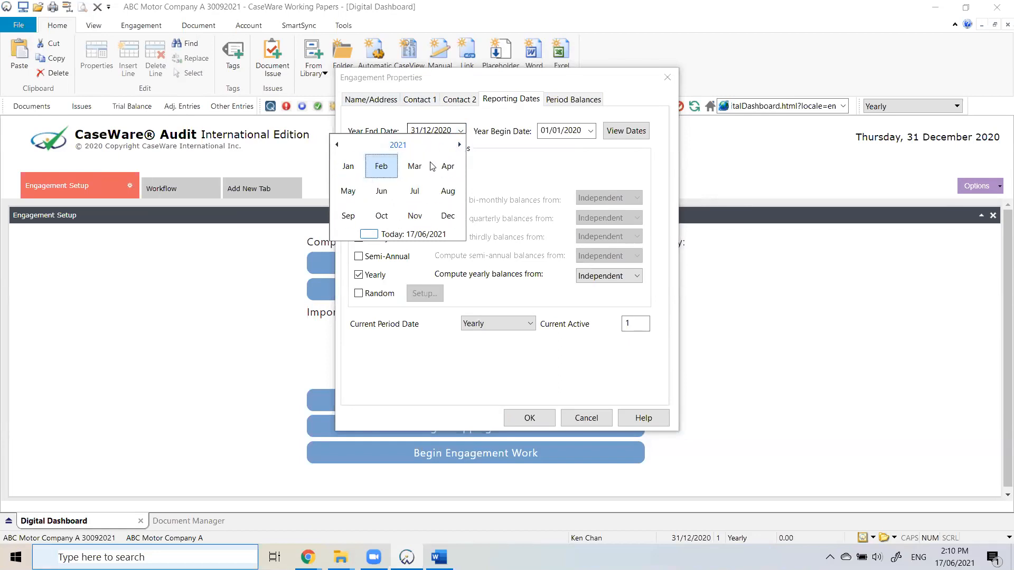
left_click(347, 224)
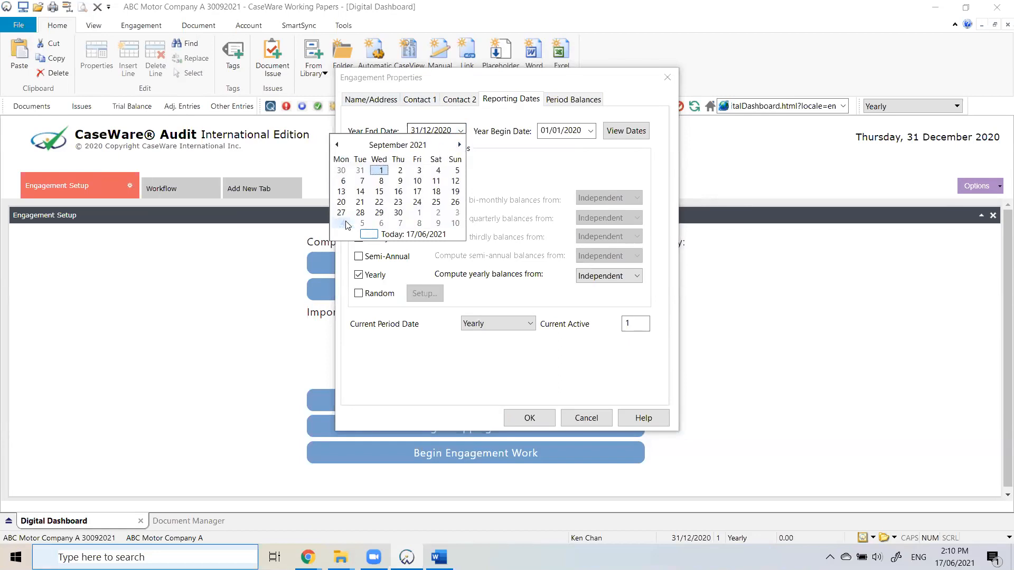
left_click(399, 212)
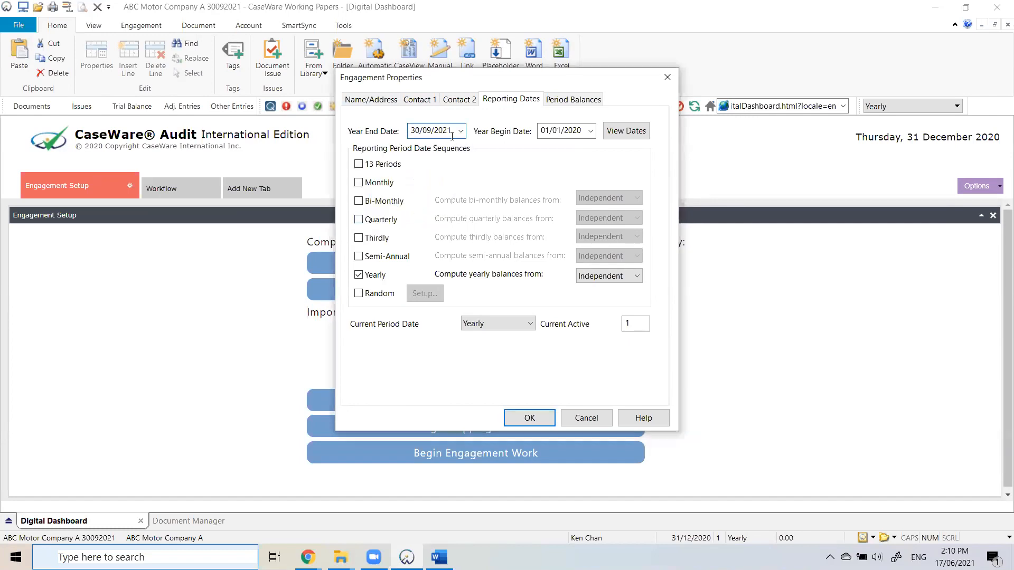
left_click_drag(452, 134, 408, 132)
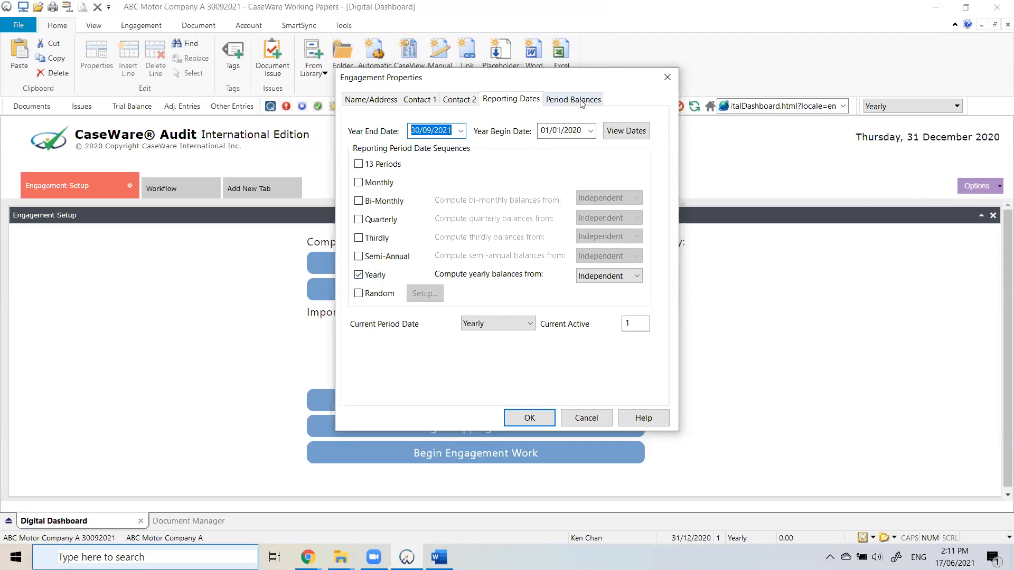
Review the Name/Address, contact and Reporting Dates details, and save the updated engagement properties.
left_click(373, 101)
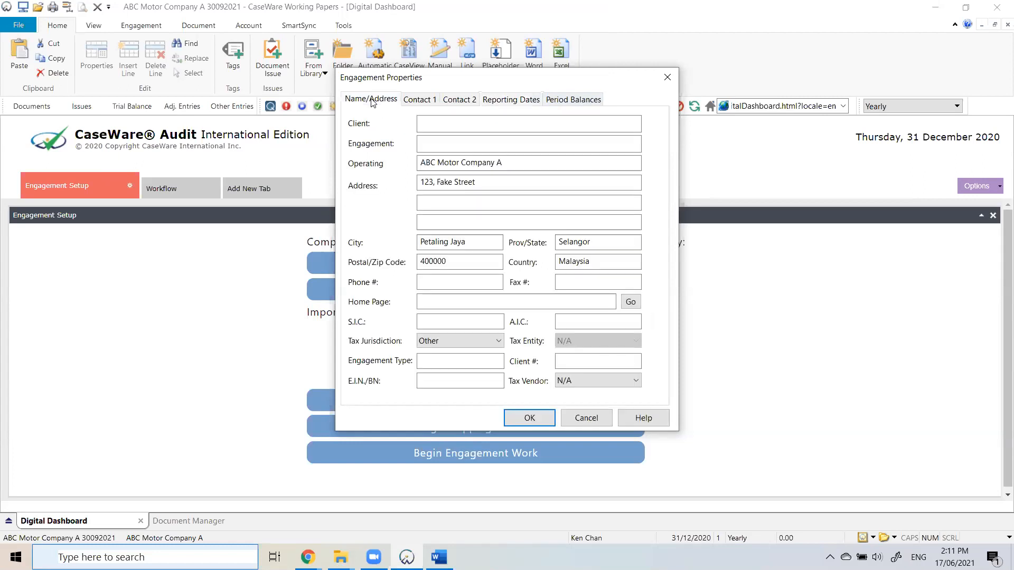
left_click(418, 100)
left_click(474, 100)
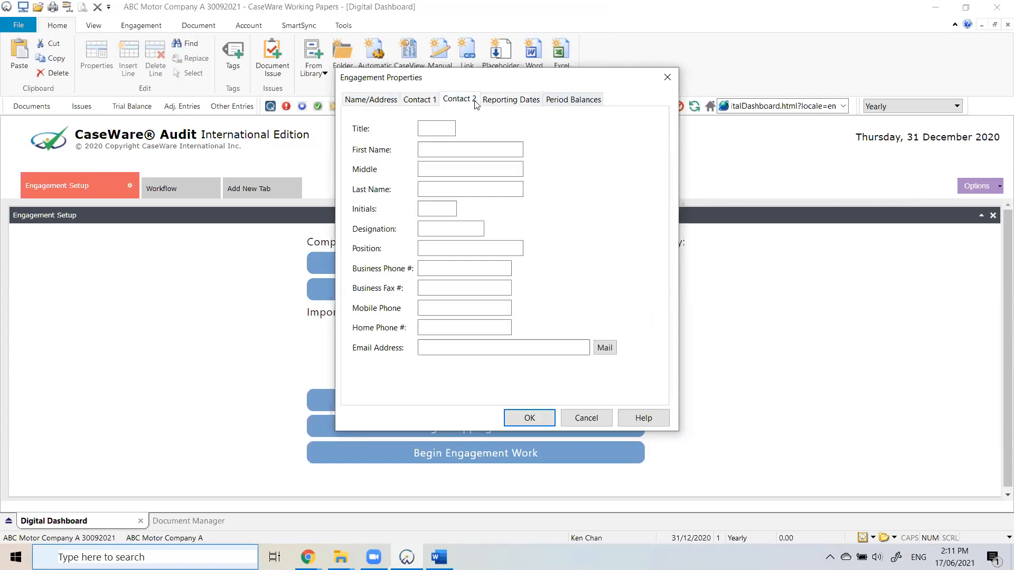
left_click(506, 102)
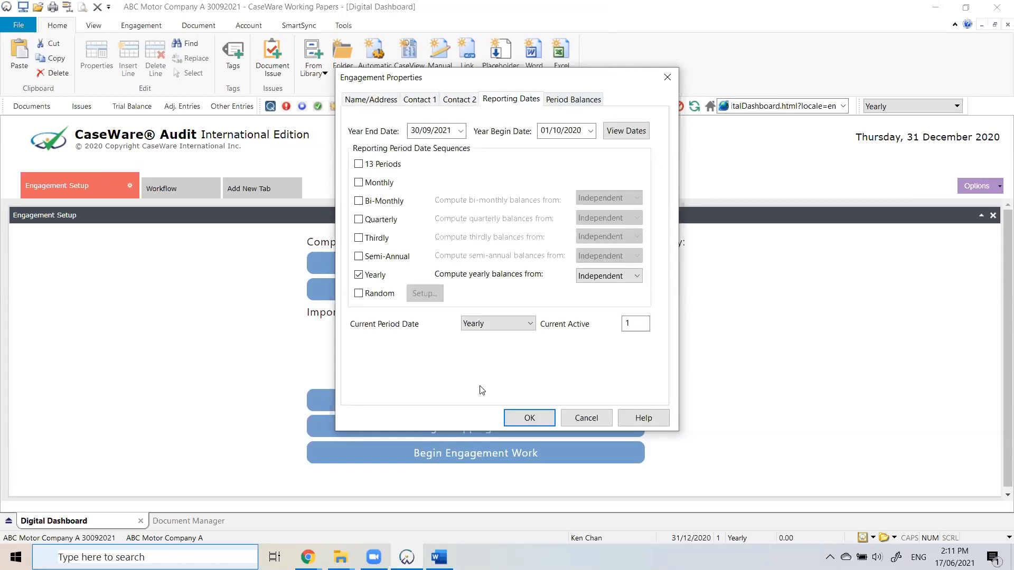
left_click(531, 417)
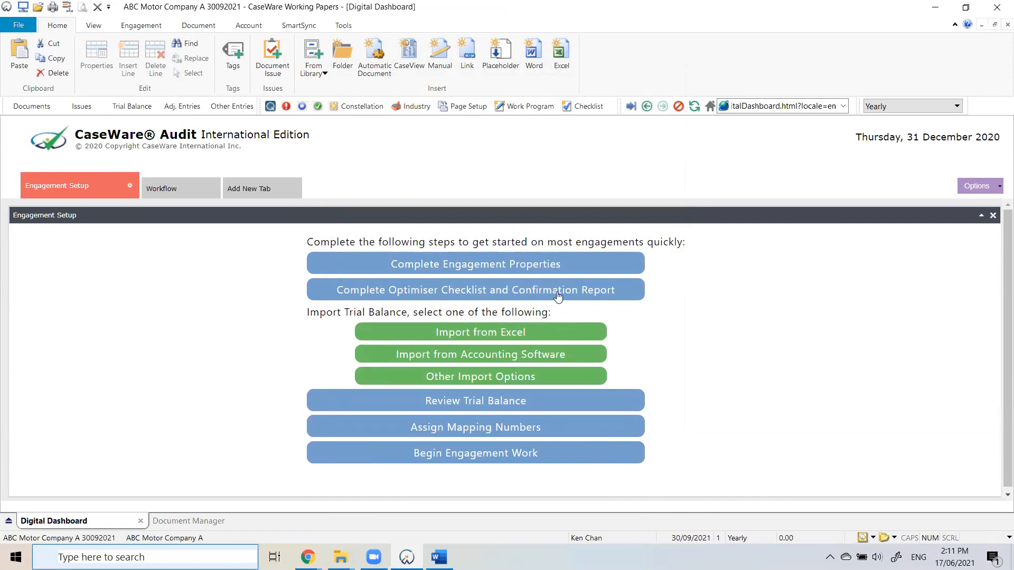
Open the engagement properties again and view the Contact 1 fields.
left_click(467, 272)
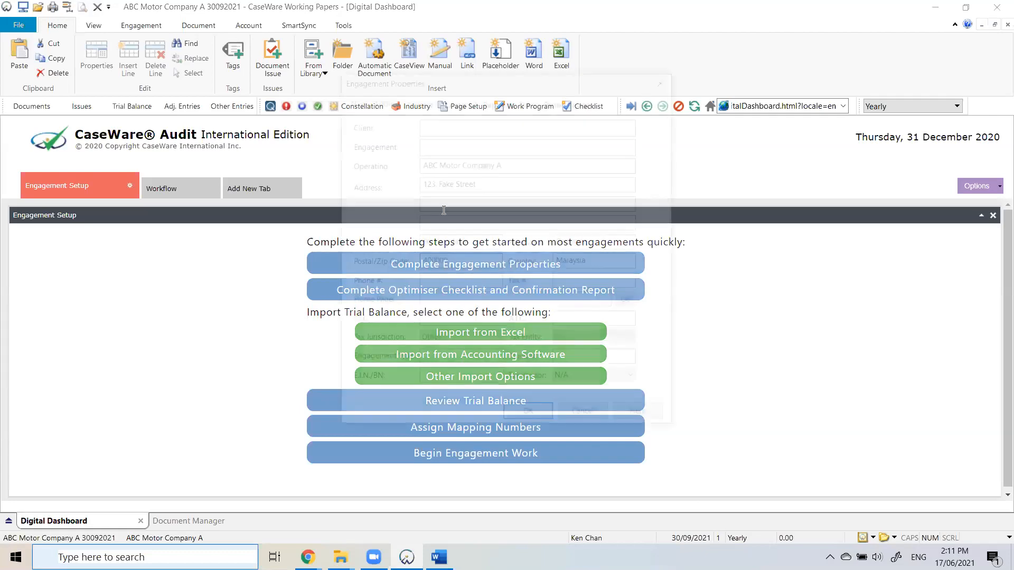
left_click(425, 102)
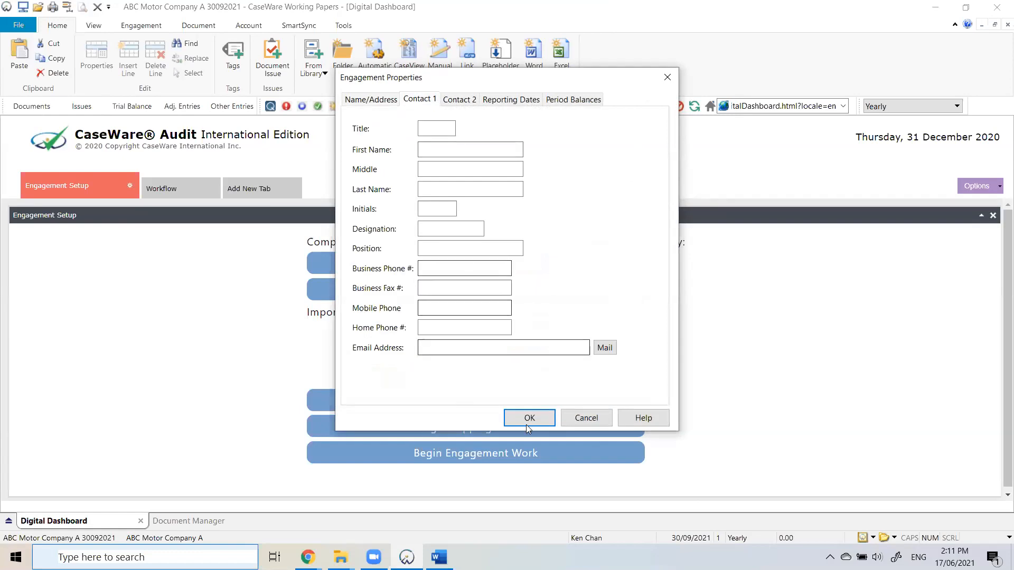
Close the engagement properties, reopen them to view the Name/Address details, and close them again without saving.
left_click(587, 417)
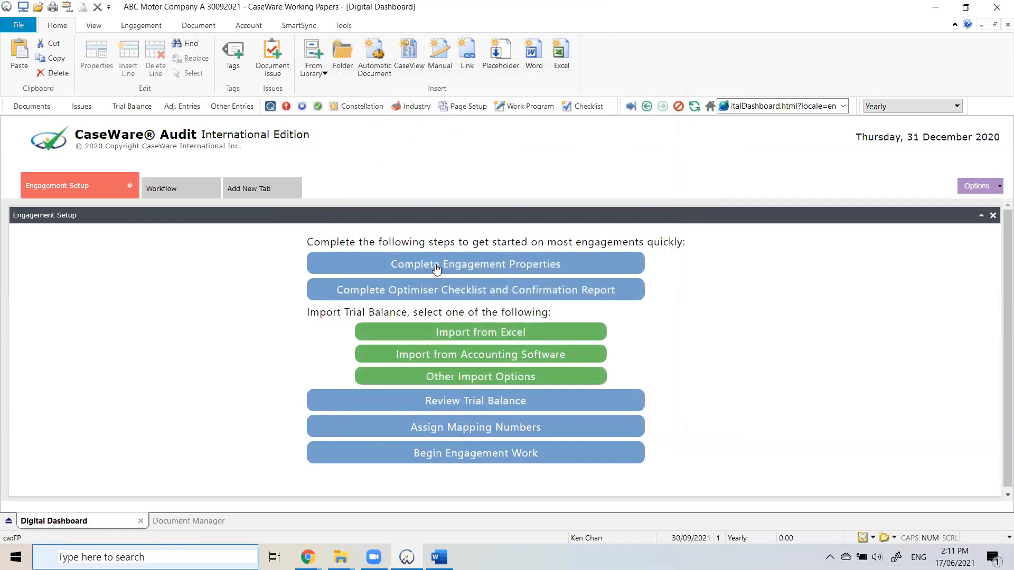
left_click(467, 270)
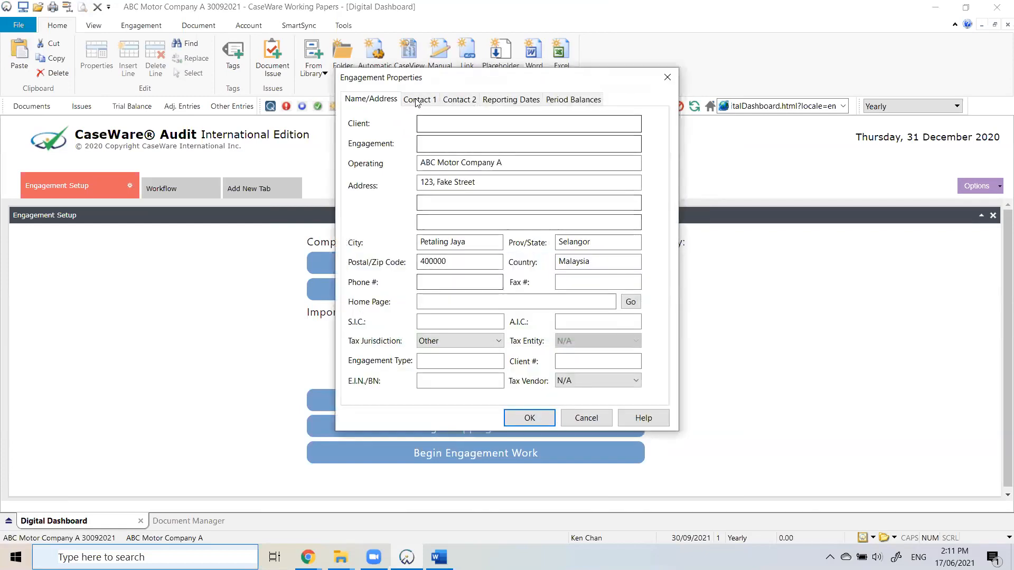
left_click(586, 418)
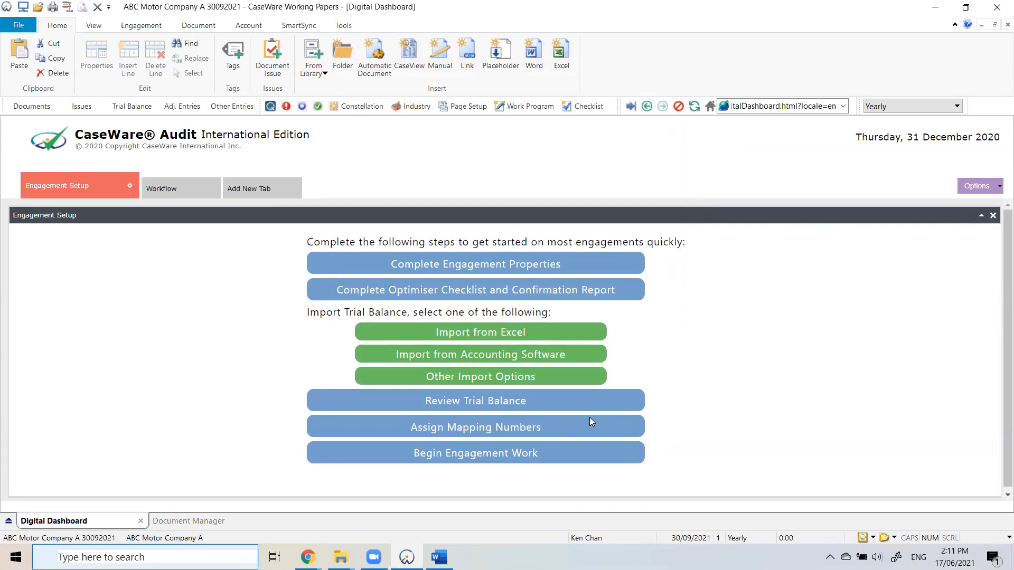
Open the Optimiser checklist and look through its questions down to the Optimiser Confirmation Report section.
left_click(472, 292)
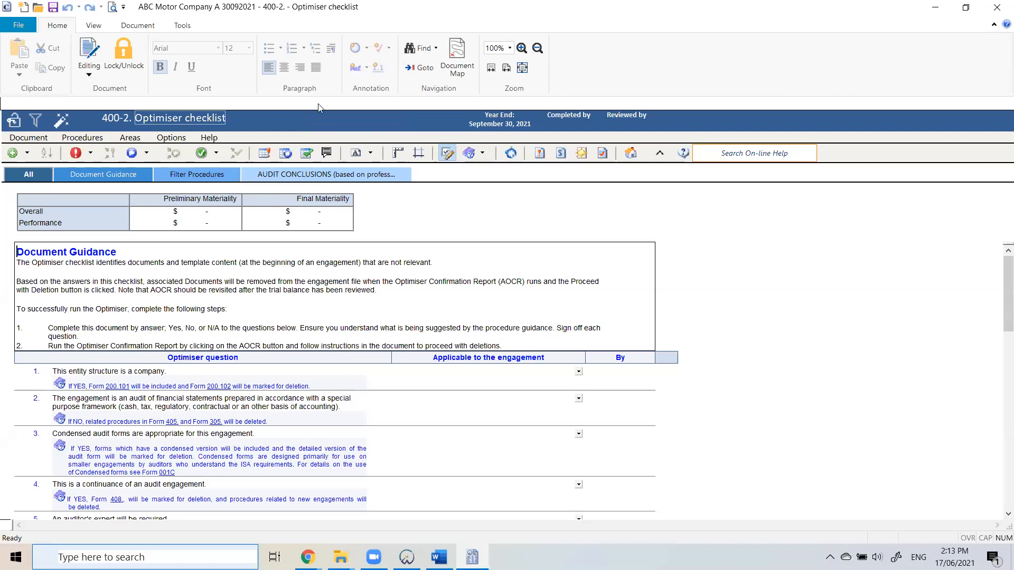
scroll(514, 377, "down", 6)
scroll(514, 377, "down", 10)
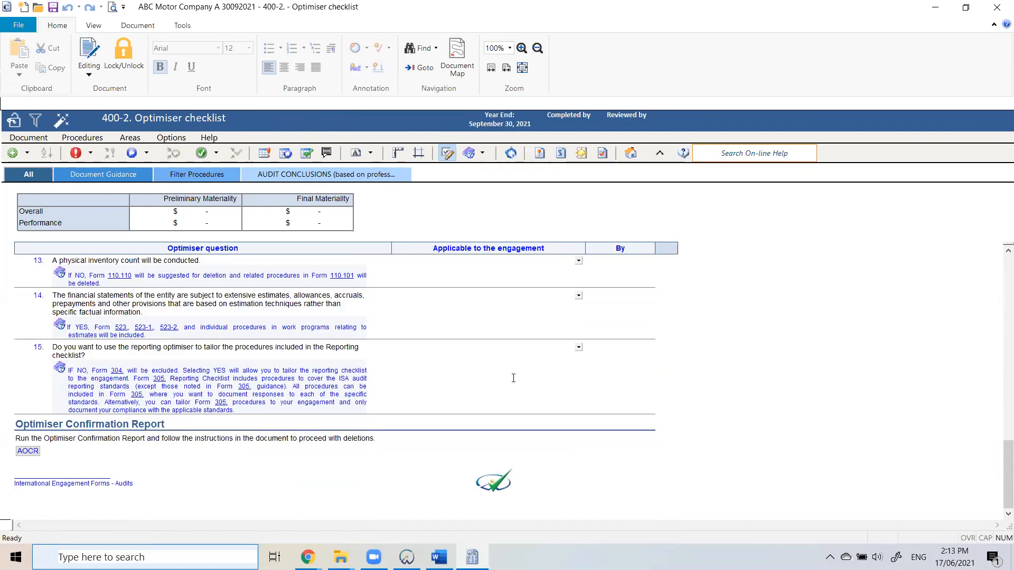
scroll(514, 378, "up", 15)
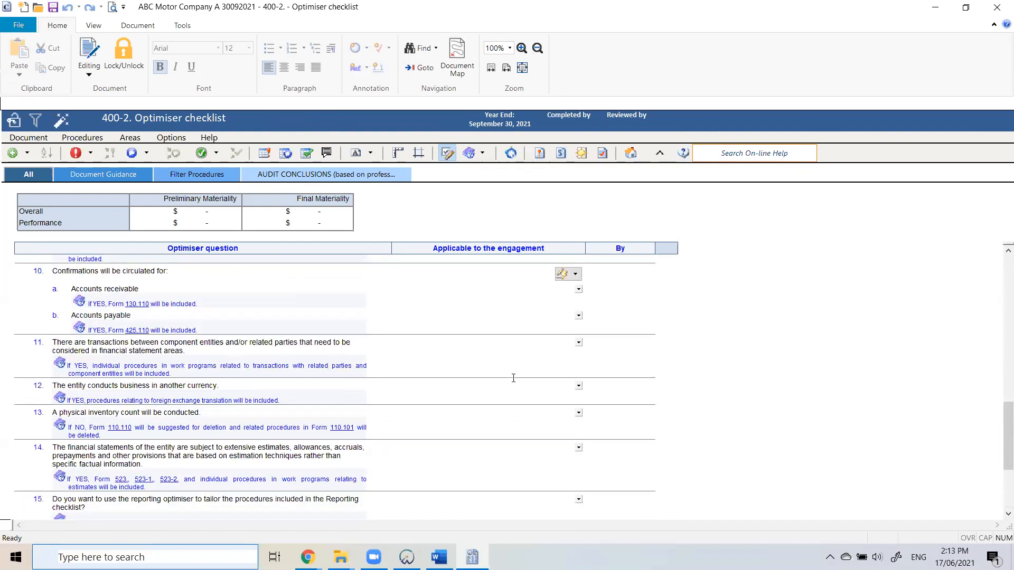
scroll(513, 378, "up", 15)
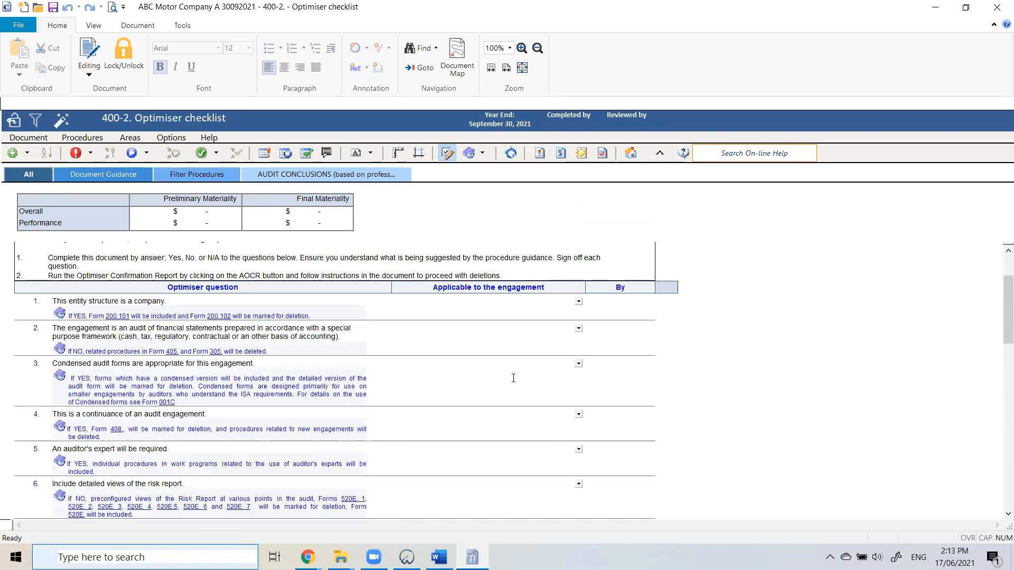
scroll(116, 319, "down", 6)
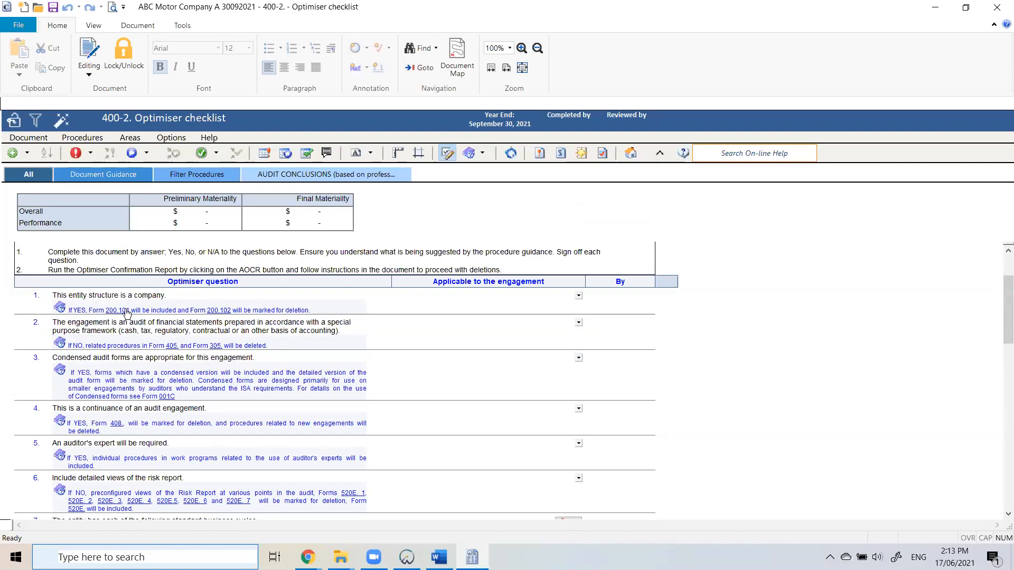
Enlarge the checklist view to 125% and highlight the guidance under question 1 about Forms 200.101 and 200.102.
left_click(521, 48)
left_click_drag(83, 372, 388, 370)
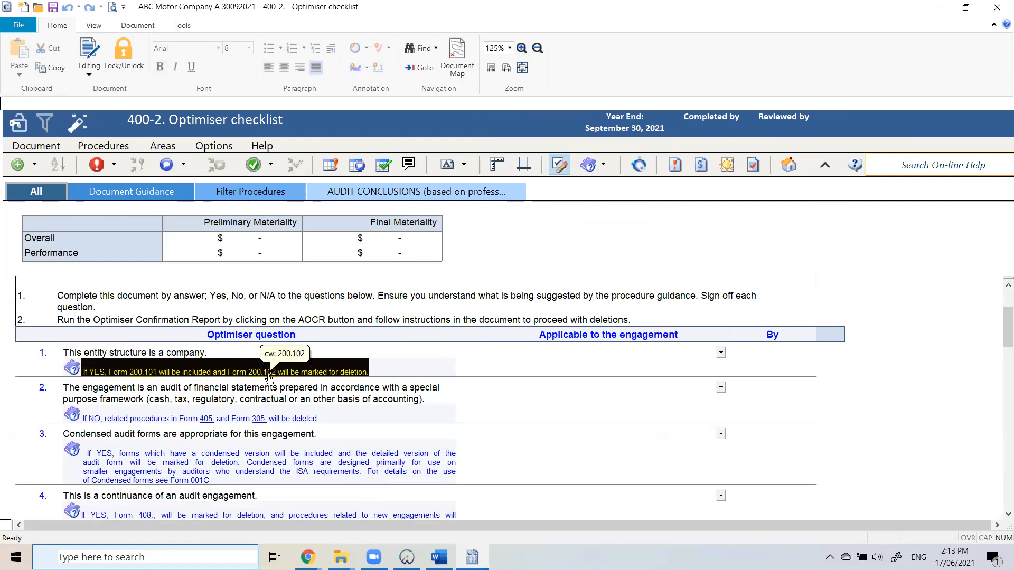
left_click(523, 369)
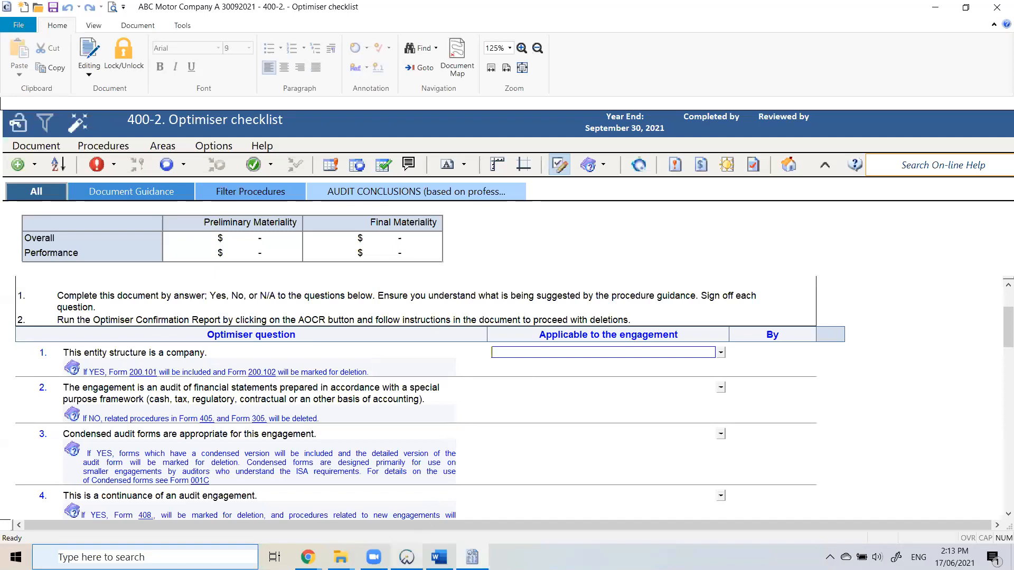
Switch to the engagement's document list and expand the Completion Documents, Evaluate Audit Evidence and Identified Misstatements folders.
left_click(407, 557)
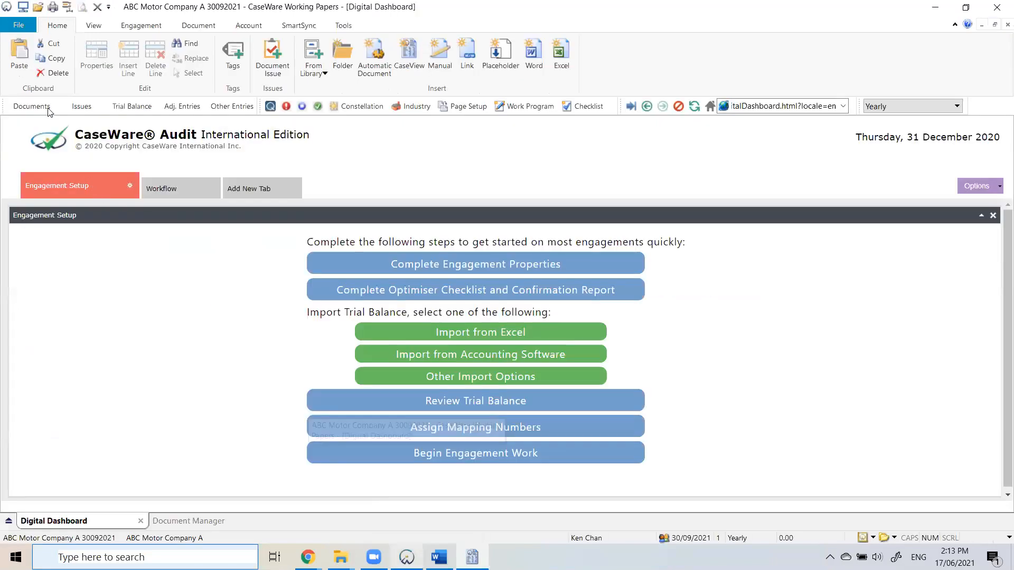
left_click(31, 107)
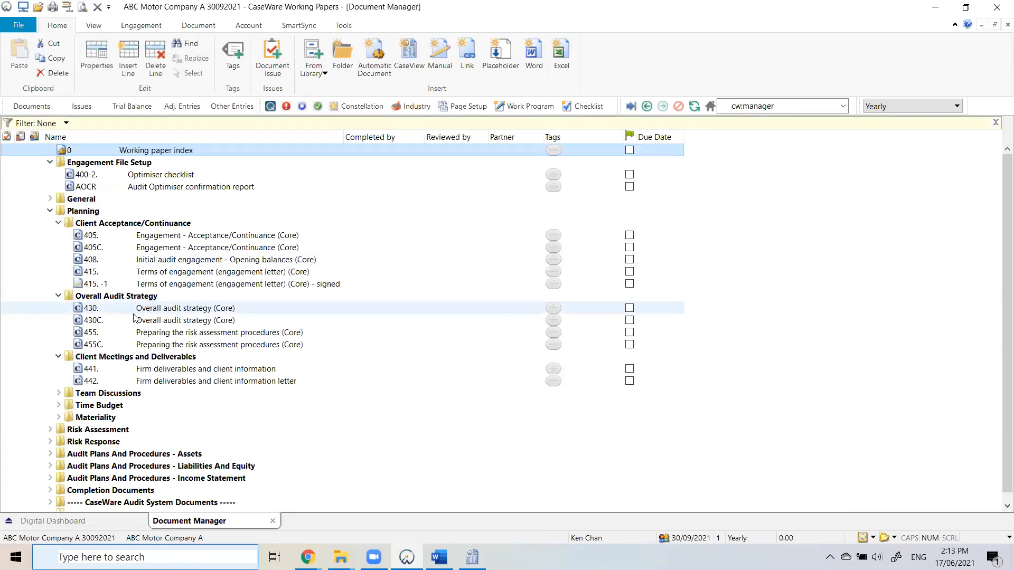
scroll(59, 423, "down", 1)
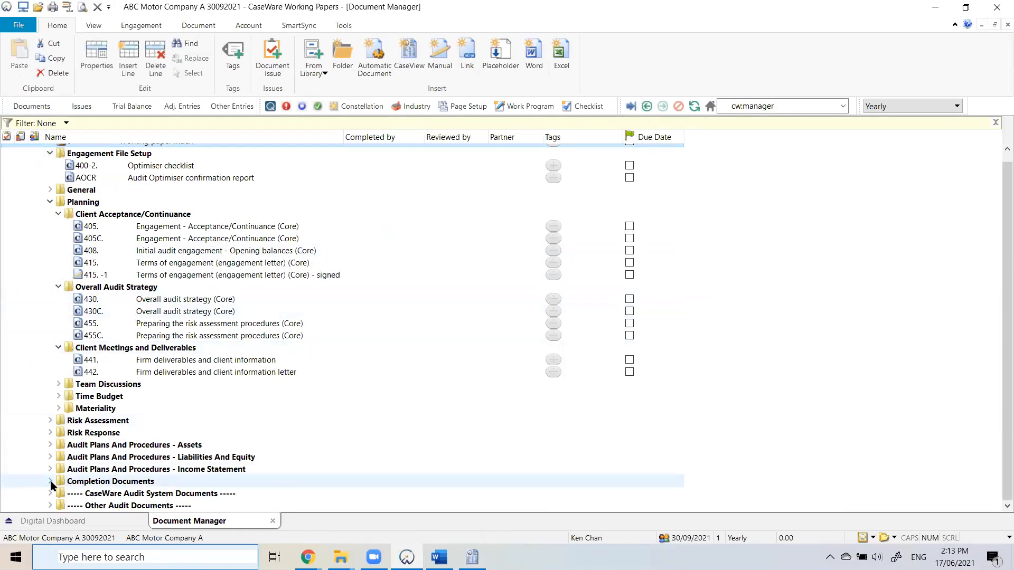
left_click(51, 482)
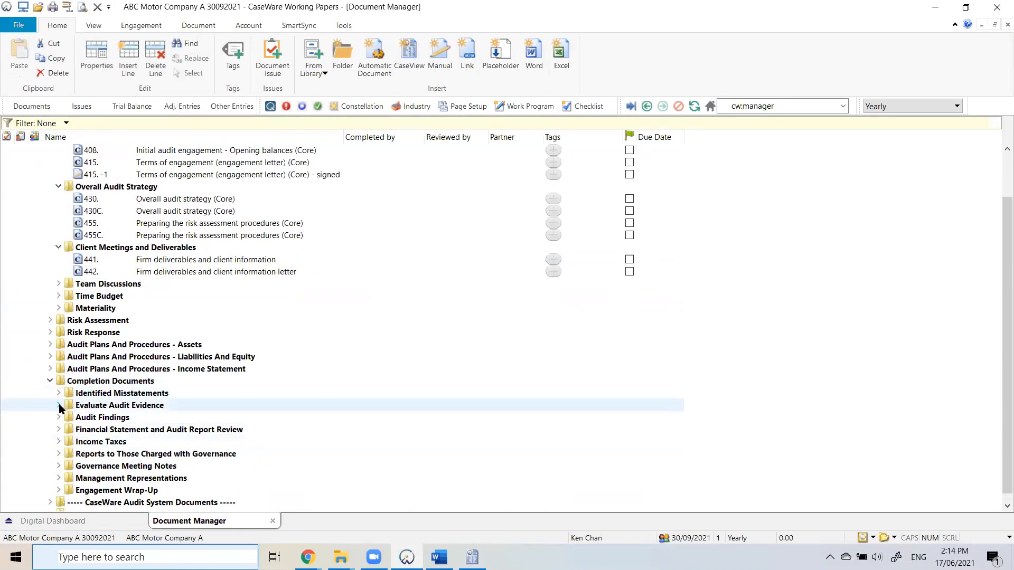
left_click(59, 417)
left_click(59, 417)
left_click(59, 406)
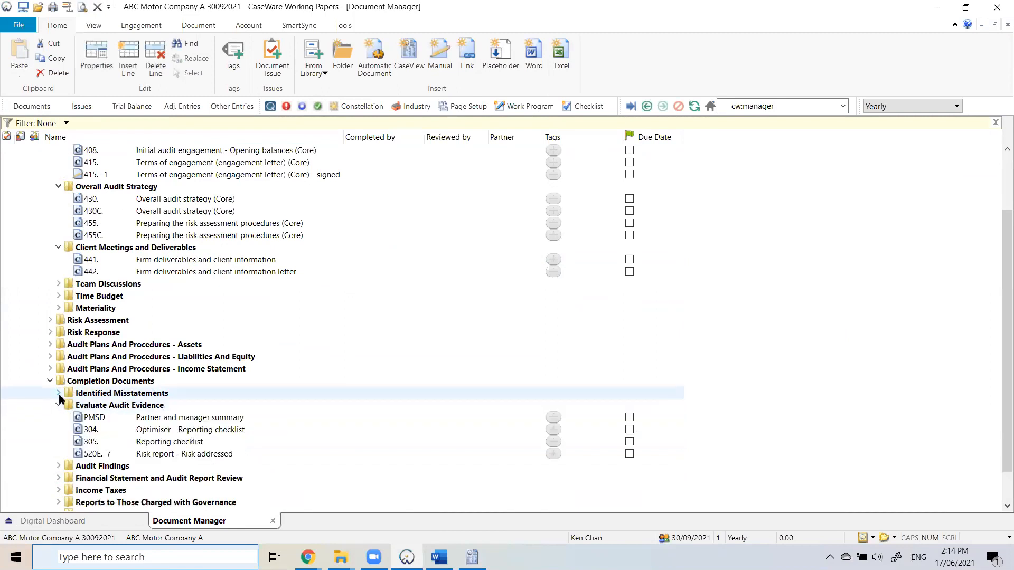
left_click(59, 394)
Find document 200.101, collapse Identified Misstatements, and select the corporate and partnership equity audit procedures 200.101 and 200.102.
key("ctrl+f")
type("200.101")
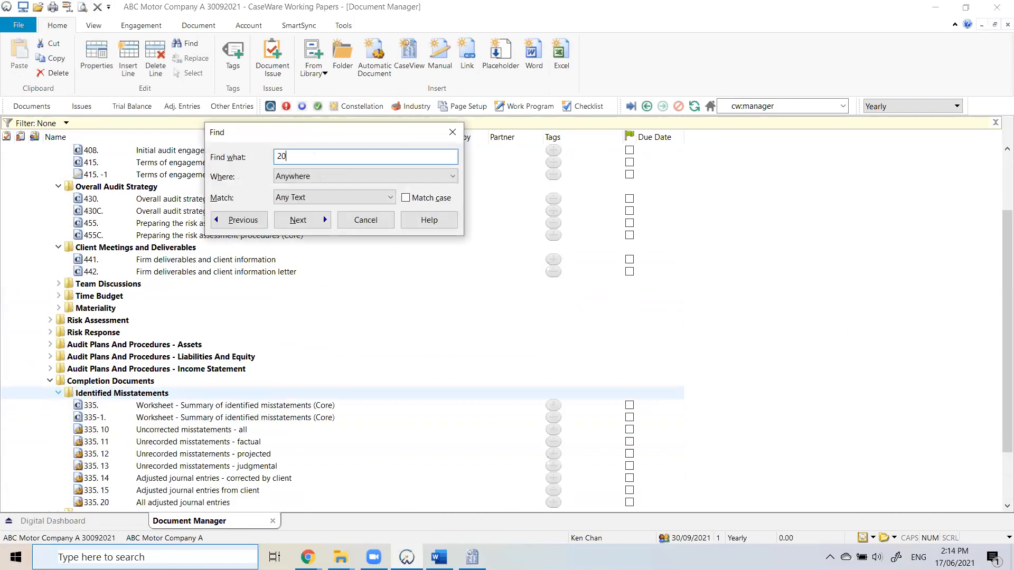
key("Return")
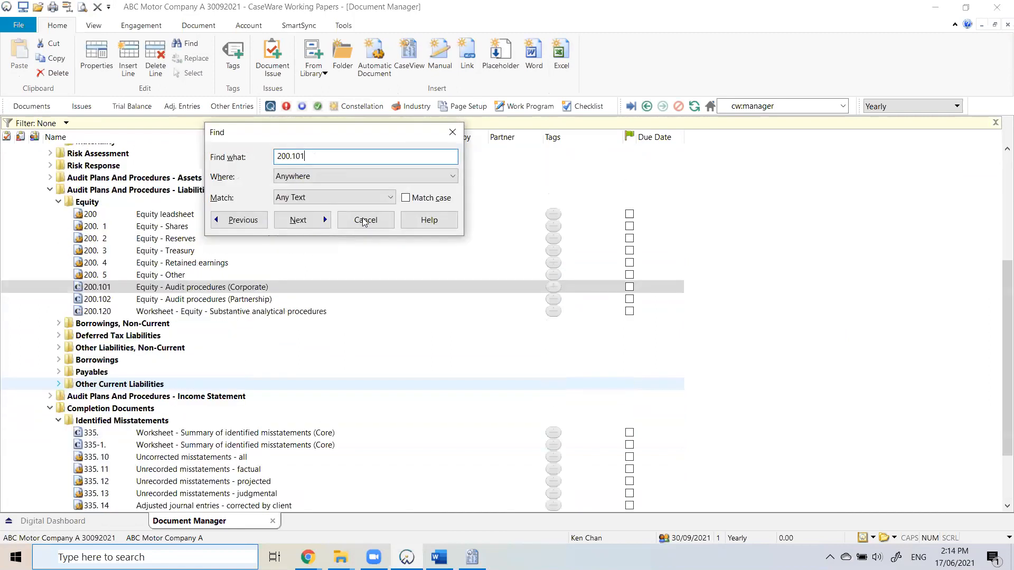
key("Escape")
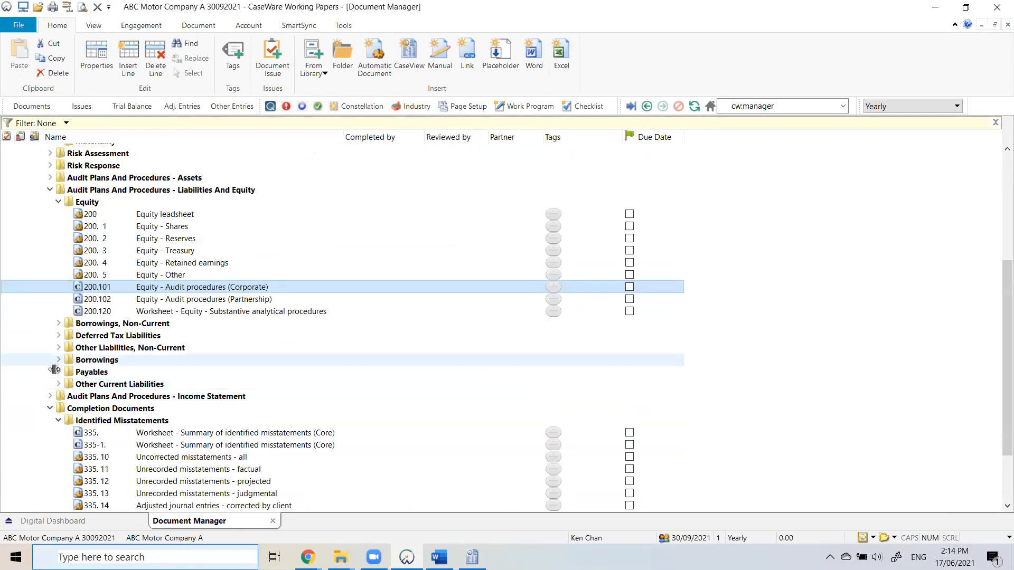
left_click(58, 420)
left_click(149, 288)
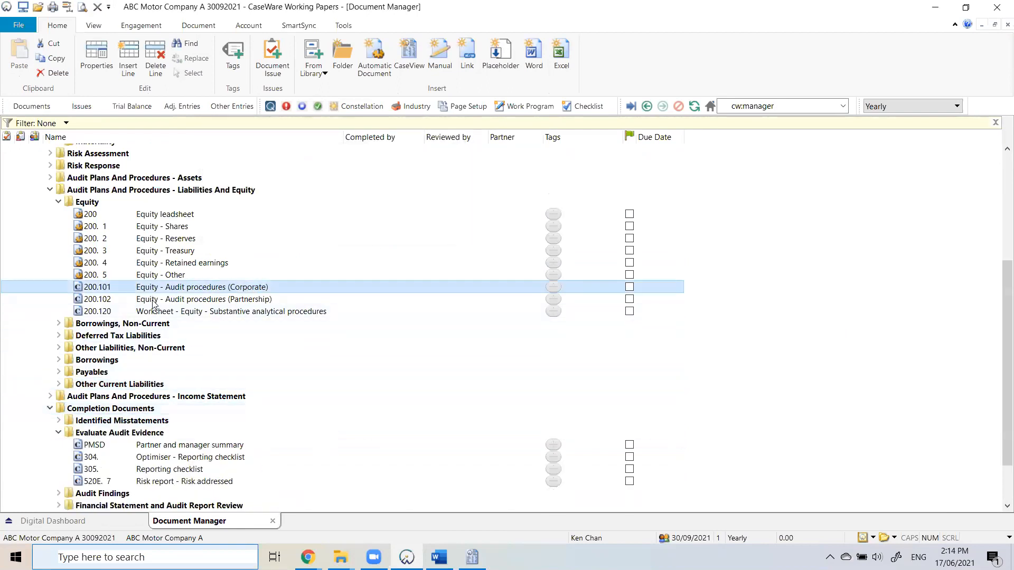
left_click(153, 302, "shift")
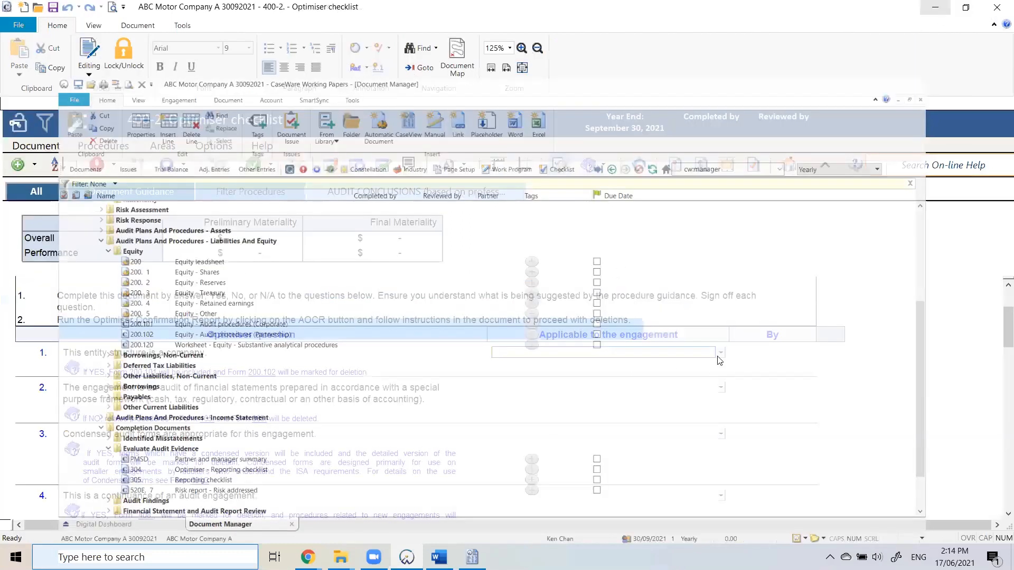
In the Optimiser checklist, answer Yes to question 1 on company structure and No to question 2 on a special purpose framework.
left_click(720, 354)
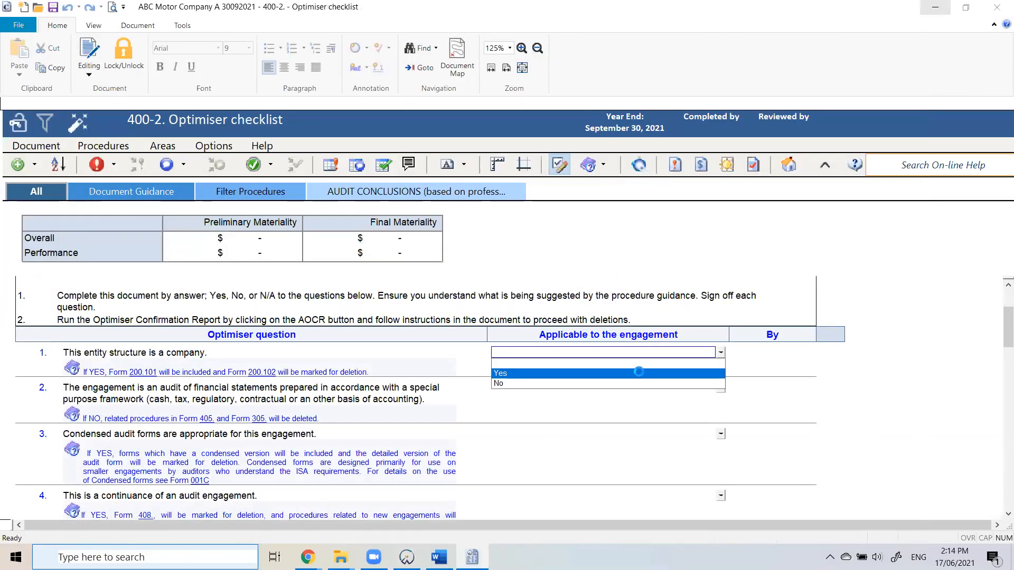
left_click(640, 369)
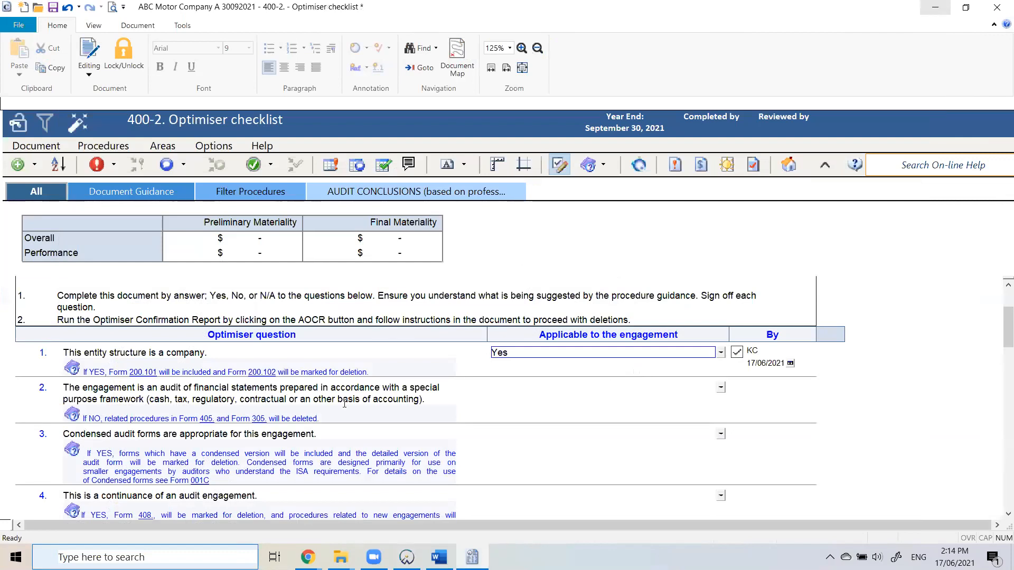
scroll(227, 417, "down", 1)
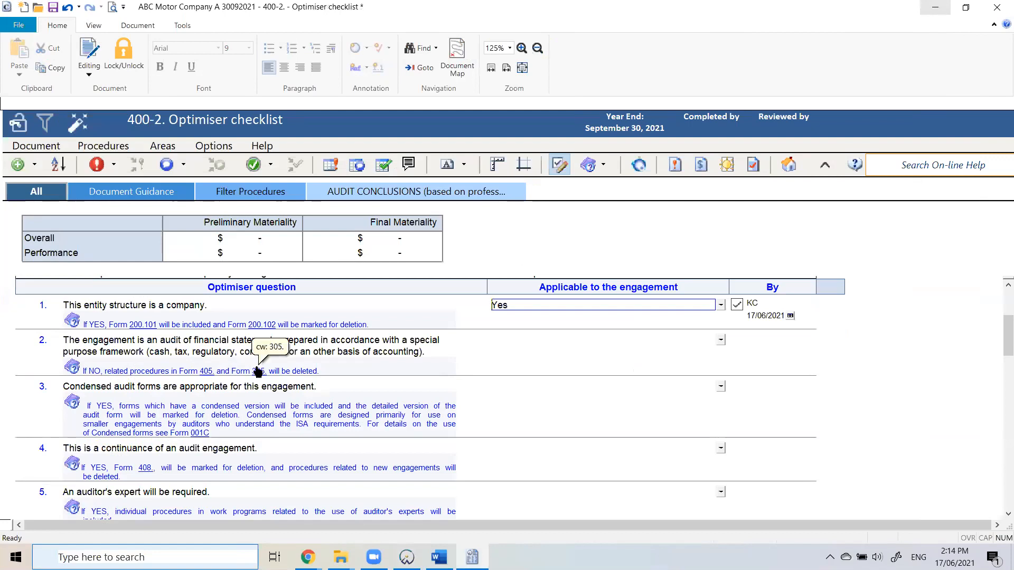
left_click(721, 340)
left_click(655, 369)
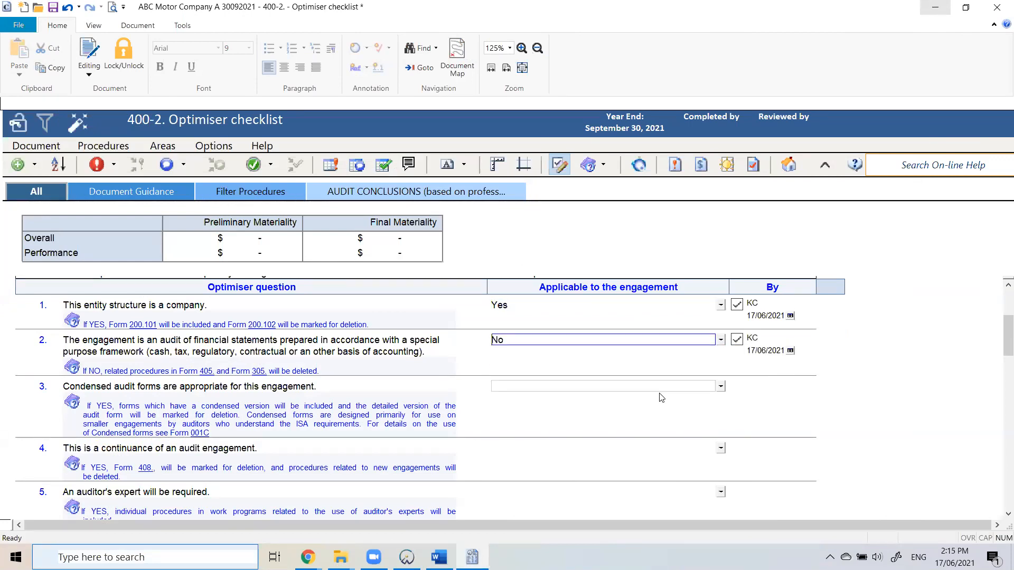
Answer No to question 3 on condensed audit forms and No to question 4 on continuance of an audit engagement.
scroll(662, 397, "down", 1)
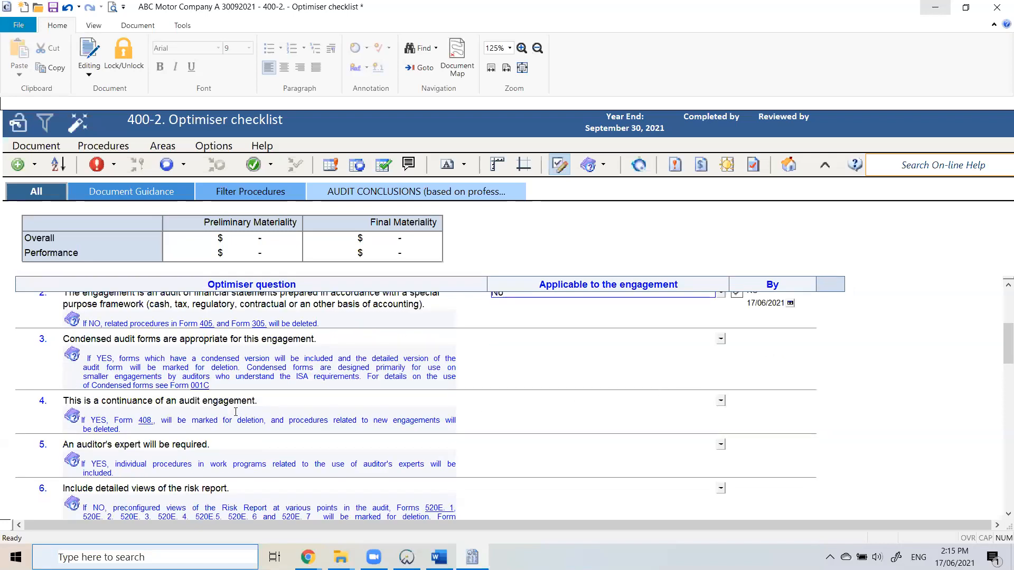
left_click(721, 339)
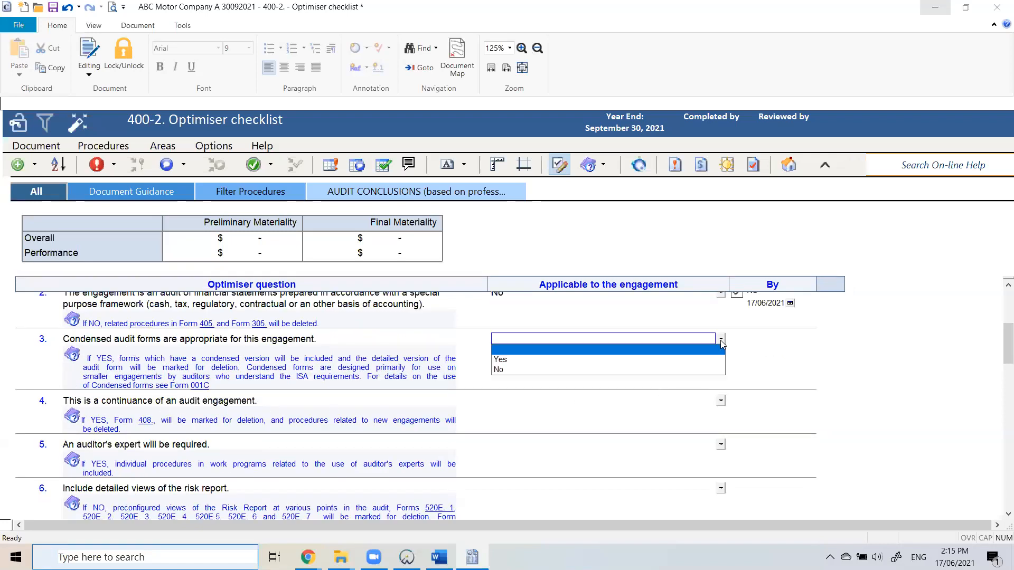
left_click(695, 371)
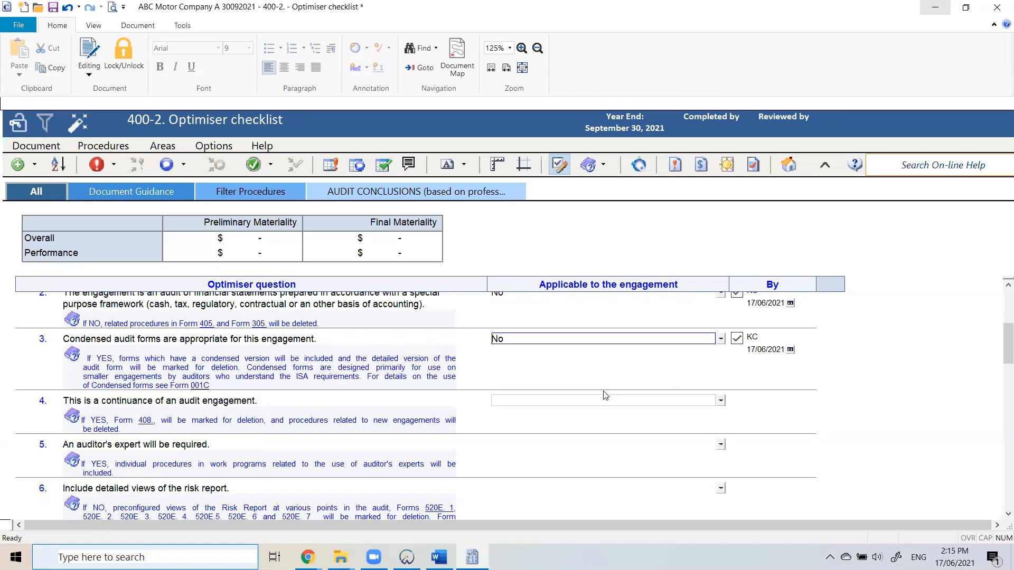
scroll(528, 394, "down", 1)
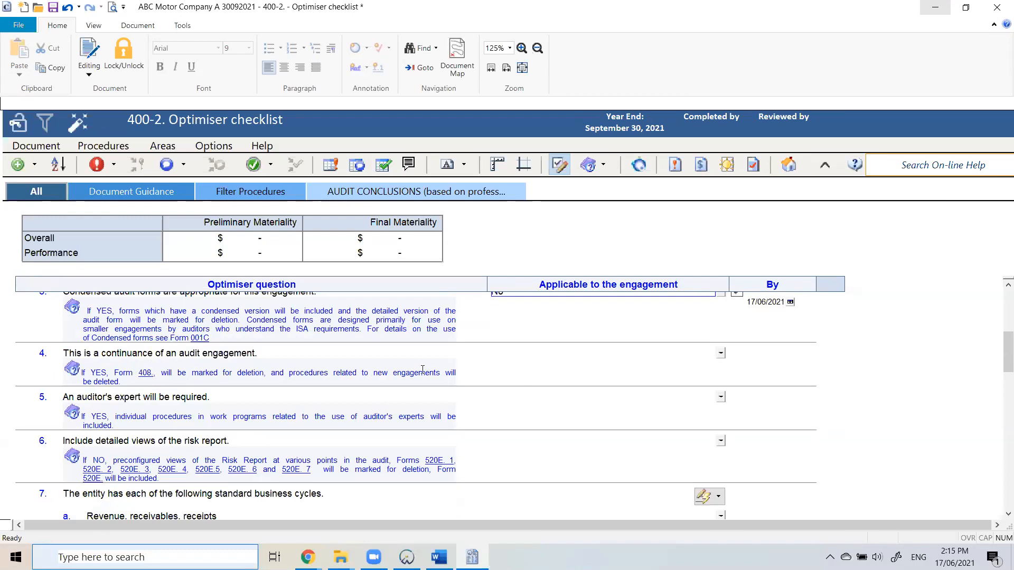
left_click(721, 353)
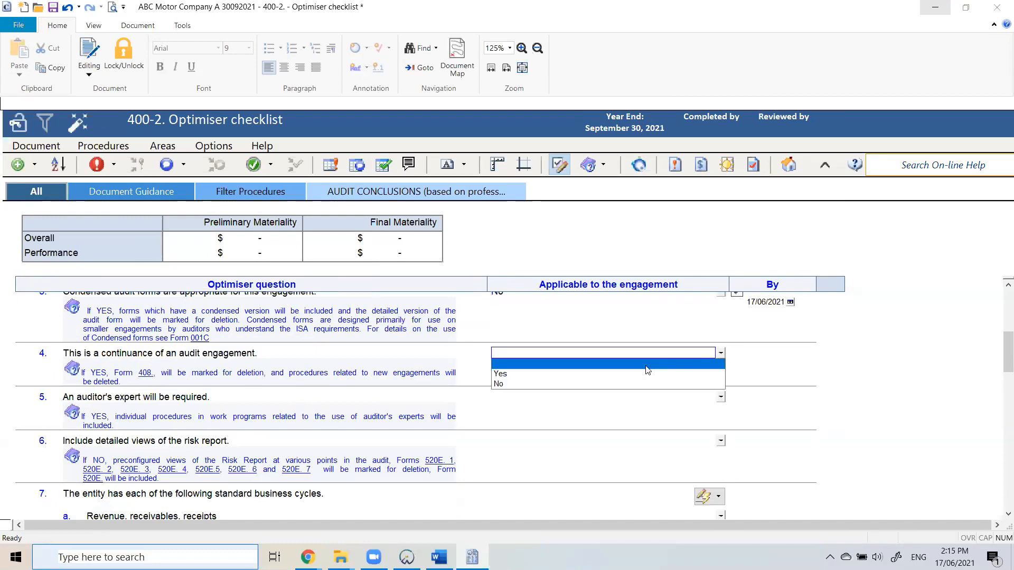
left_click(619, 386)
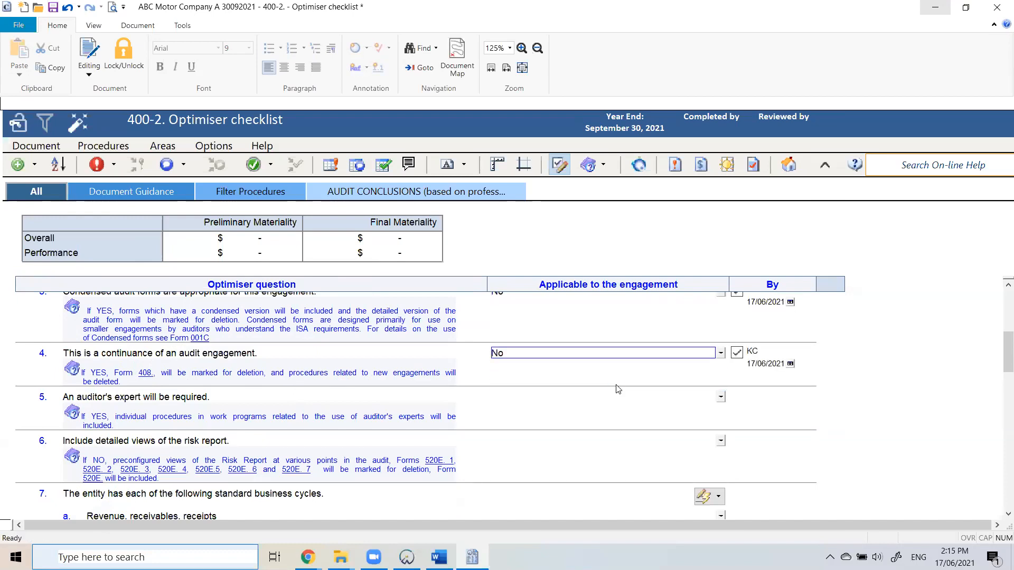
Answer No to question 5 on requiring an auditor's expert and Yes to question 6 on detailed risk report views.
left_click(721, 396)
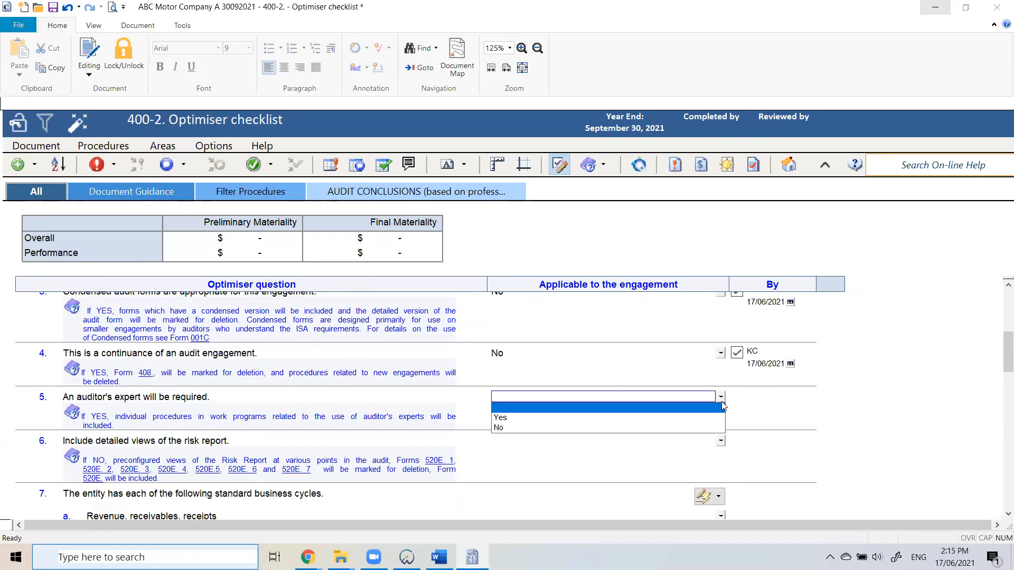
left_click(687, 428)
scroll(689, 430, "down", 1)
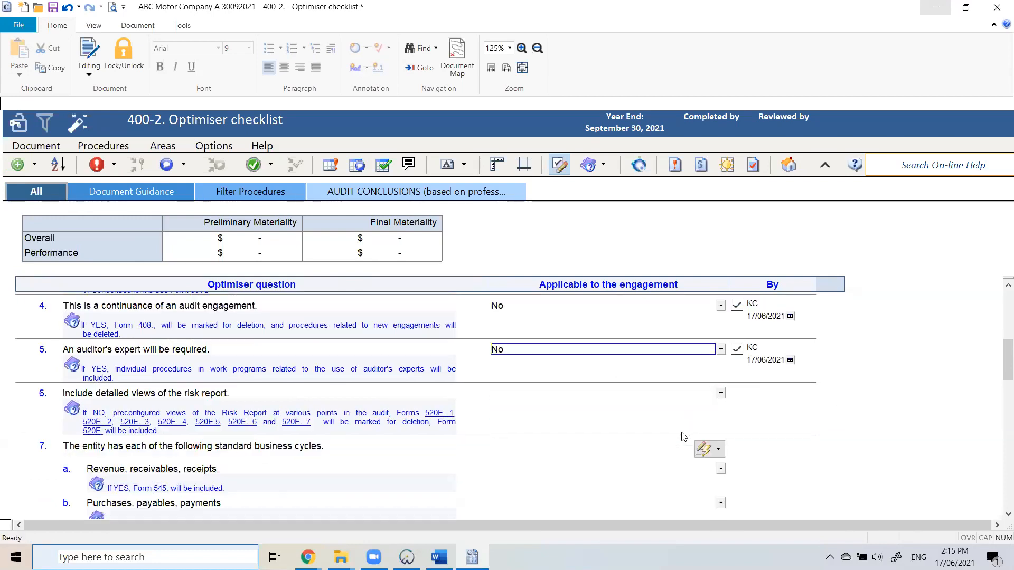
left_click(721, 393)
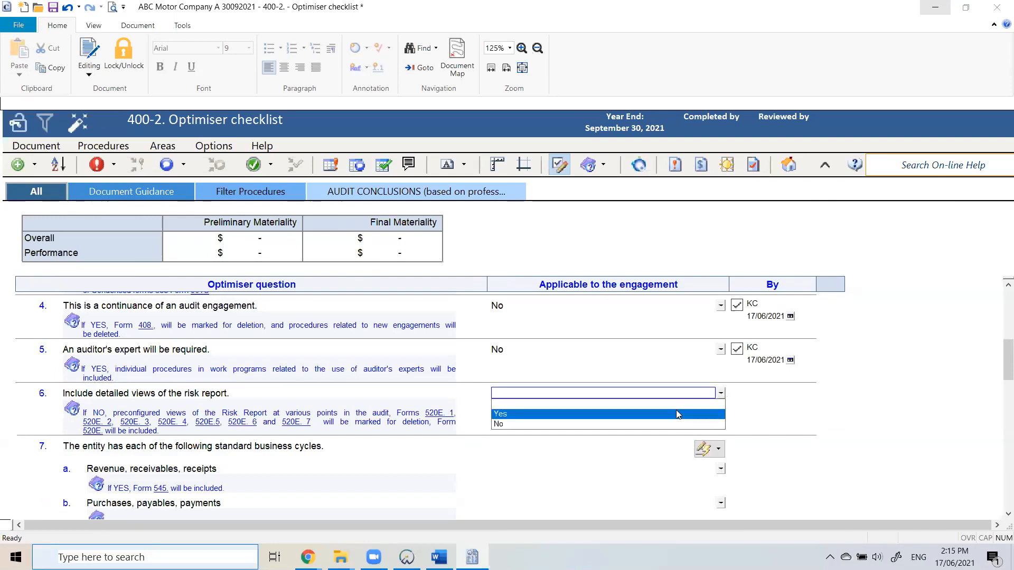
left_click(678, 414)
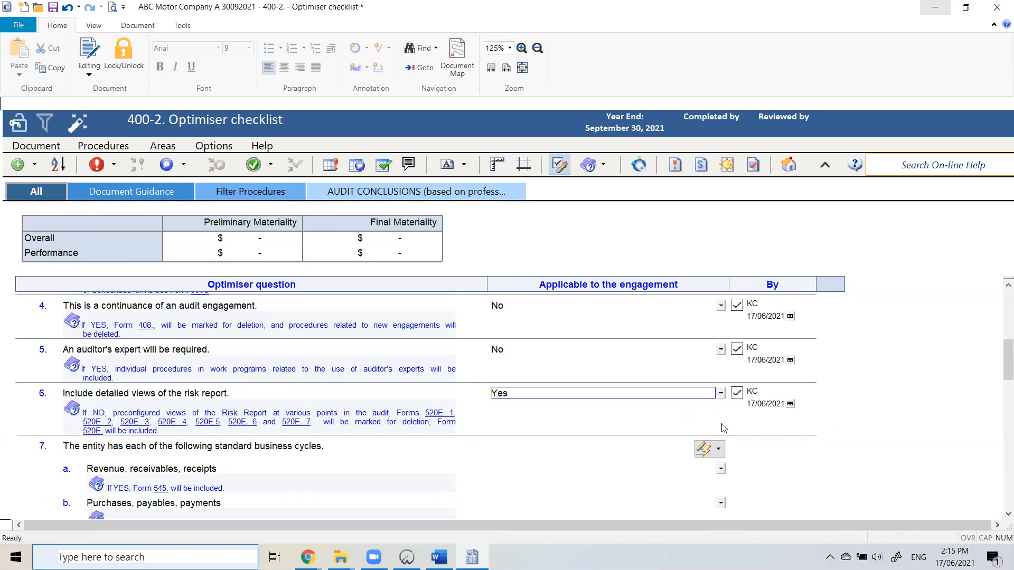
scroll(723, 427, "down", 2)
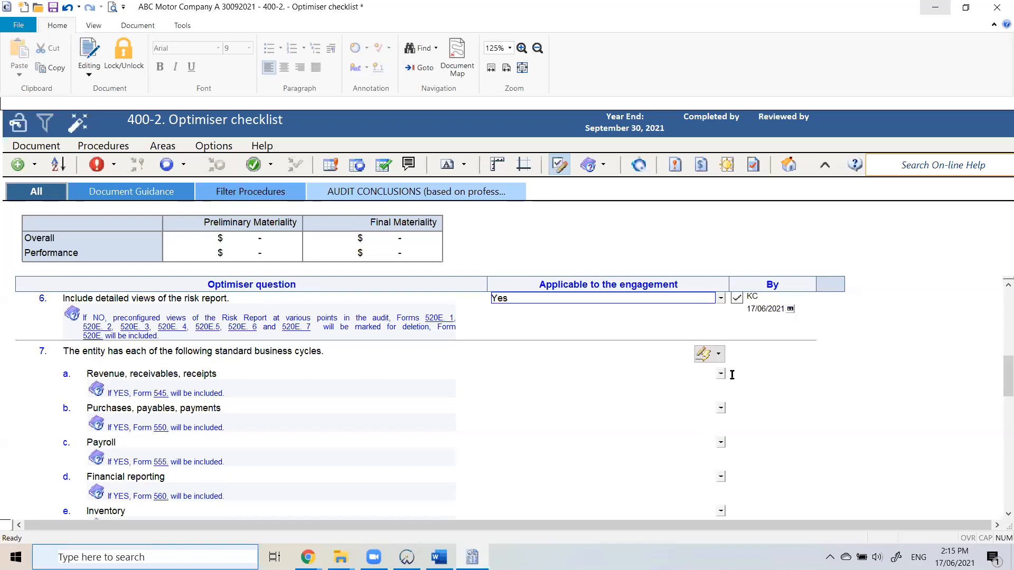
Answer Yes to every standard business cycle in question 7 and Yes to question 8 on sampling for tests of details.
left_click(698, 359)
left_click(710, 381)
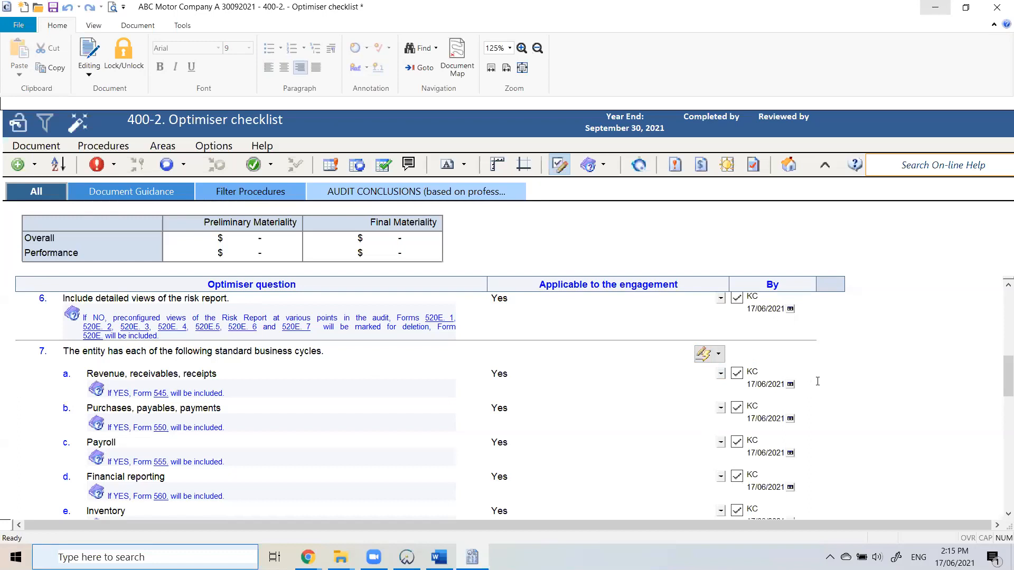
scroll(785, 382, "down", 5)
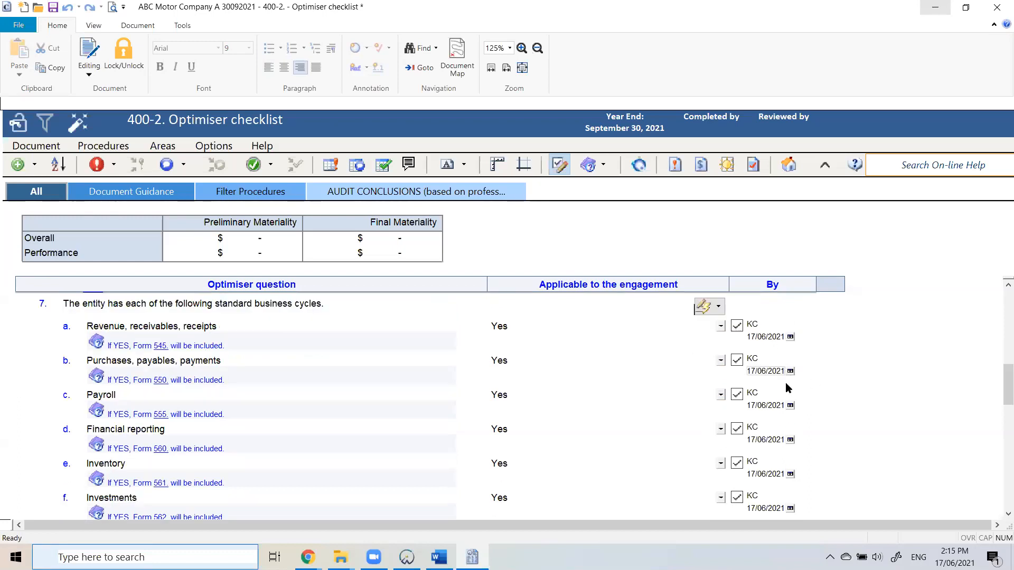
left_click(720, 392)
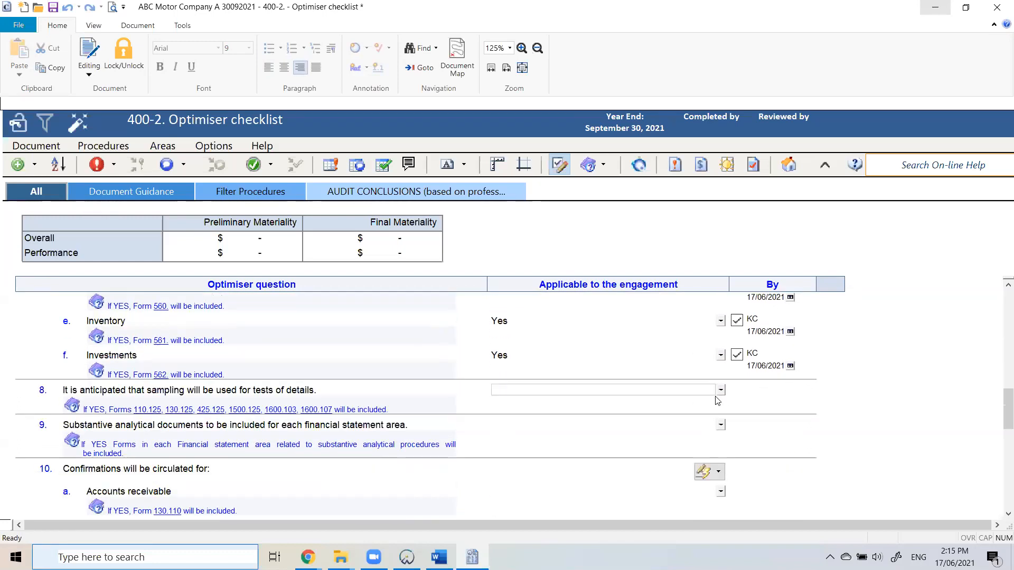
left_click(721, 391)
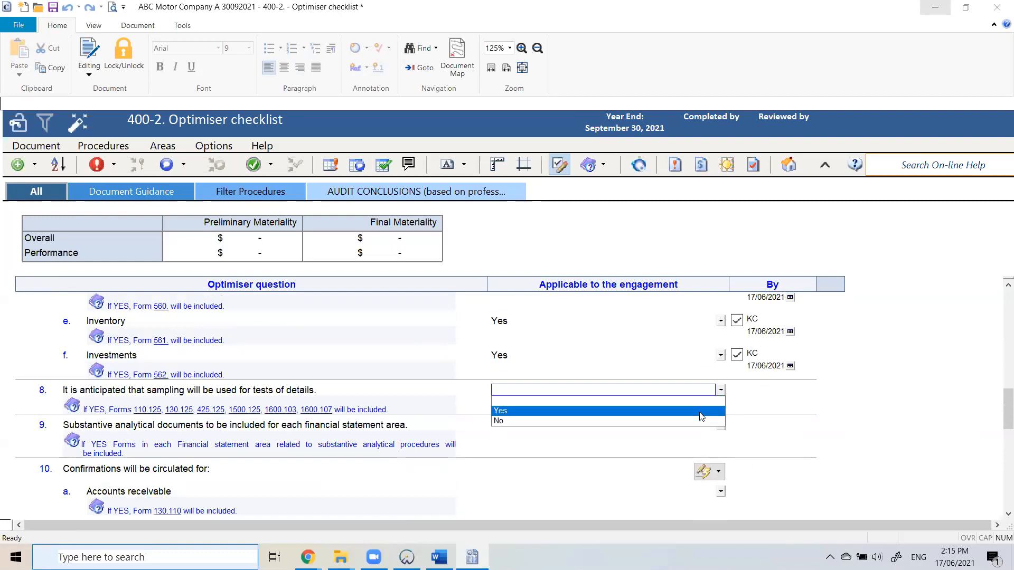
left_click(702, 412)
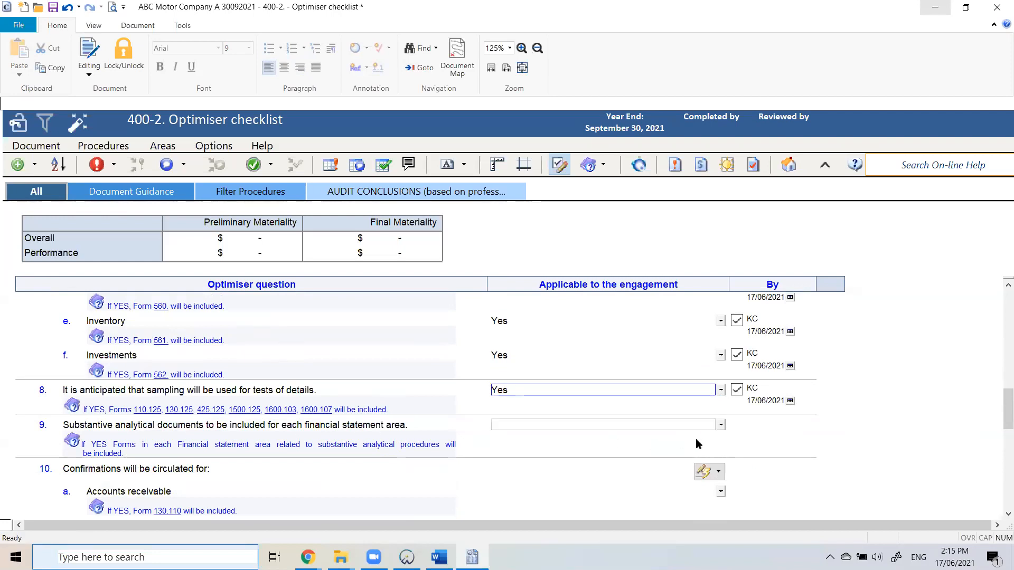
Answer Yes to question 9 on substantive analytical documents and Yes to accounts receivable and payable confirmations in question 10.
left_click(720, 425)
left_click(681, 444)
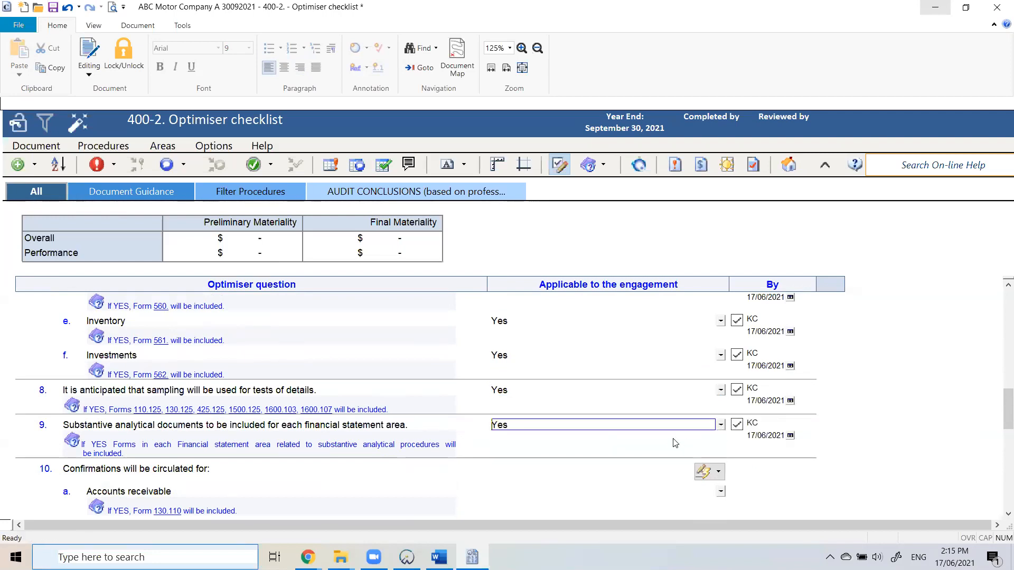
scroll(710, 353, "down", 3)
left_click(718, 329)
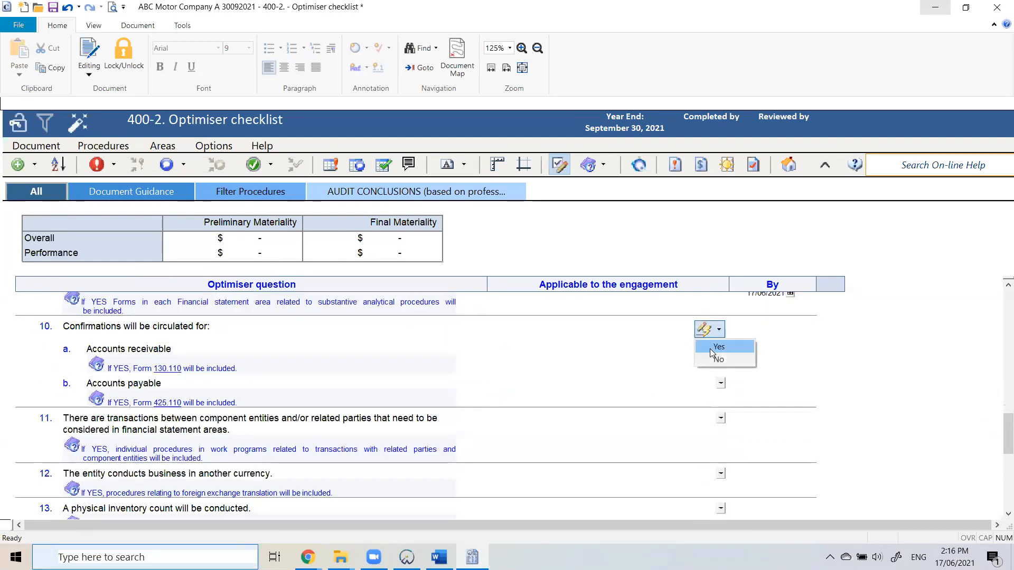
left_click(705, 346)
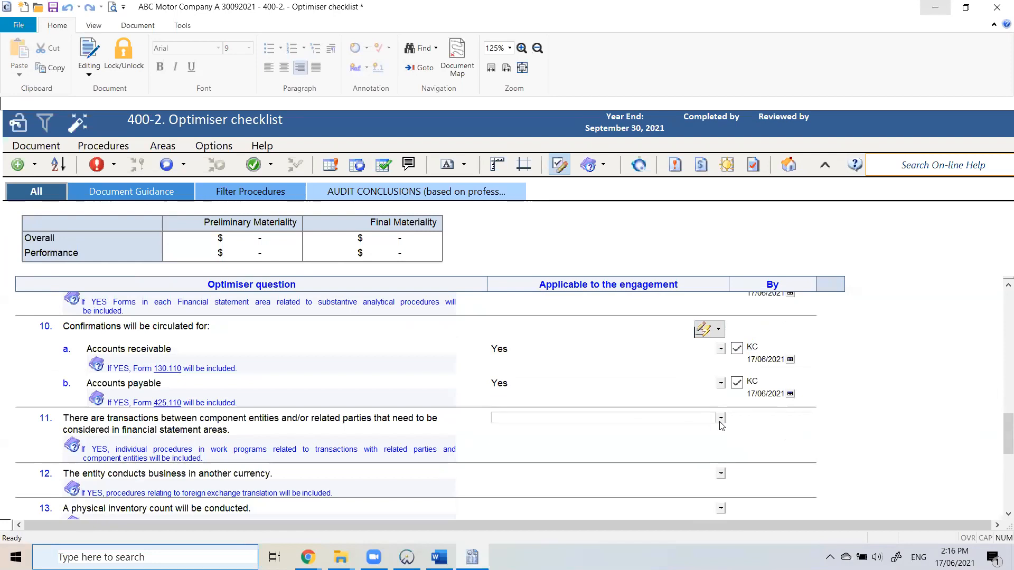
Answer No to question 11 on component entity or related party transactions and No to question 12 on business in another currency.
scroll(390, 410, "down", 1)
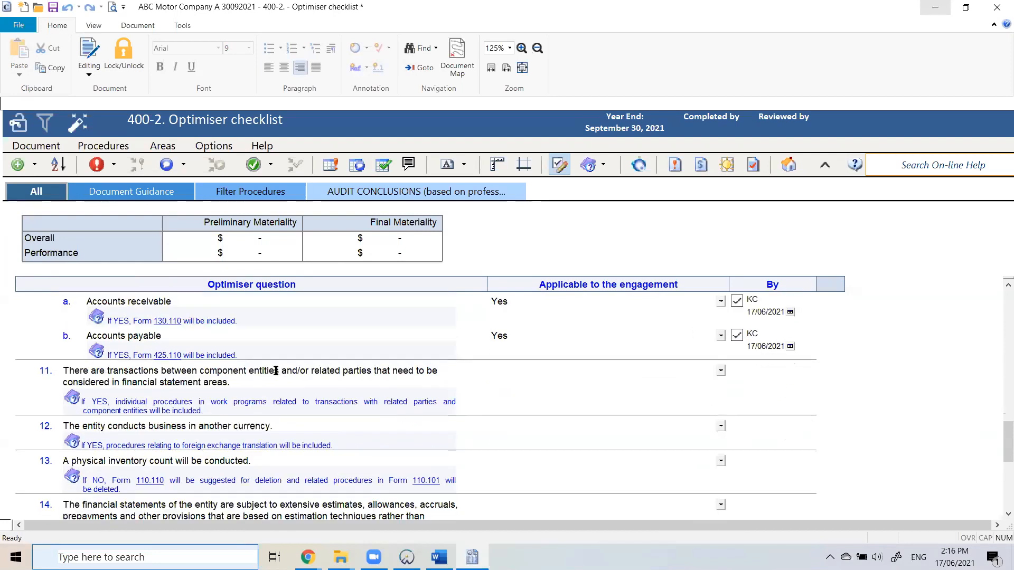
left_click(720, 371)
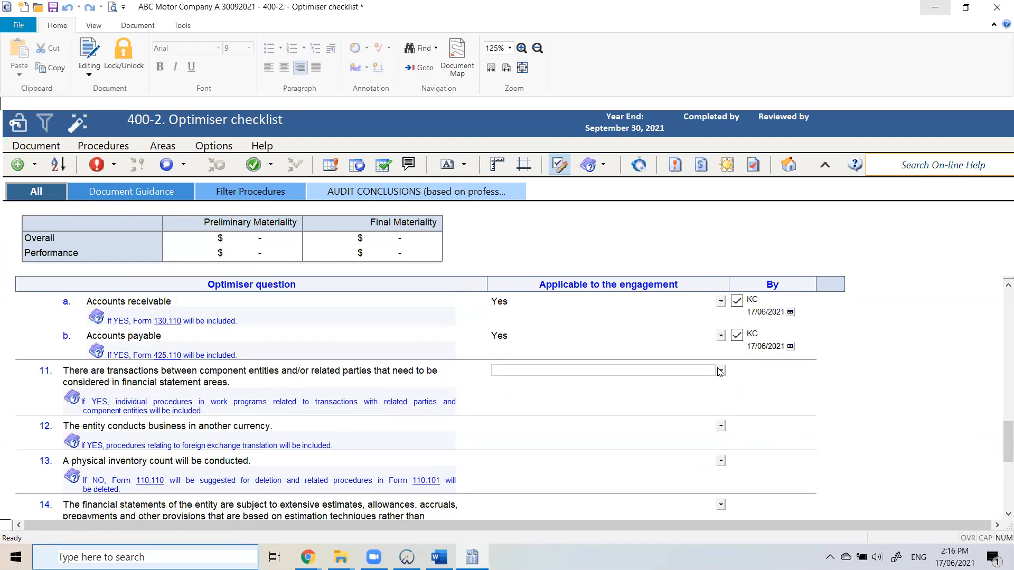
left_click(720, 371)
left_click(666, 401)
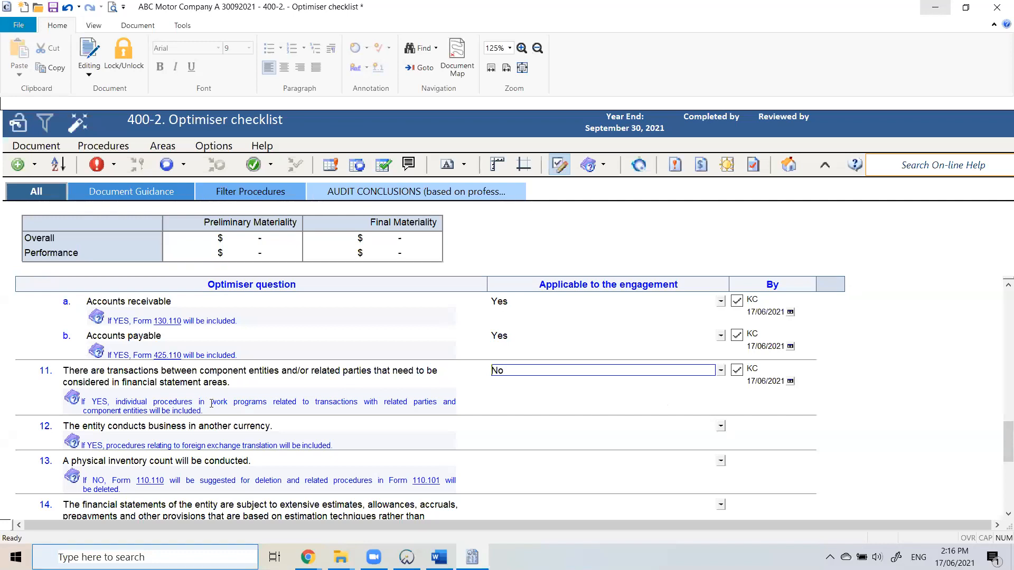
left_click(721, 426)
left_click(686, 456)
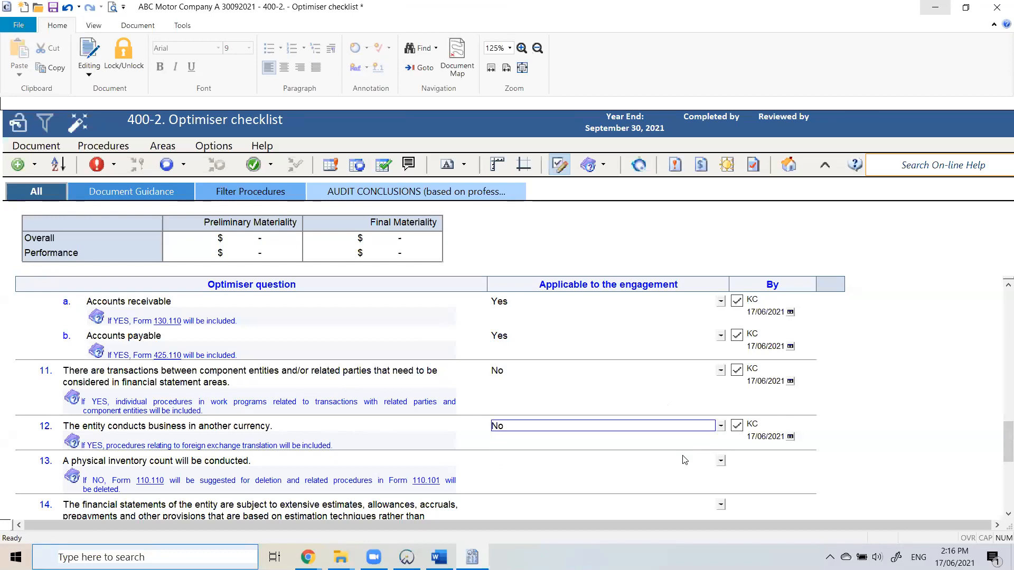
Answer Yes to question 13 on a physical inventory count and No to question 14 on extensive estimates.
scroll(684, 460, "down", 1)
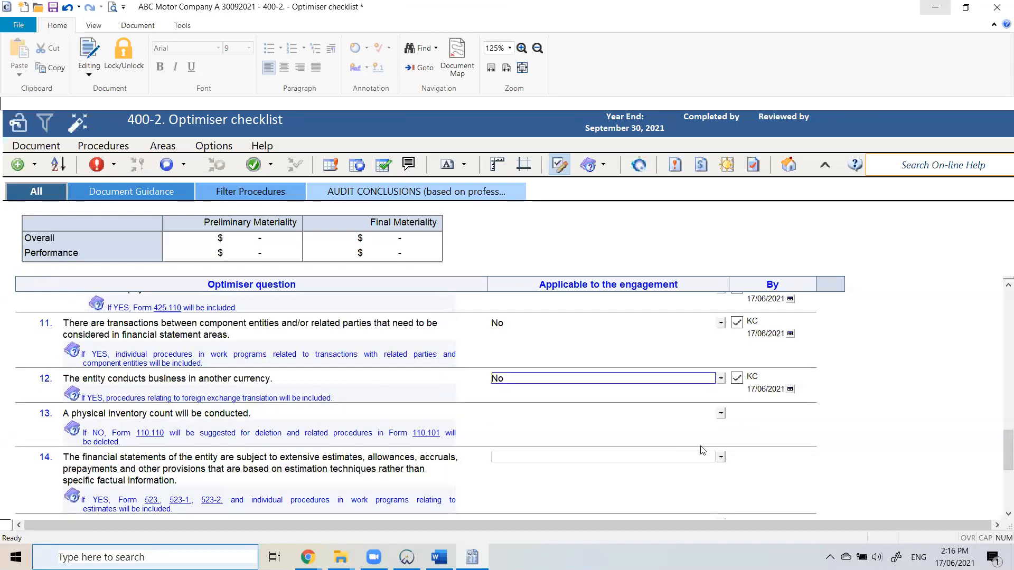
left_click(721, 413)
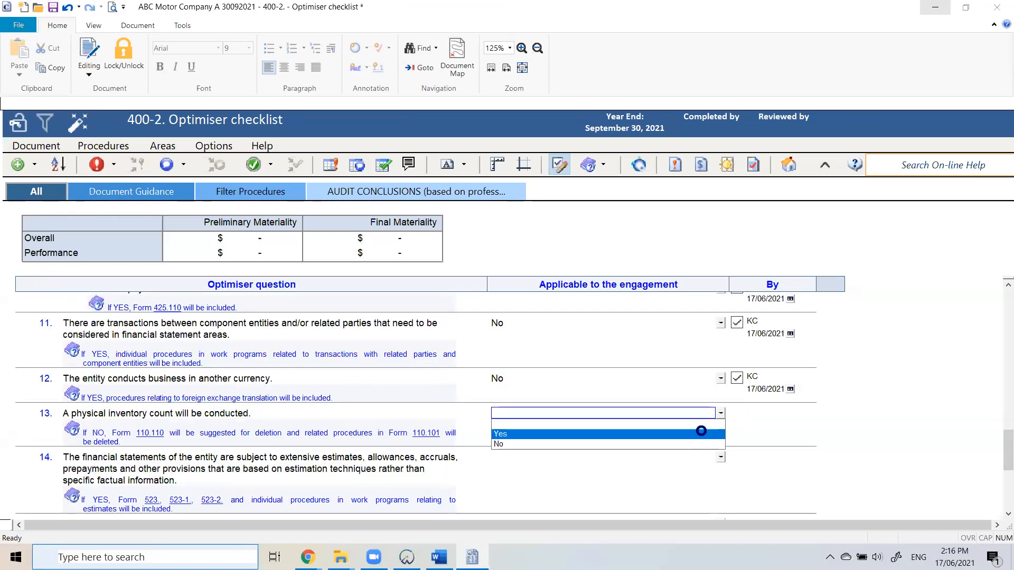
left_click(701, 432)
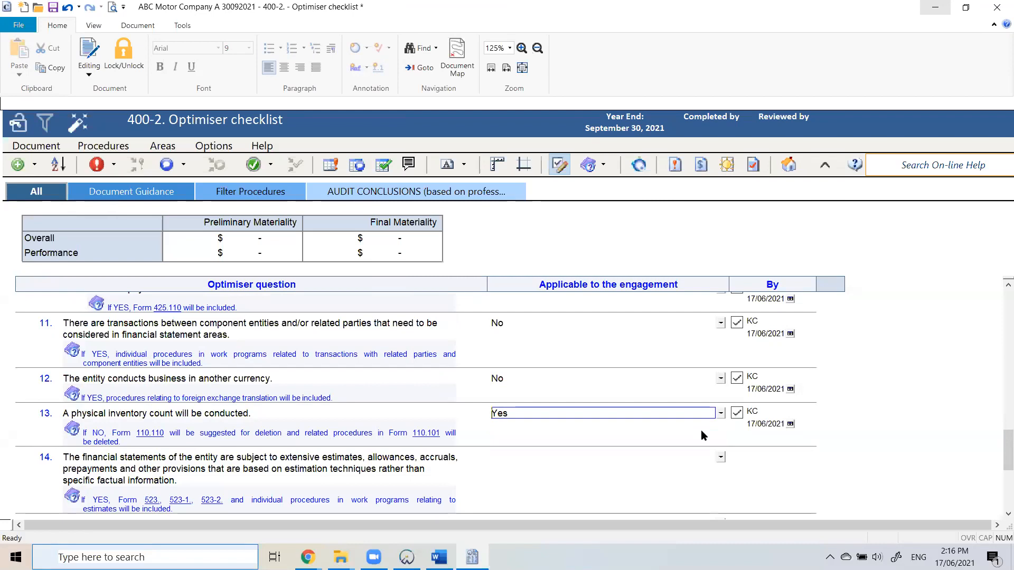
scroll(701, 430, "down", 1)
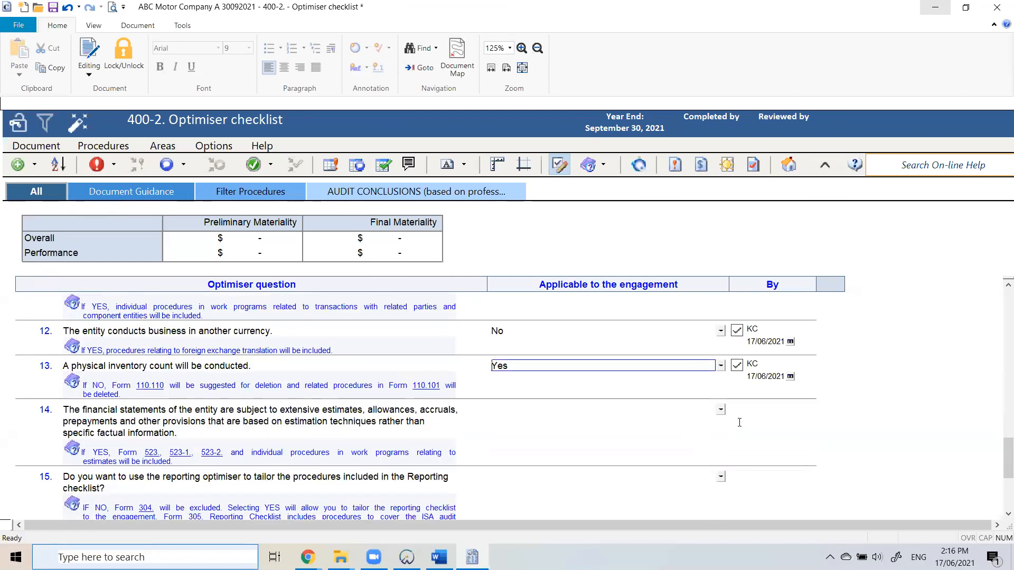
left_click(721, 410)
left_click(706, 446)
Answer No to question 15 on using the reporting optimiser to tailor the Reporting checklist procedures.
scroll(702, 442, "down", 2)
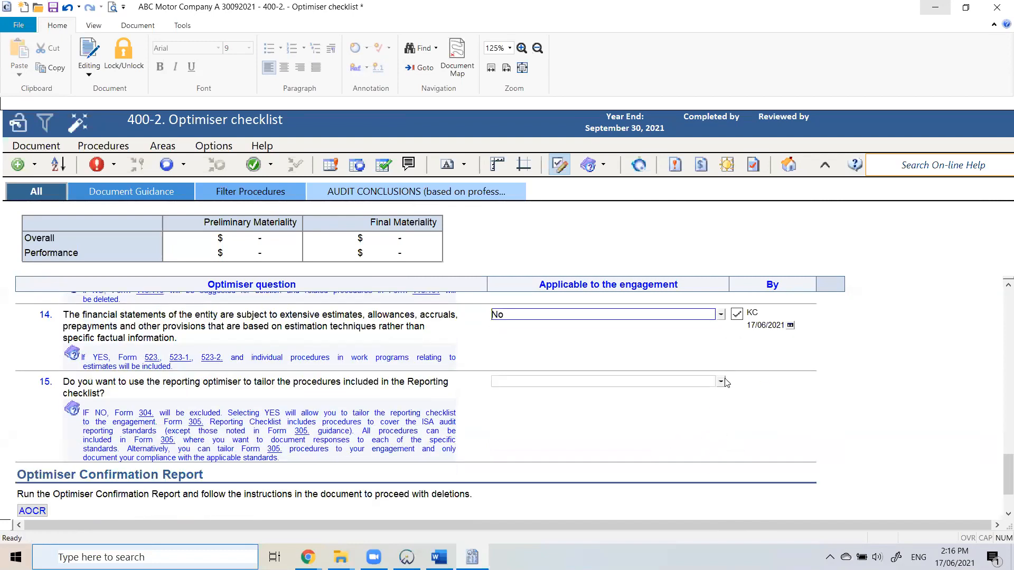
left_click(721, 381)
left_click(676, 415)
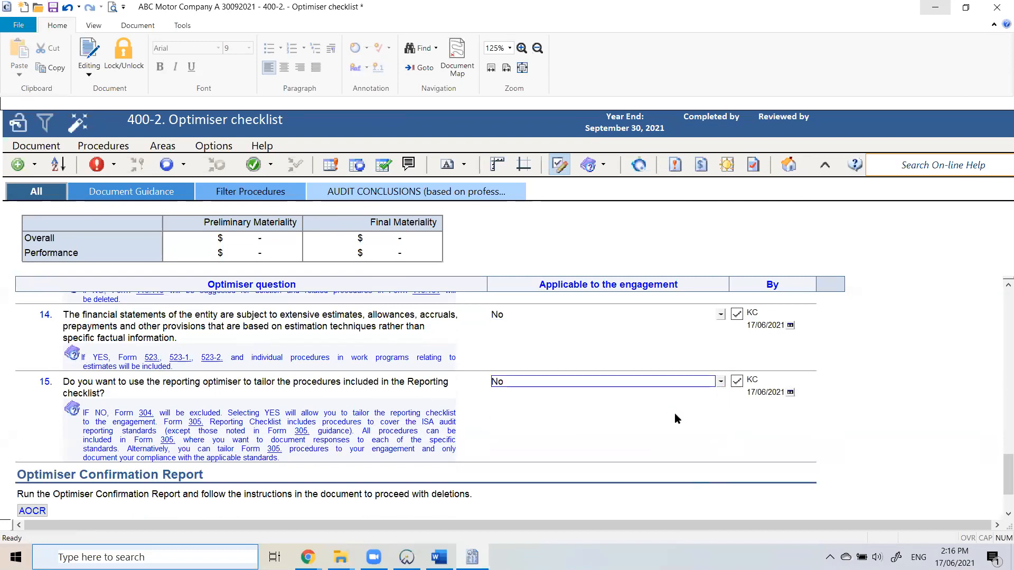
scroll(666, 381, "down", 1)
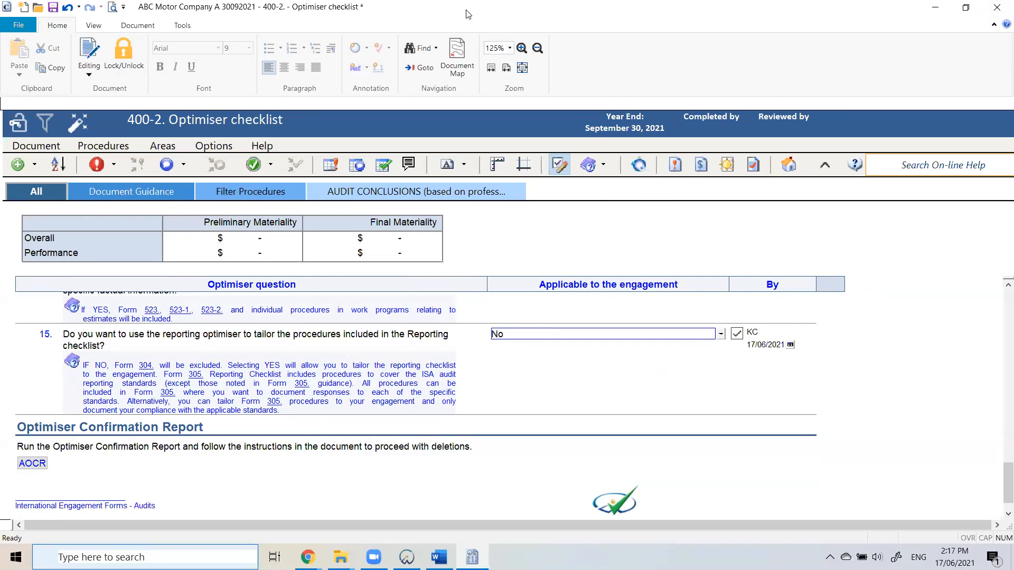
Bring up the Document Manager behind the Optimiser checklist, and return to the full-size checklist to review its last answers.
left_click(966, 7)
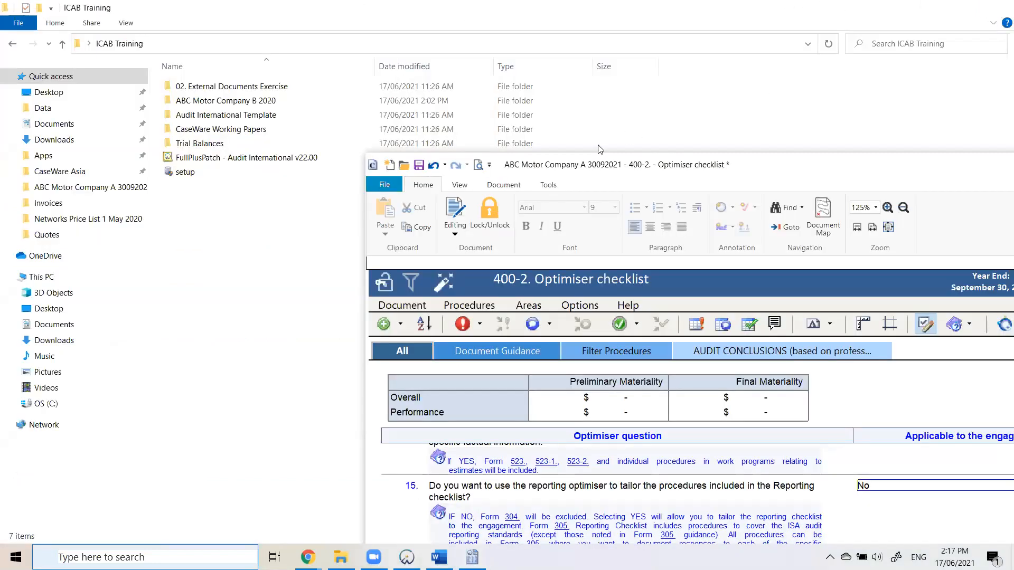
left_click(341, 557)
left_click(407, 557)
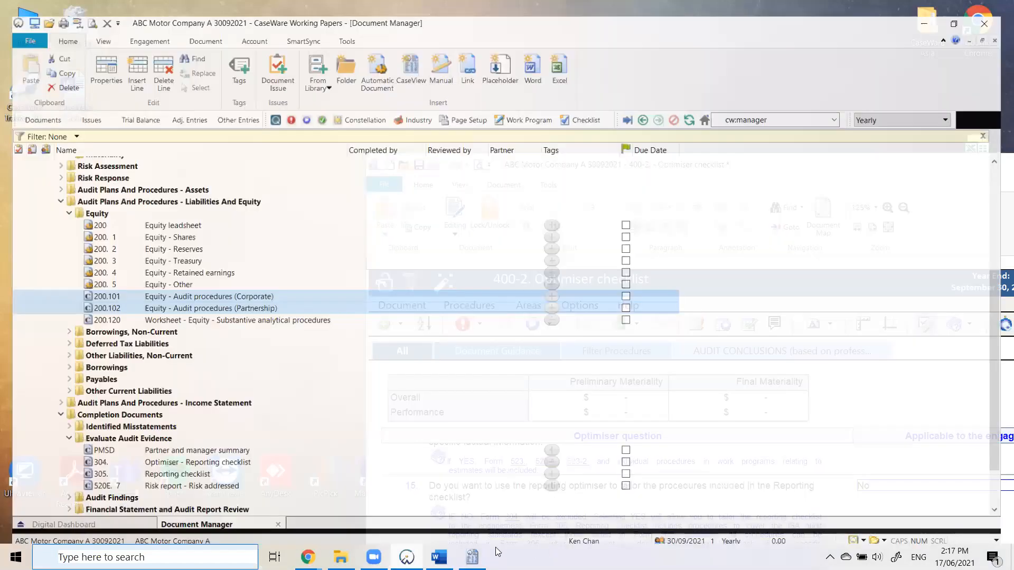
left_click(476, 549)
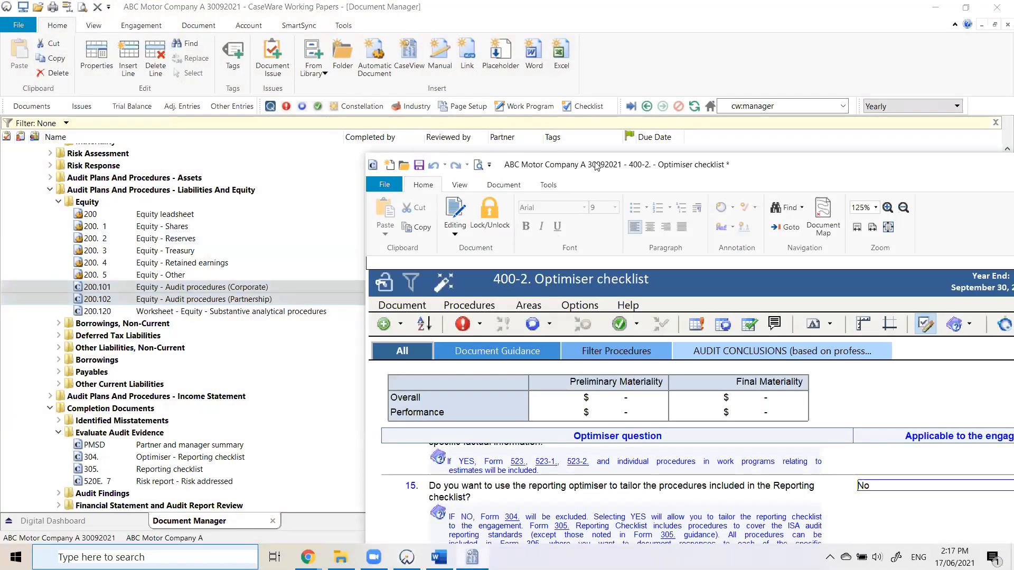
left_click_drag(595, 163, 276, 1)
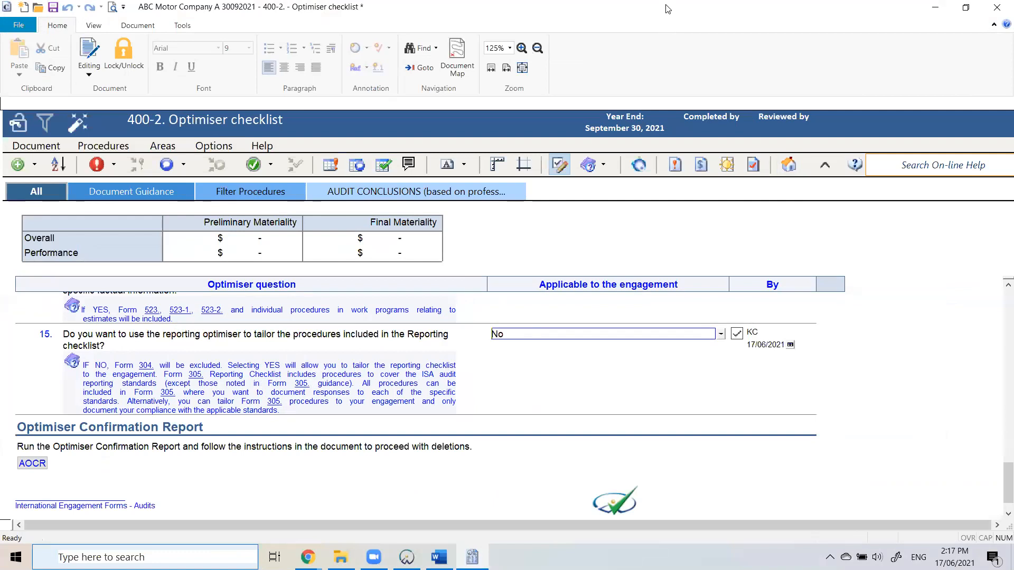
key("alt+Tab")
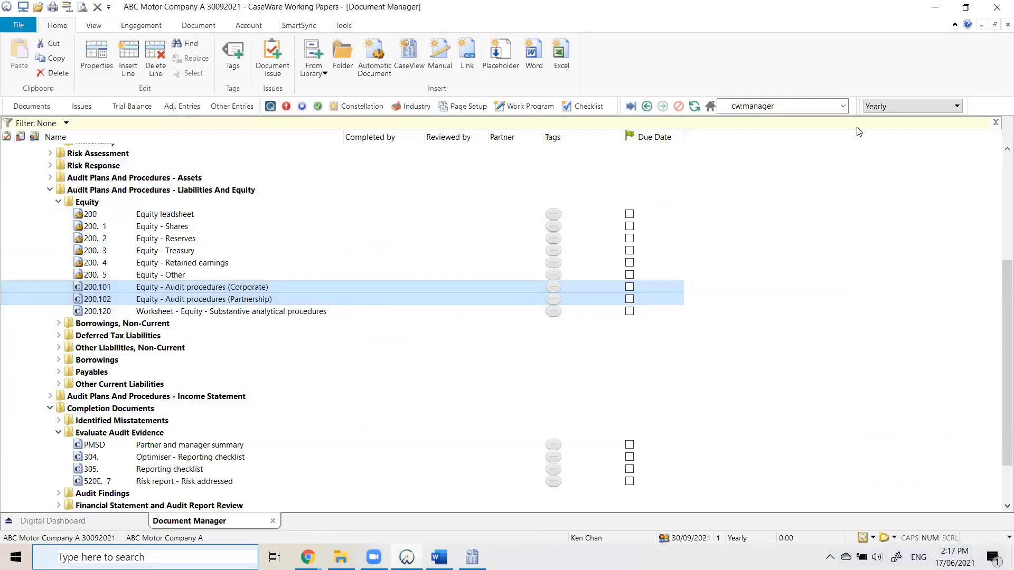
key("alt+Tab")
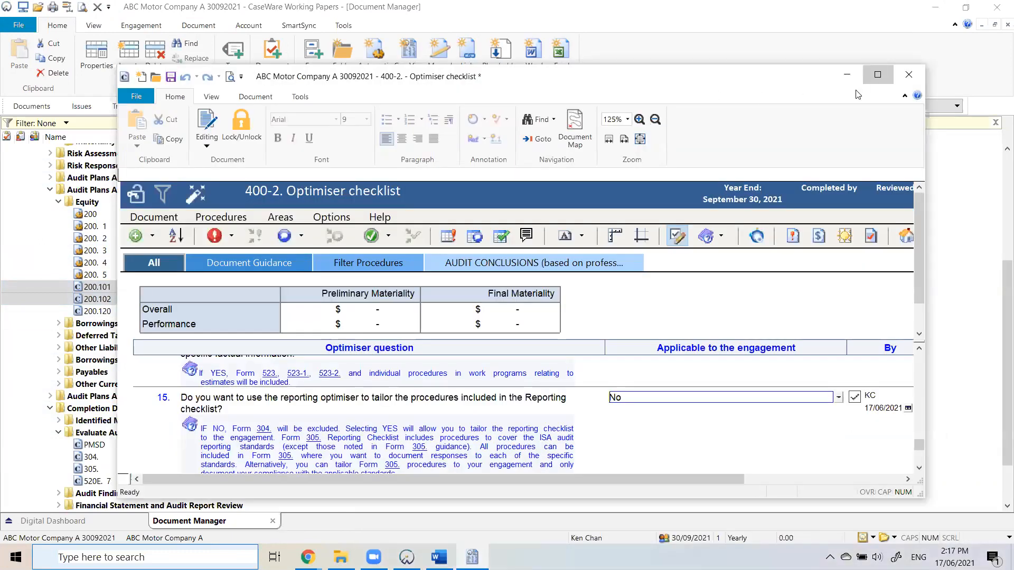
left_click(878, 74)
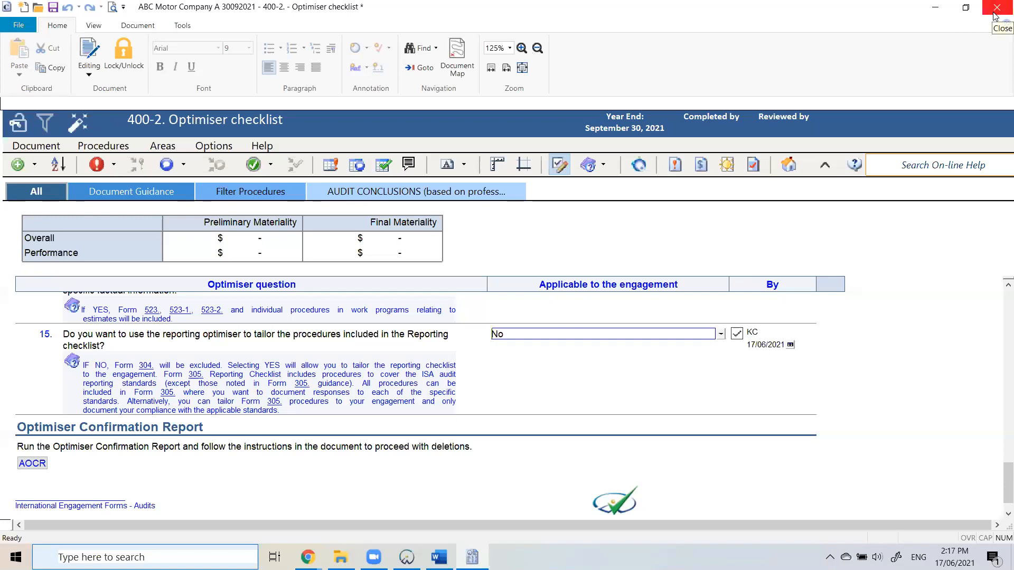
scroll(596, 385, "up", 3)
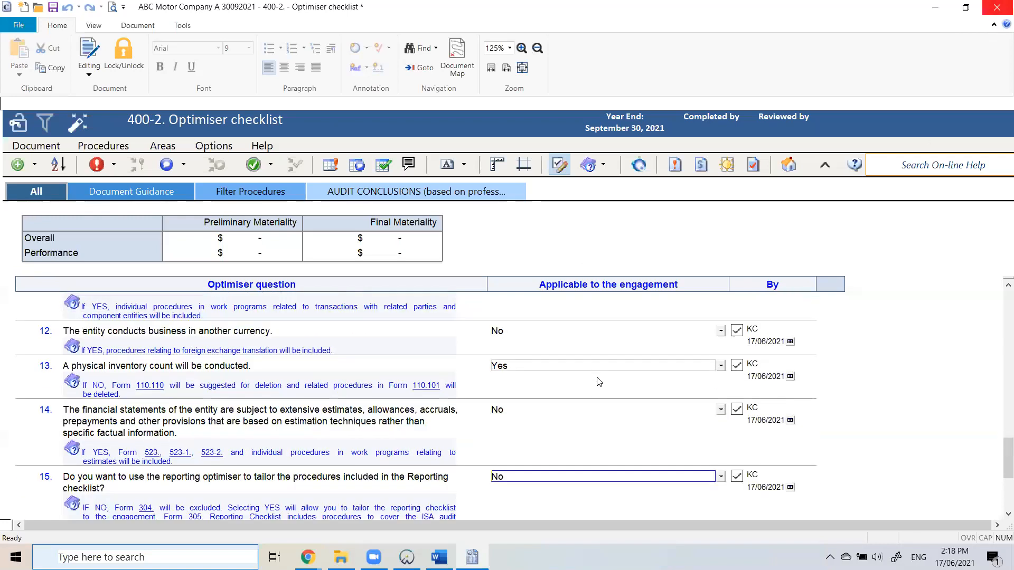
scroll(595, 415, "down", 1)
scroll(590, 418, "down", 2)
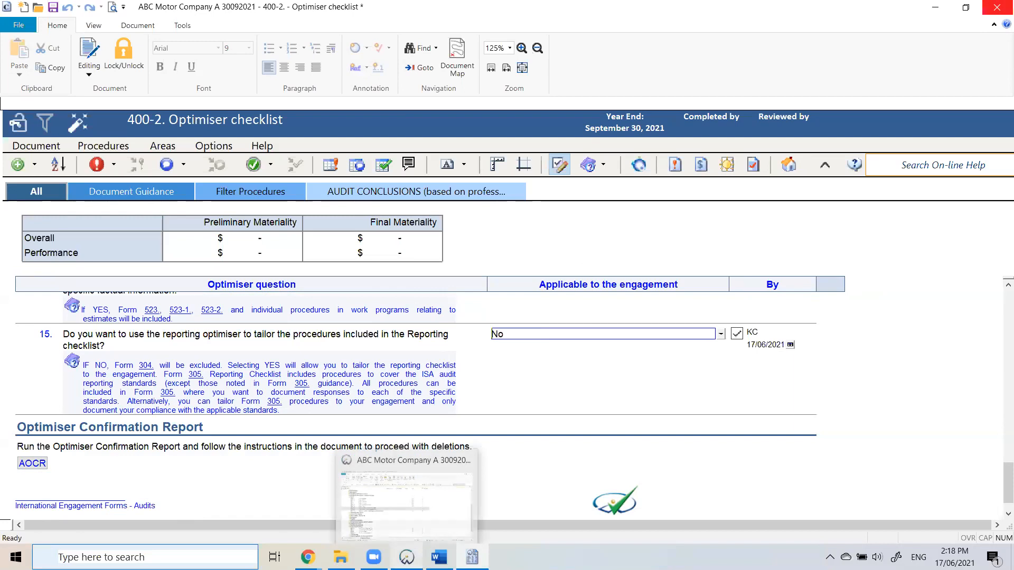
In the Document Manager, collapse all folders except Engagement File Setup to locate the AOCR Audit Optimiser confirmation report.
left_click(406, 557)
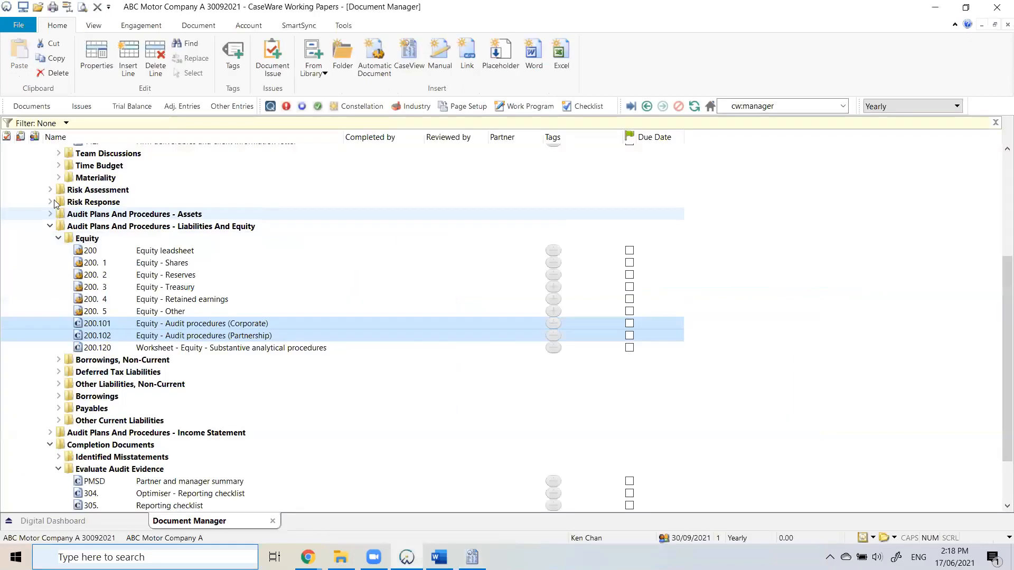
scroll(54, 201, "up", 5)
right_click(58, 202)
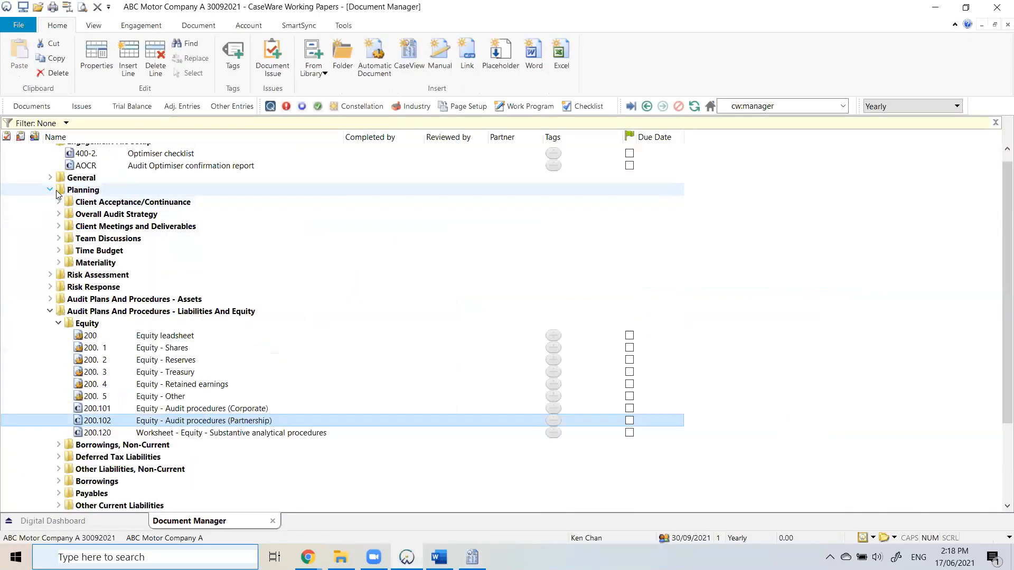
scroll(51, 164, "up", 3)
right_click(50, 163)
left_click(116, 193)
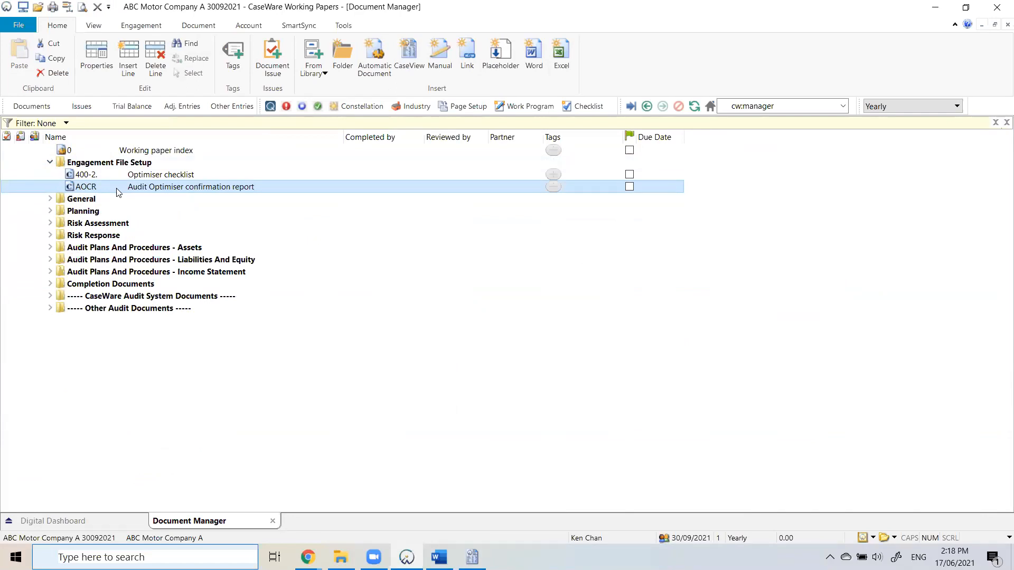
Return to the Optimiser checklist, open the AOCR confirmation report from it, and examine the documents marked for deletion.
left_click(934, 12)
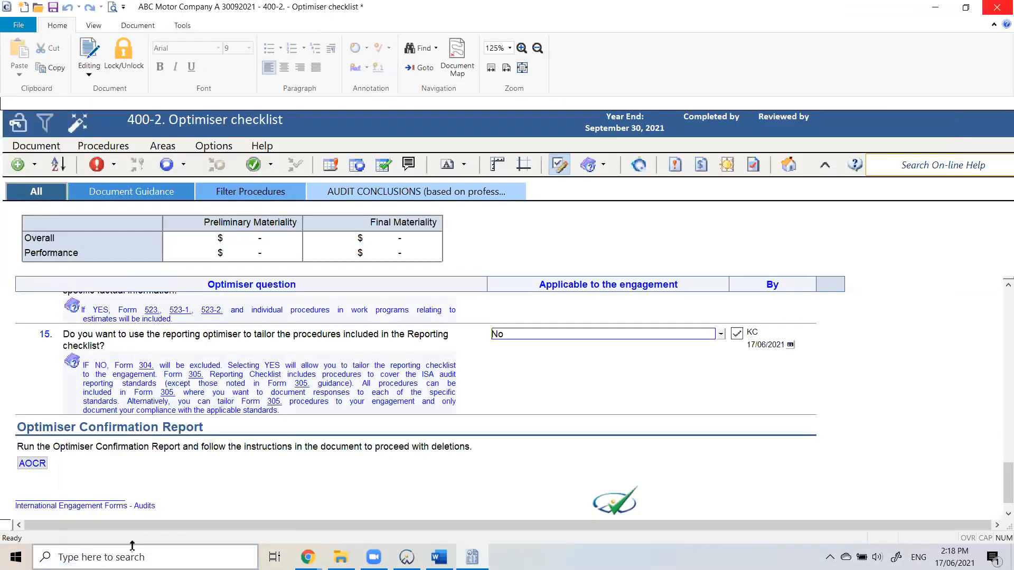
left_click(32, 467)
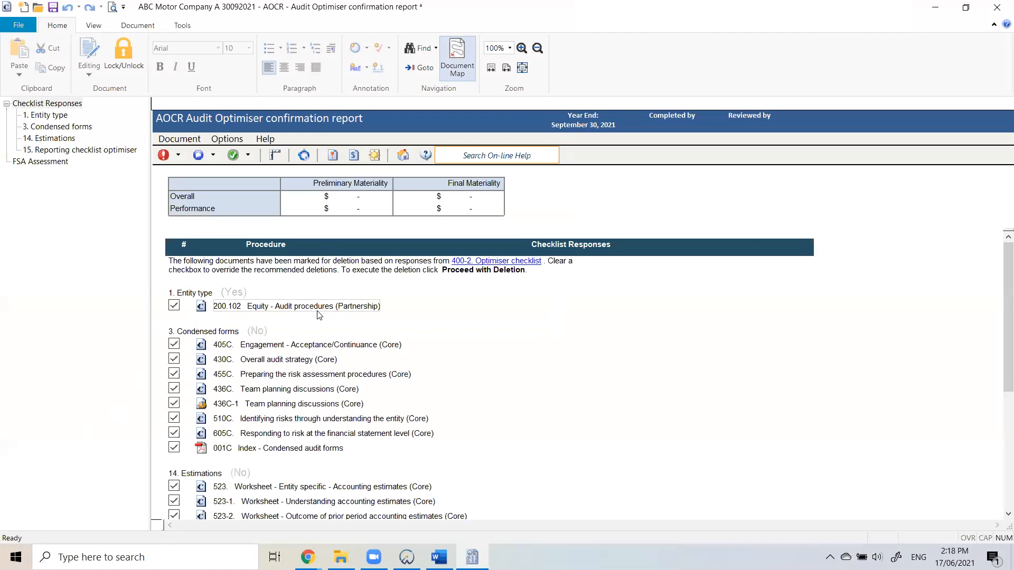
scroll(319, 315, "down", 1)
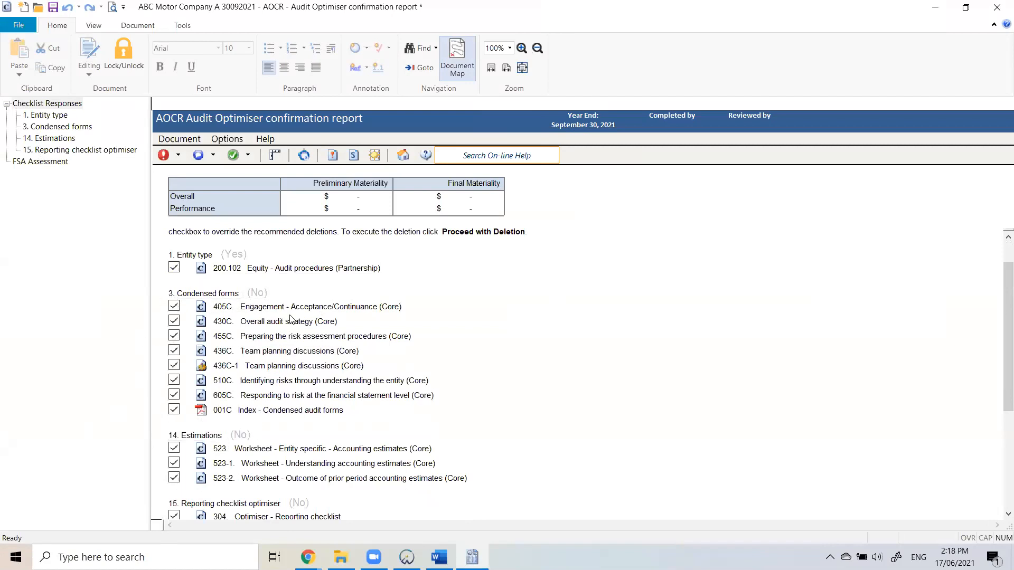
scroll(235, 294, "down", 3)
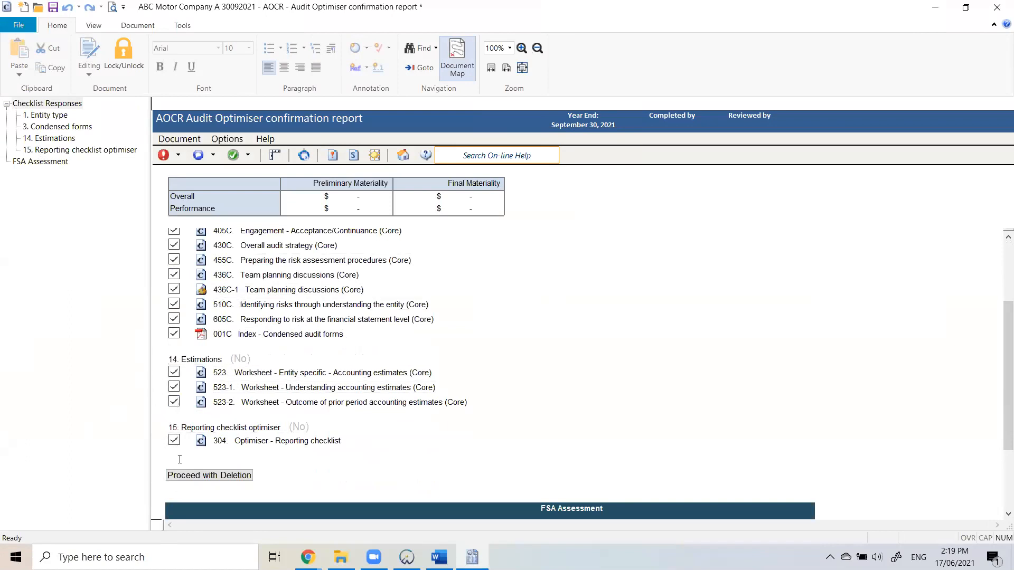
Clear the deletion mark of 304 Optimiser - Reporting checklist, and mark it for deletion again.
scroll(280, 391, "up", 3)
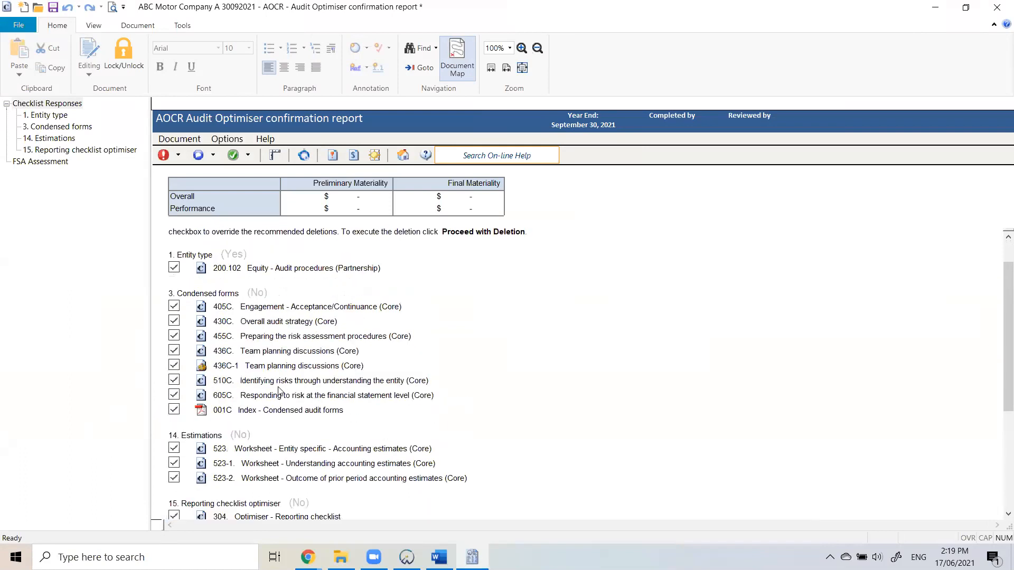
scroll(280, 391, "down", 3)
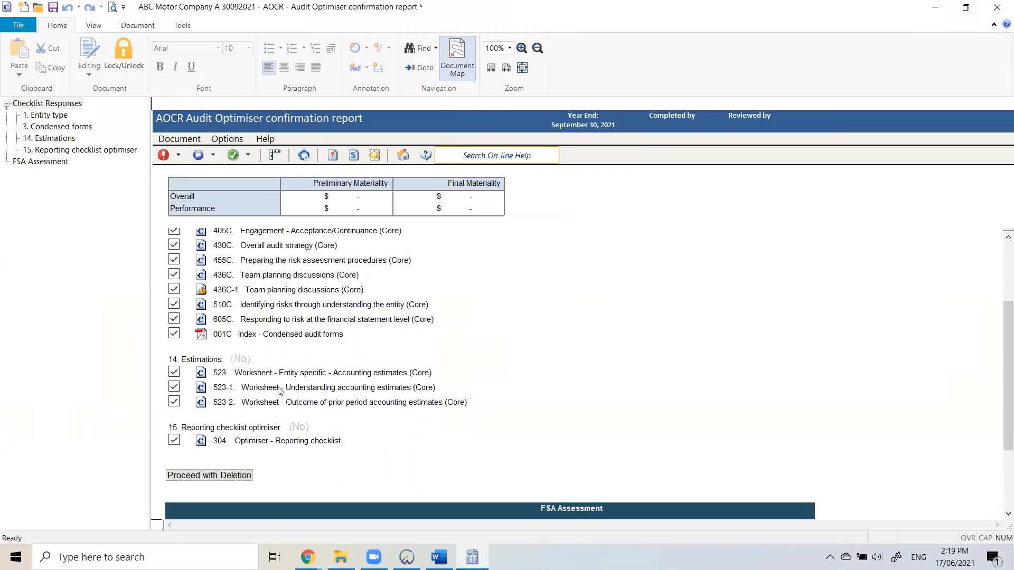
scroll(280, 391, "up", 2)
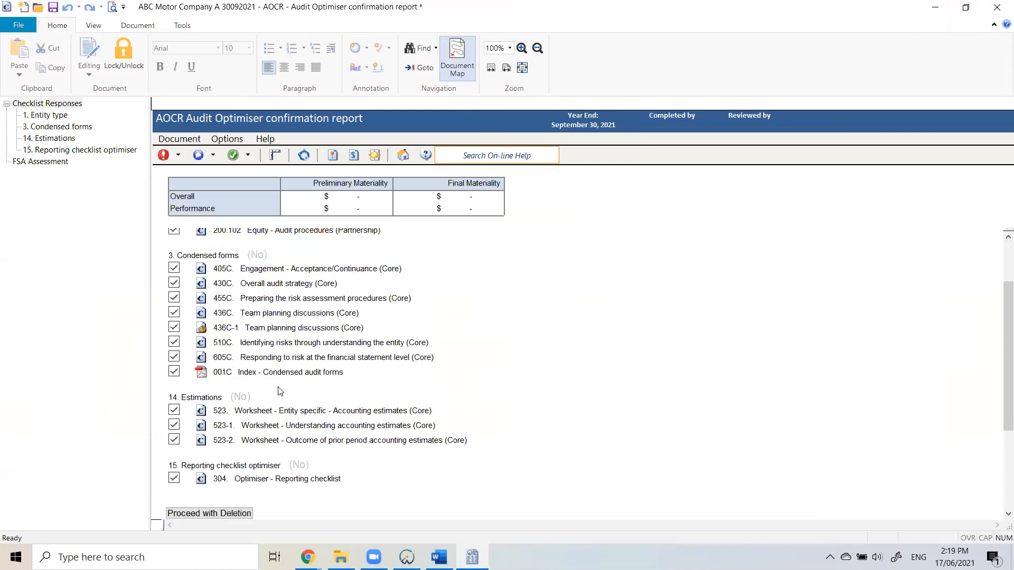
left_click(174, 480)
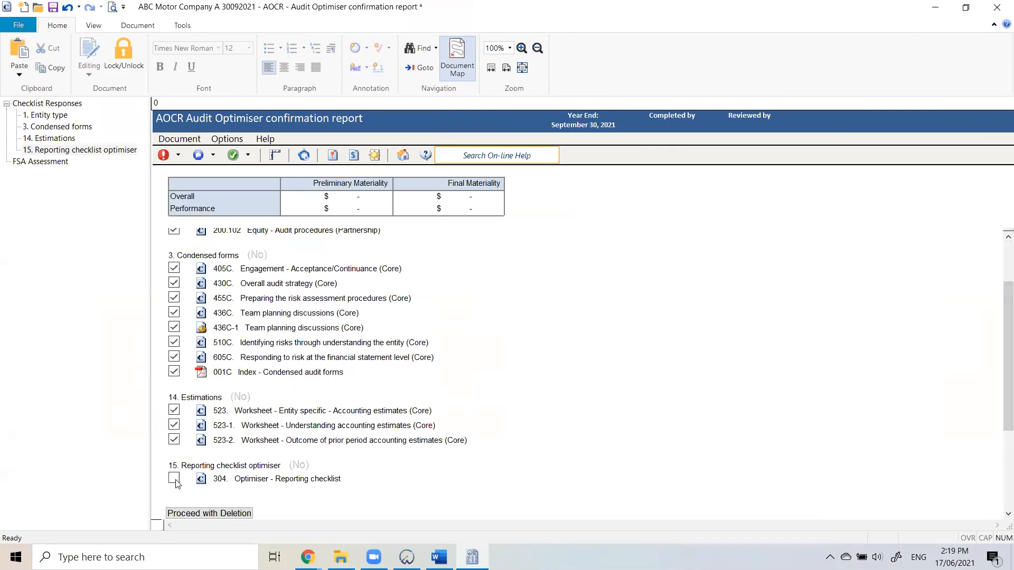
left_click(175, 480)
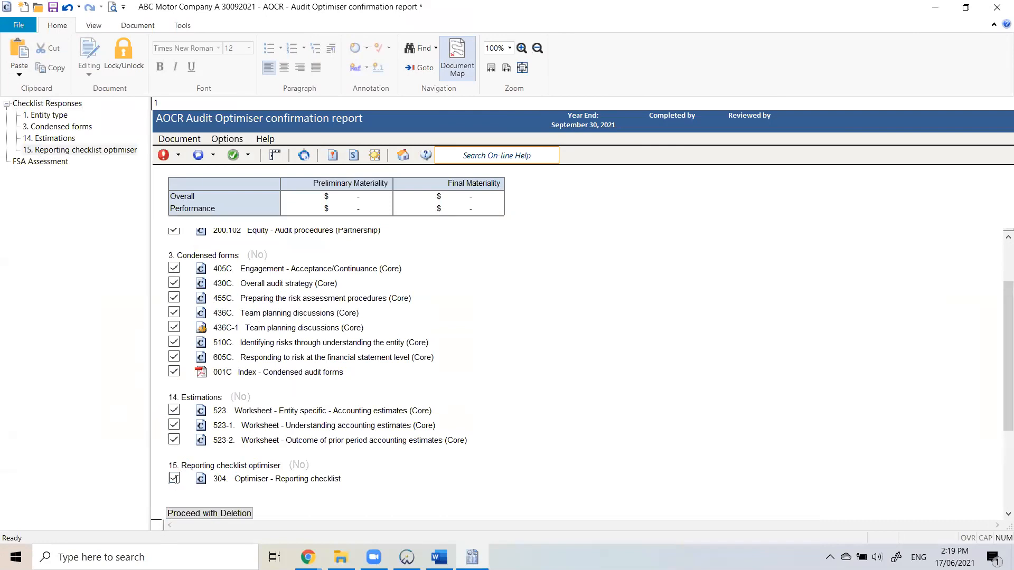
Exclude documents 405C Engagement - Acceptance/Continuance and 430C Overall audit strategy from the recommended deletions.
scroll(187, 314, "up", 2)
left_click(174, 307)
left_click(174, 321)
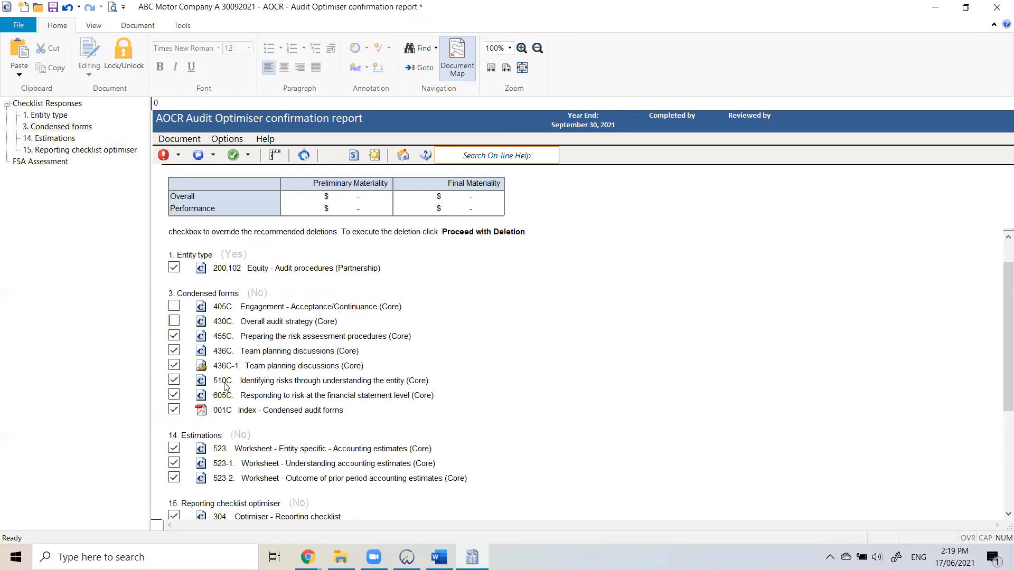
left_click(174, 321)
left_click(174, 307)
scroll(259, 366, "down", 1)
scroll(259, 366, "down", 1)
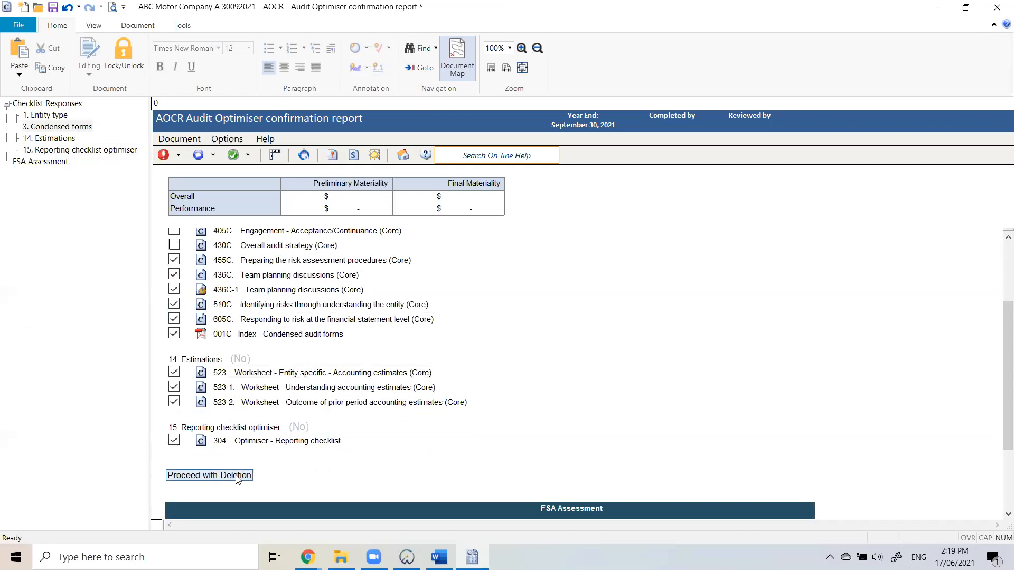
Mark condensed forms 430C and 405C for deletion again.
scroll(235, 478, "up", 1)
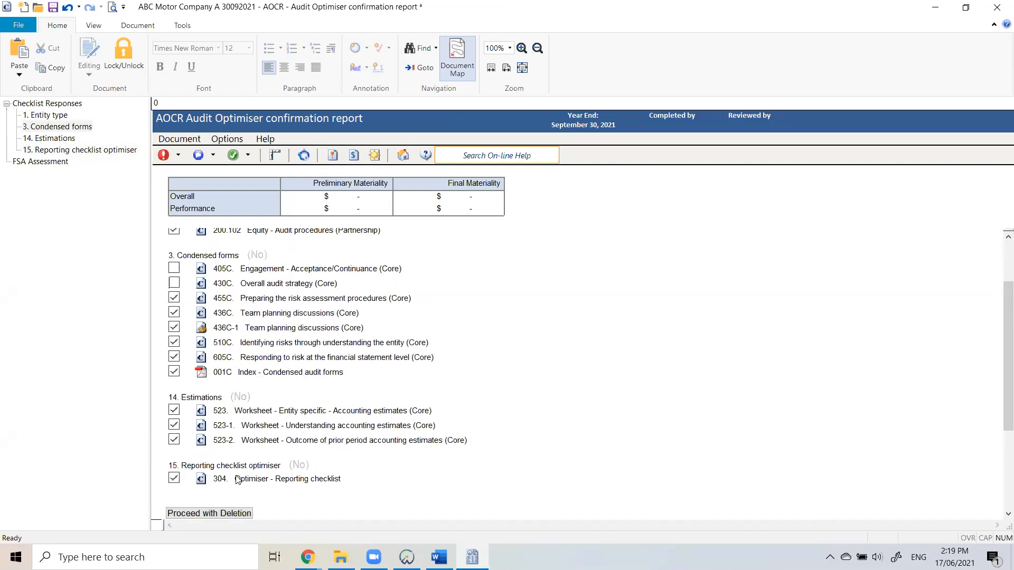
left_click(175, 285)
left_click(175, 268)
scroll(595, 382, "up", 1)
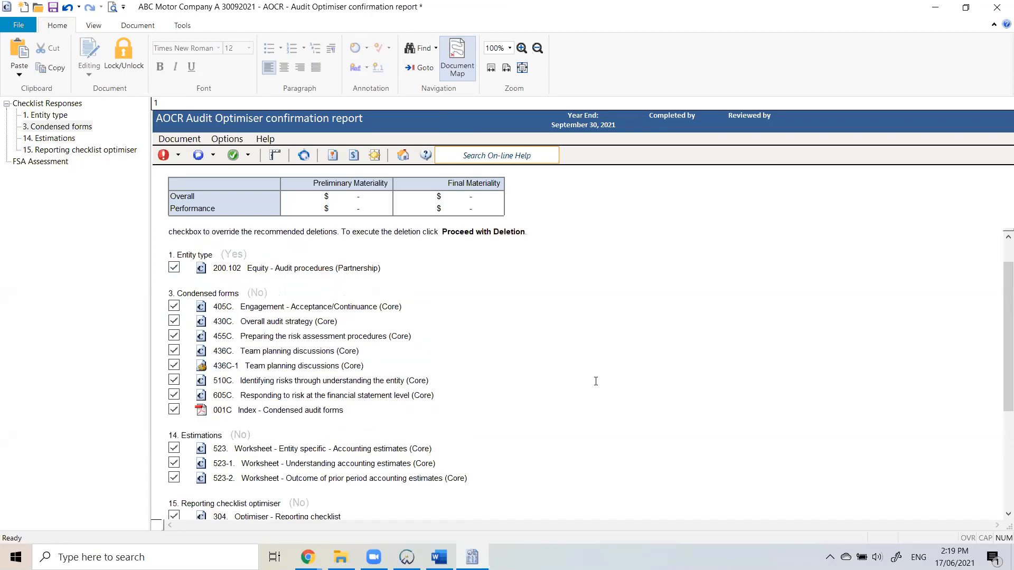
Proceed with the deletion of all marked documents in the confirmation report and accept the information message.
scroll(596, 381, "down", 2)
left_click(231, 477)
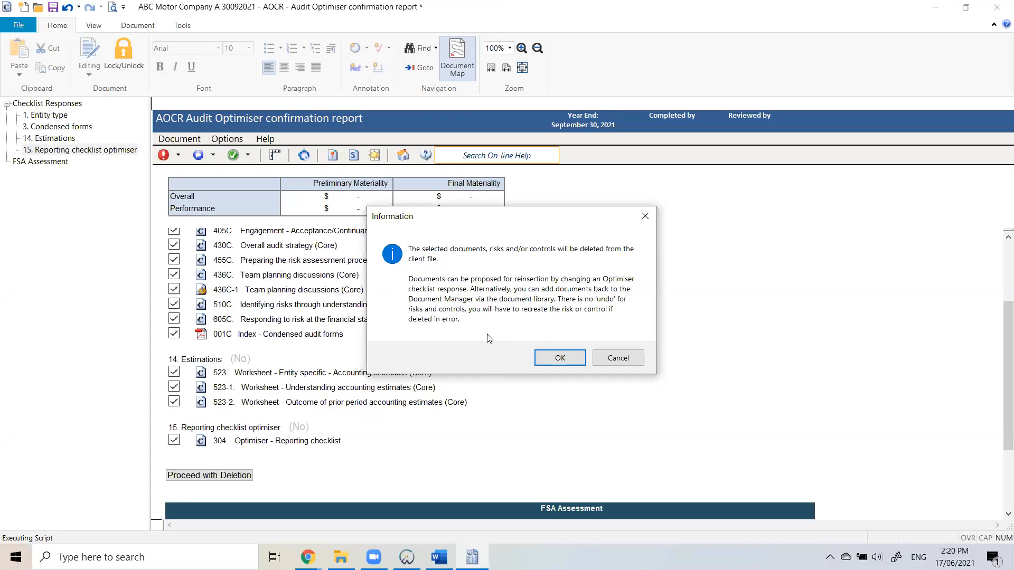
left_click(553, 359)
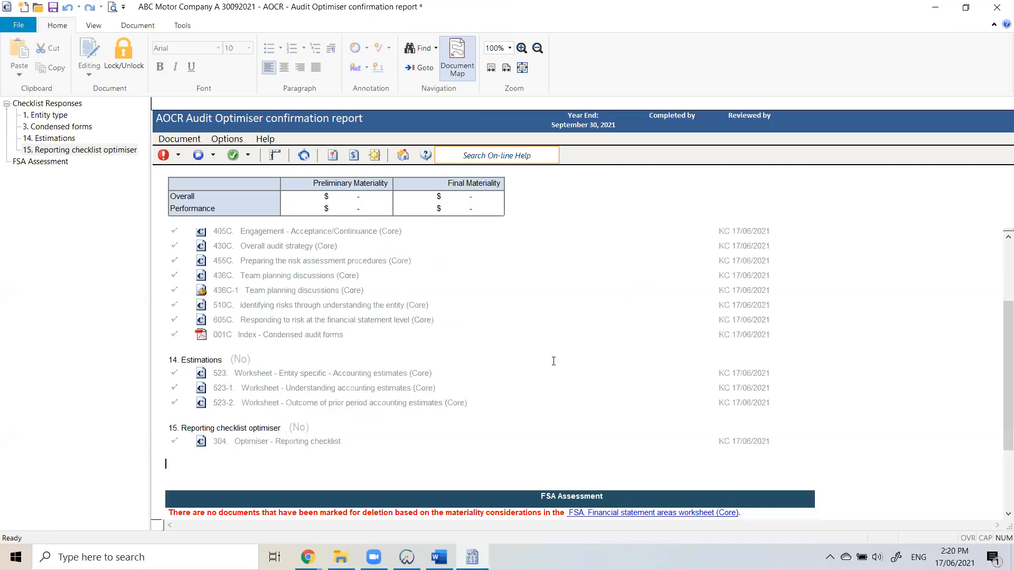
Examine the deleted documents listed in the confirmation report, and return to the Document Manager.
scroll(591, 373, "up", 3)
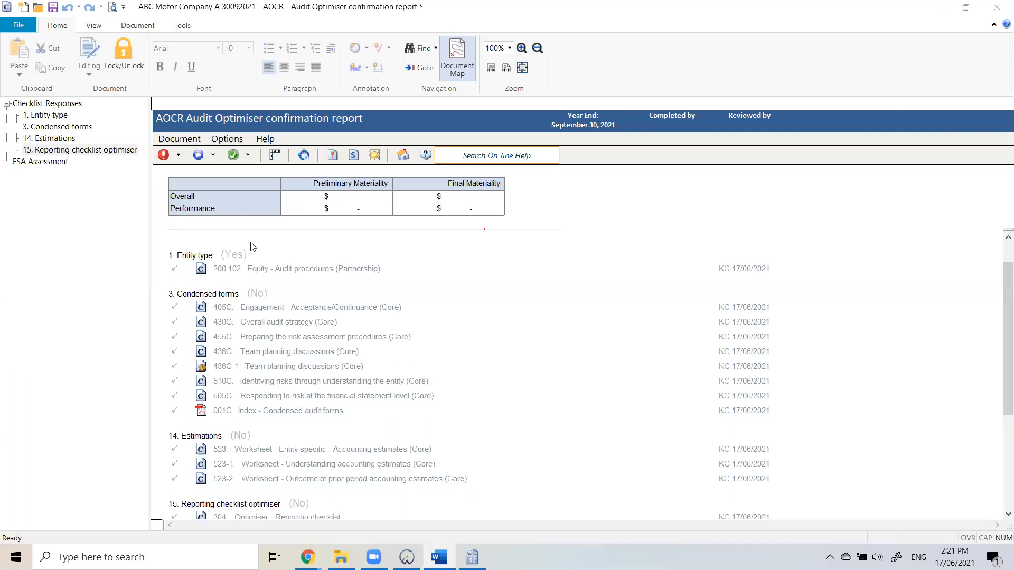
left_click(403, 154)
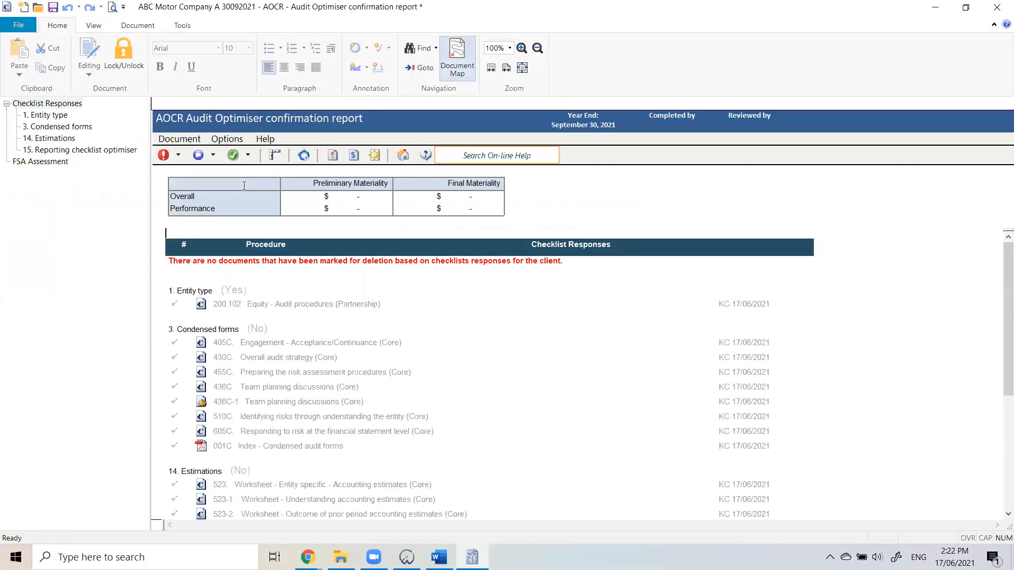
scroll(493, 396, "down", 4)
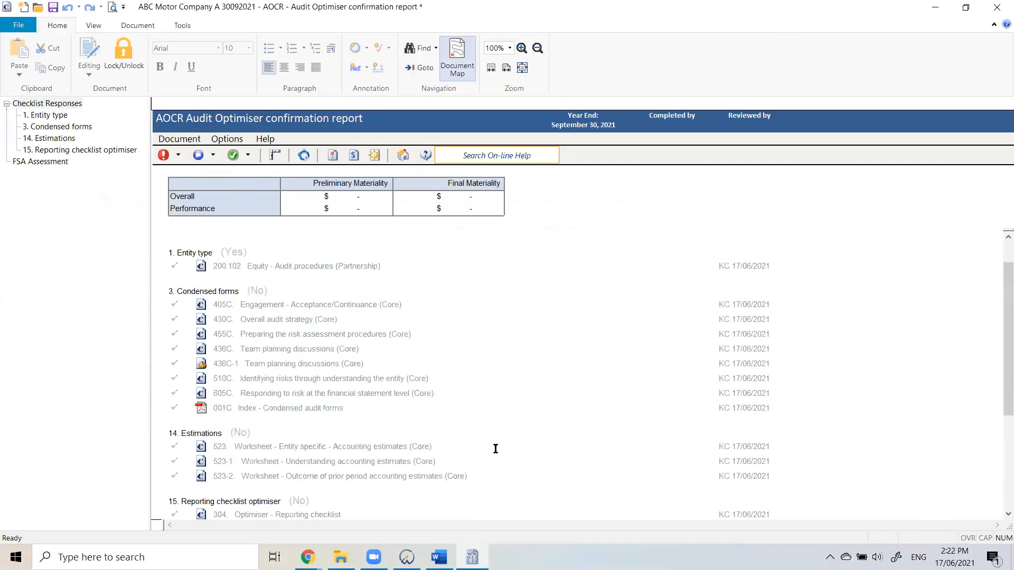
scroll(317, 325, "up", 3)
scroll(329, 367, "up", 1)
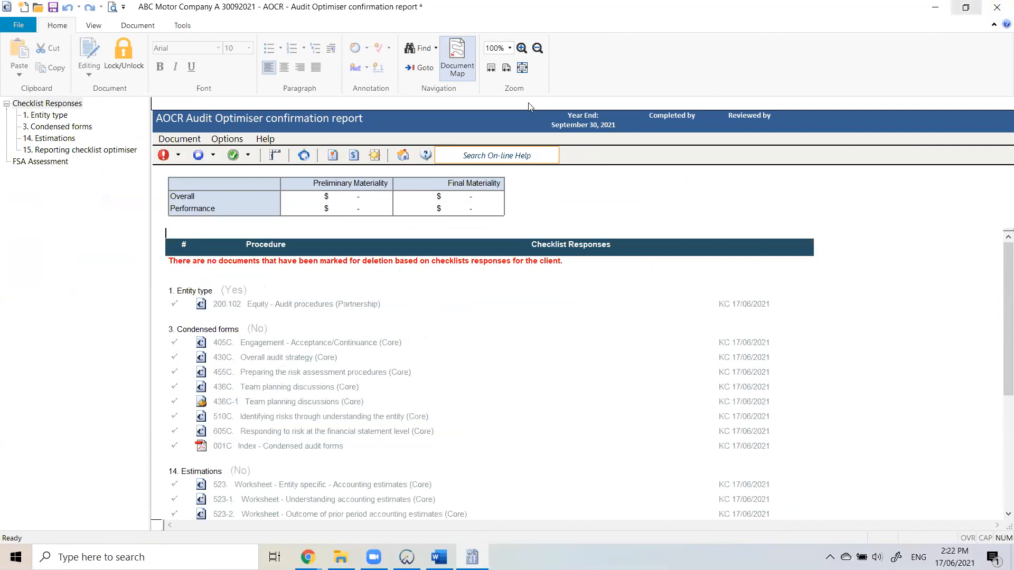
left_click(404, 163)
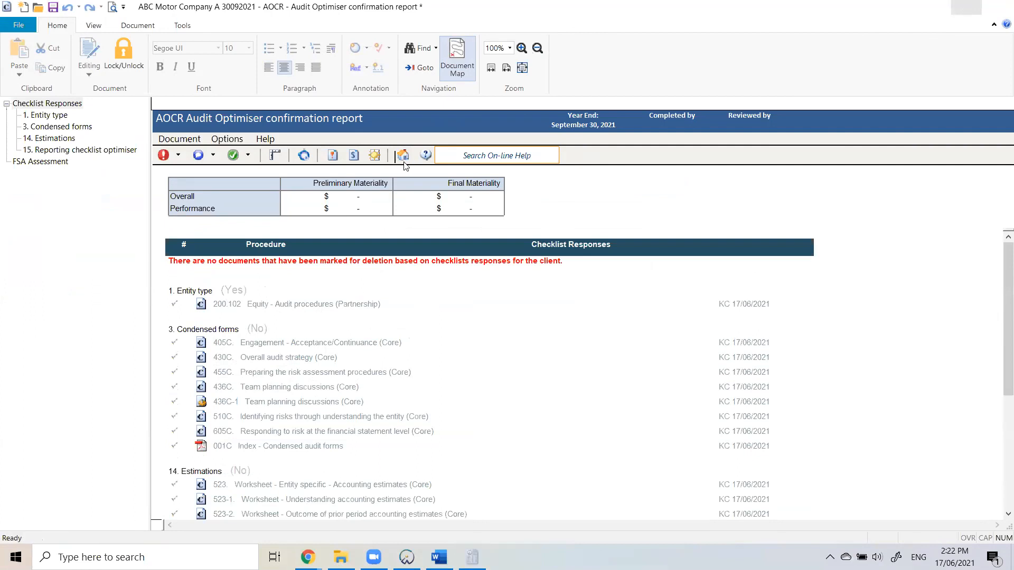
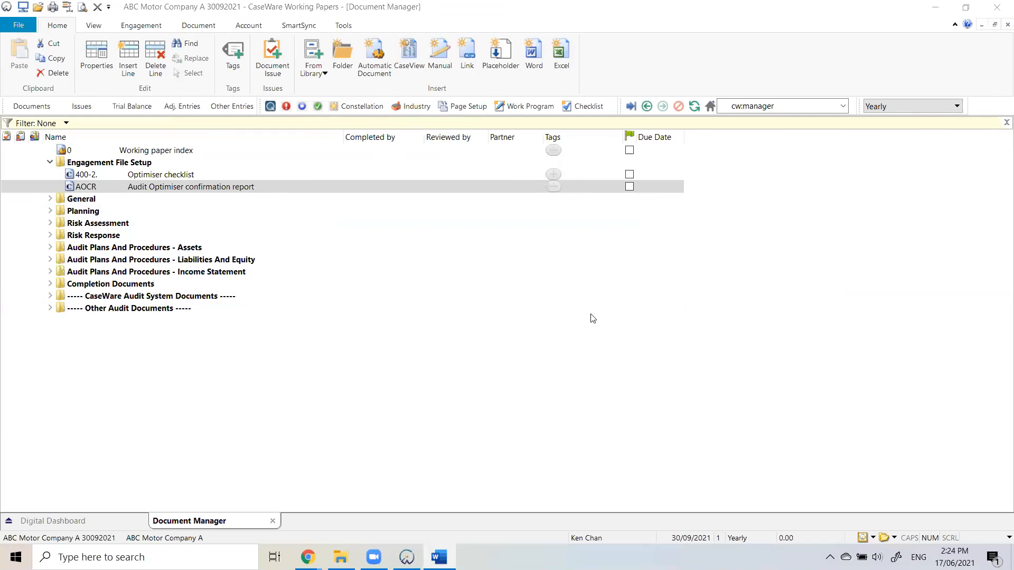
View the list of recent engagement files, and return to the Document Manager without opening one.
left_click(17, 29)
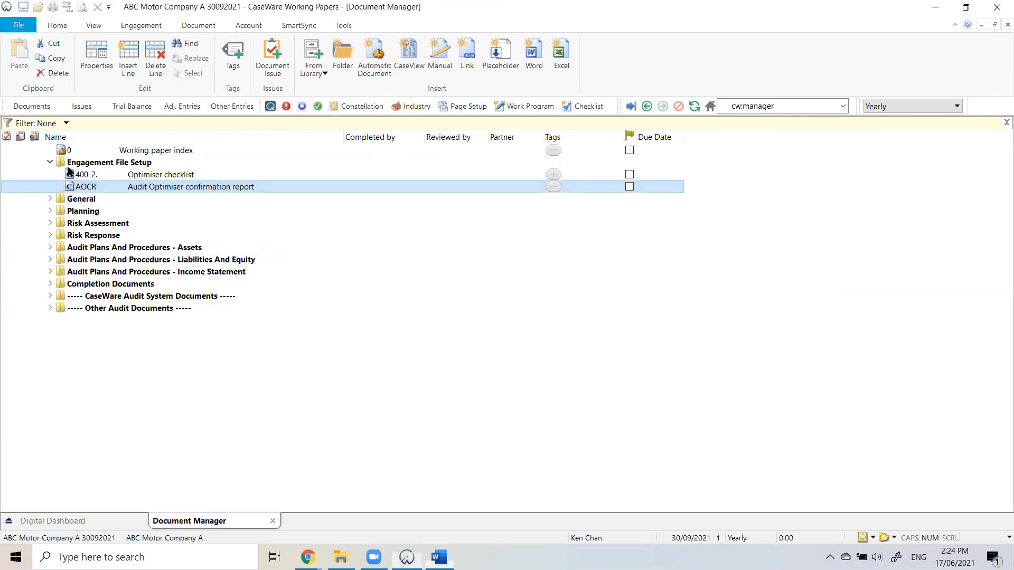
left_click(18, 29)
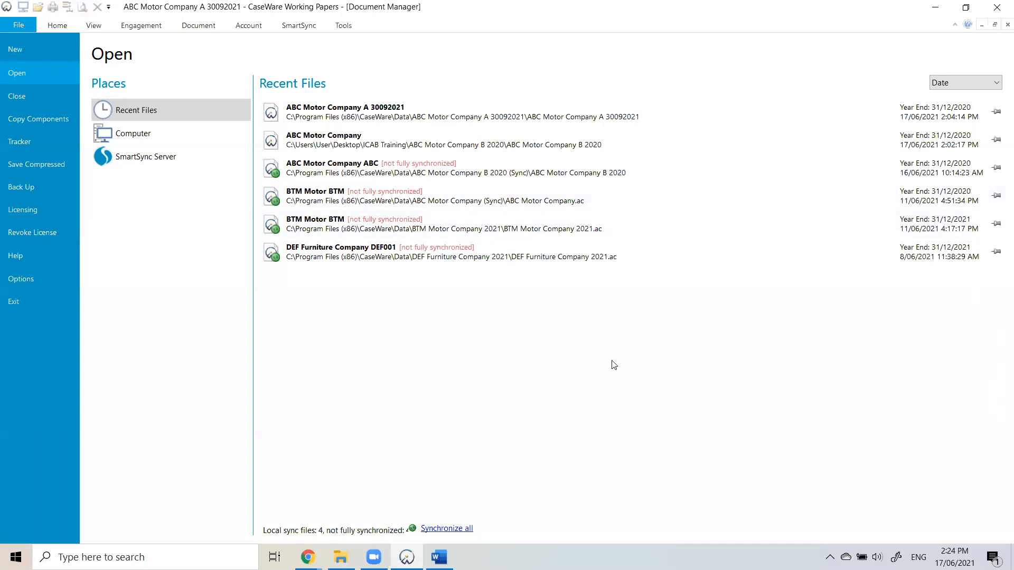
left_click(53, 28)
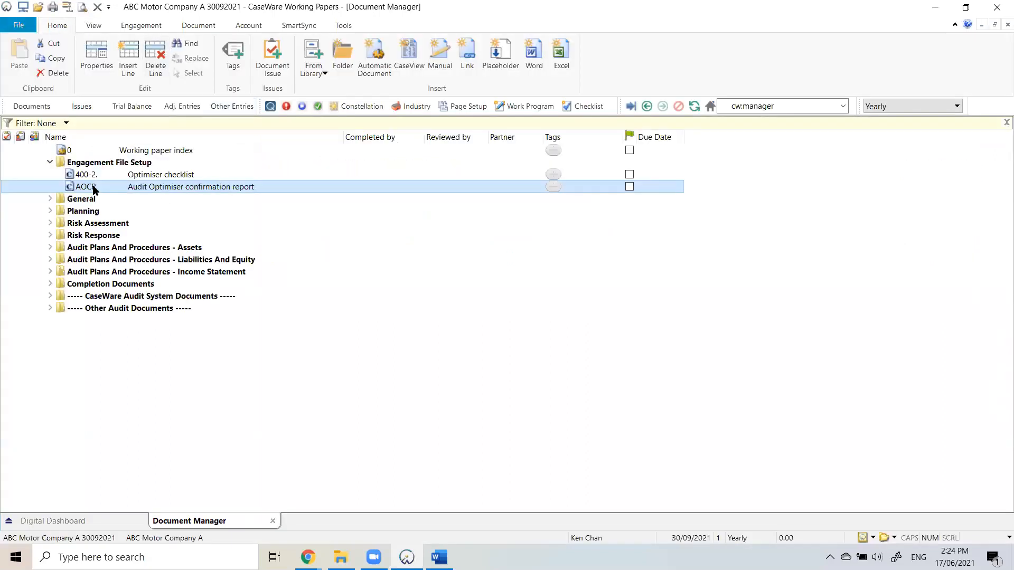
Reopen the AOCR Audit Optimiser confirmation report from Engagement File Setup and review its deleted documents from Entity type to FSA Assessment.
right_click(93, 188)
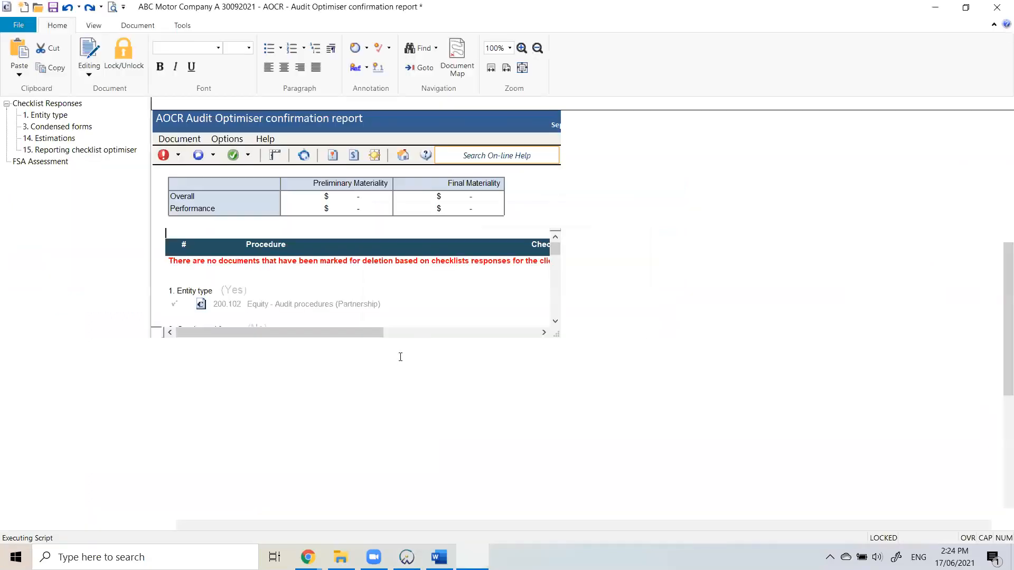
scroll(197, 393, "down", 1)
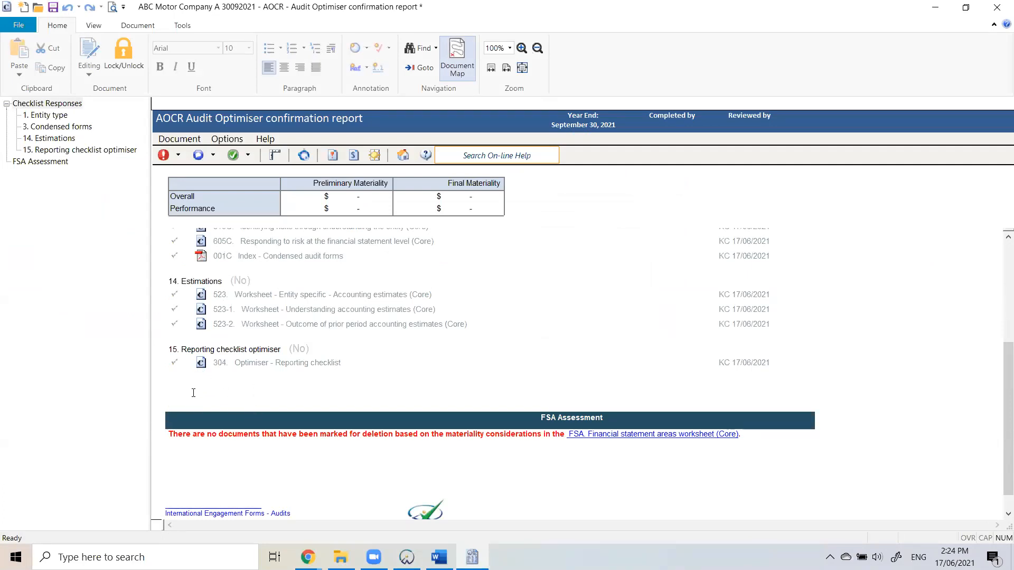
scroll(227, 383, "up", 5)
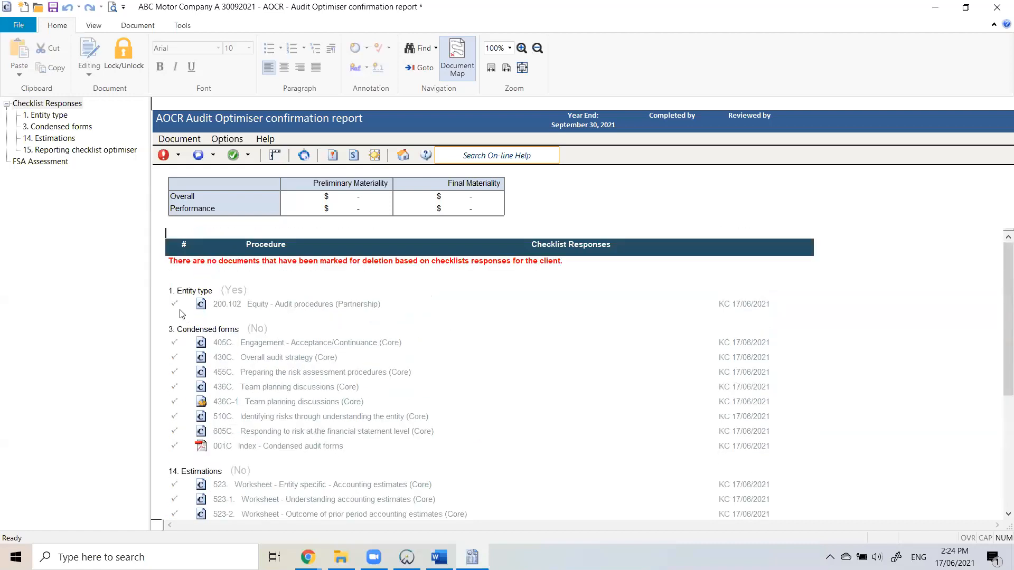
scroll(203, 439, "down", 1)
scroll(203, 438, "down", 2)
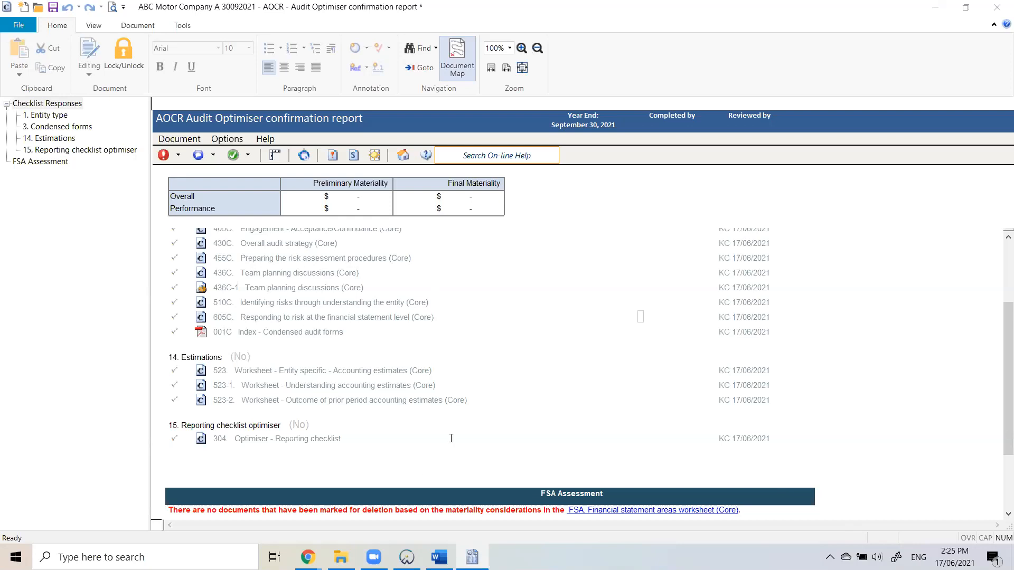
Switch to File Explorer, delete the Kevin Corp folder from the CaseWare Data folder, and return to the CaseWare Document Manager.
left_click(341, 557)
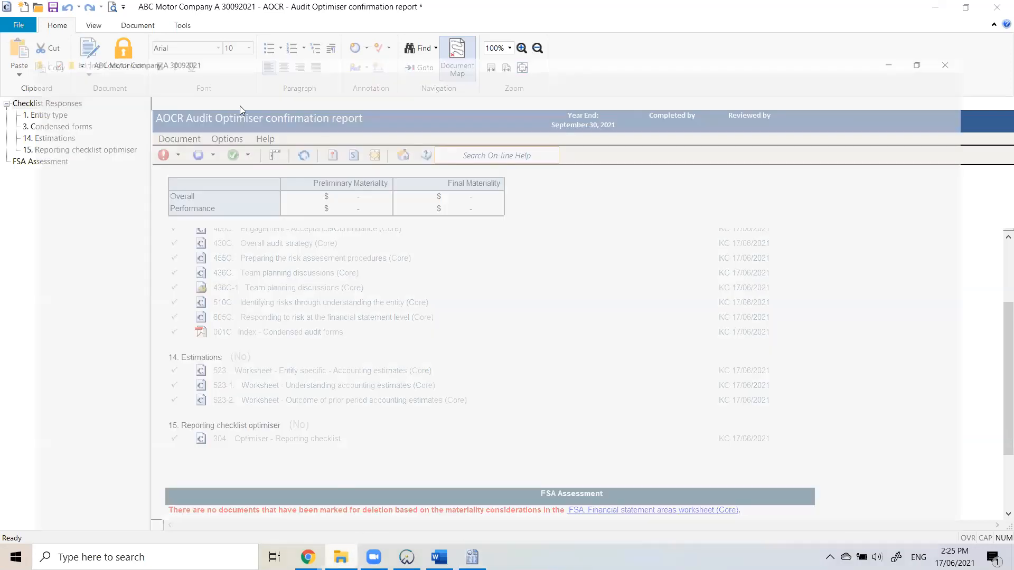
left_click(312, 44)
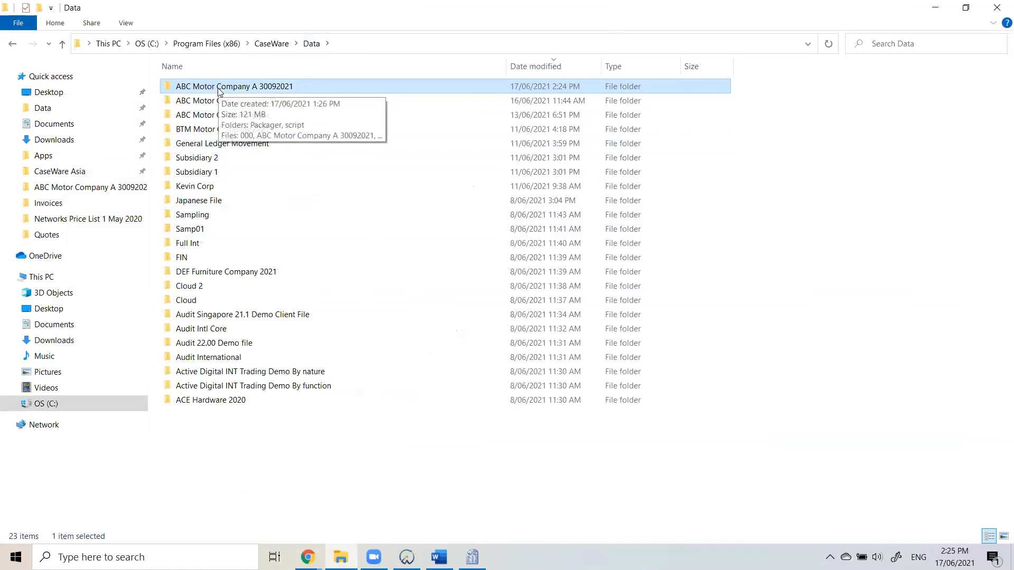
left_click(226, 188)
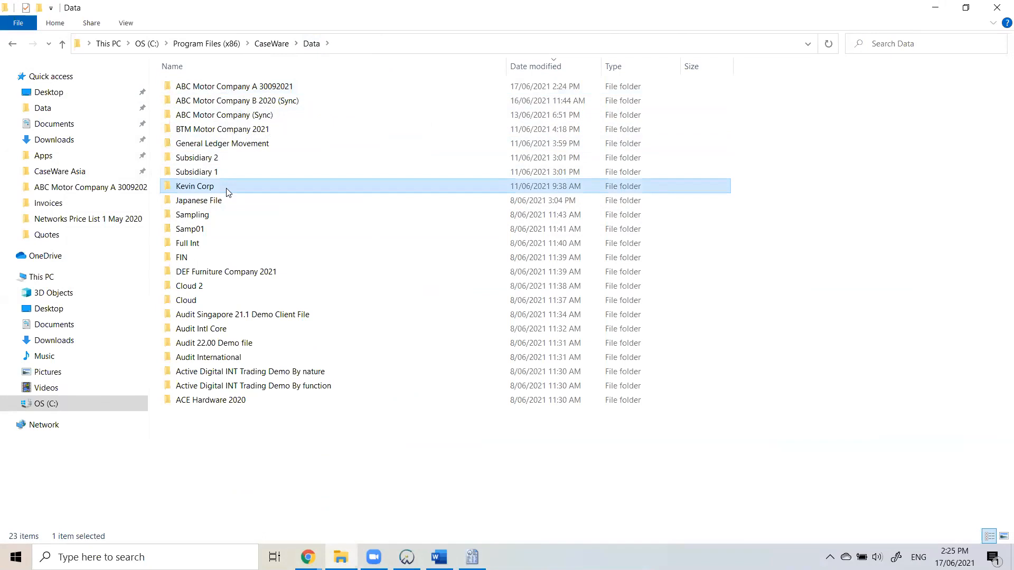
right_click(228, 191)
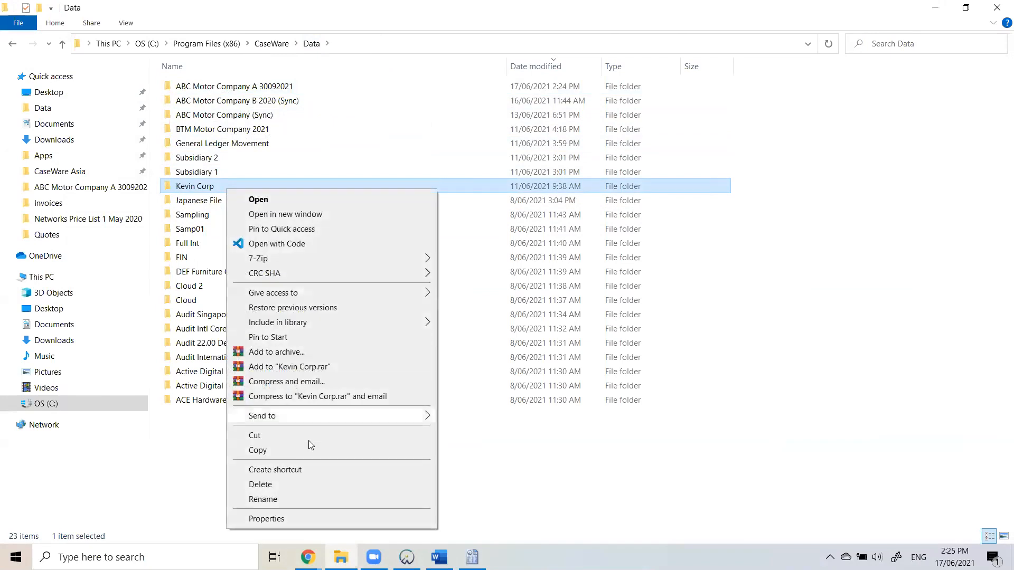
left_click(260, 485)
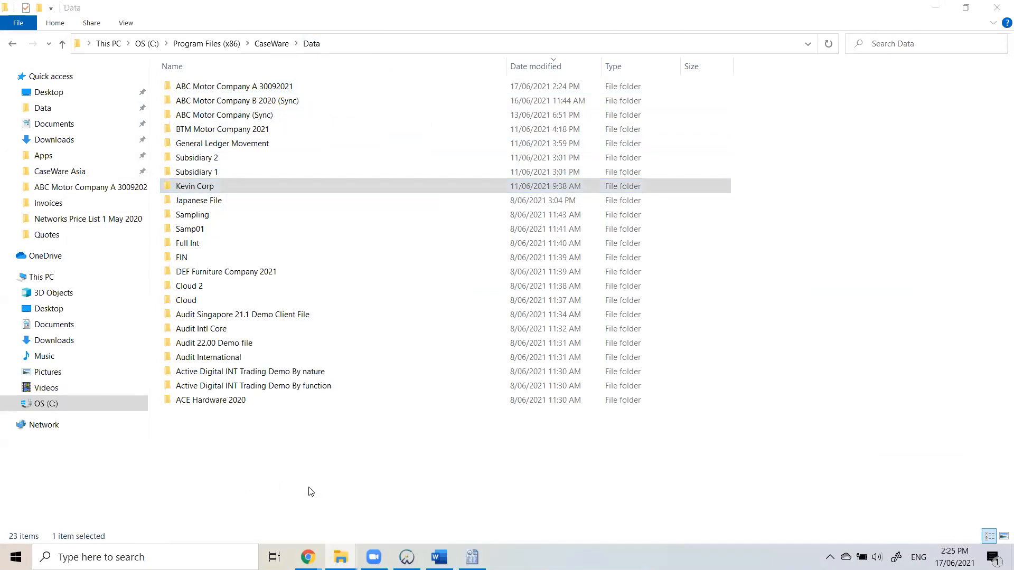
left_click(555, 326)
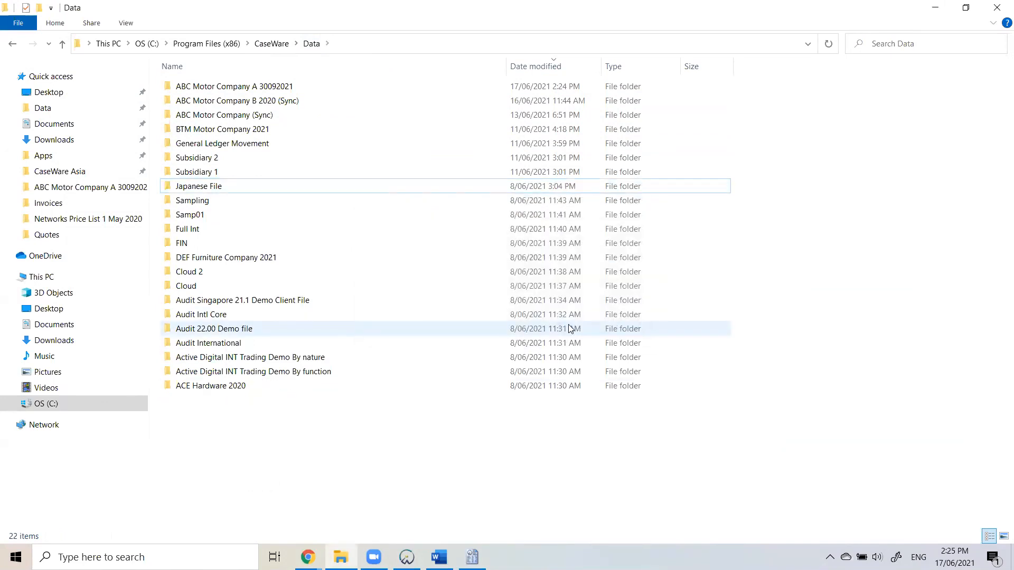
left_click(942, 8)
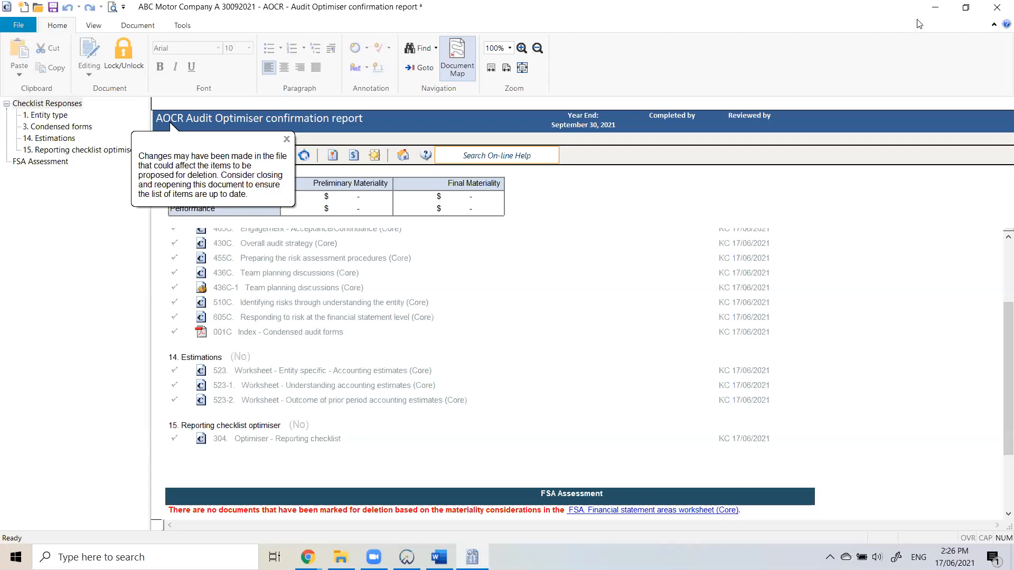
left_click(929, 9)
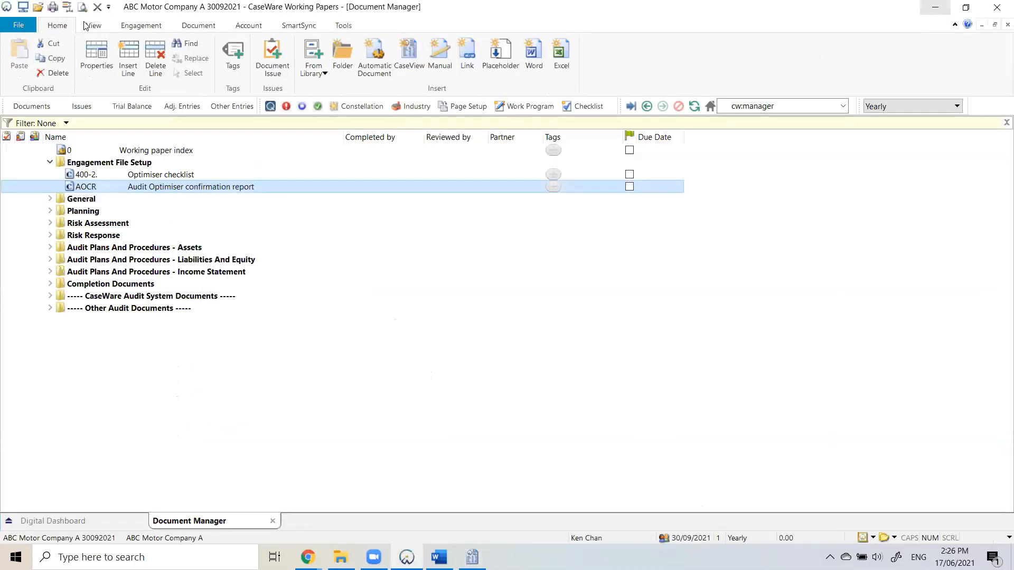
Switch to File Explorer, close its Data folder window, and return to the CaseWare Document Manager.
key("super+d")
left_click(341, 557)
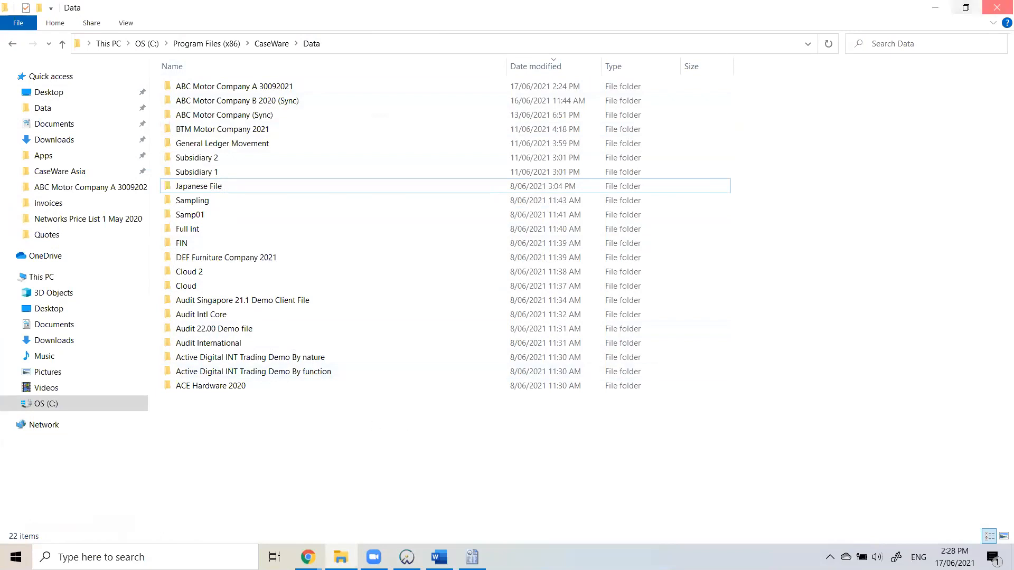
left_click(997, 7)
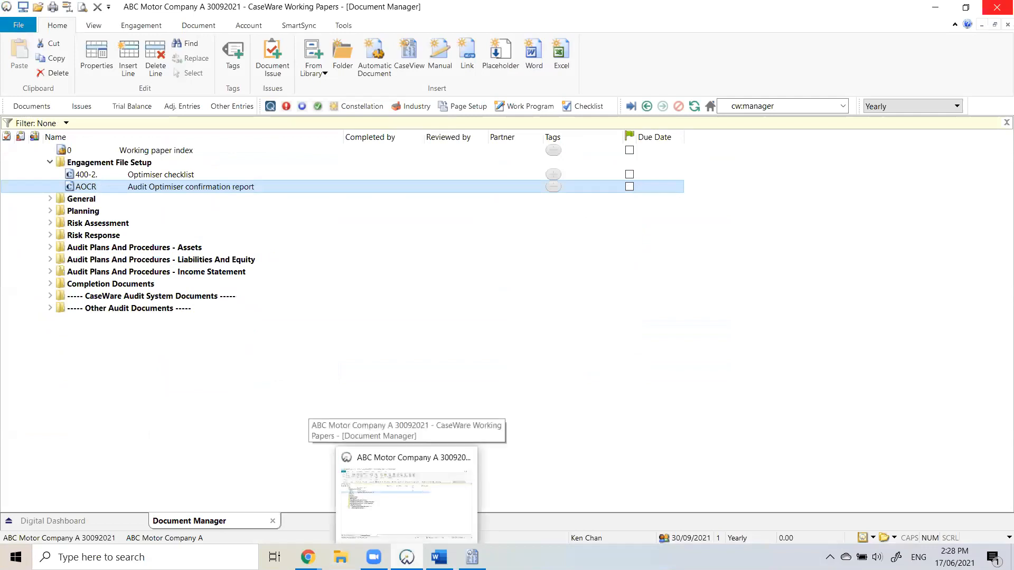
Open another CaseWare Working Papers 2020 window with its recent files, and close it to return to the engagement file.
right_click(406, 557)
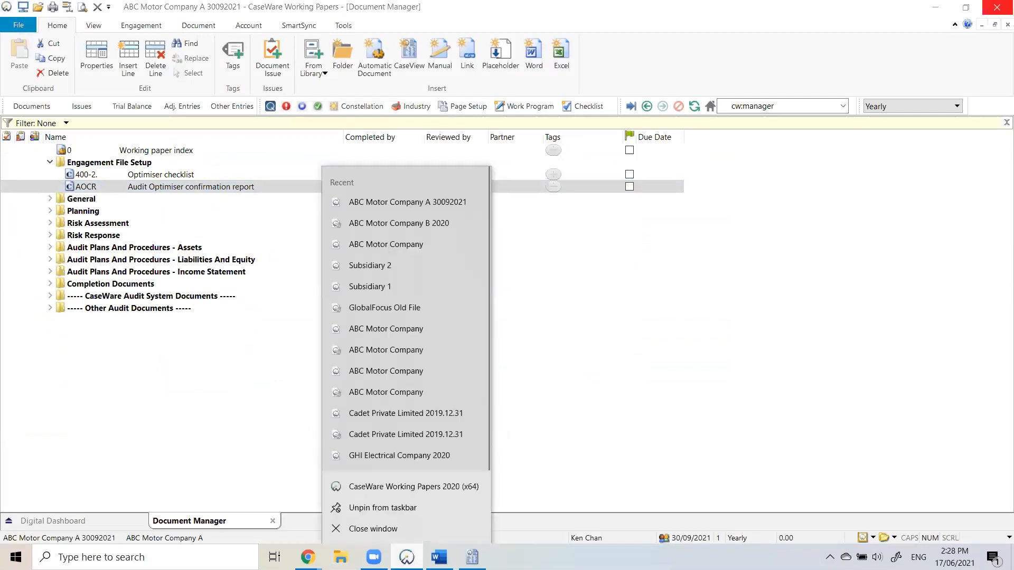
left_click(441, 488)
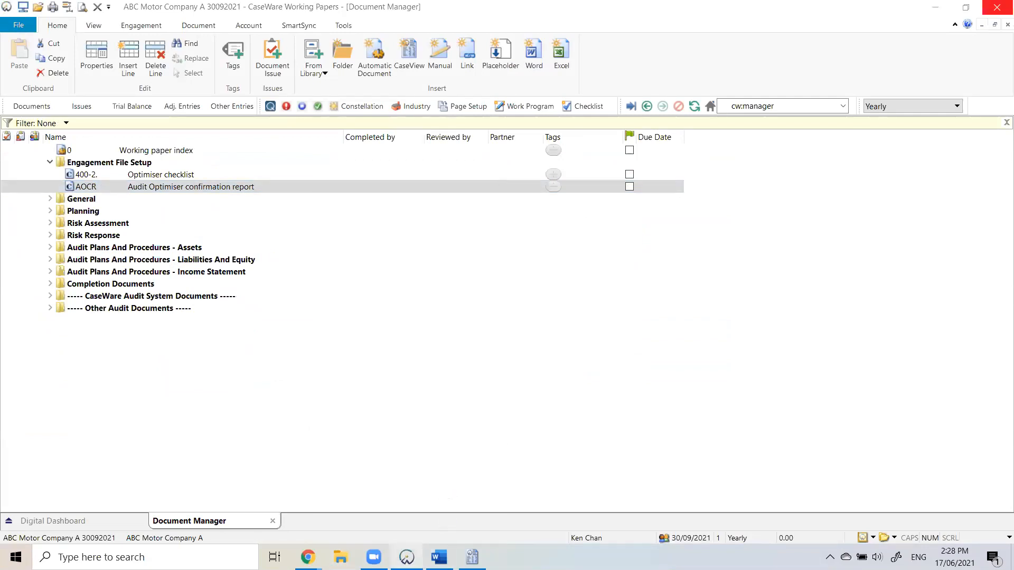
right_click(407, 557)
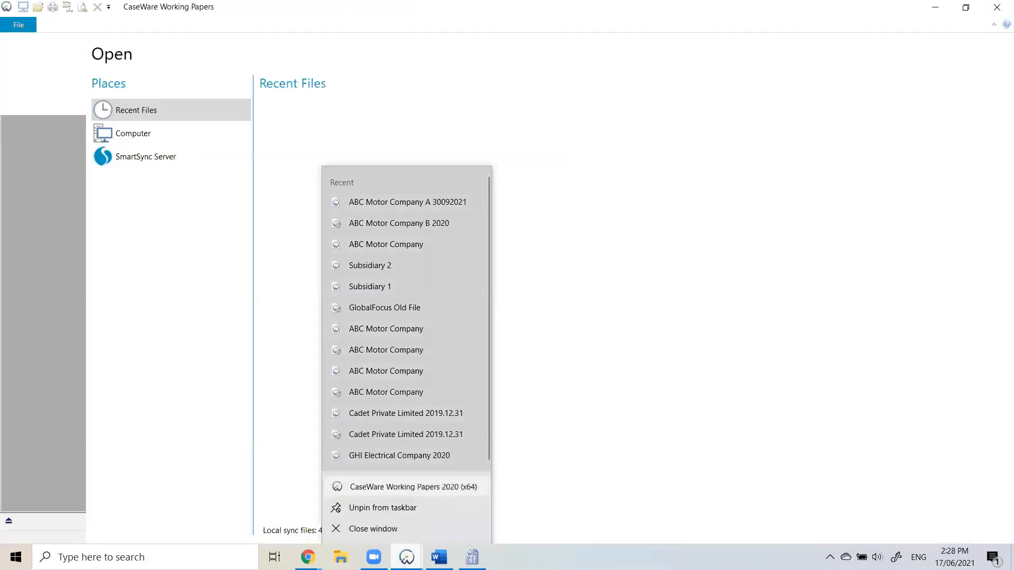
key("Escape")
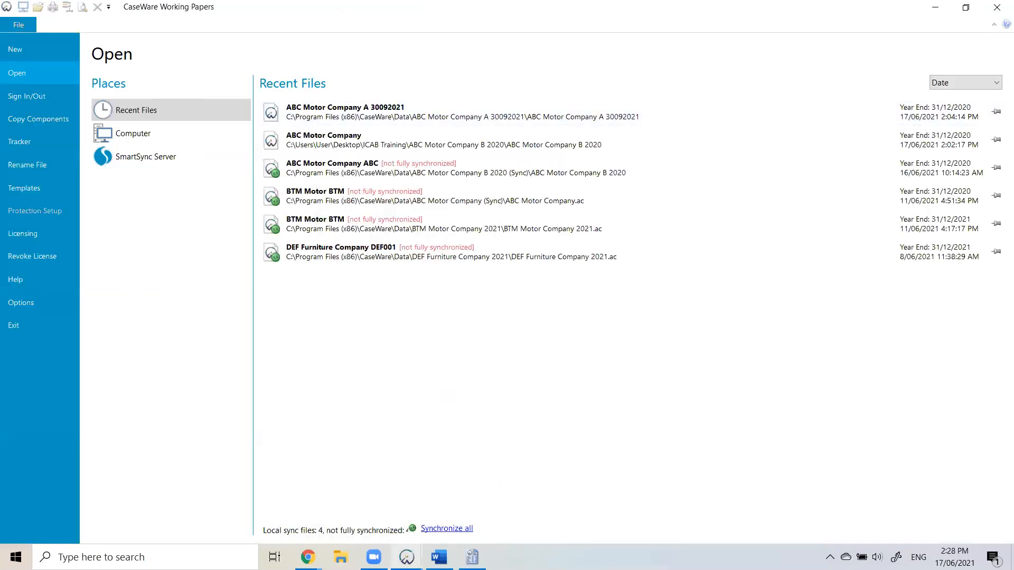
mouse_move(407, 557)
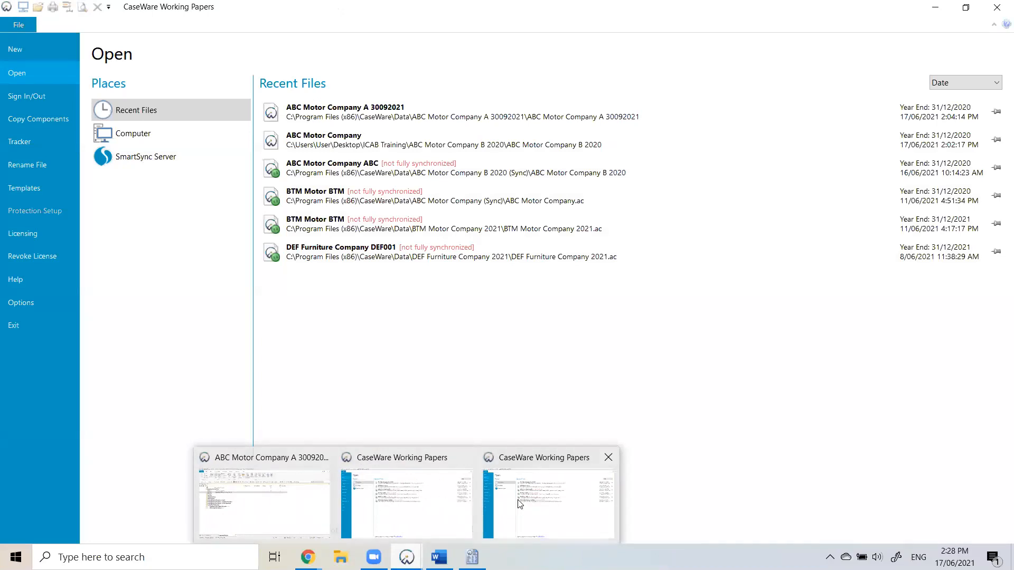
left_click(608, 458)
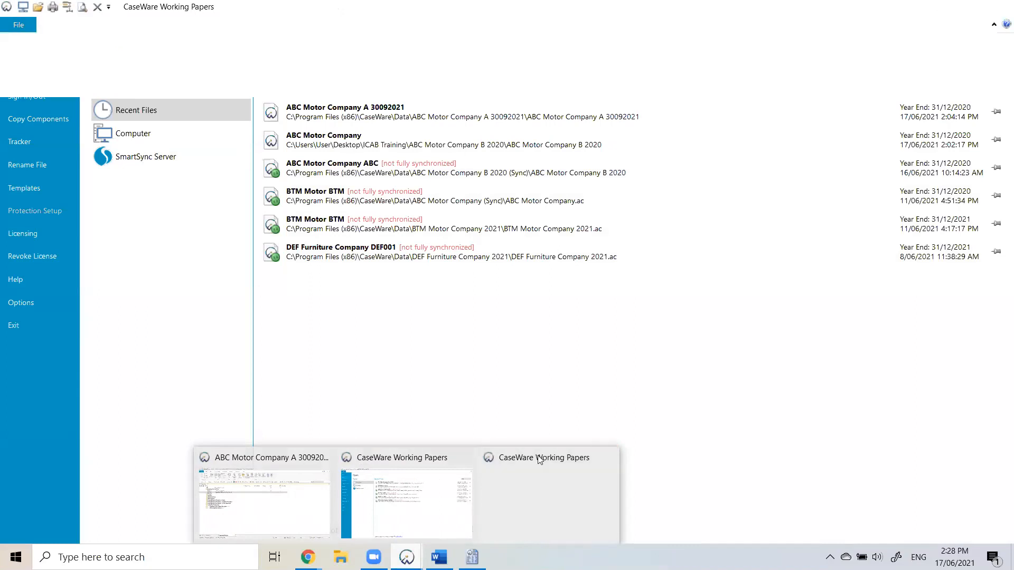
left_click(538, 457)
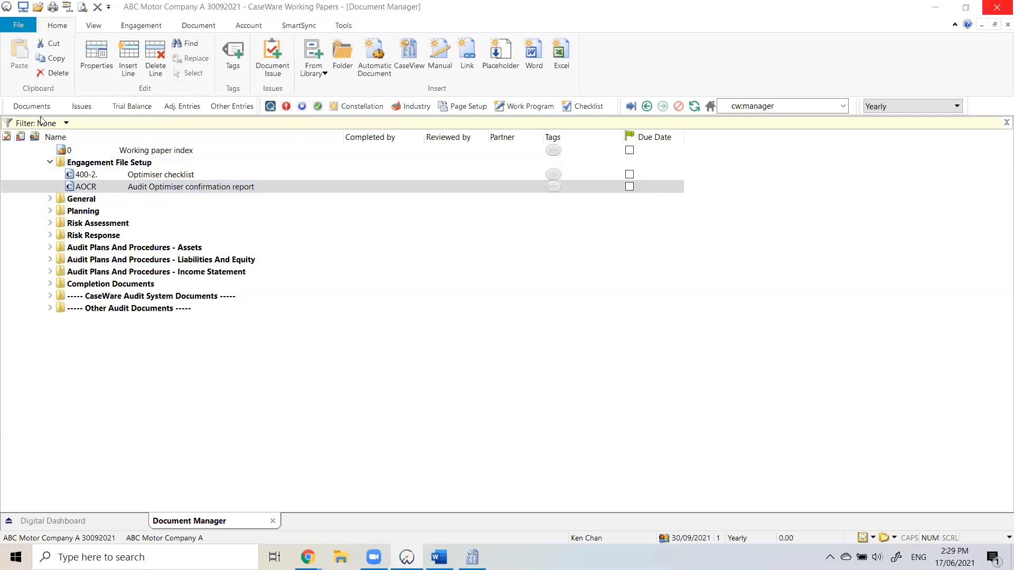
From the Digital Dashboard, start a trial balance import from accounting software and choose QuickBooks as the source.
left_click(67, 521)
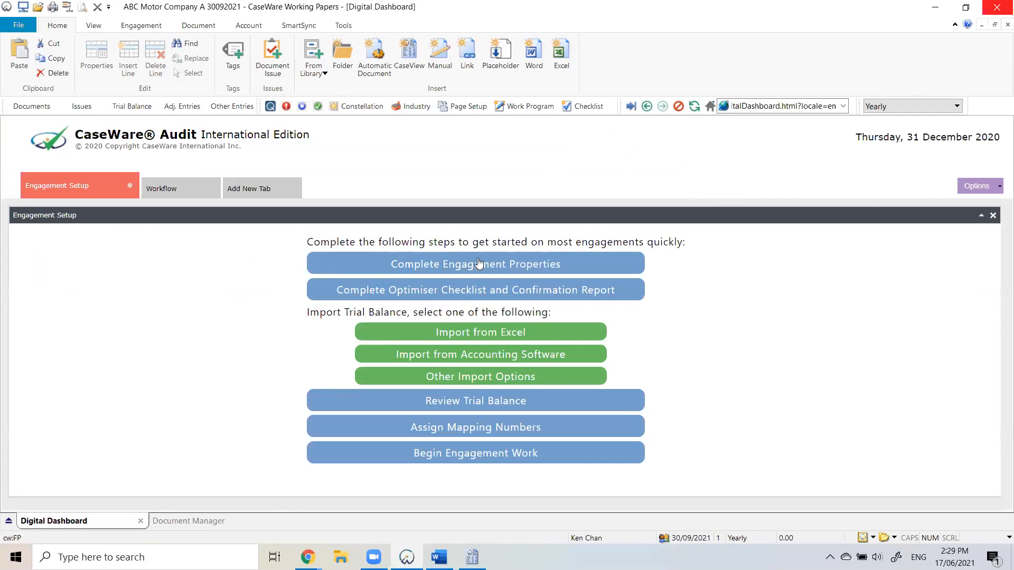
left_click(490, 361)
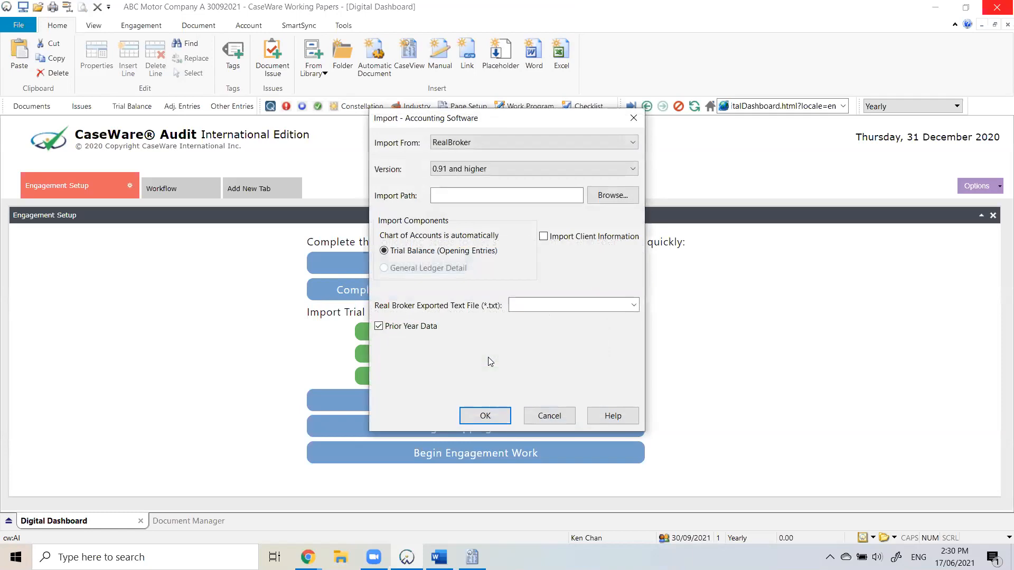
left_click(517, 140)
scroll(563, 303, "up", 10)
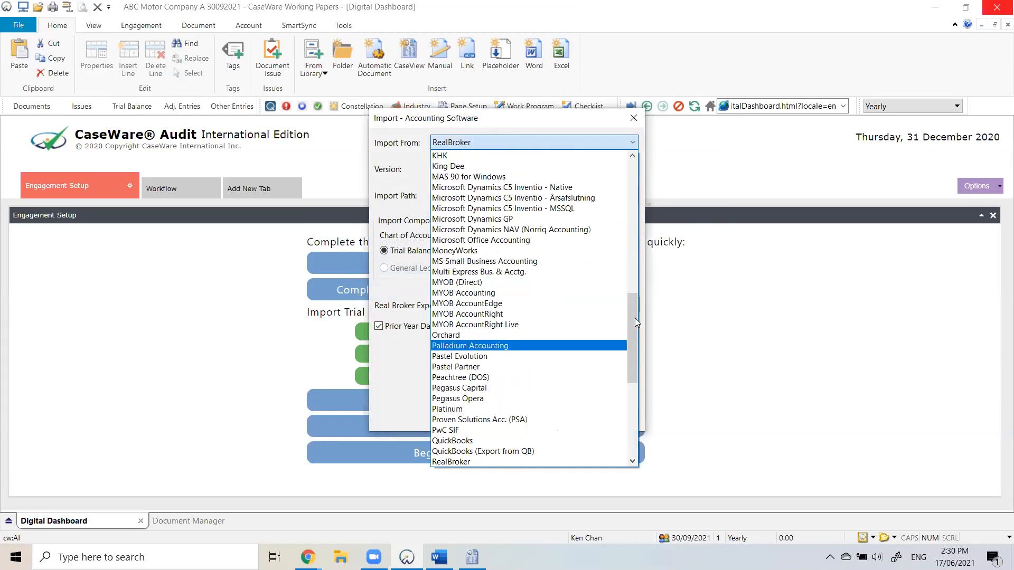
scroll(630, 190, "up", 15)
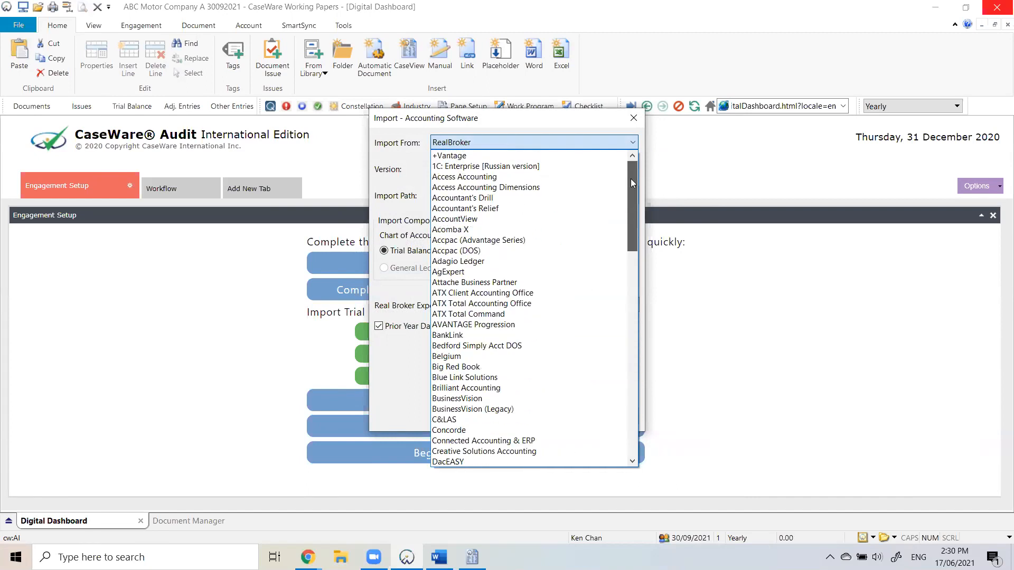
scroll(632, 382, "down", 20)
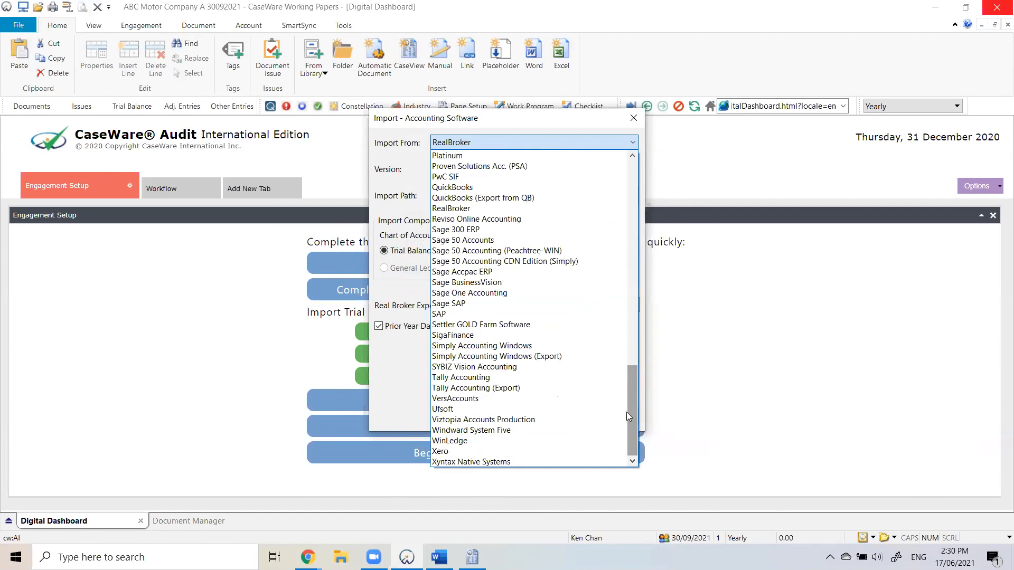
left_click(477, 188)
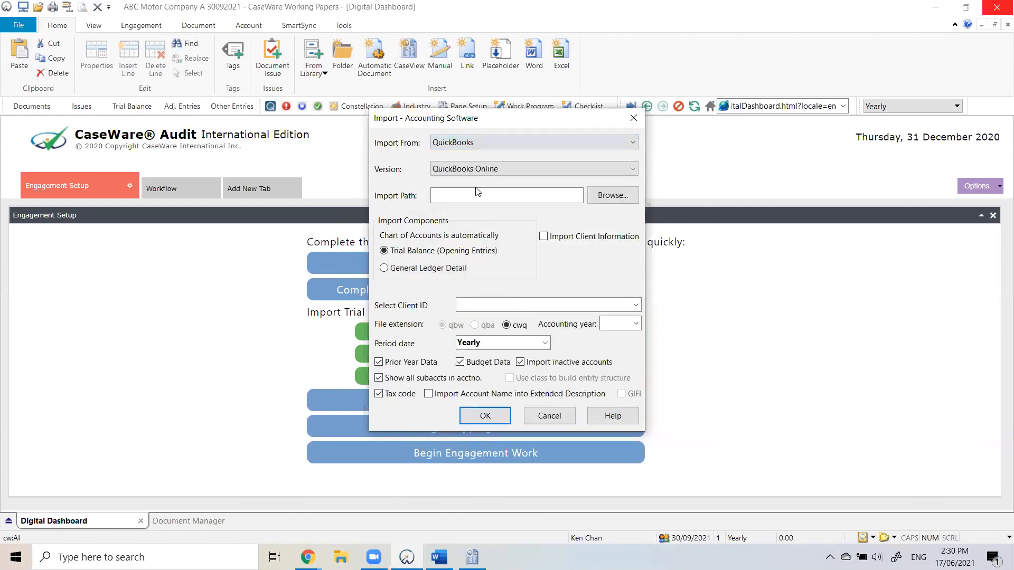
Review the available QuickBooks versions and supported accounting packages, keeping QuickBooks with version QuickBooks Online.
left_click(531, 170)
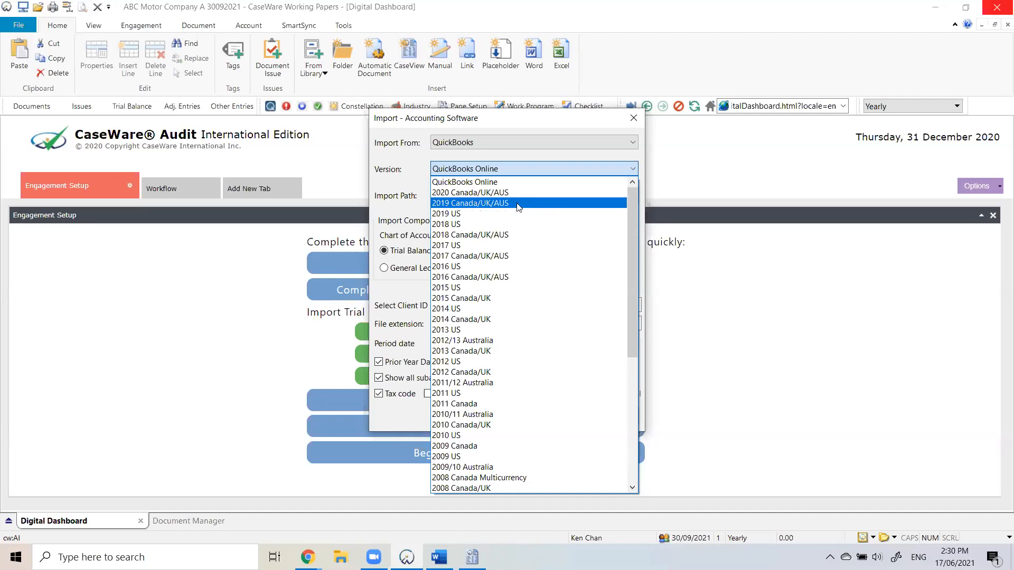
left_click(539, 145)
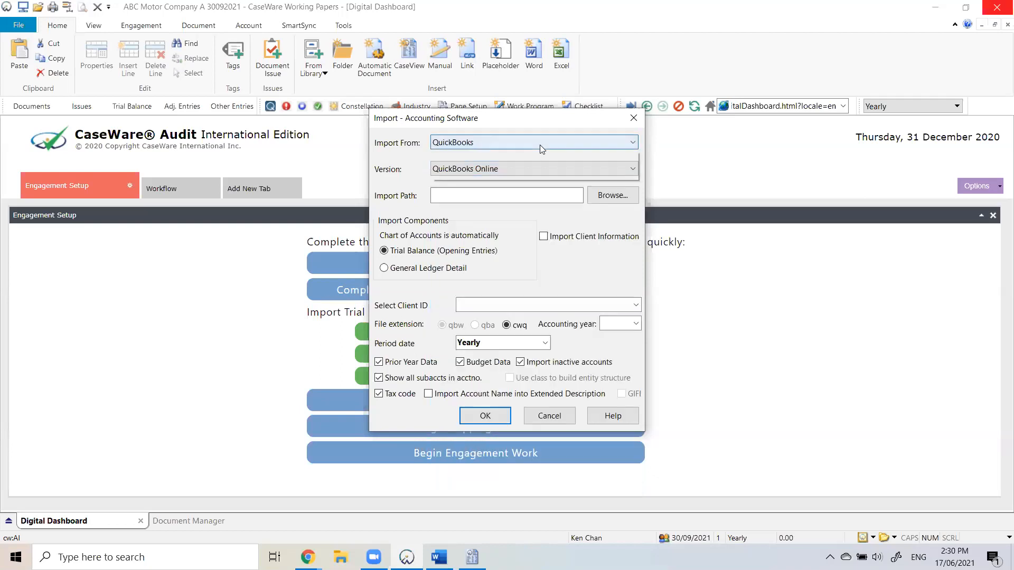
left_click(539, 145)
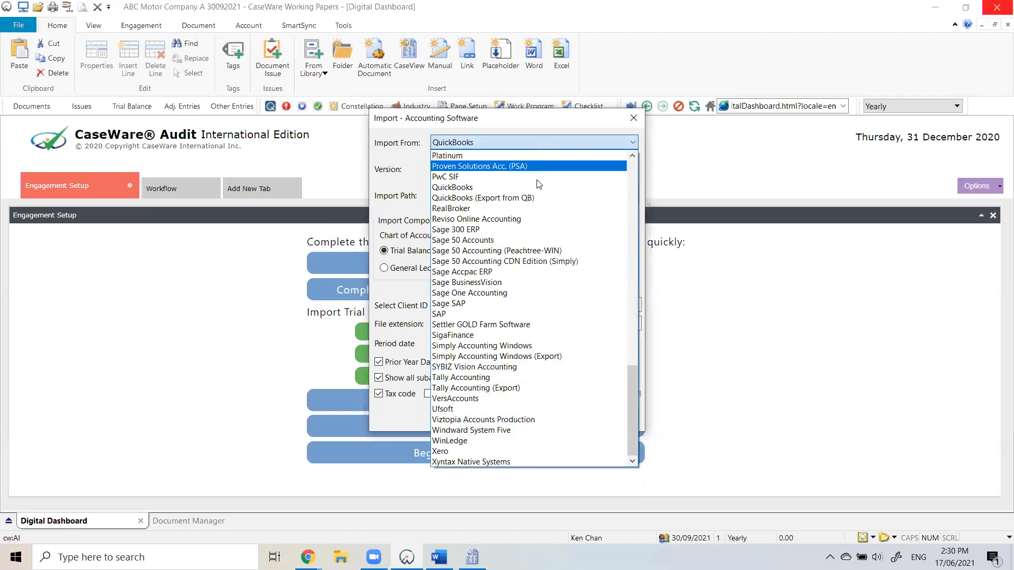
scroll(537, 185, "up", 5)
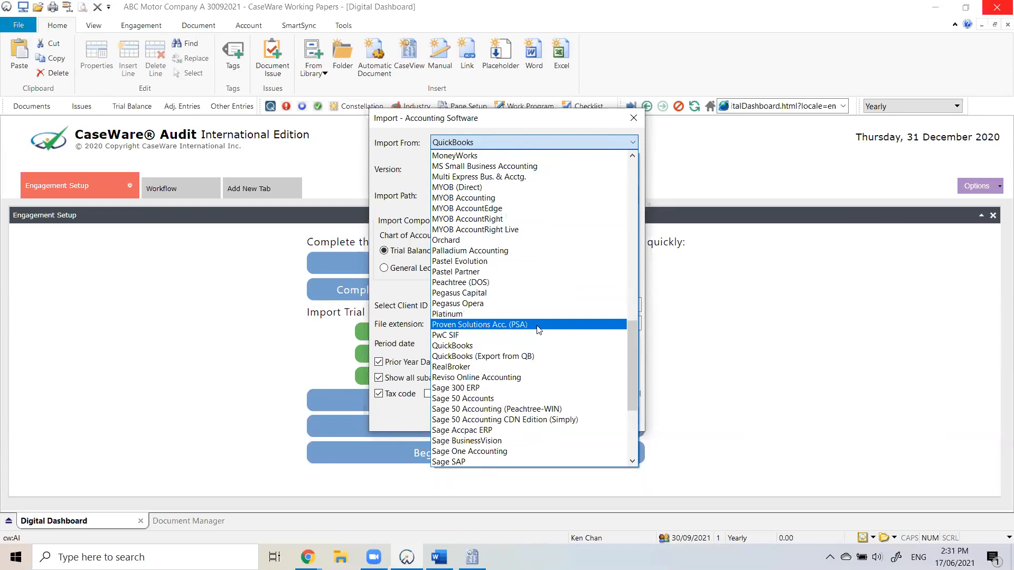
left_click(545, 347)
left_click(579, 167)
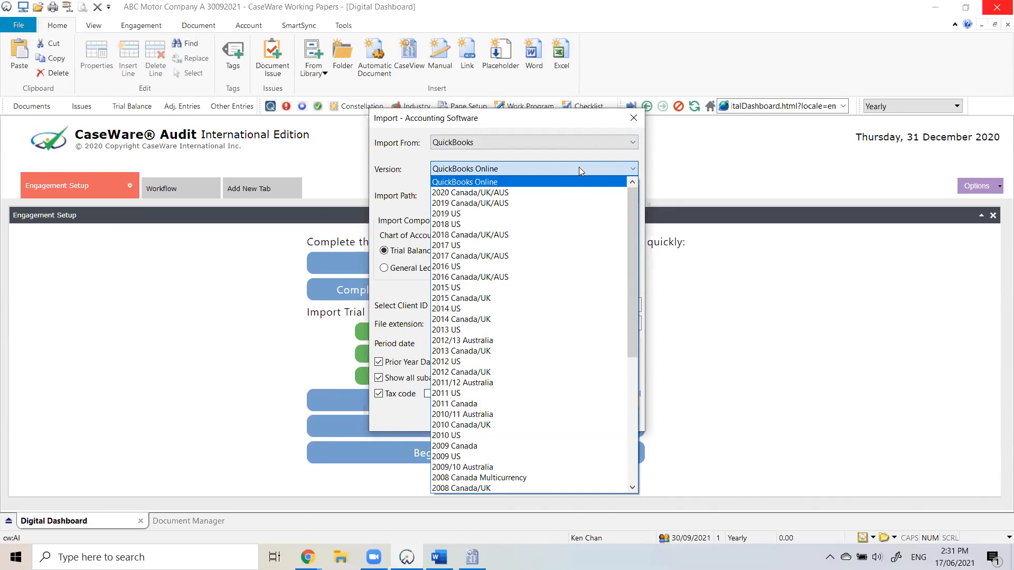
left_click(402, 153)
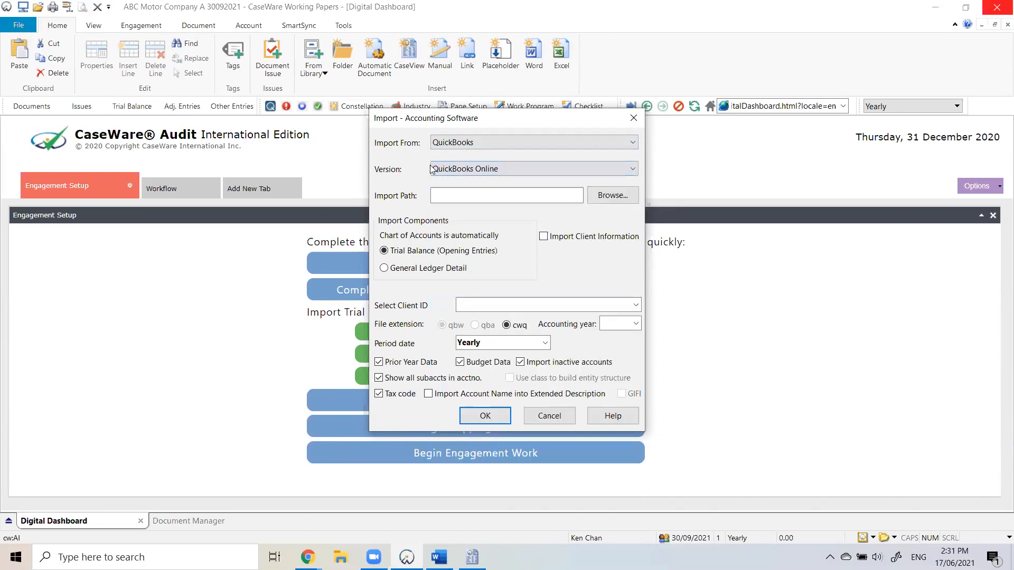
Change the import source to Sage SAP and check its version options.
left_click(505, 144)
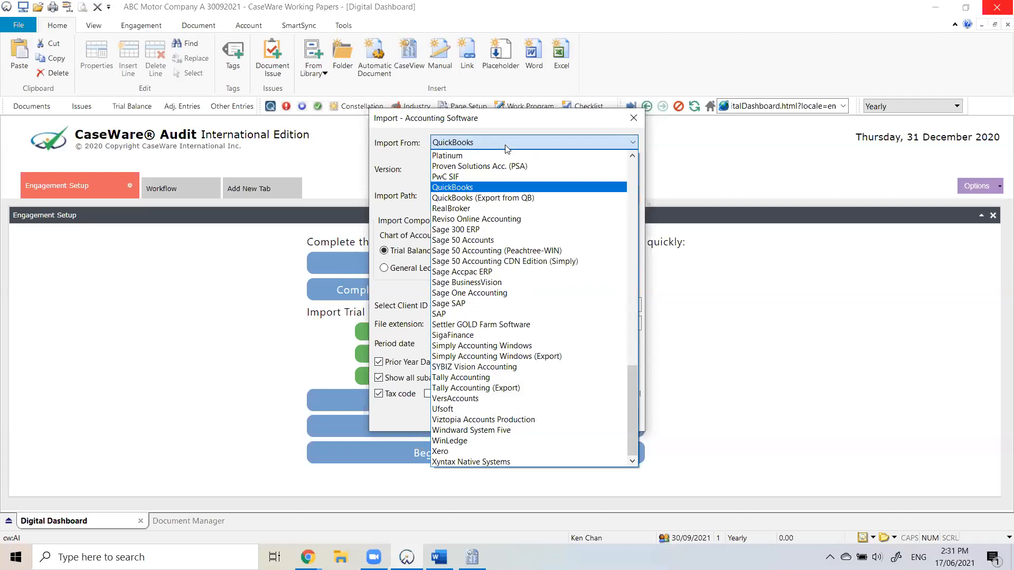
left_click(506, 144)
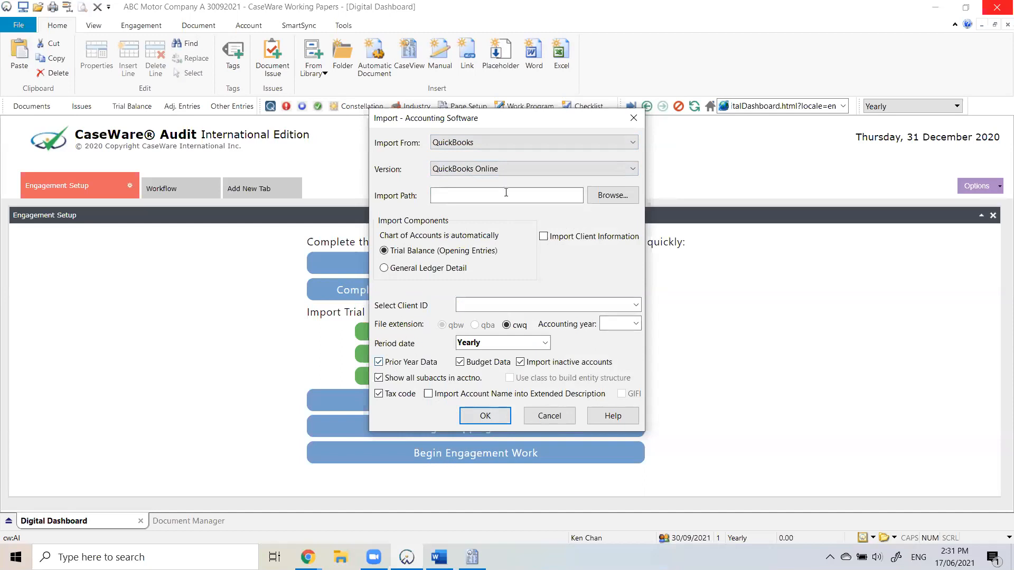
left_click(520, 170)
left_click(549, 145)
left_click(549, 144)
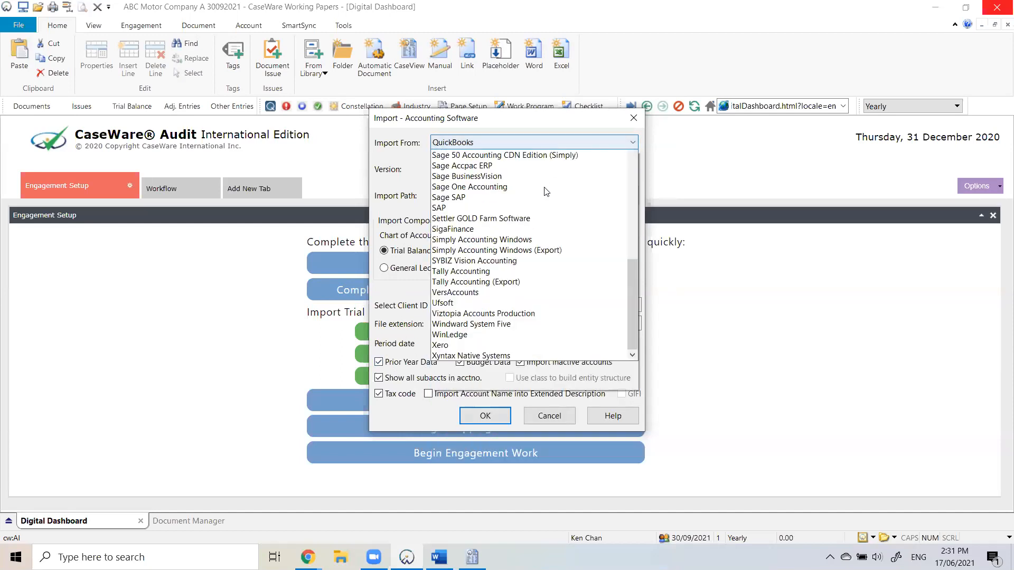
left_click(543, 301)
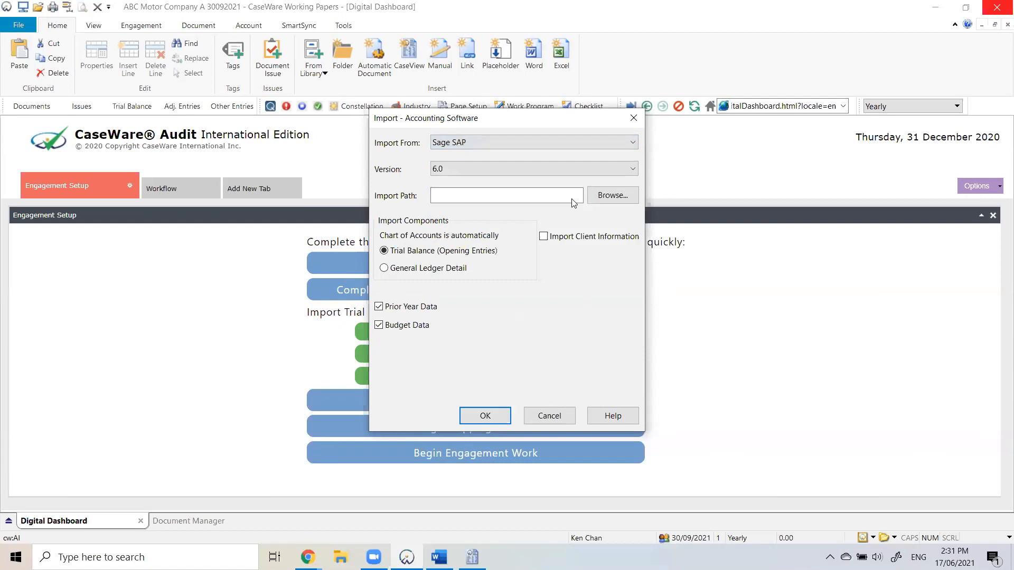
left_click(566, 170)
left_click(573, 171)
Open the online help for the Sage SAP import, check the page address, and return to the import dialog.
left_click(626, 421)
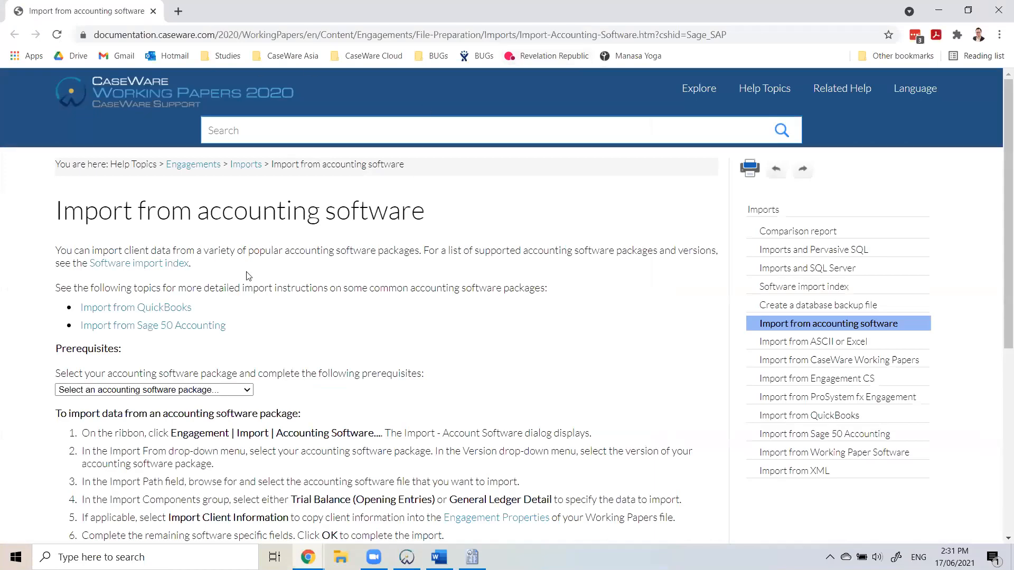
left_click(740, 34)
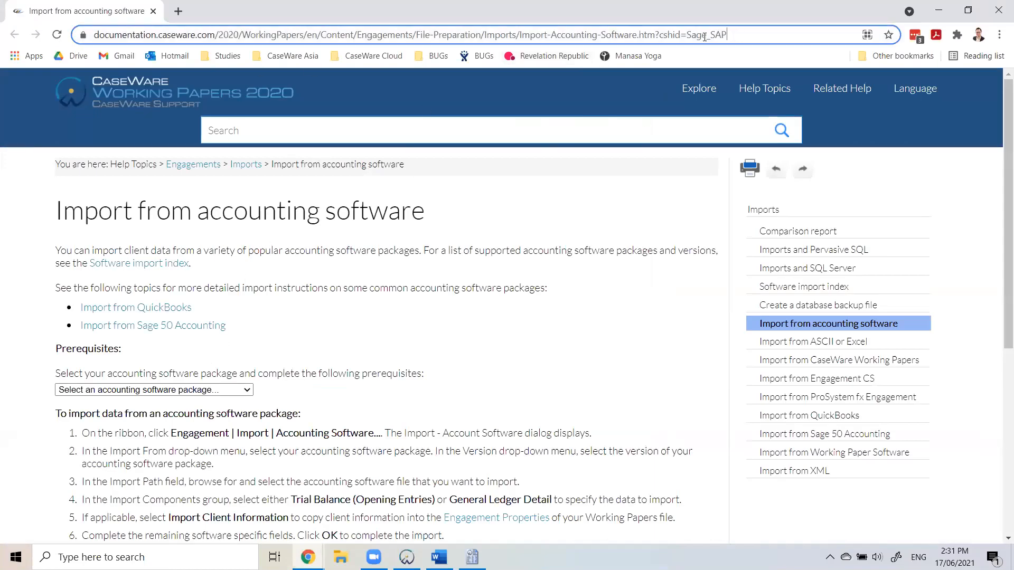
double_click(762, 35)
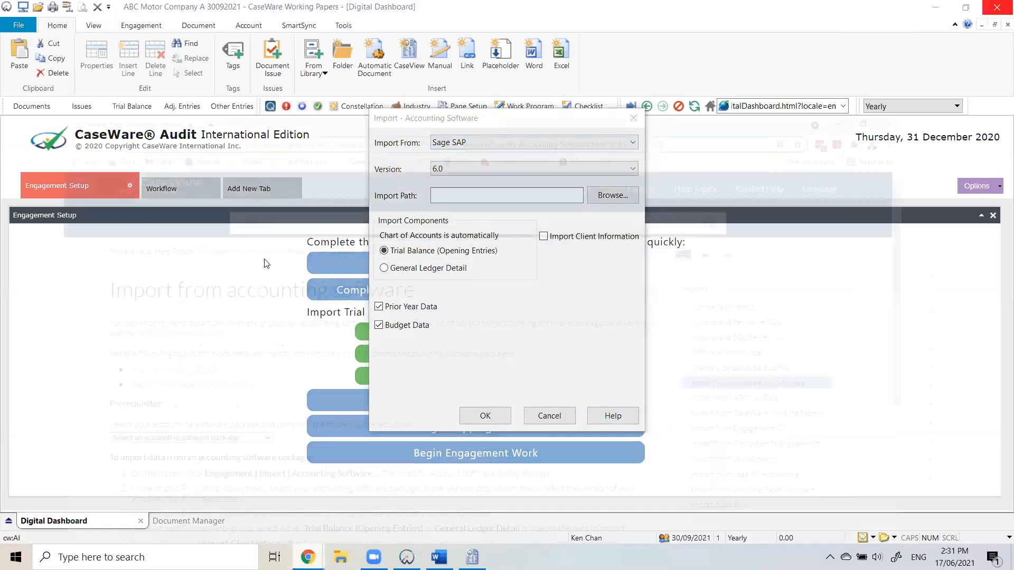
scroll(371, 294, "down", 1)
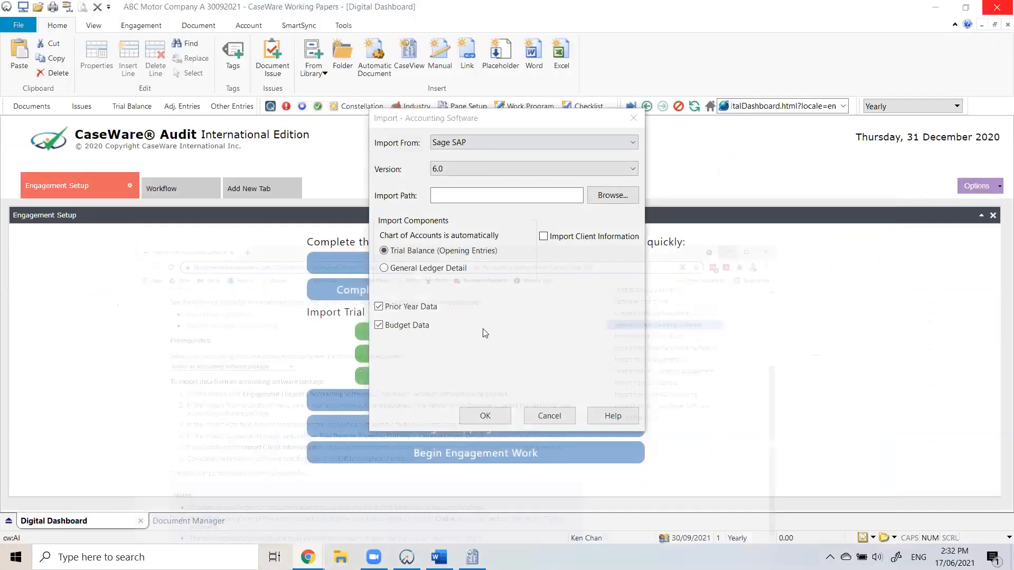
Set the import source back to QuickBooks and open the online help for that import.
left_click(528, 142)
left_click(512, 187)
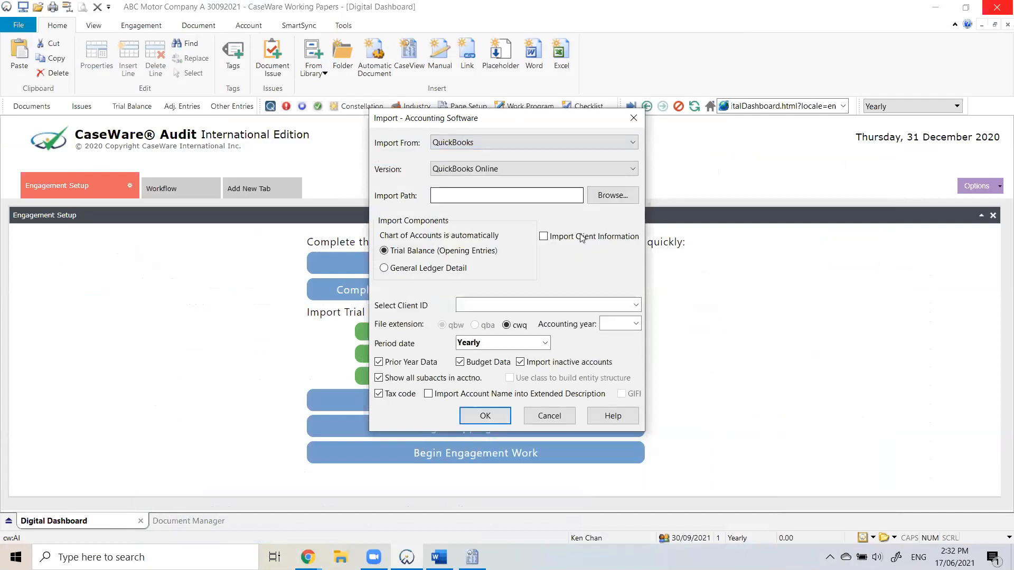
left_click(613, 416)
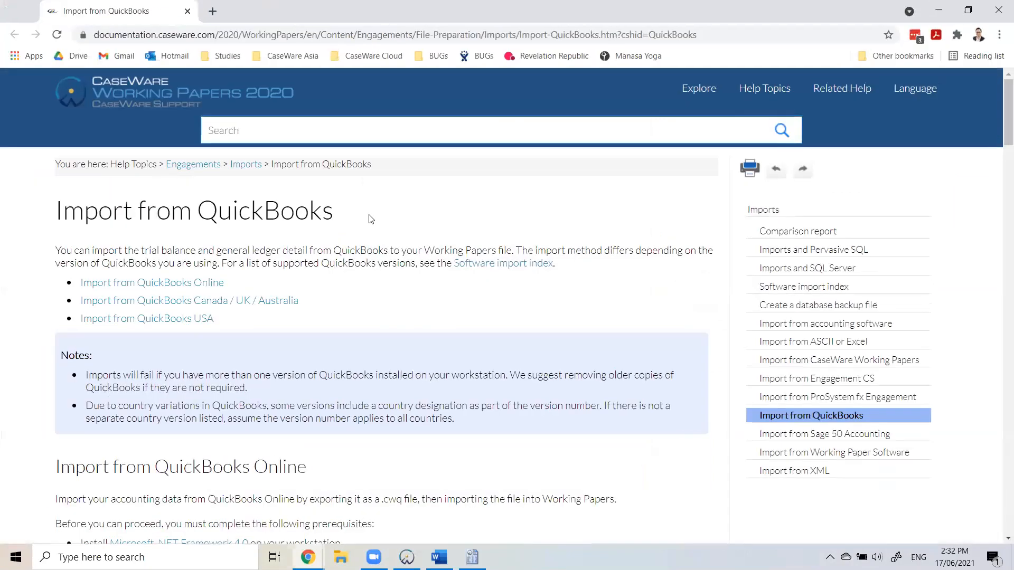
Read the Import from QuickBooks help page, examining the prerequisites and the steps for importing from QuickBooks Online.
triple_click(372, 219)
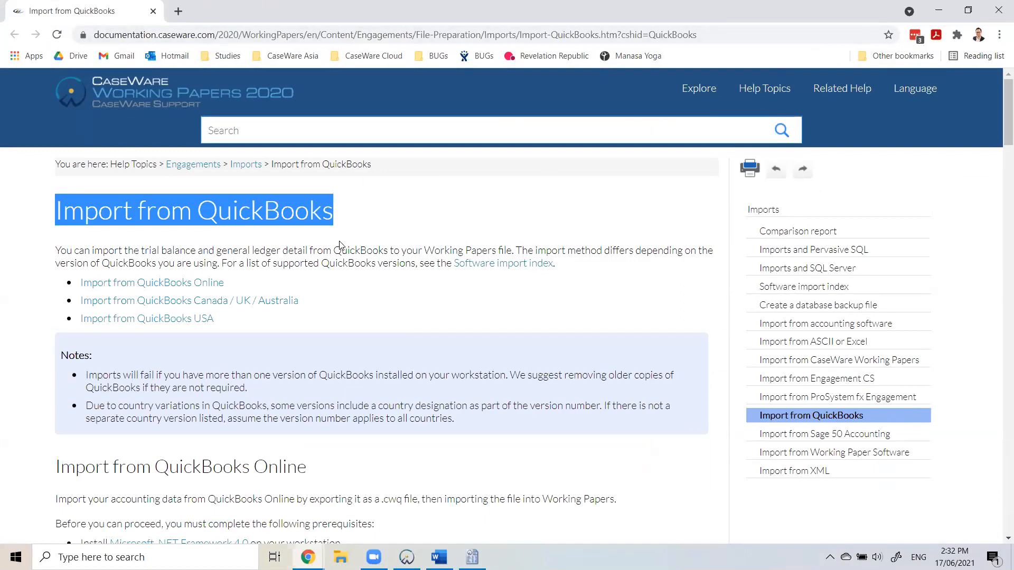
scroll(339, 248, "down", 3)
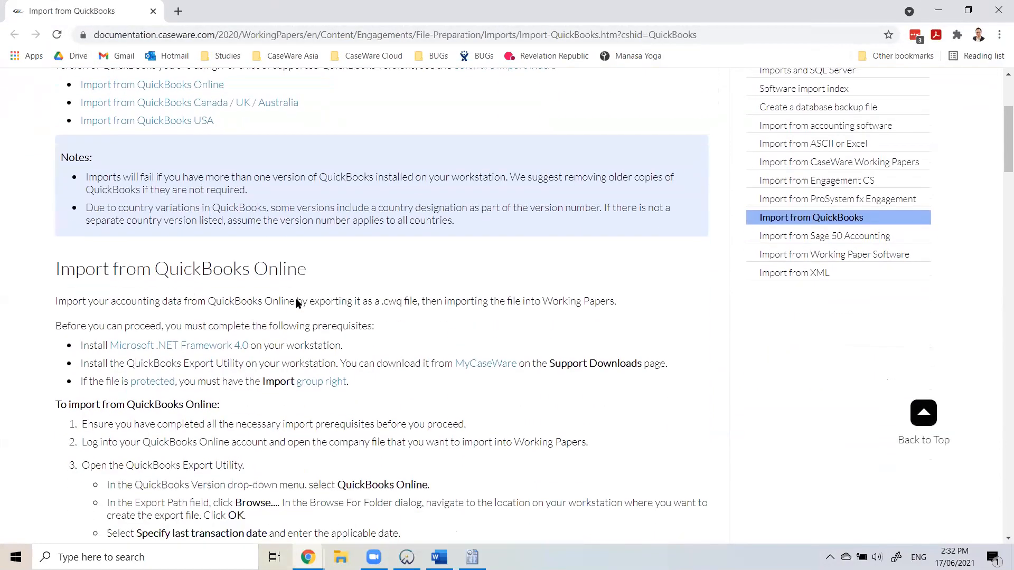
left_click(56, 324)
left_click(404, 388, "shift")
scroll(404, 388, "down", 2)
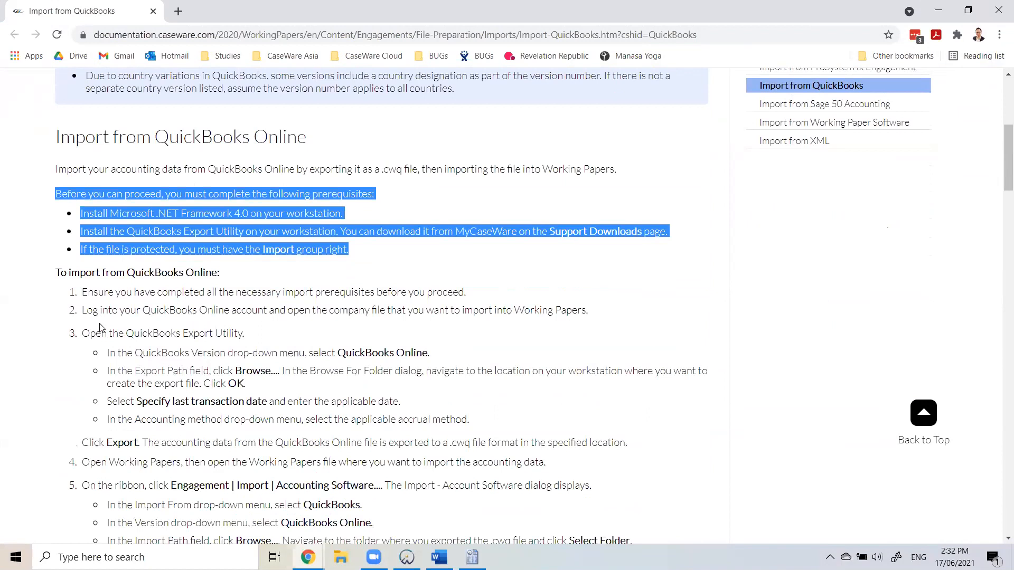
left_click(89, 305)
scroll(127, 375, "down", 3)
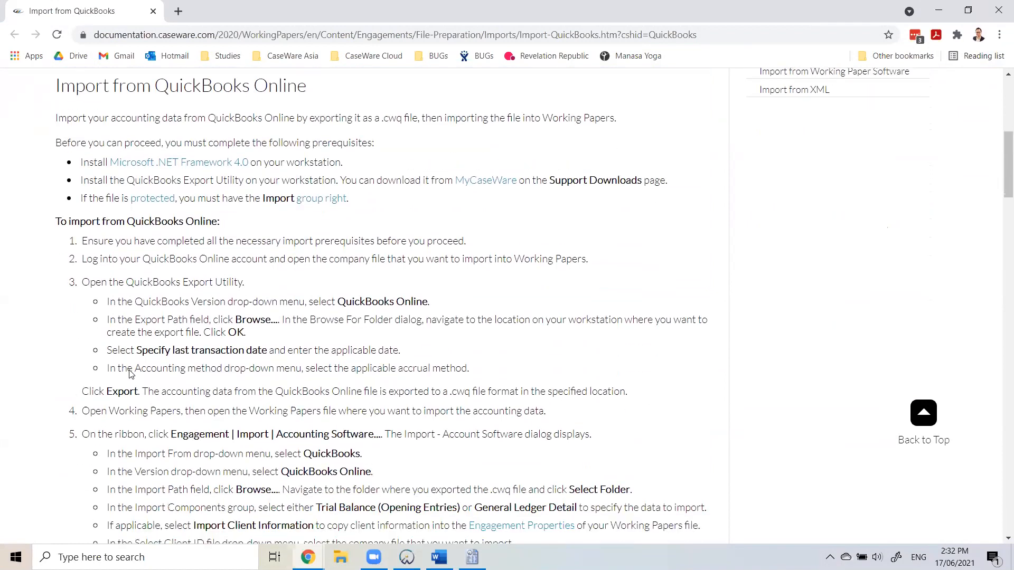
Examine the table of additional import options on the Import from QuickBooks help page, including the Budget Data description.
scroll(229, 205, "down", 5)
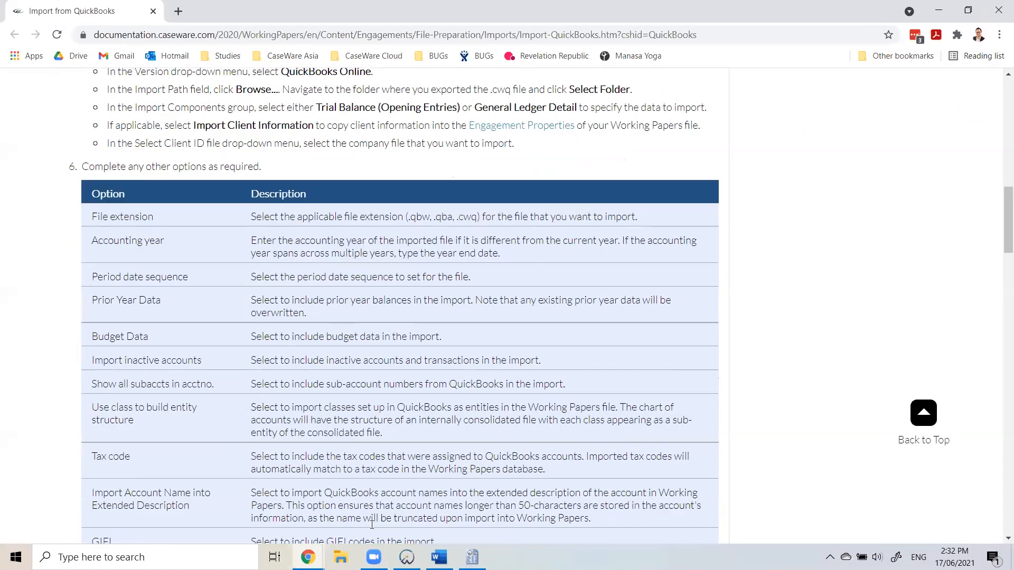
left_click_drag(98, 326, 154, 326)
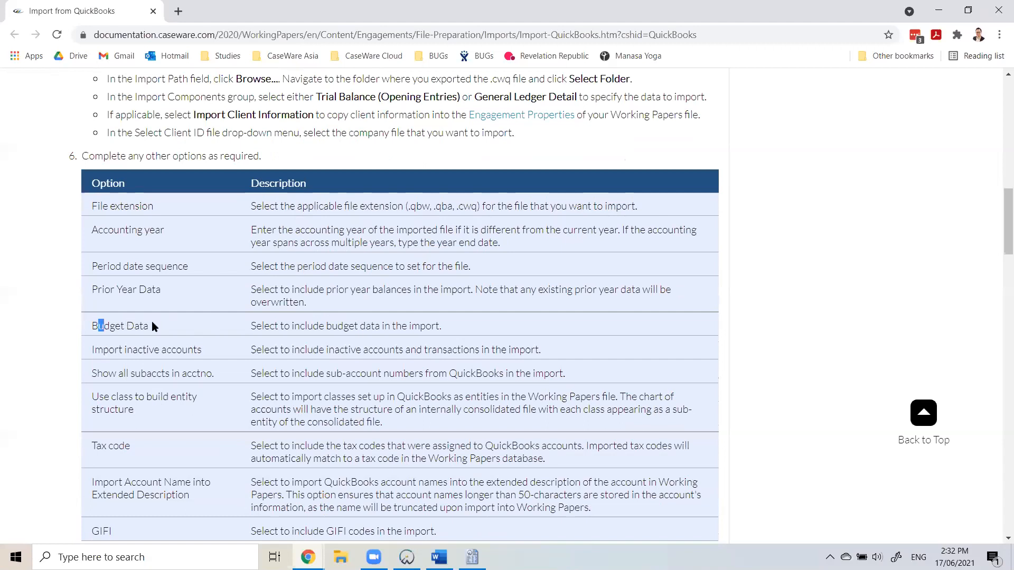
left_click_drag(252, 327, 446, 328)
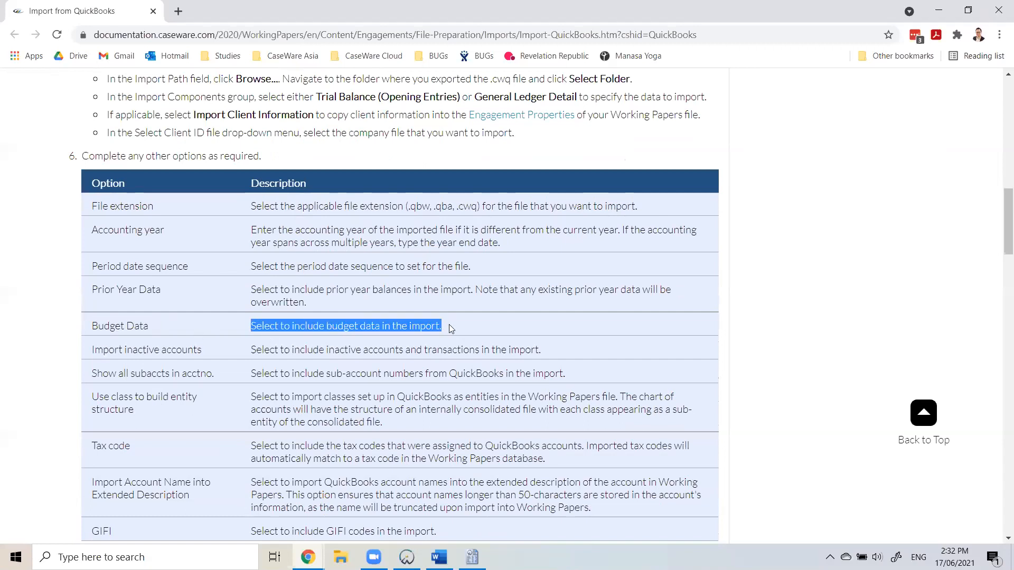
scroll(450, 328, "down", 2)
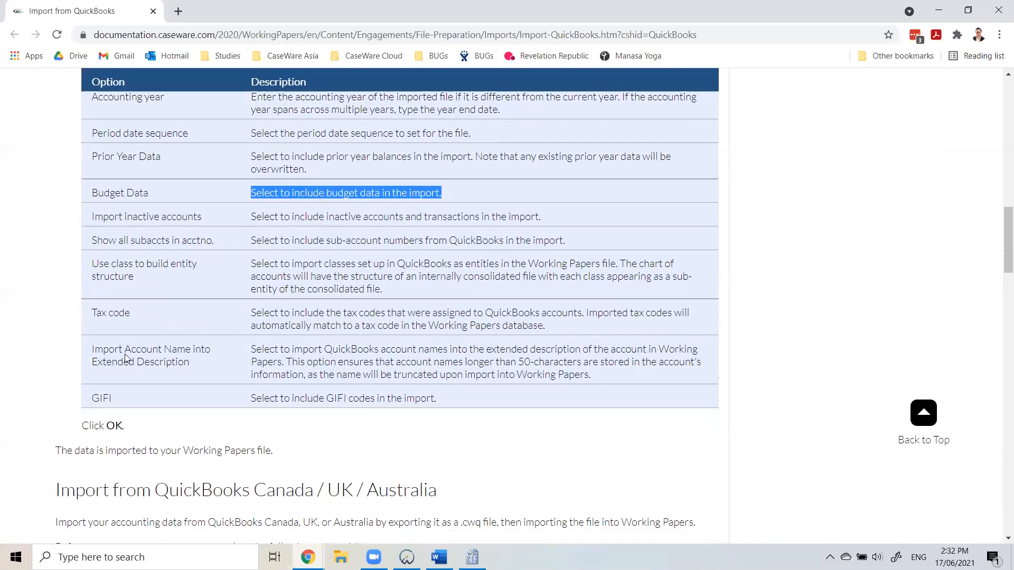
scroll(98, 361, "down", 1)
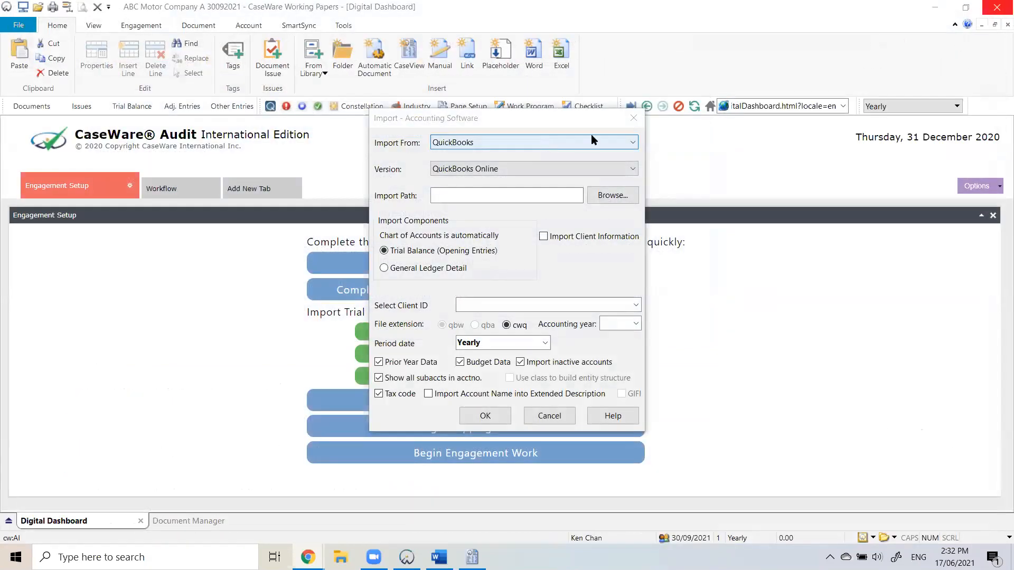
Return to Working Papers, close the accounting software import dialog, and start the trial balance import from Excel.
left_click(633, 118)
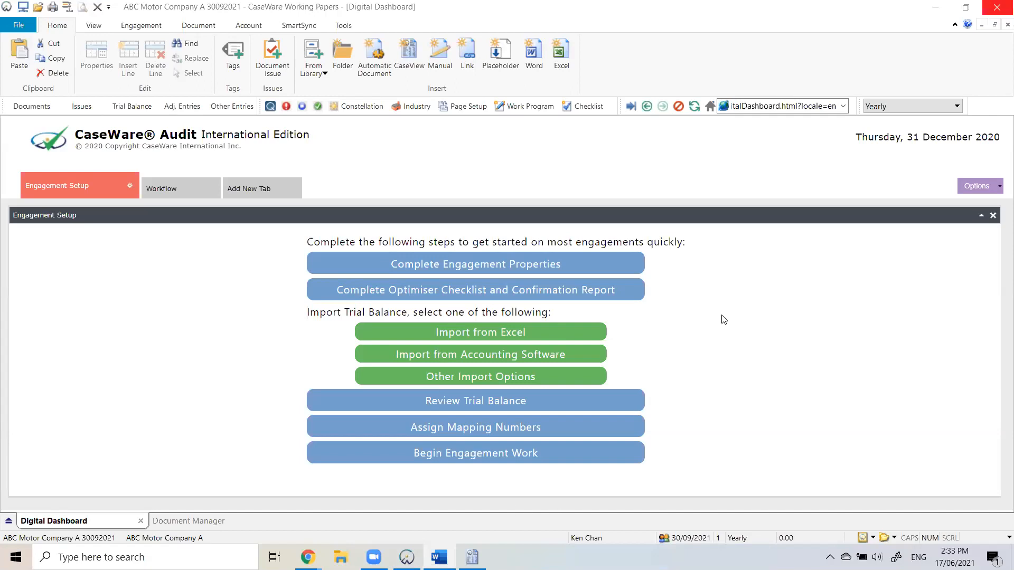
left_click(548, 334)
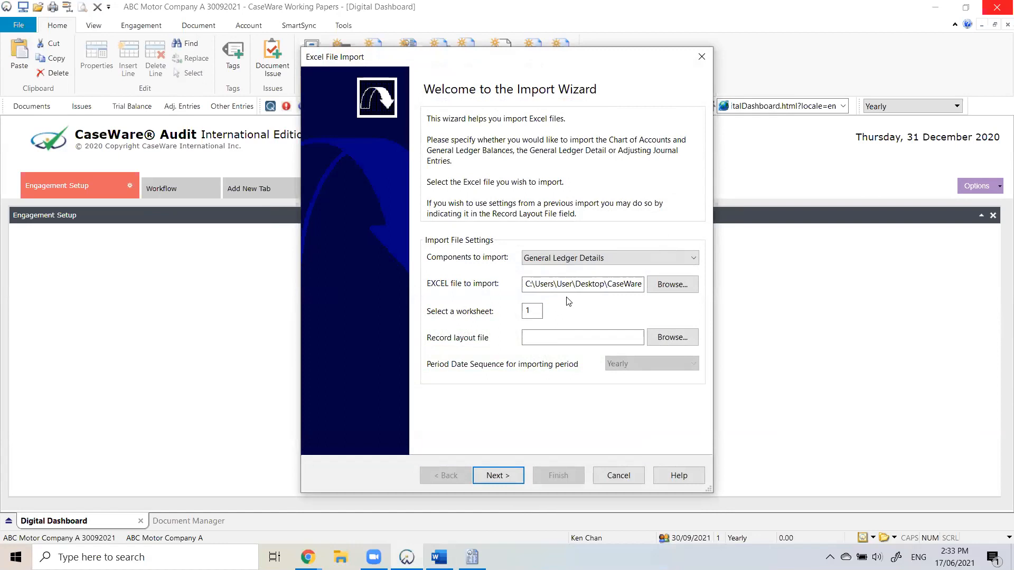
Switch to File Explorer and open the Trial Balances folder in ICAB Training on the Desktop.
left_click(340, 557)
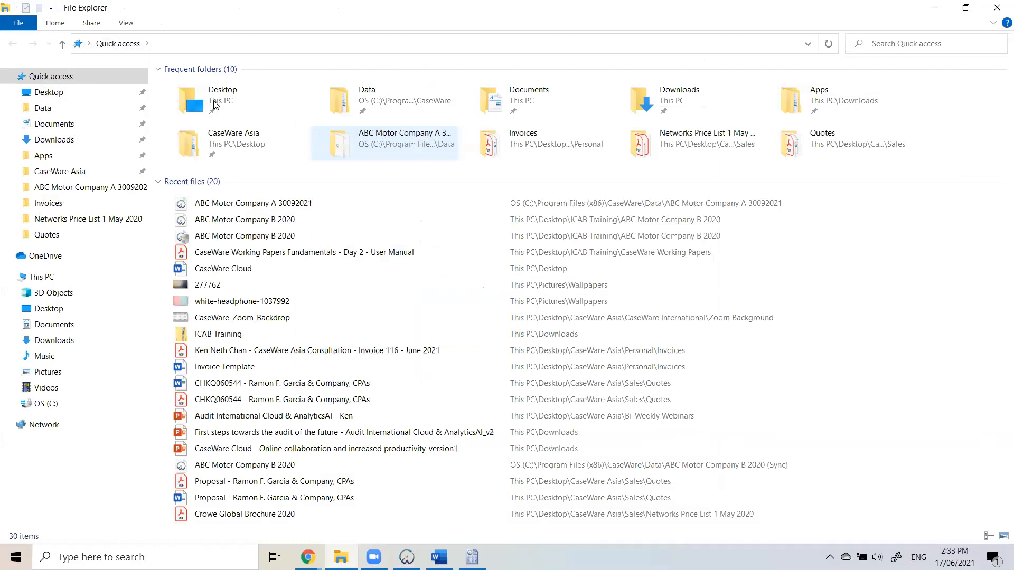
double_click(216, 98)
left_click(227, 91)
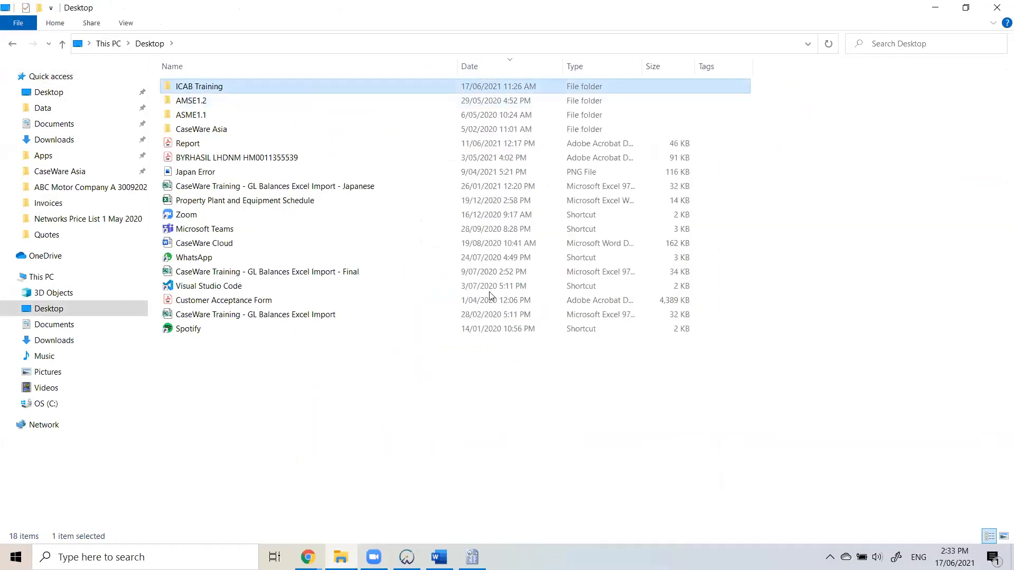
double_click(229, 91)
double_click(233, 147)
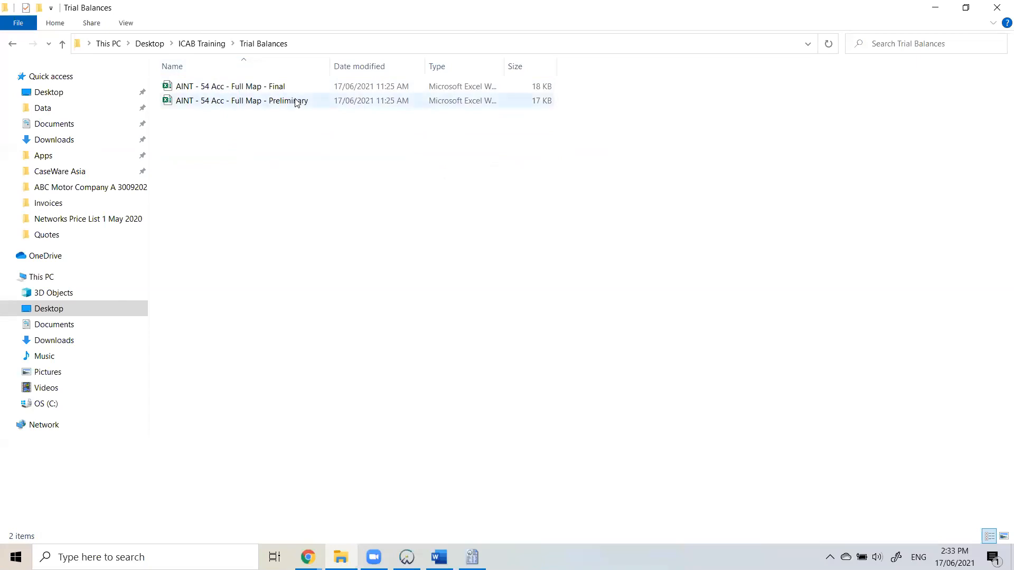
Compare the Preliminary and Final versions of the AINT - 54 Acc - Full Map file in the folder, and close File Explorer.
left_click(294, 100)
left_click(301, 86)
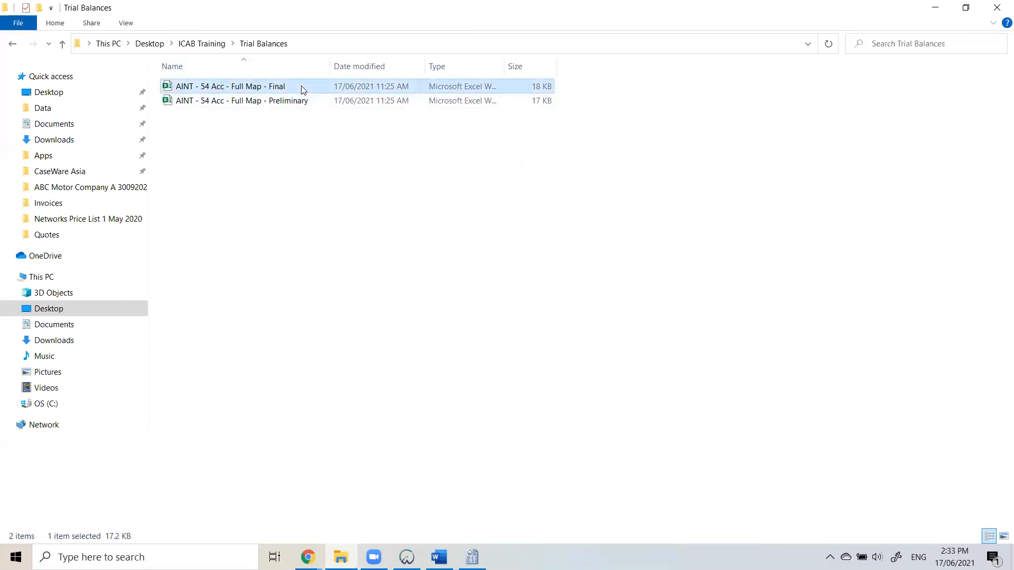
left_click(308, 106)
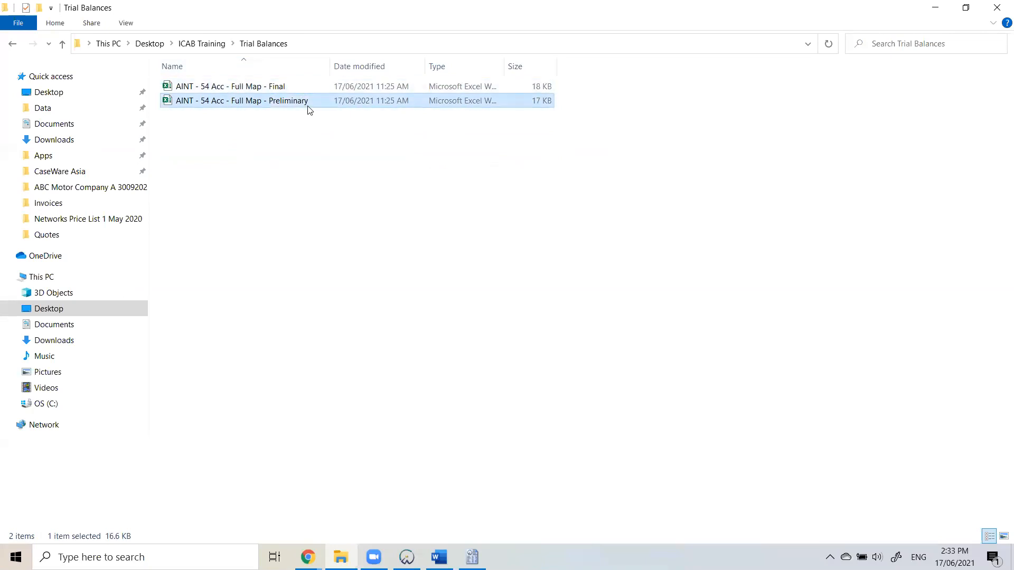
left_click(309, 89)
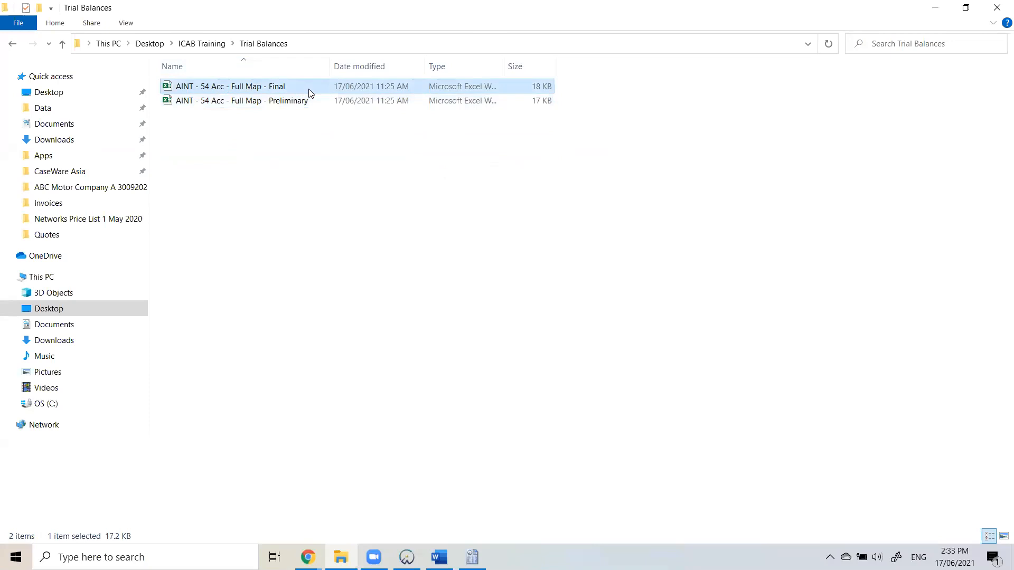
left_click(289, 102)
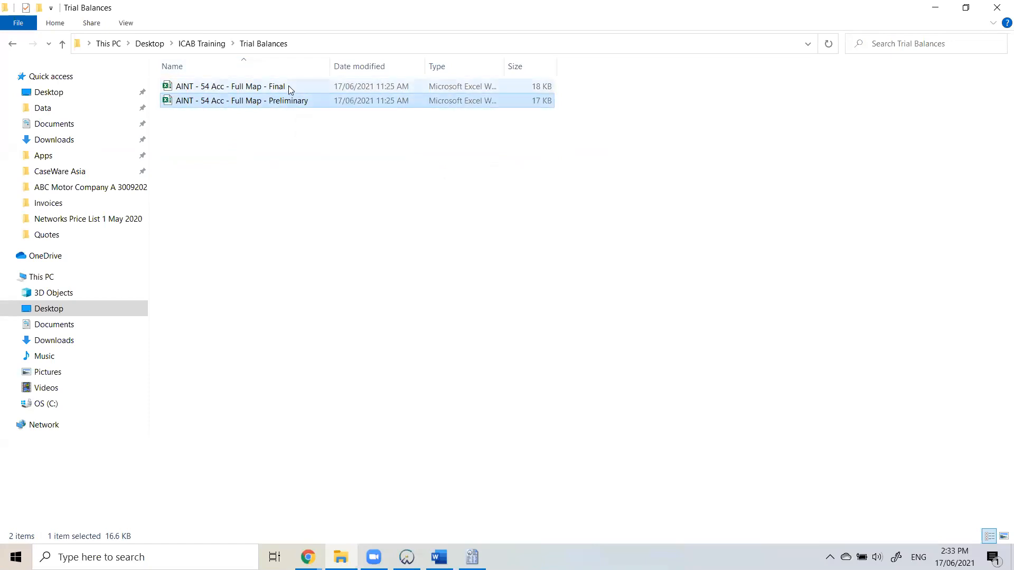
left_click(288, 88)
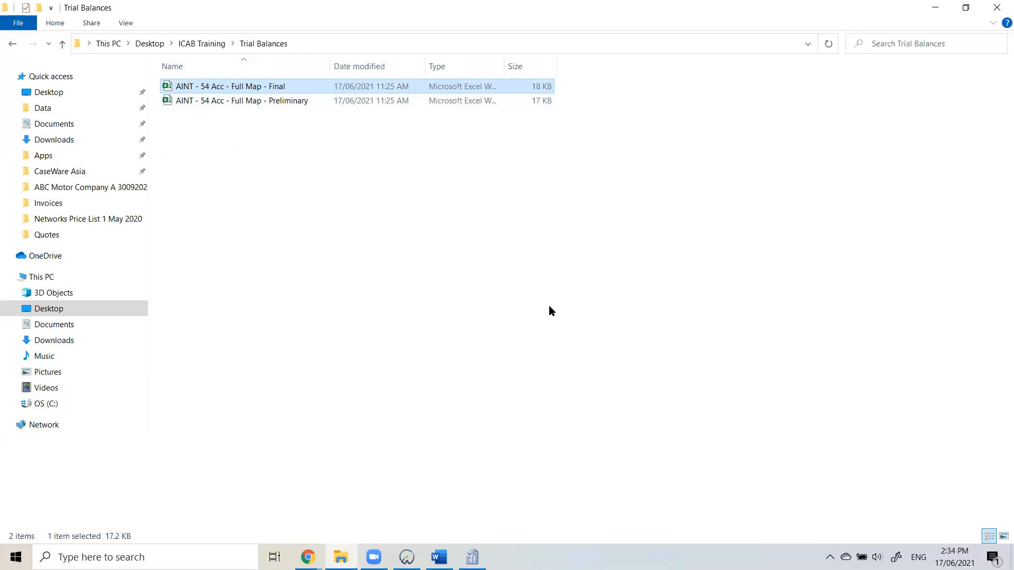
left_click(990, 13)
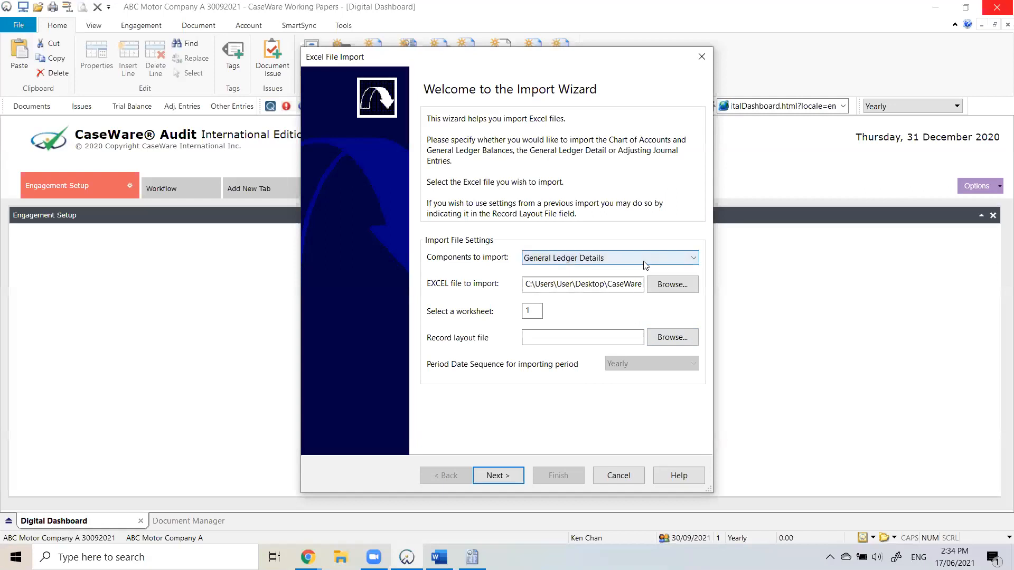
Set the import components to Chart of Accounts & General Ledger Balances and choose AINT - 54 Acc - Full Map - Preliminary from Desktop\ICAB Training\Trial Balances.
left_click(606, 260)
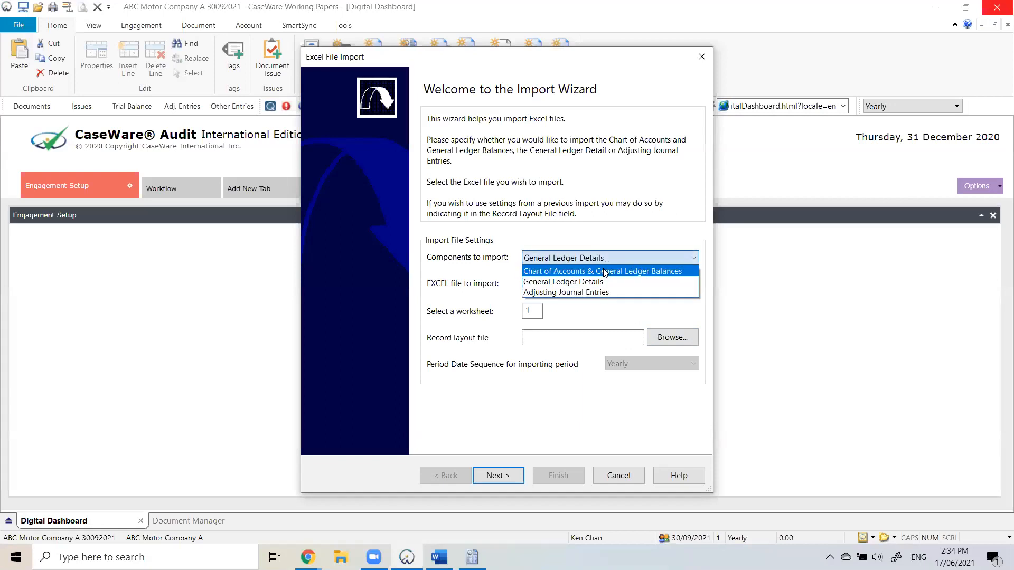
left_click(606, 272)
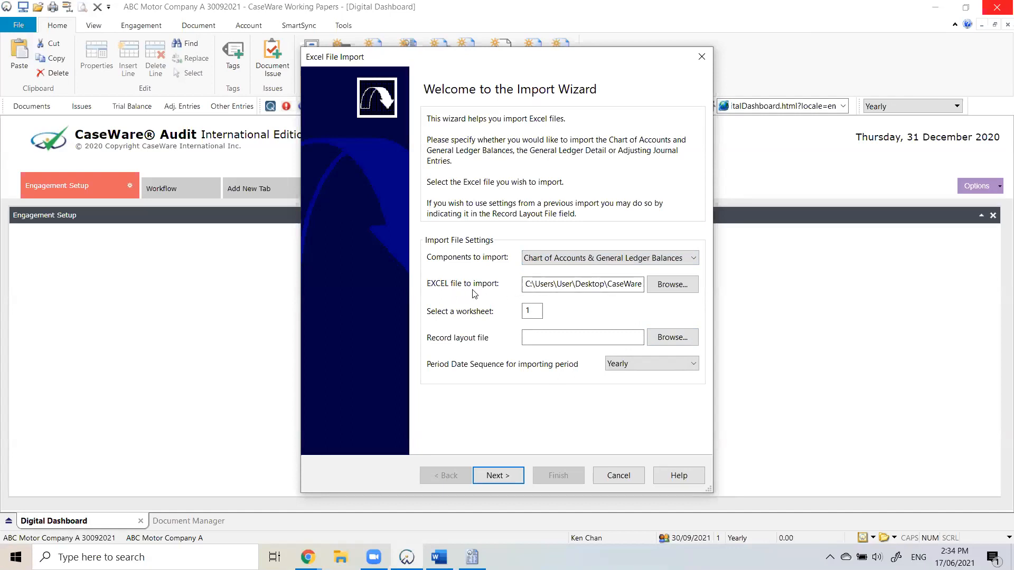
left_click(684, 292)
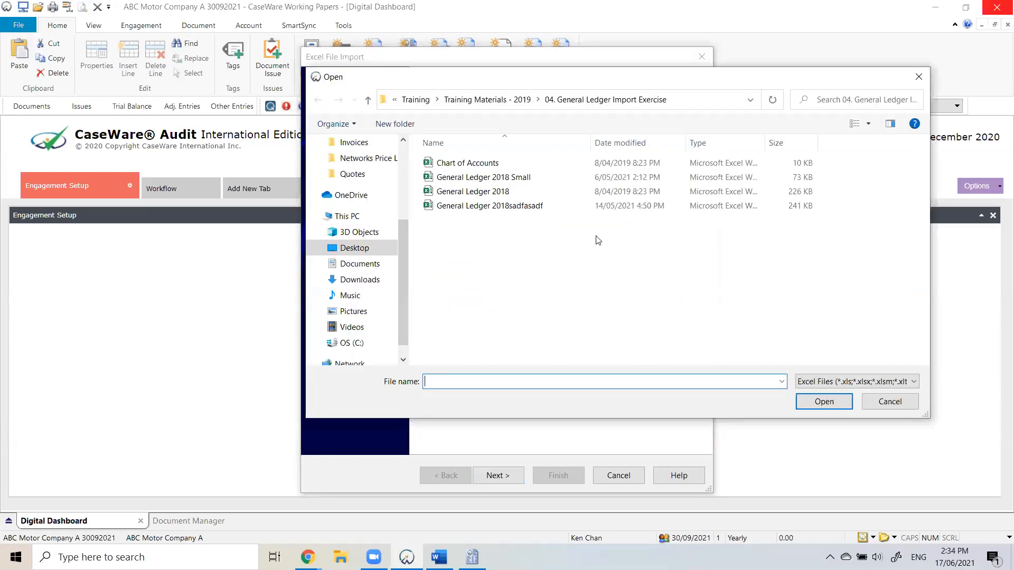
left_click(354, 248)
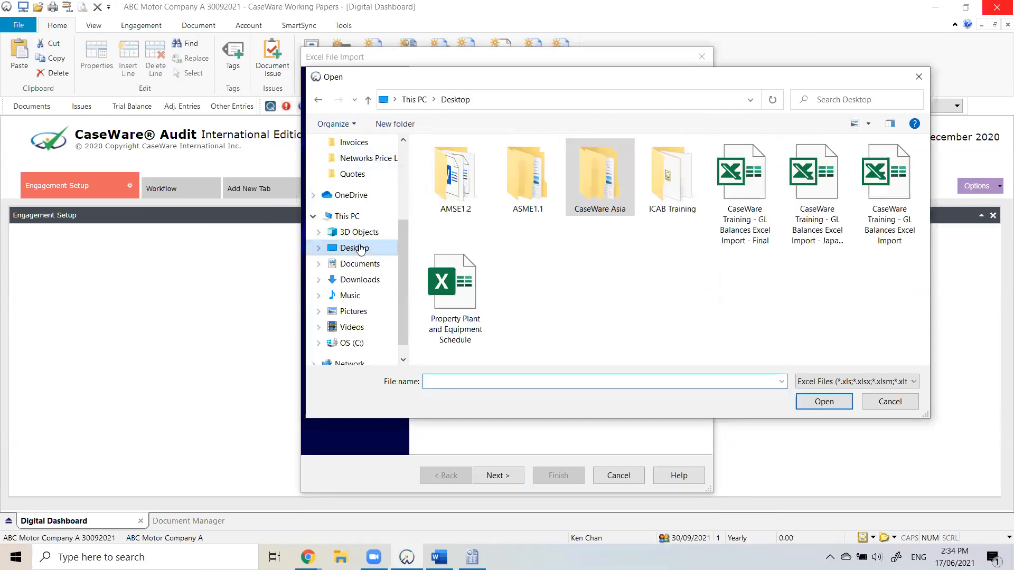
double_click(661, 178)
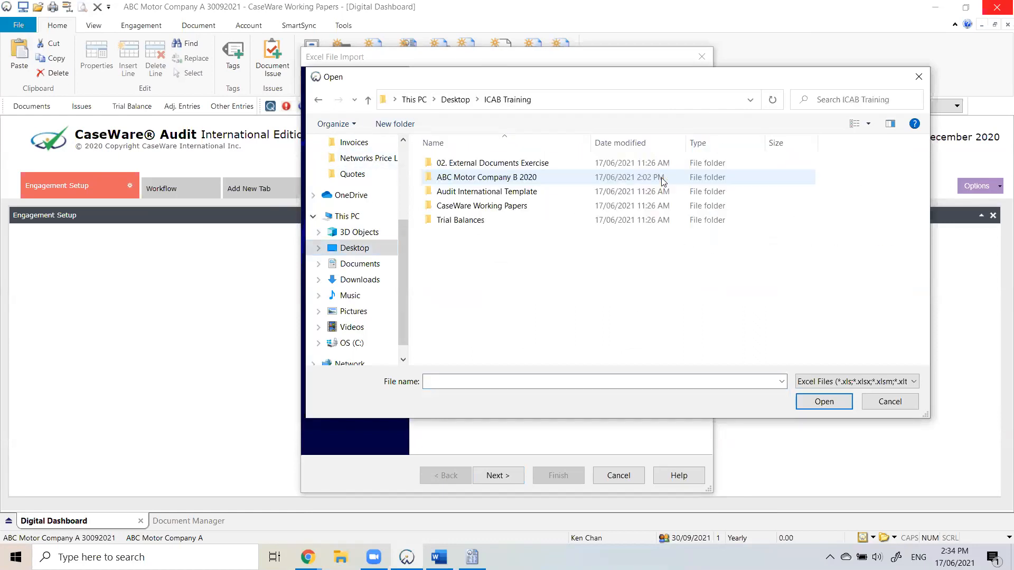
double_click(474, 221)
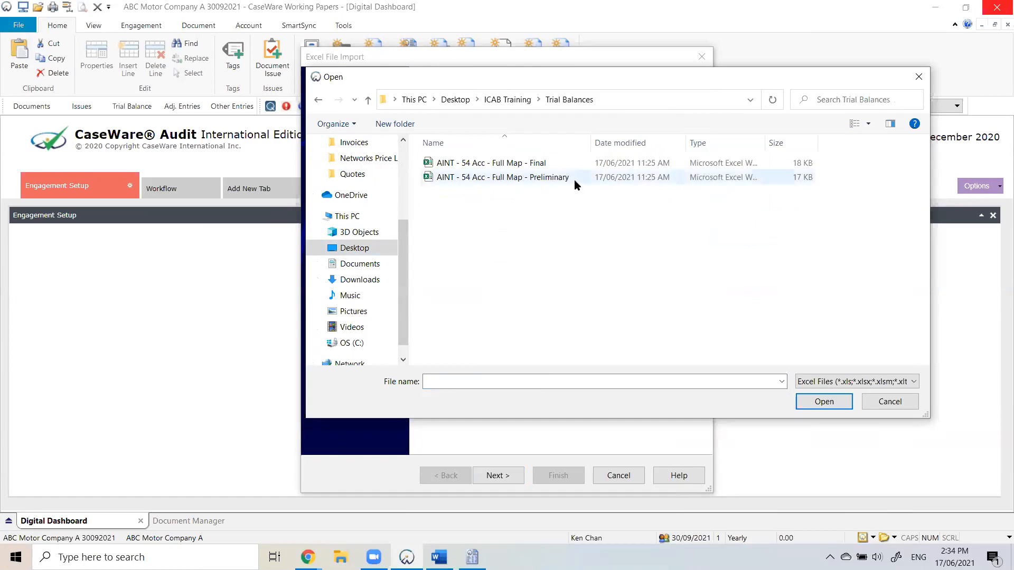
left_click(574, 181)
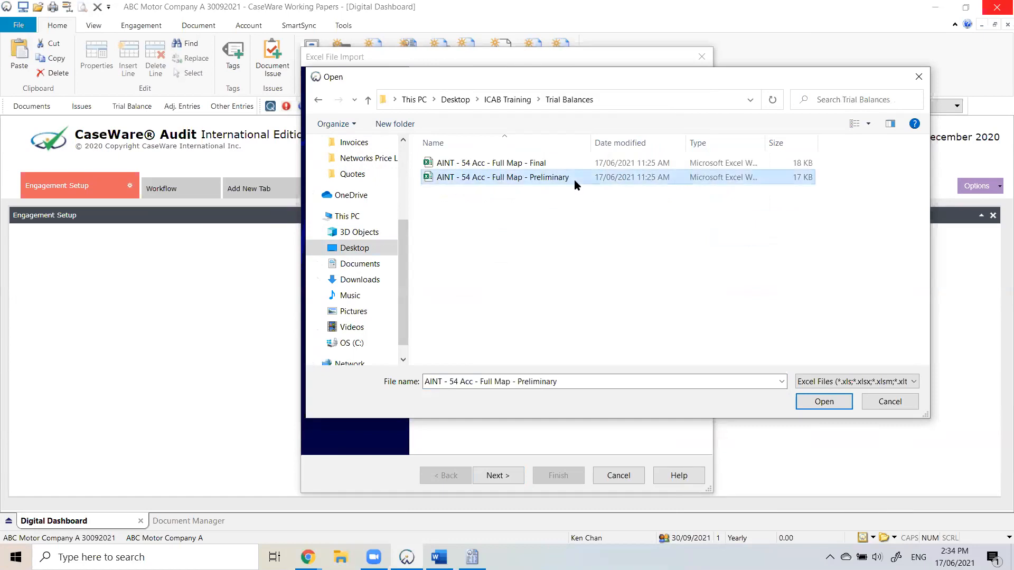
double_click(575, 179)
left_click(613, 287)
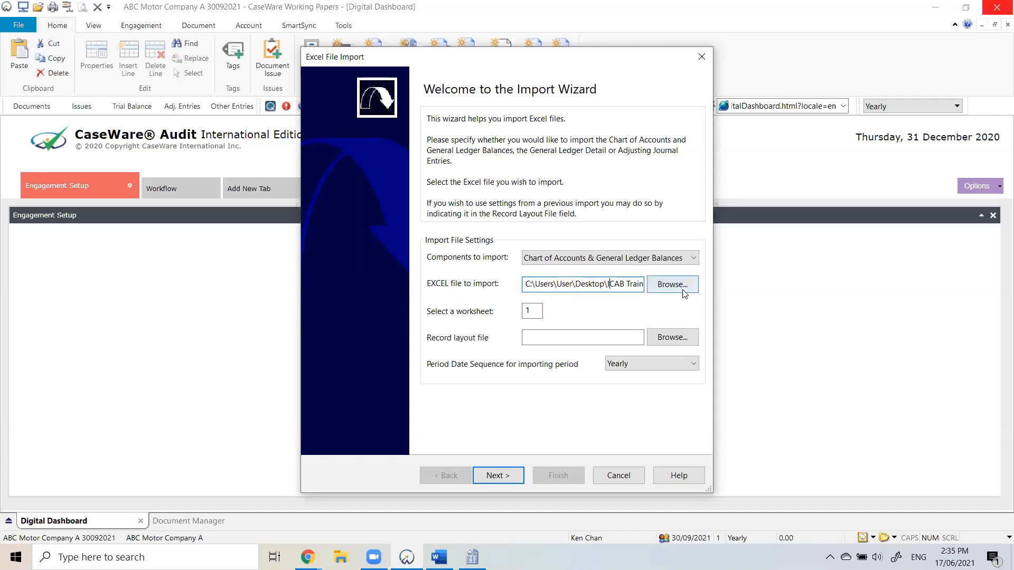
Keep worksheet 1 and the Yearly period date sequence, and continue to the data properties page of the import wizard.
double_click(528, 311)
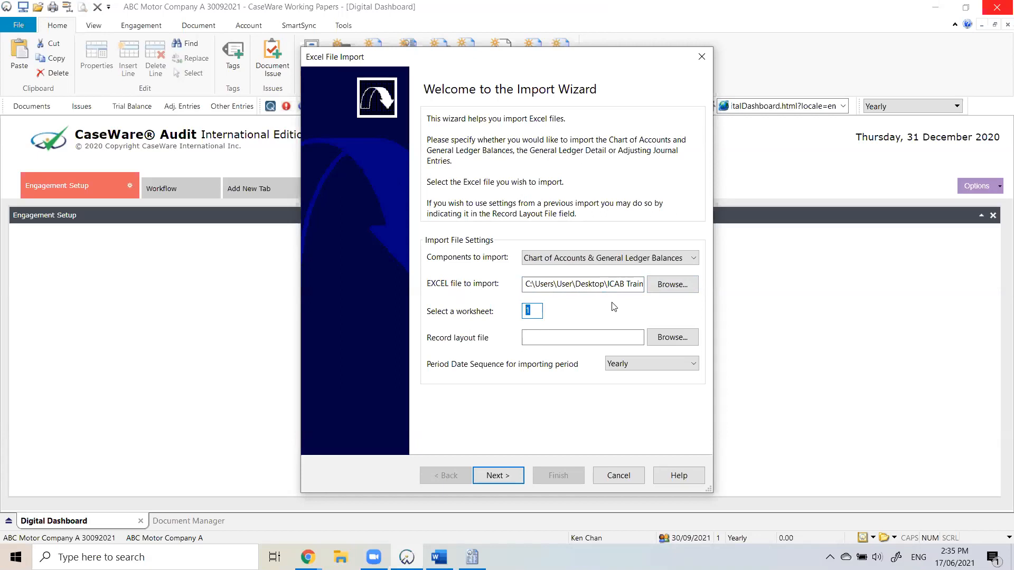
left_click(533, 312)
left_click(662, 368)
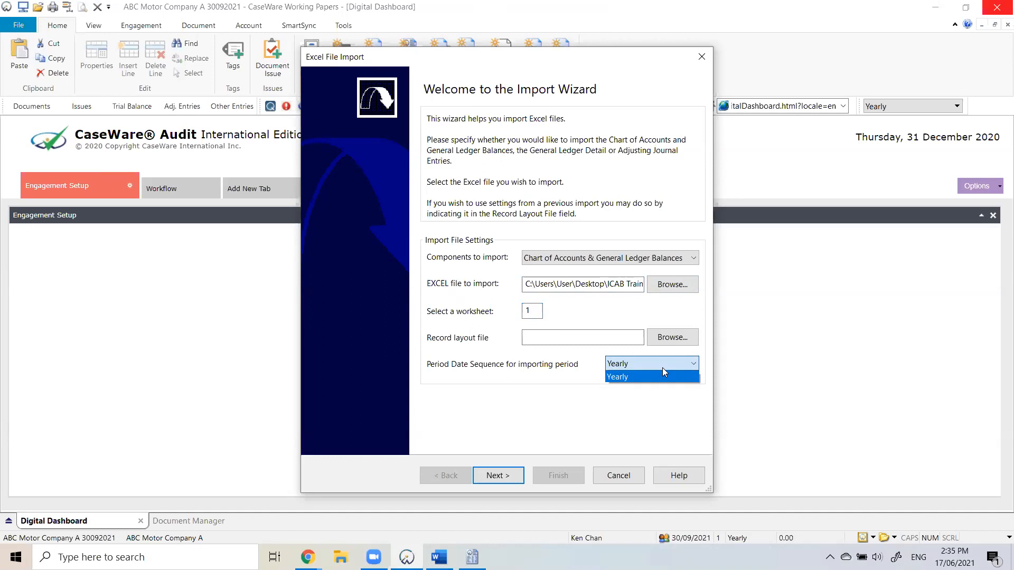
left_click(662, 368)
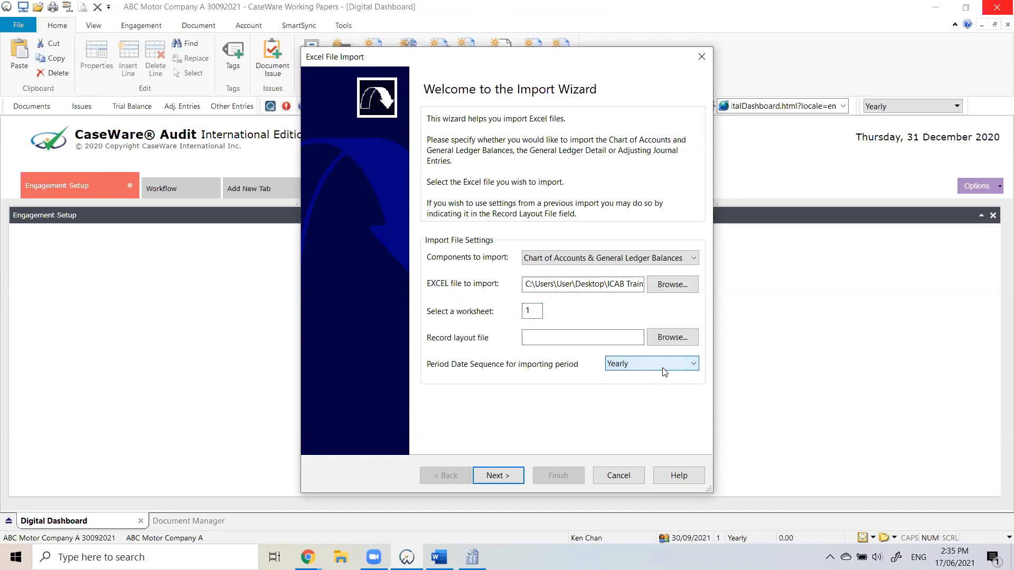
left_click(488, 478)
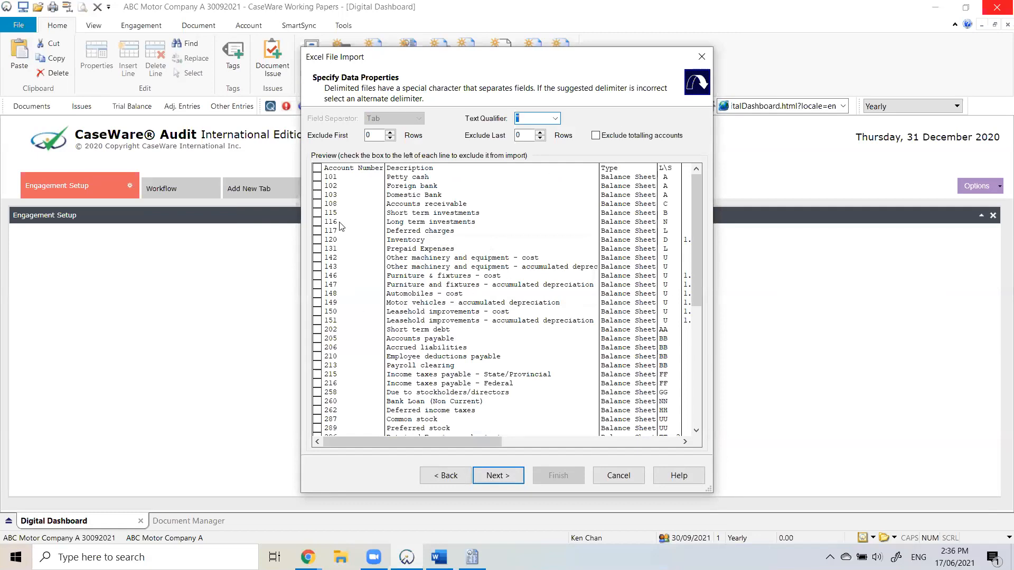
Open the AINT - 54 Acc - Full Map - Preliminary workbook from File Explorer's recent files and maximise it in Excel.
left_click(340, 557)
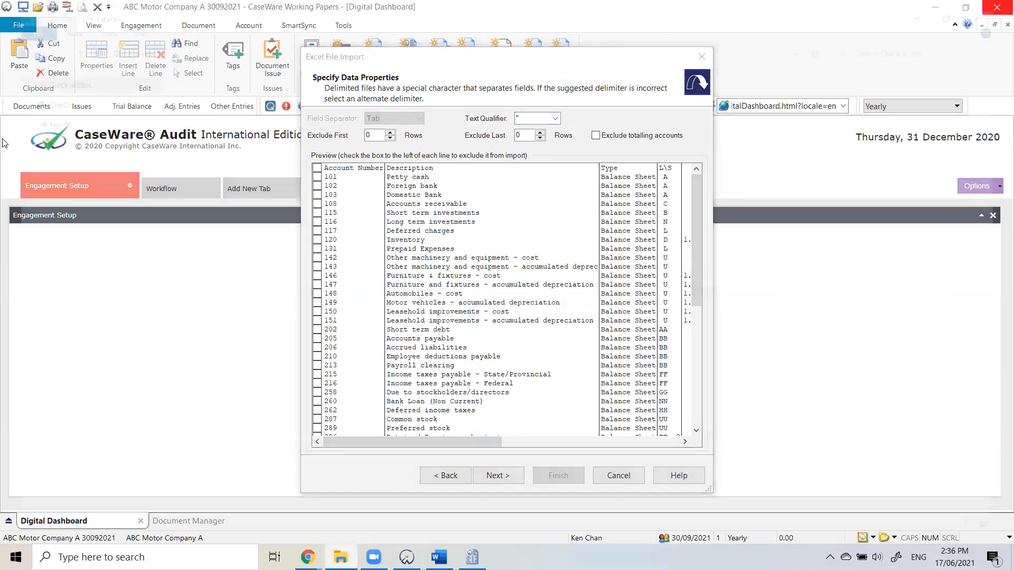
double_click(273, 203)
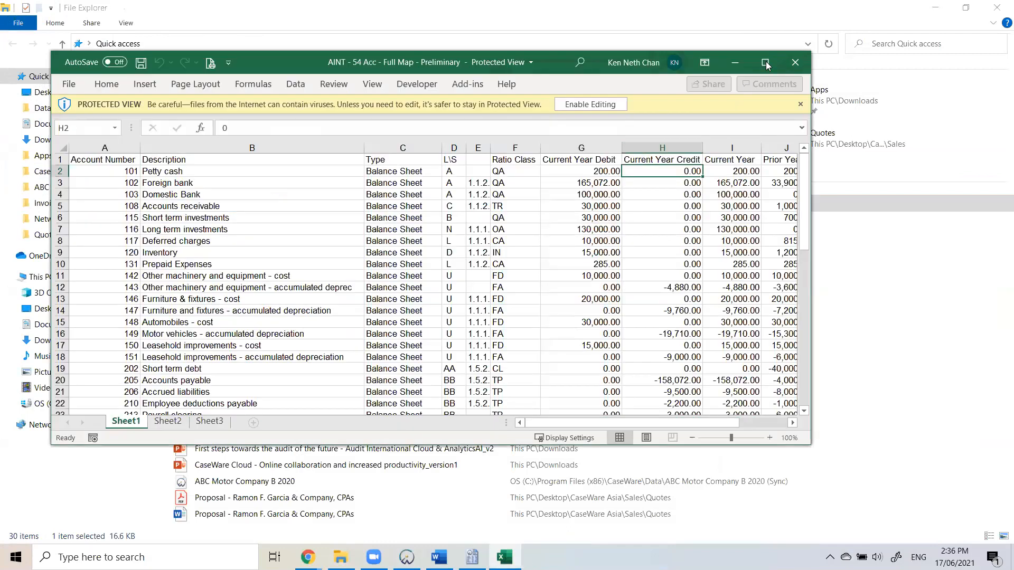
left_click(766, 63)
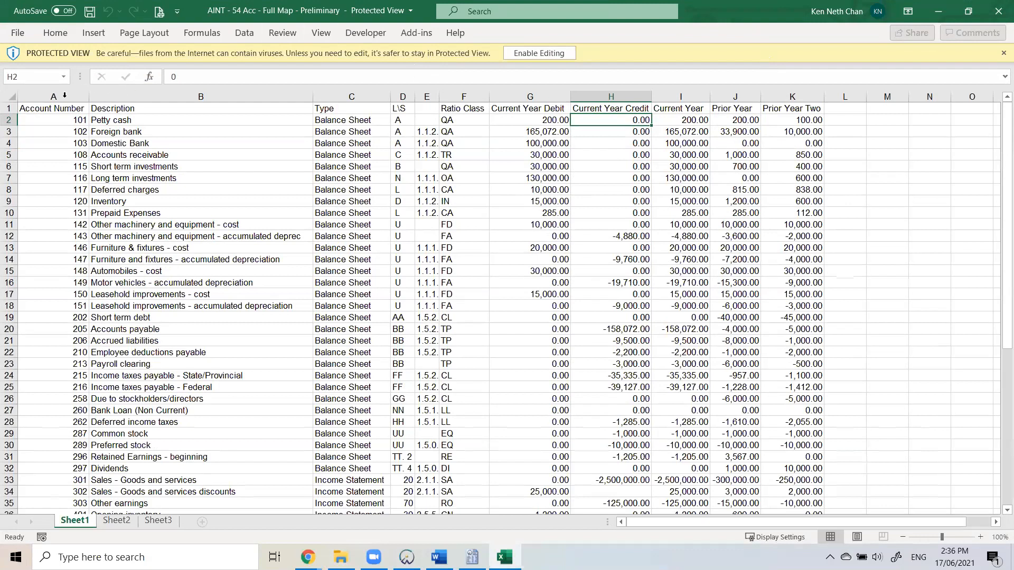
Examine the Description, Current Year Debit, Current Year Credit, Current Year, Prior Year and Prior Year Two columns of the trial balance.
left_click(155, 97)
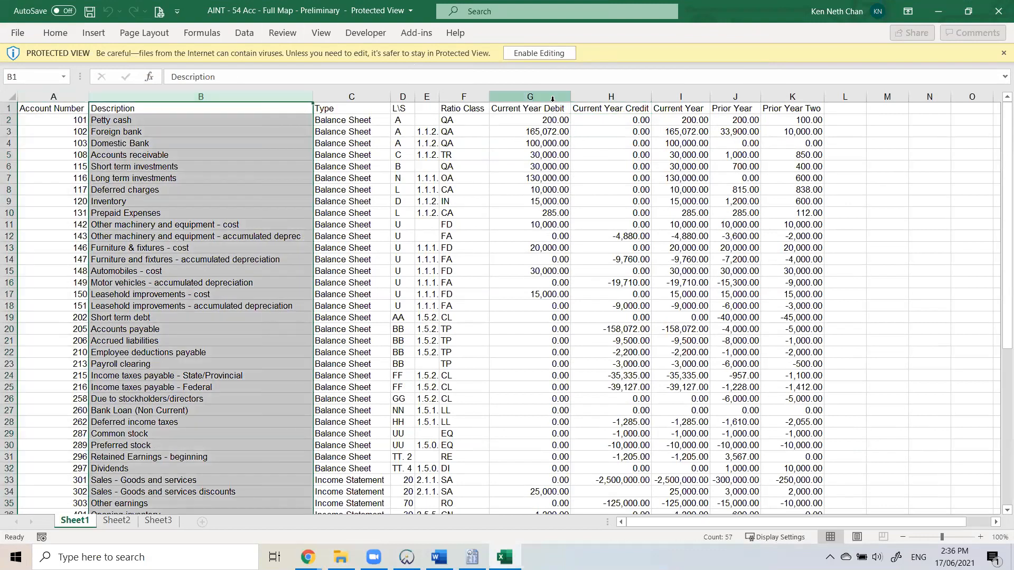
left_click(549, 97)
left_click(621, 97)
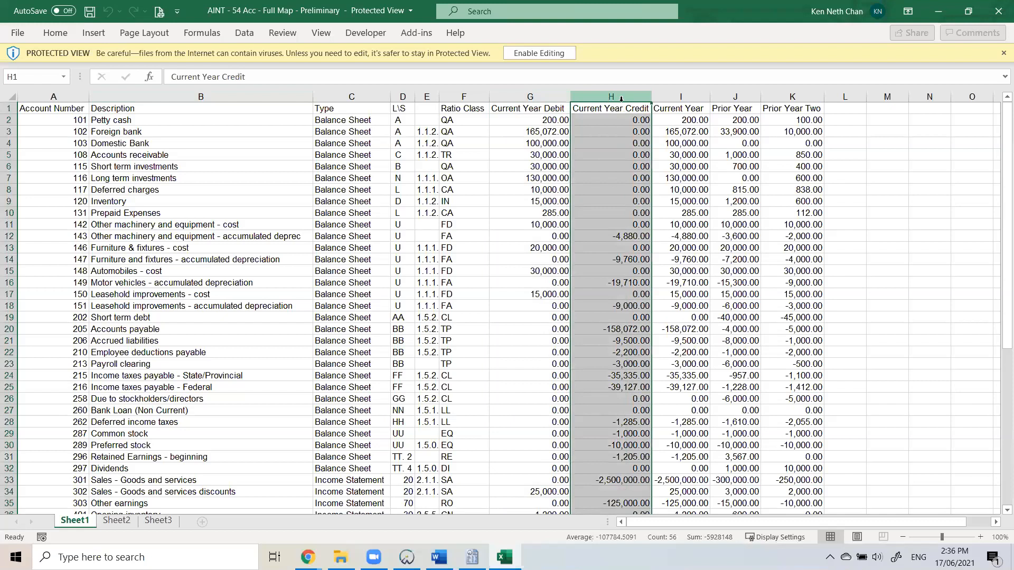
left_click(680, 97)
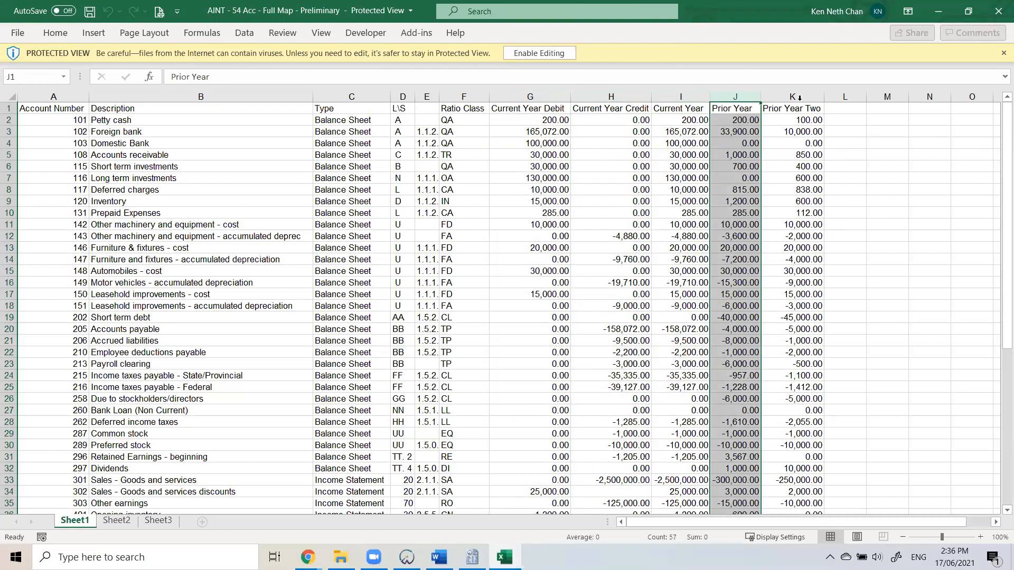
left_click(799, 97)
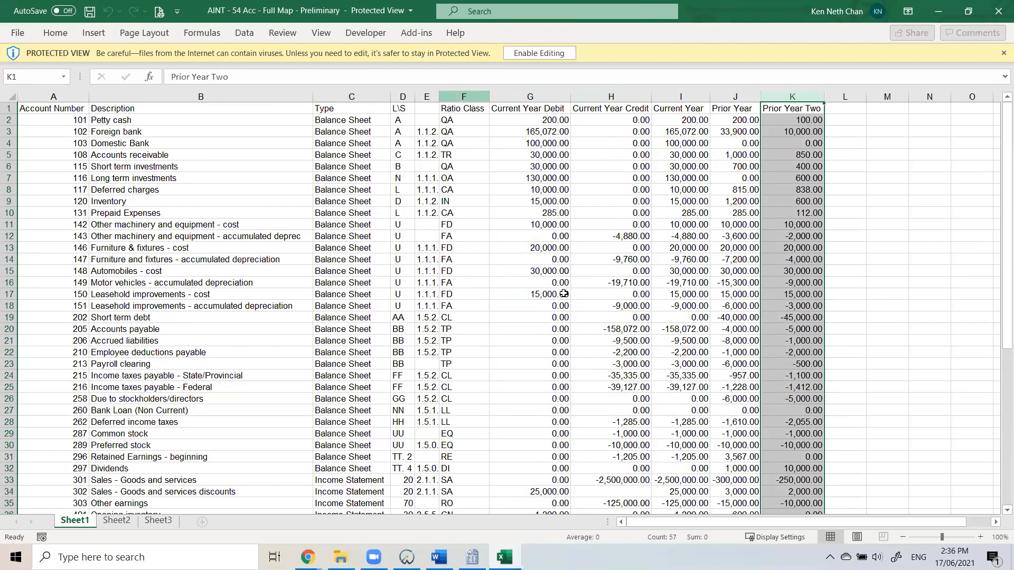
Return from Excel to the CaseWare import wizard and exclude the column-heading row of the trial balance from the import.
left_click(938, 15)
left_click(940, 16)
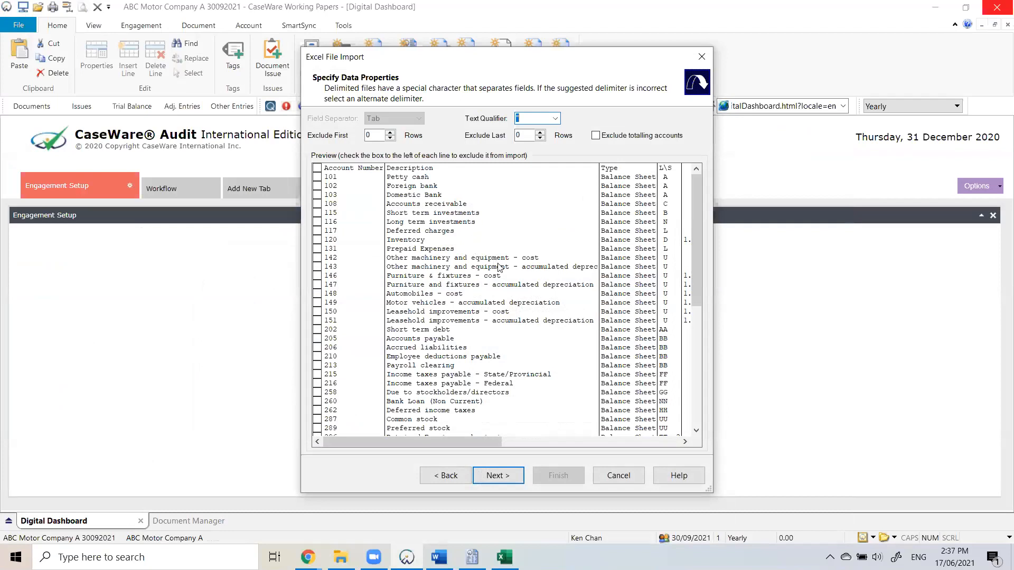
left_click(317, 168)
Exclude the Total row at the end of the trial balance from the import and continue to the field details page.
left_click(695, 188)
left_click_drag(695, 189, 695, 214)
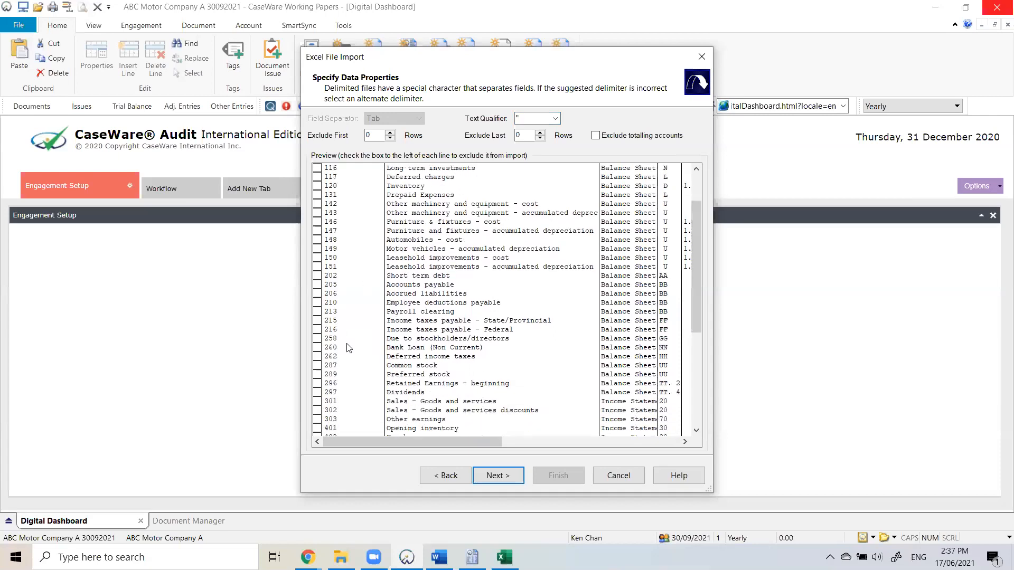
left_click_drag(699, 242, 703, 352)
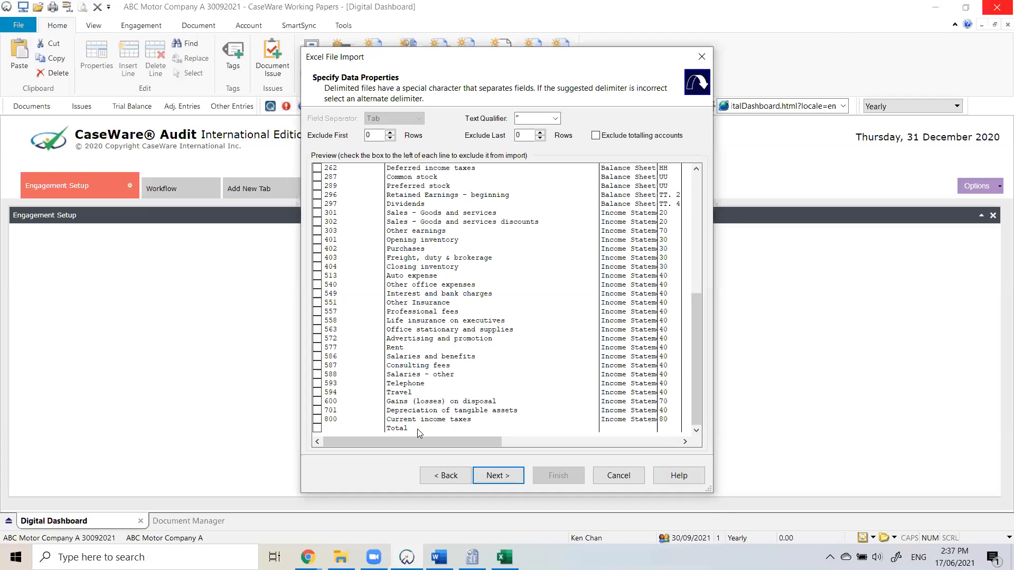
scroll(421, 442, "right", 3)
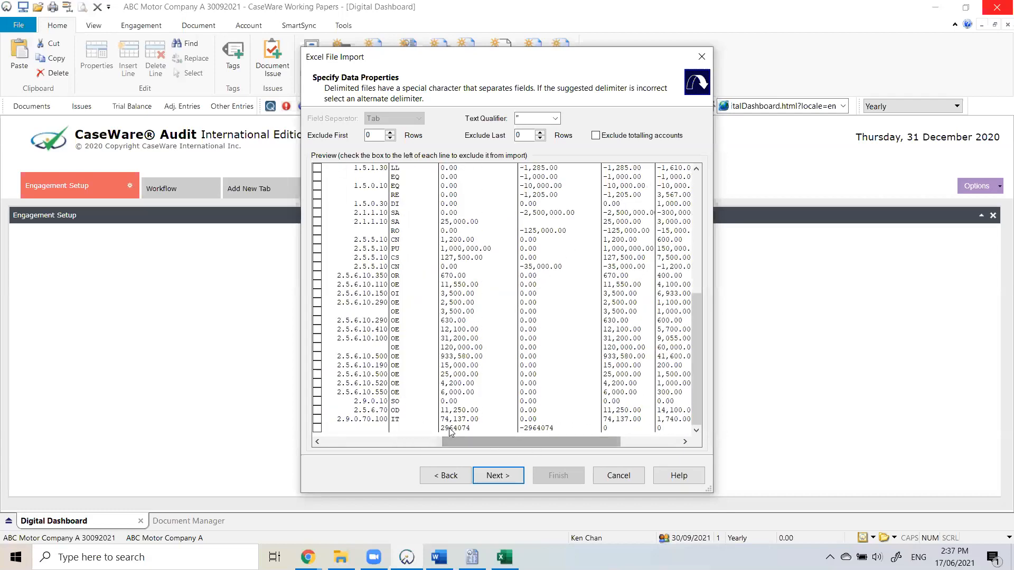
left_click_drag(580, 444, 319, 434)
left_click(317, 428)
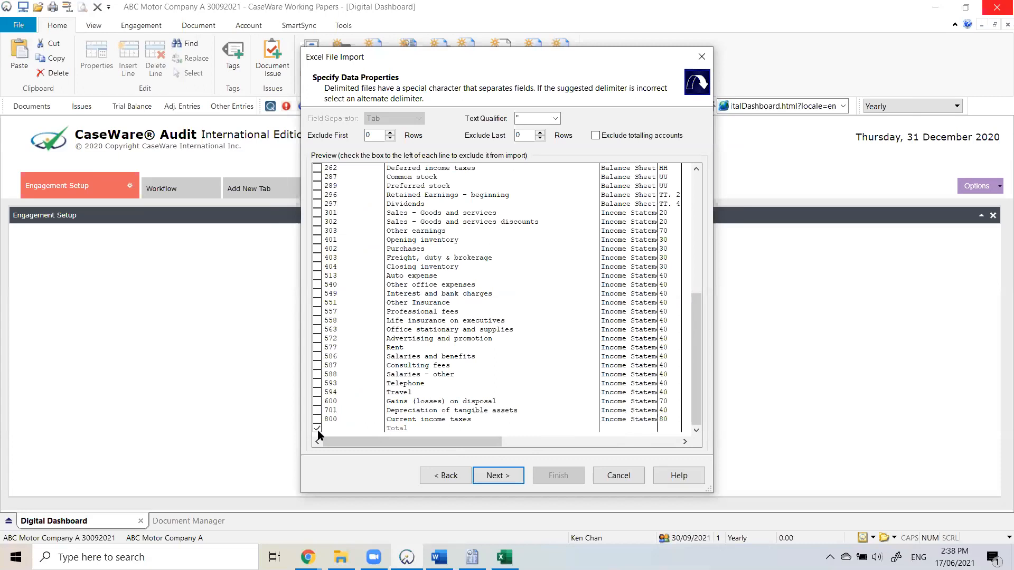
left_click(498, 475)
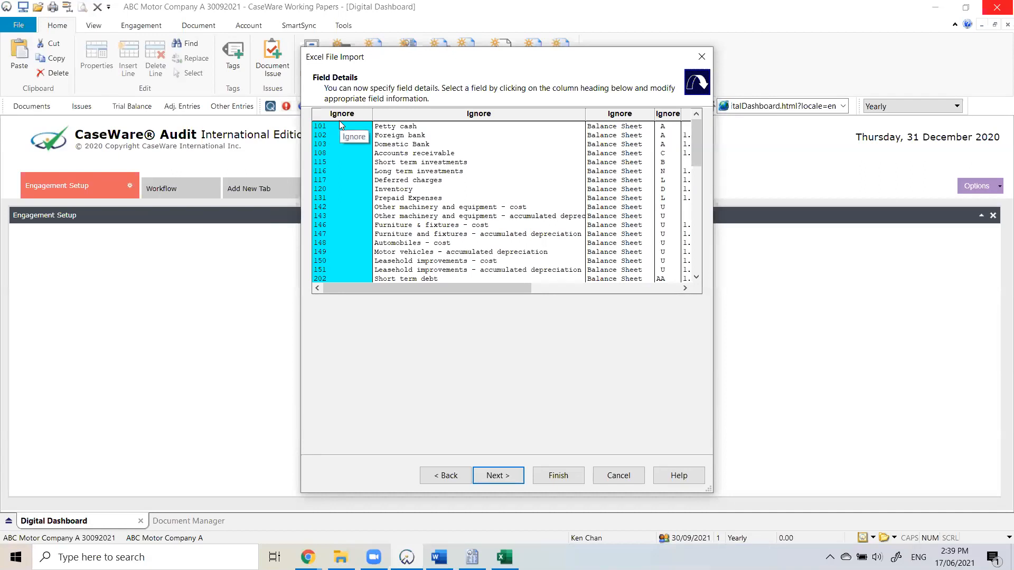
Map the column of account codes to Account Number and the column of account names to Account Description.
left_click(352, 114)
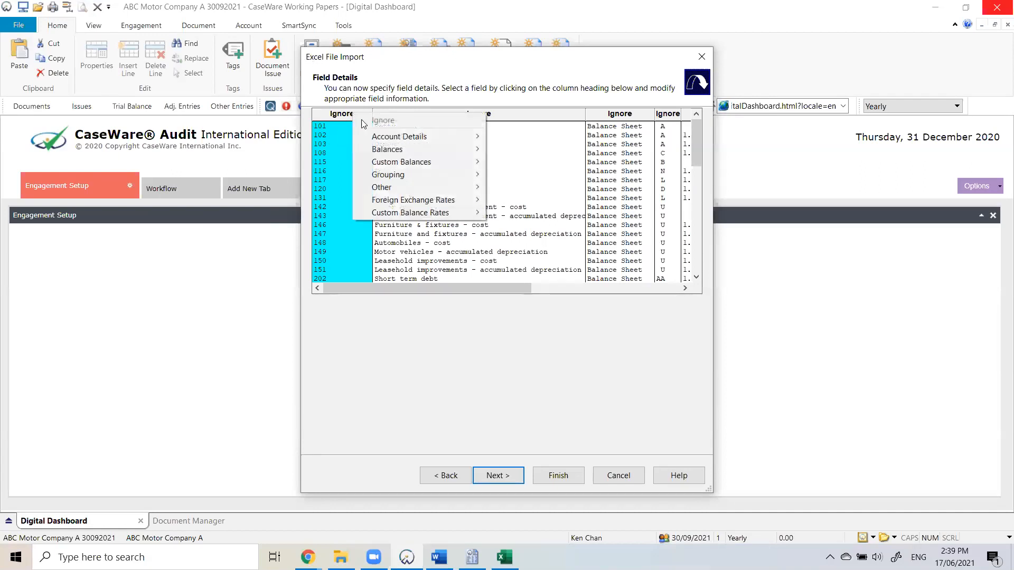
mouse_move(408, 138)
left_click(528, 138)
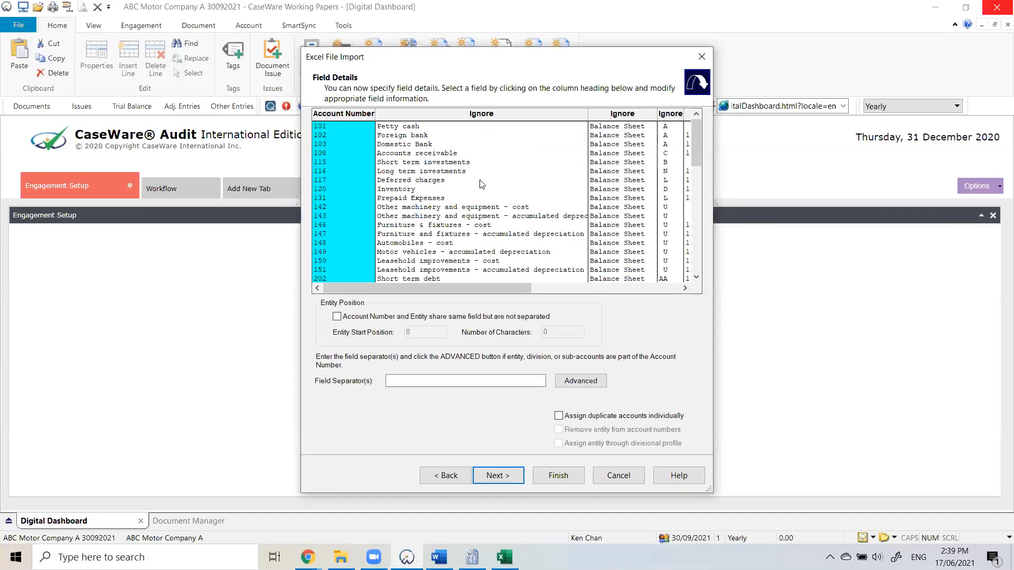
left_click(500, 121)
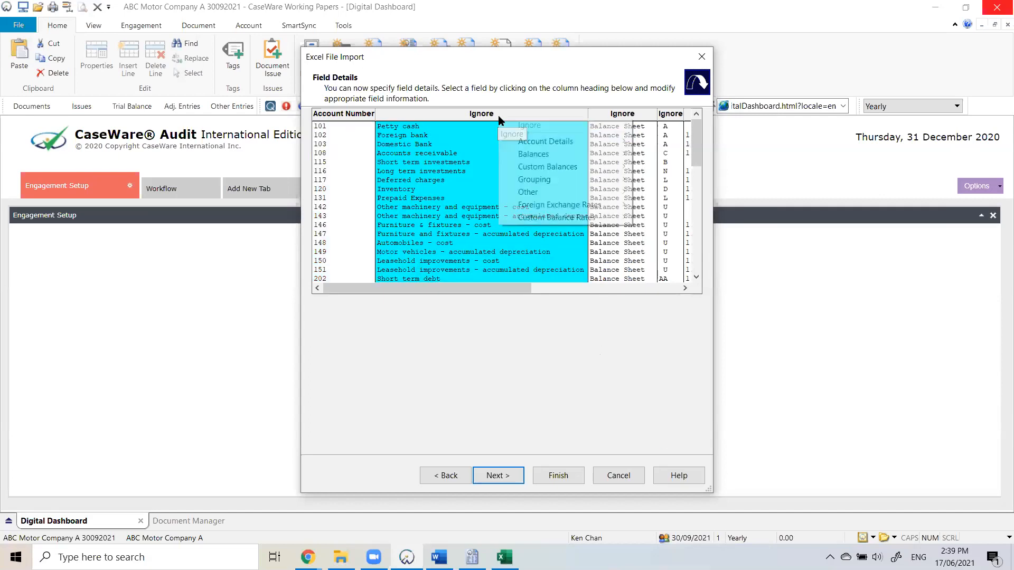
mouse_move(550, 141)
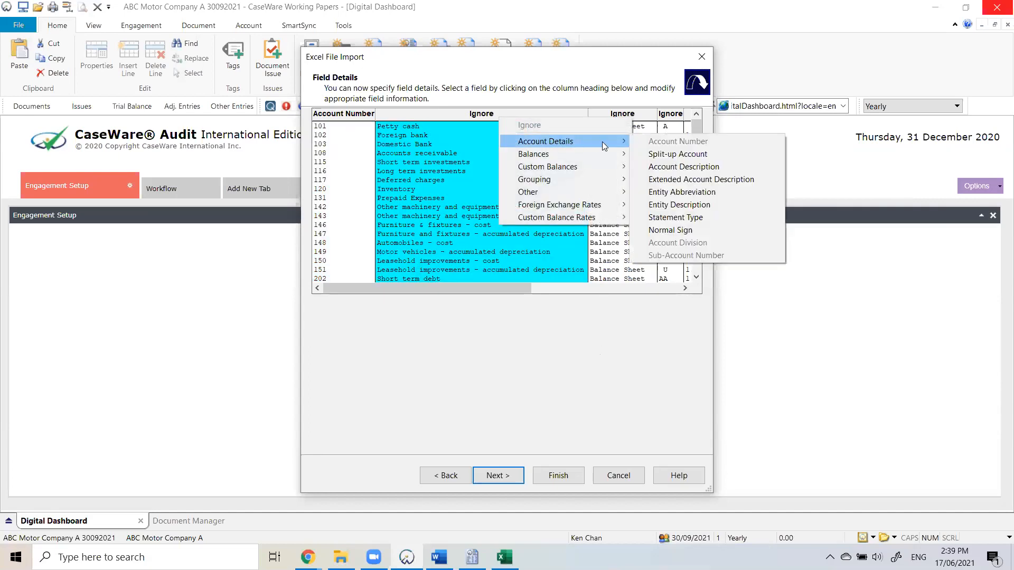
left_click(673, 167)
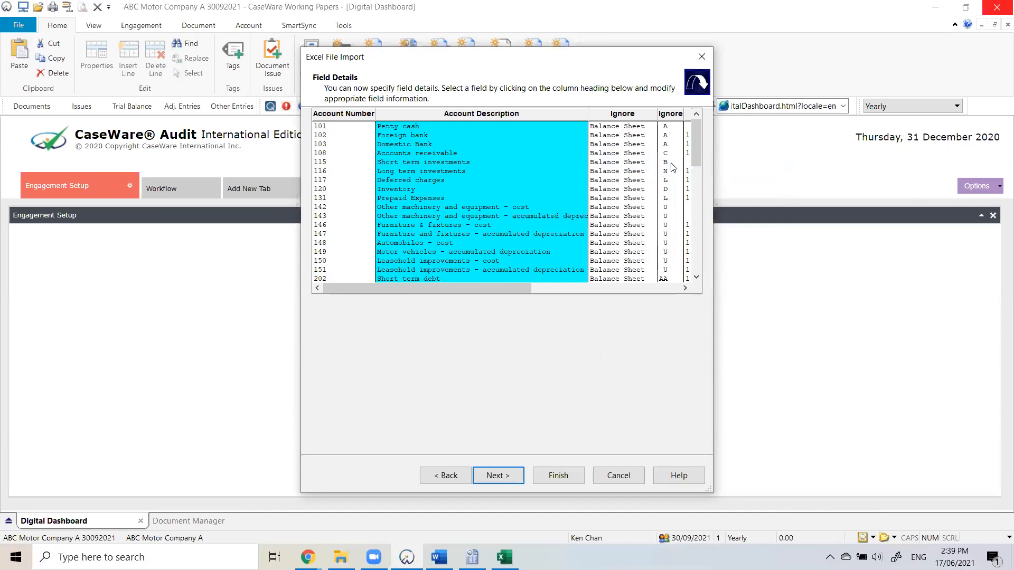
Examine the remaining unmapped columns of the field details preview, through to the current and prior year balances.
left_click_drag(376, 290, 356, 160)
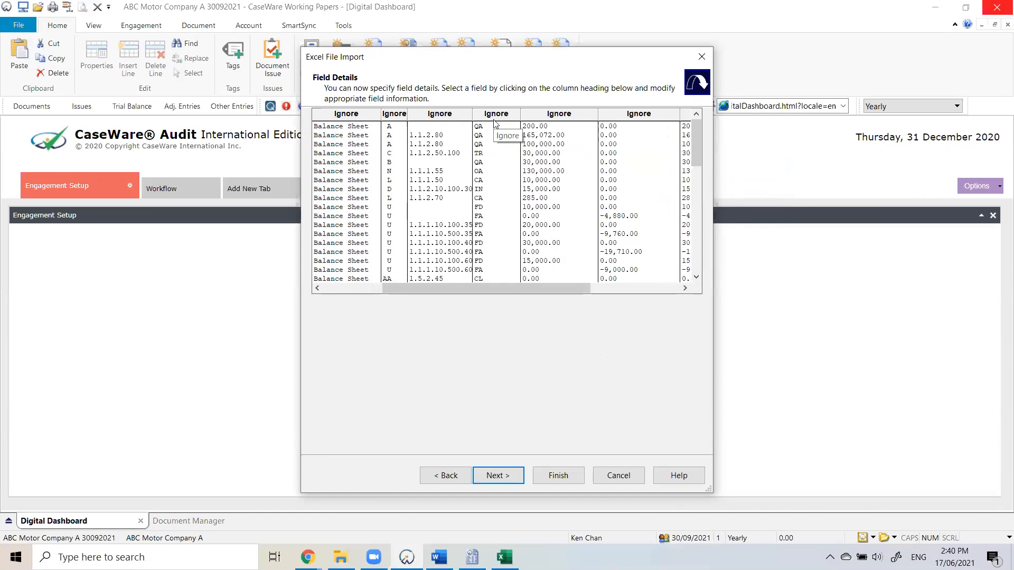
left_click_drag(474, 289, 535, 295)
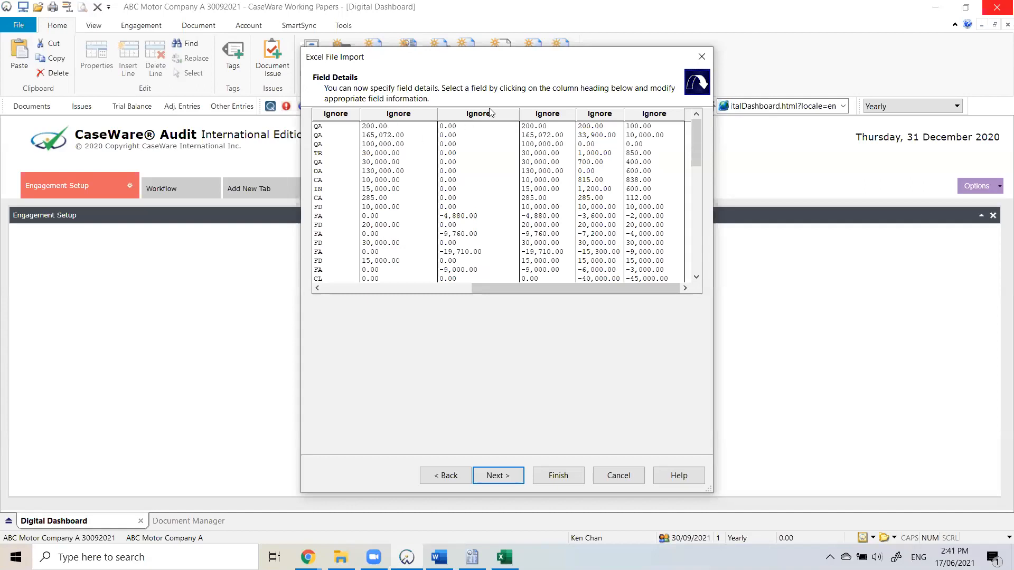
Map the debit amounts column, just after the account type codes, to the current year opening balance and mark it as a debit field.
left_click(416, 116)
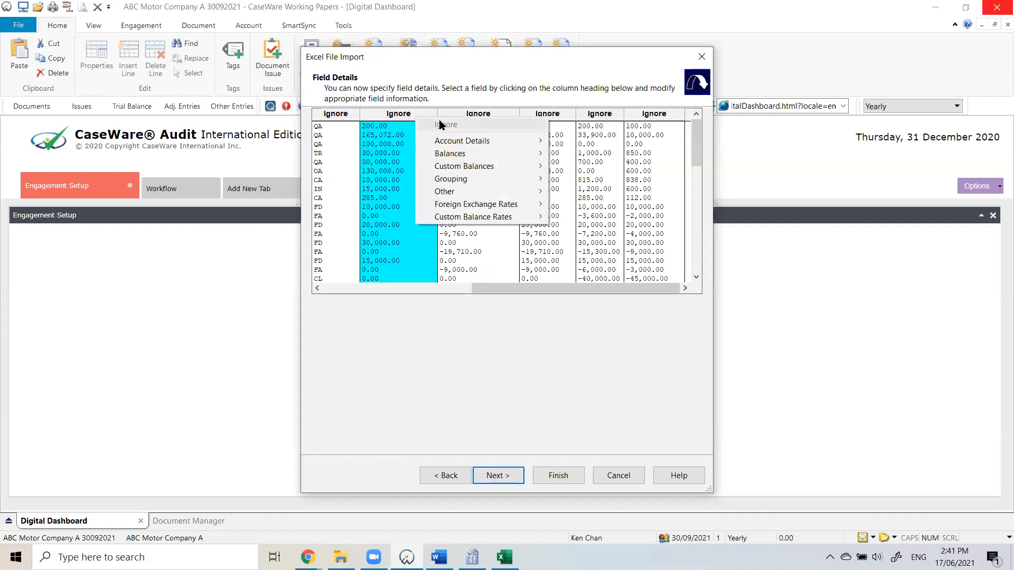
mouse_move(462, 157)
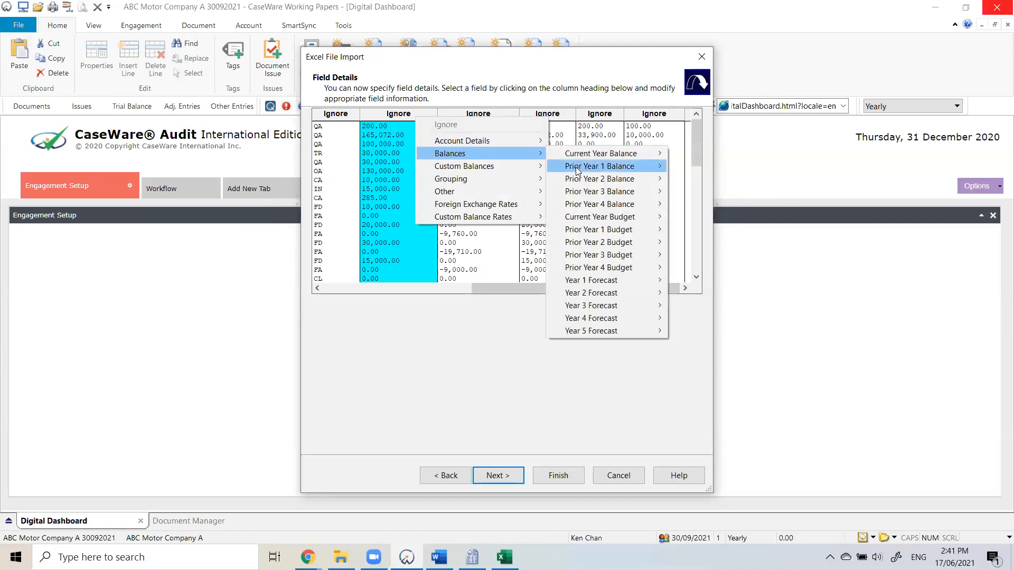
mouse_move(601, 157)
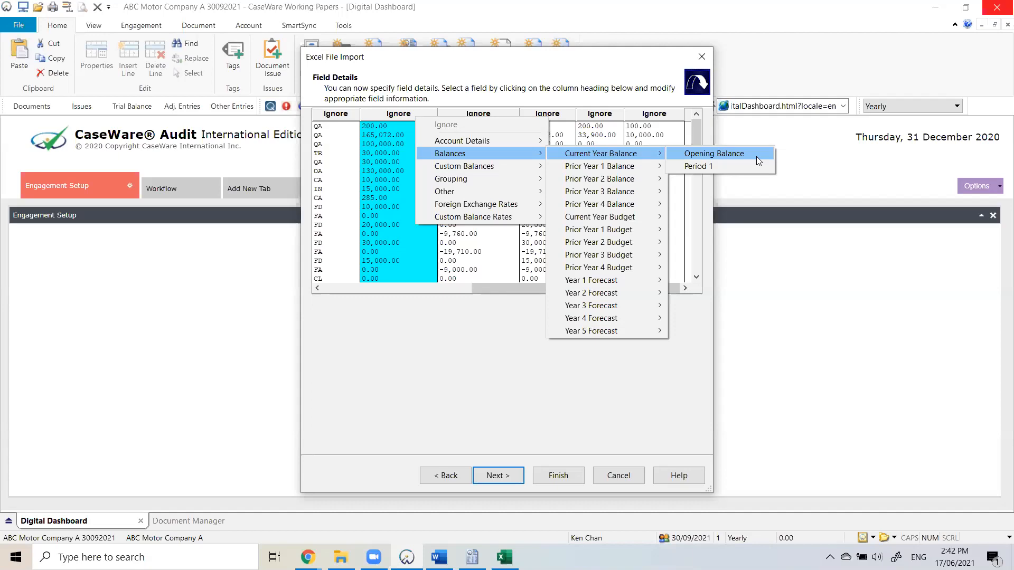
left_click(756, 155)
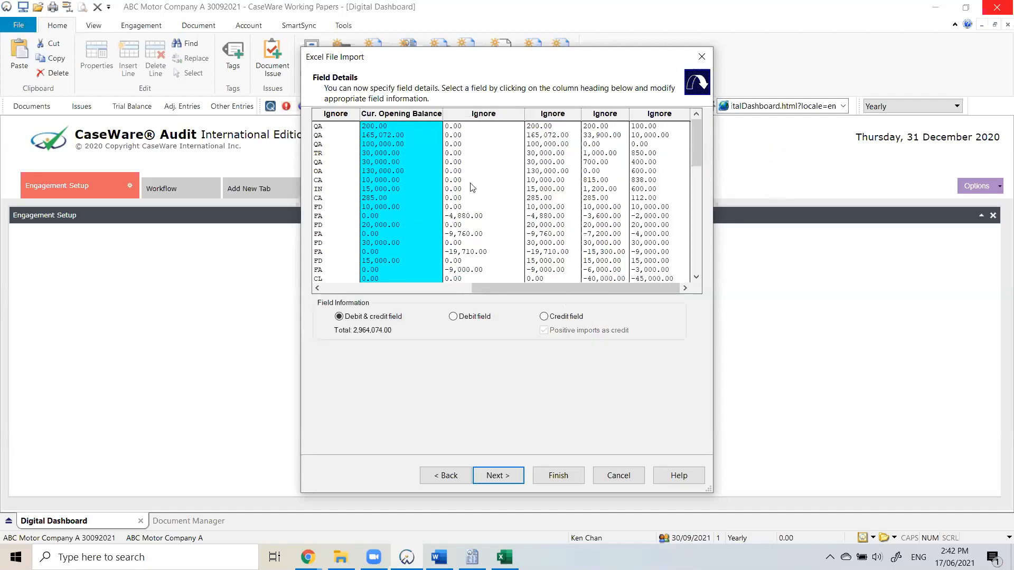
left_click(409, 118)
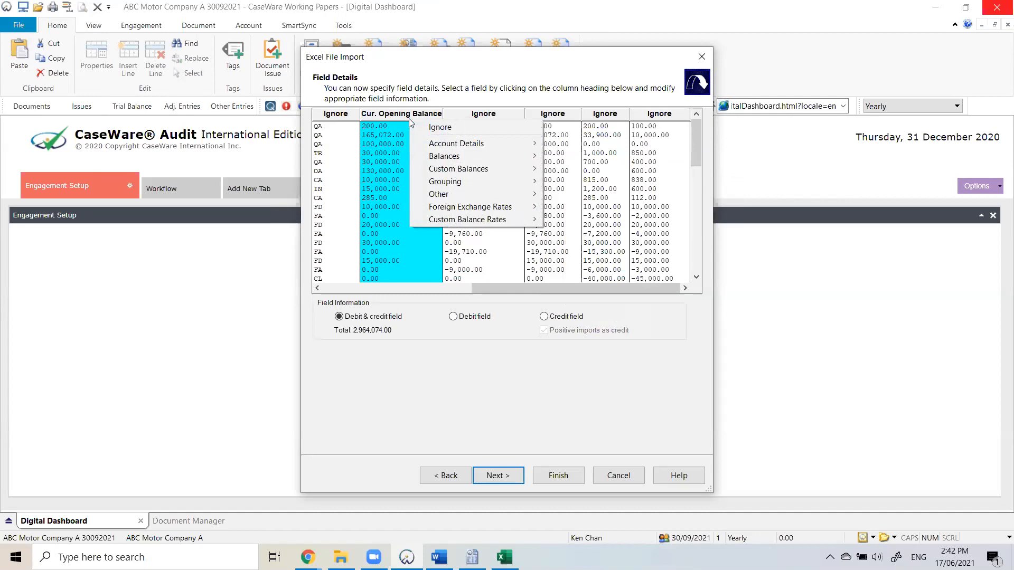
mouse_move(449, 156)
mouse_move(596, 156)
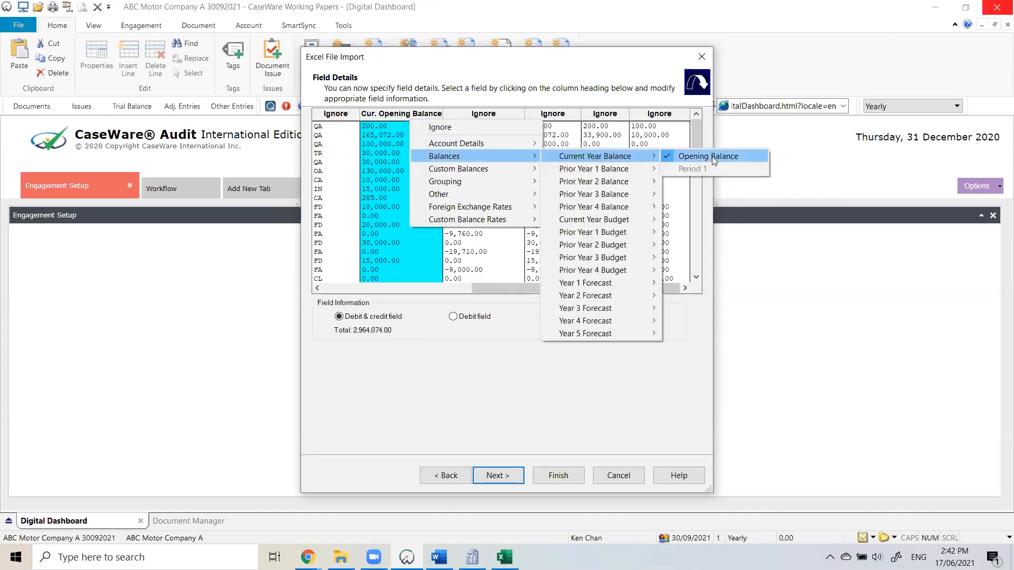
left_click(489, 403)
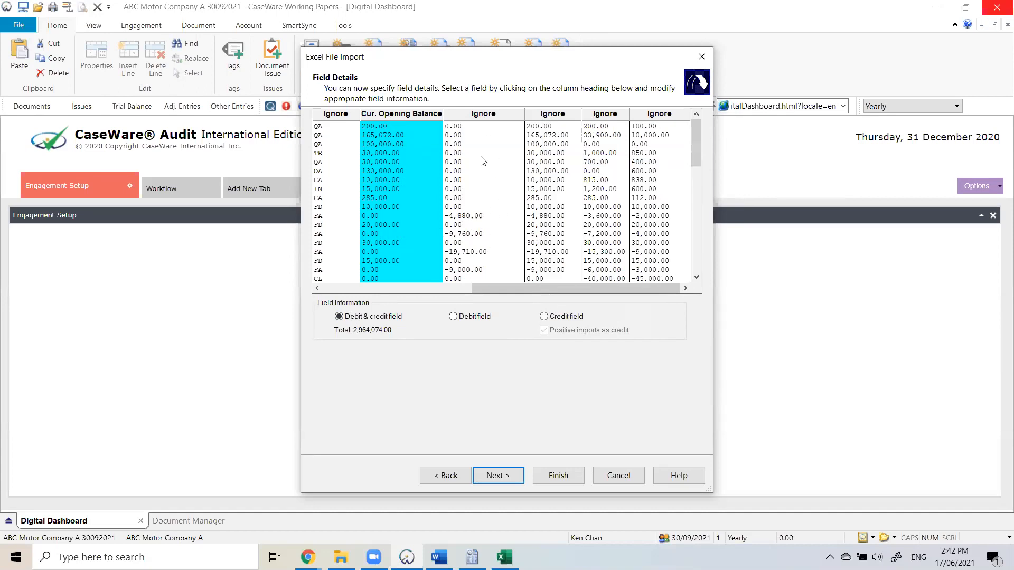
left_click(455, 319)
Map the adjacent credit amounts column to the current year opening balance and mark it as a credit field.
left_click(491, 116)
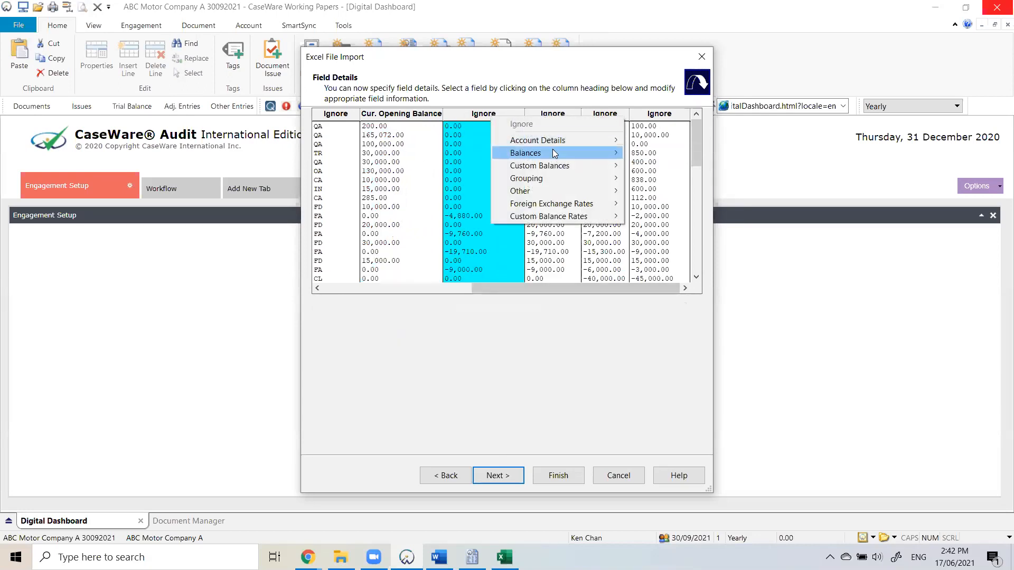
mouse_move(552, 150)
mouse_move(650, 158)
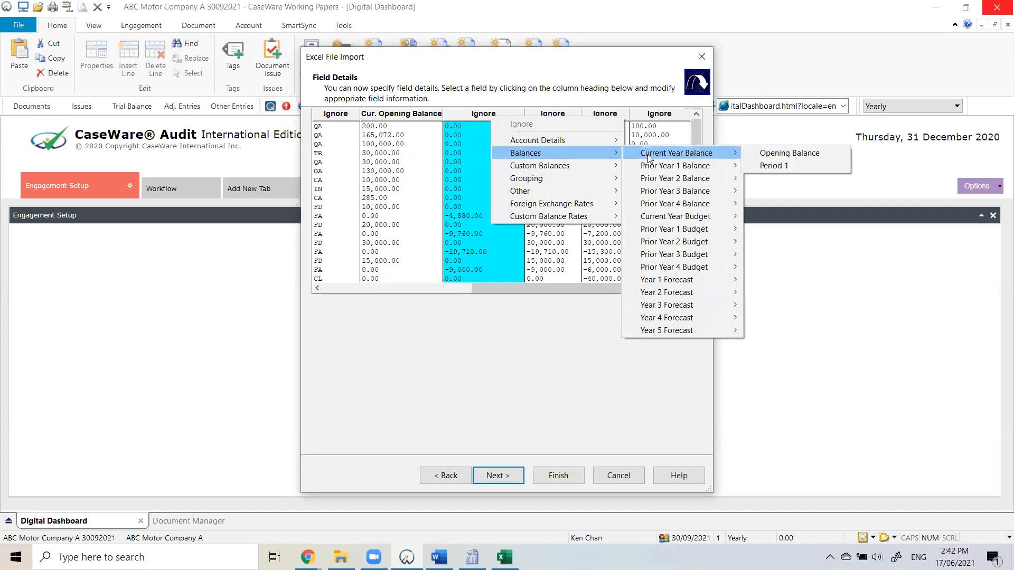
left_click(818, 157)
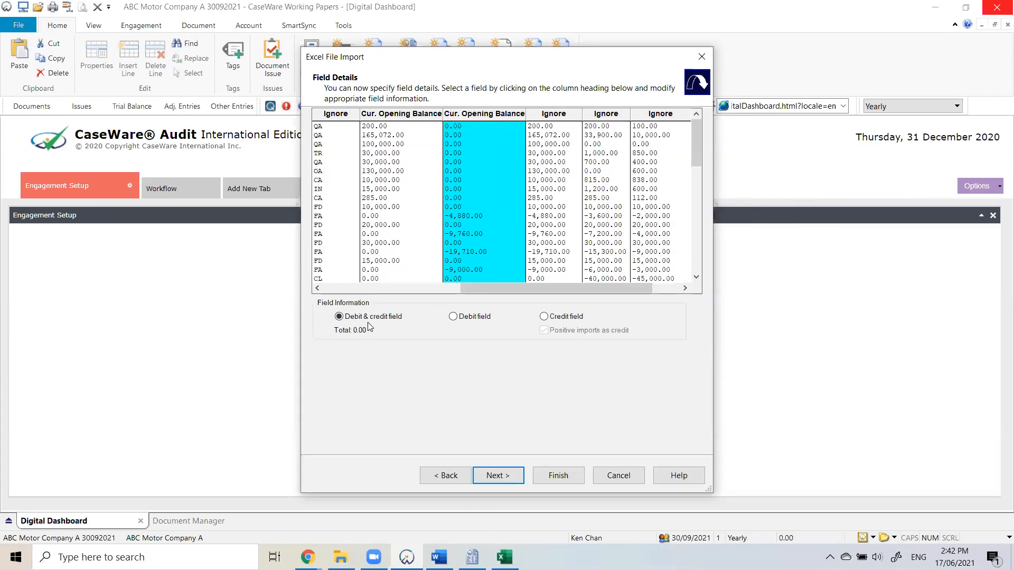
left_click(544, 317)
Reset the separate debit and credit amount columns to Ignore.
left_click(405, 125)
left_click(420, 131)
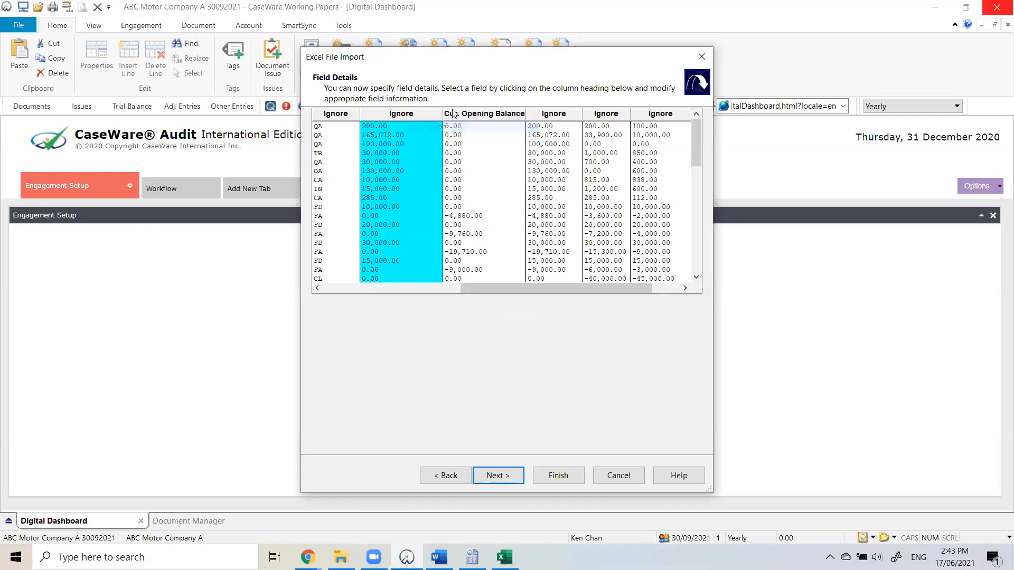
left_click(460, 118)
left_click(480, 121)
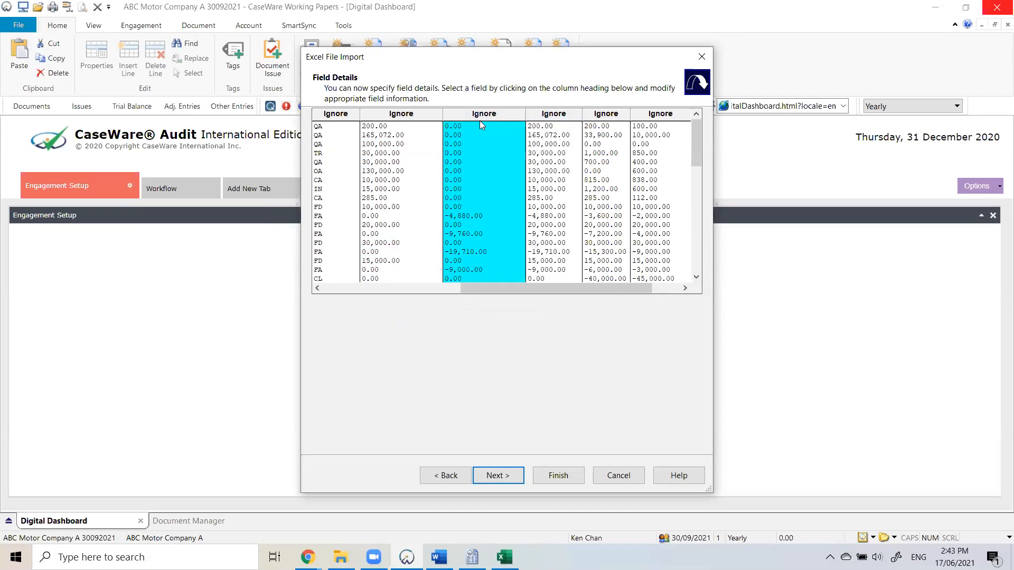
Map the net balance column following the credit amounts to the current year opening balance.
left_click(543, 119)
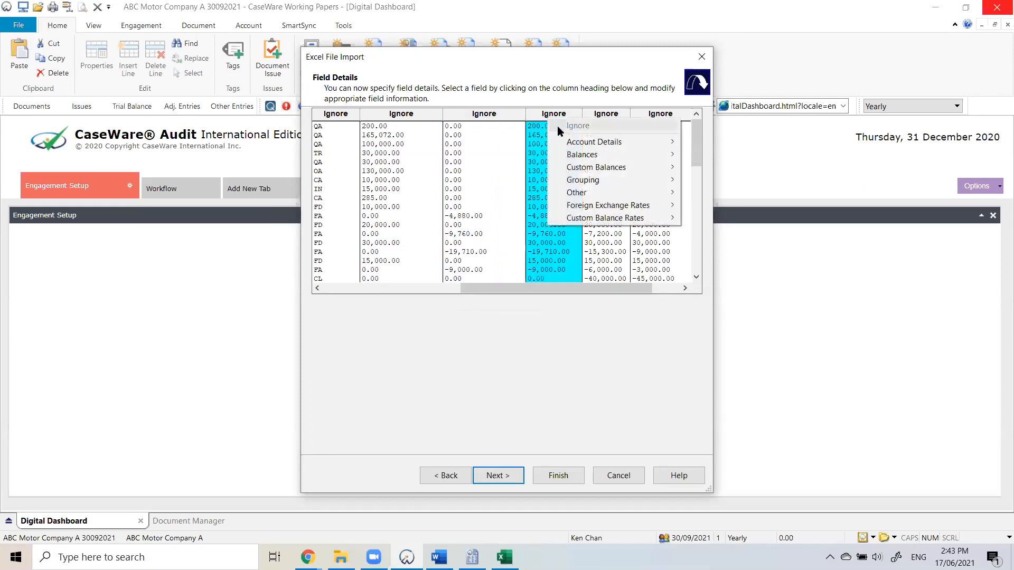
mouse_move(607, 154)
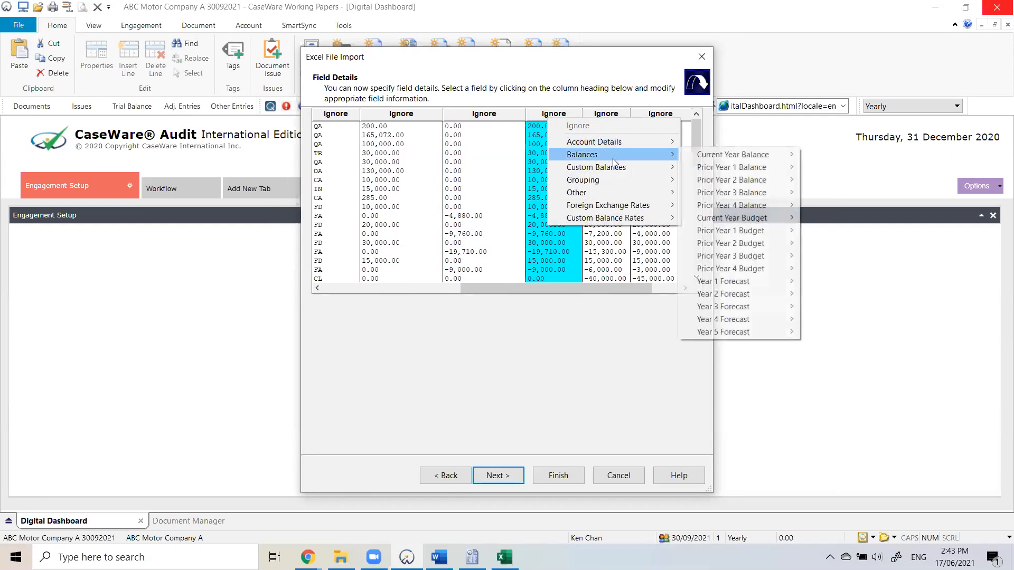
mouse_move(711, 156)
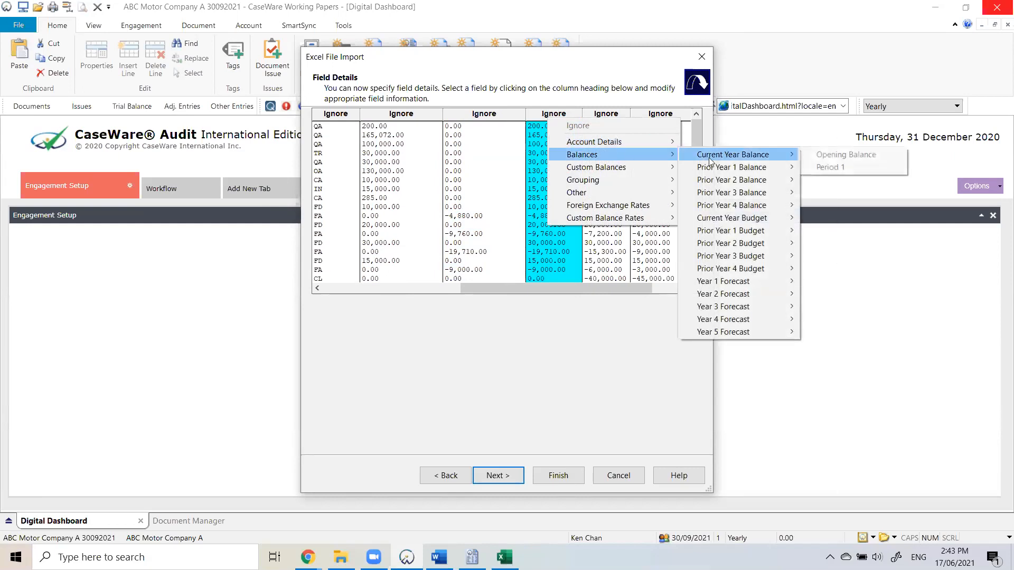
left_click(816, 155)
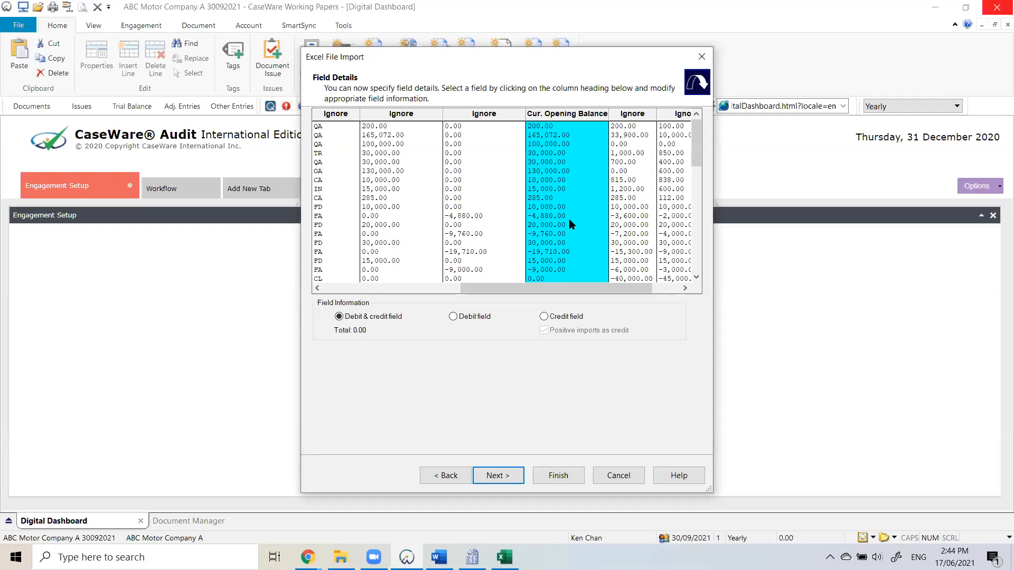
left_click_drag(533, 289, 589, 287)
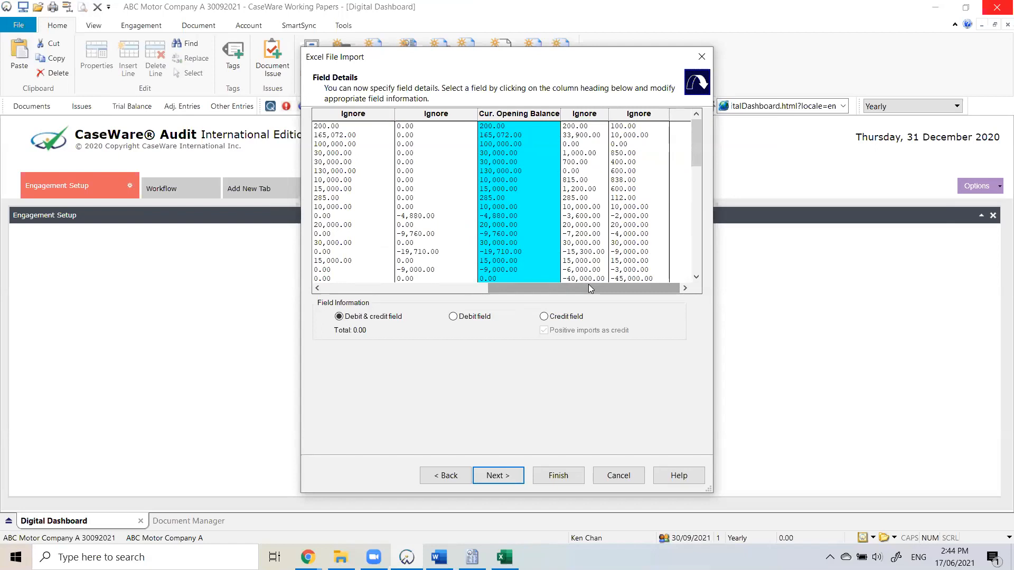
left_click(528, 119)
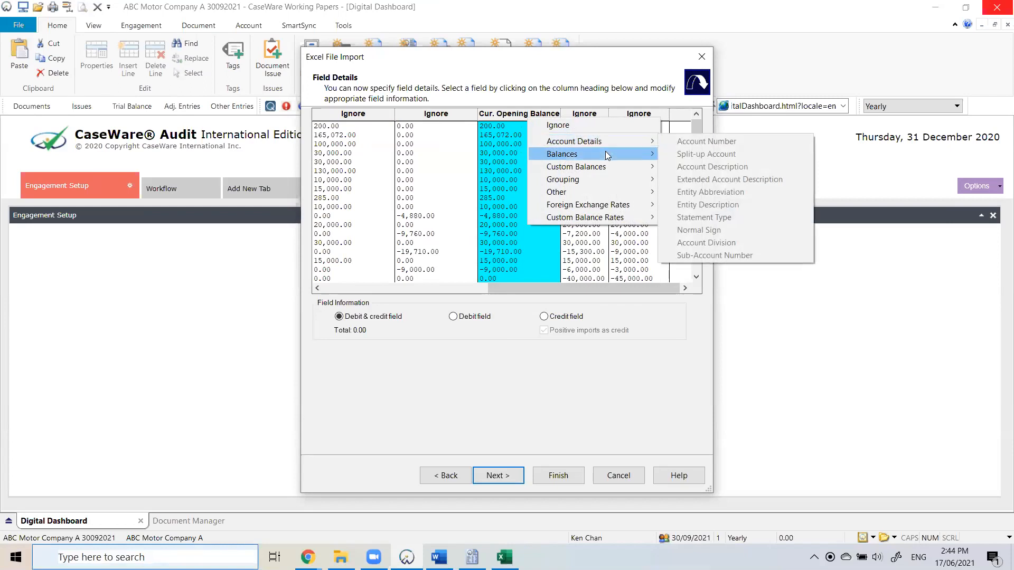
mouse_move(760, 155)
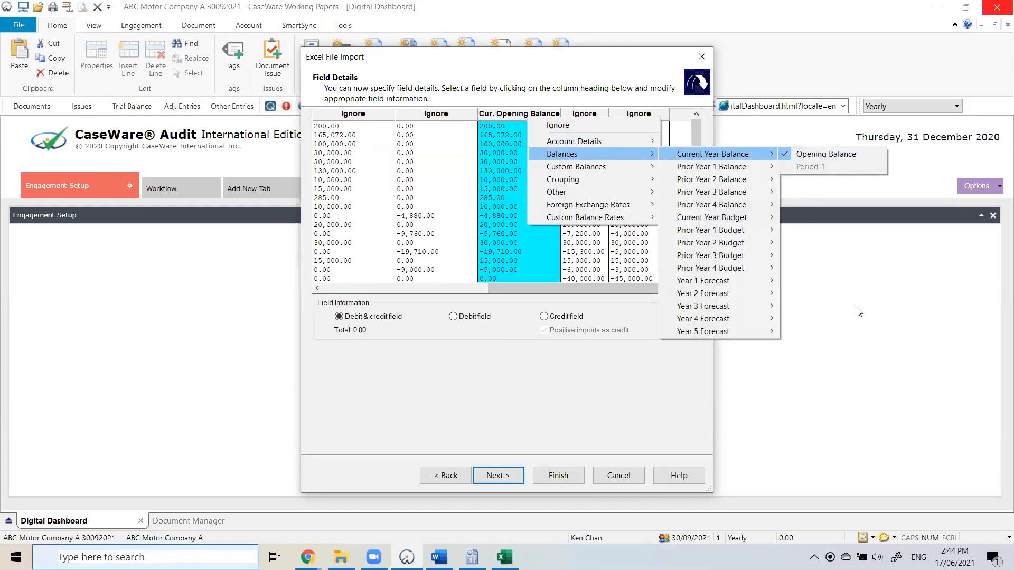
left_click(827, 316)
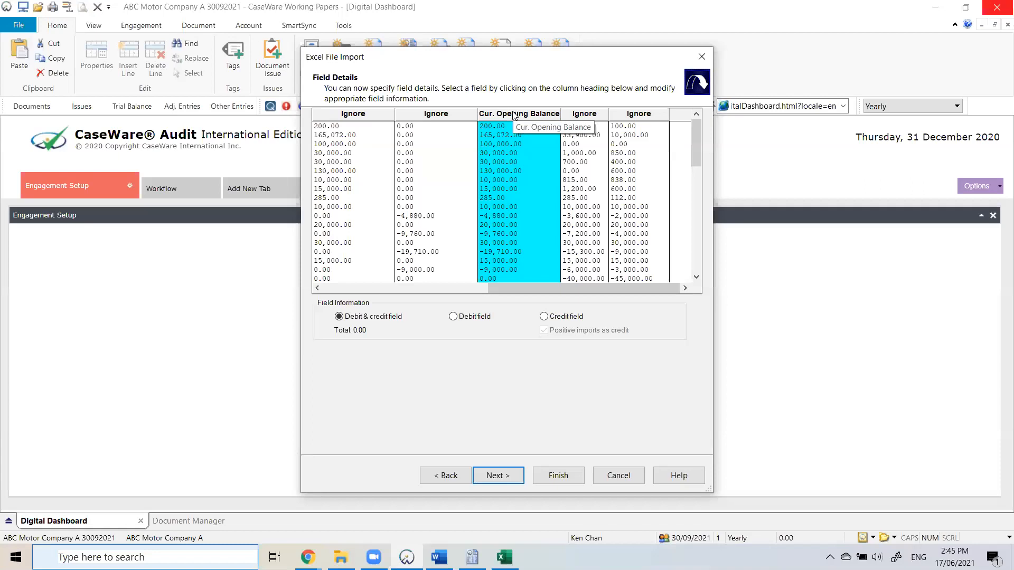
Map the column following the current year balance to the Prior Year 1 opening balance.
left_click(594, 117)
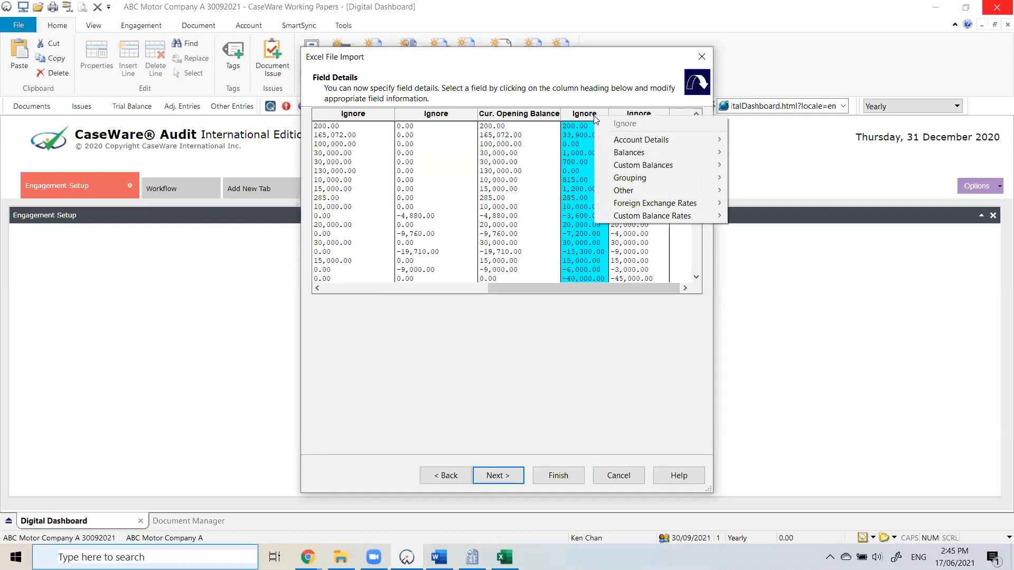
mouse_move(618, 153)
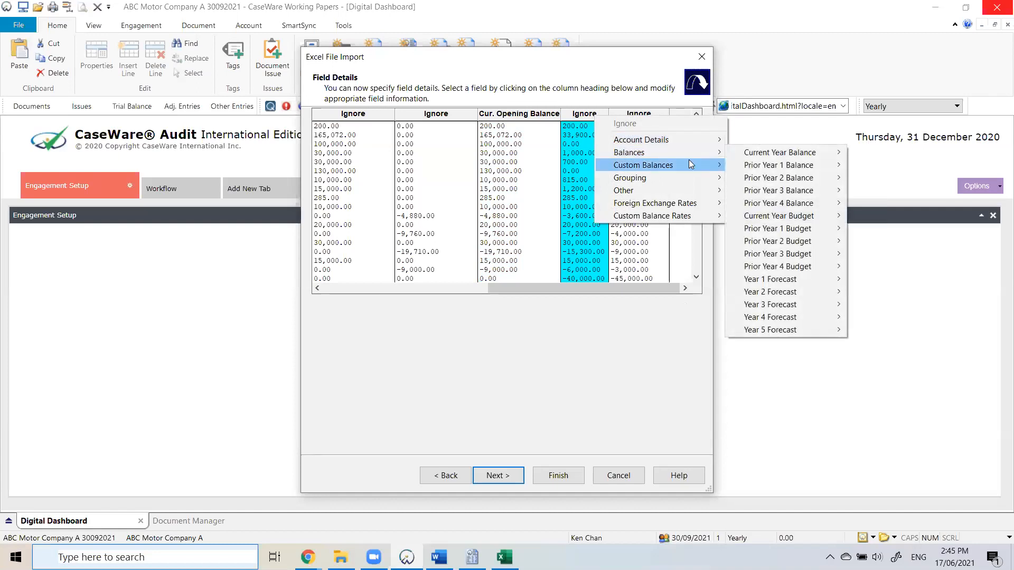
mouse_move(750, 170)
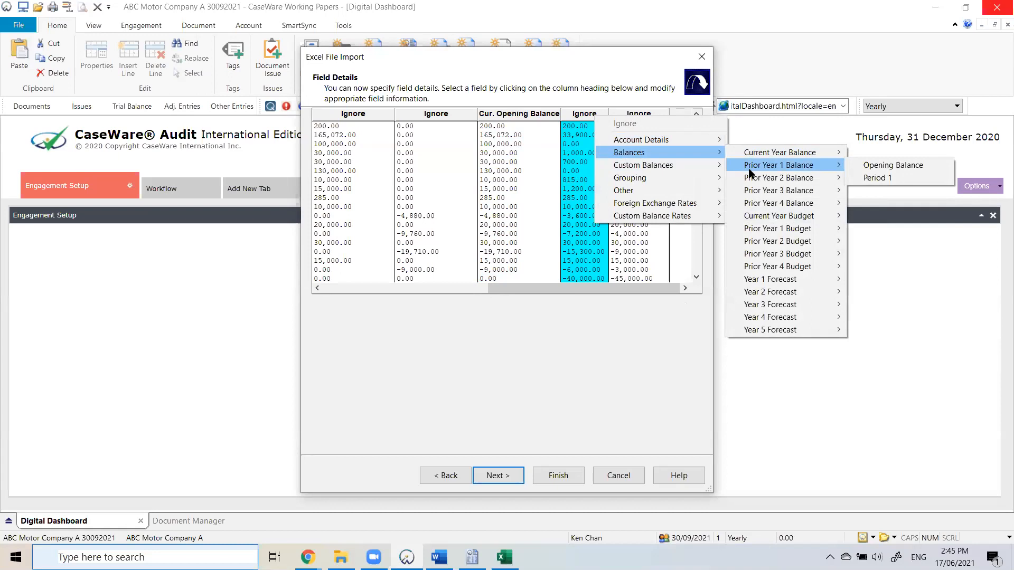
left_click(922, 165)
Map the last amount column to the Prior Year 2 opening balance.
left_click_drag(573, 287, 650, 290)
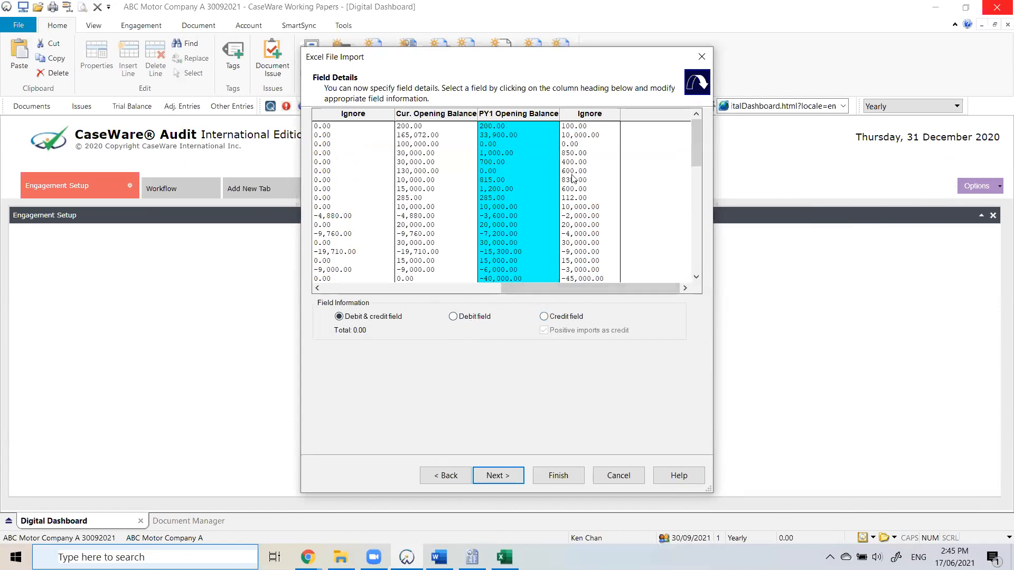
left_click(591, 114)
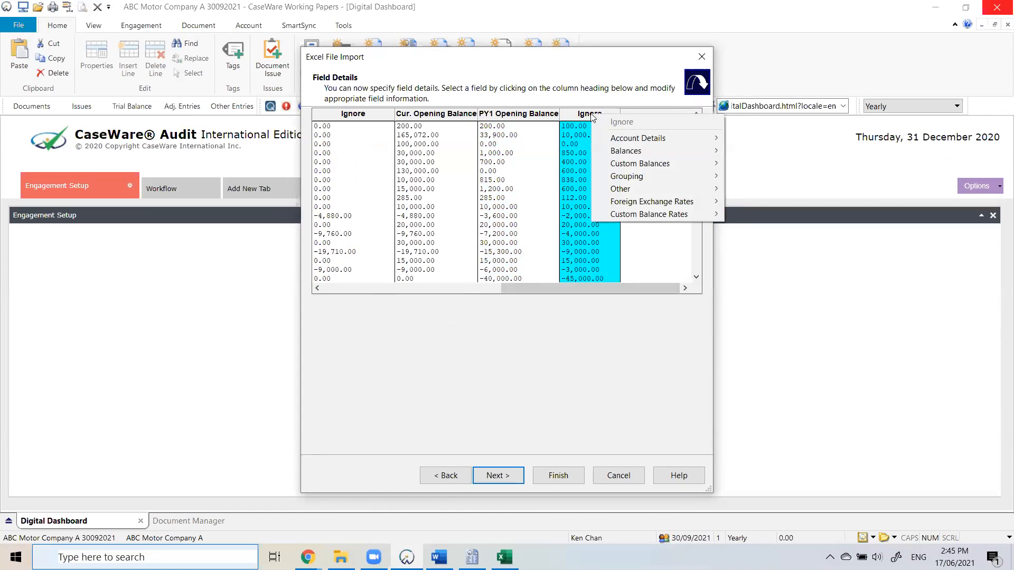
mouse_move(701, 153)
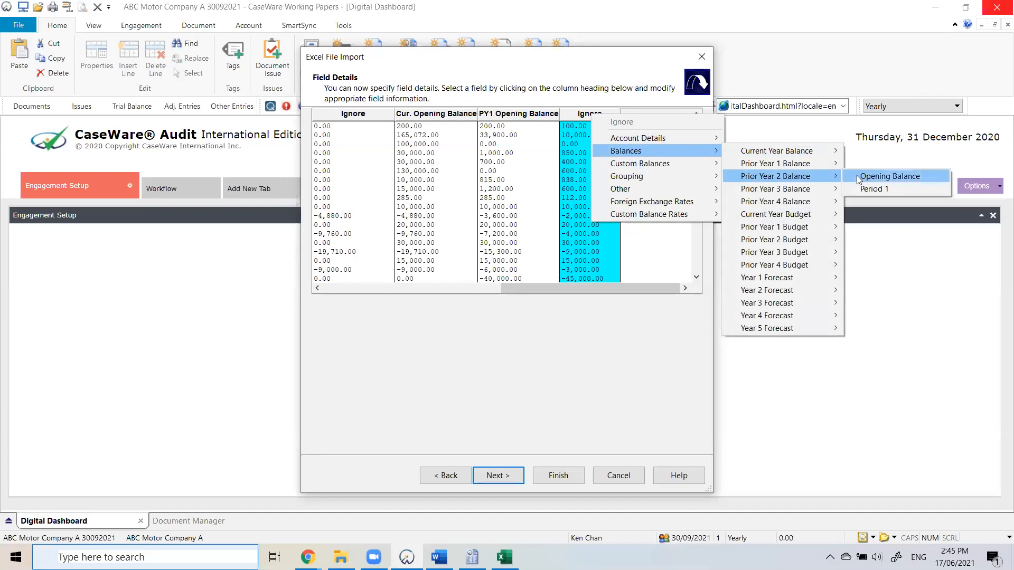
left_click(857, 176)
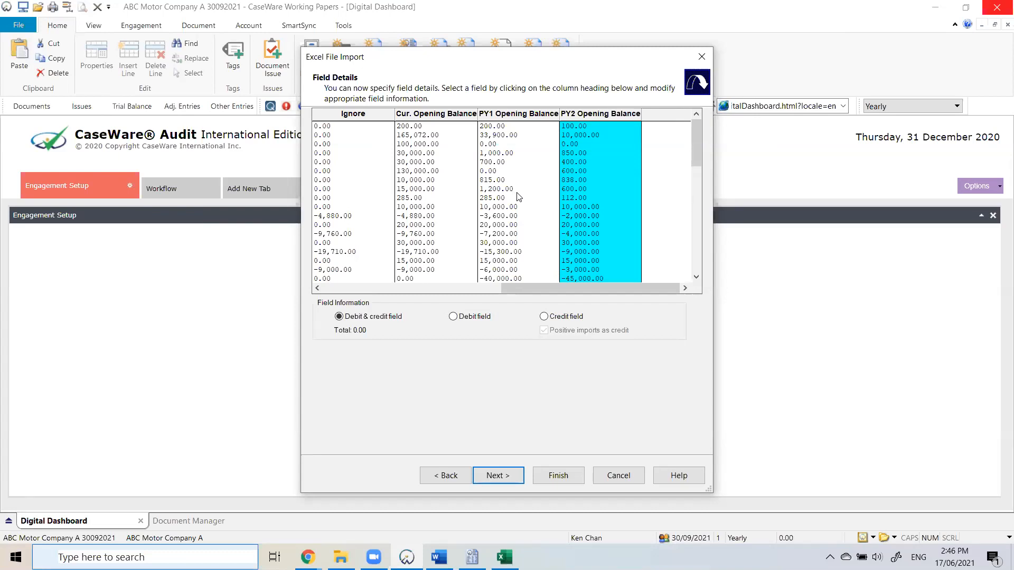
left_click_drag(554, 288, 534, 287)
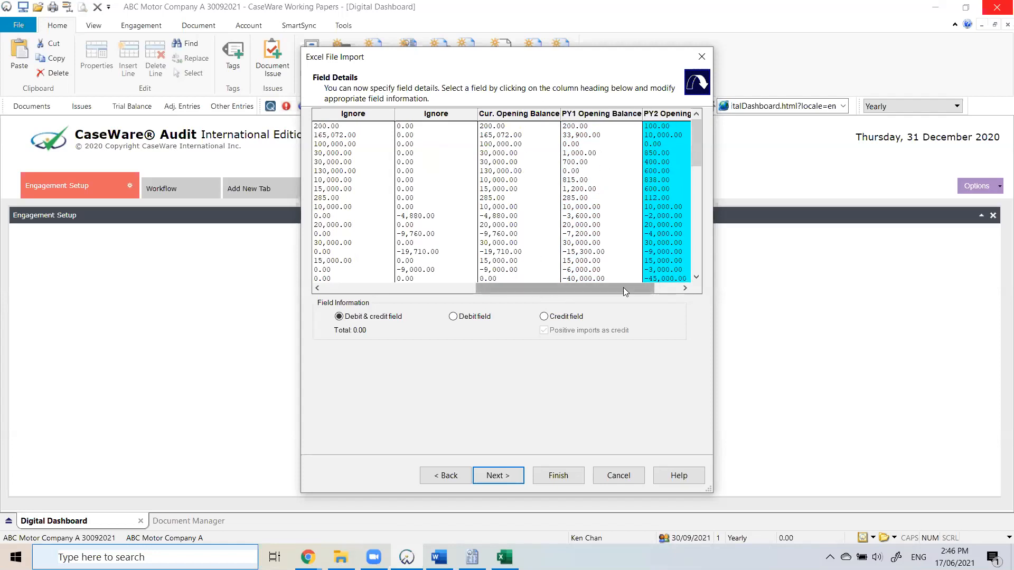
left_click_drag(624, 288, 646, 288)
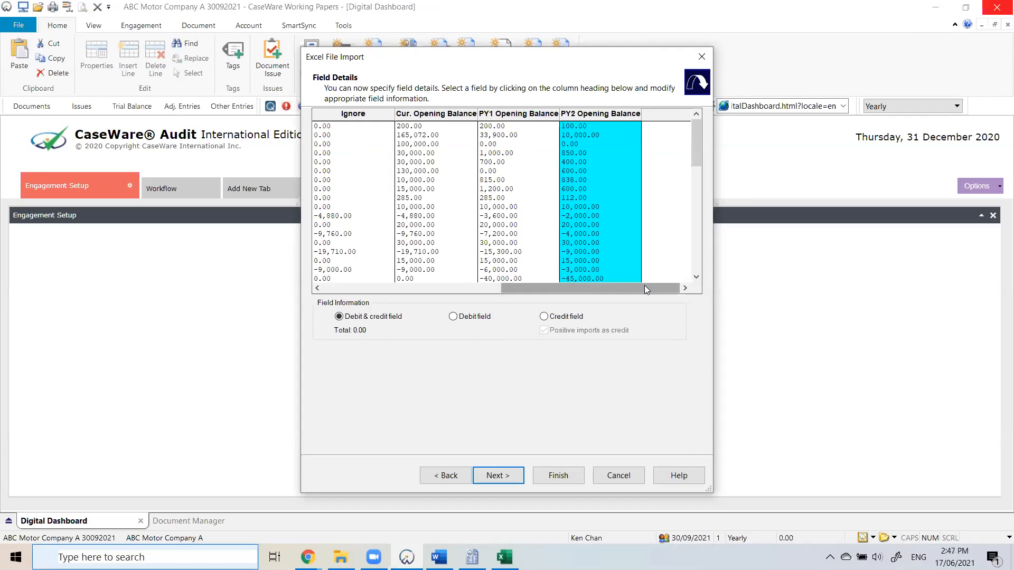
Map the column holding the dotted grouping codes, such as 1.1.2.80, to Mapping Number.
left_click_drag(644, 285, 526, 291)
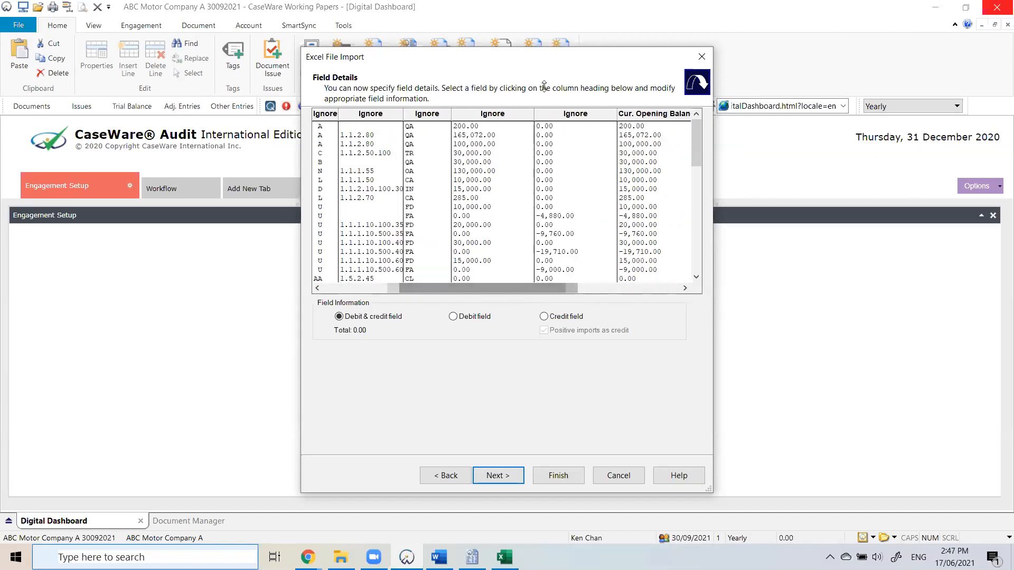
left_click_drag(434, 292, 408, 292)
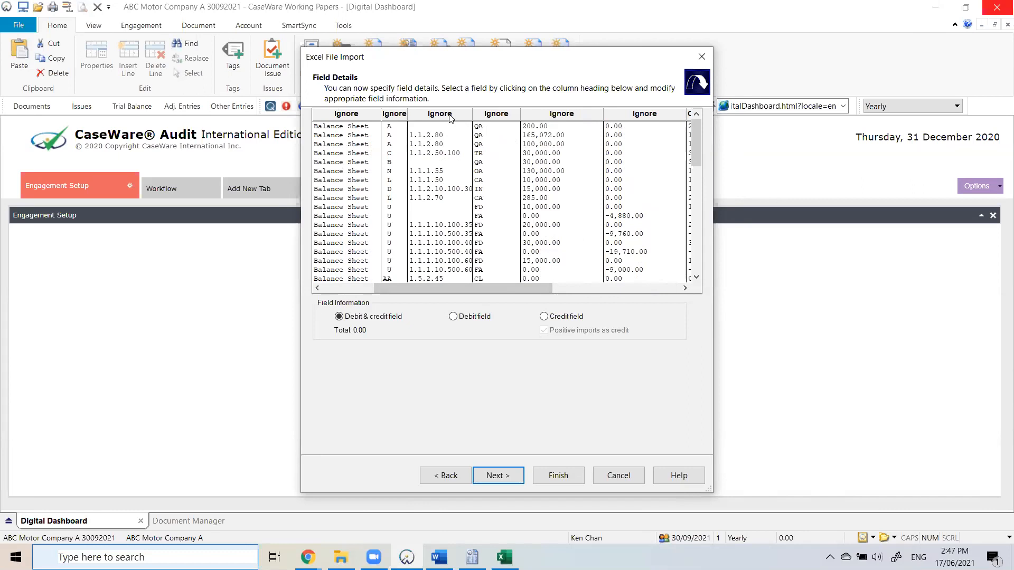
left_click(450, 117)
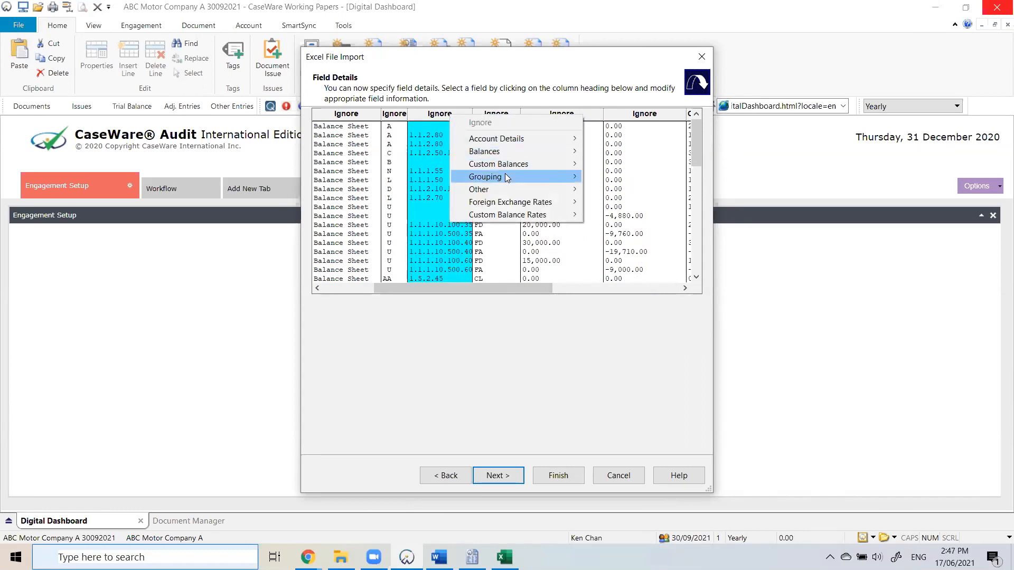
mouse_move(506, 180)
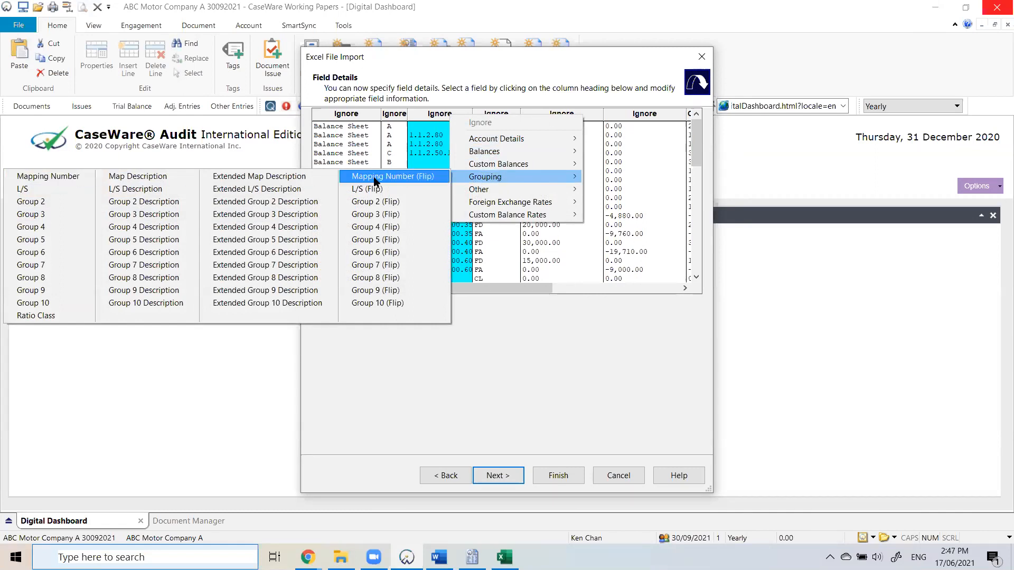
left_click(61, 179)
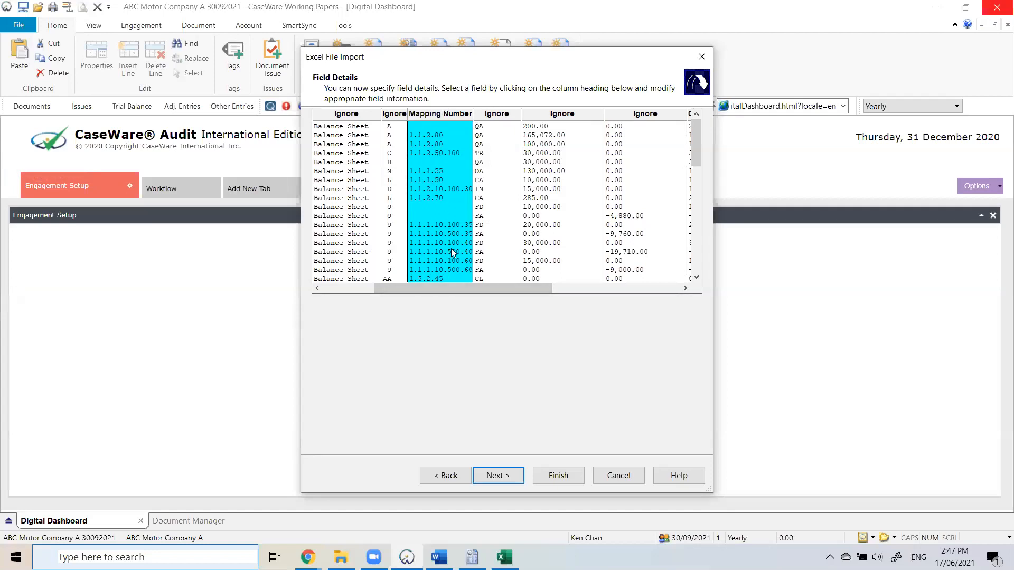
left_click_drag(436, 292, 572, 299)
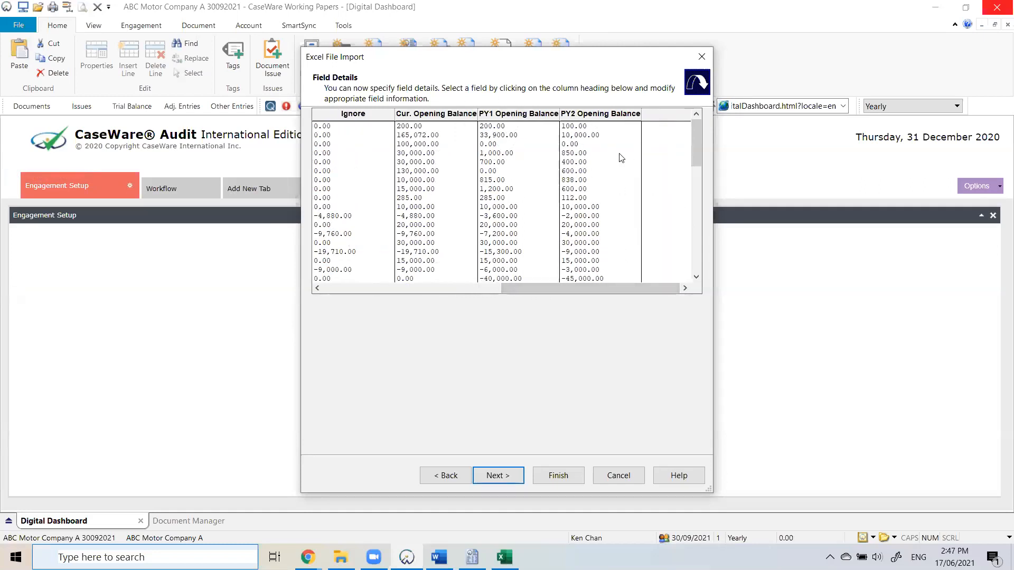
Limit the import to accounts with a non-zero total balance in Current Year, Prior Year 1 and Prior Year 2, with Accumulate Balances enabled.
left_click(502, 475)
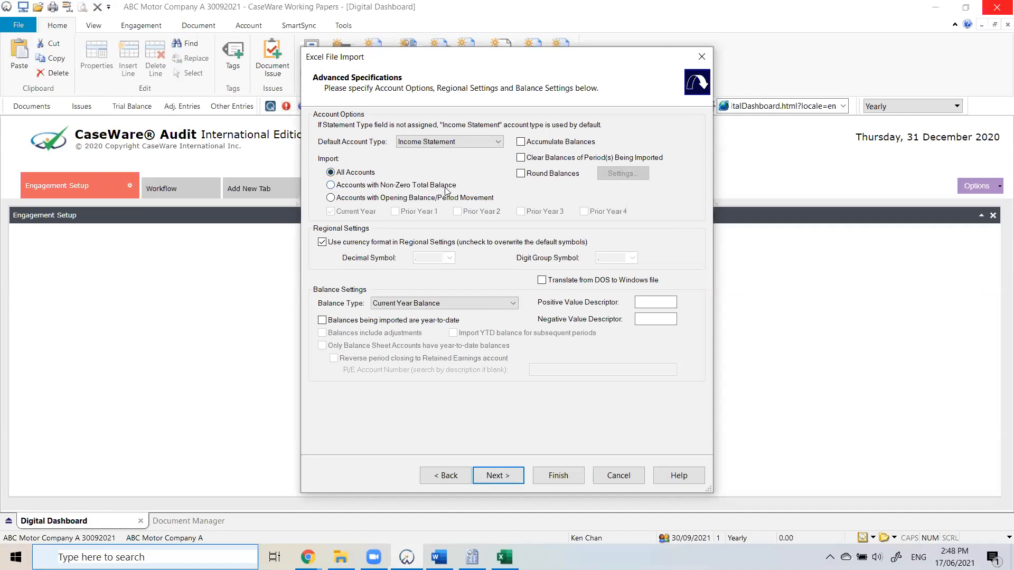
left_click(331, 186)
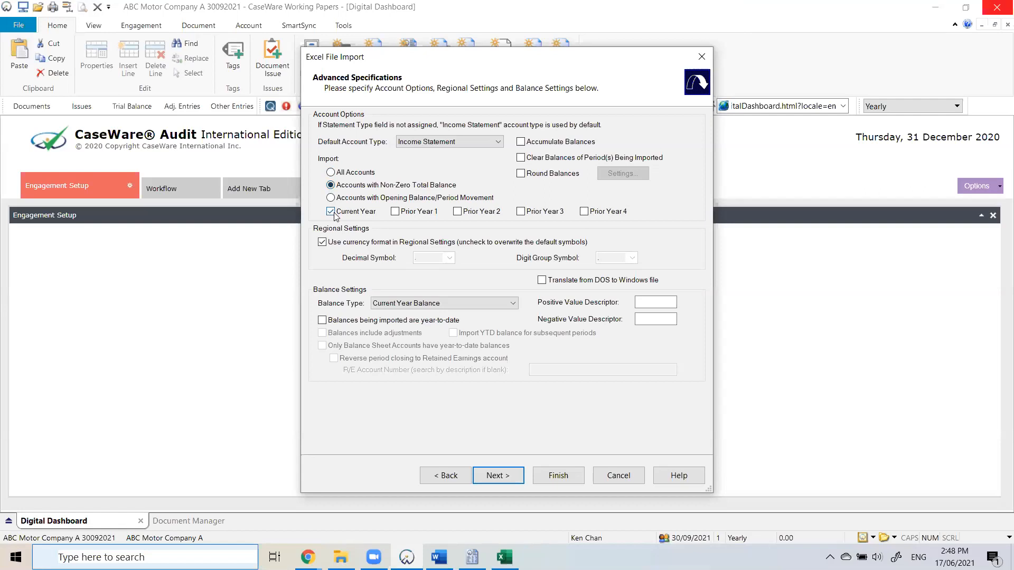
left_click(395, 211)
left_click(395, 212)
left_click(457, 212)
left_click(397, 213)
left_click(457, 212)
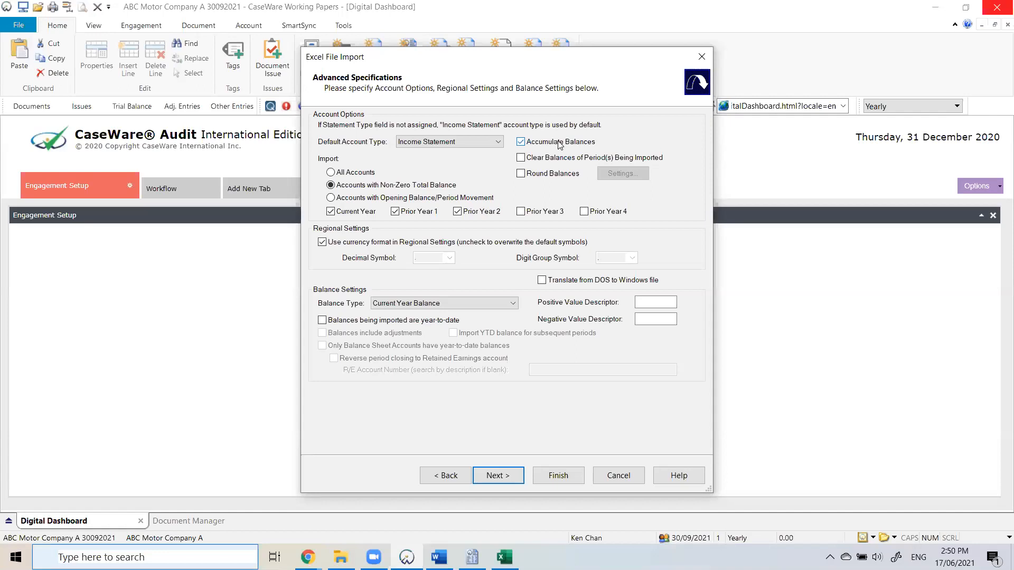
left_click(560, 144)
Review the summary of new accounts, run the import without a record layout file, and dismiss the completion message and change report.
left_click(496, 476)
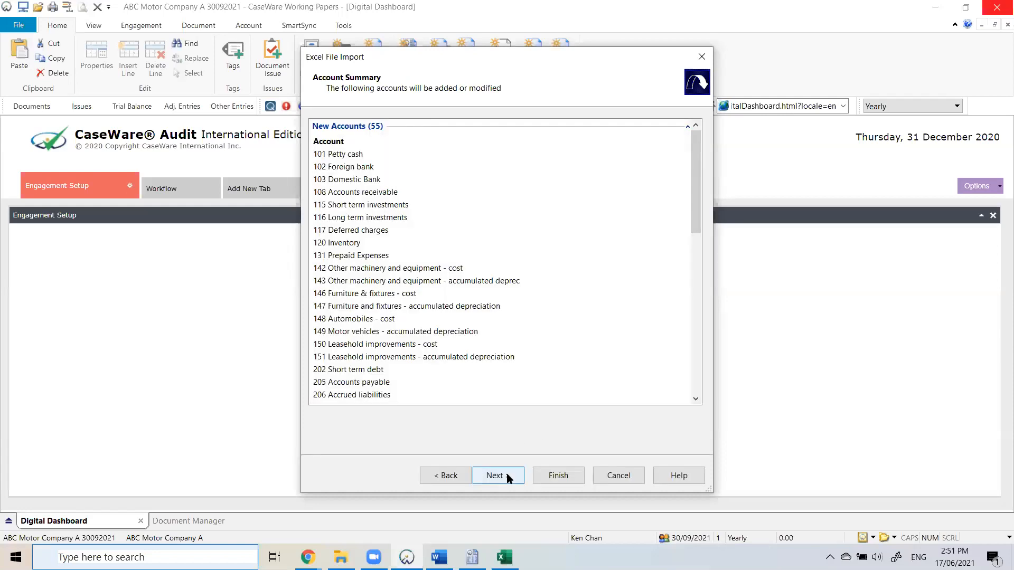
scroll(567, 277, "down", 3)
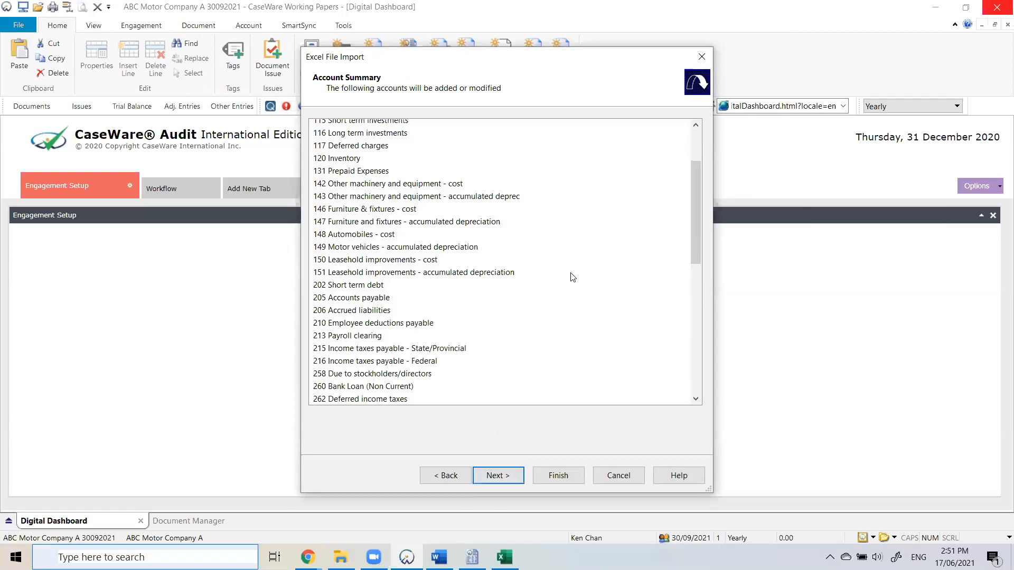
left_click_drag(695, 178, 663, 397)
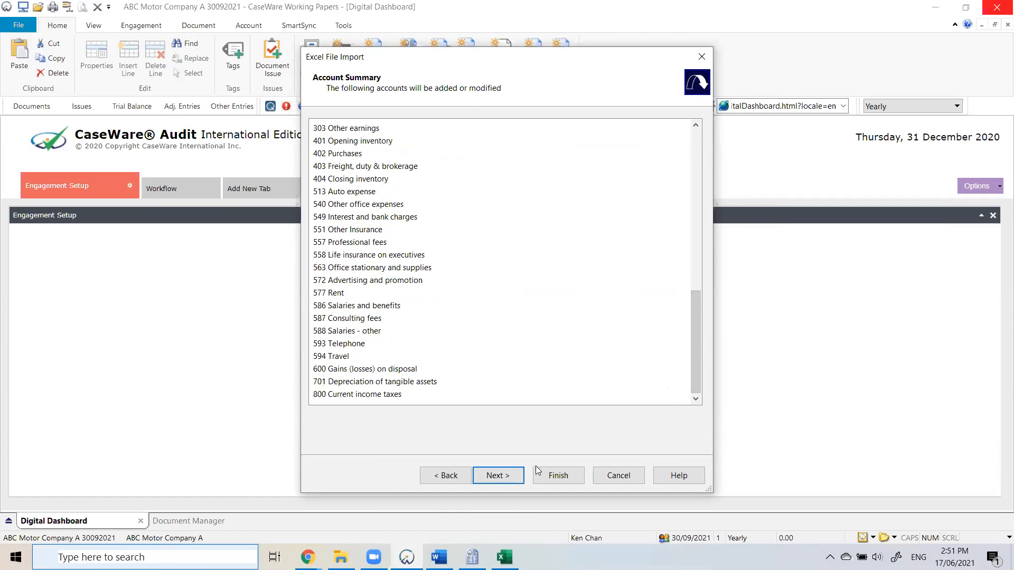
left_click(511, 474)
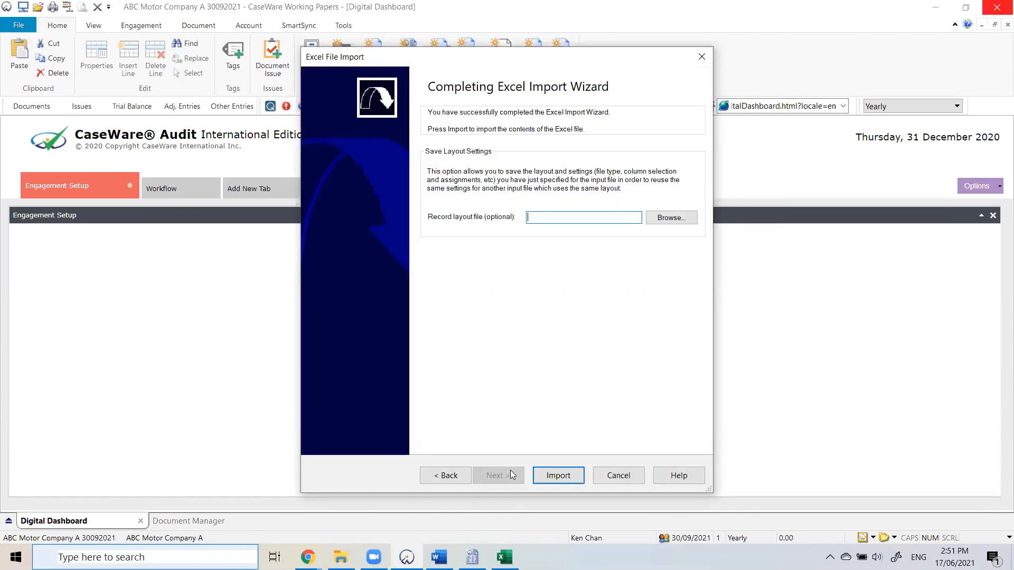
left_click(567, 475)
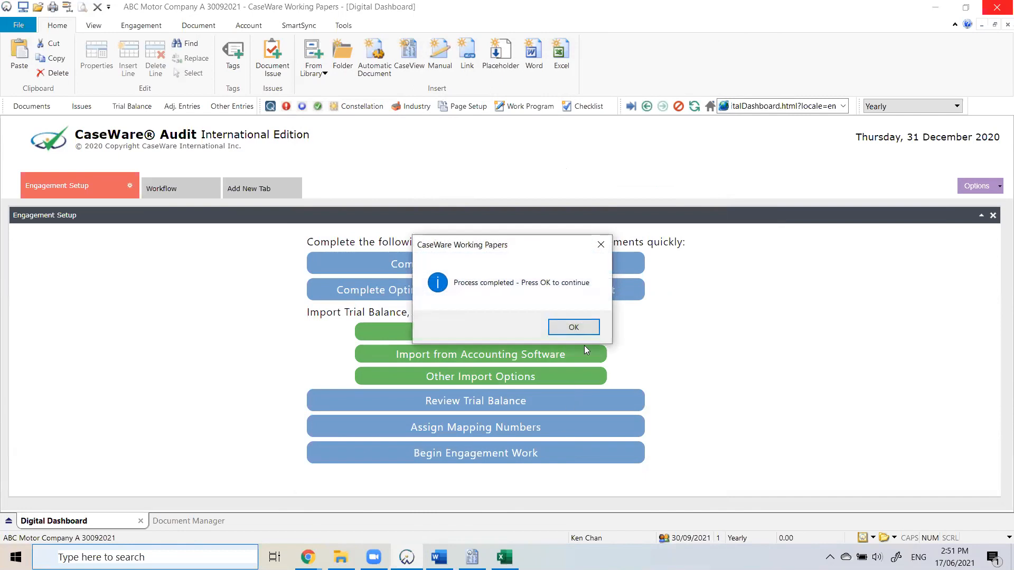
left_click(587, 328)
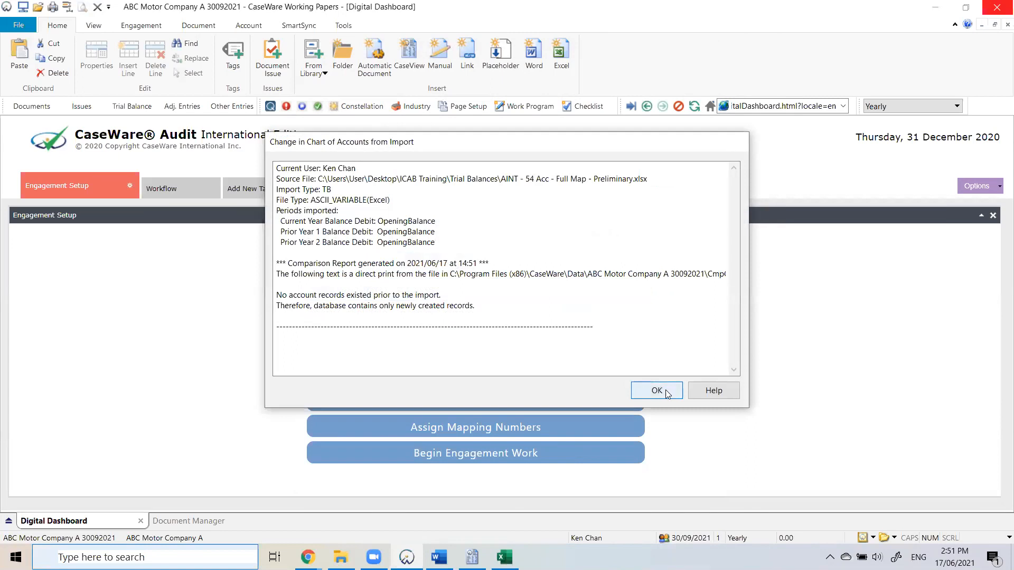
left_click(666, 391)
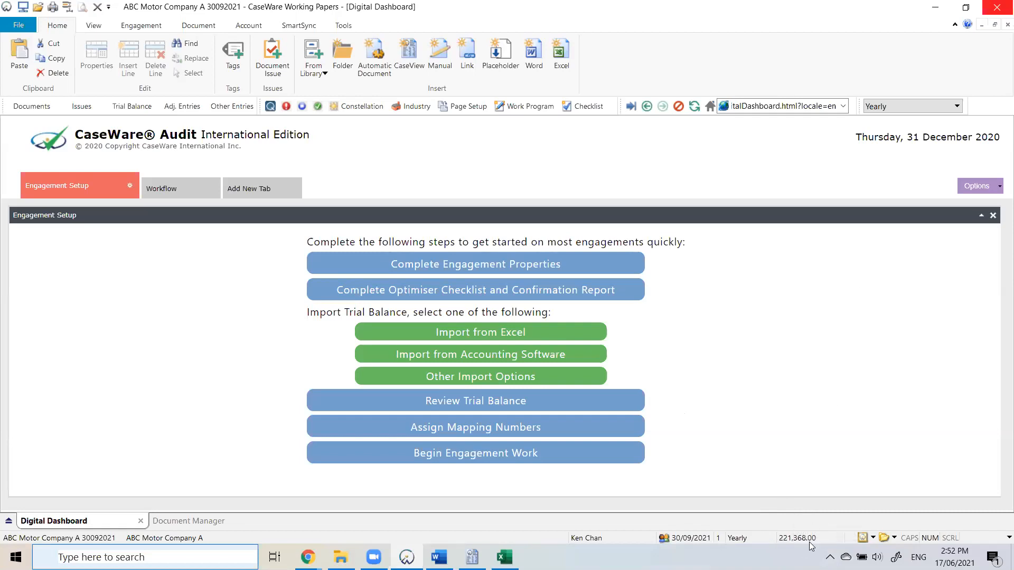
Open the working trial balance, sort it by account number and go to the first account.
left_click(144, 108)
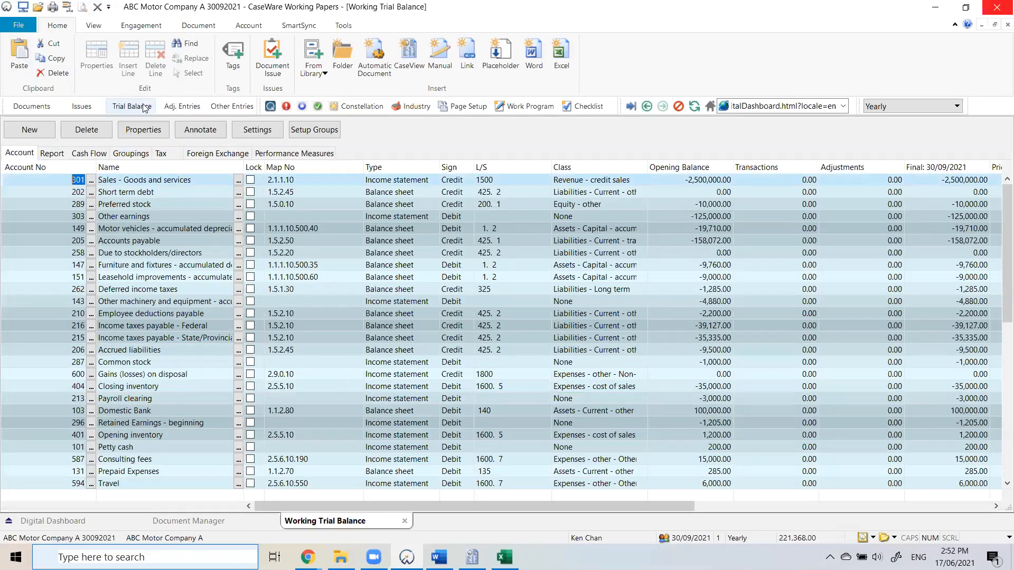
left_click(25, 167)
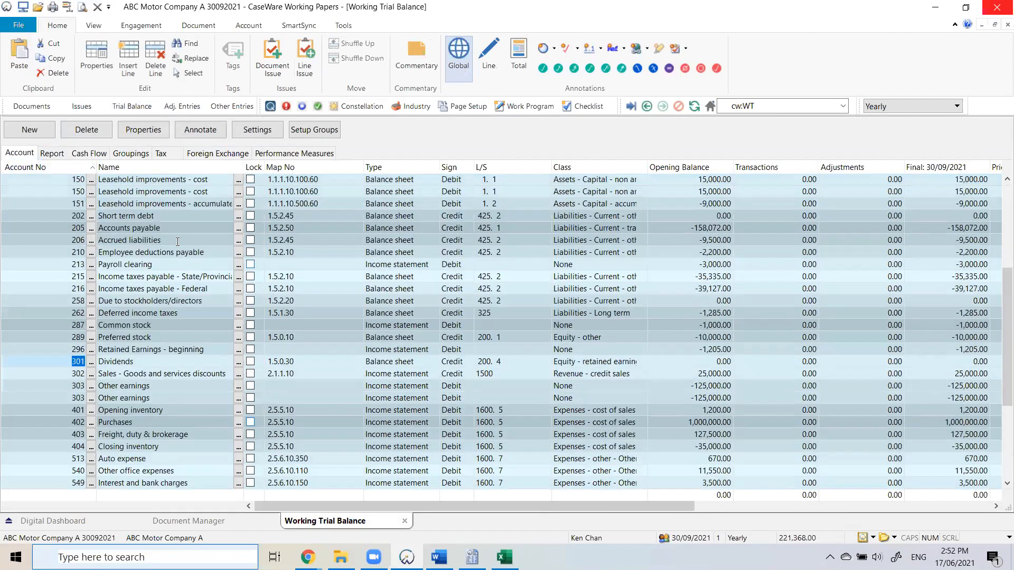
left_click(42, 180)
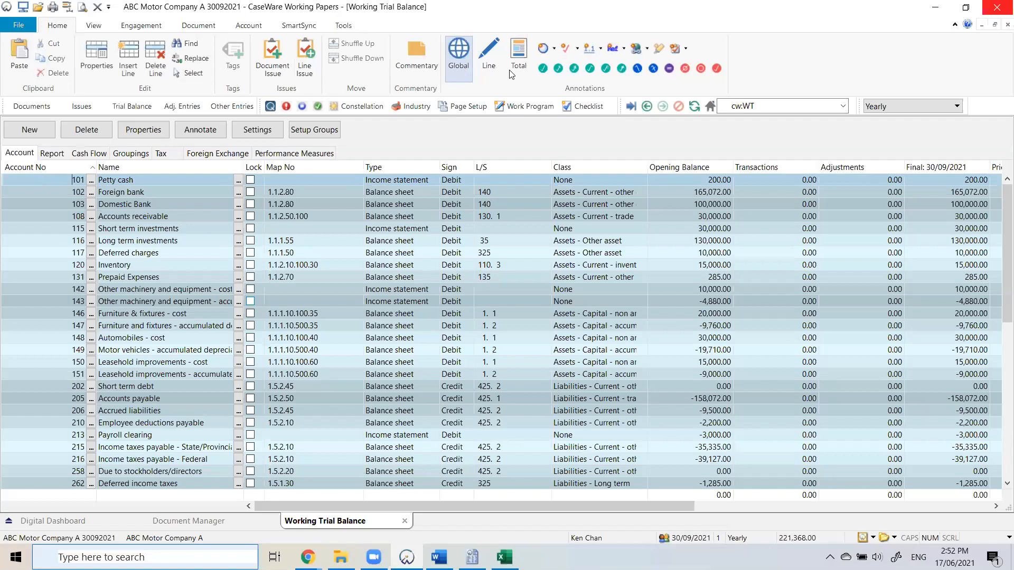
Change the table colour scheme in the program options to one with plain white rows.
key("alt+t")
key("o")
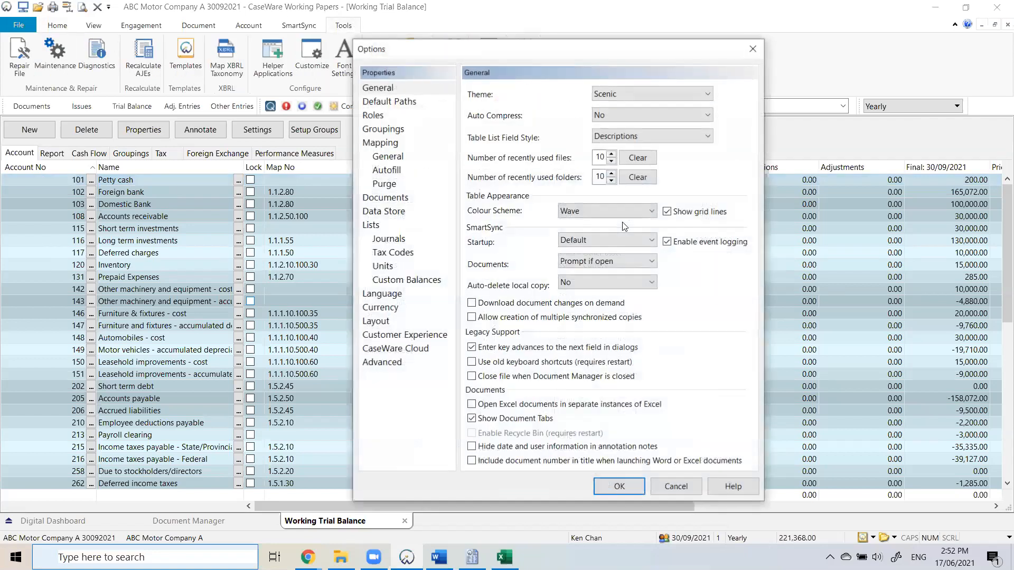
left_click(607, 211)
left_click(625, 248)
left_click(621, 486)
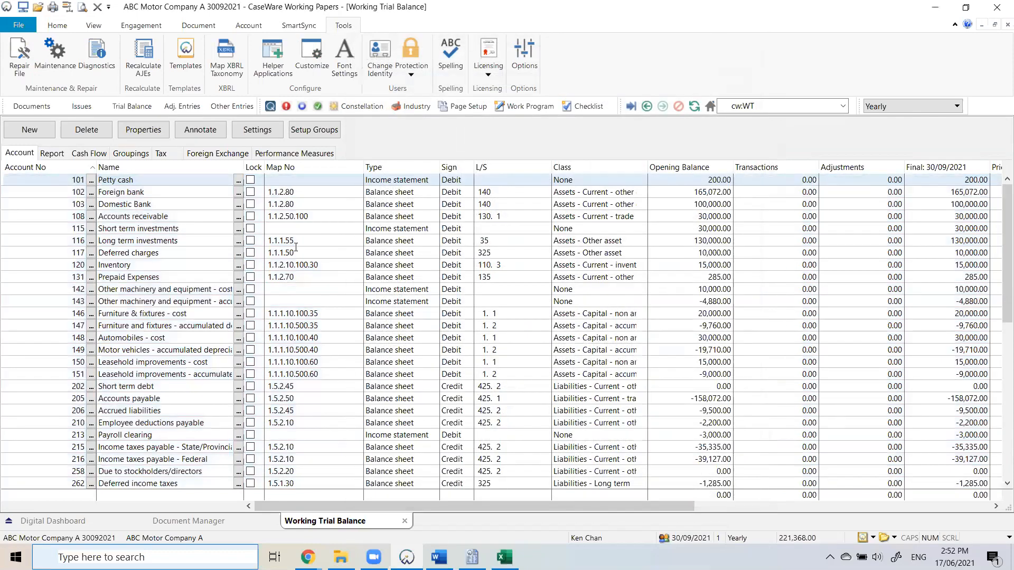
Review the imported current year and prior year balances across the trial balance columns, starting from the Petty cash account.
left_click(4, 184)
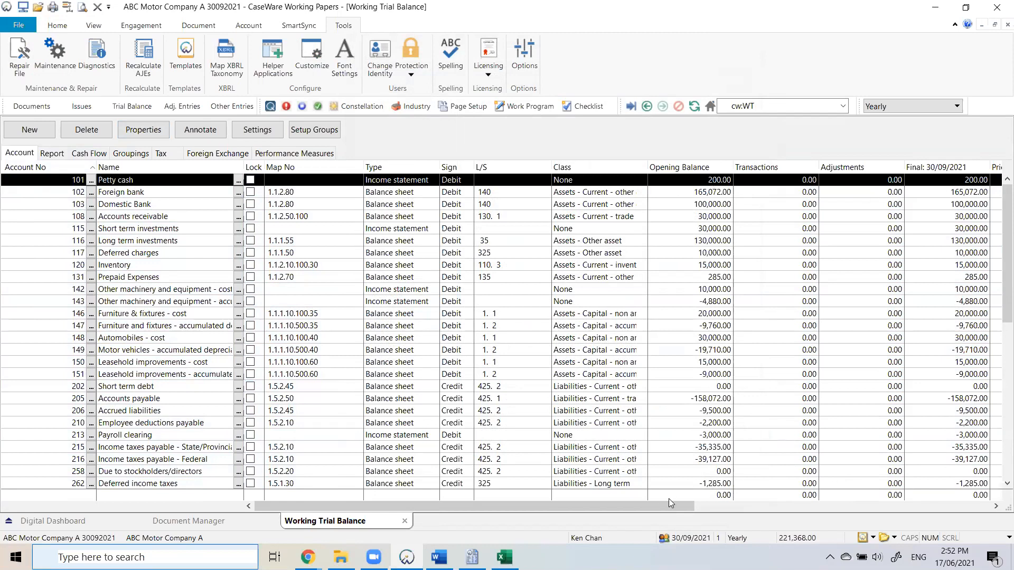
left_click_drag(661, 506, 821, 508)
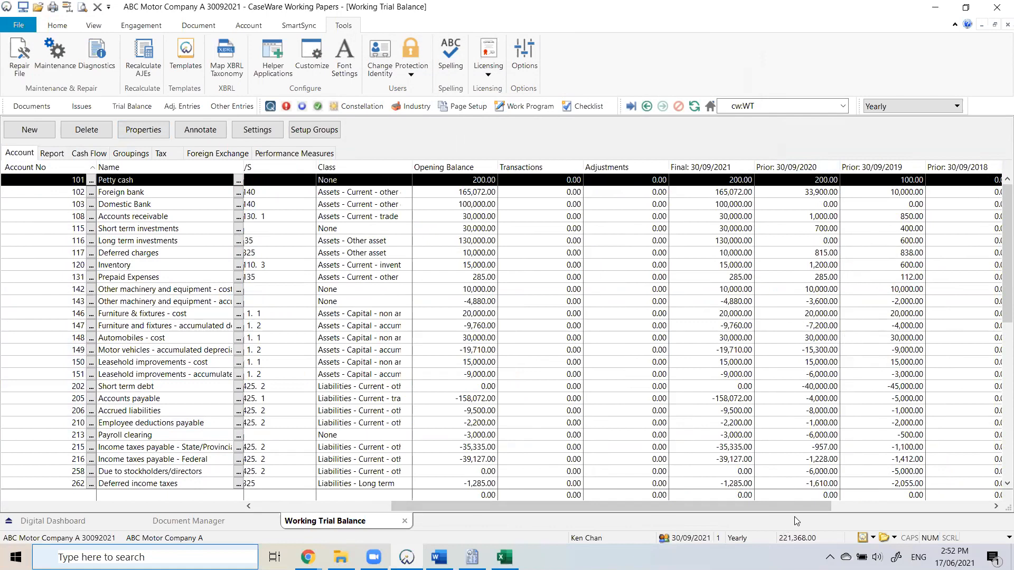
left_click_drag(798, 510, 597, 521)
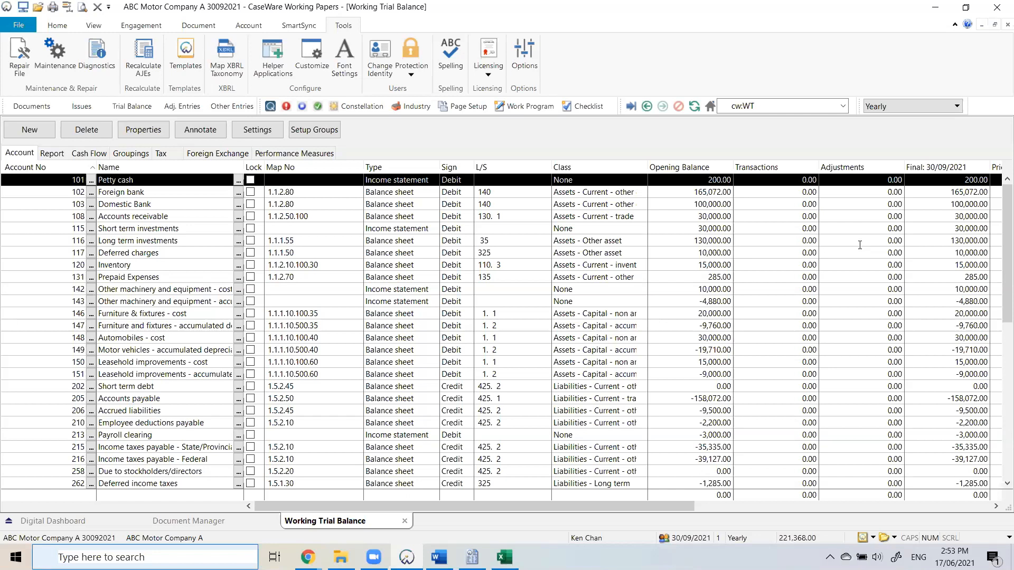
left_click_drag(661, 507, 849, 513)
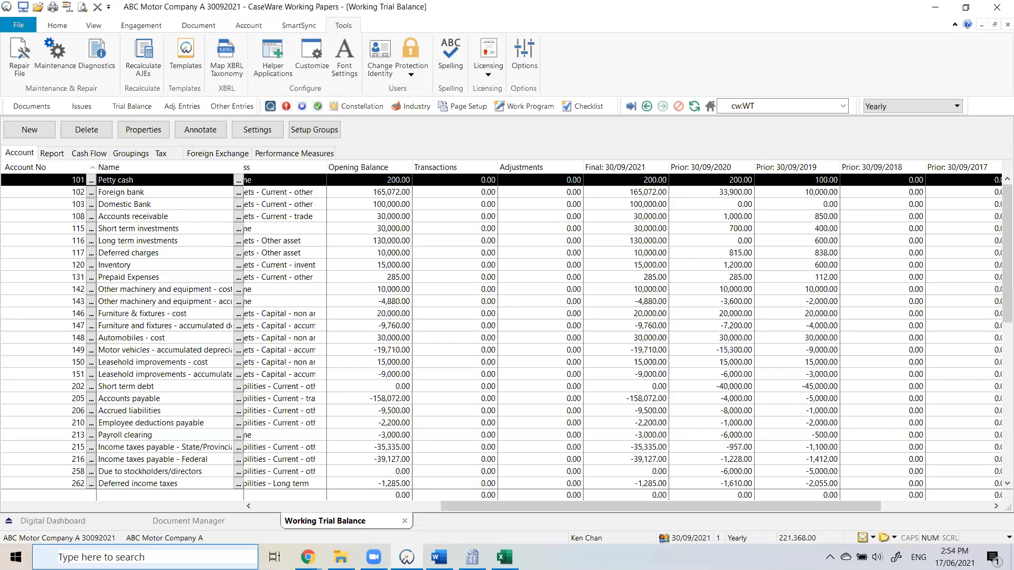
left_click(409, 506)
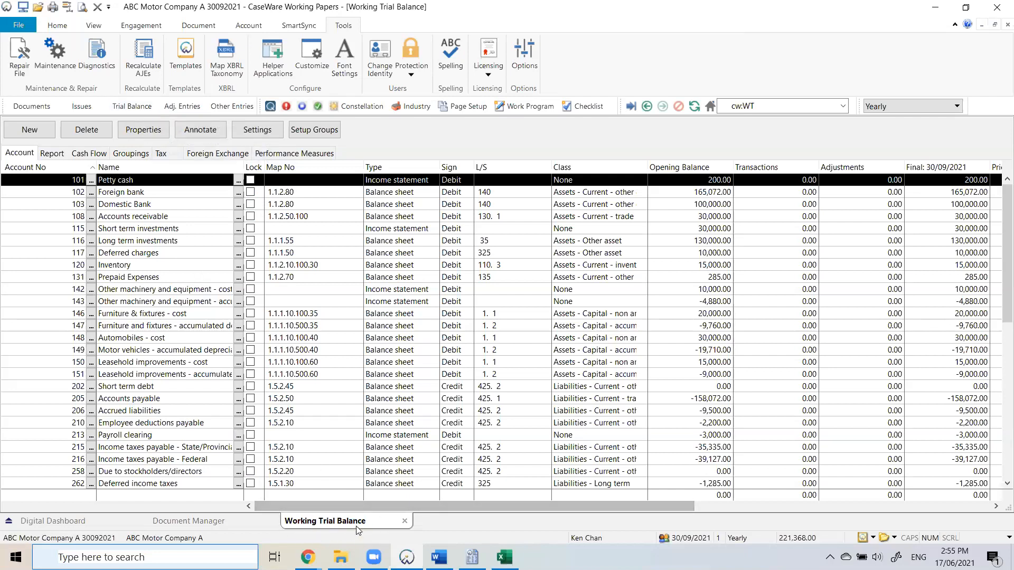
Narrow the Account No, Name and Map No columns of the trial balance.
left_click_drag(82, 170, 105, 169)
mouse_move(210, 168)
left_mouse_down()
mouse_move(132, 178)
mouse_move(196, 168)
left_mouse_up()
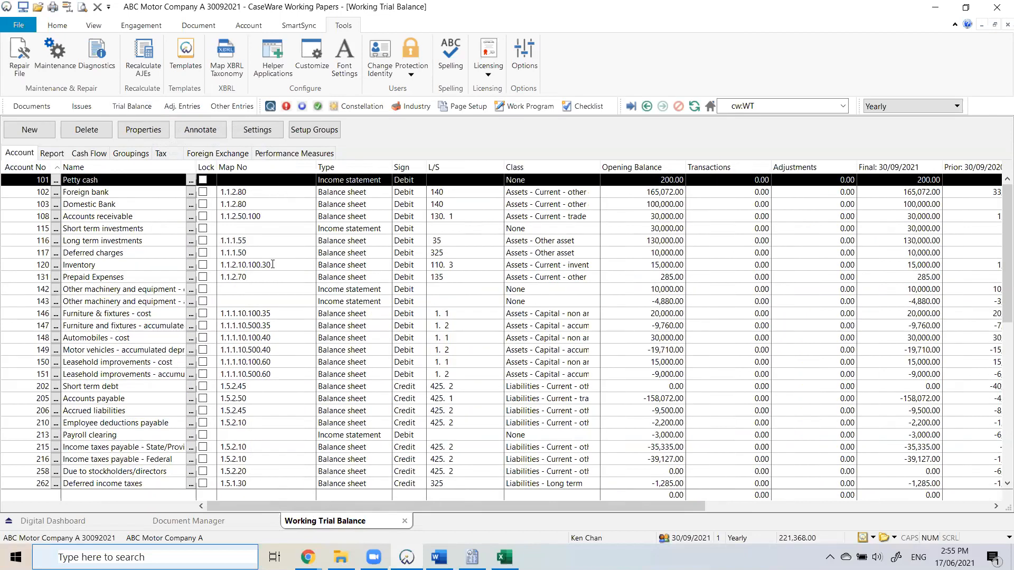
left_click_drag(316, 168, 287, 178)
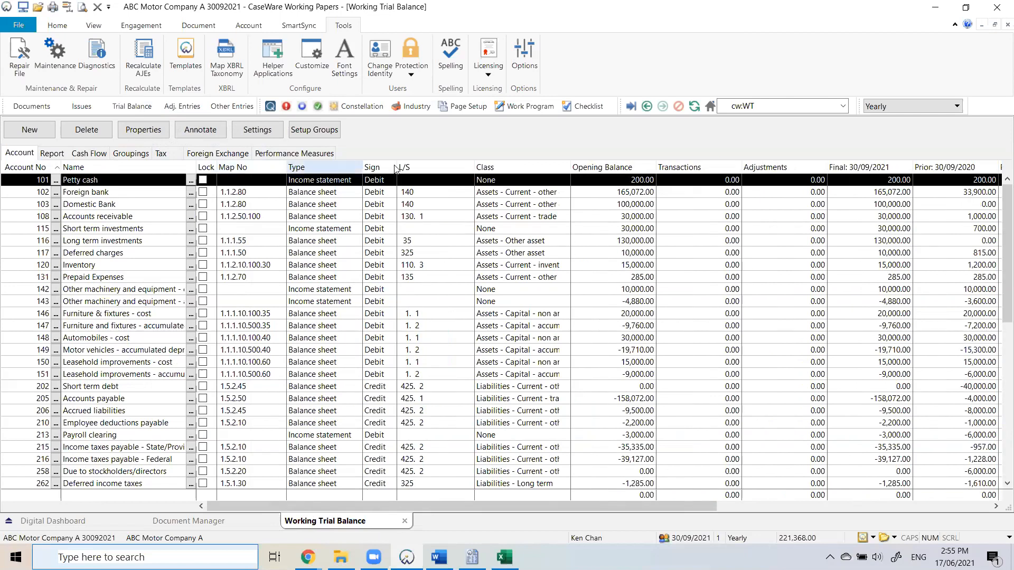
Examine the Foreign bank and Domestic Bank accounts across the mapping, current year, prior year and budget columns.
left_click(3, 195)
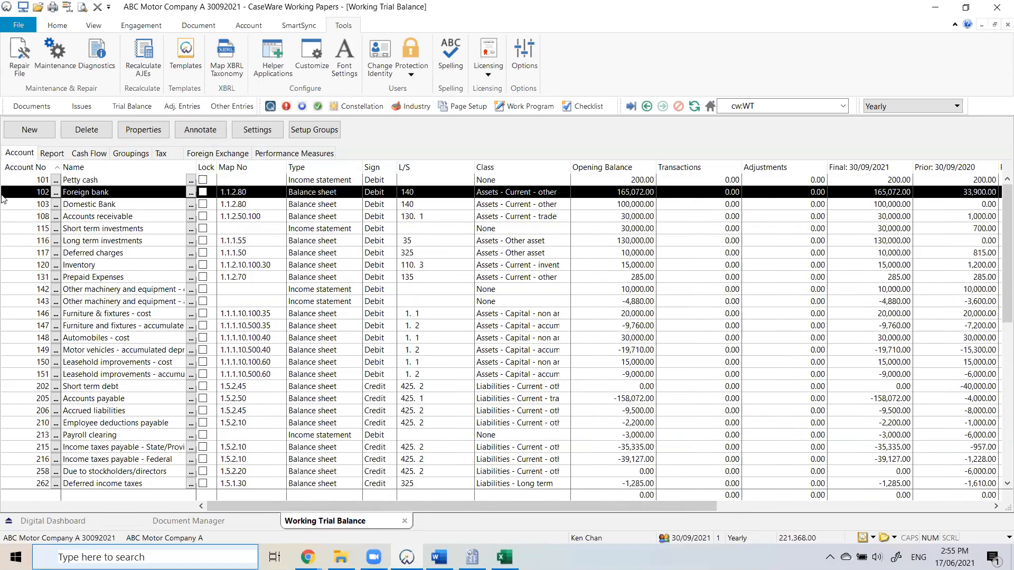
left_click(2, 207)
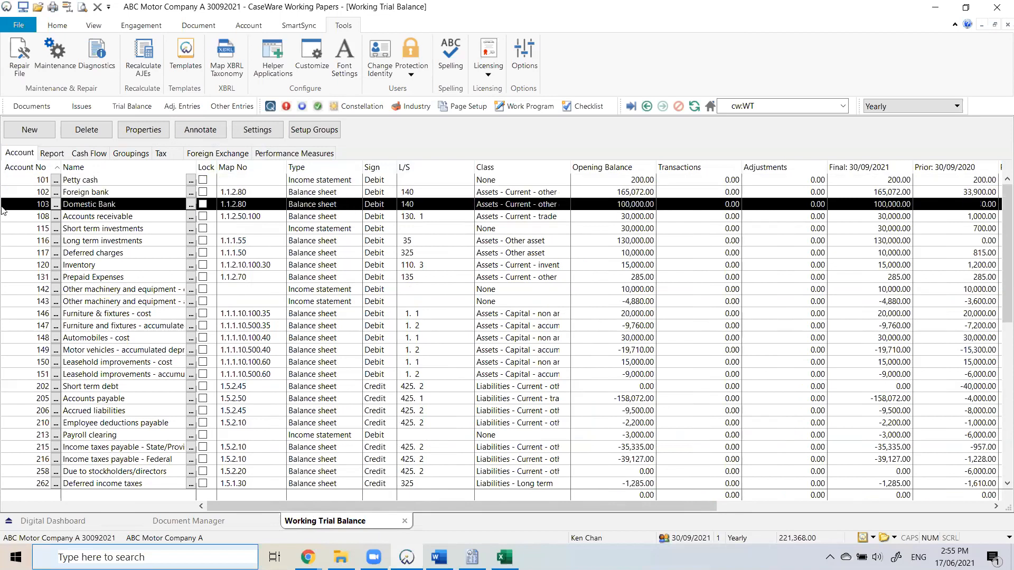
left_click_drag(244, 505, 484, 513)
scroll(484, 512, "right", 5)
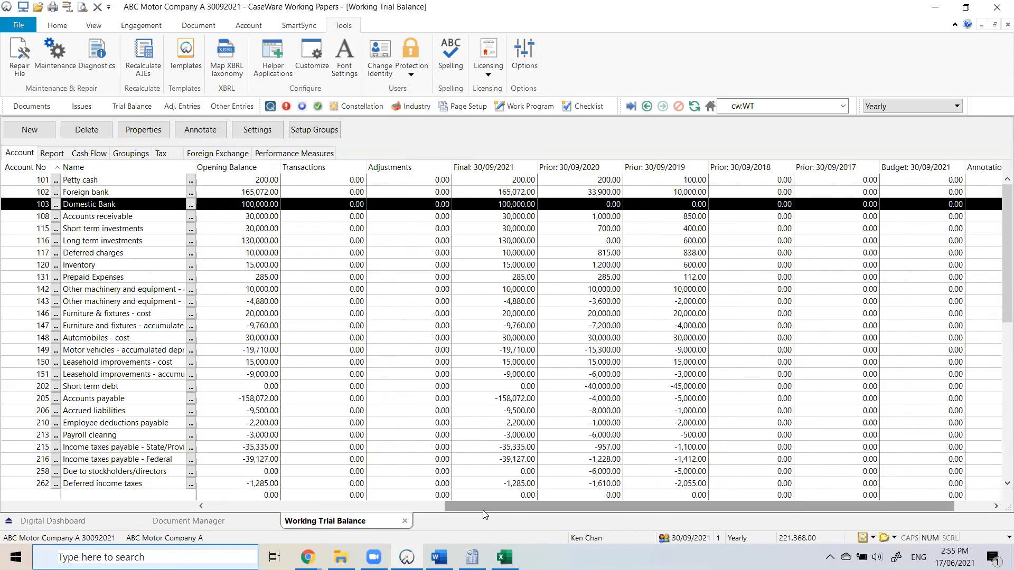
scroll(562, 508, "left", 5)
scroll(562, 508, "left", 3)
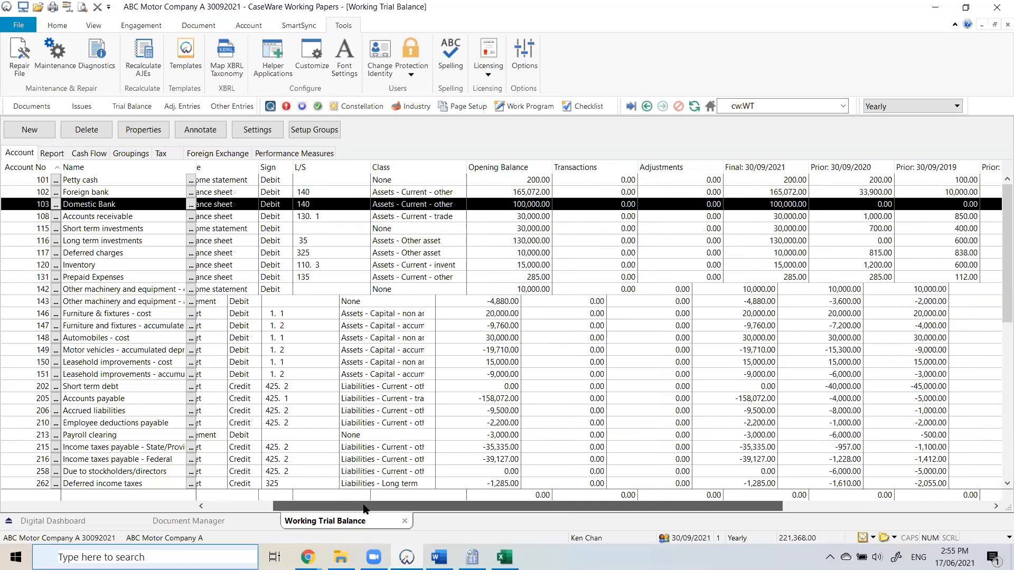
scroll(576, 515, "right", 3)
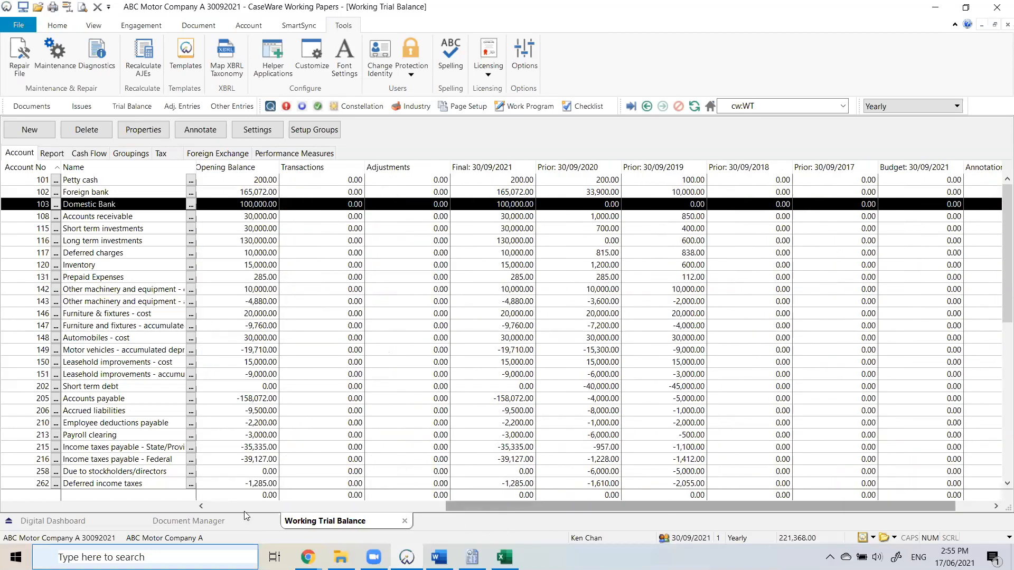
scroll(248, 515, "left", 4)
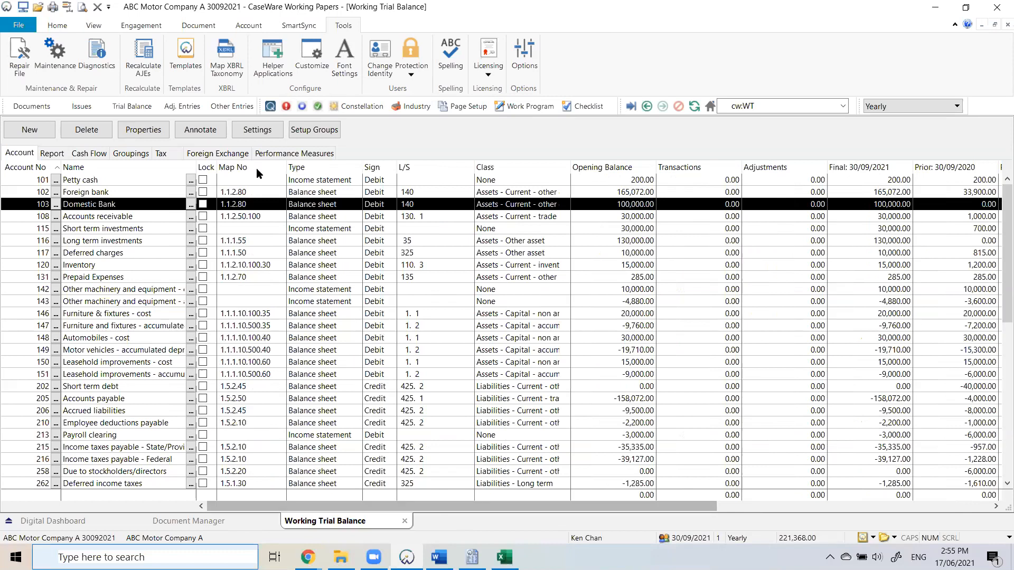
Hide the Map No column in the working trial balance.
right_click(257, 169)
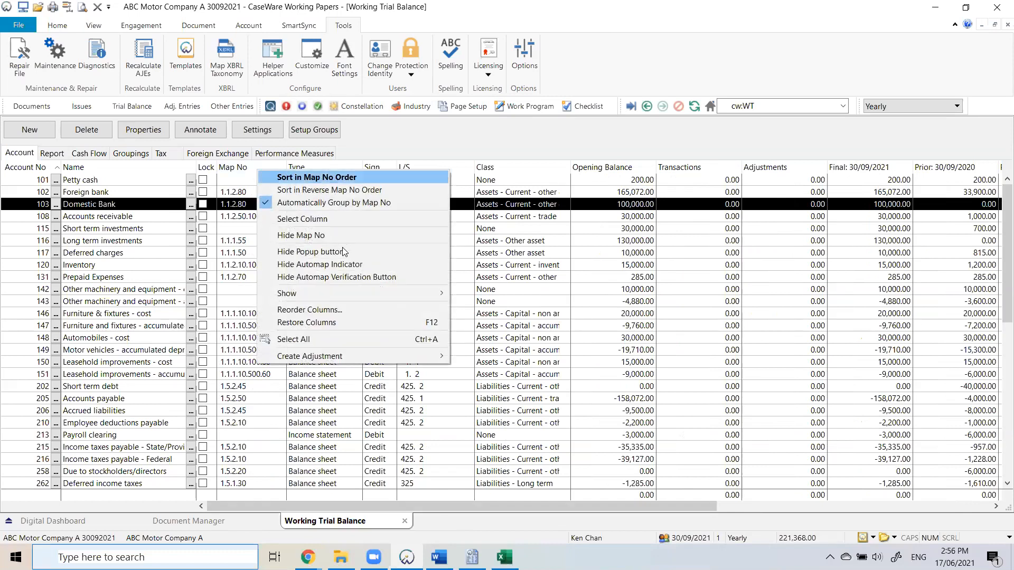
mouse_move(353, 288)
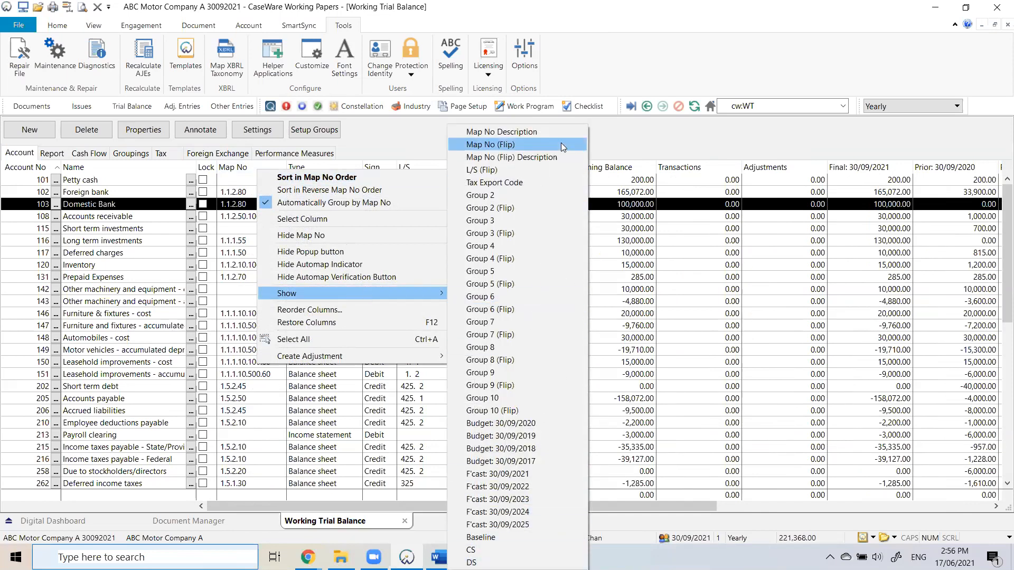
left_click(410, 134)
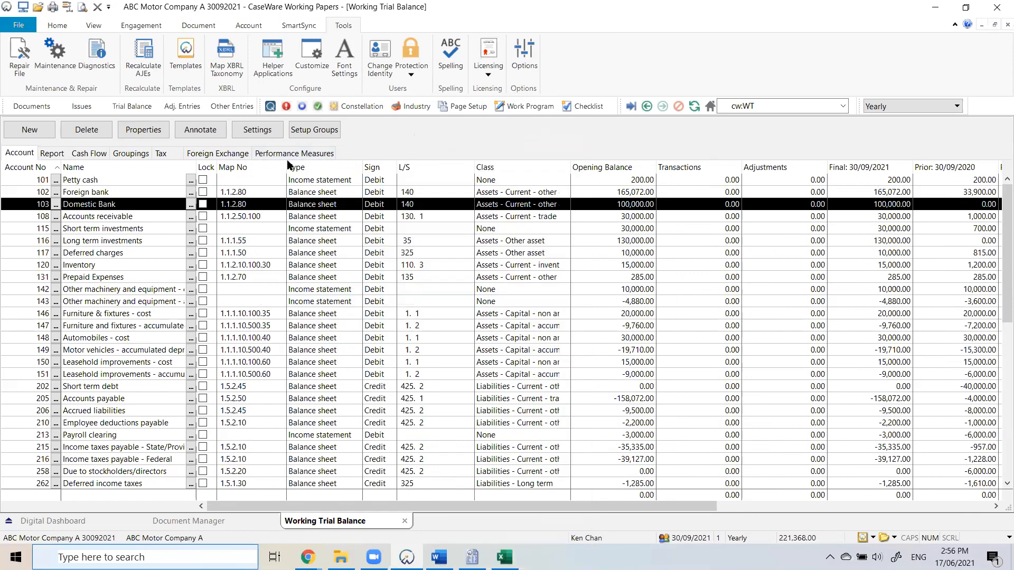
right_click(255, 172)
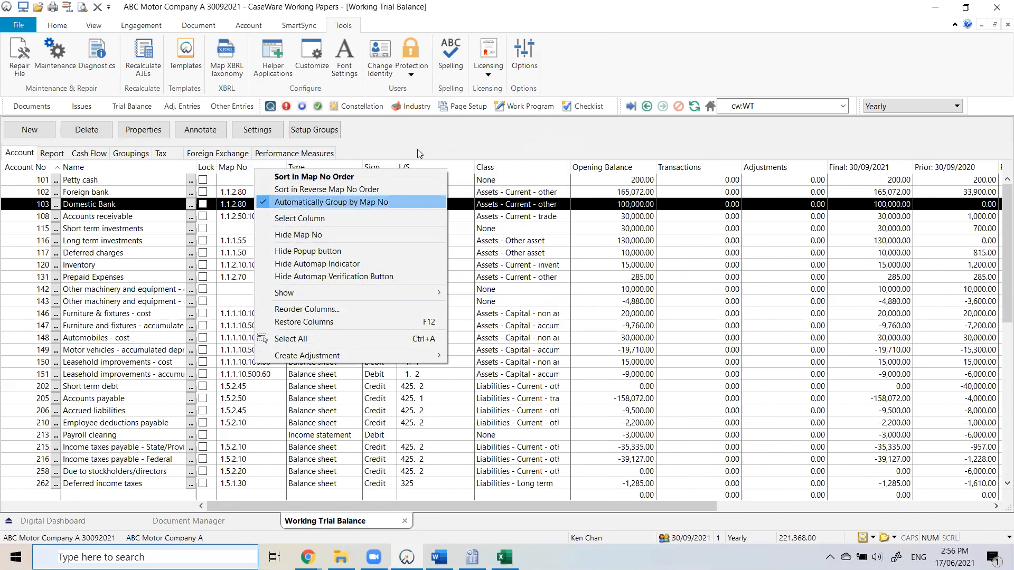
left_click(383, 234)
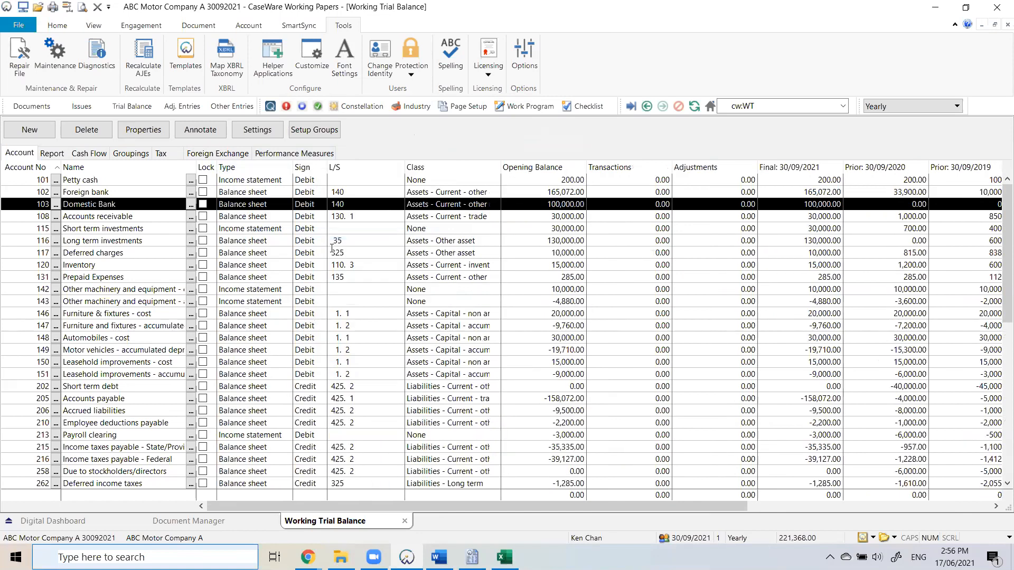
Sort the accounts by Type and show the Map No column again before the Type column.
right_click(228, 168)
key("Escape")
left_click(240, 168)
right_click(241, 168)
mouse_move(314, 264)
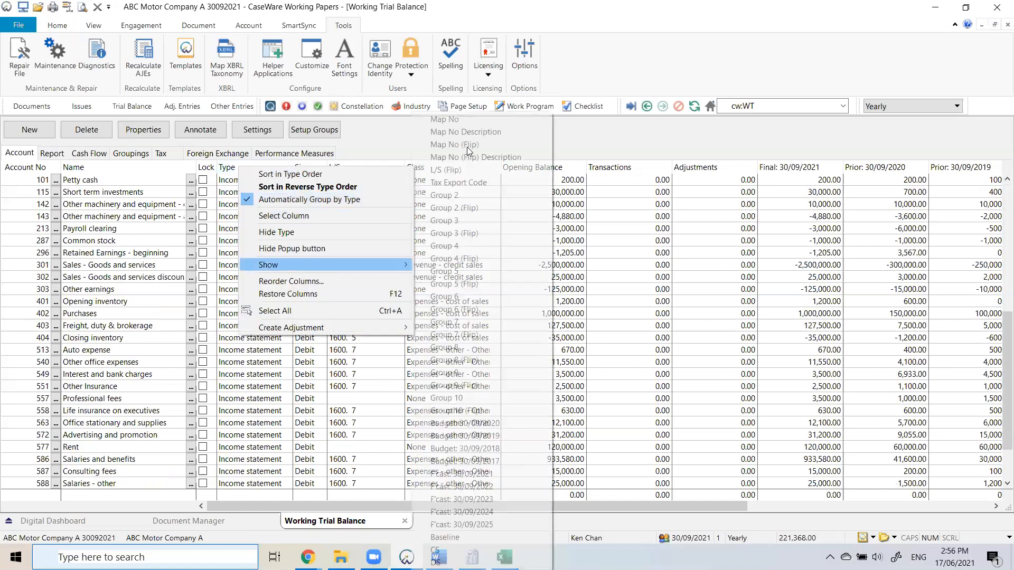
left_click(483, 124)
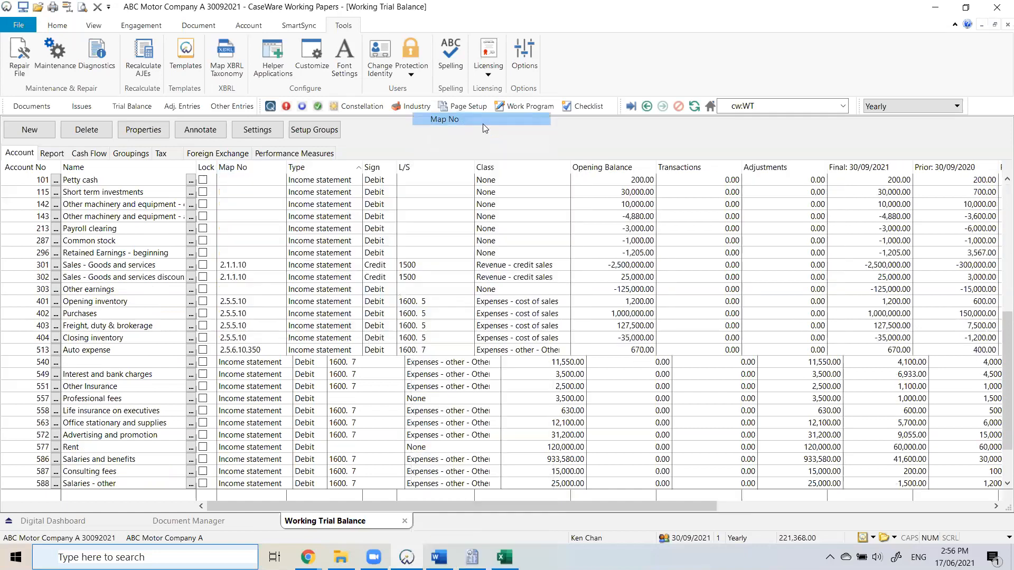
Sort the accounts by Account No in descending order.
left_click(30, 167)
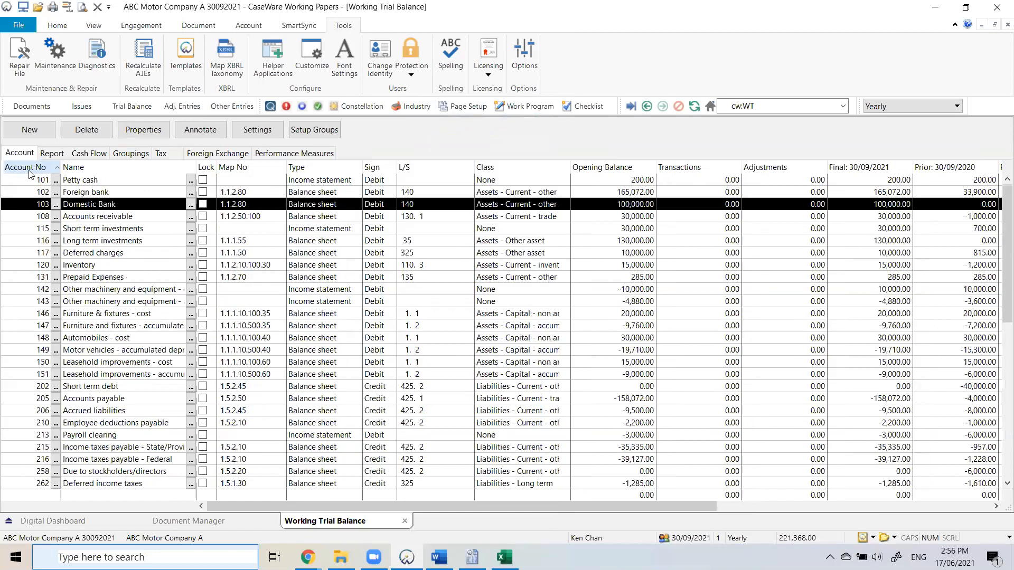
left_click(30, 167)
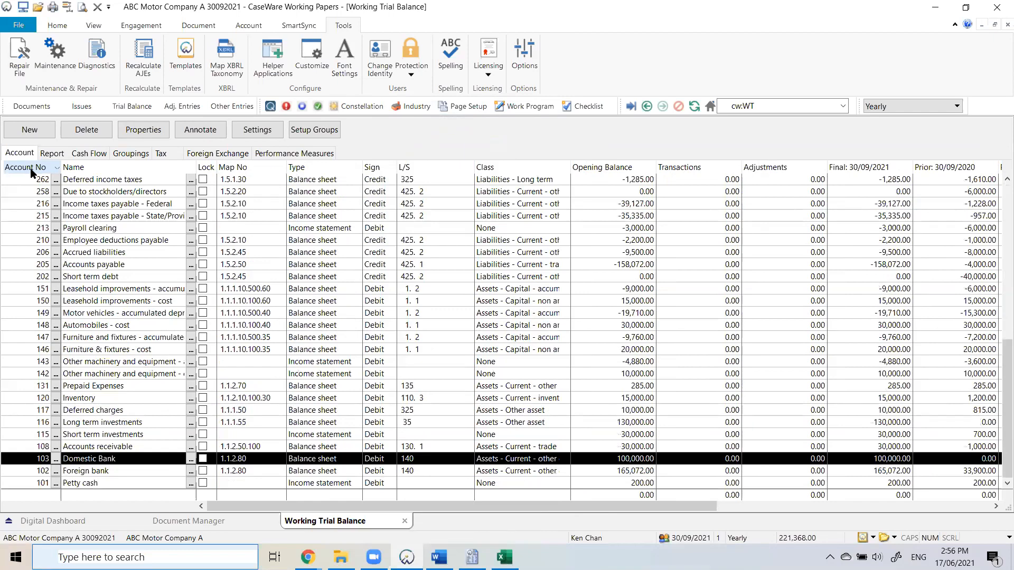
scroll(52, 230, "up", 8)
scroll(52, 230, "up", 2)
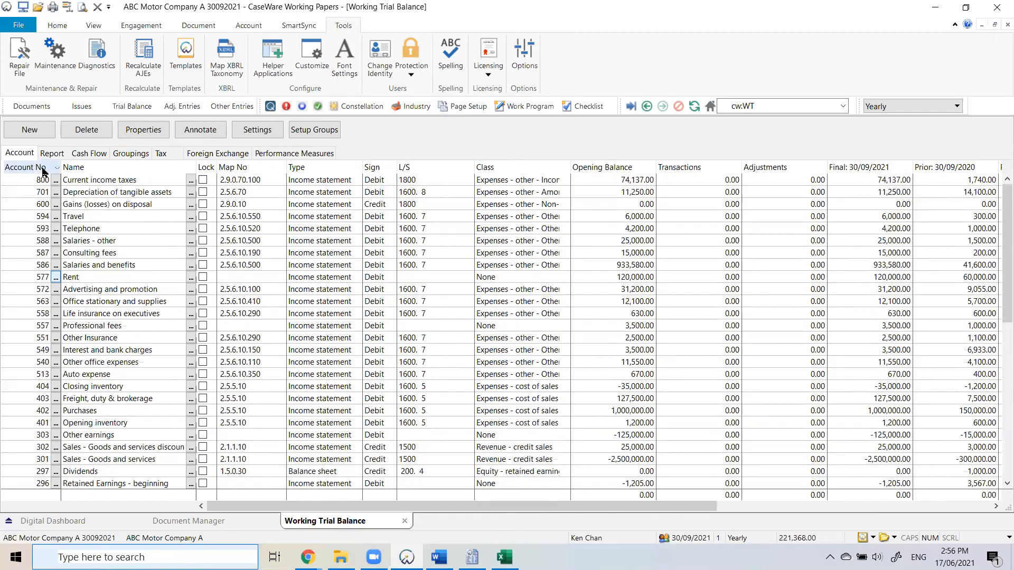
Sort the accounts by Account No in ascending order and look through the list.
left_click(24, 168)
scroll(41, 193, "up", 2)
scroll(42, 193, "up", 6)
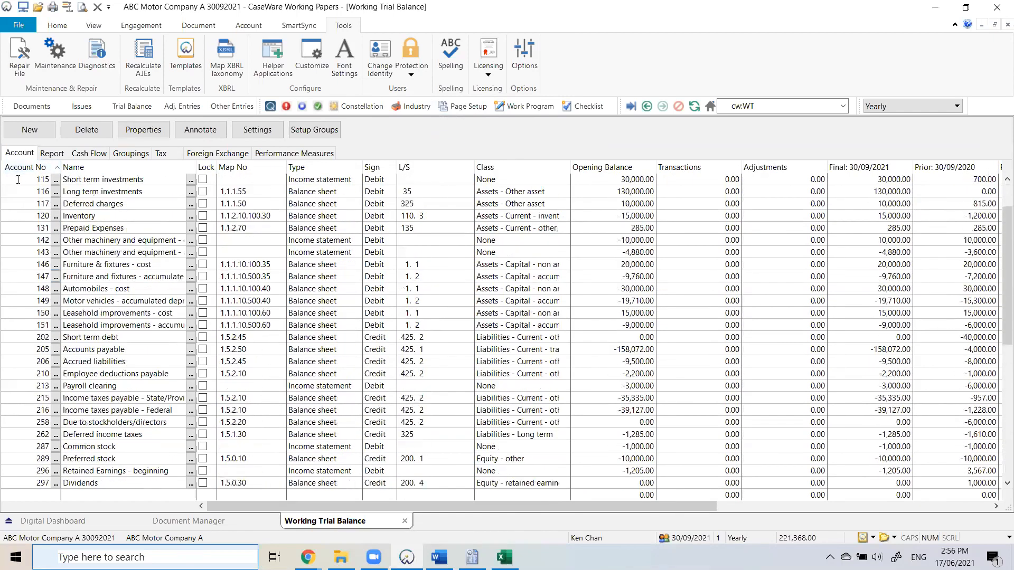
scroll(18, 181, "down", 2)
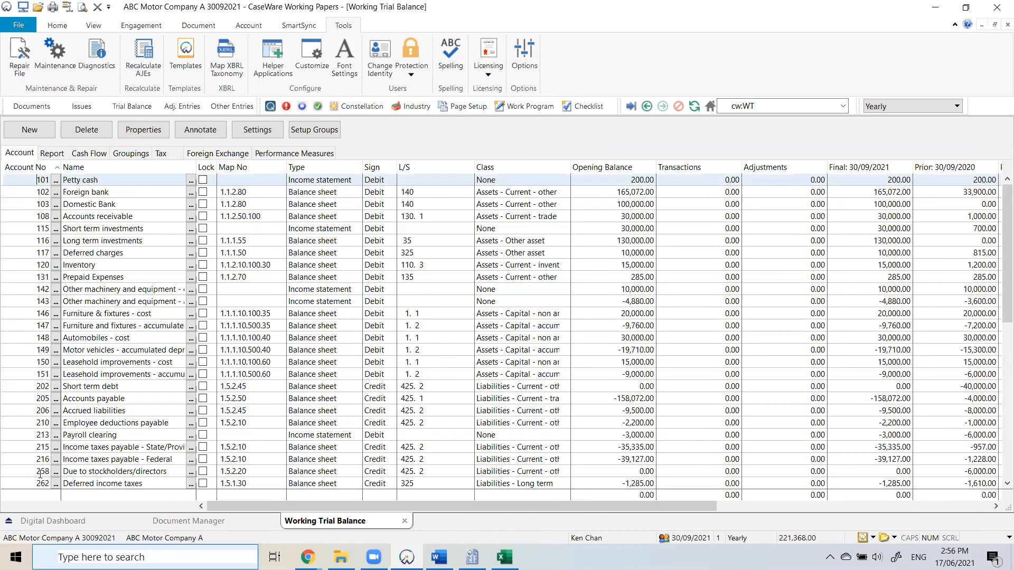
scroll(43, 470, "down", 3)
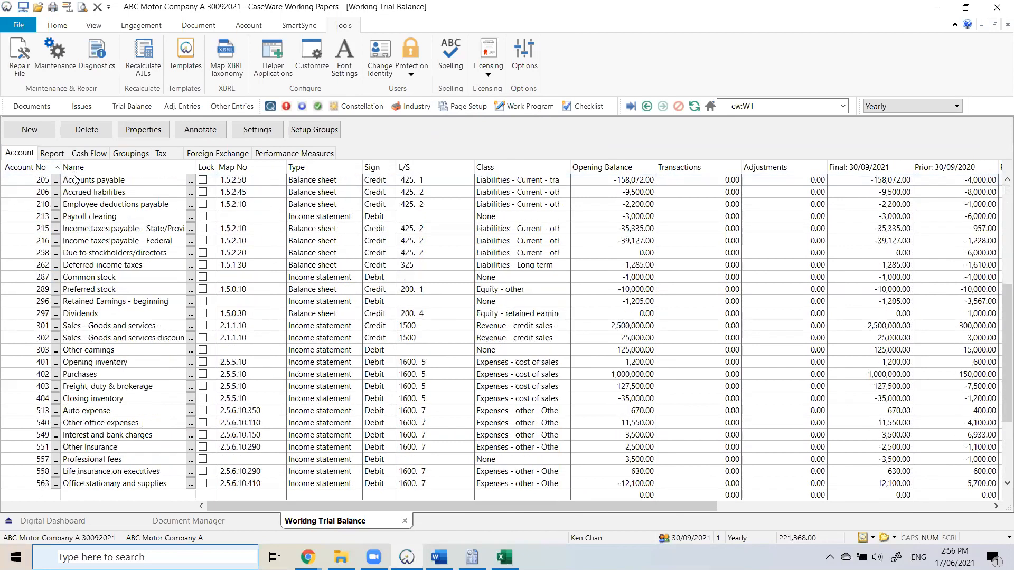
scroll(101, 192, "down", 1)
scroll(101, 193, "up", 7)
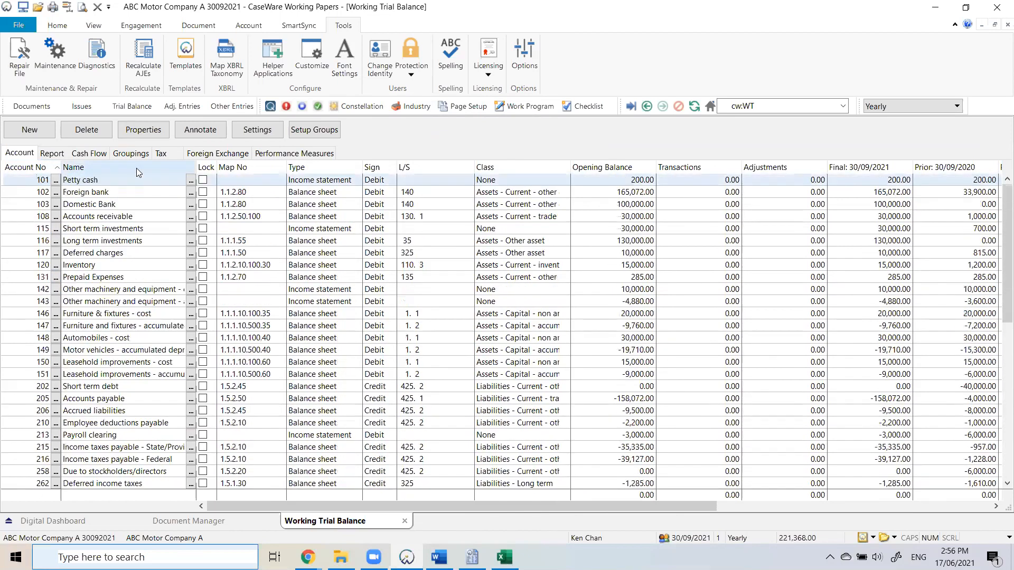
Sort the accounts alphabetically by Name and look through the reordered list.
left_click(138, 169)
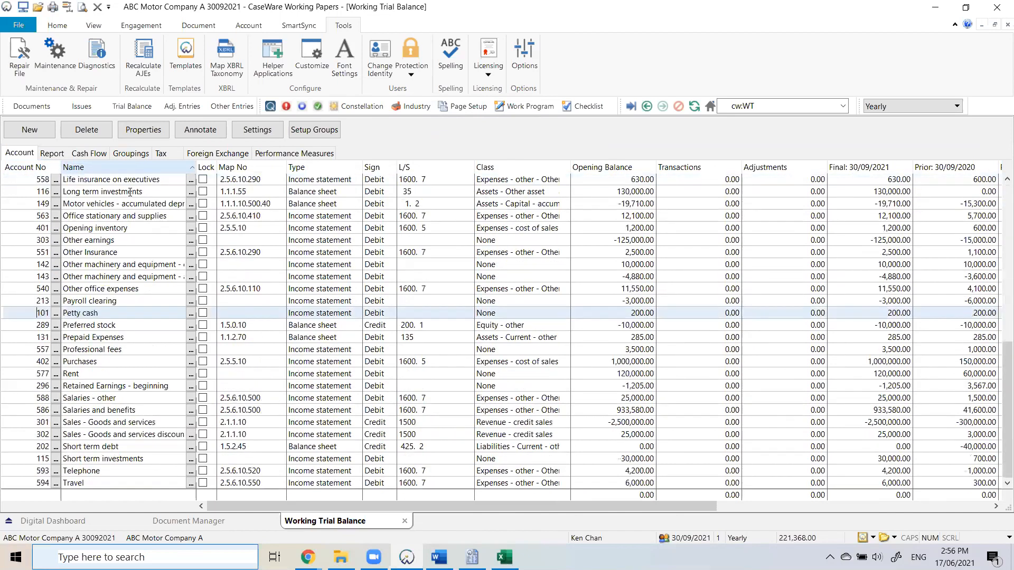
scroll(997, 200, "up", 7)
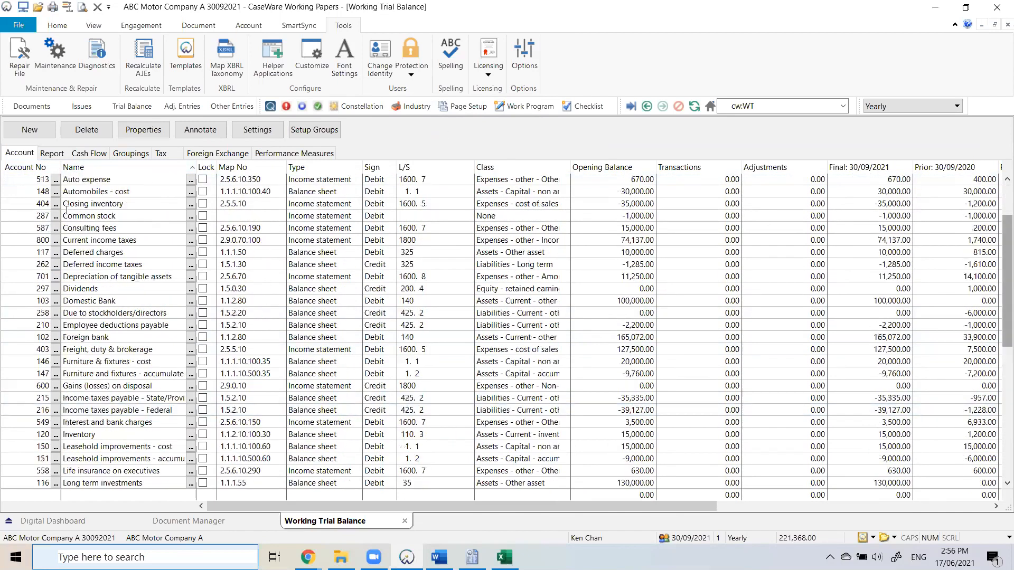
scroll(88, 190, "up", 2)
scroll(142, 179, "down", 2)
left_click(142, 179)
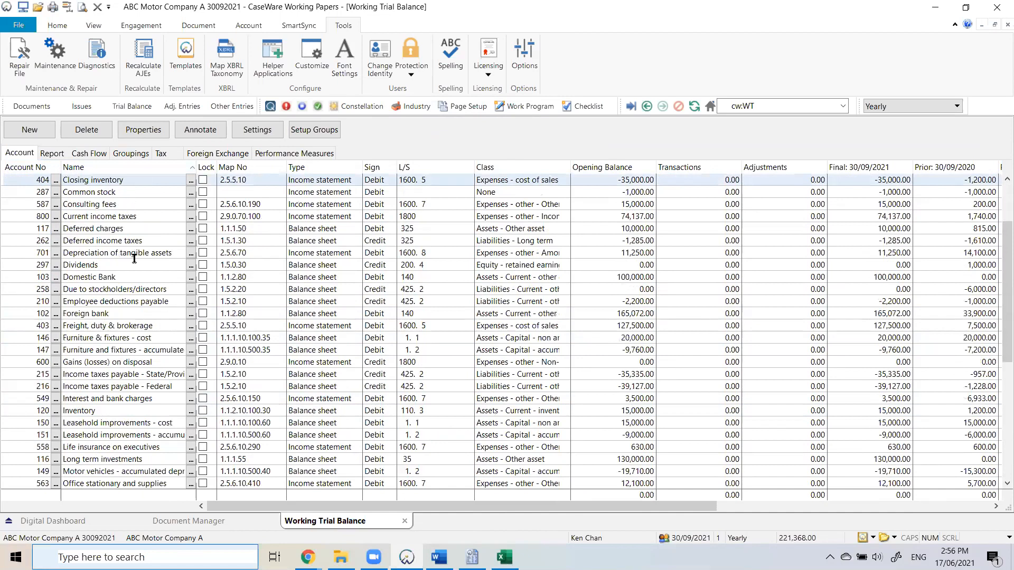
scroll(119, 464, "down", 7)
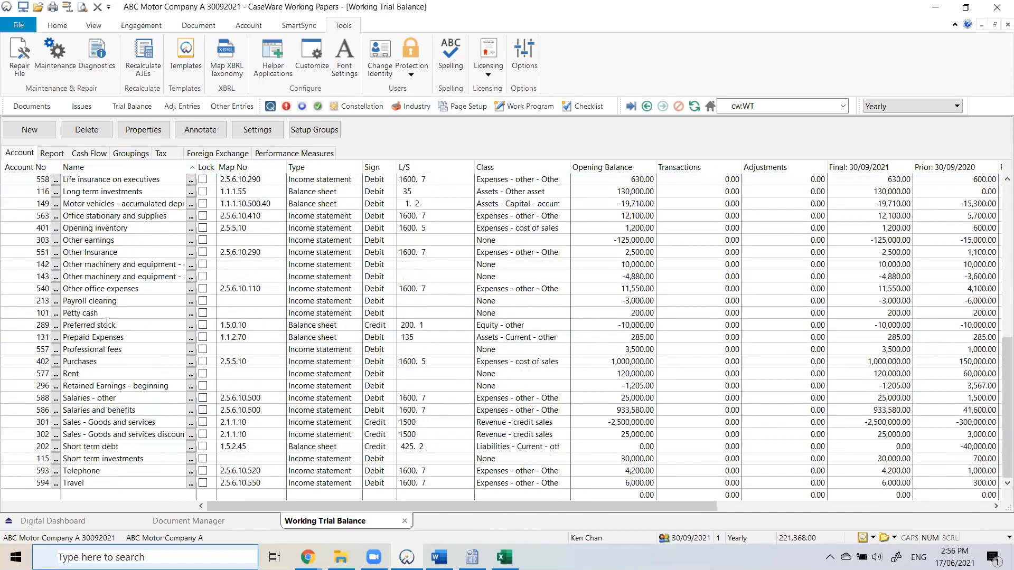
scroll(80, 217, "up", 7)
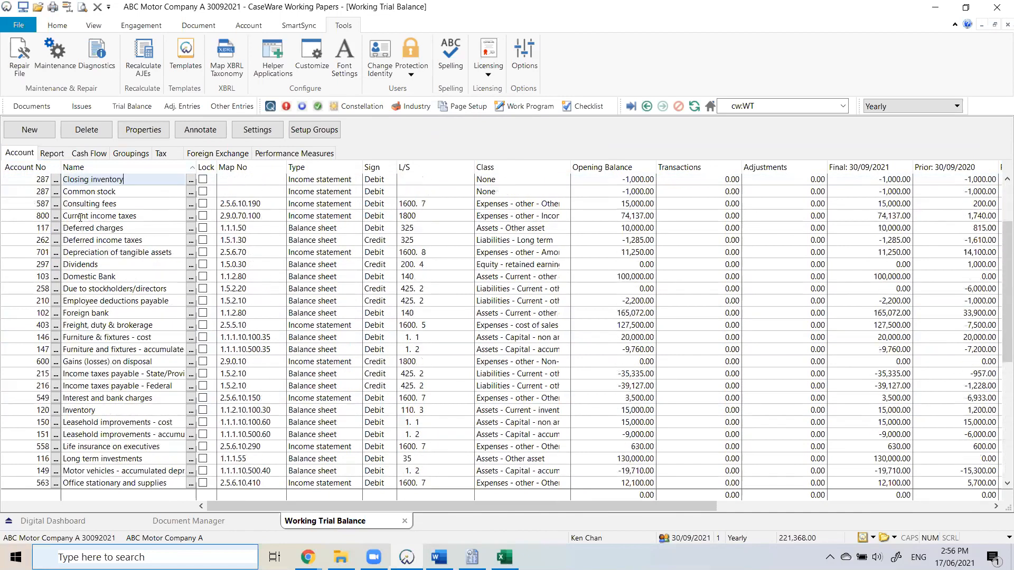
Return the trial balance to ascending Account No order, starting from the first account.
left_click(47, 168)
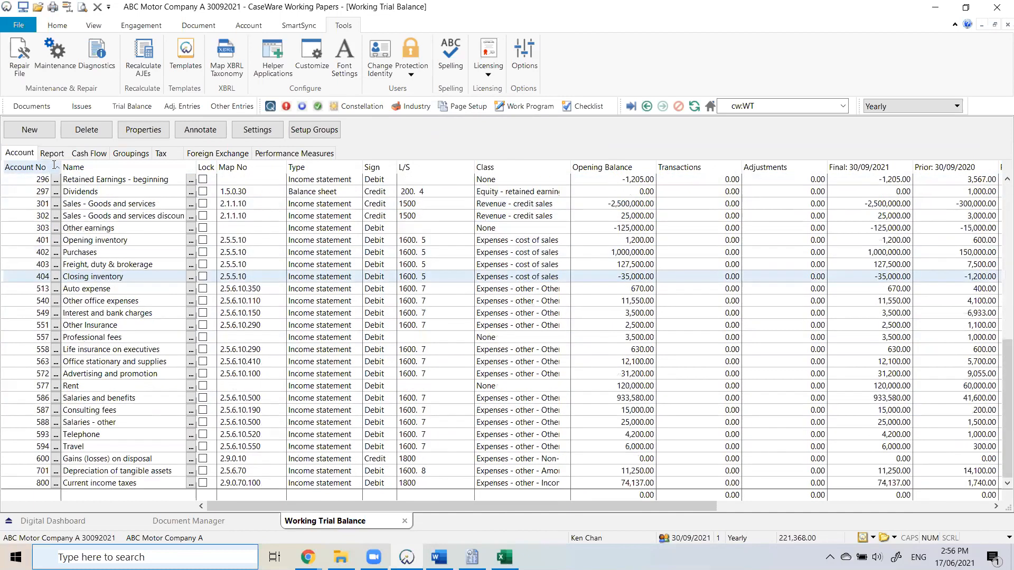
scroll(114, 231, "up", 4)
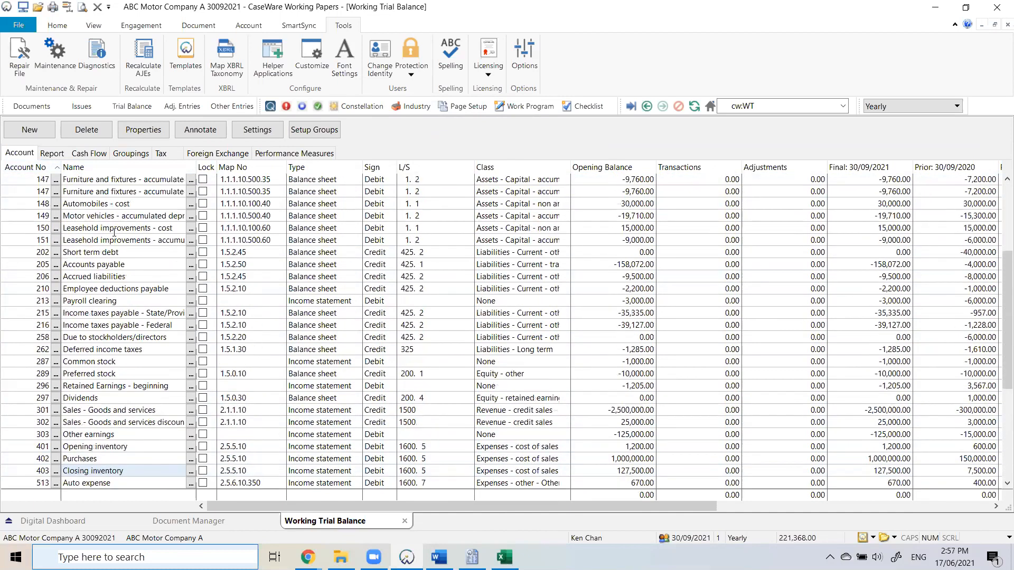
scroll(114, 231, "up", 4)
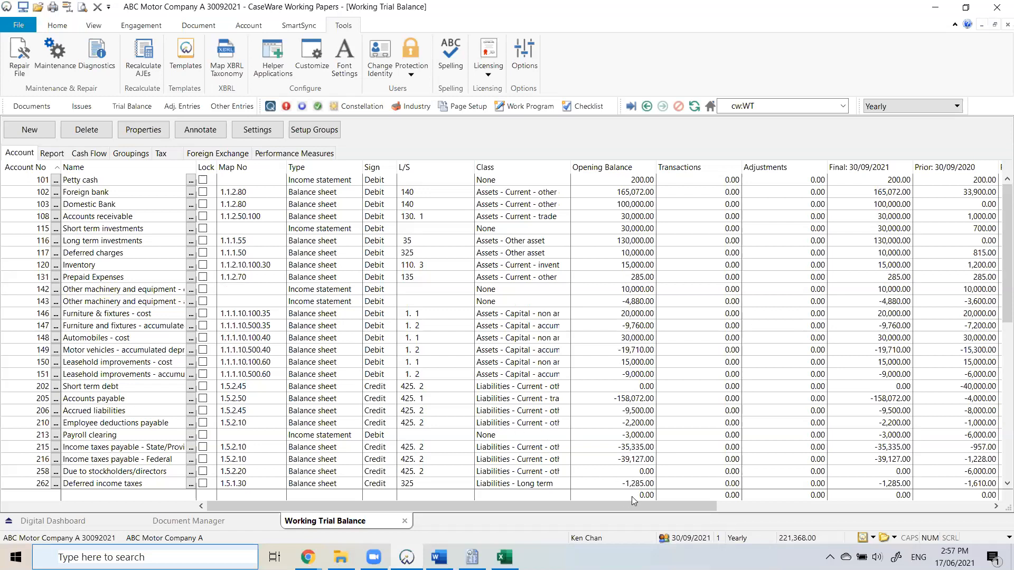
Examine the current and prior year balance columns of the trial balance and select the Petty cash account row.
left_click(750, 509)
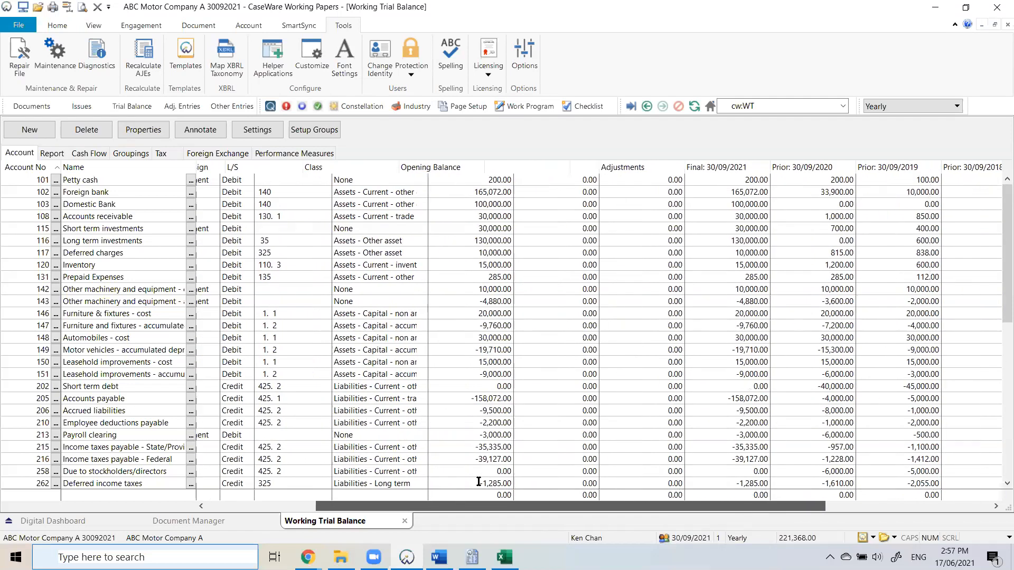
scroll(441, 499, "right", 3)
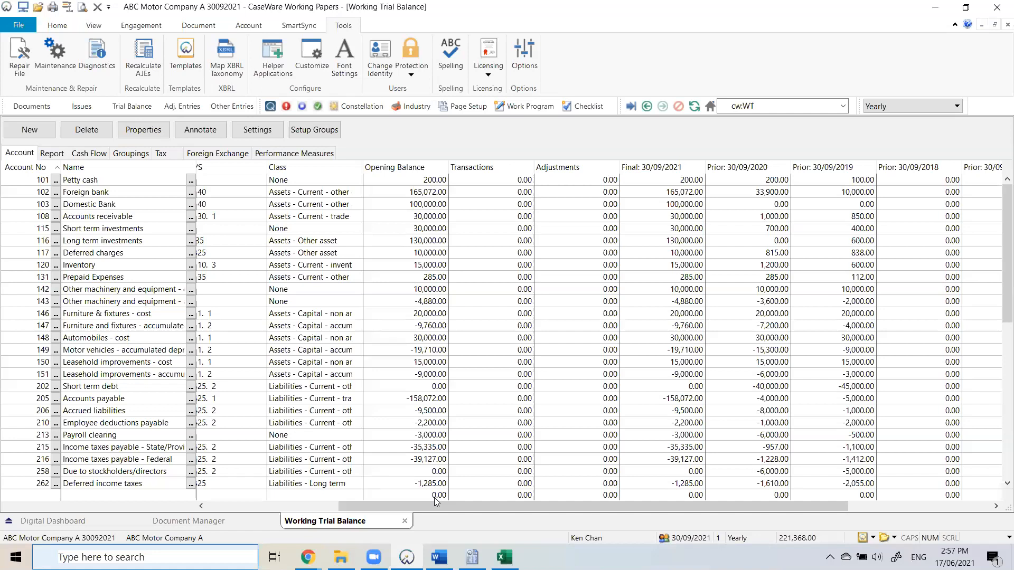
left_click_drag(436, 502, 294, 505)
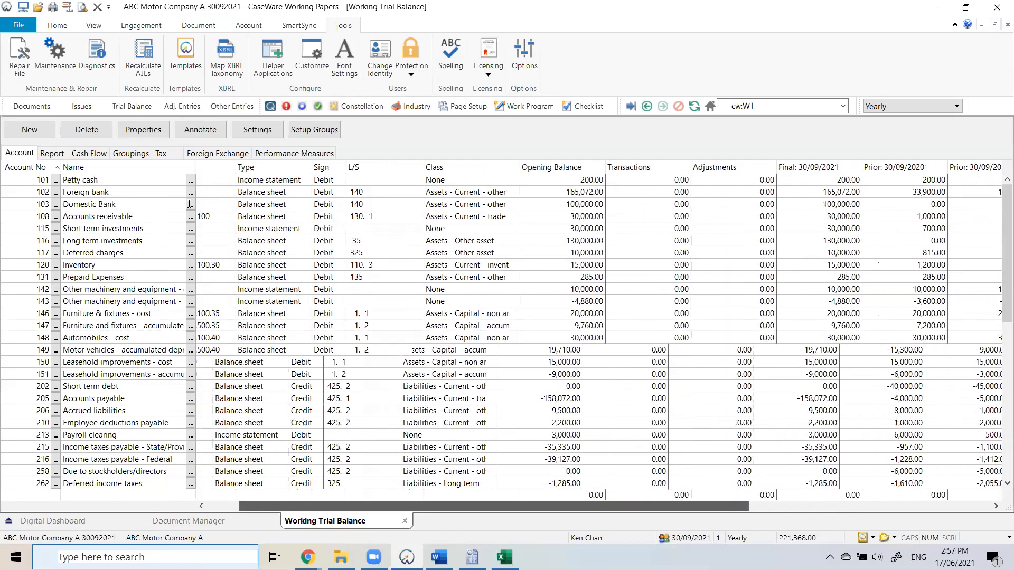
left_click(2, 181)
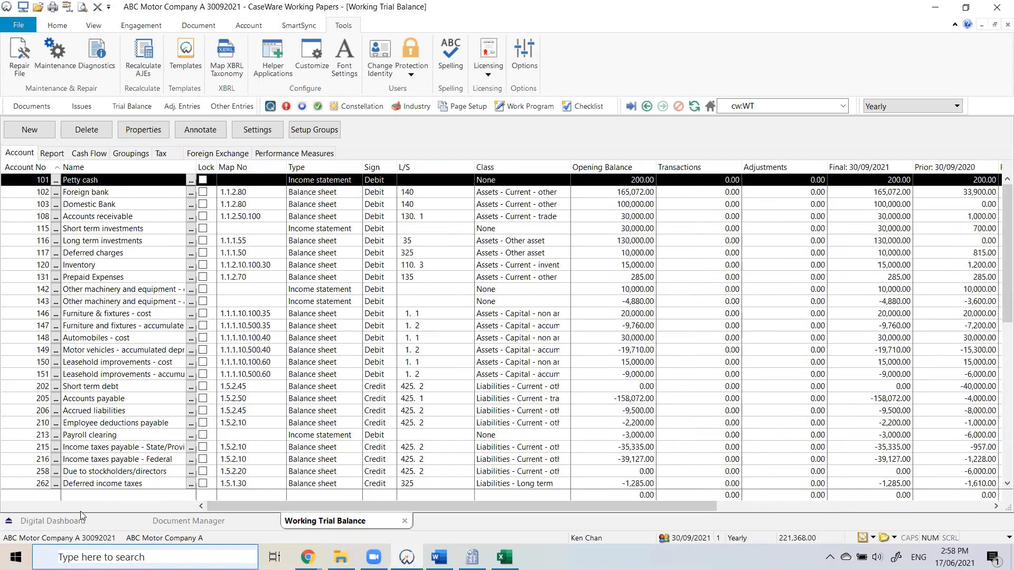
Open Assign Mapping Numbers from the Digital Dashboard and widen the Mapping Numbers side.
left_click(62, 523)
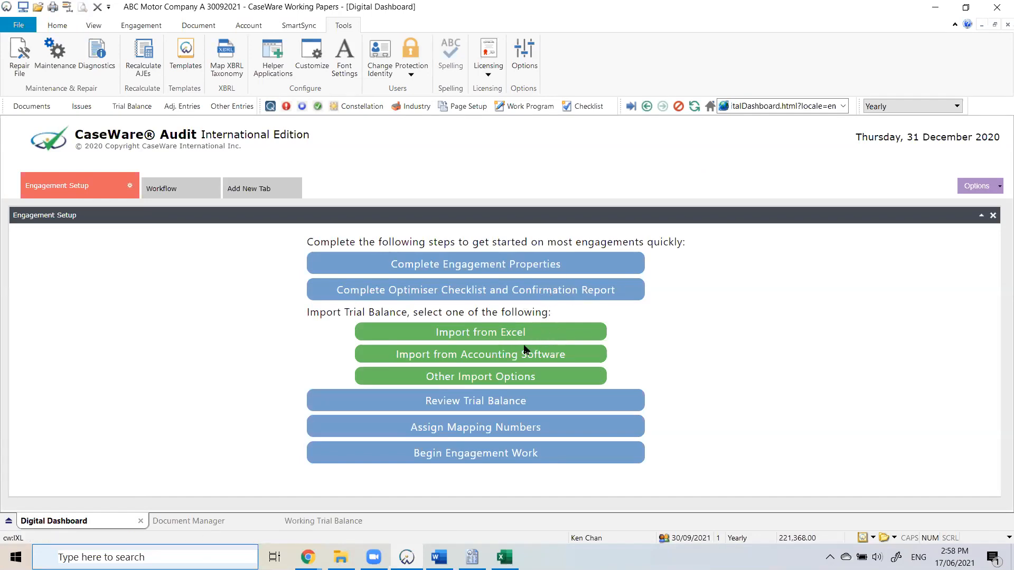
left_click(536, 433)
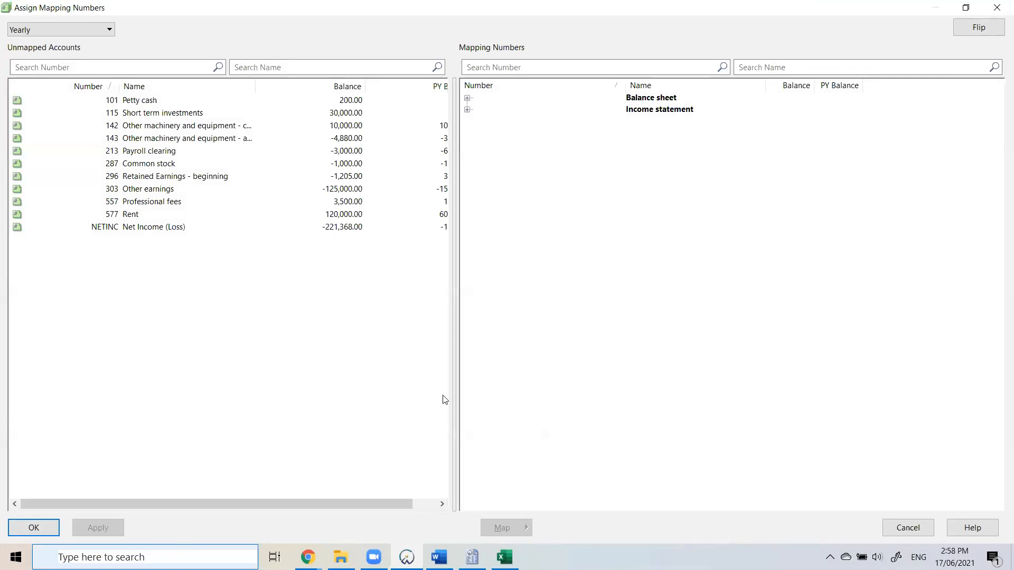
left_click_drag(455, 391, 395, 391)
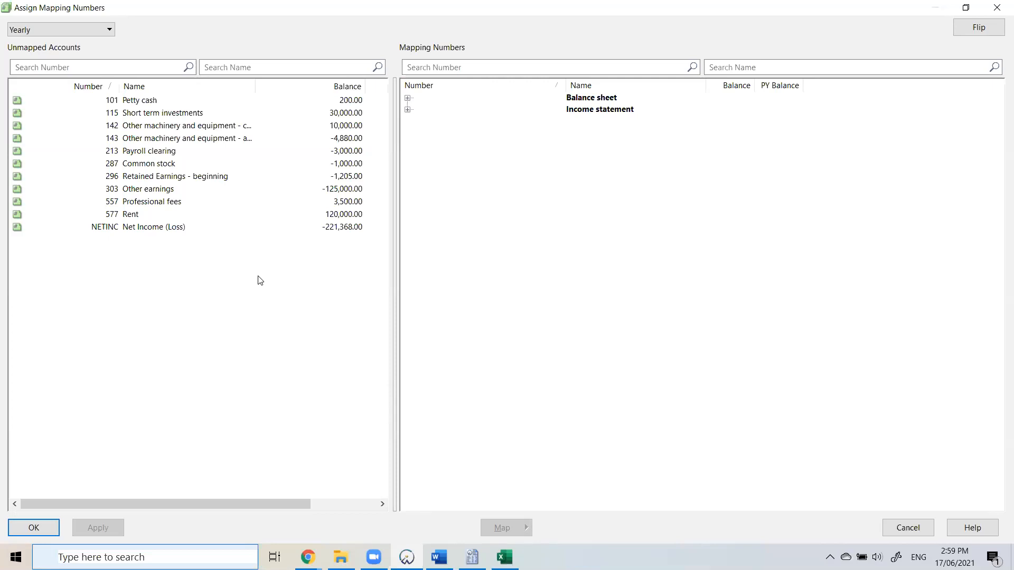
Select the unmapped accounts from 101 Petty cash through 577 Rent.
left_click(153, 106)
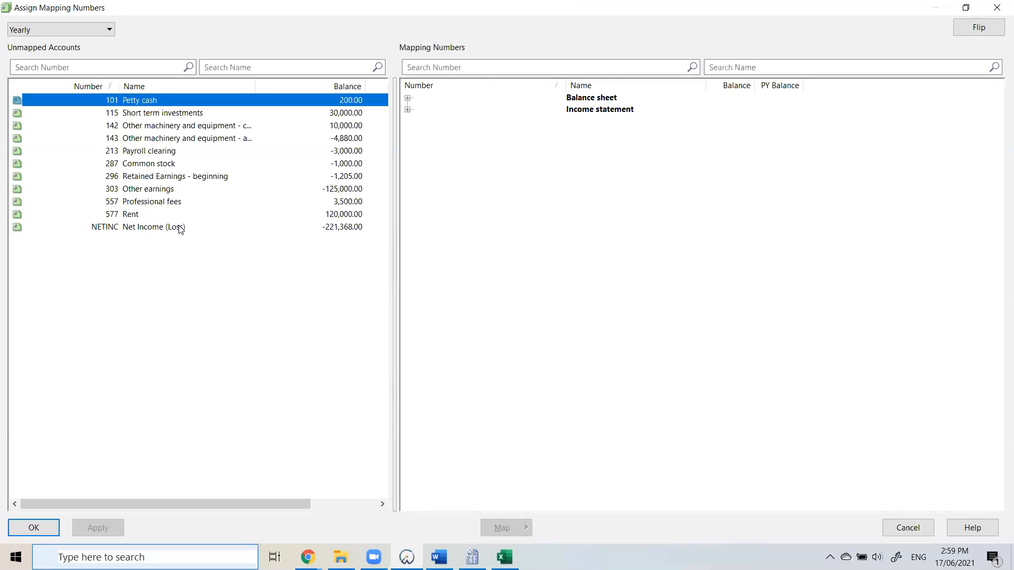
left_click(193, 214, "shift")
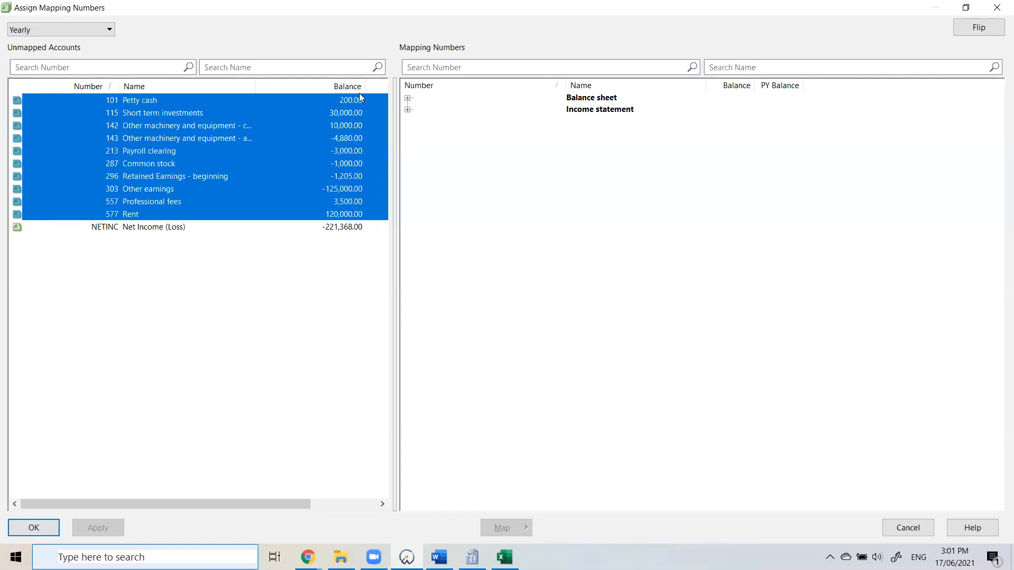
Hide the Balance and PY Balance columns in the Assign Mapping Numbers lists.
right_click(268, 309)
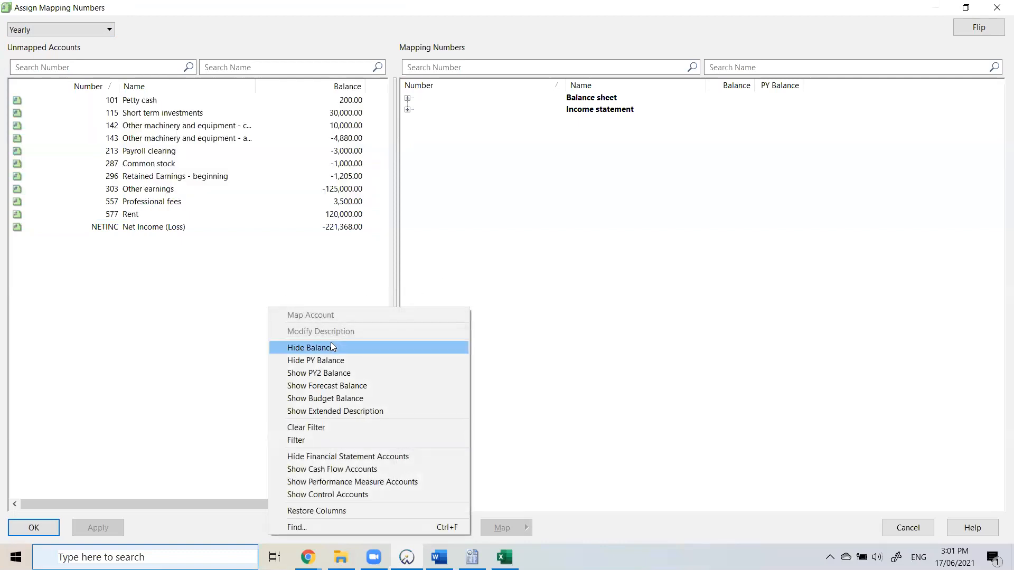
left_click(330, 347)
right_click(296, 343)
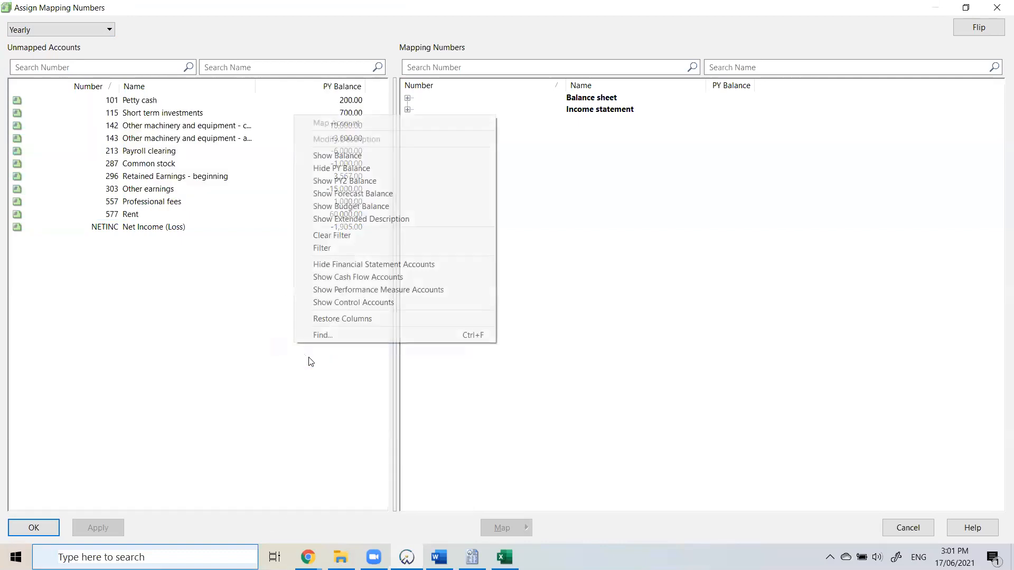
left_click(388, 169)
right_click(708, 255)
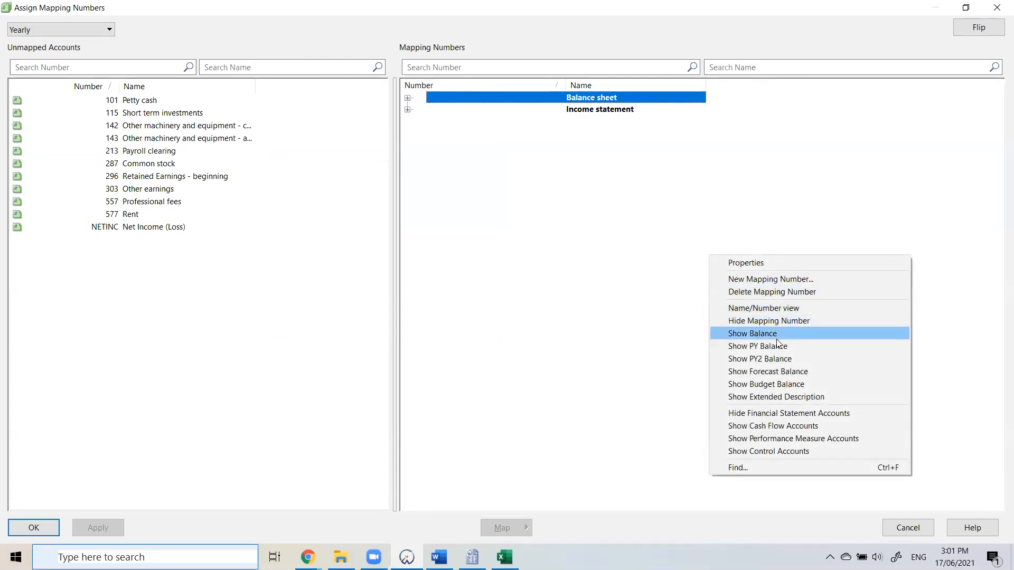
left_click(576, 307)
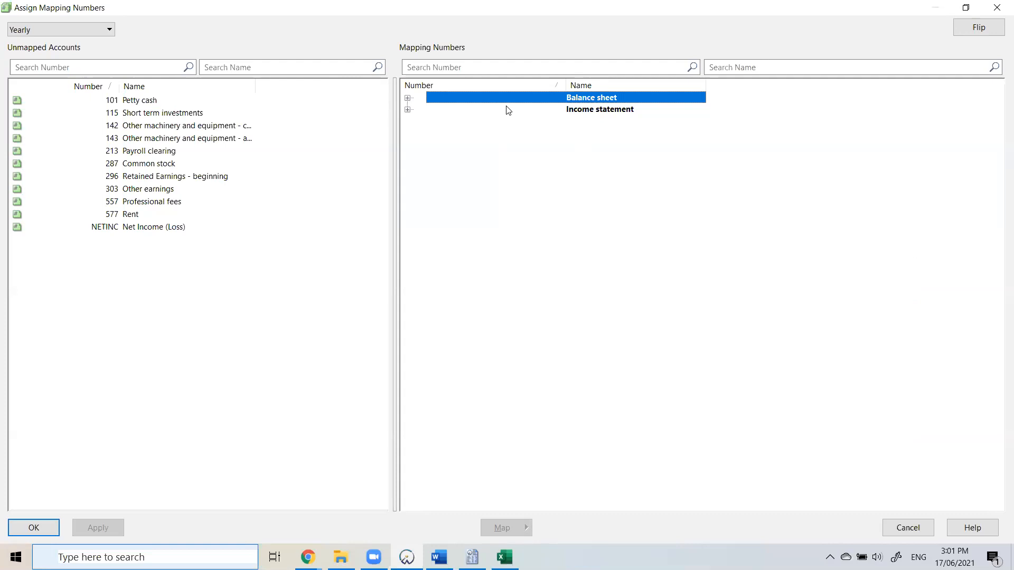
Examine the mapping numbers under Non-current assets down to Property, plant and equipment (cost), and collapse the Balance sheet group.
left_click(408, 98)
left_click(419, 109)
left_click(432, 122)
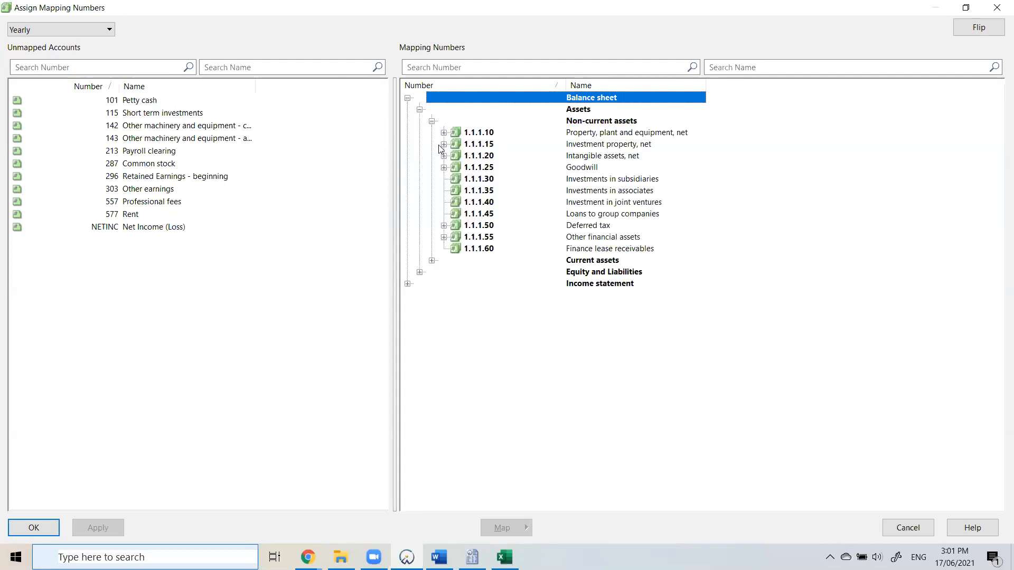
left_click(444, 133)
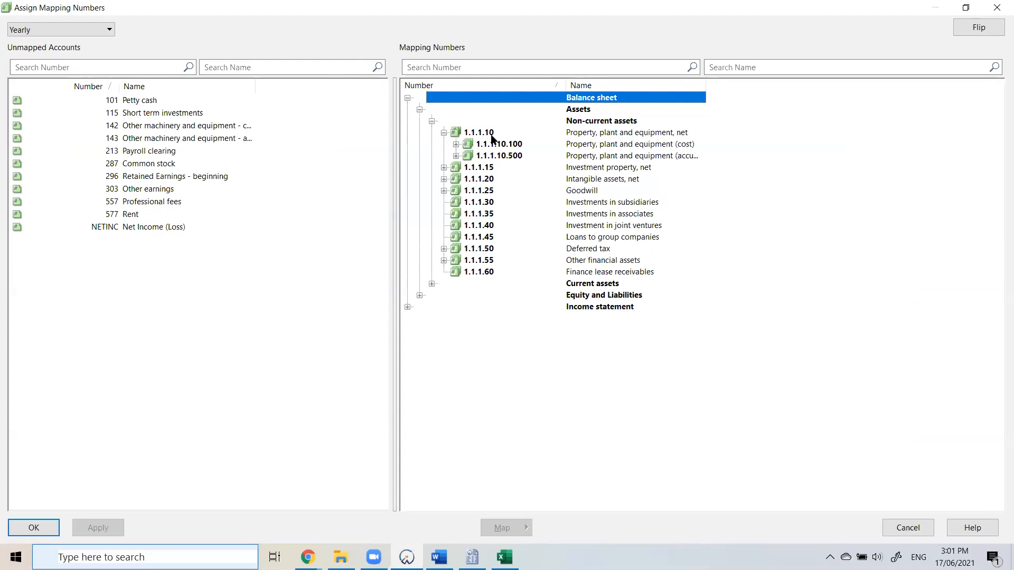
left_click(456, 145)
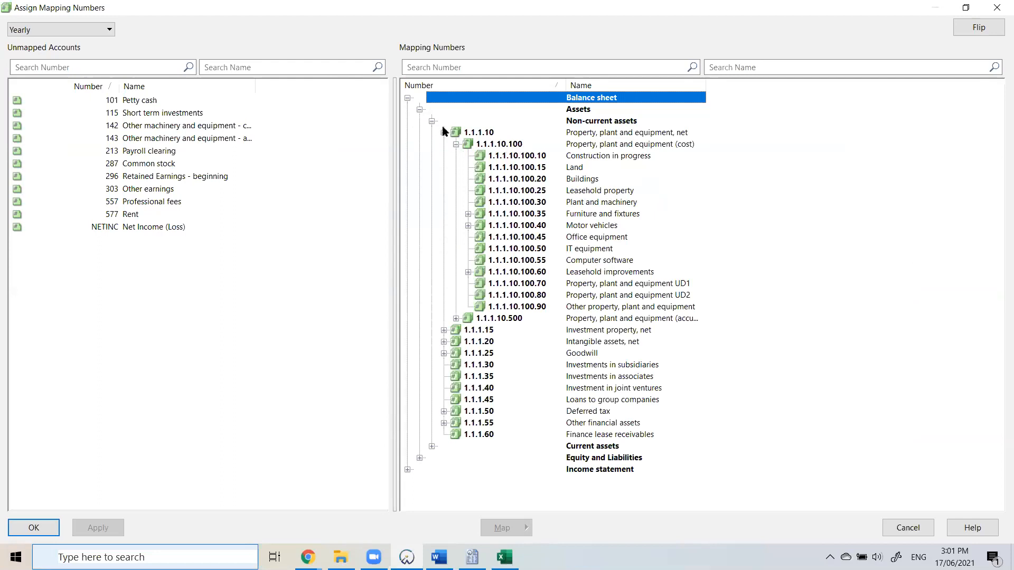
left_click(408, 99)
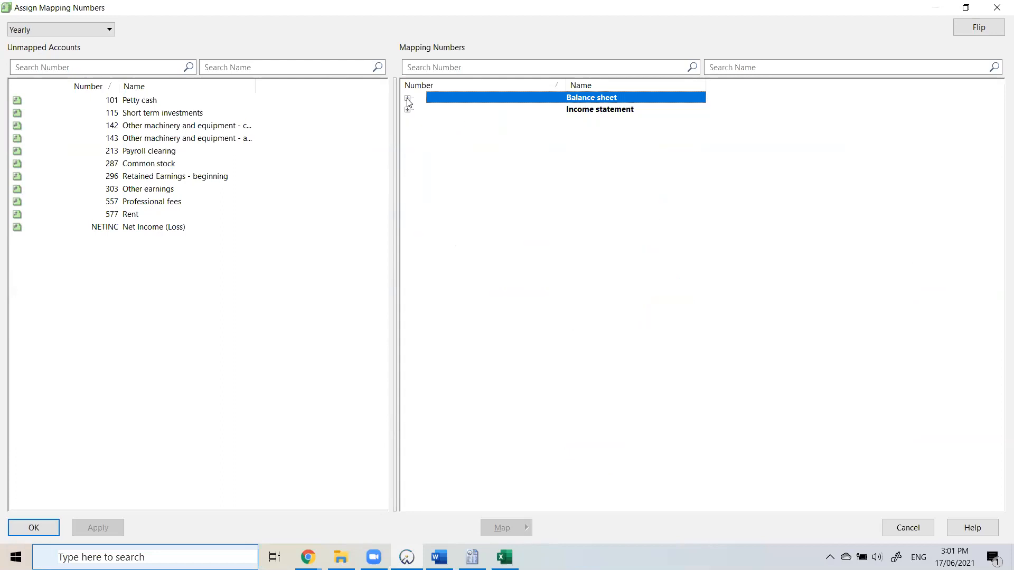
Map account 101 Petty cash to 1.1.2.80 Cash and cash equivalents under Current assets.
left_click(154, 102)
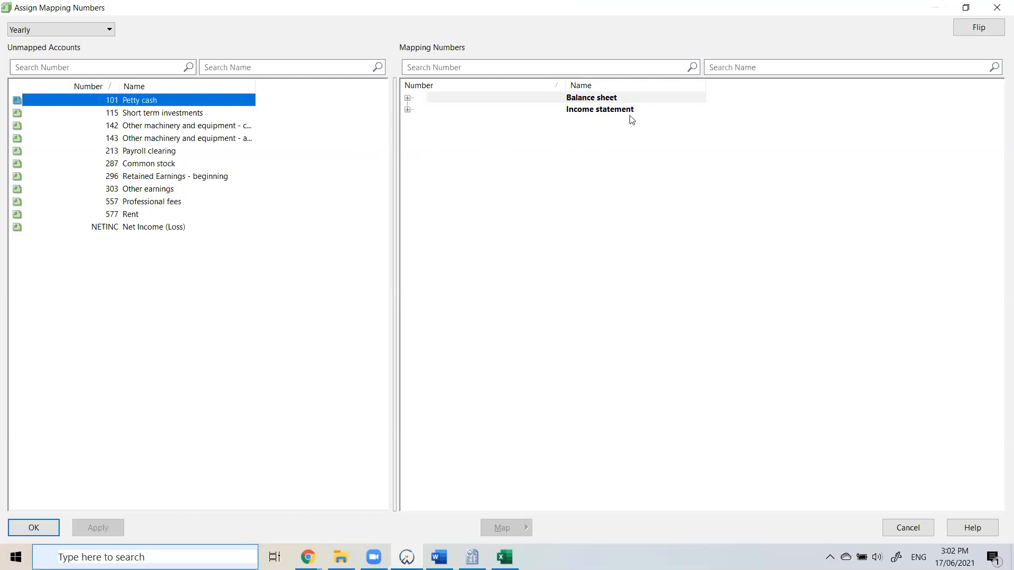
left_click(407, 98)
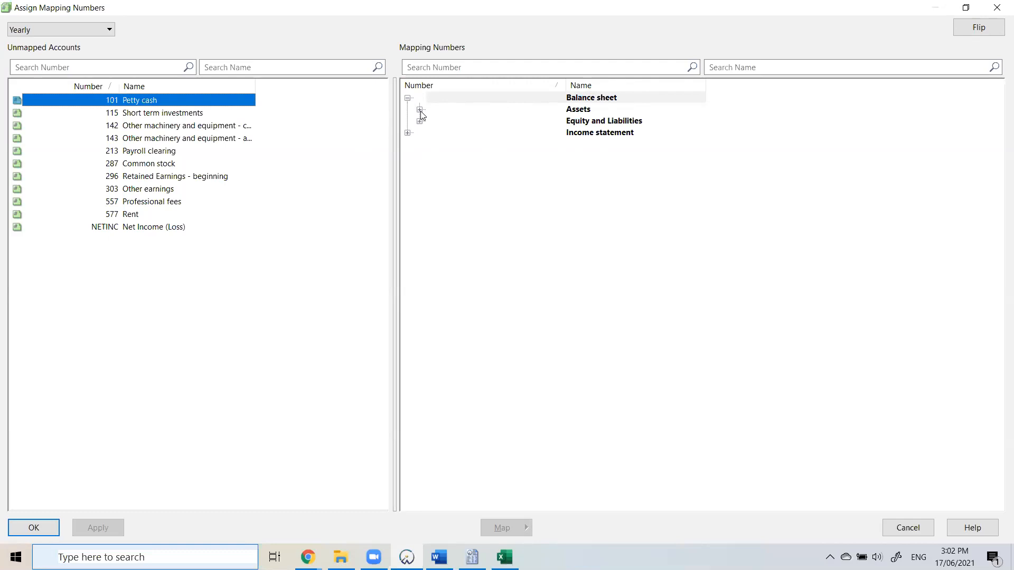
left_click(420, 109)
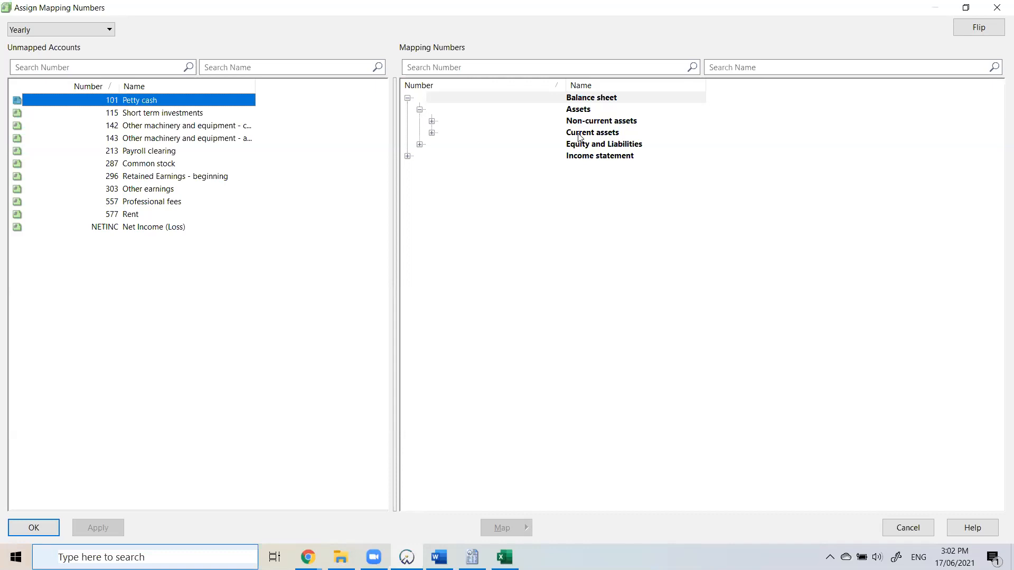
left_click(432, 133)
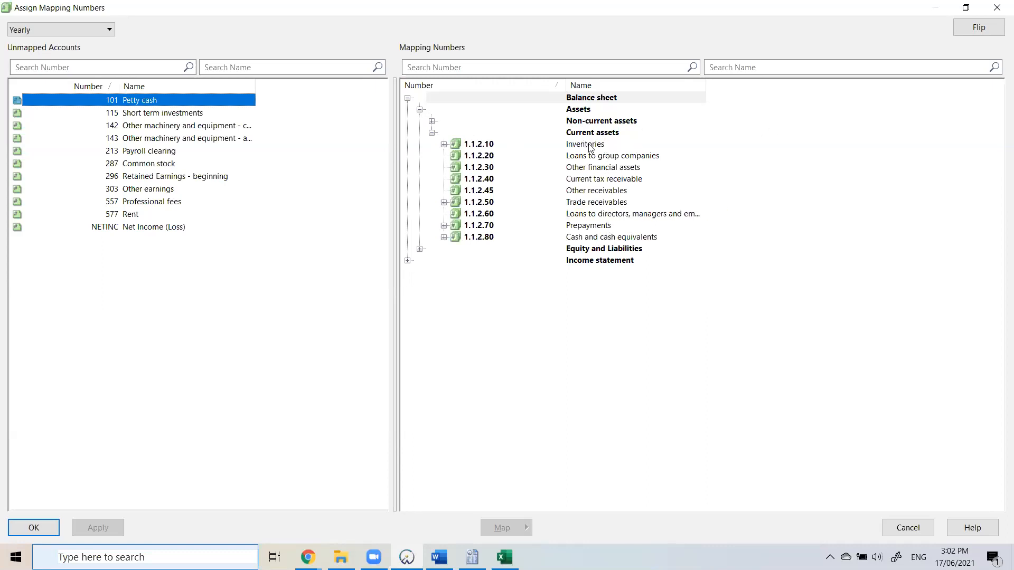
left_click(587, 238)
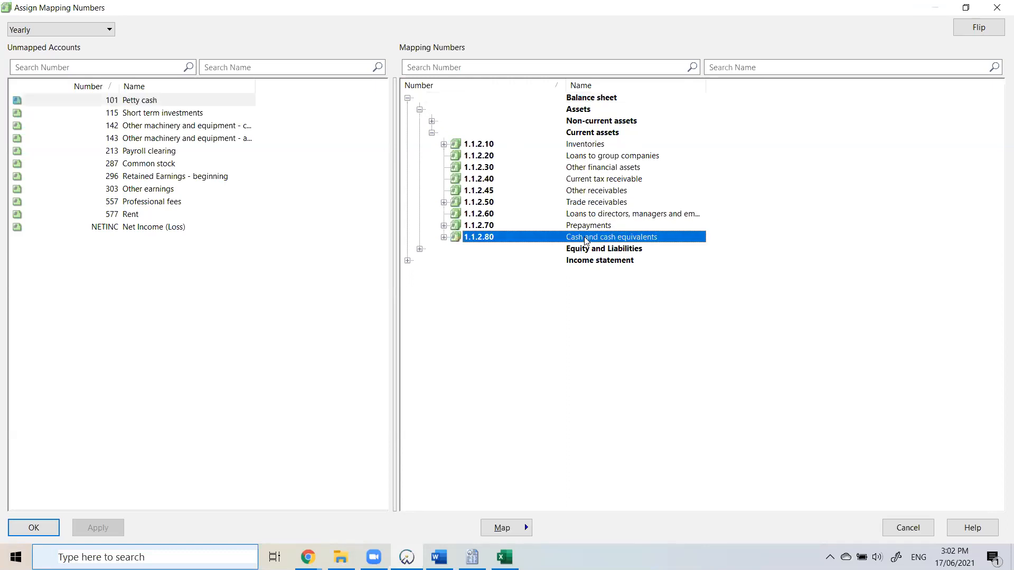
left_click(444, 237)
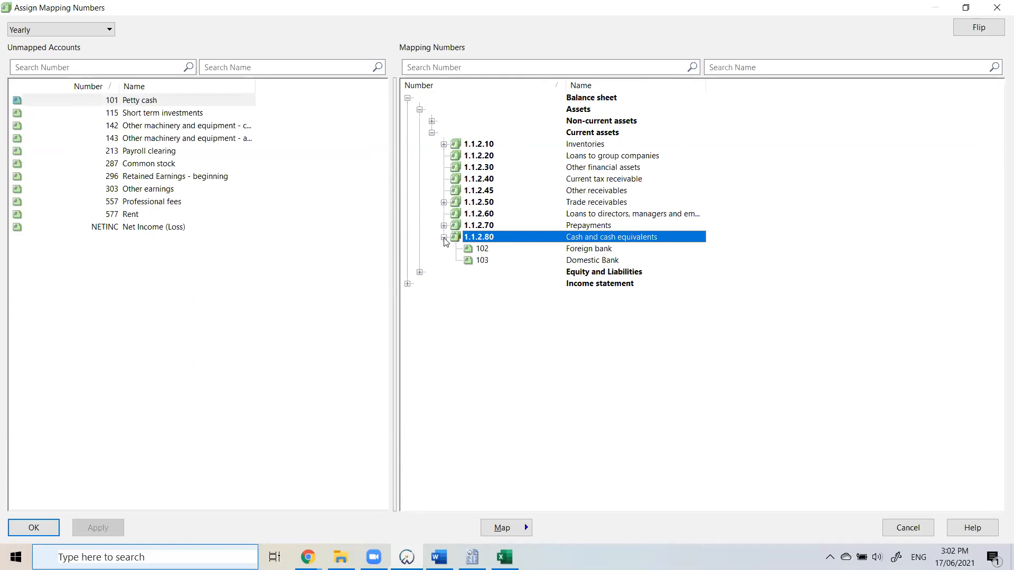
left_click(444, 239)
left_click_drag(132, 100, 190, 106)
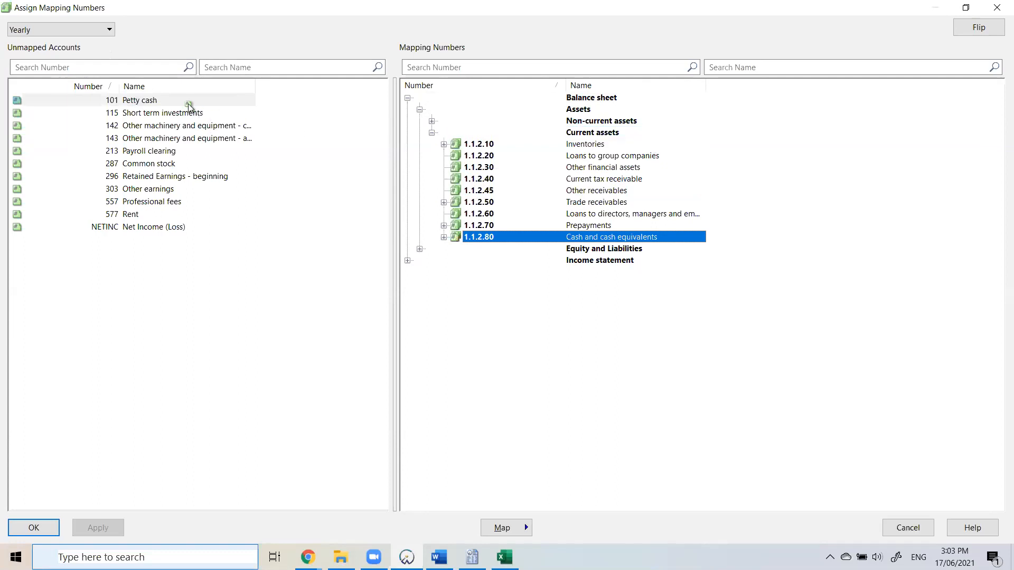
left_click(444, 237)
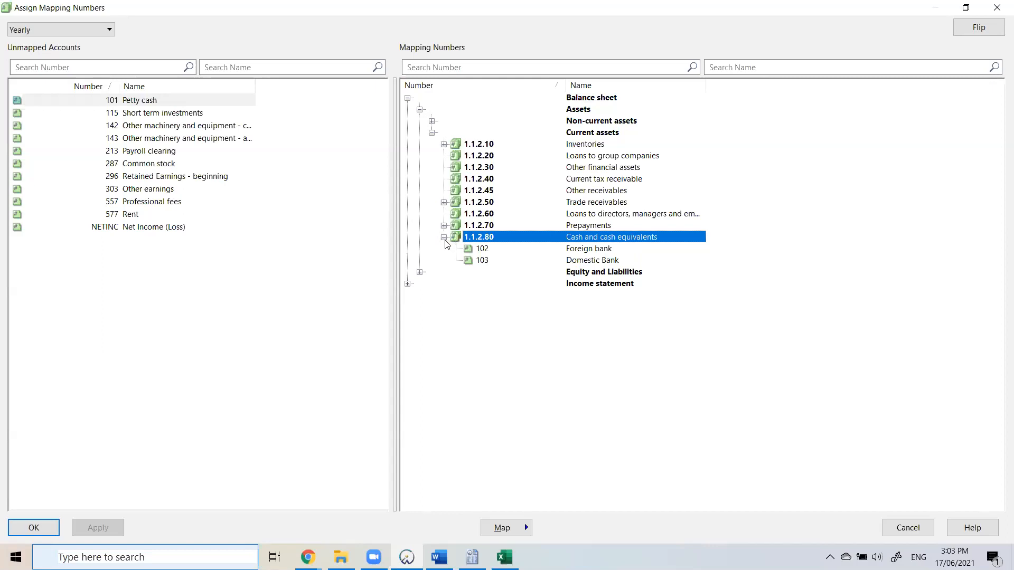
left_click(175, 101)
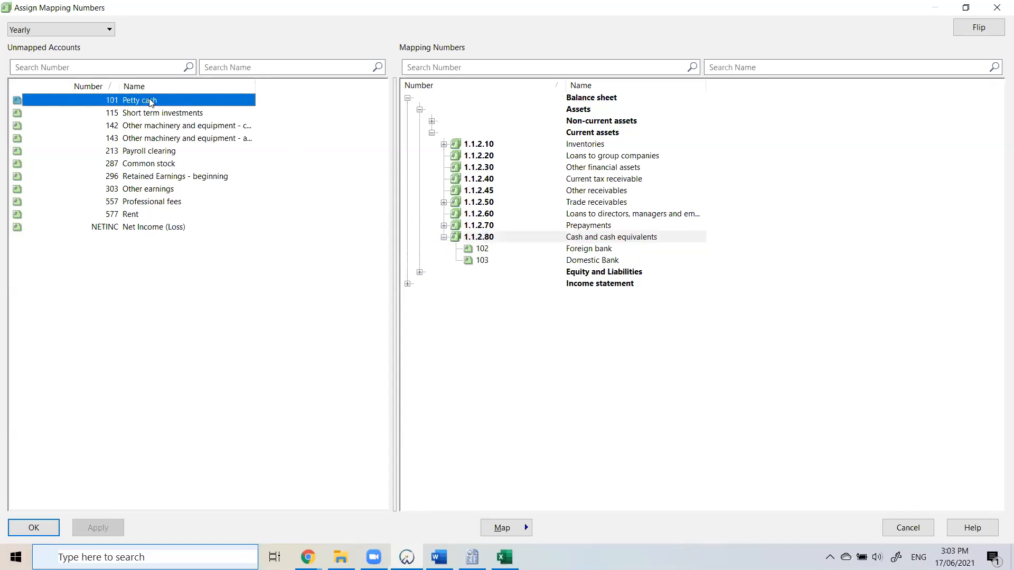
left_click_drag(152, 102, 596, 260)
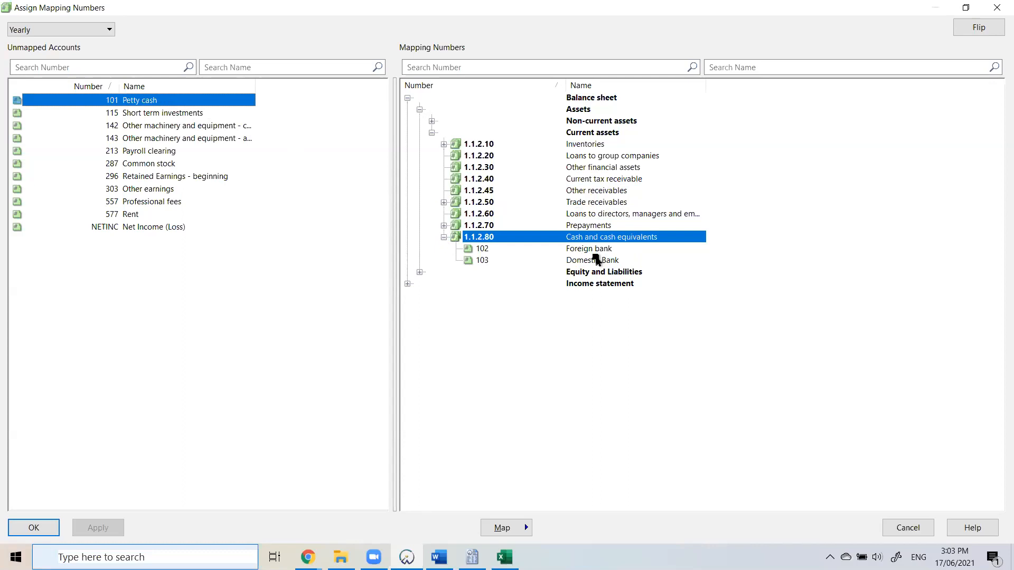
left_click_drag(596, 260, 597, 260)
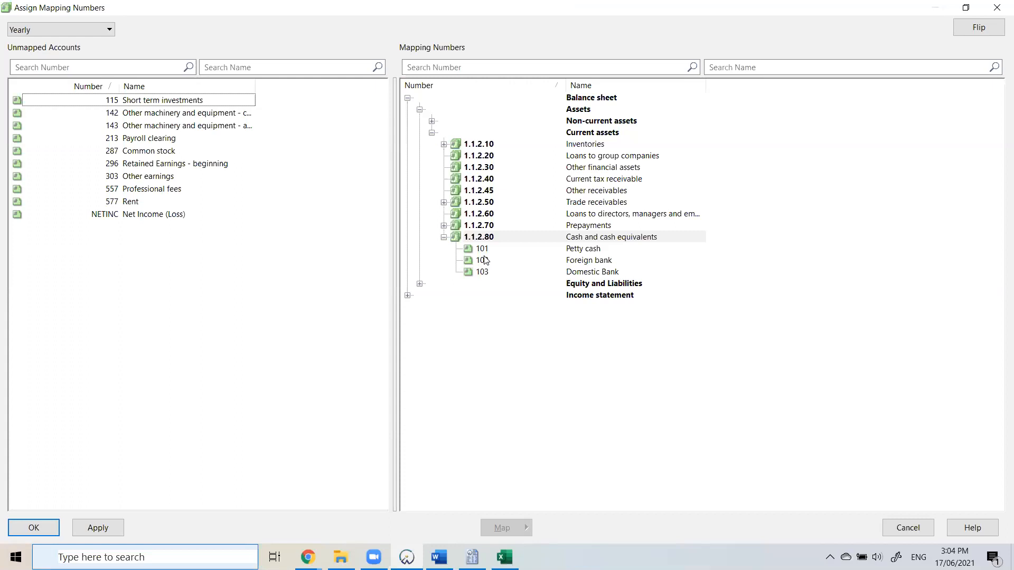
Sort the mapping numbers alphabetically by name.
left_click(478, 87)
left_click(628, 85)
left_click(505, 88)
left_click(601, 87)
left_click(506, 87)
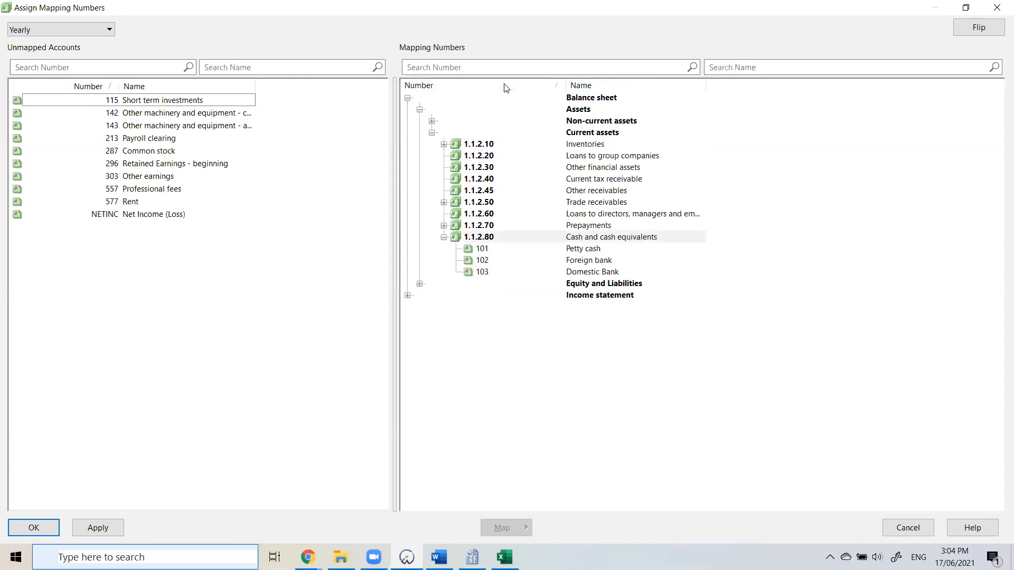
left_click(624, 87)
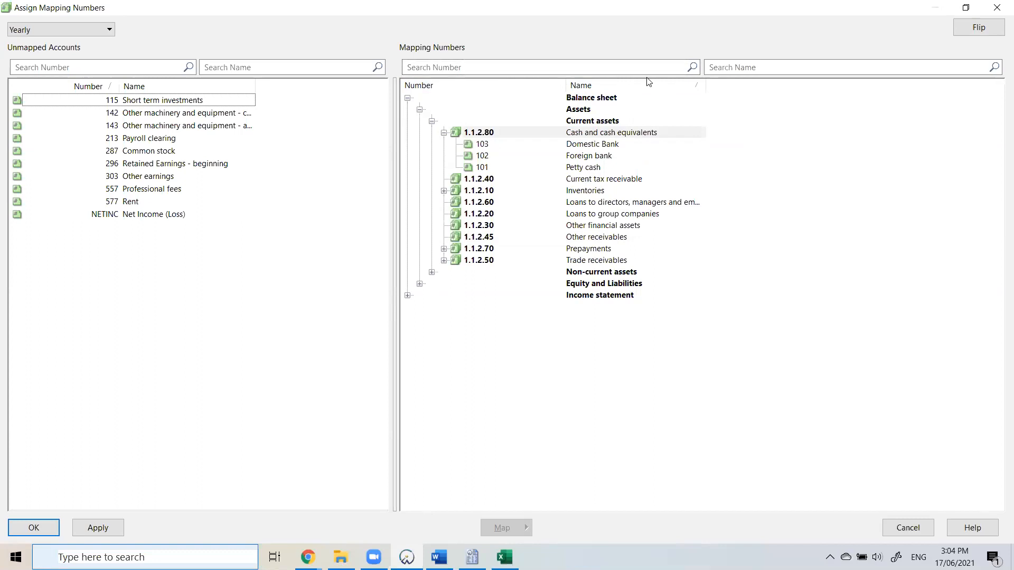
Collapse and re-expand the Balance sheet group down to Current assets, and examine the order of its mapping numbers through Trade receivables.
left_click(408, 98)
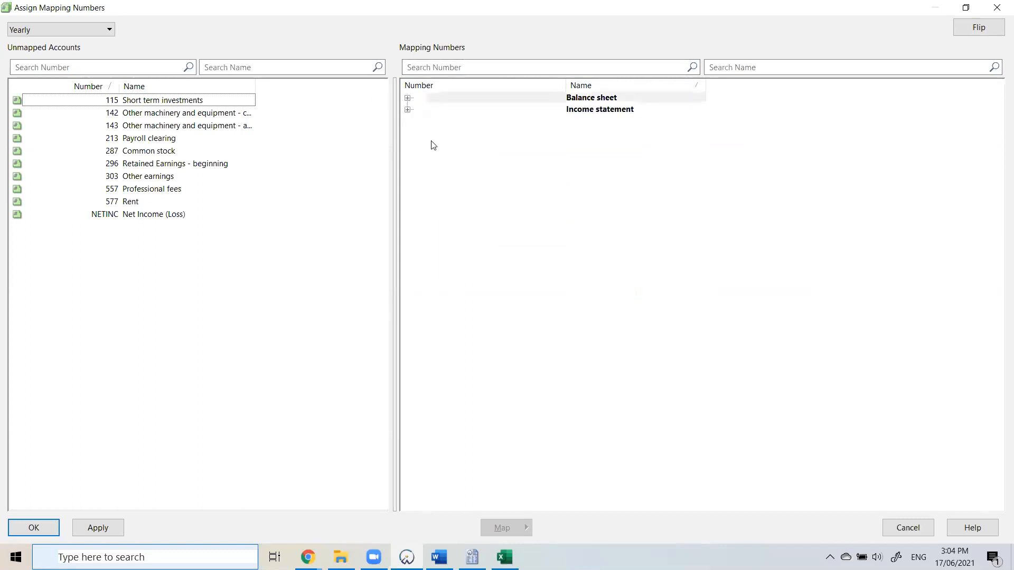
left_click(408, 98)
left_click(420, 110)
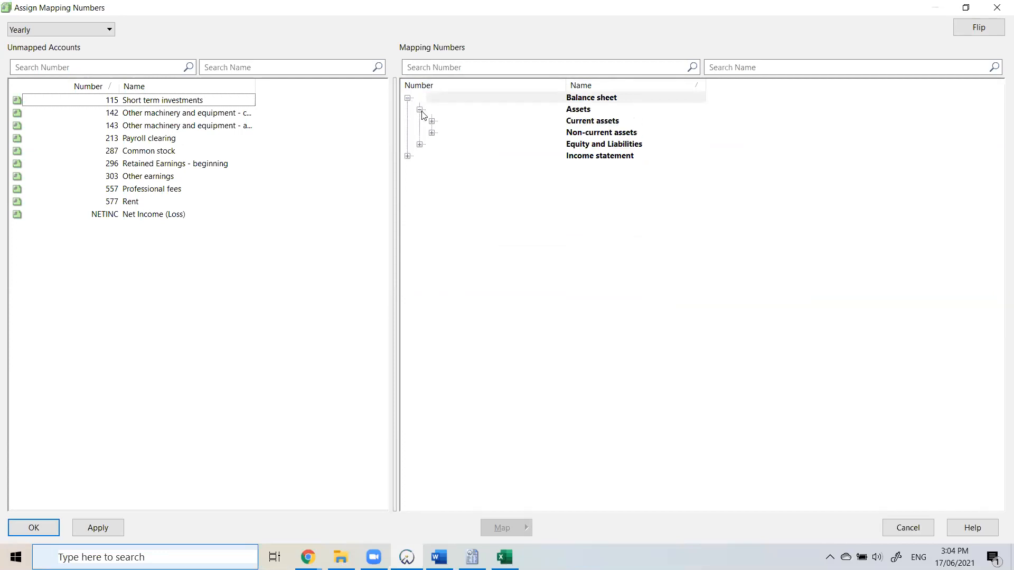
left_click(581, 122)
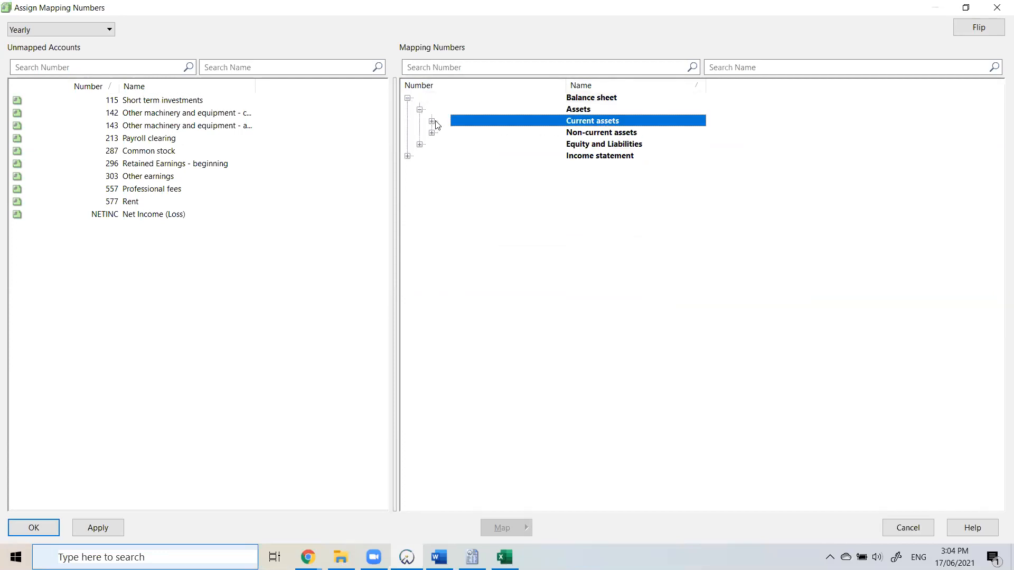
left_click(432, 122)
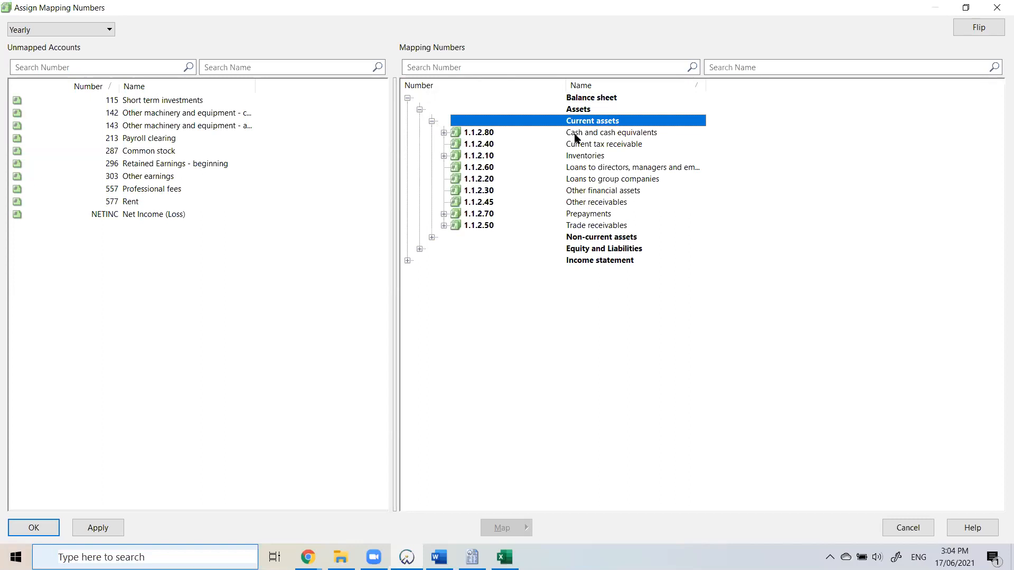
left_click(578, 227)
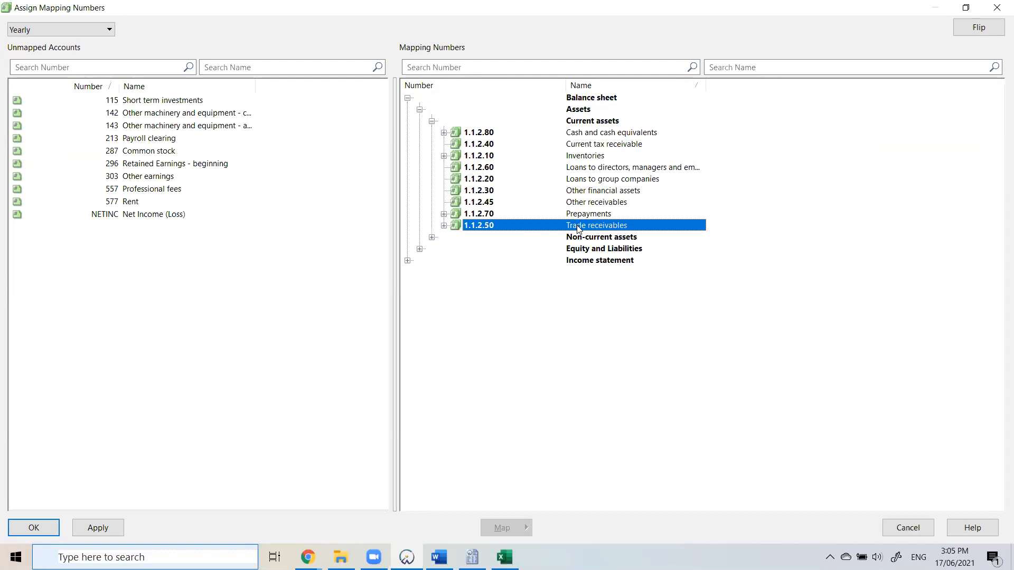
left_click(649, 87)
left_click(648, 87)
Show the Balance column in the mapping lists and expand Balance sheet, Assets and Current assets again.
right_click(610, 325)
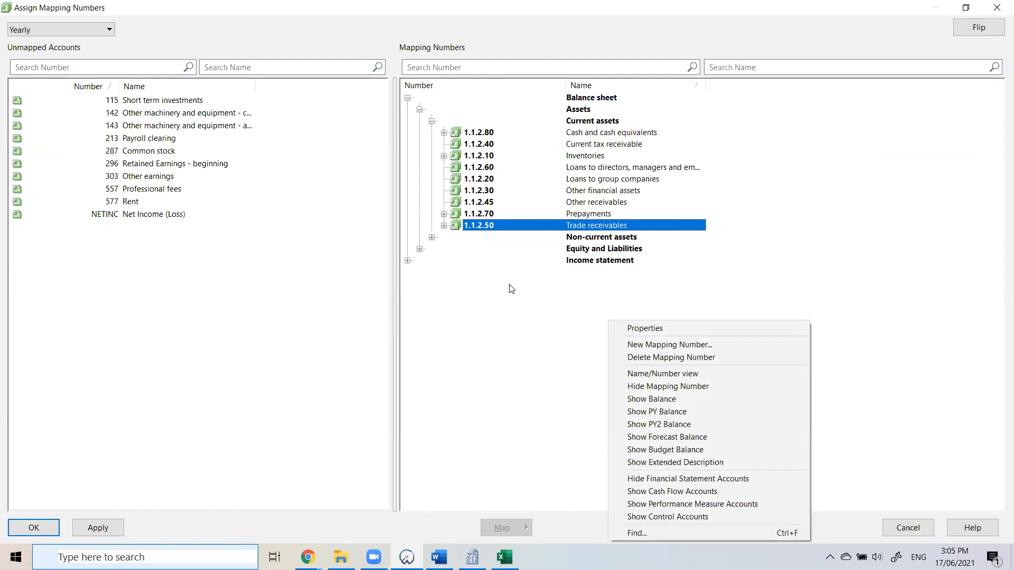
left_click(681, 399)
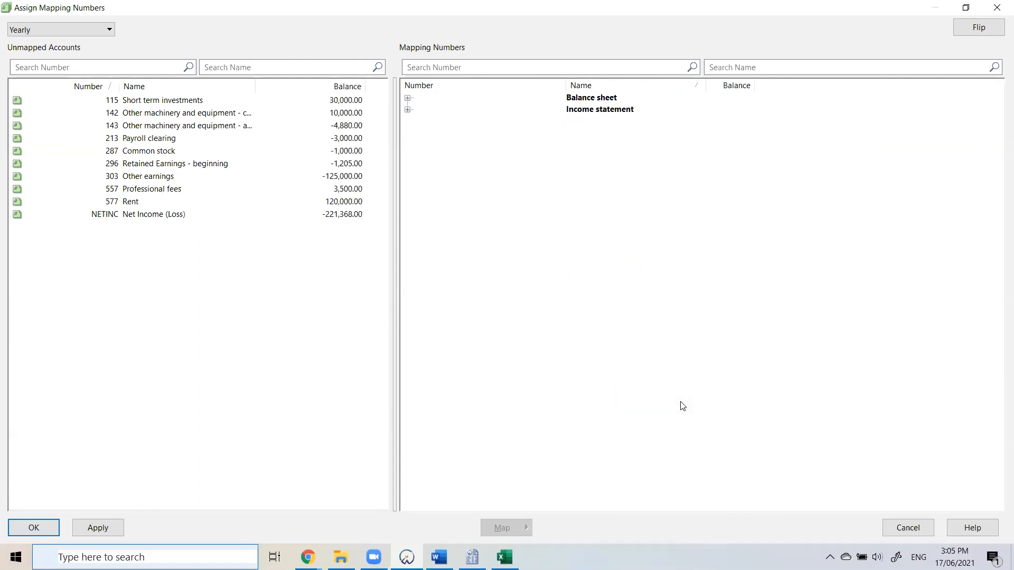
left_click(408, 98)
left_click(420, 109)
left_click(432, 122)
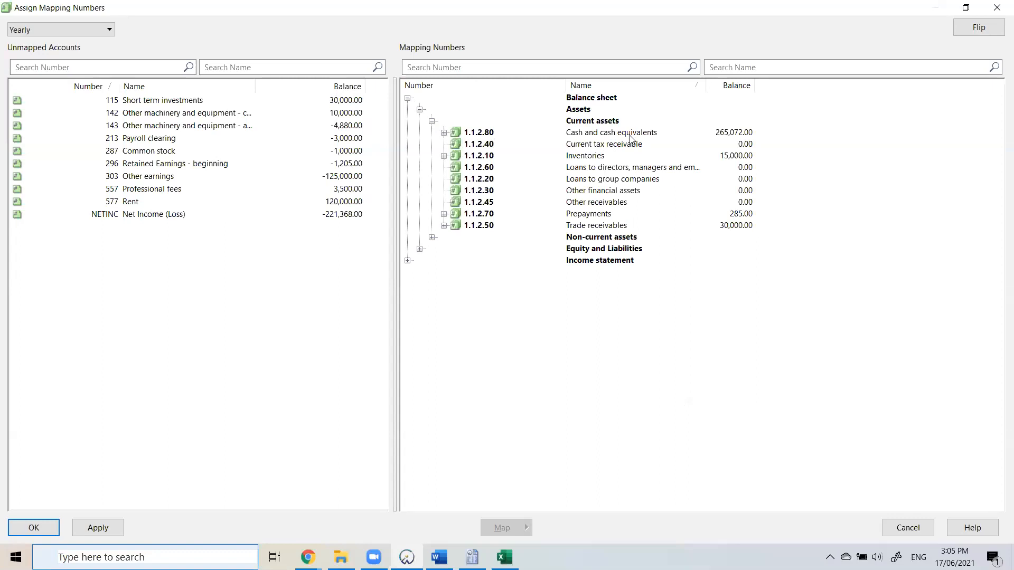
Show the PY Balance column as well and reopen the mapping tree down to Current assets.
right_click(651, 312)
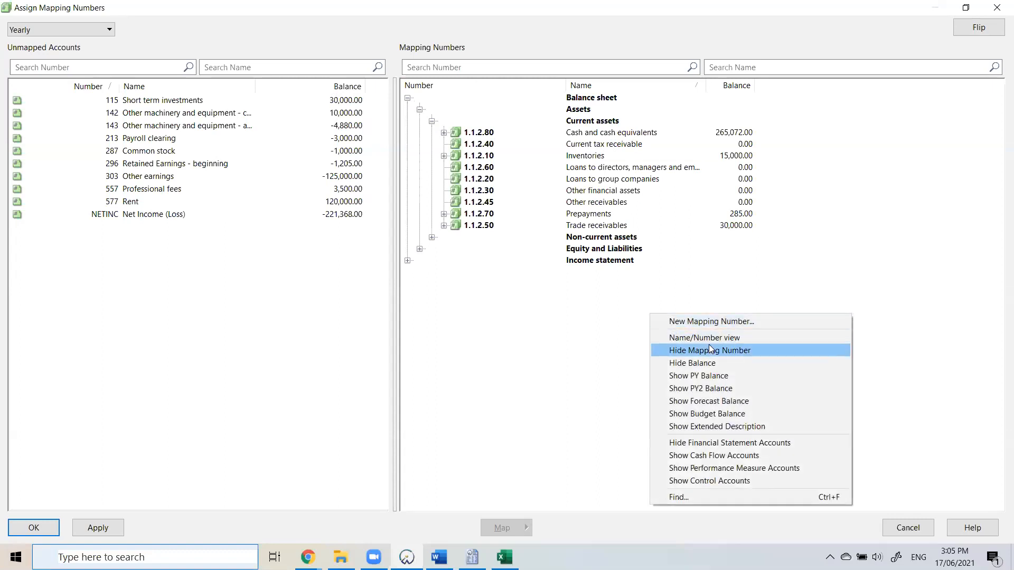
left_click(709, 378)
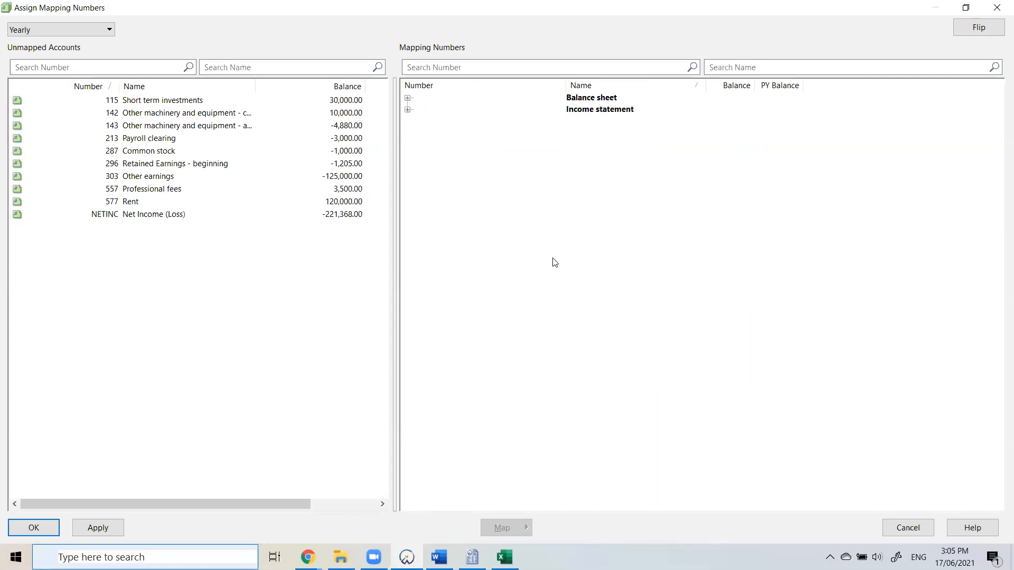
left_click(408, 98)
left_click(420, 110)
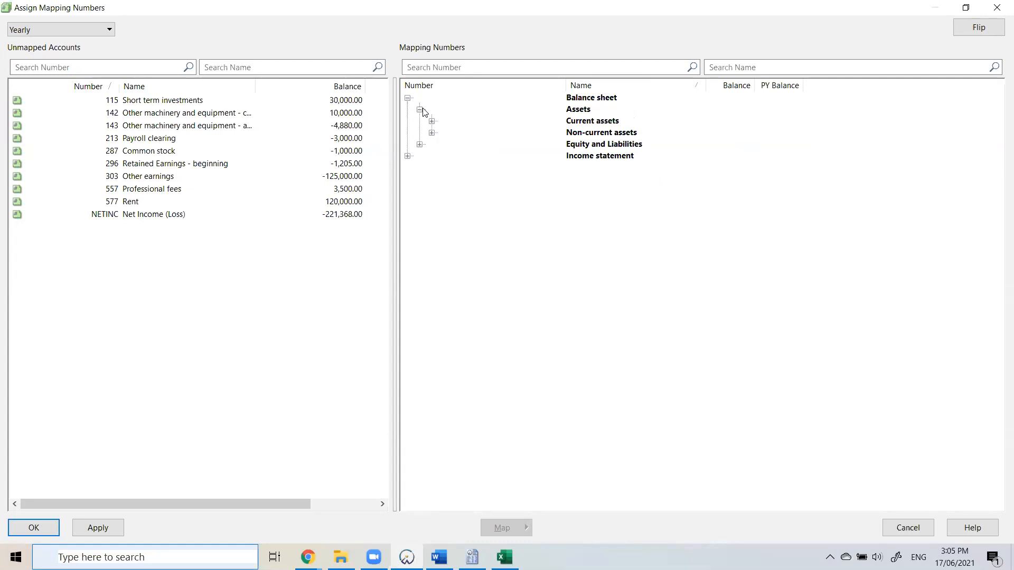
left_click(432, 121)
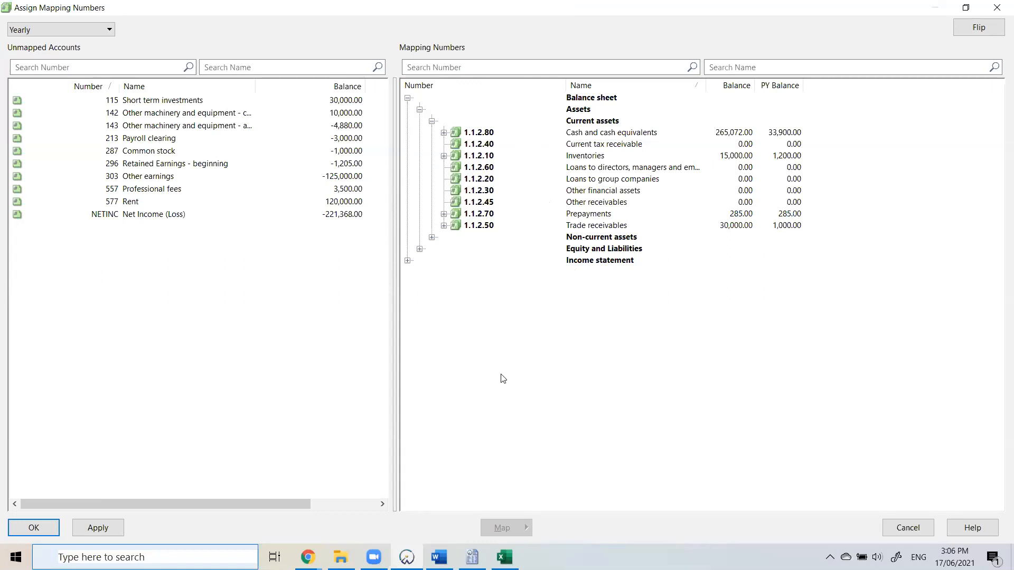
Switch the mapping numbers to Name/Number view, widen the Name column and narrow the Number column.
right_click(500, 333)
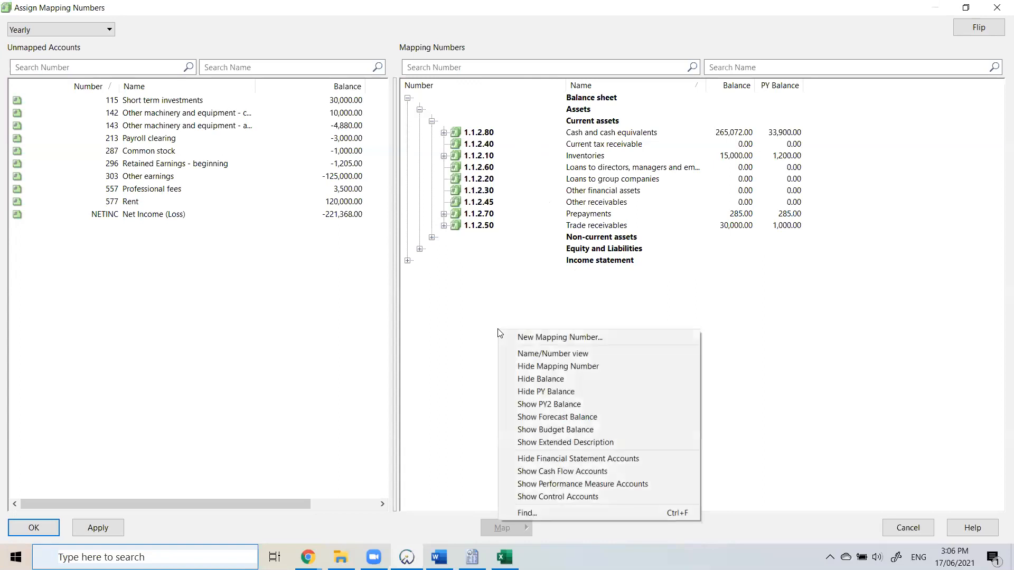
left_click(609, 357)
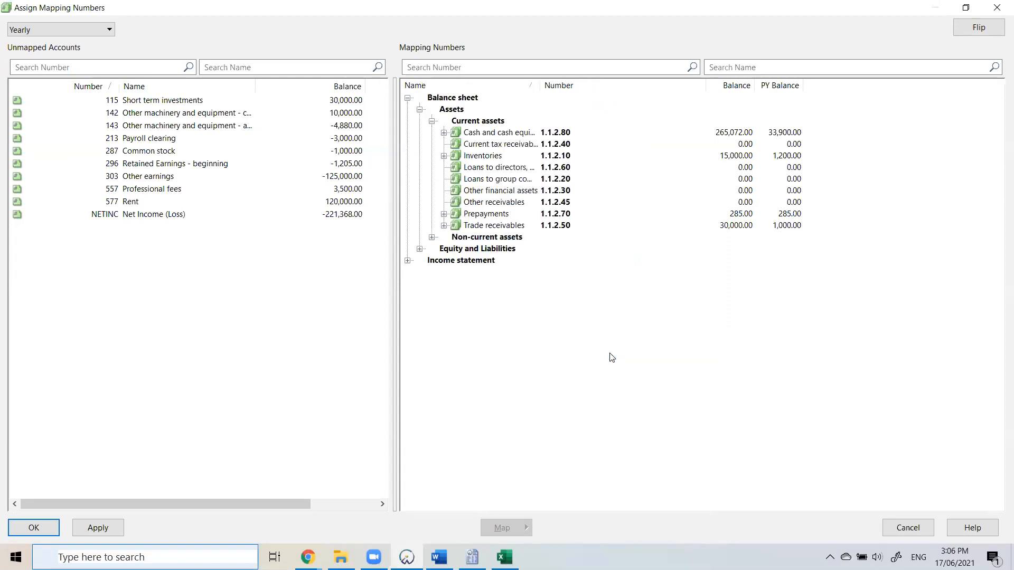
left_click_drag(539, 86, 628, 86)
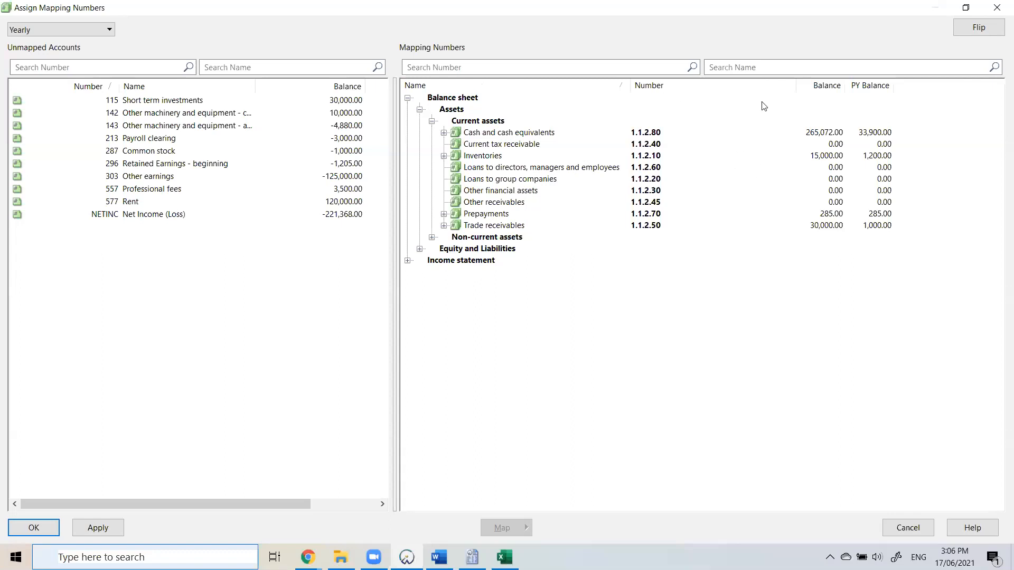
left_click_drag(792, 85, 656, 87)
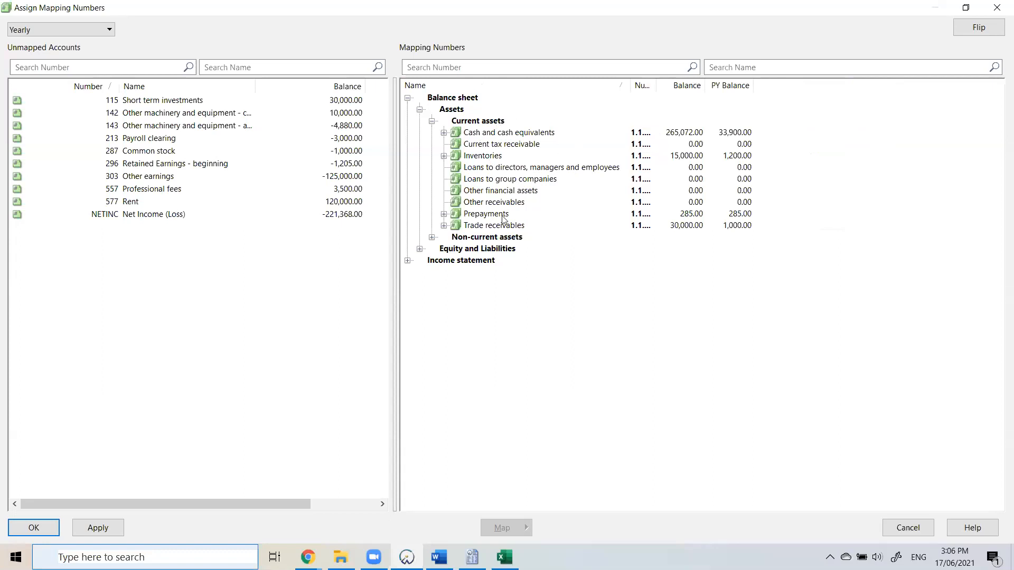
left_click_drag(631, 86, 680, 86)
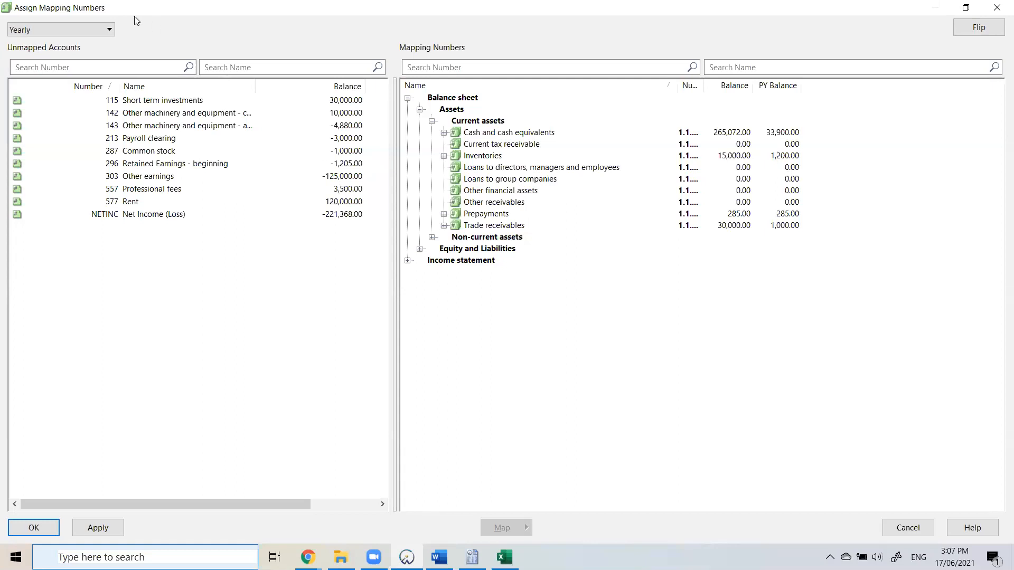
Map account 115 Short term investments to Other financial assets under Current assets.
left_click(141, 101)
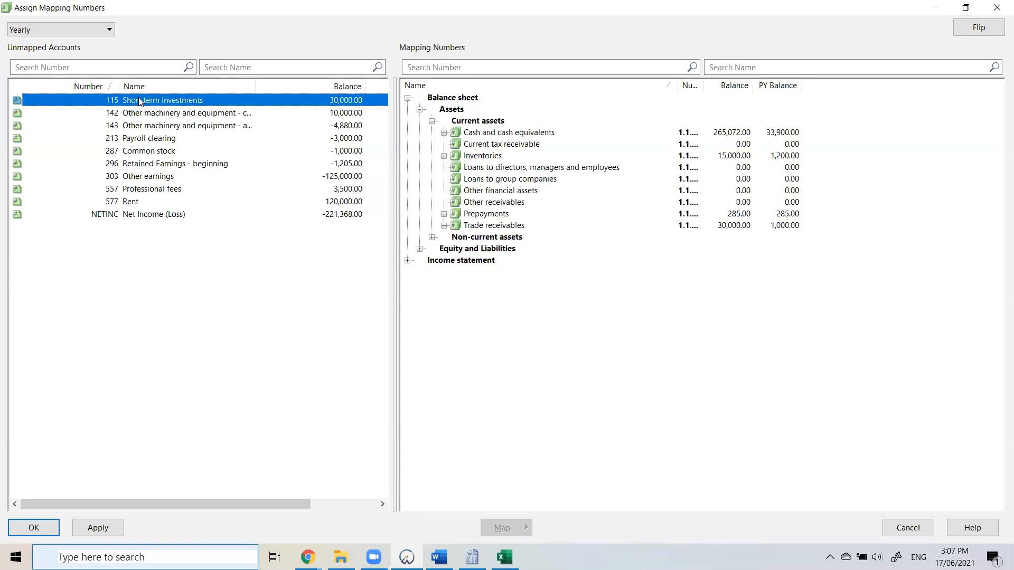
left_click(409, 98)
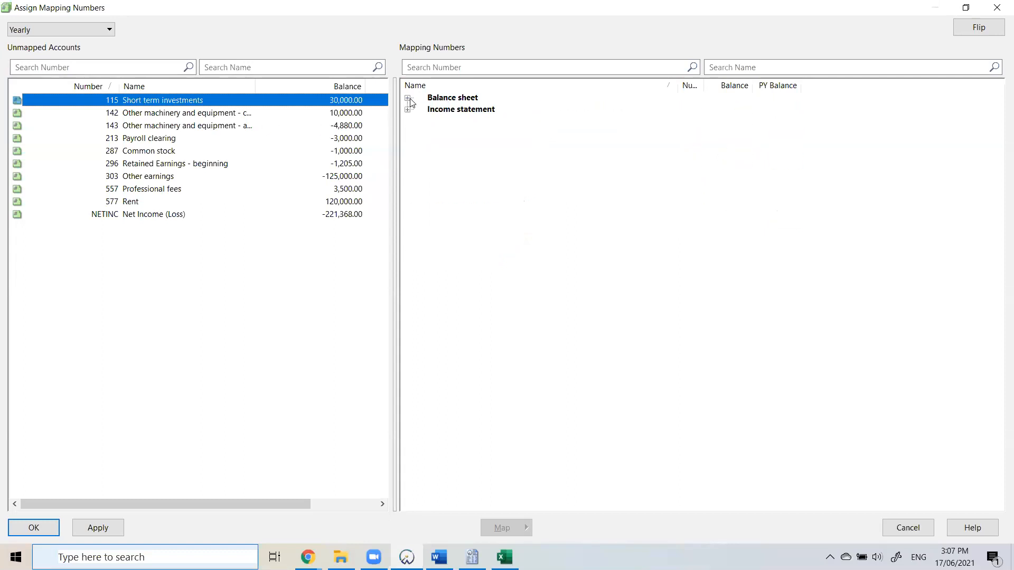
left_click(409, 99)
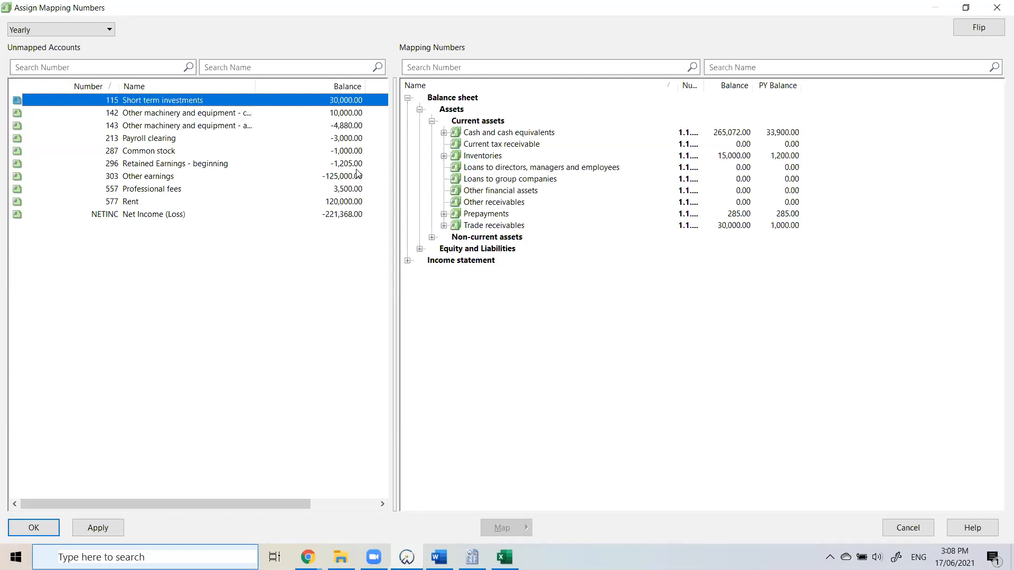
left_click_drag(358, 143, 558, 193)
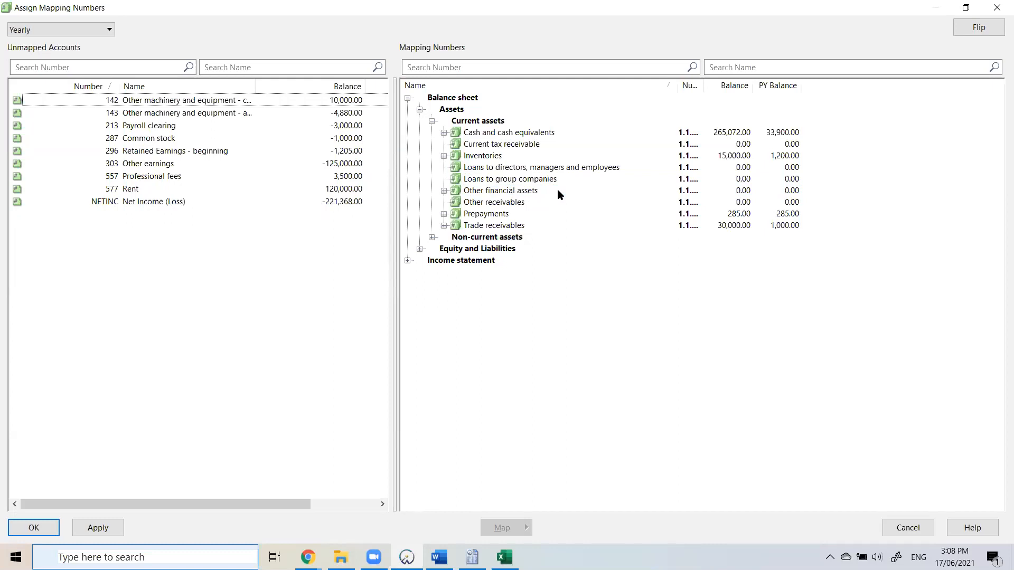
Expand Non-current assets and highlight its investment mapping numbers, from Investment in joint ventures to Investments in subsidiaries.
left_click(432, 237)
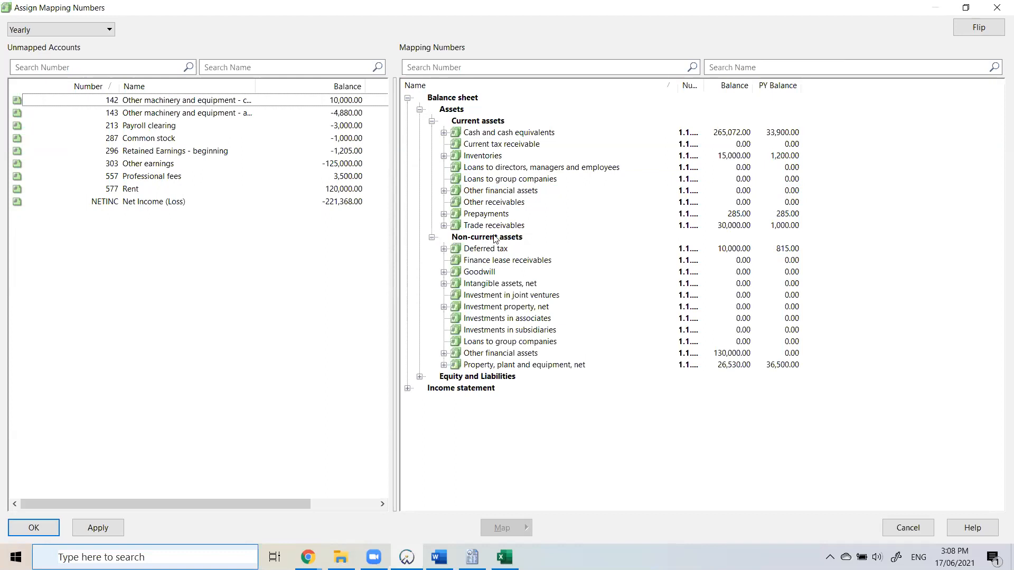
left_click(499, 295)
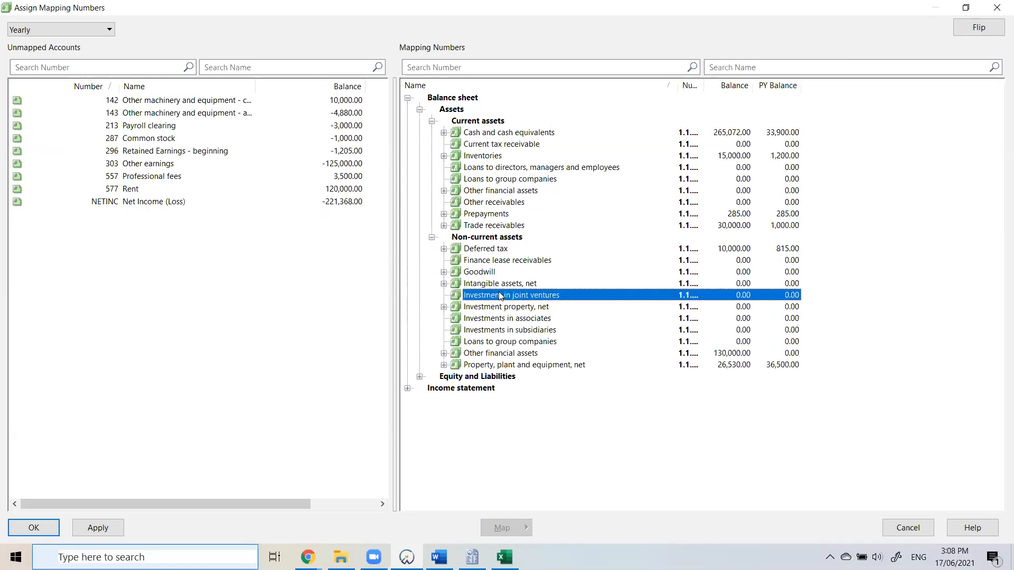
left_click(524, 332, "shift")
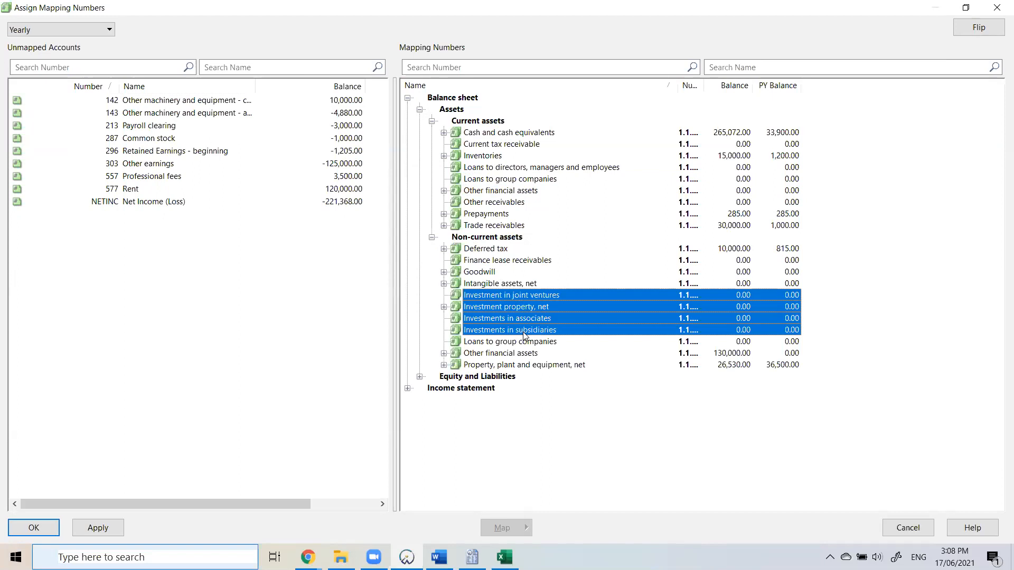
left_click(558, 307)
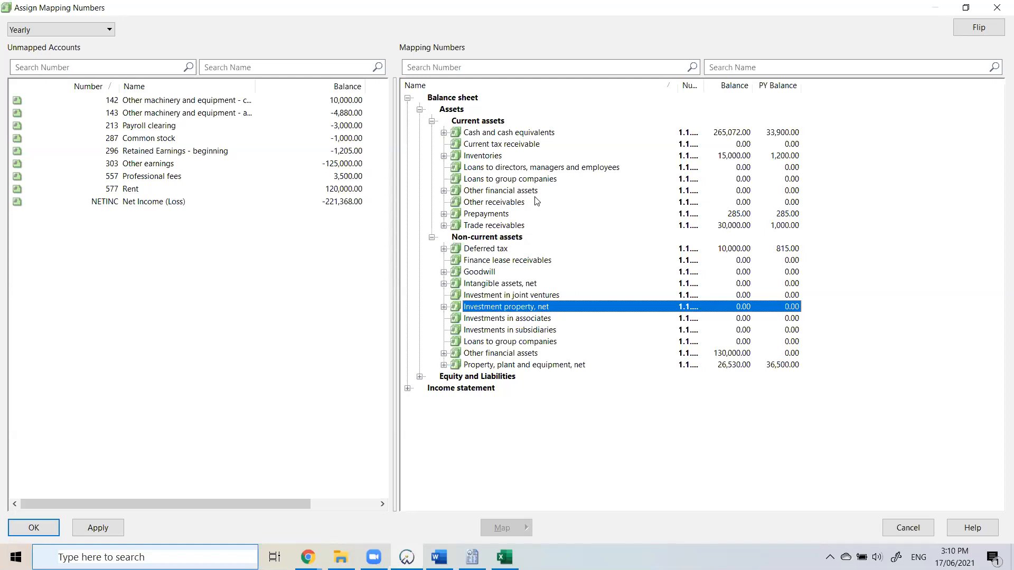
Move account 115 Short term investments from Other financial assets to Investment property (accum depn and impair) under Non-current assets.
left_click(443, 190)
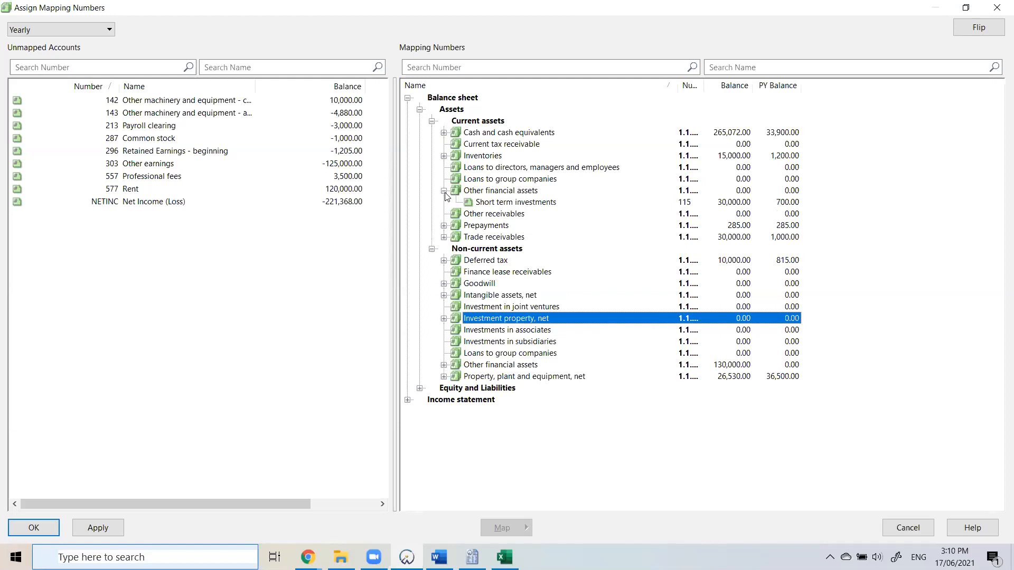
left_click(444, 318)
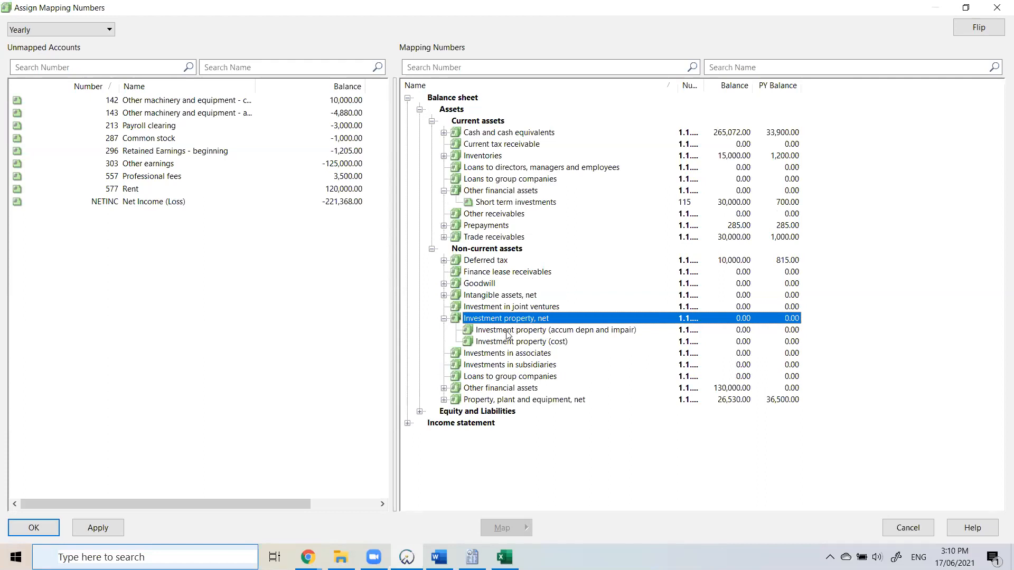
left_click_drag(541, 206, 546, 333)
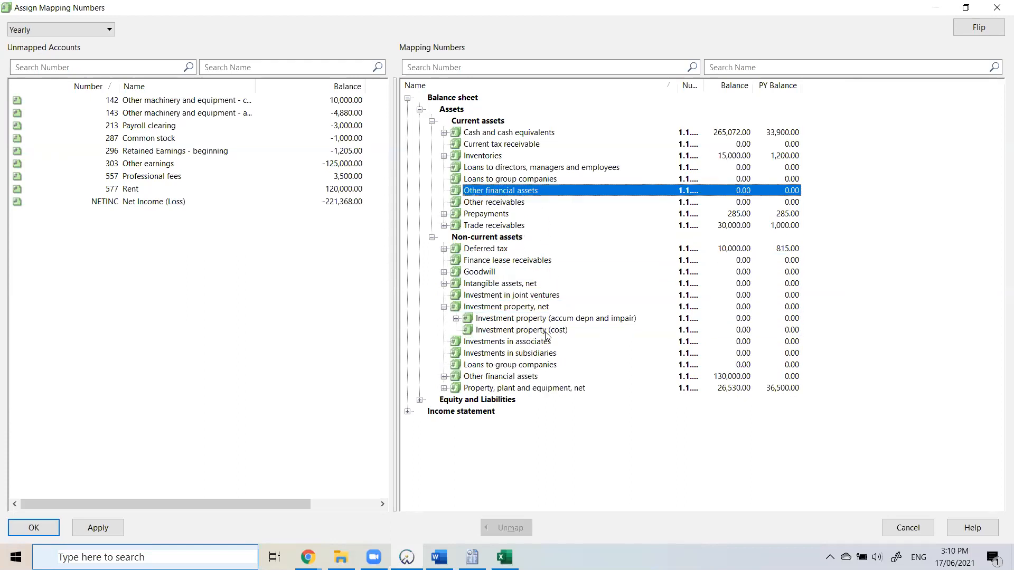
left_click(456, 318)
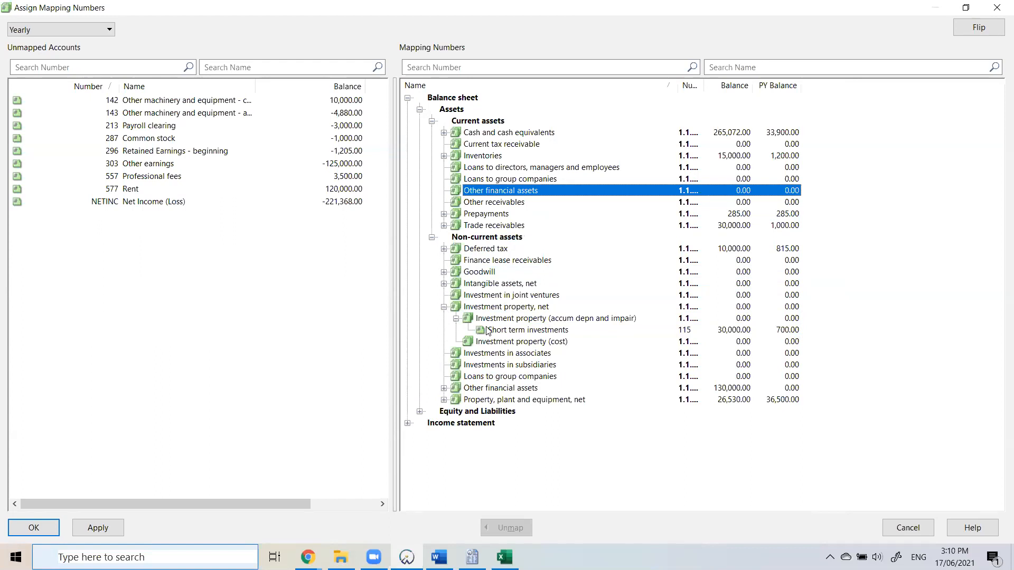
Unmap account 115 Short term investments and collapse Investment property, net.
left_click(503, 331)
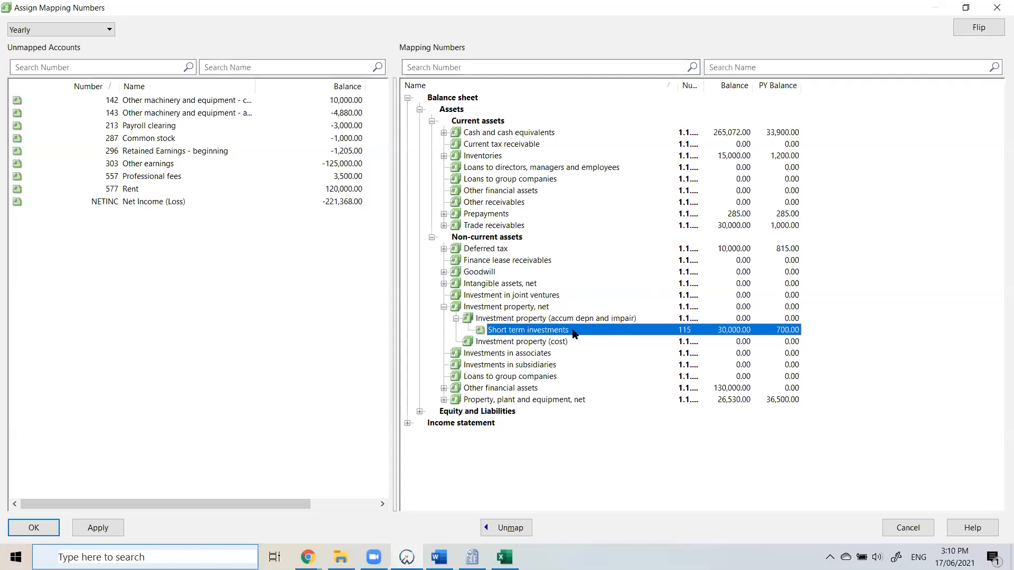
left_click_drag(562, 329, 203, 259)
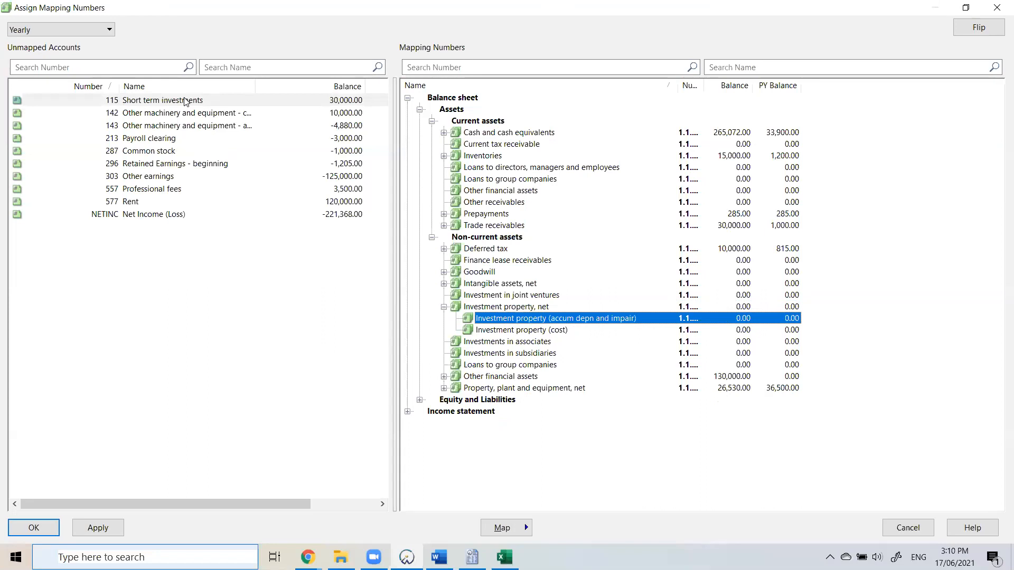
left_click(444, 307)
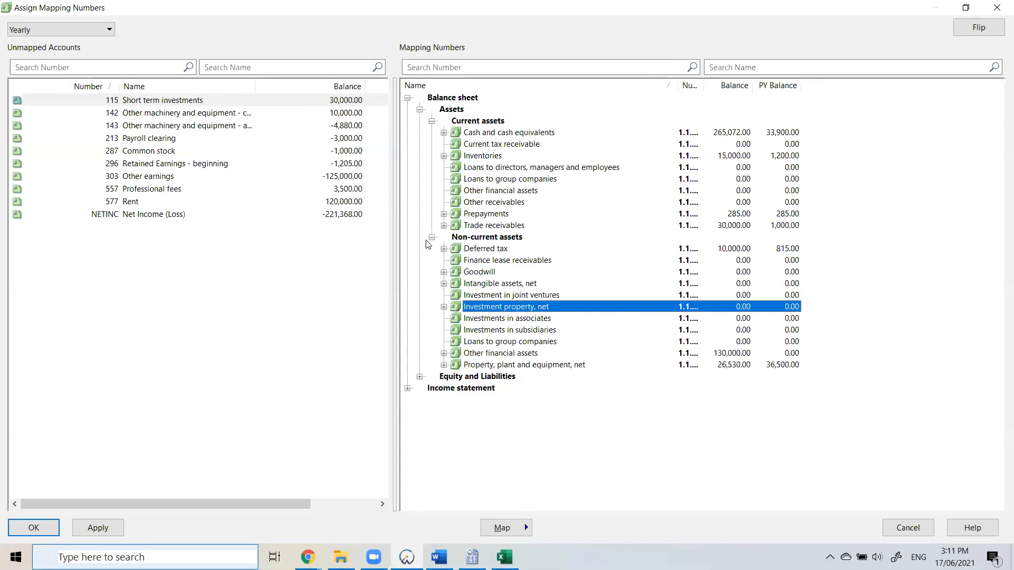
Map account 115 Short term investments to Investment property (cost) and expand that mapping number.
left_click(444, 307)
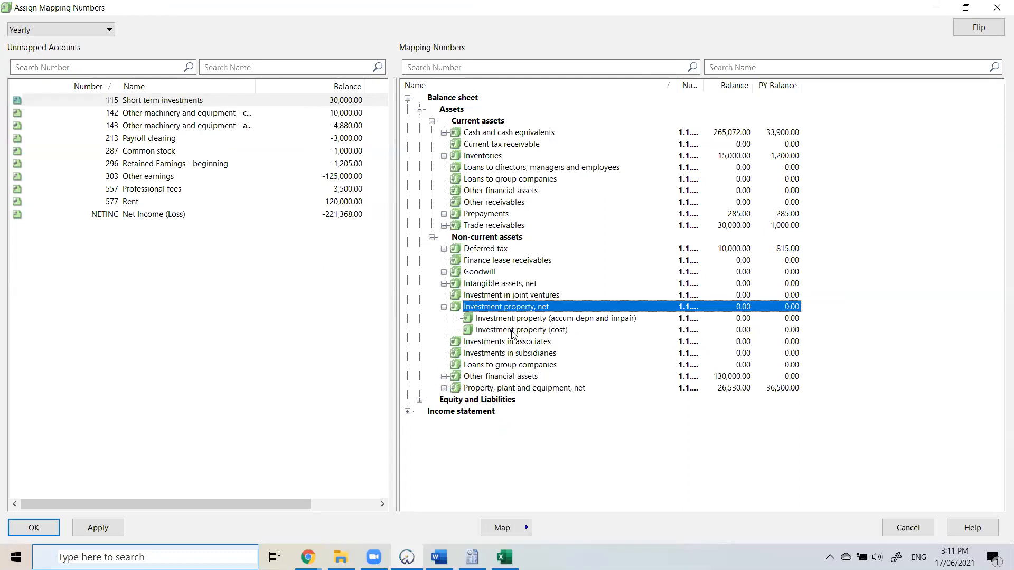
left_click(170, 102)
left_click_drag(432, 249, 533, 331)
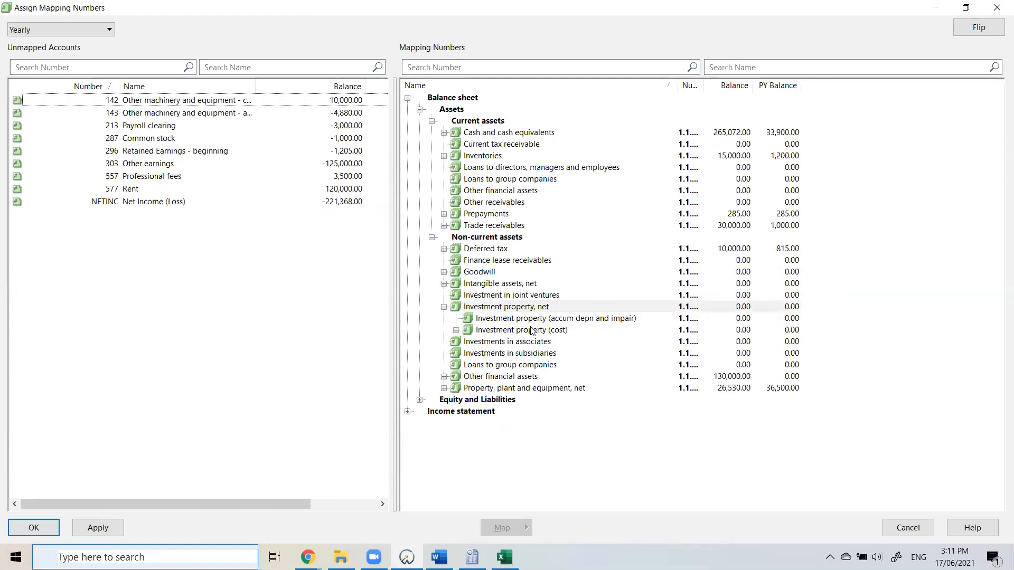
left_click(456, 330)
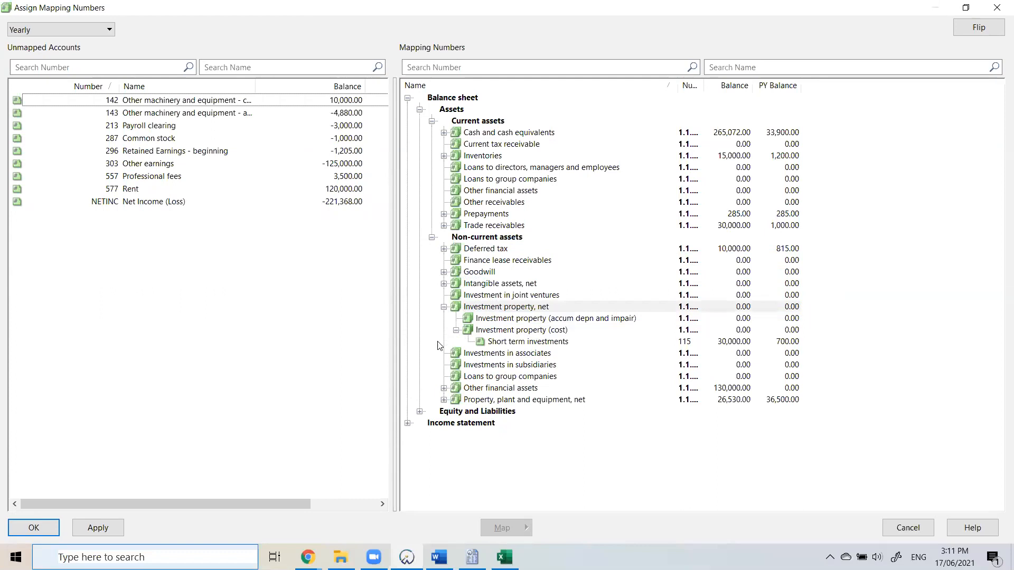
Select the consecutive unmapped accounts 142 through 296 together, and clear the selection.
left_click(240, 103)
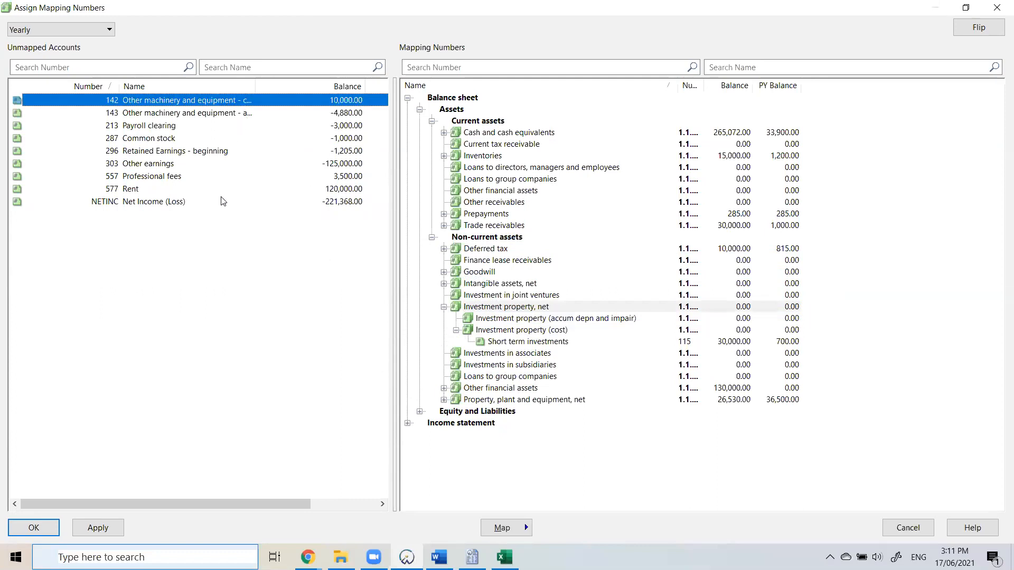
left_click(248, 153, "shift")
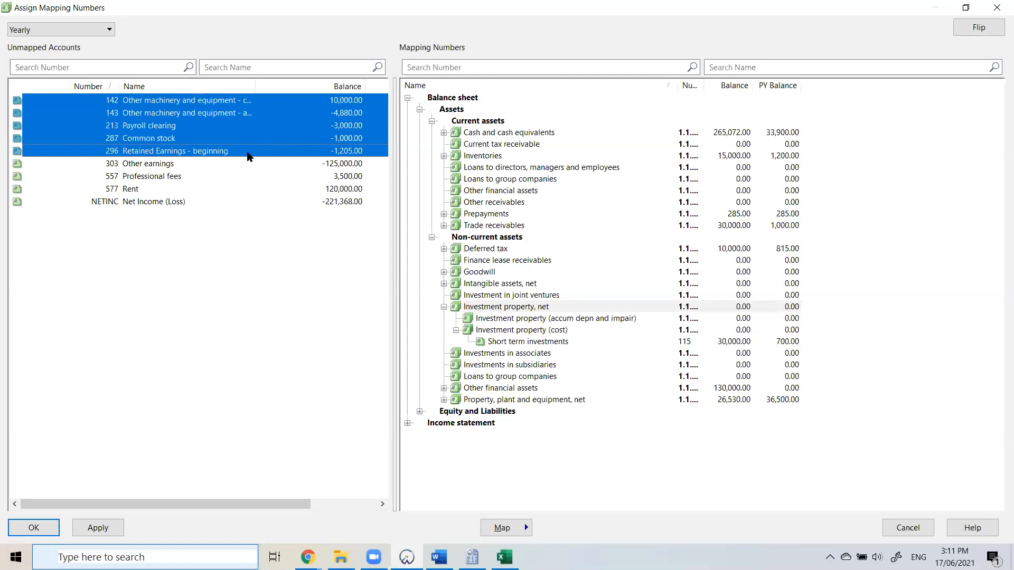
left_click(232, 299)
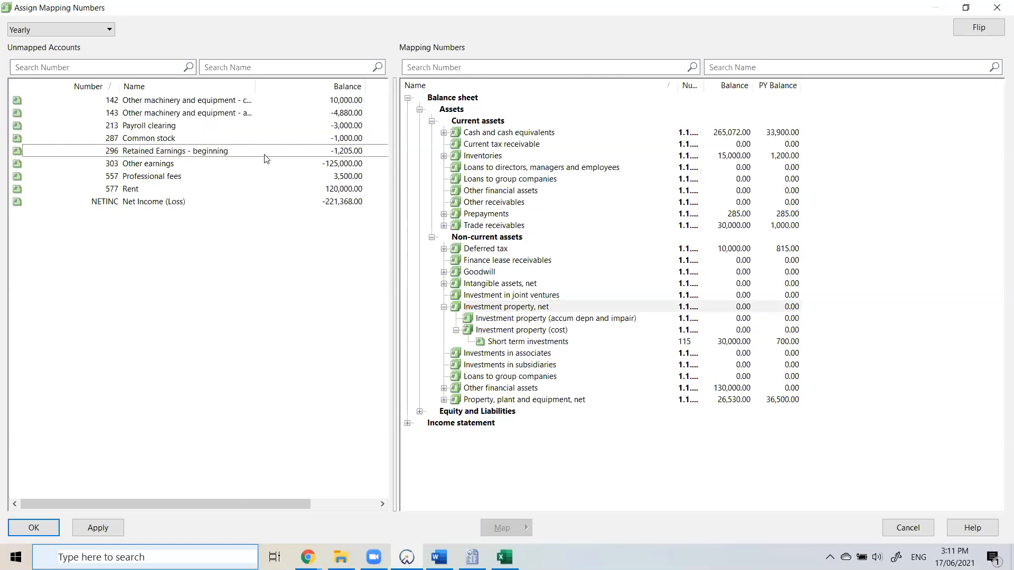
Select the non-adjacent unmapped accounts 142, 287, 303 and 577 together, and clear the selection.
left_click(251, 104)
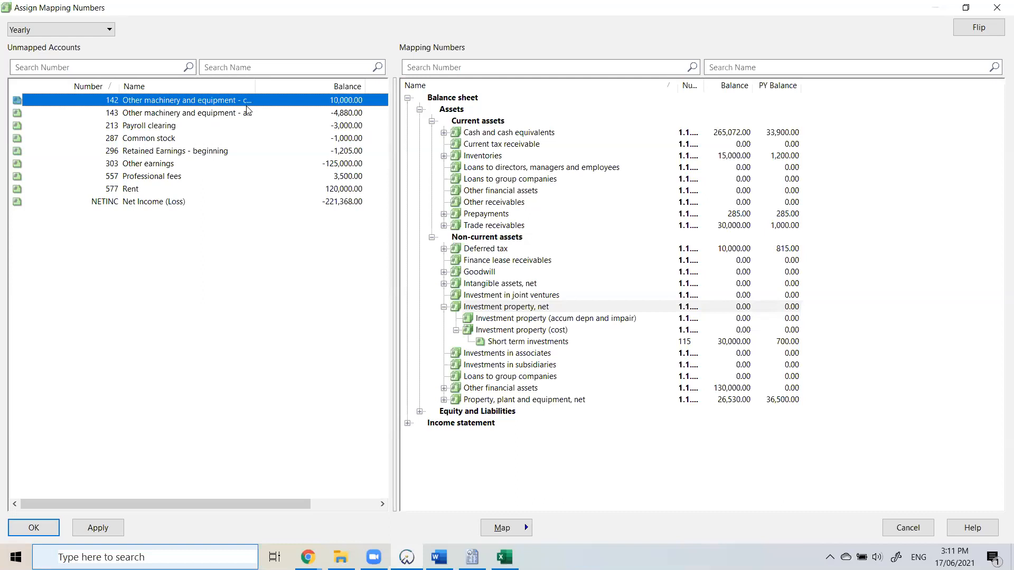
left_click(235, 139, "ctrl")
left_click(225, 166, "ctrl")
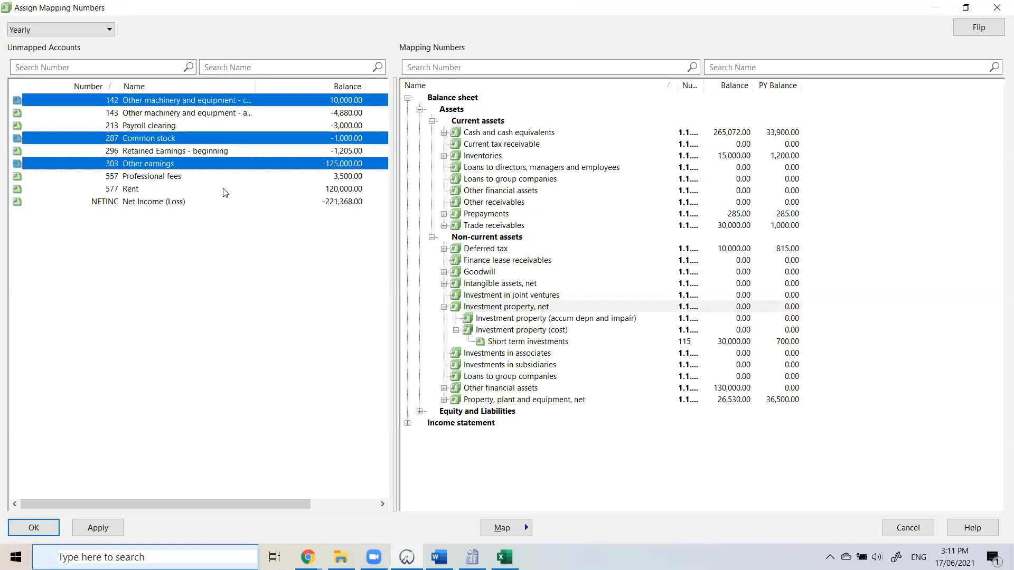
left_click(225, 190, "ctrl")
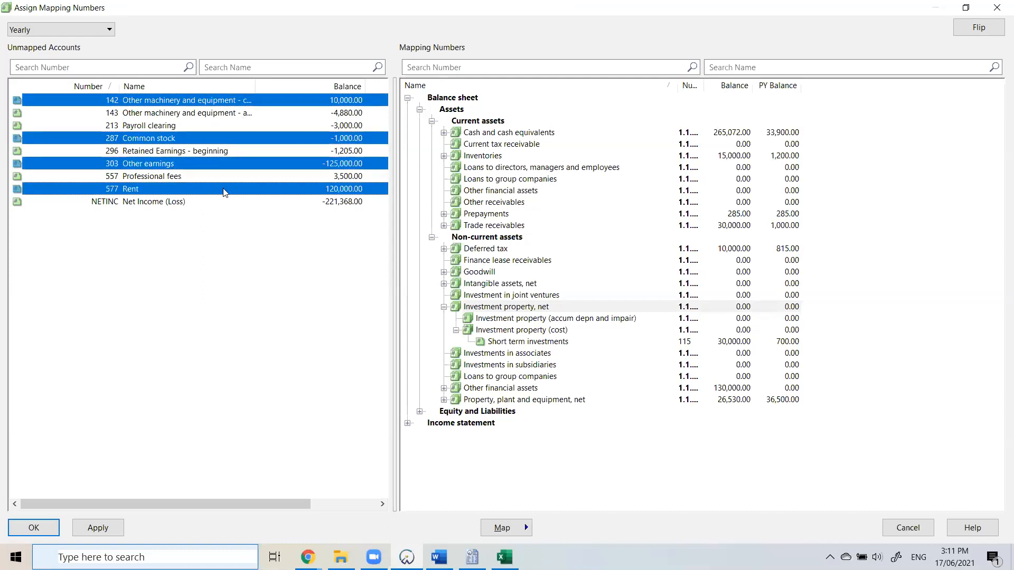
left_click_drag(225, 192, 138, 241)
left_click(177, 246)
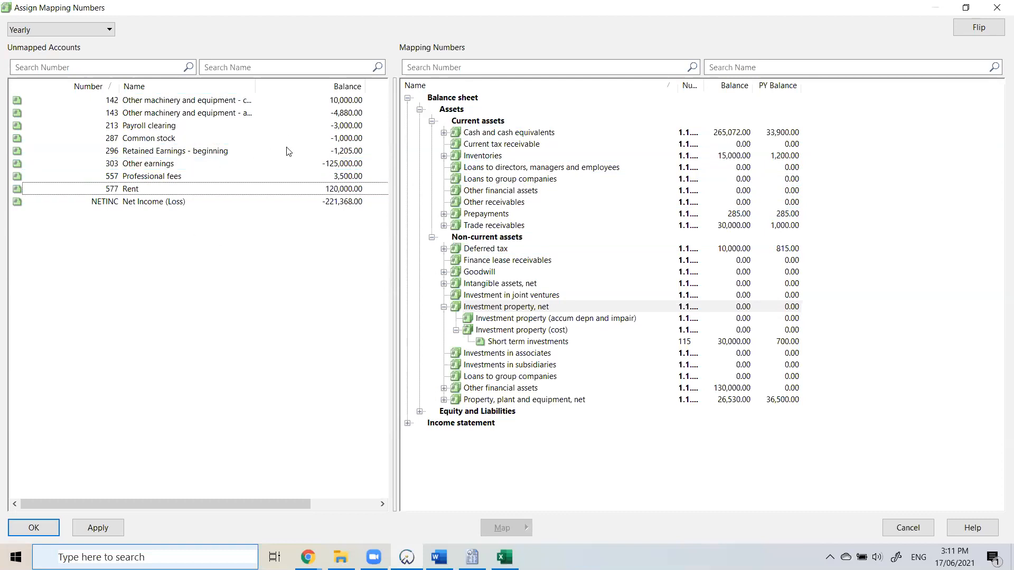
Select unmapped account 142 and locate Property, plant and equipment, net under Non-current assets, with Current assets collapsed.
left_click(444, 307)
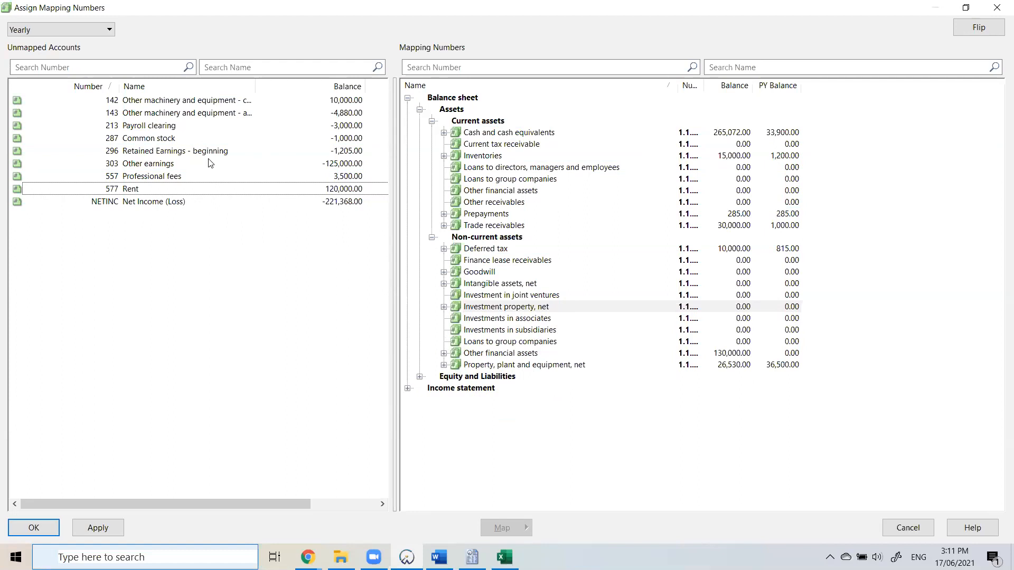
left_click(217, 105)
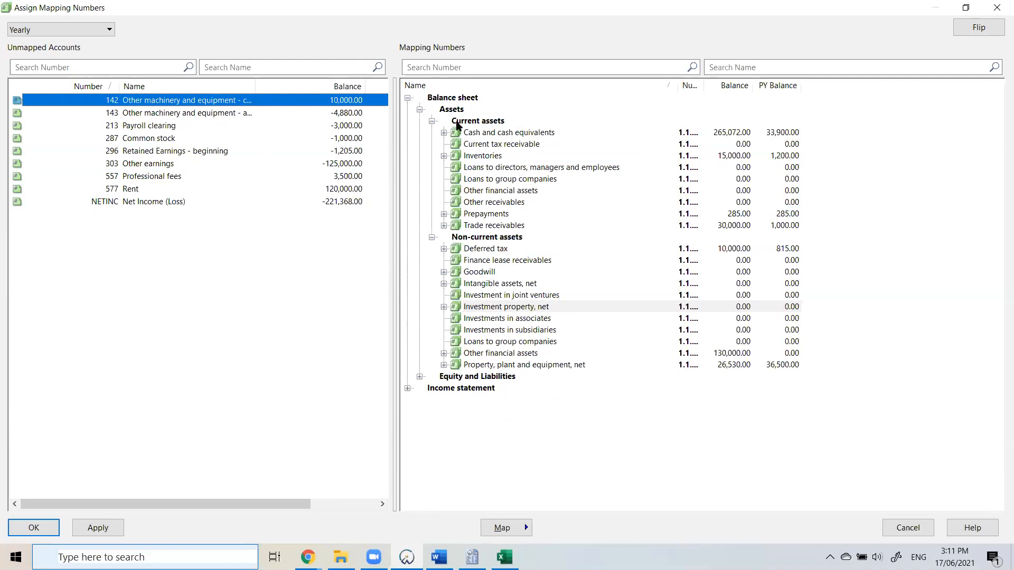
left_click(433, 121)
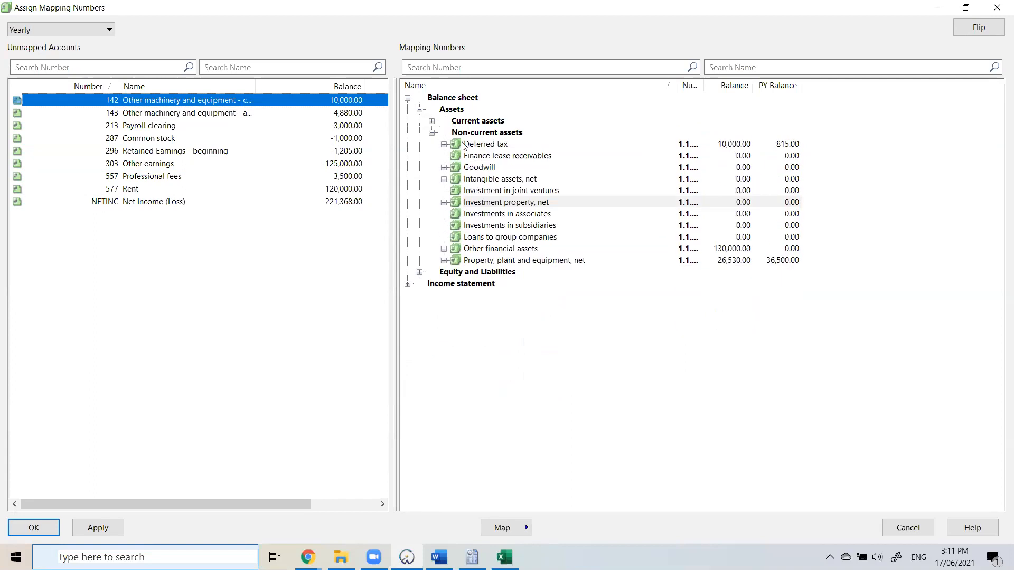
left_click(468, 136)
left_click(500, 263)
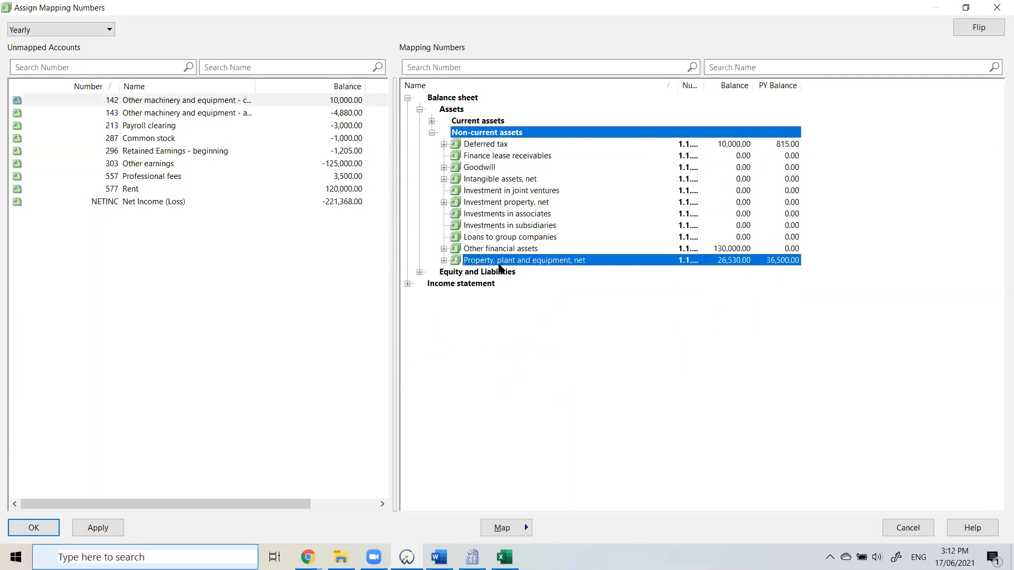
Expand Current assets, Inventories and Intangible assets, net to view their cost and impairment mapping numbers.
left_click(432, 121)
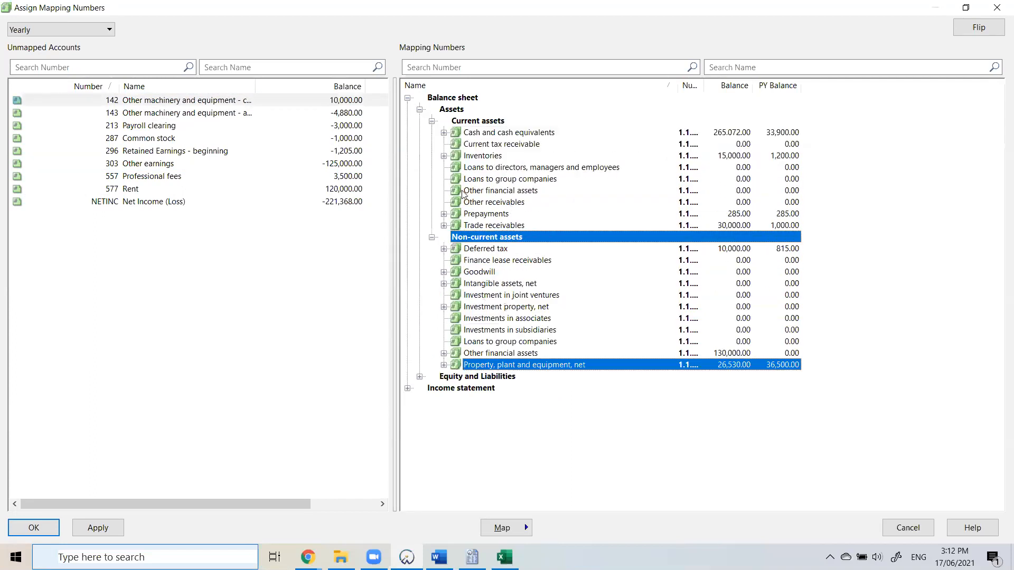
left_click(443, 156)
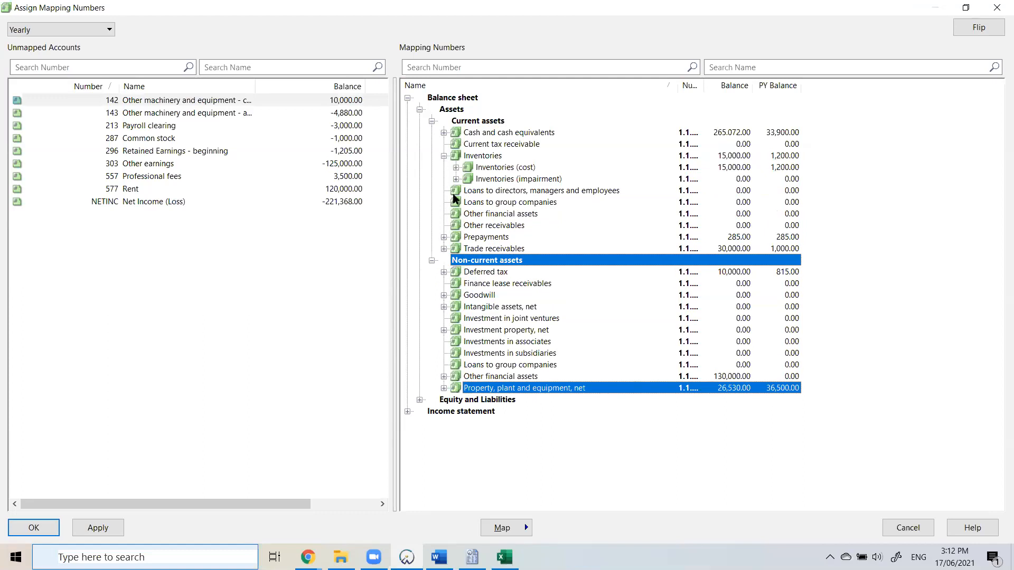
left_click(445, 307)
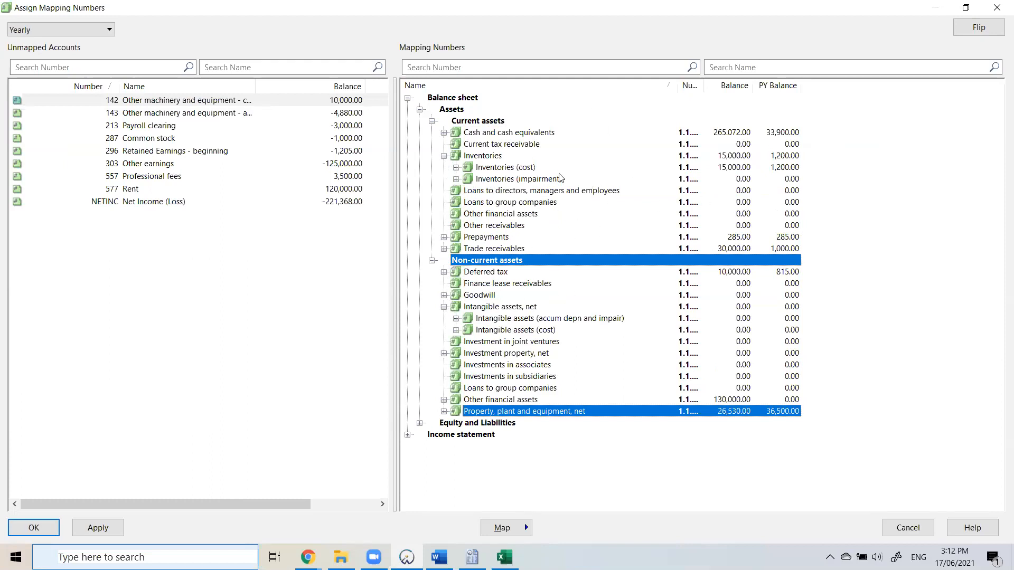
Collapse and reopen the Balance sheet branch several times, leaving it collapsed.
left_click(408, 99)
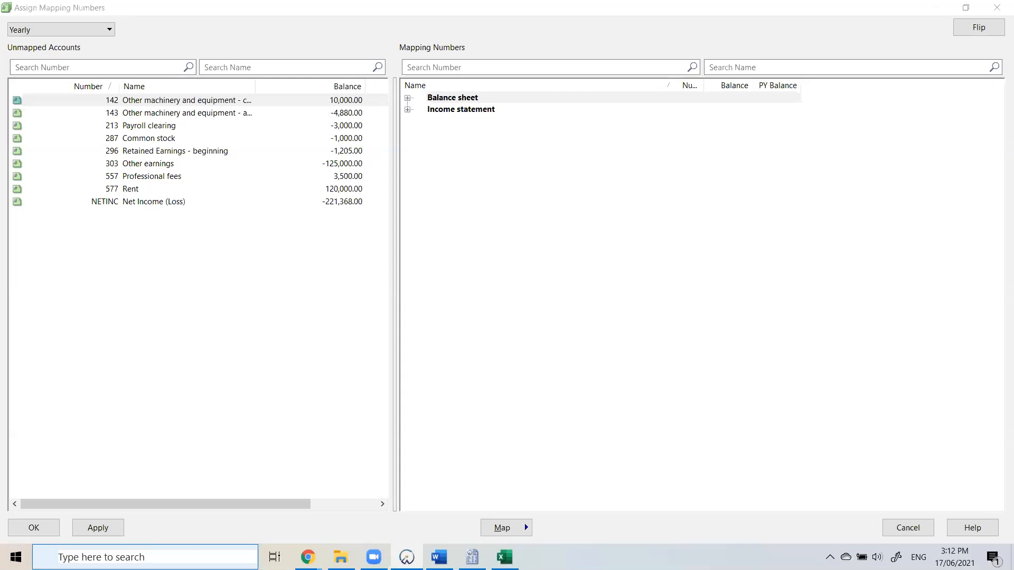
left_click(408, 101)
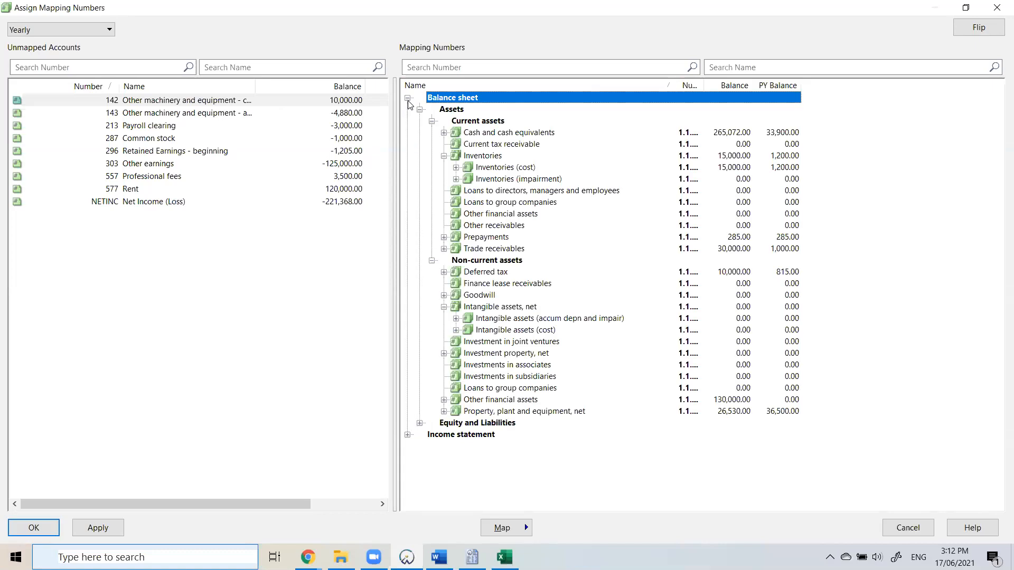
left_click(409, 101)
left_click(409, 100)
left_click(408, 100)
left_click(408, 101)
left_click(409, 98)
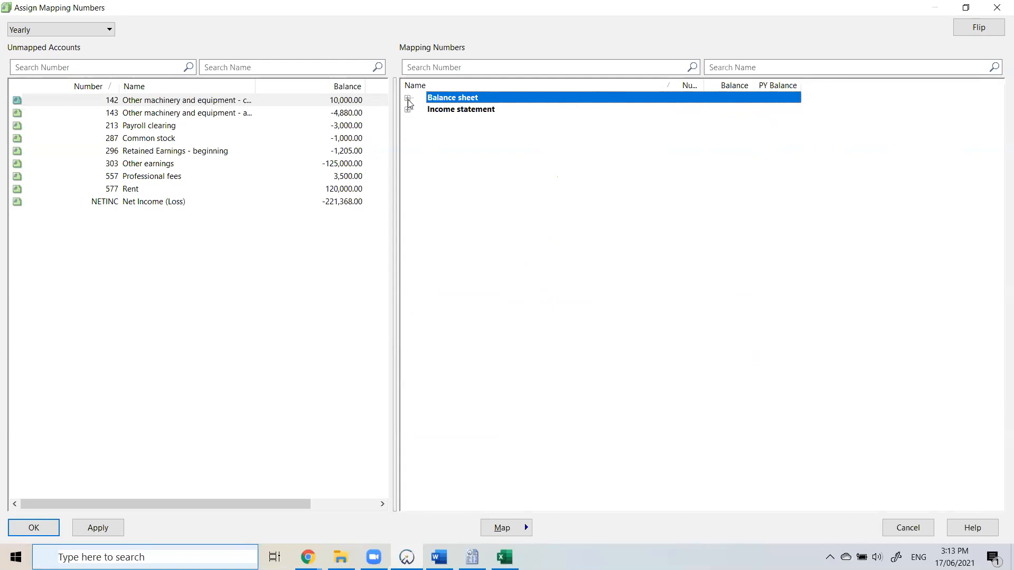
Expand Balance sheet, view the available options for Assets without choosing any, and expand Assets.
left_click(408, 98)
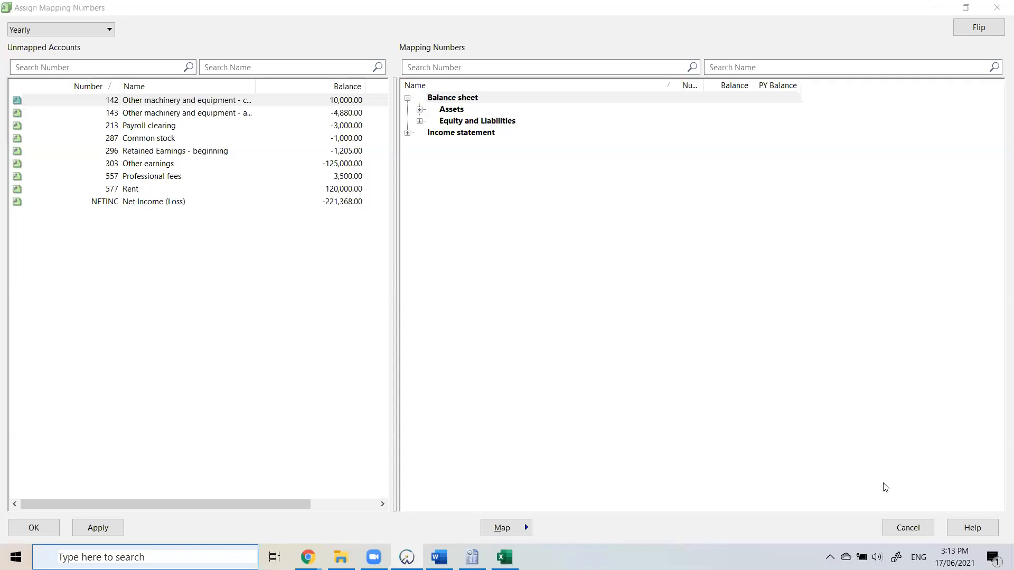
right_click(507, 110)
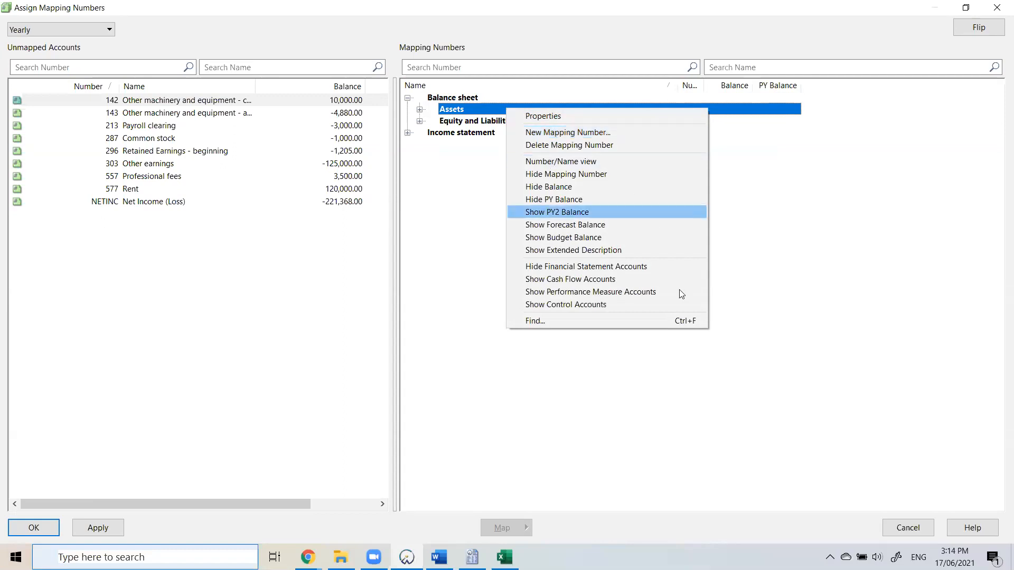
left_click(722, 466)
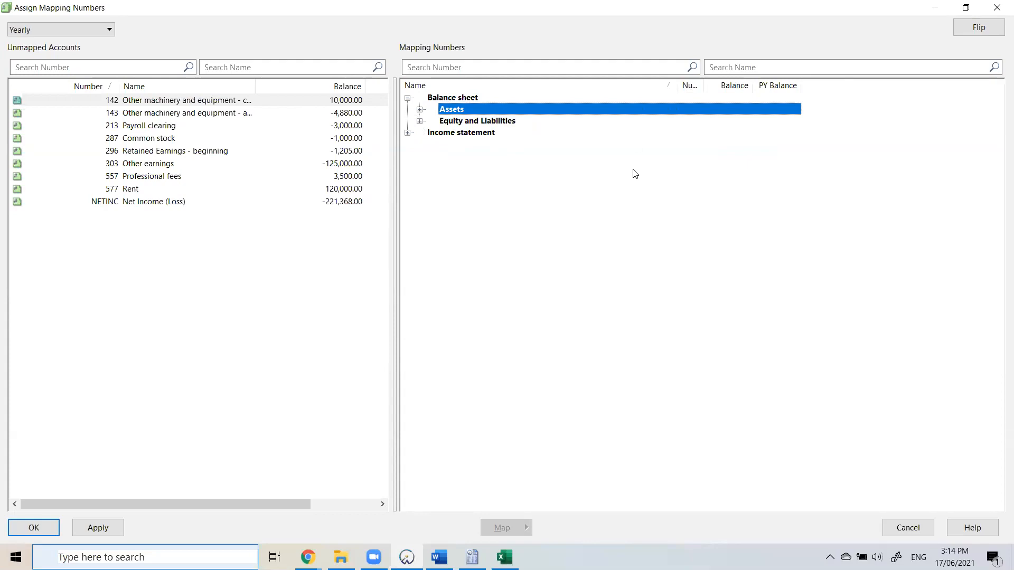
left_click(419, 109)
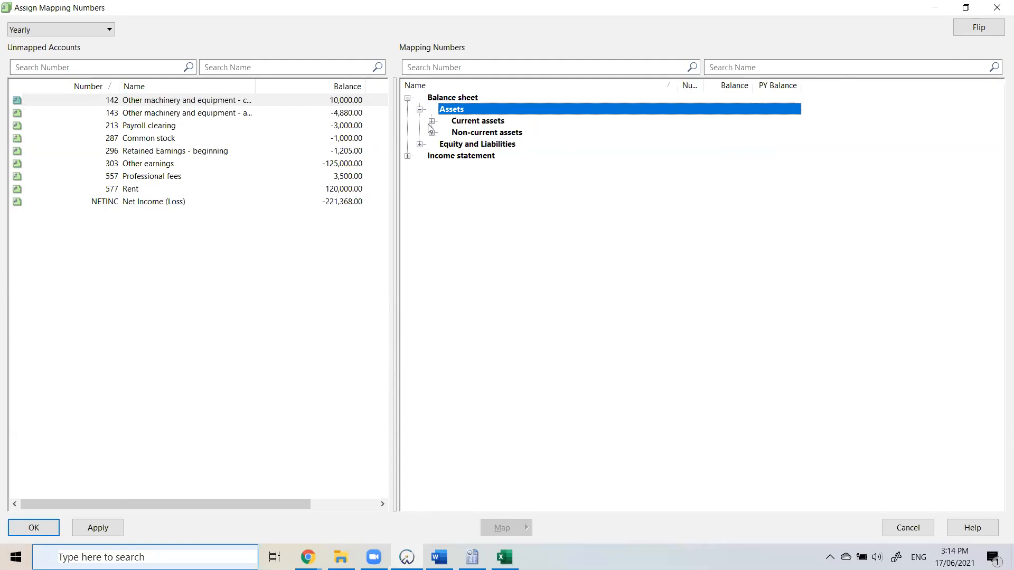
Move account 115 Short term investments from Investment property (cost) to Other financial assets under Current assets.
left_click(431, 122)
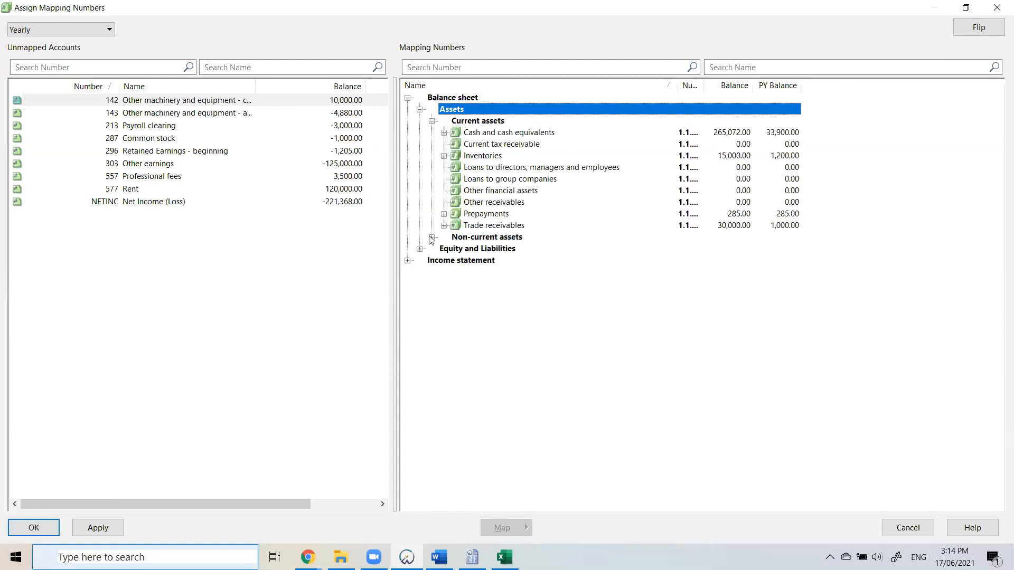
left_click(432, 237)
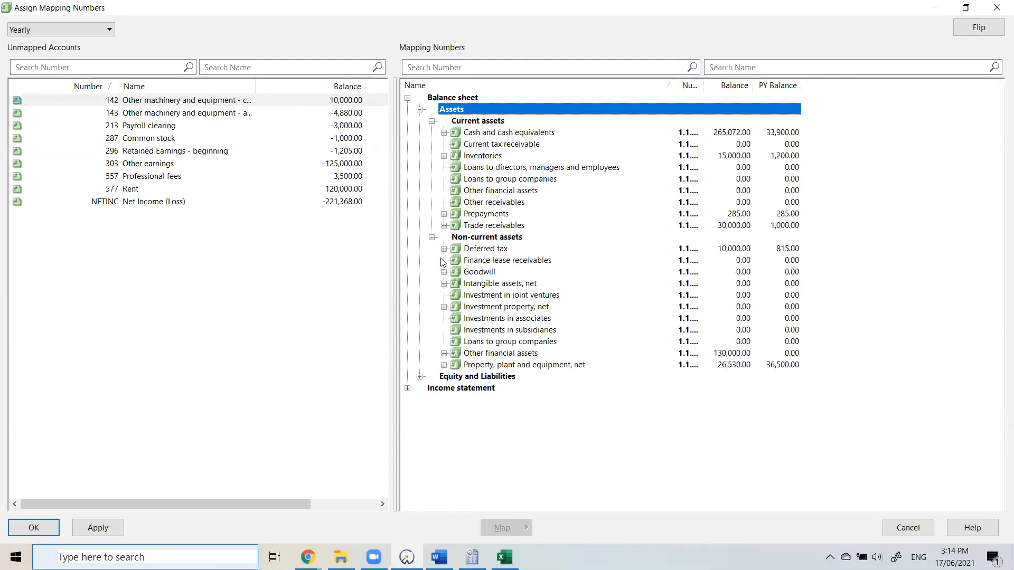
left_click(443, 306)
left_click(456, 330)
left_click(501, 342)
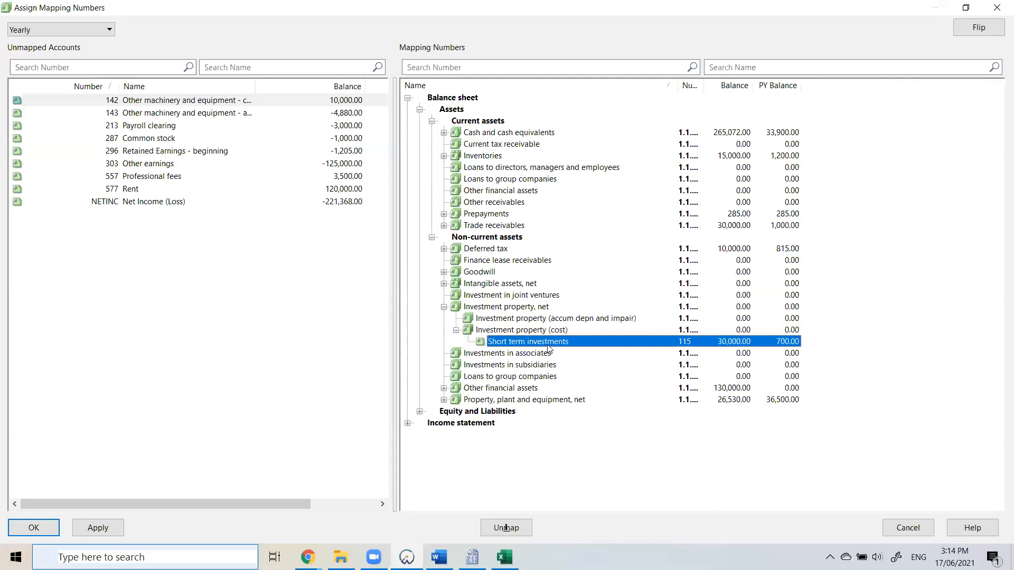
left_click_drag(552, 349, 535, 197)
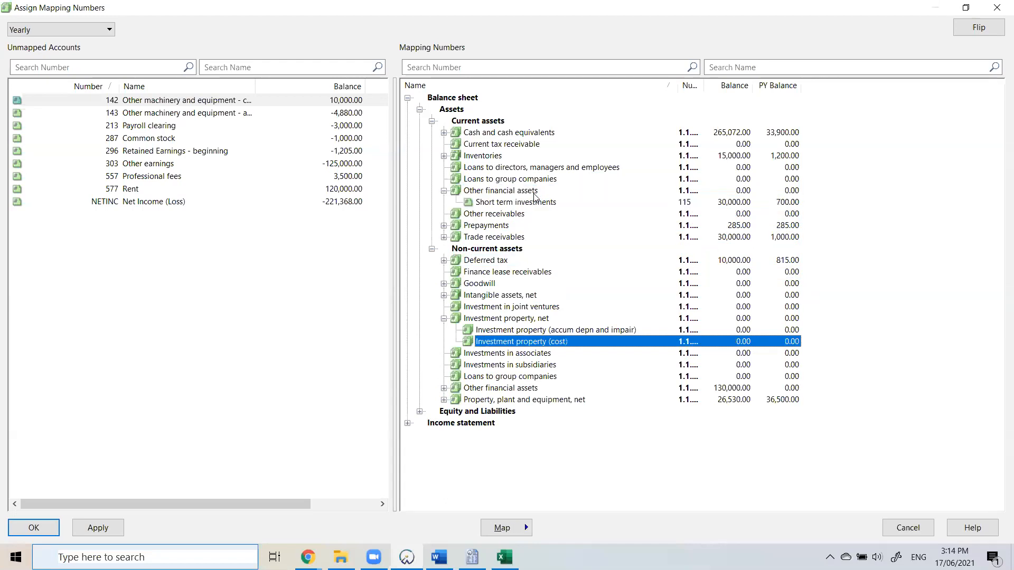
Map unmapped account 142 to Plant and machinery under Property, plant and equipment (cost) in Non-current assets, widening the unmapped accounts' Name column.
left_click(408, 98)
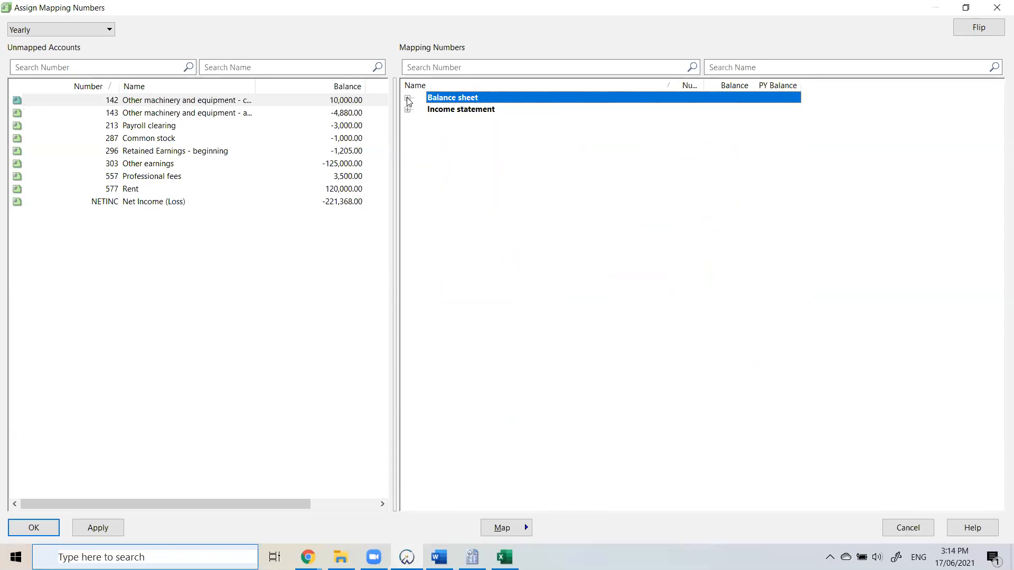
left_click(408, 98)
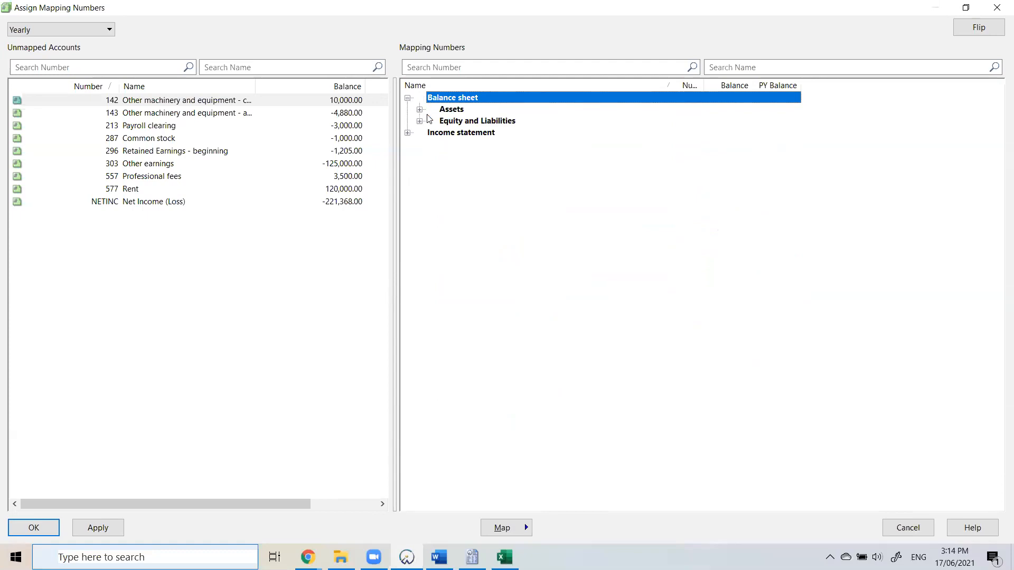
left_click(420, 110)
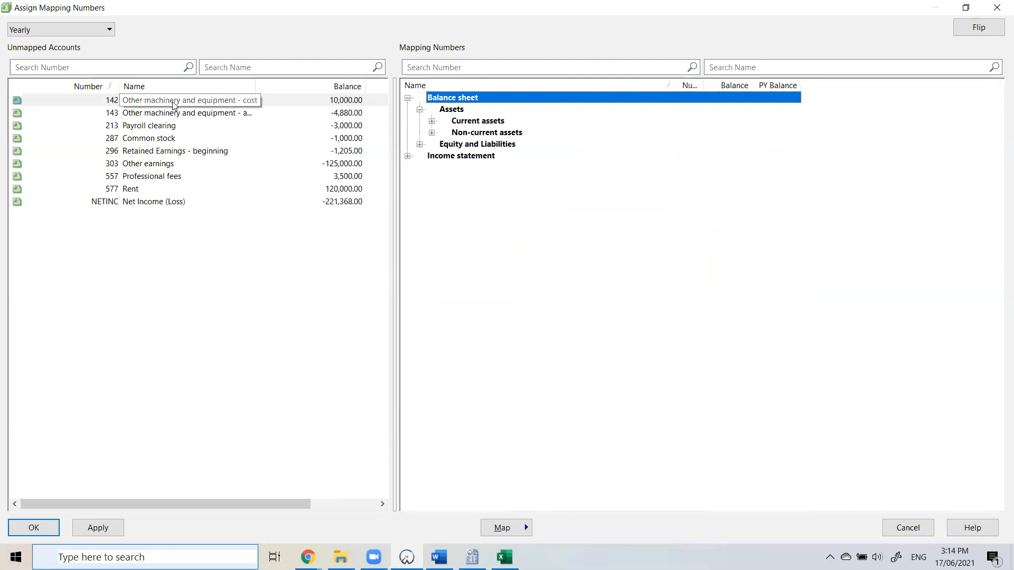
left_click(432, 133)
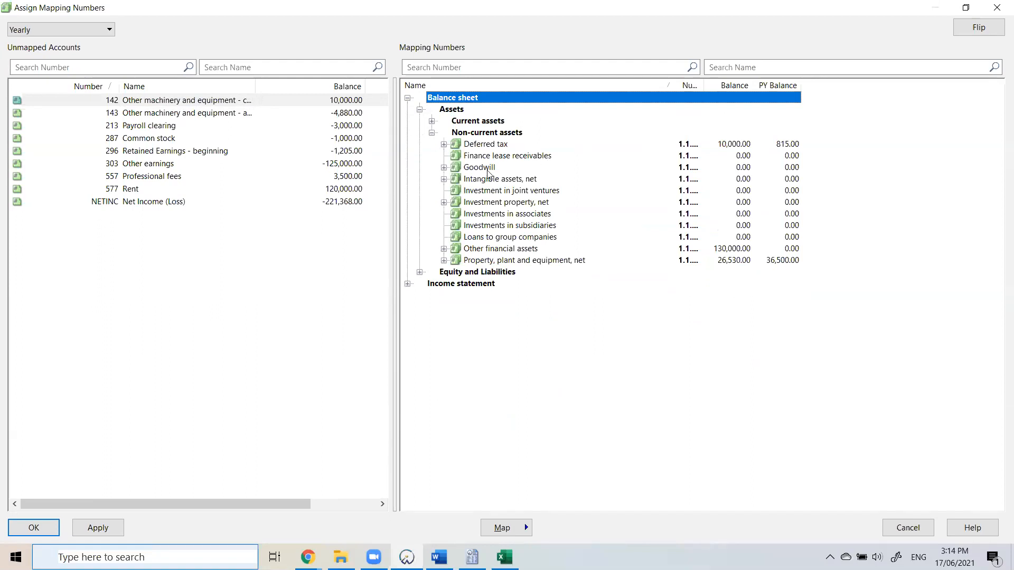
left_click(444, 261)
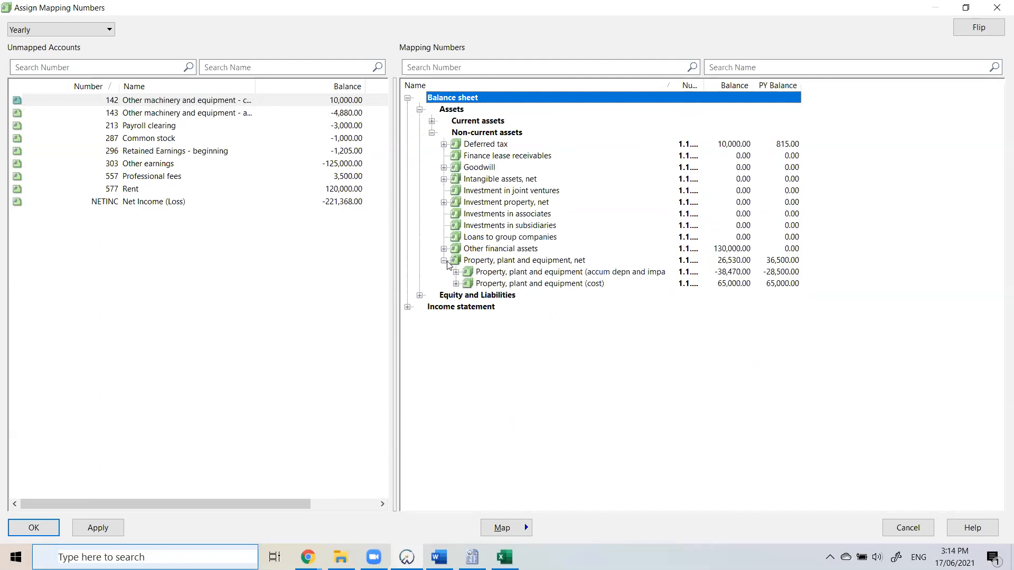
left_click(588, 285)
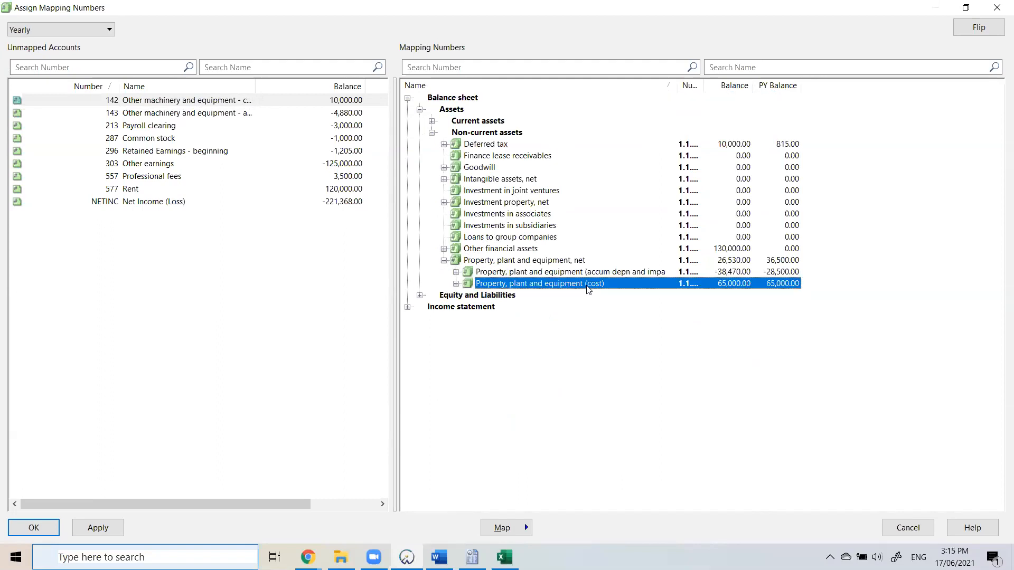
left_click(595, 275)
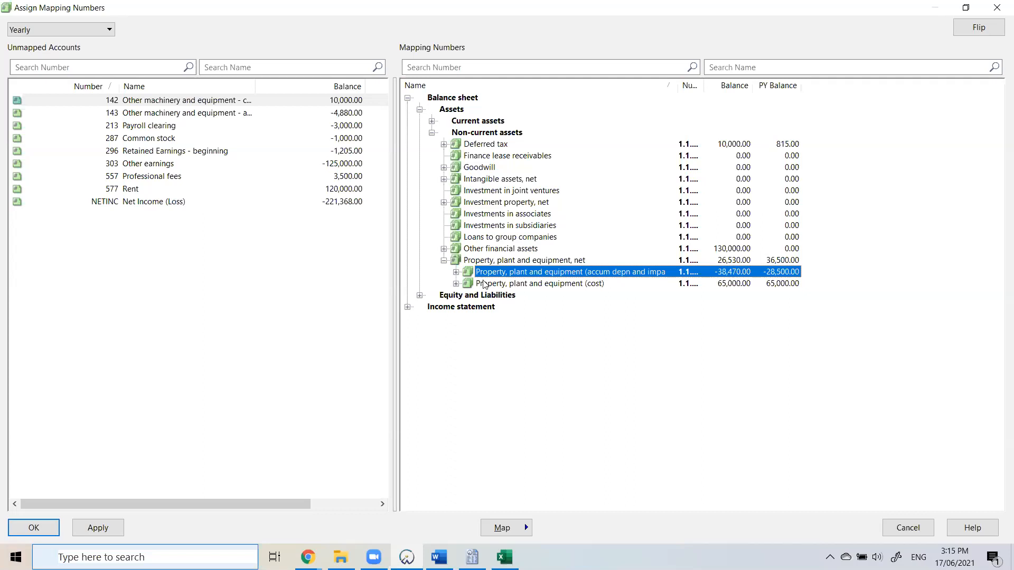
left_click(457, 284)
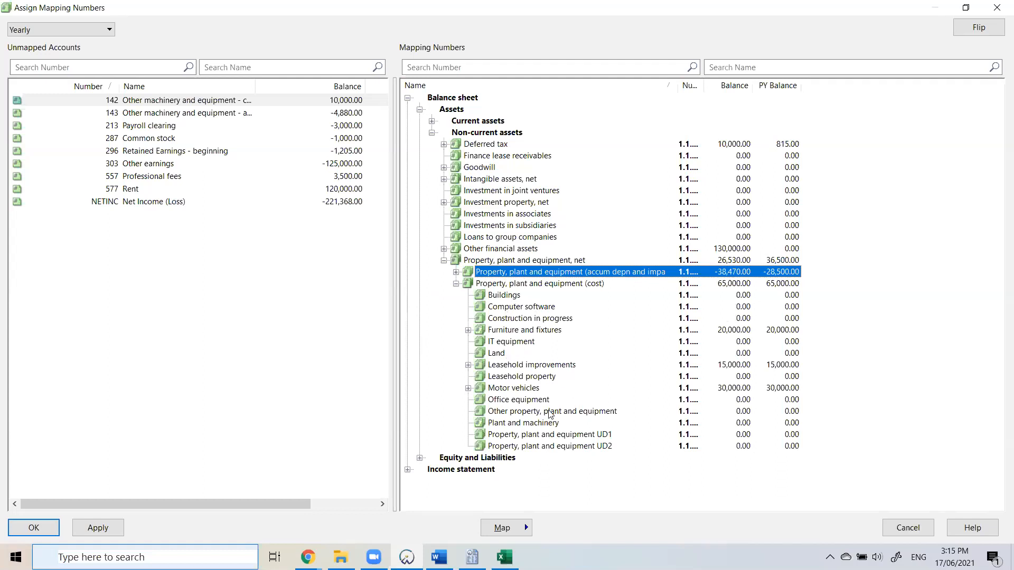
left_click(540, 424)
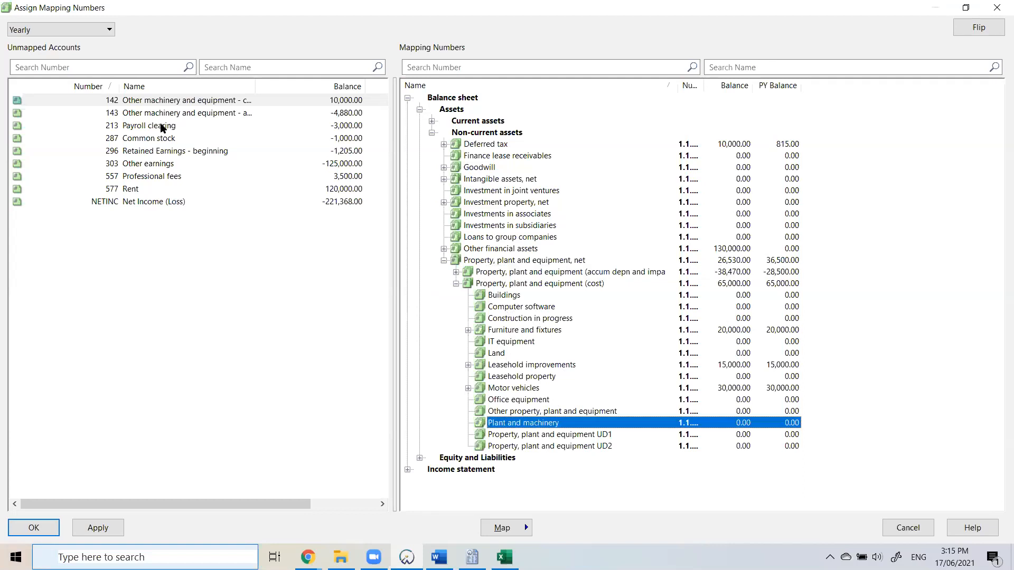
left_click(194, 100)
left_click_drag(256, 86, 294, 86)
left_click_drag(191, 106, 567, 424)
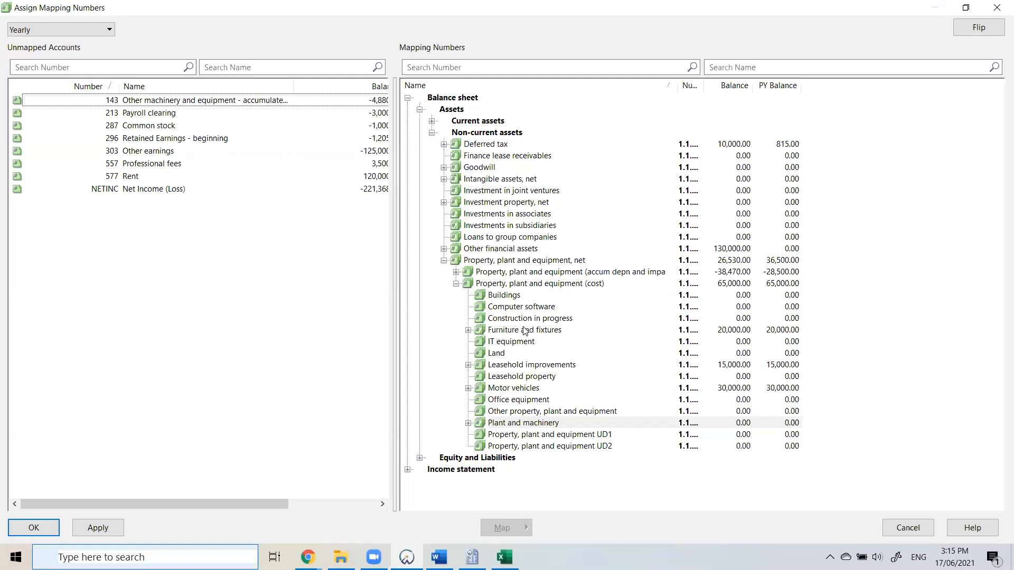
View the properties of the Buildings mapping number under Property, plant and equipment (cost) and close them without changes.
left_click(506, 297)
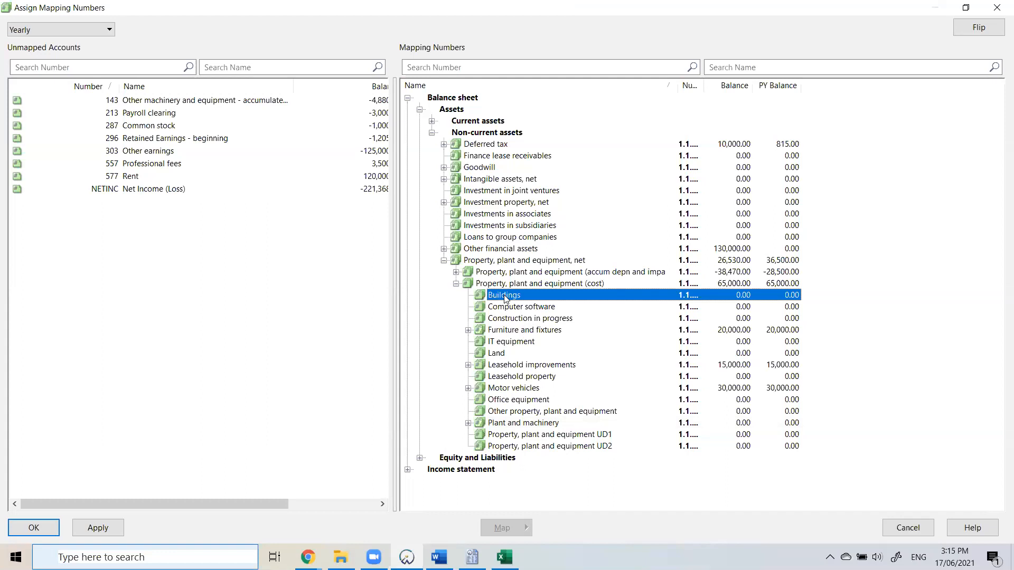
right_click(505, 298)
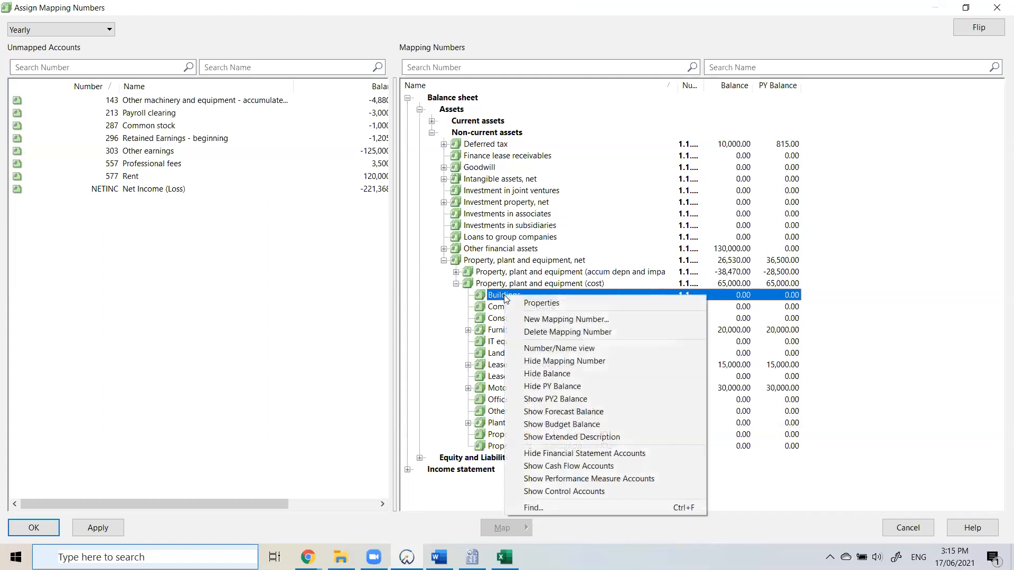
left_click(596, 303)
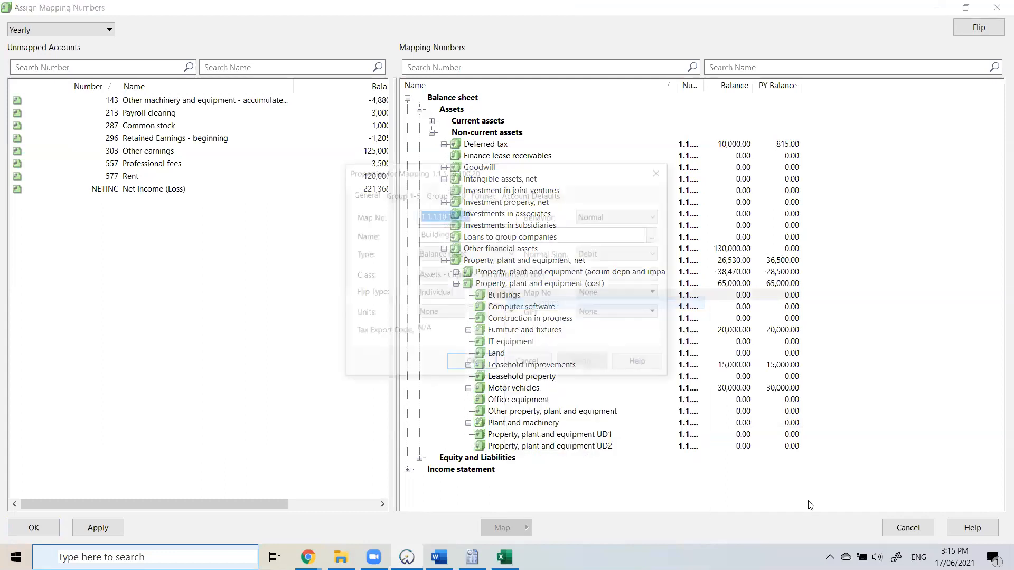
left_click_drag(466, 233, 417, 234)
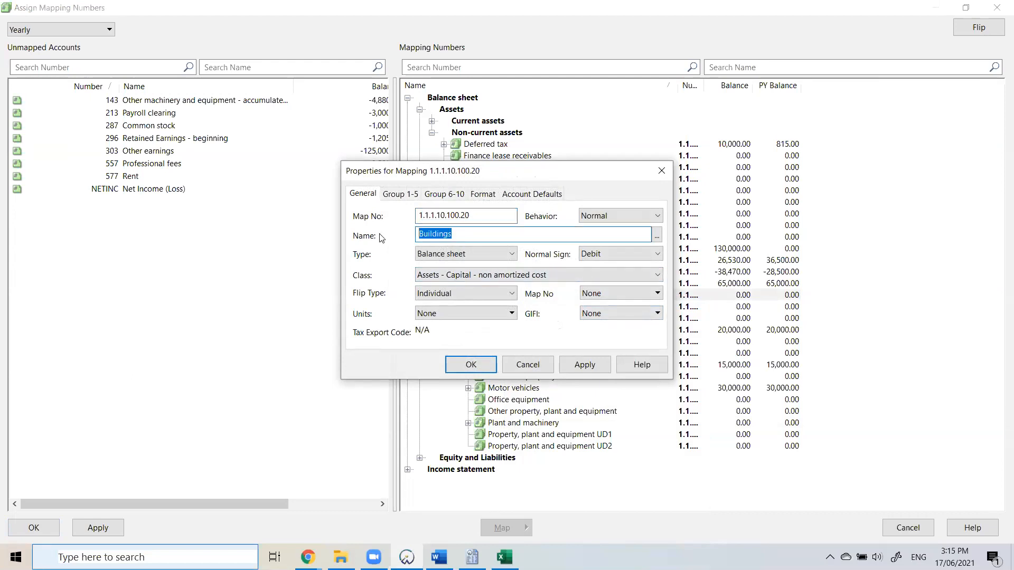
left_click(543, 372)
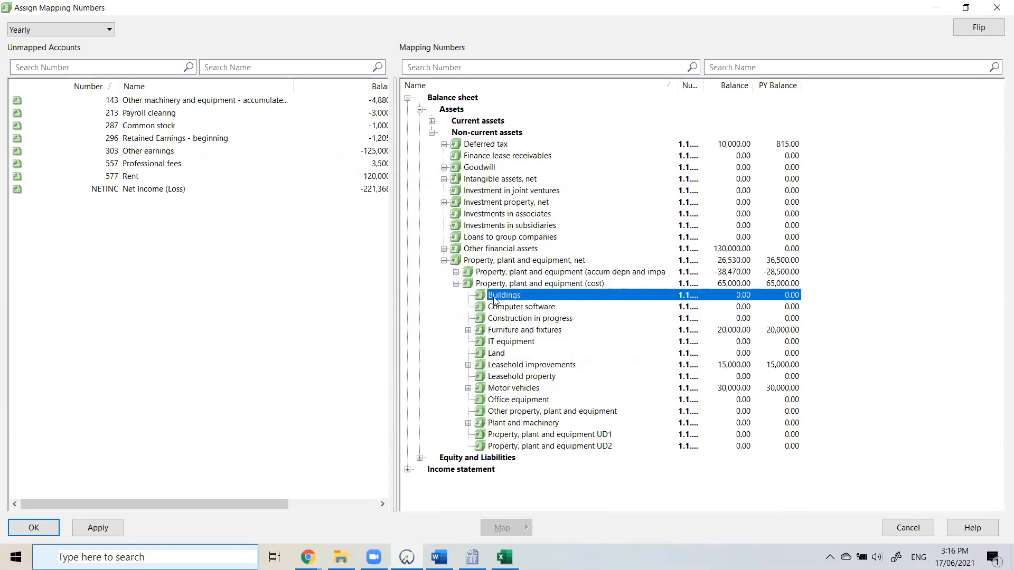
right_click(511, 297)
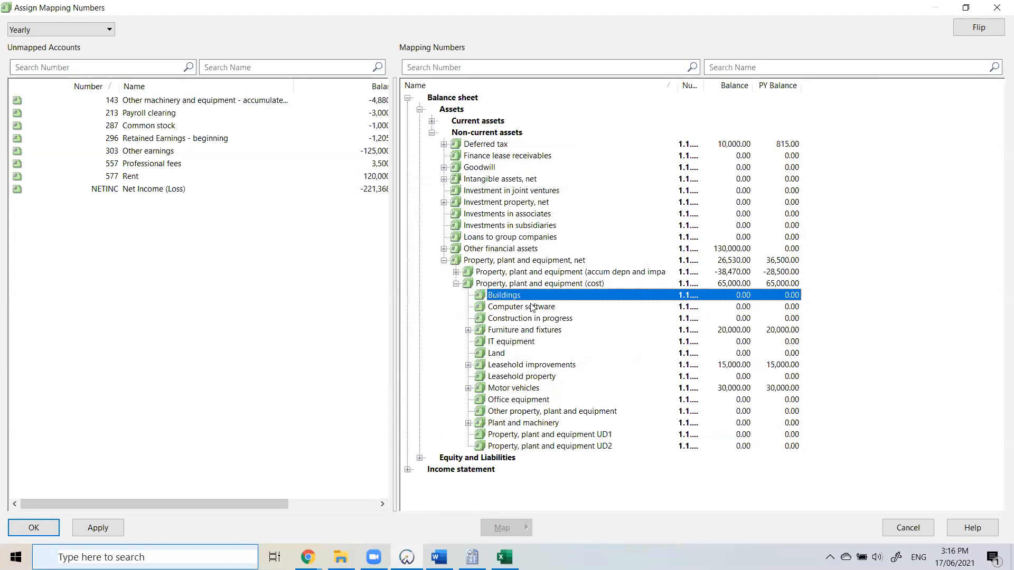
left_click(492, 299)
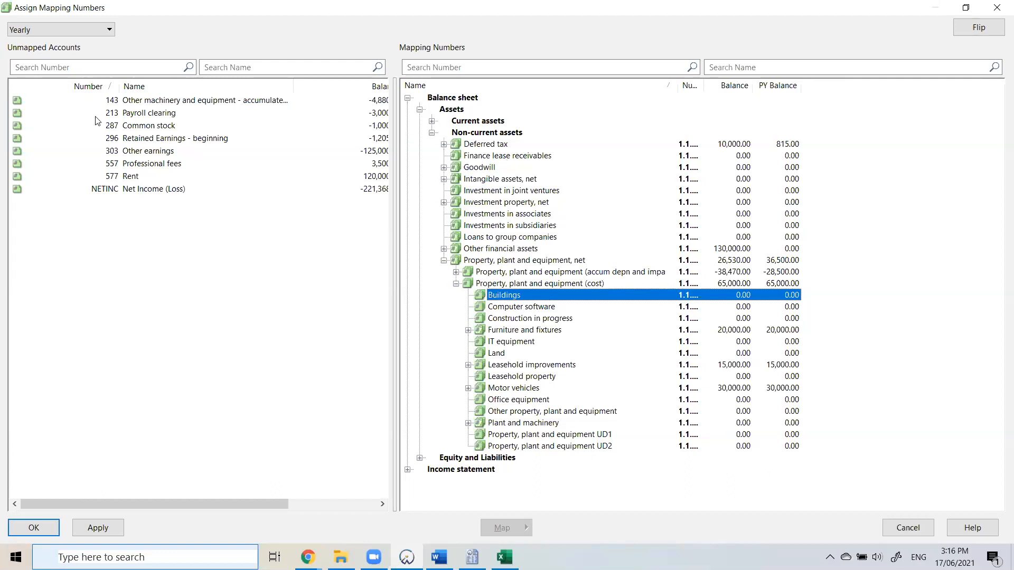
Select unmapped accounts 143, 296 and 557 together, and clear the selection without mapping them.
left_click(148, 104)
left_click(159, 138, "ctrl")
left_click(153, 164, "ctrl")
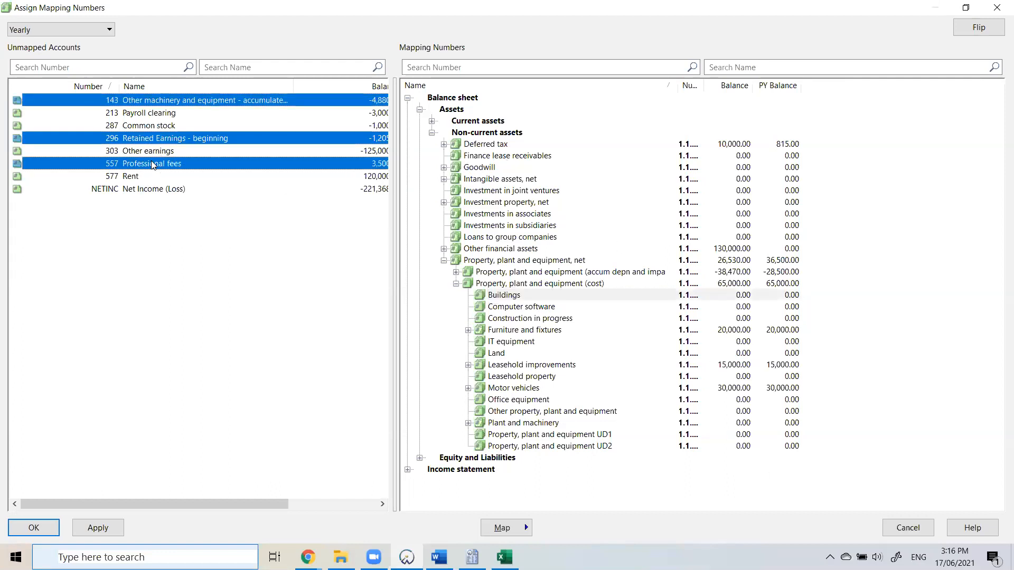
left_click(220, 331)
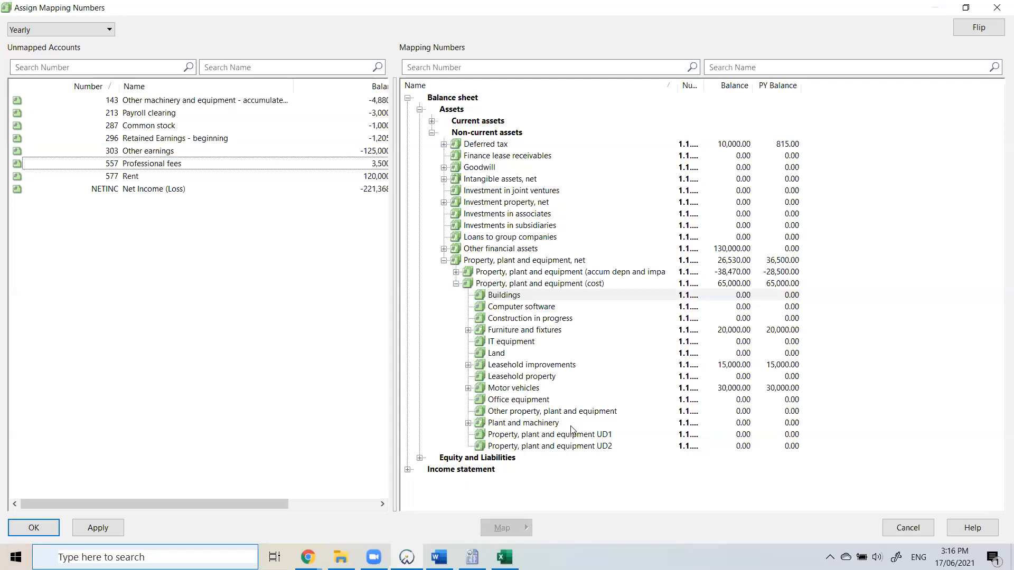
Rename the mapping number Property, plant and equipment UD1 under Property, plant and equipment (cost) as Cars.
left_click_drag(566, 439, 613, 447)
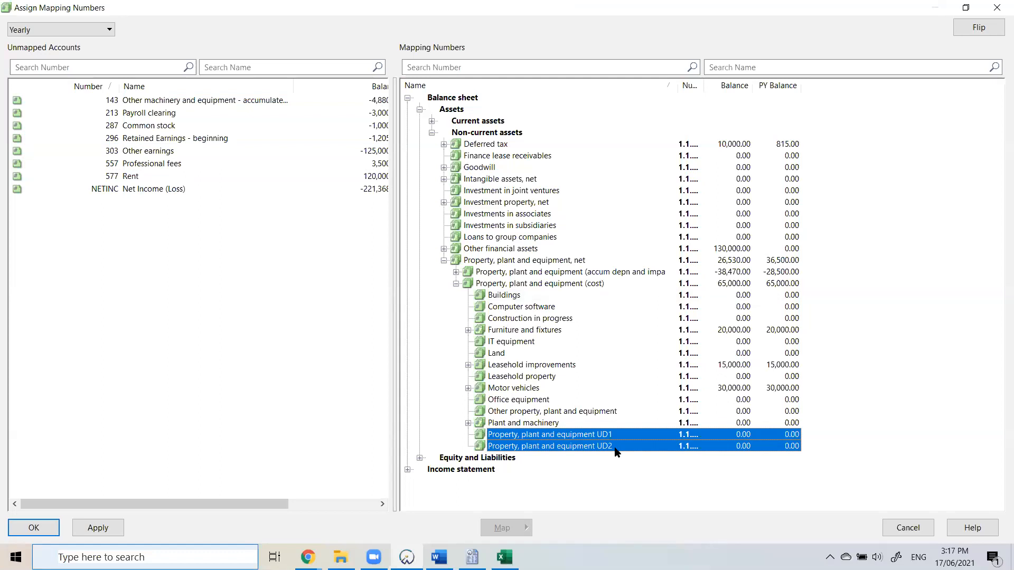
left_click(518, 296)
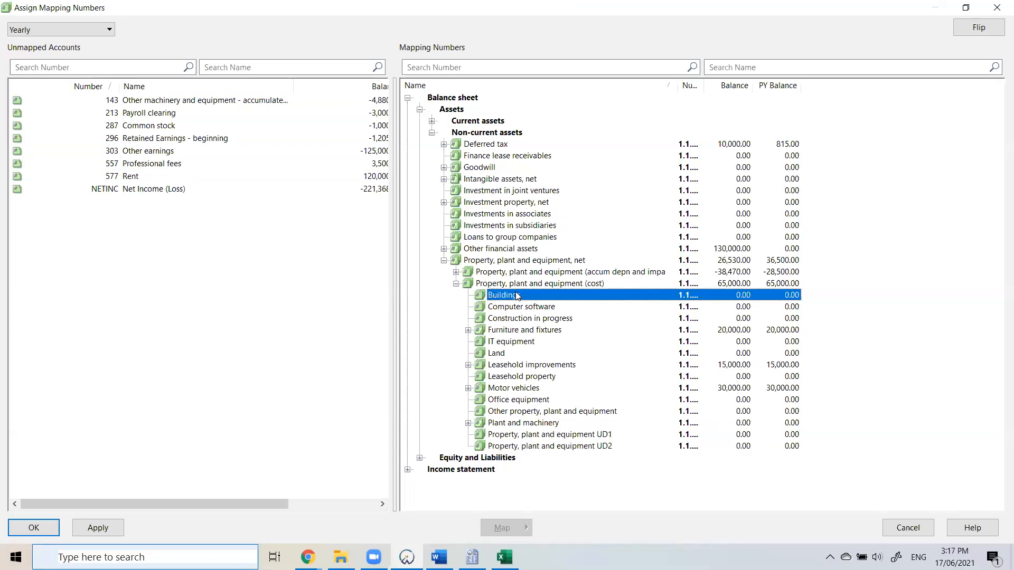
right_click(605, 436)
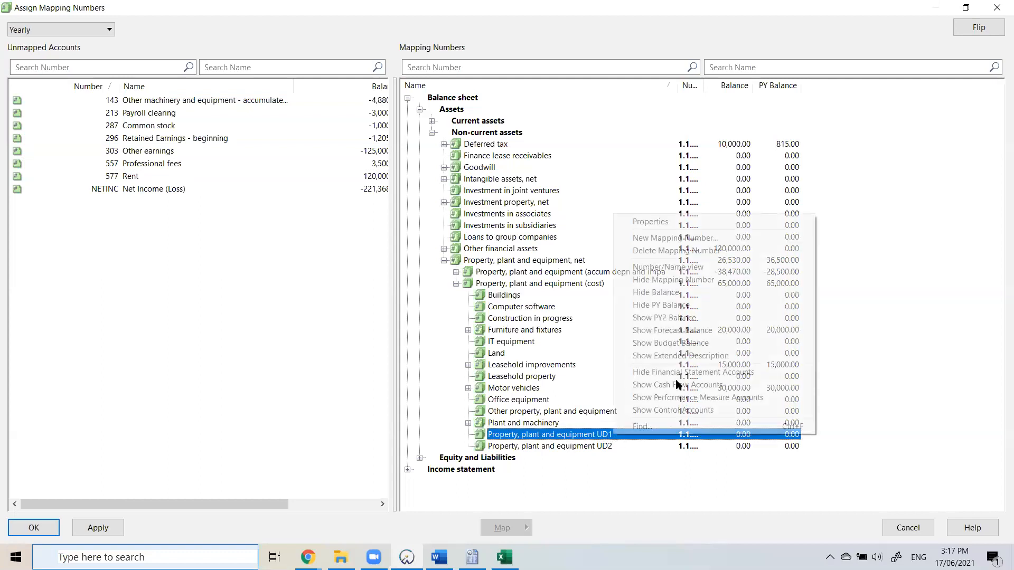
left_click(683, 221)
left_click_drag(552, 235, 406, 243)
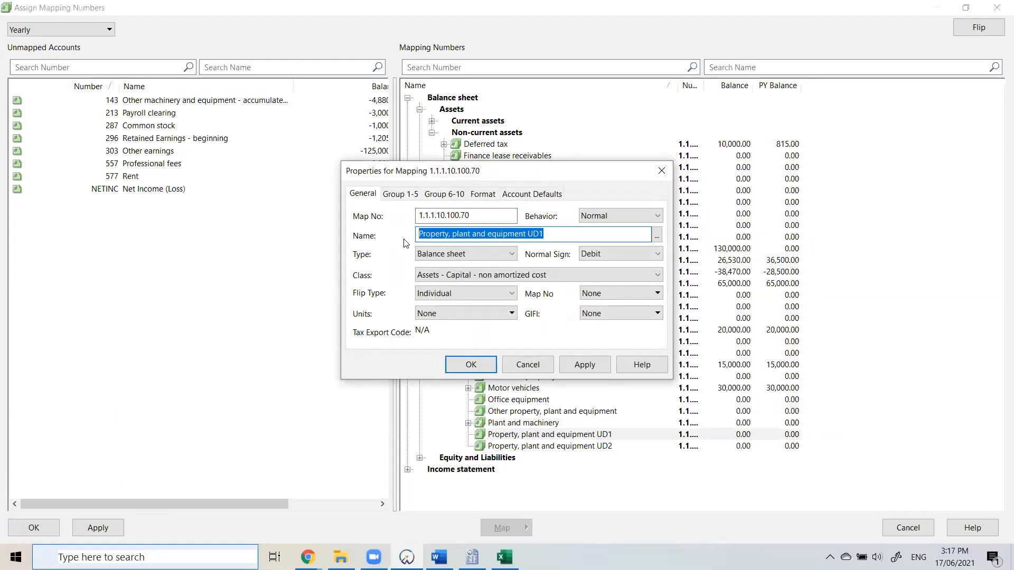
type("Cars")
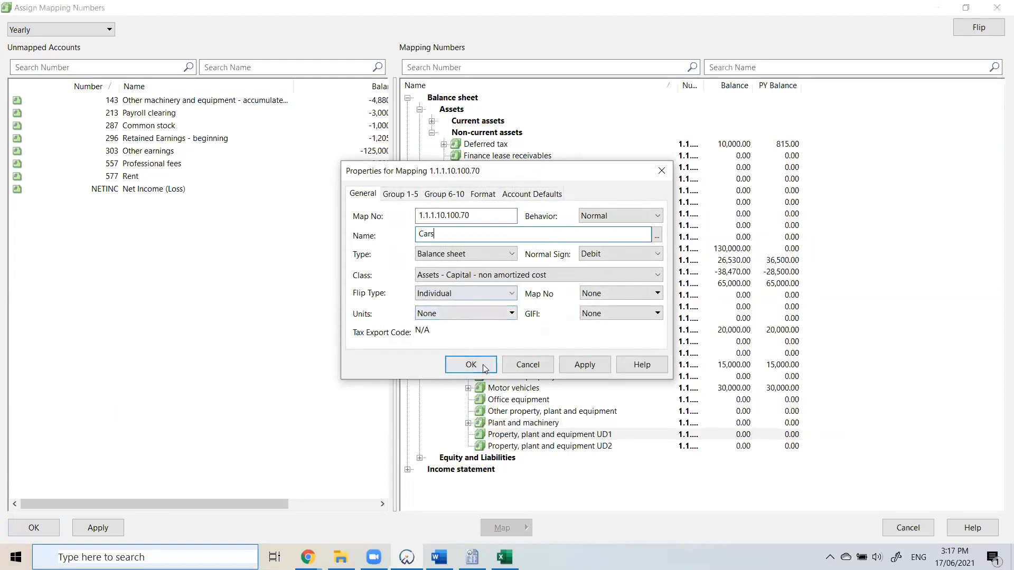
left_click(471, 364)
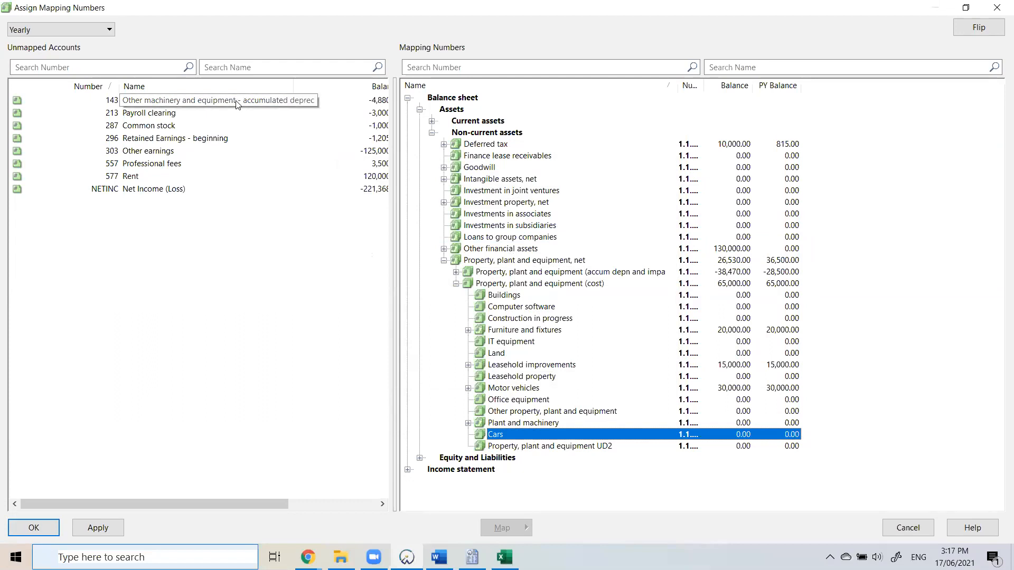
Map unmapped account 143 to Plant and machinery under the accumulated depreciation and impairment branch of Property, plant and equipment, with the cost branch collapsed.
left_click(456, 272)
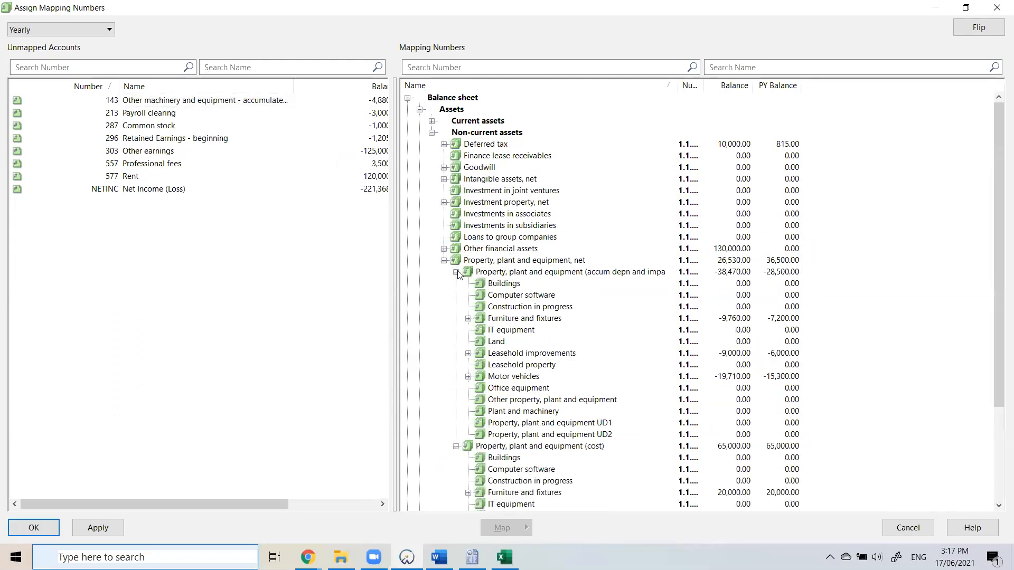
left_click(456, 446)
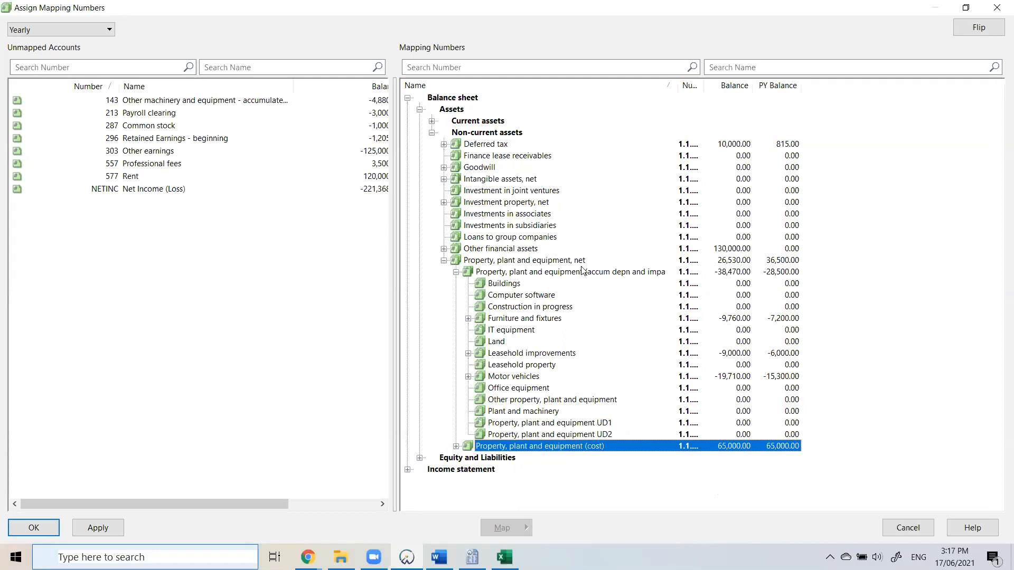
left_click(200, 113)
left_click(214, 101)
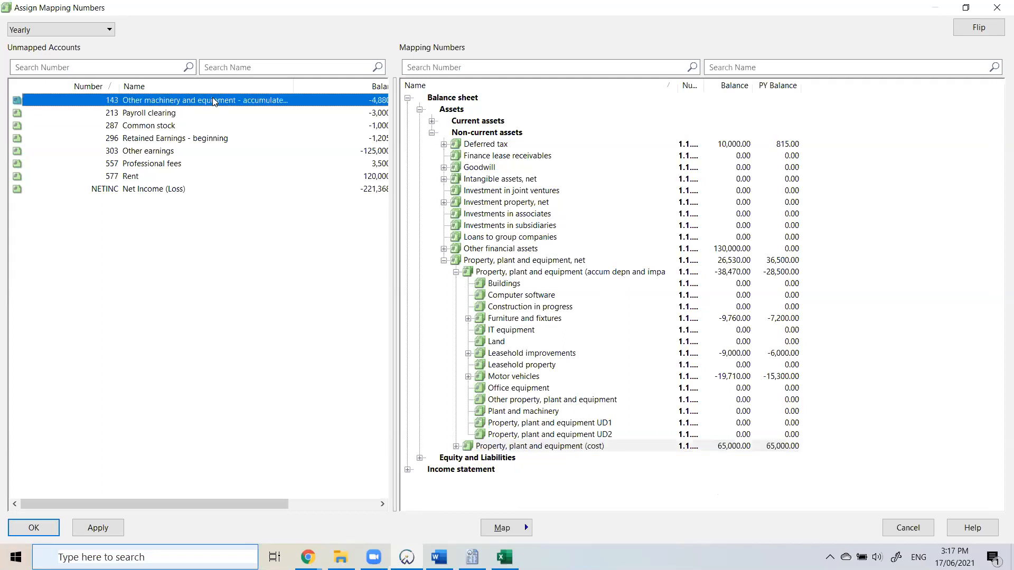
left_click(530, 353)
left_click(561, 411)
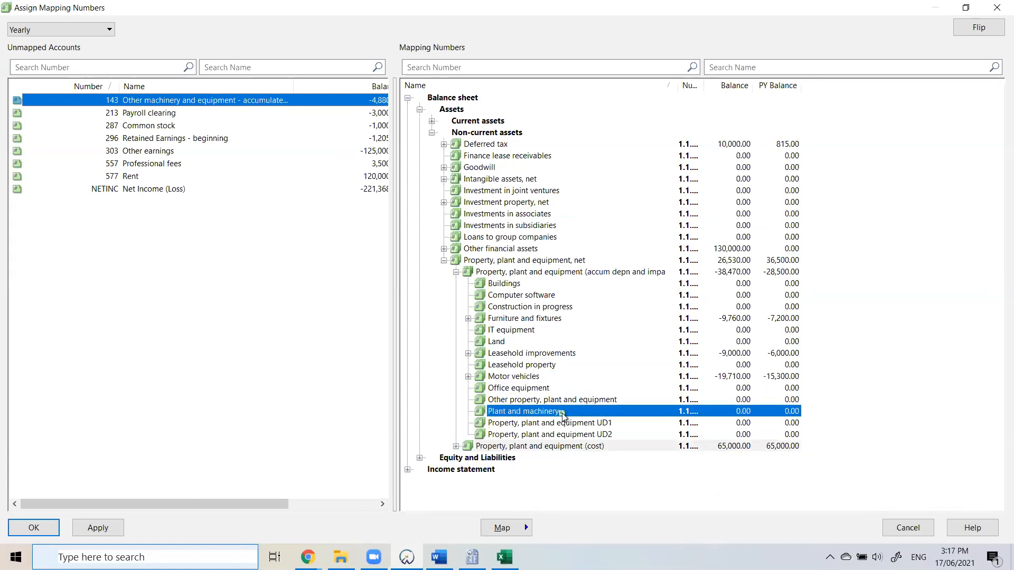
left_click_drag(562, 414, 166, 294)
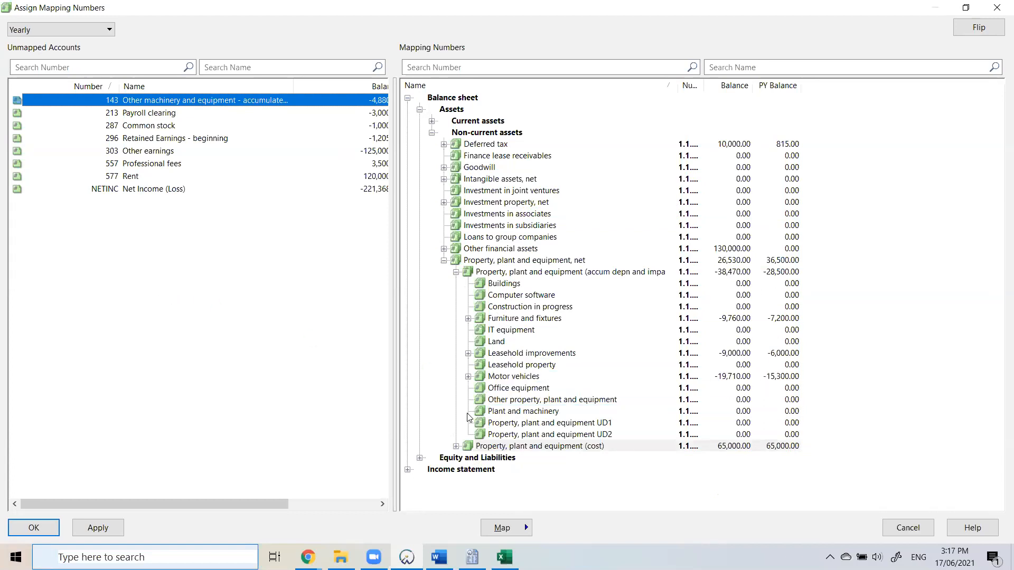
left_click_drag(196, 101, 577, 414)
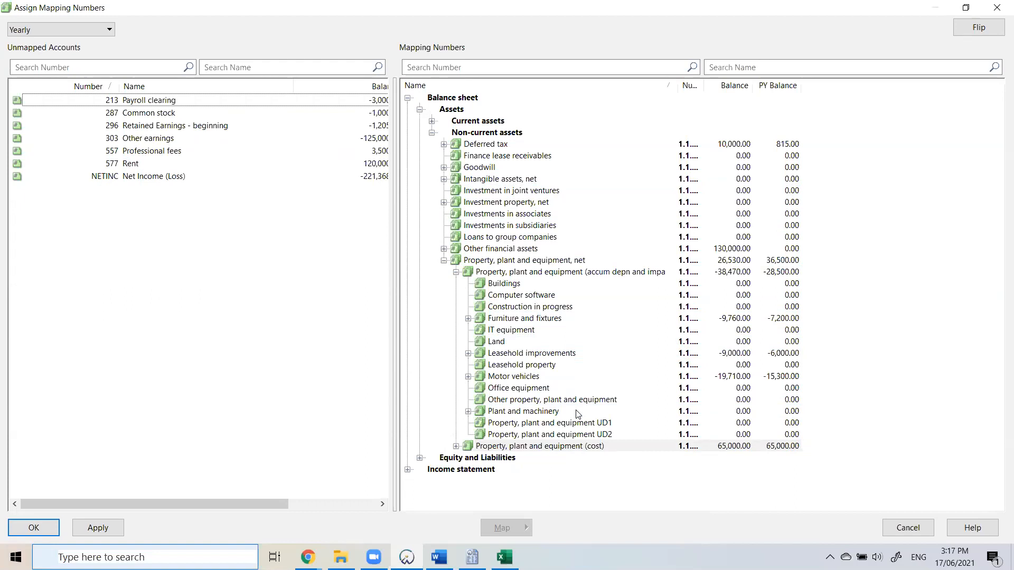
Map the unmapped Payroll clearing account to Trade payables under Current liabilities, with the Property, plant and equipment branch collapsed.
left_click(456, 272)
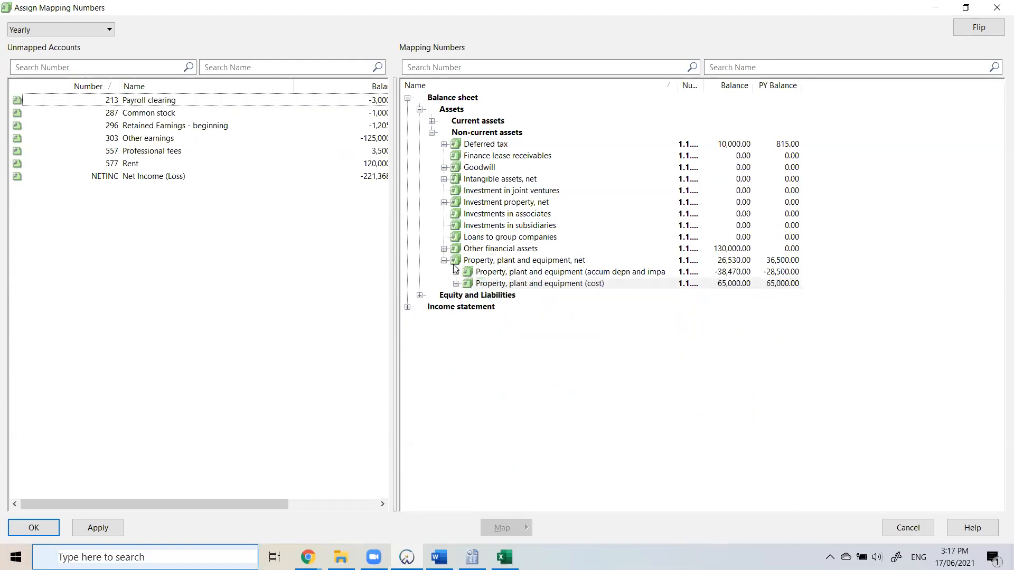
left_click(445, 260)
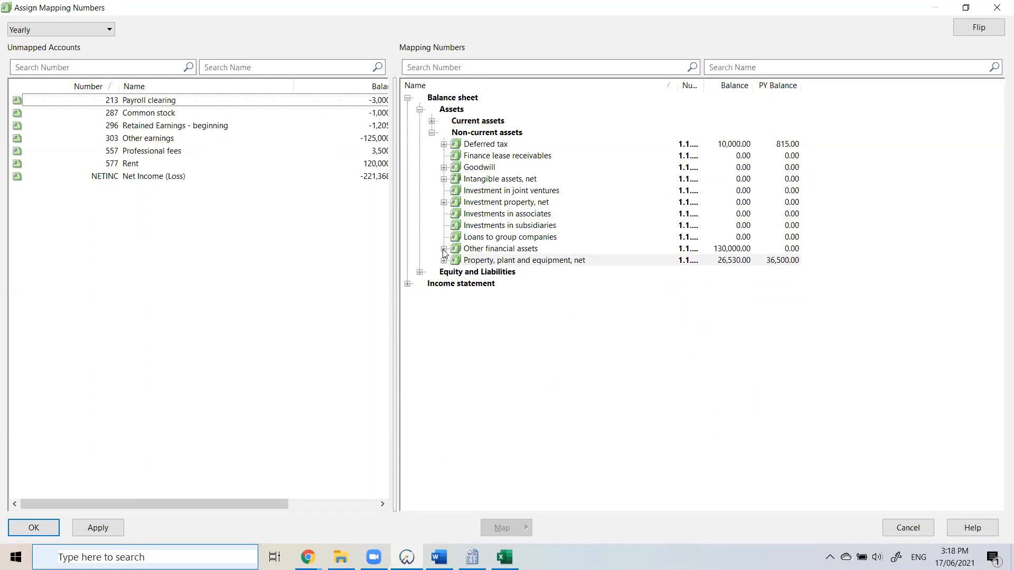
left_click(421, 273)
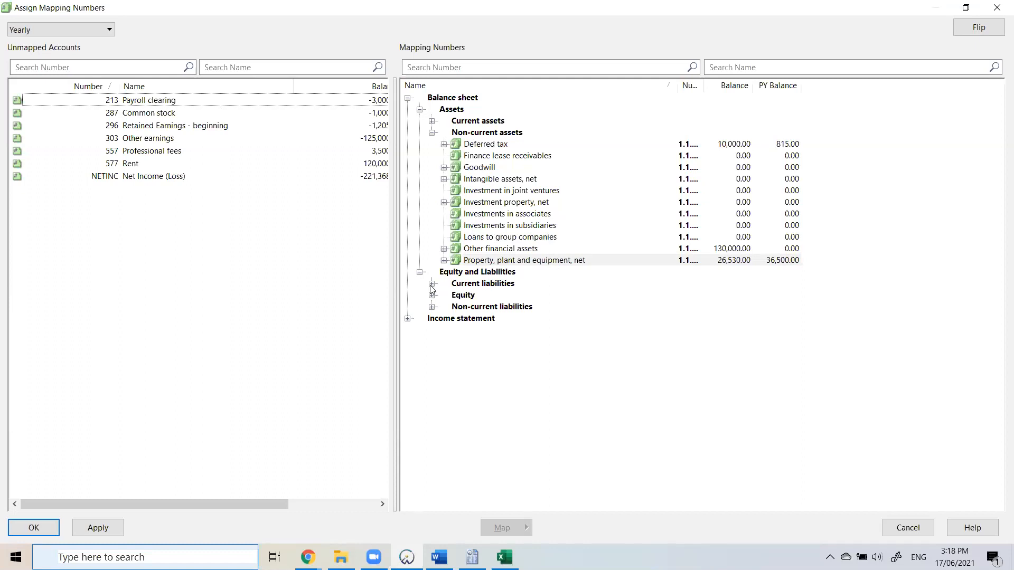
left_click(431, 284)
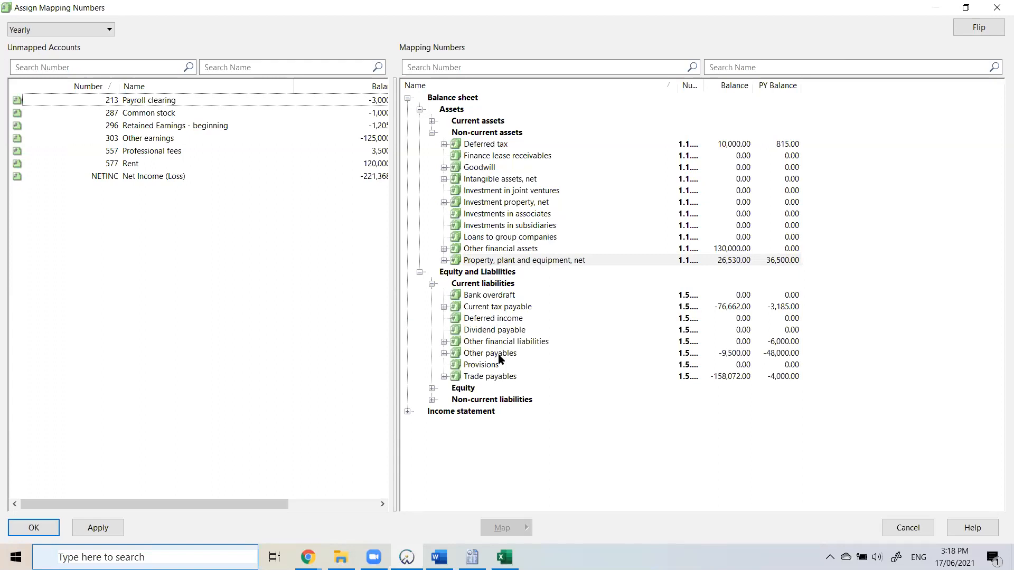
left_click(165, 101)
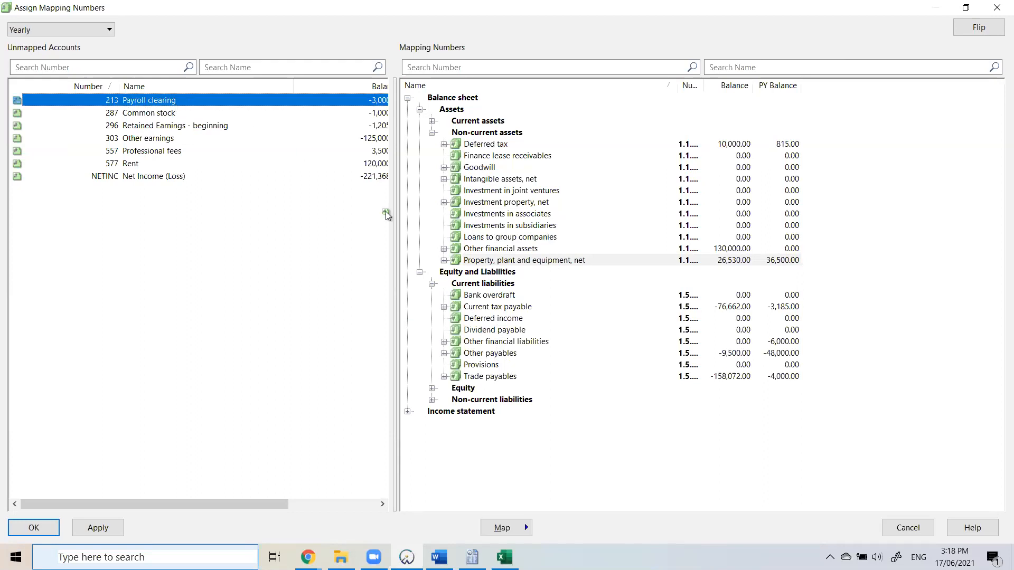
left_click(496, 367)
double_click(501, 377)
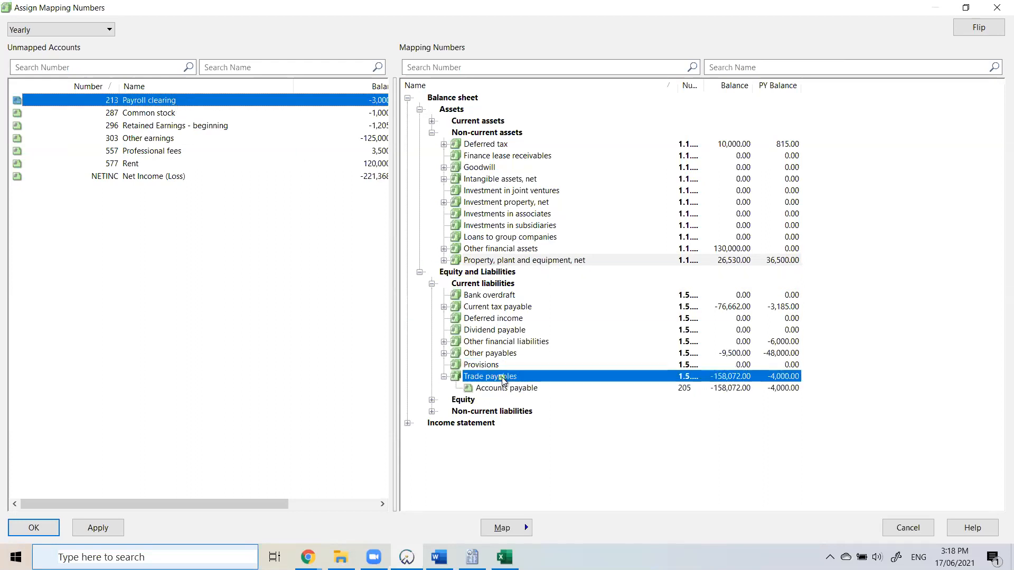
double_click(515, 391)
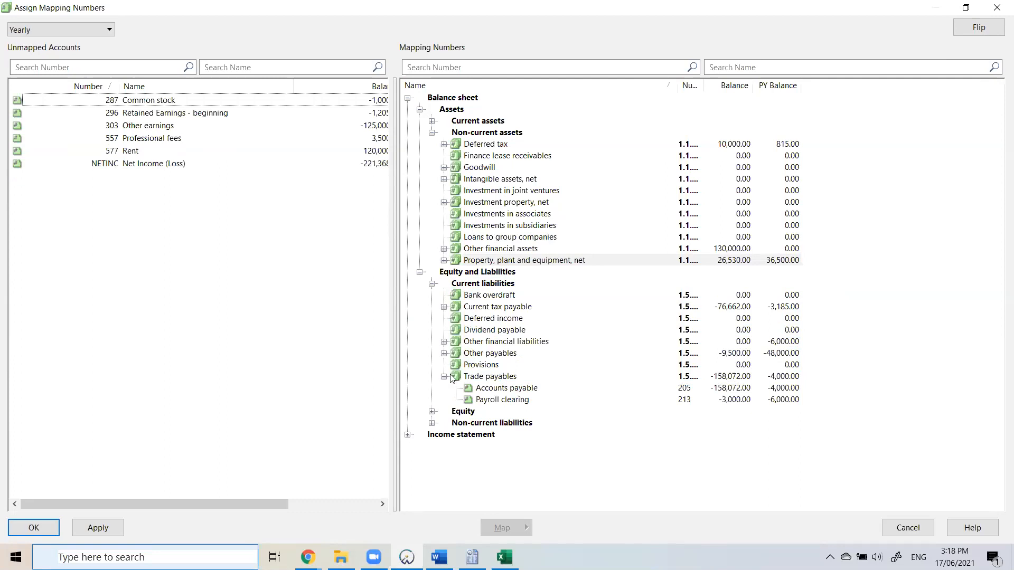
left_click(441, 375)
left_click(442, 375)
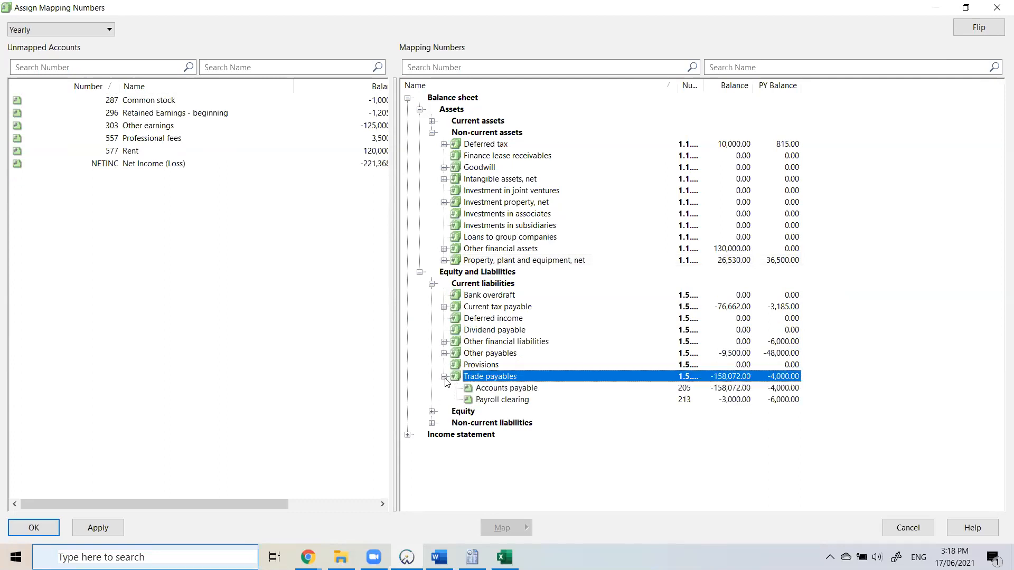
left_click(490, 403)
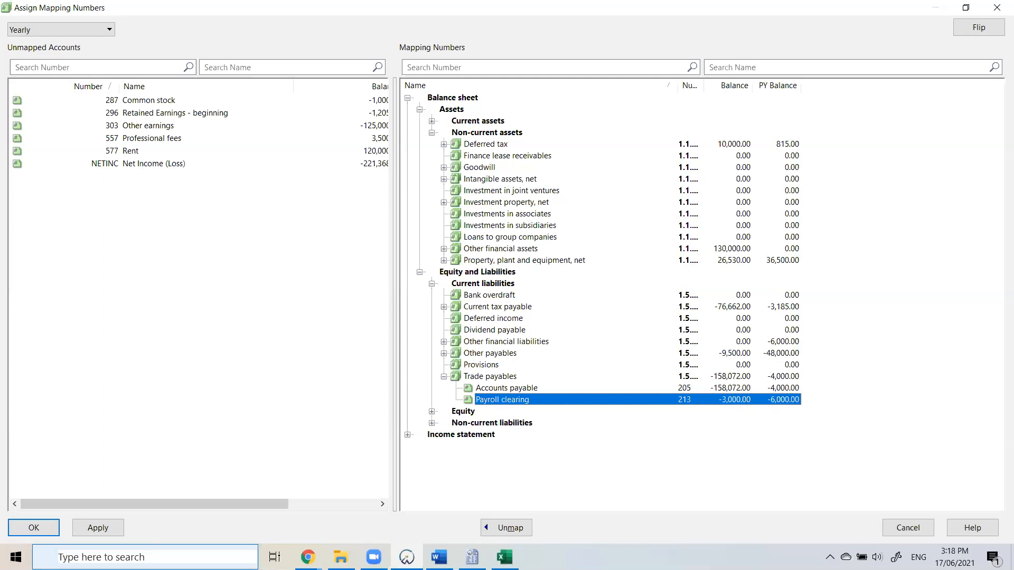
Rename the mapping number Property, plant and equipment UD1 under the accumulated depreciation and impairment branch as Cars.
left_click(443, 261)
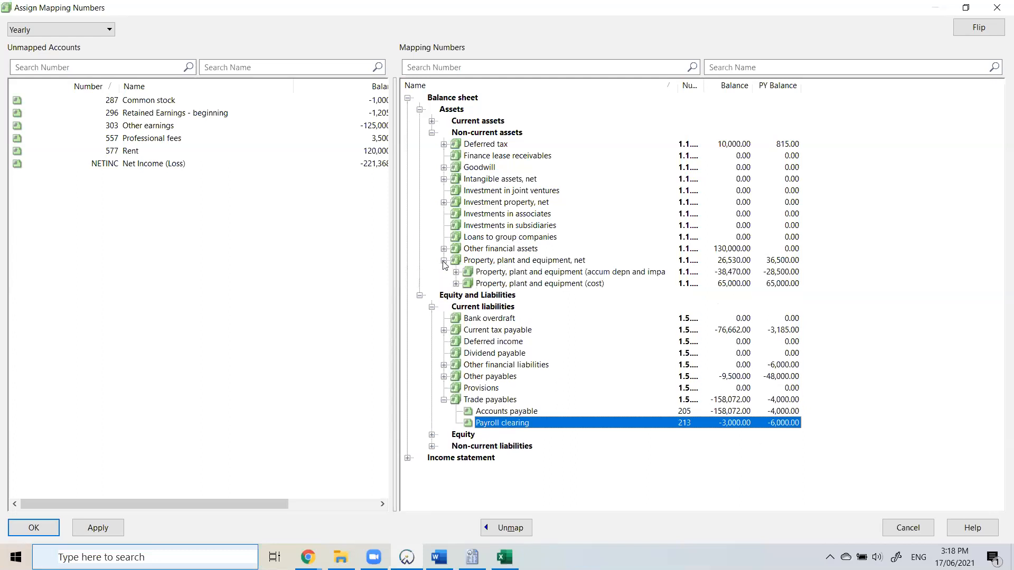
left_click(455, 271)
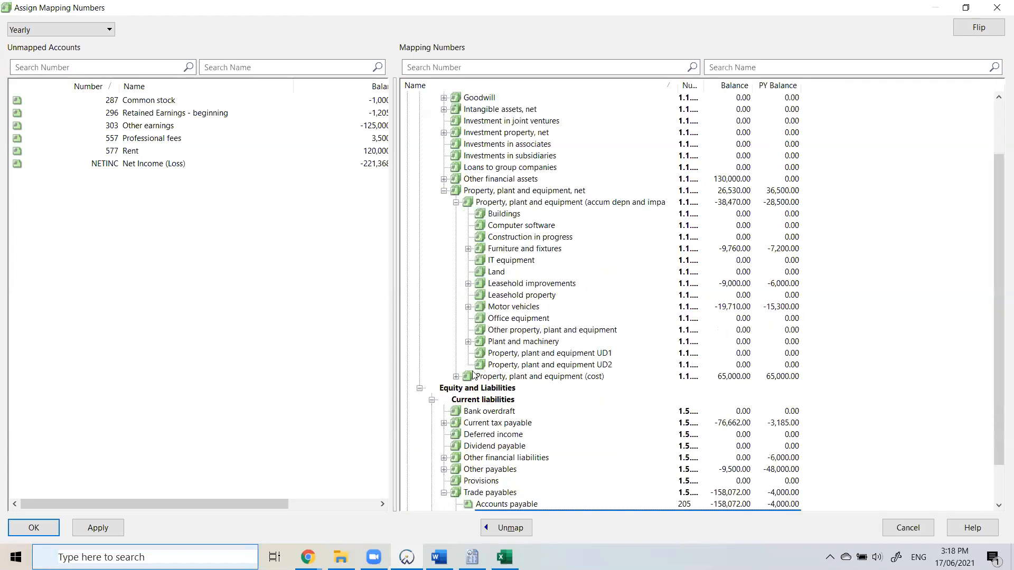
left_click(456, 377)
left_click(517, 459)
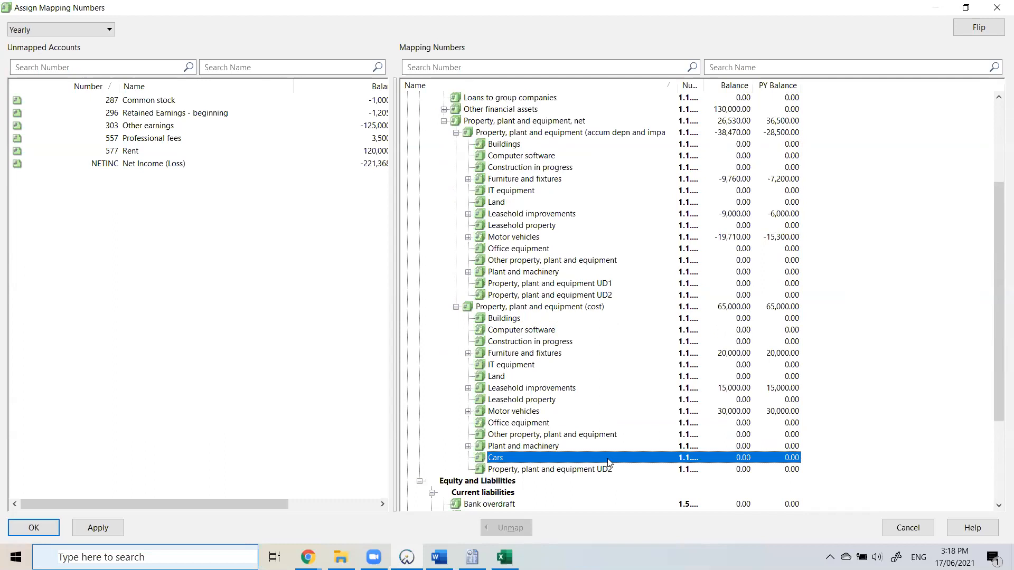
left_click(616, 285, "ctrl")
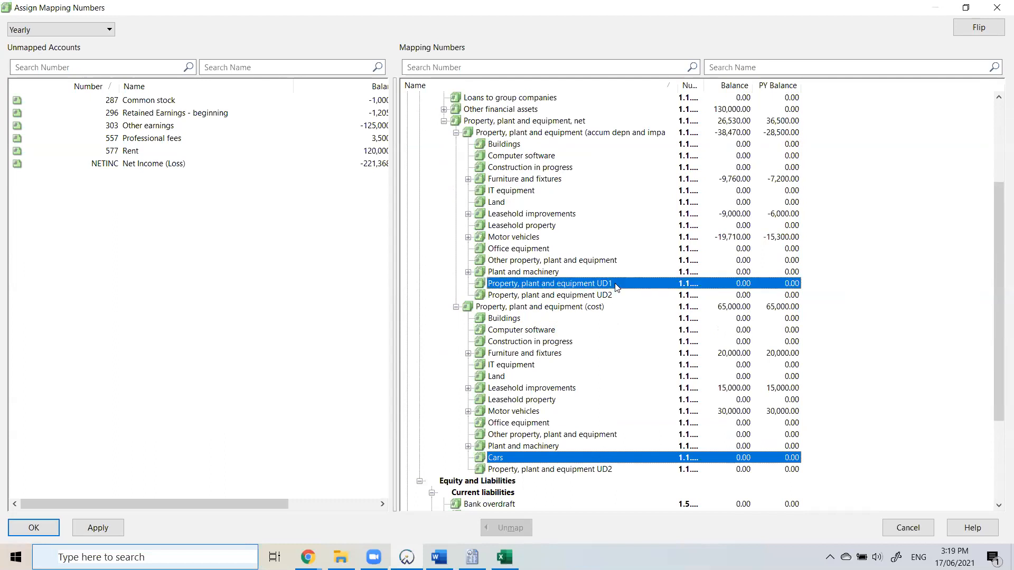
left_click(616, 285)
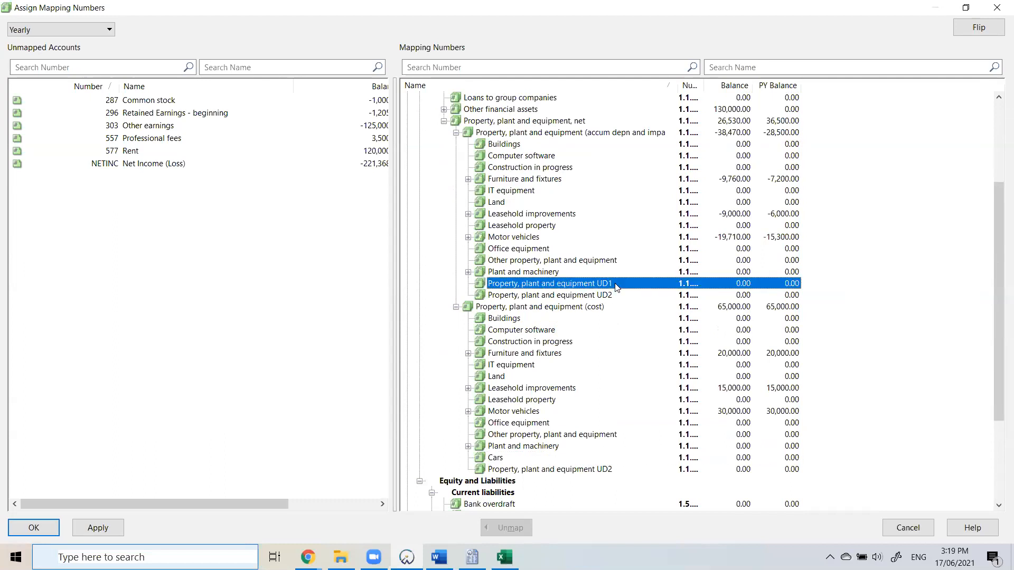
right_click(619, 286)
left_click(631, 289)
key("Tab")
key("ctrl+a")
type("Cars")
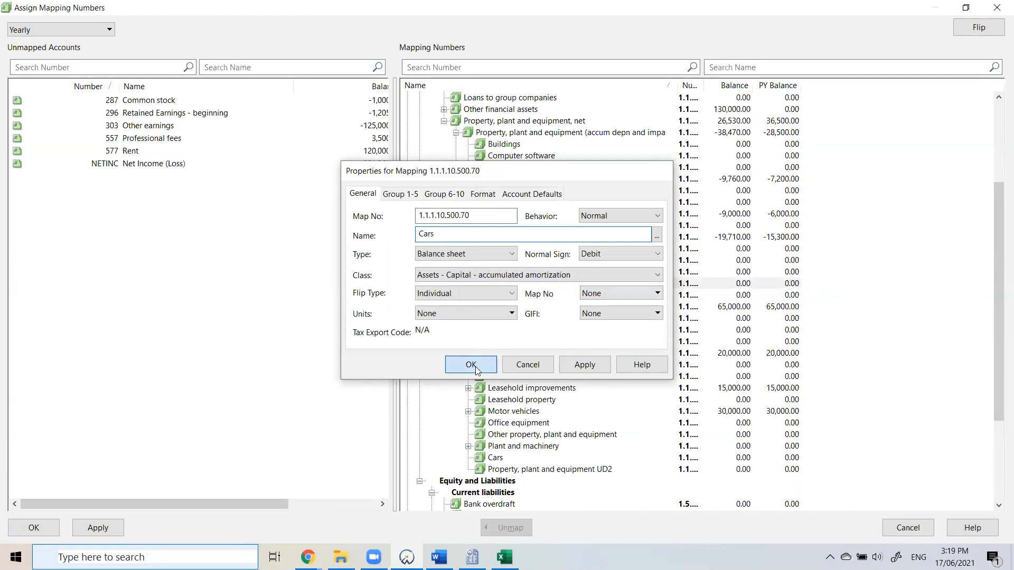
left_click(476, 369)
Compare the two Cars mapping numbers with their accumulated depreciation and cost parent headings, and collapse Property, plant and equipment, net.
left_click(634, 136)
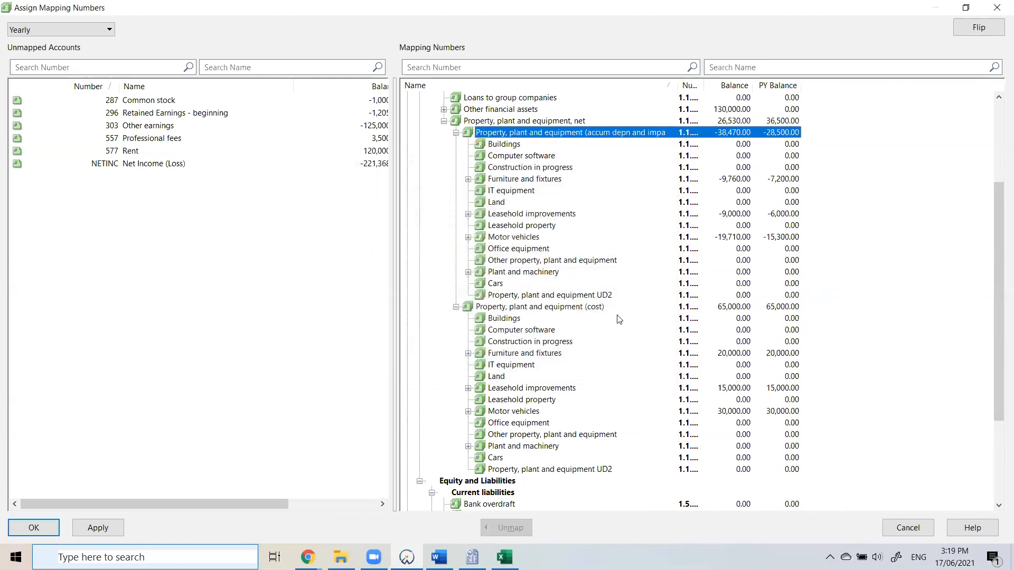
left_click(591, 307, "ctrl")
left_click(591, 272, "ctrl")
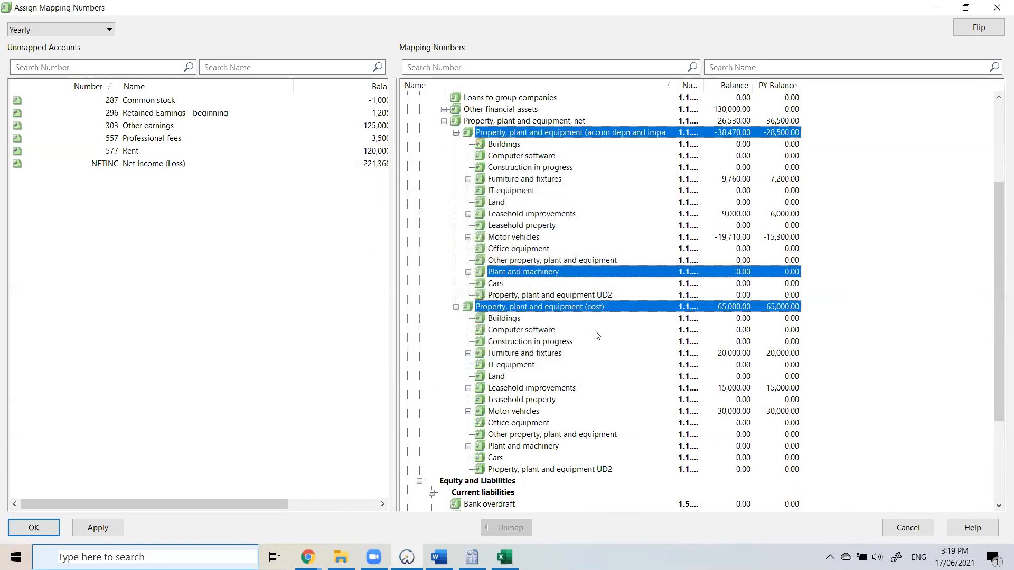
left_click(511, 285)
left_click(524, 309, "ctrl")
left_click(537, 134, "ctrl")
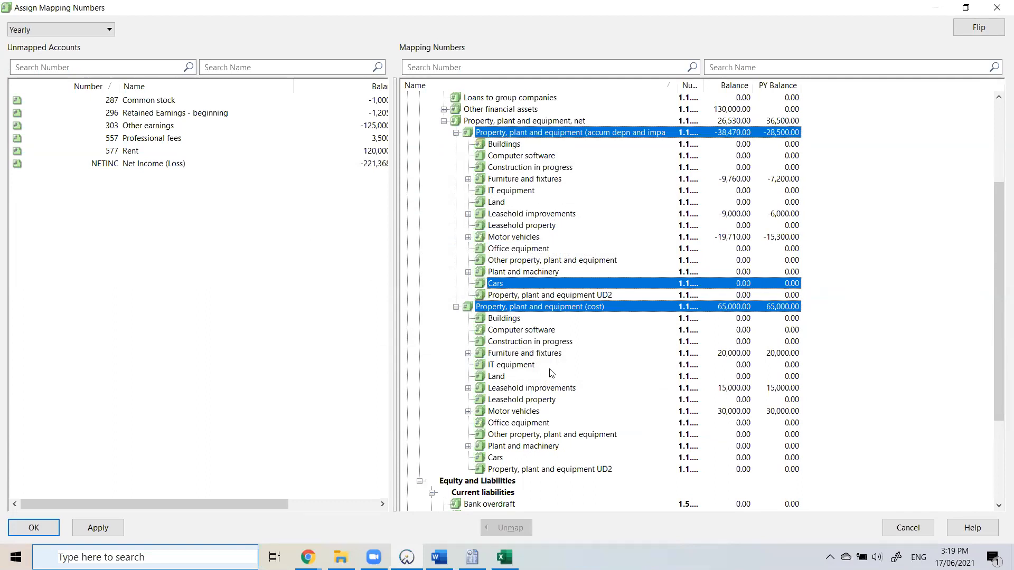
left_click(535, 461, "ctrl")
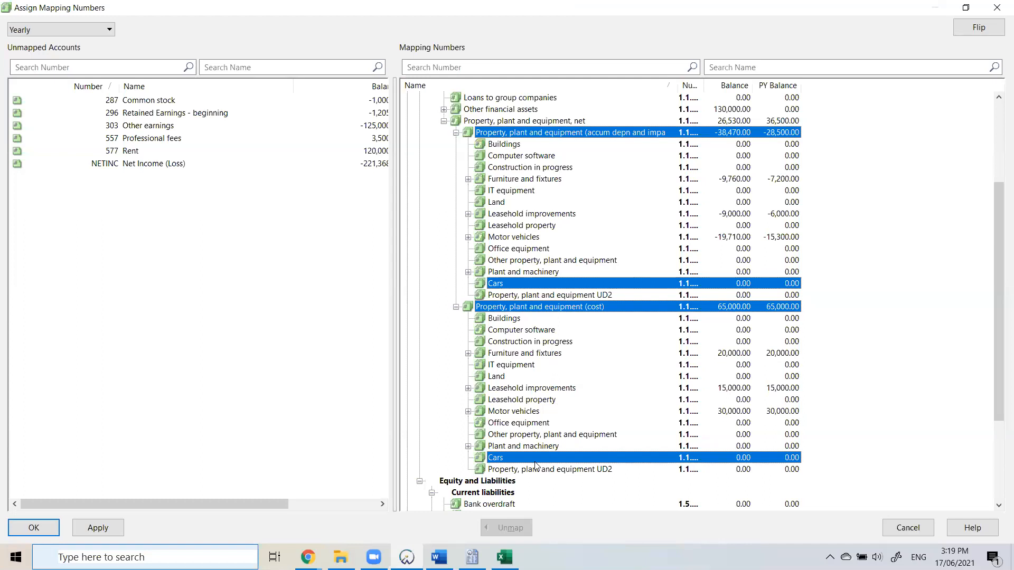
left_click(445, 121)
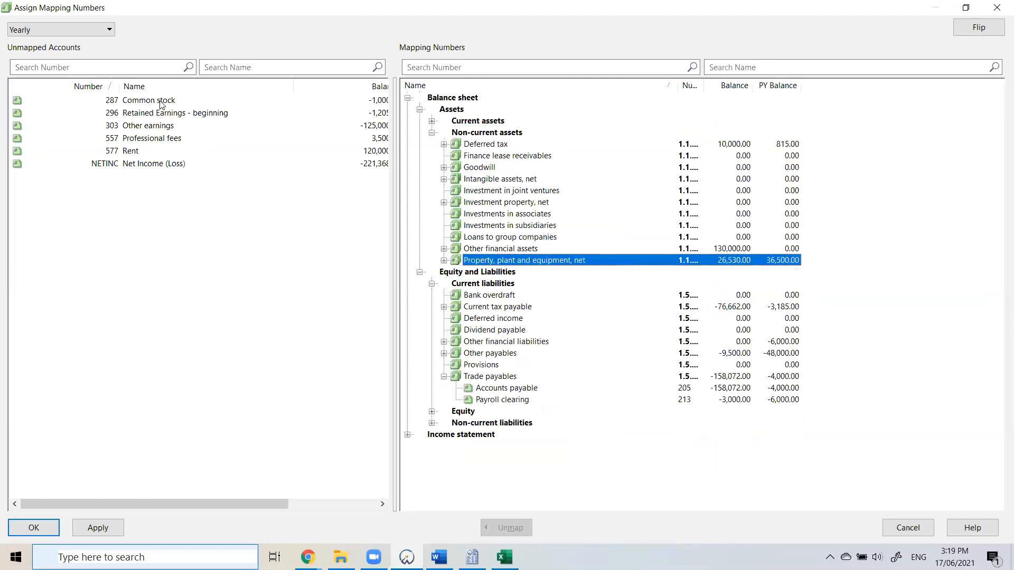
Map the unmapped Common stock account to Share capital under Equity, with the Current liabilities branch collapsed.
left_click(133, 106)
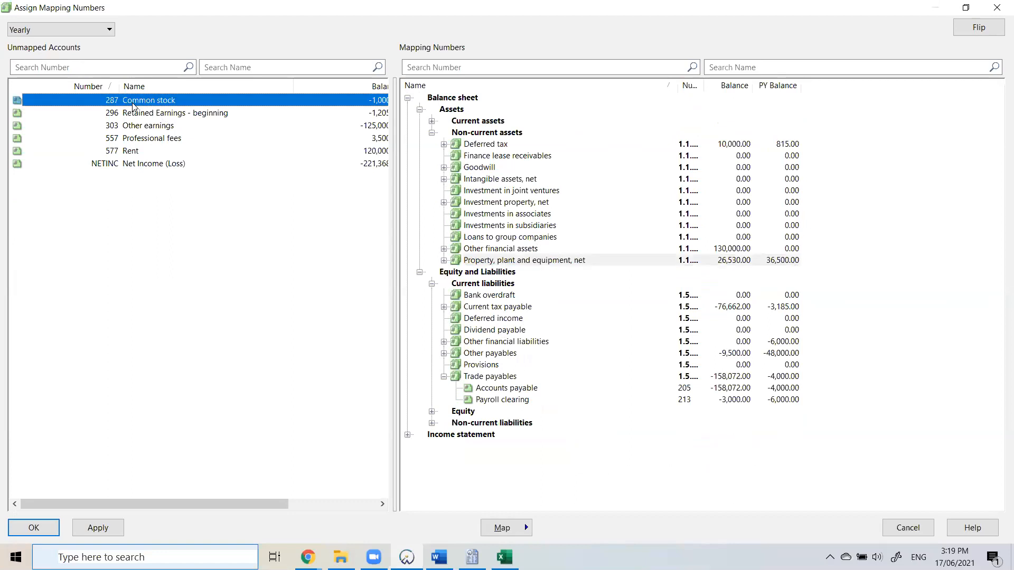
left_click(432, 284)
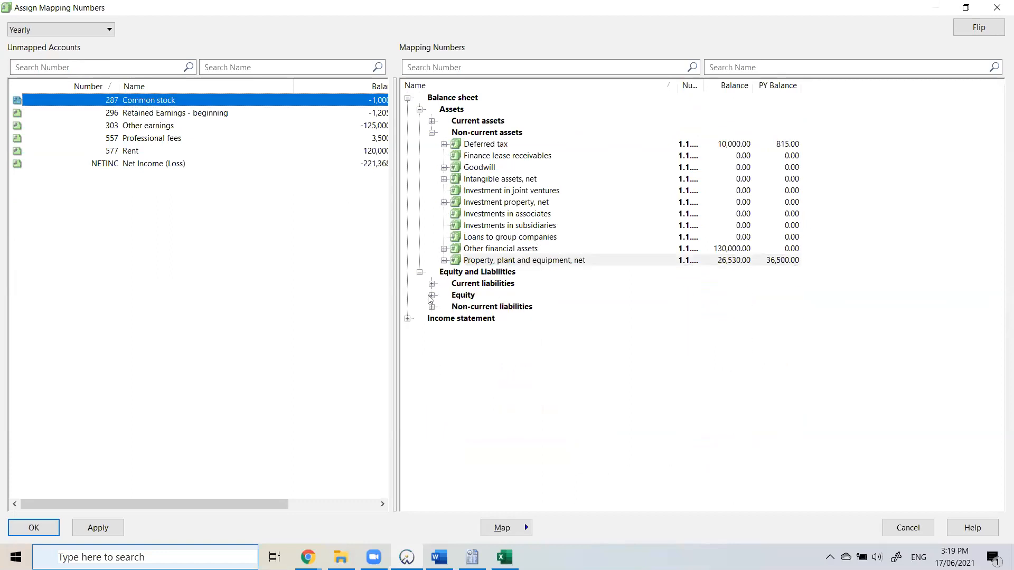
left_click(431, 295)
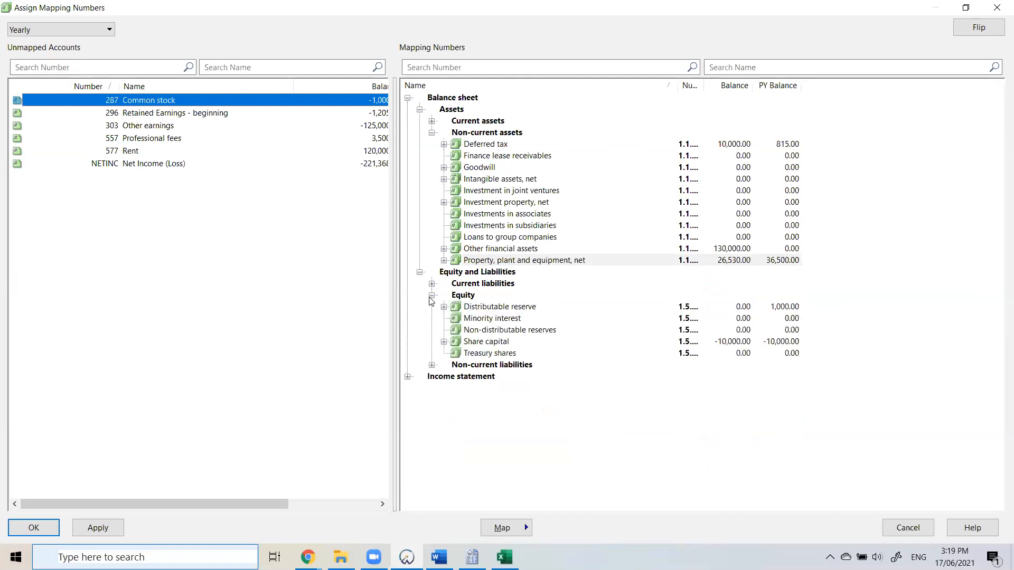
left_click(444, 342)
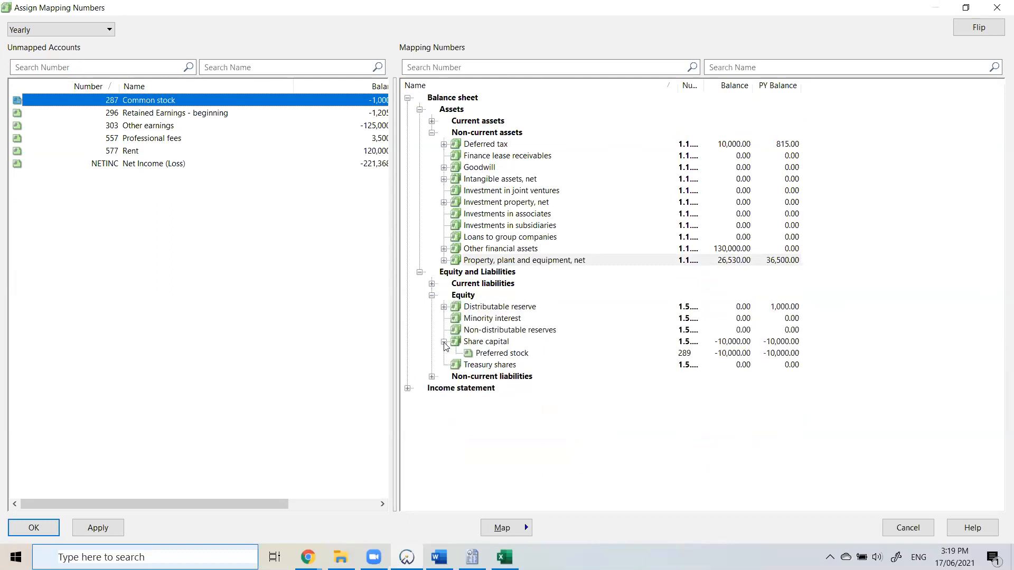
left_click_drag(182, 106, 527, 348)
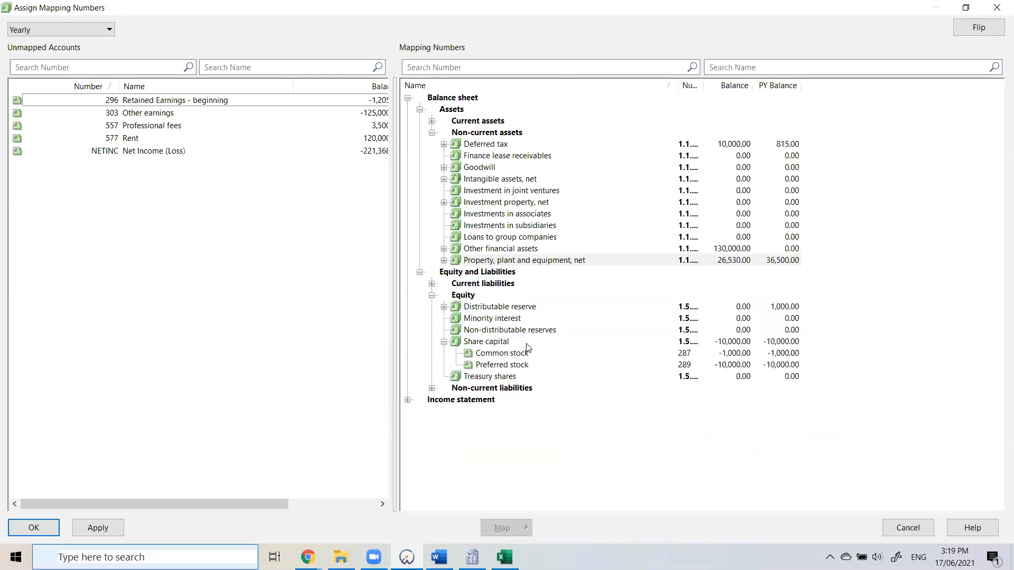
Map the unmapped Retained Earnings - beginning account to Distributable reserve under Equity.
left_click(192, 103)
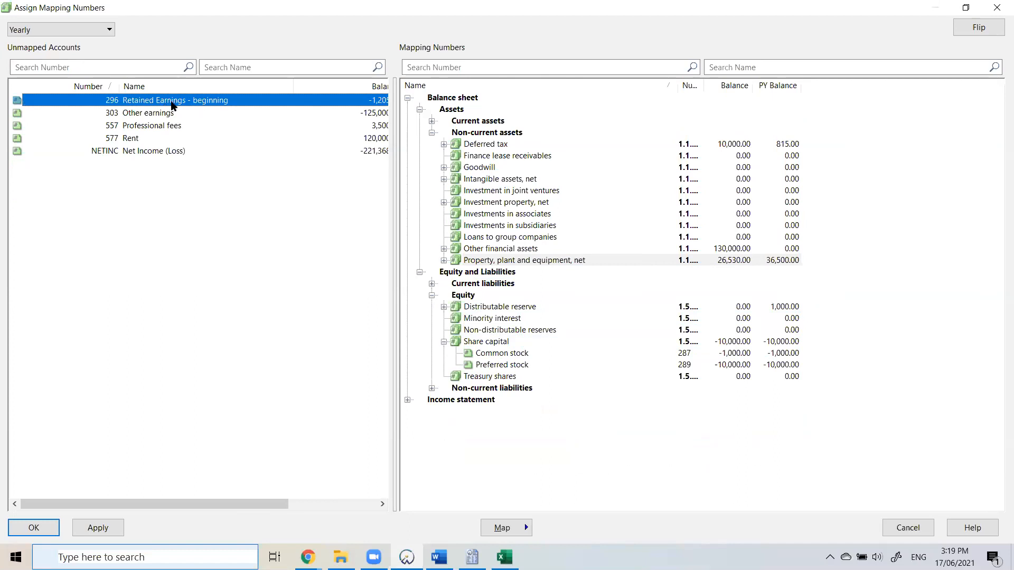
left_click(444, 307)
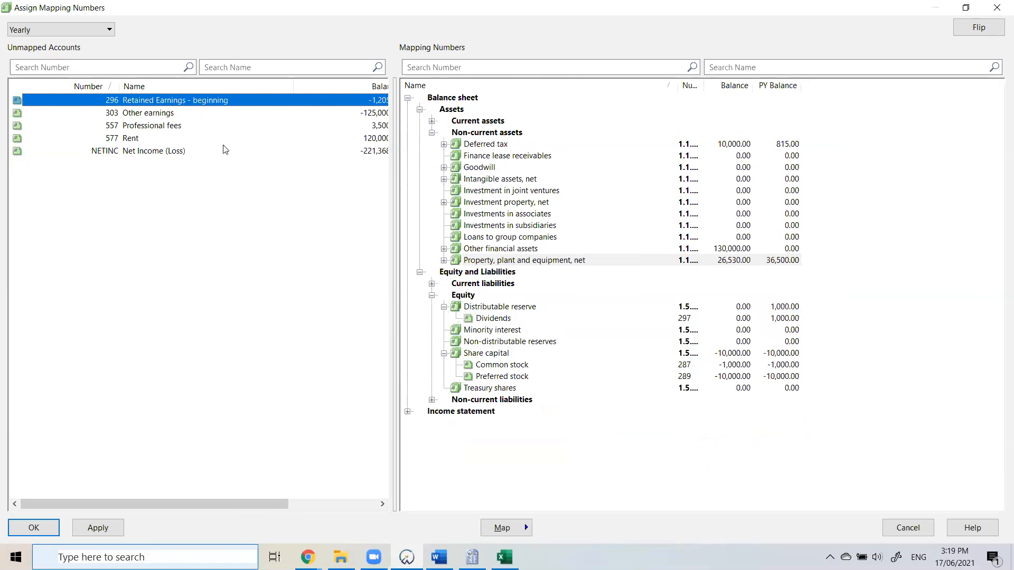
left_click_drag(183, 100, 509, 307)
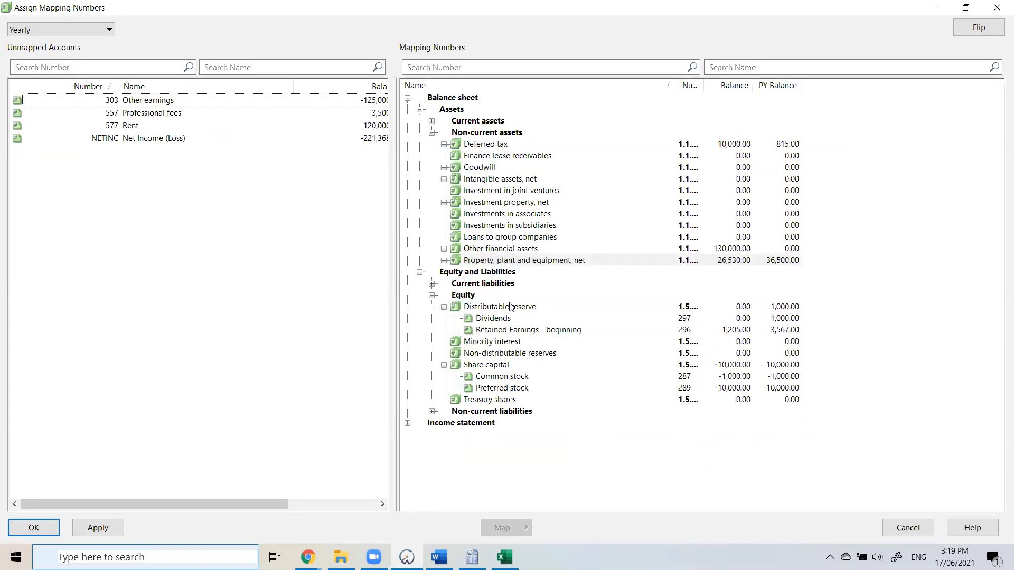
Map the unmapped Net Income (Loss) account to Non-distributable reserves under Equity, and select it in its expanded branch.
left_click(162, 139)
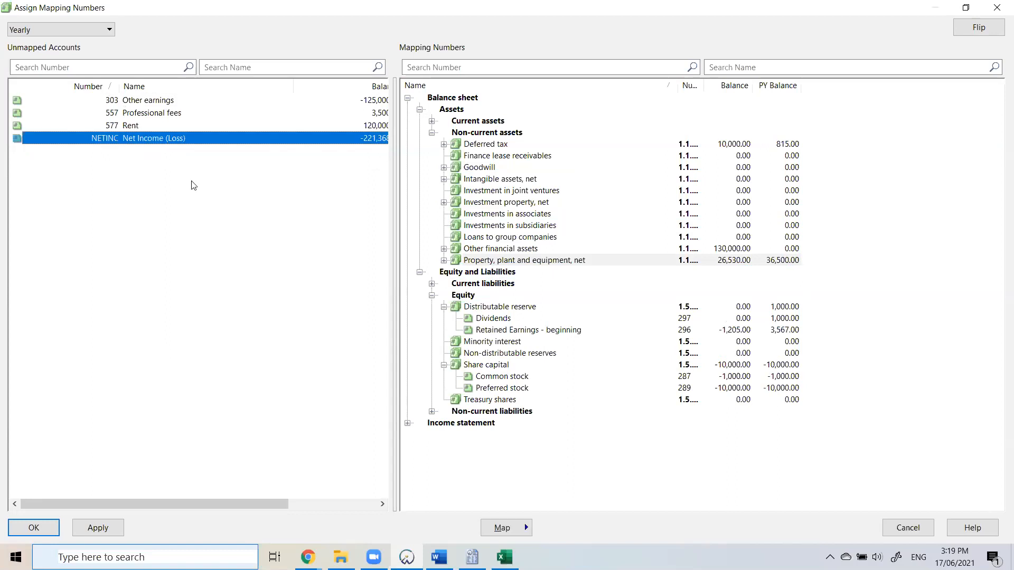
left_click_drag(261, 505, 351, 506)
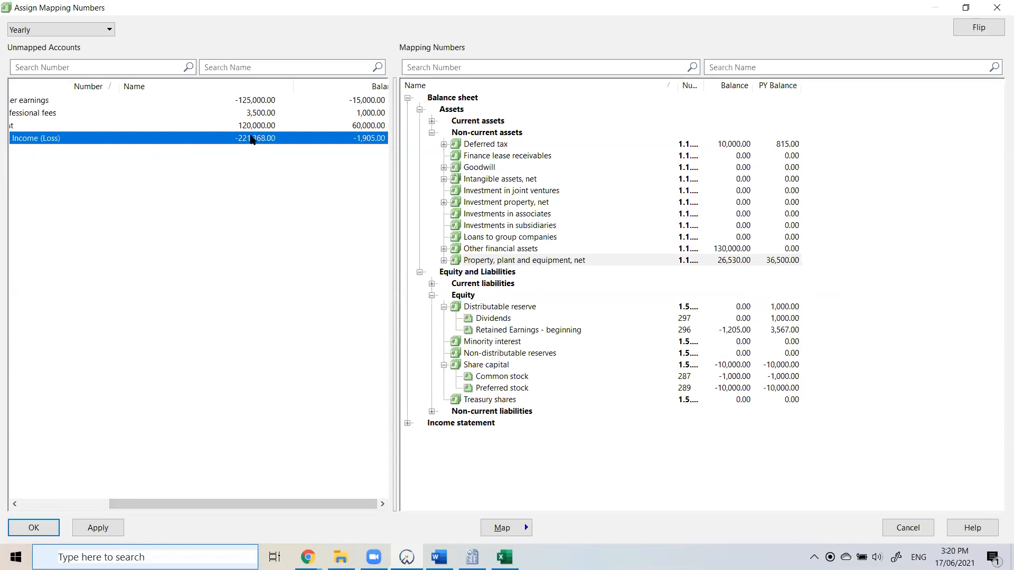
left_click_drag(254, 508, 165, 507)
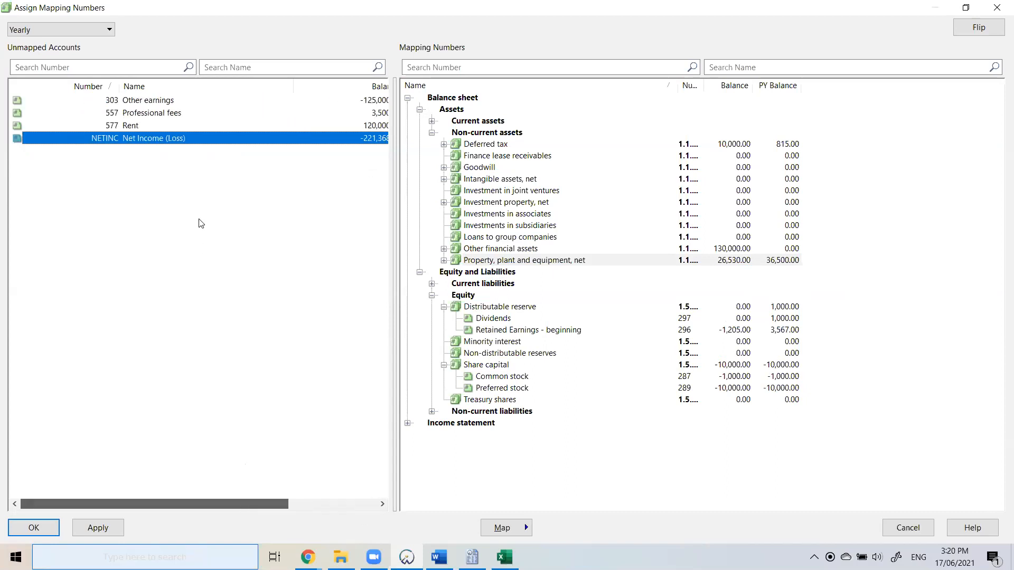
left_click_drag(186, 138, 550, 356)
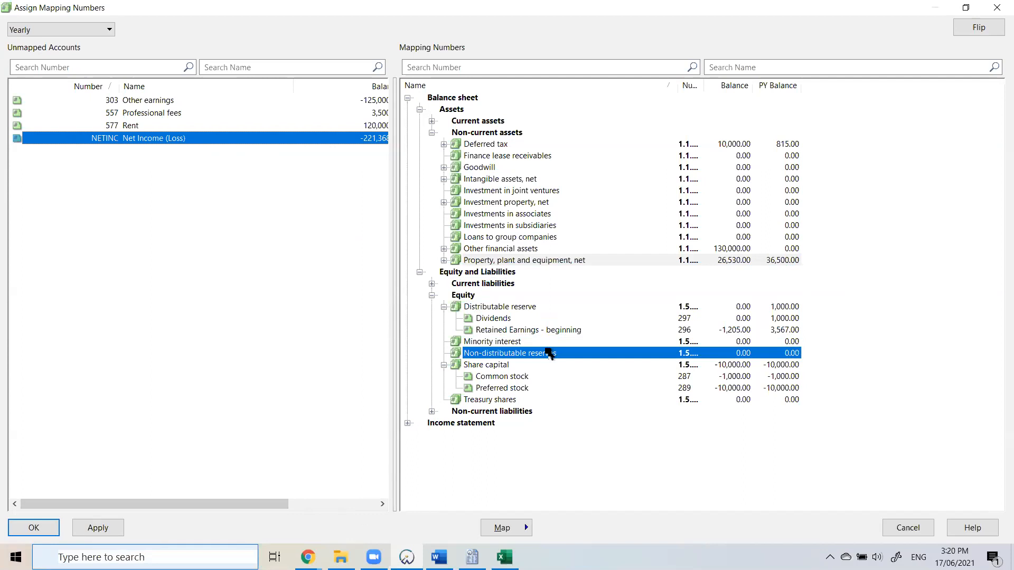
left_click_drag(549, 355, 549, 356)
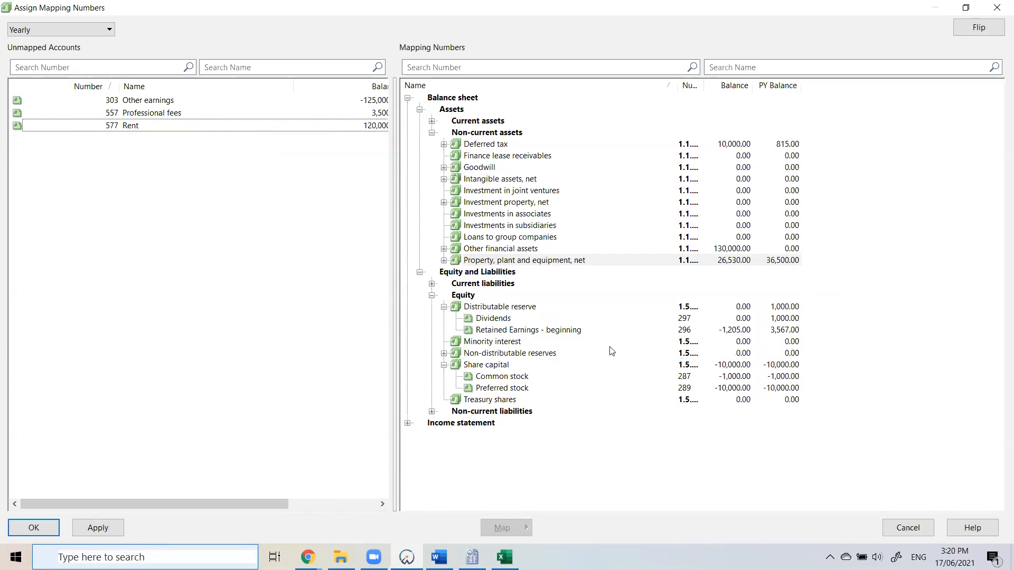
left_click(444, 353)
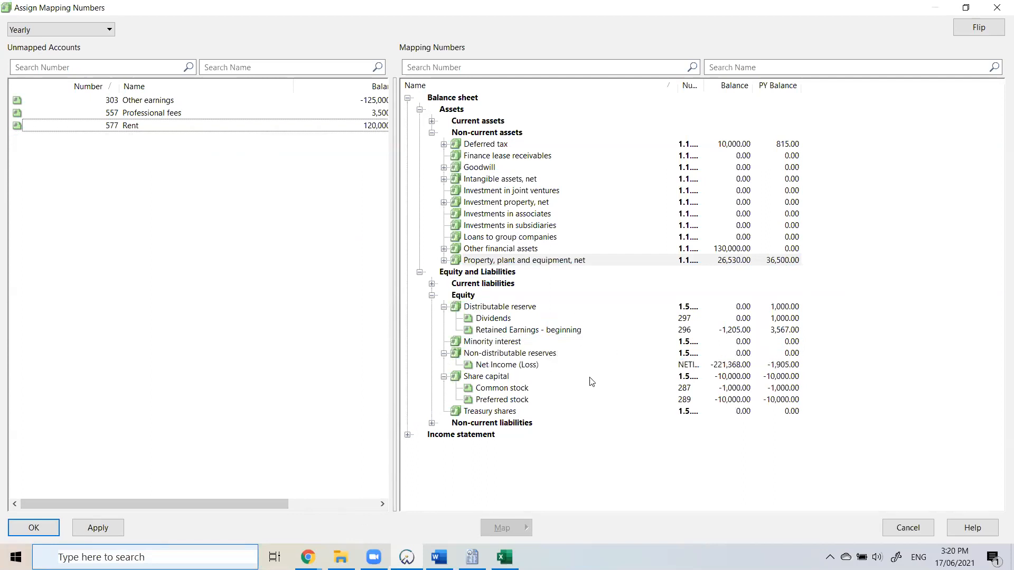
left_click(540, 364)
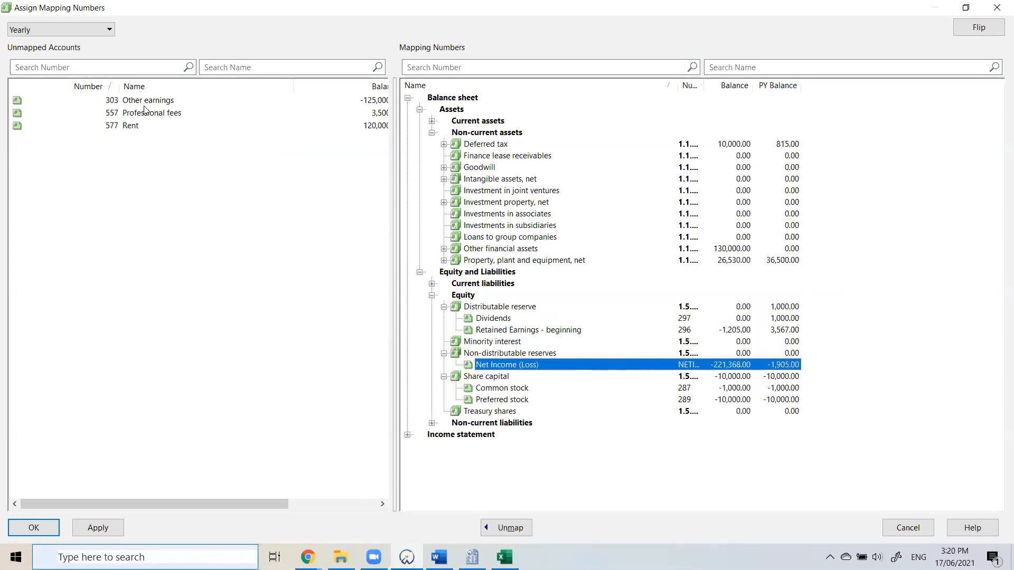
Compare the Expenses (by function) and Expenses (by nature) branches of the Income statement, with the Balance sheet collapsed.
left_click(408, 98)
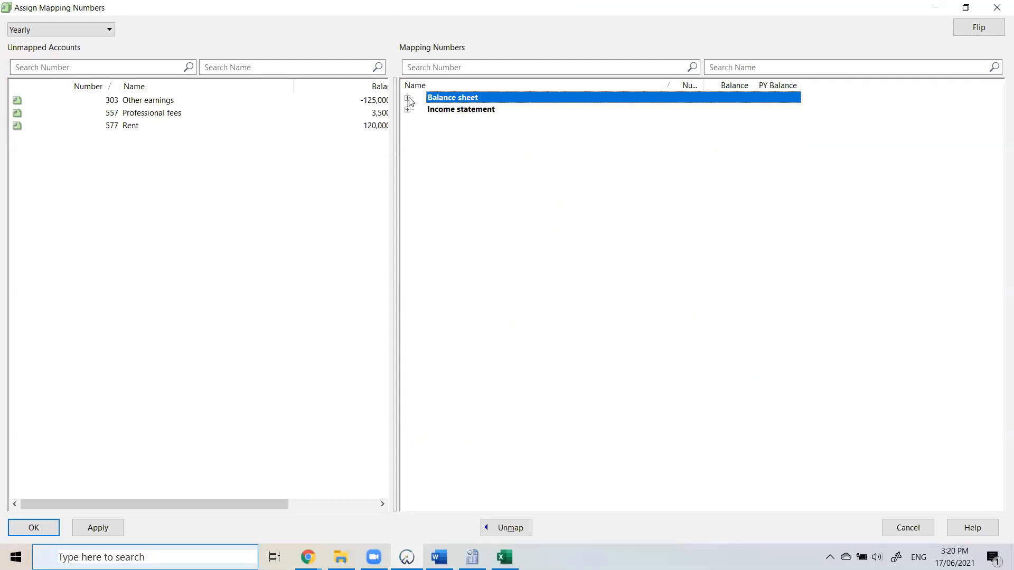
left_click(436, 114)
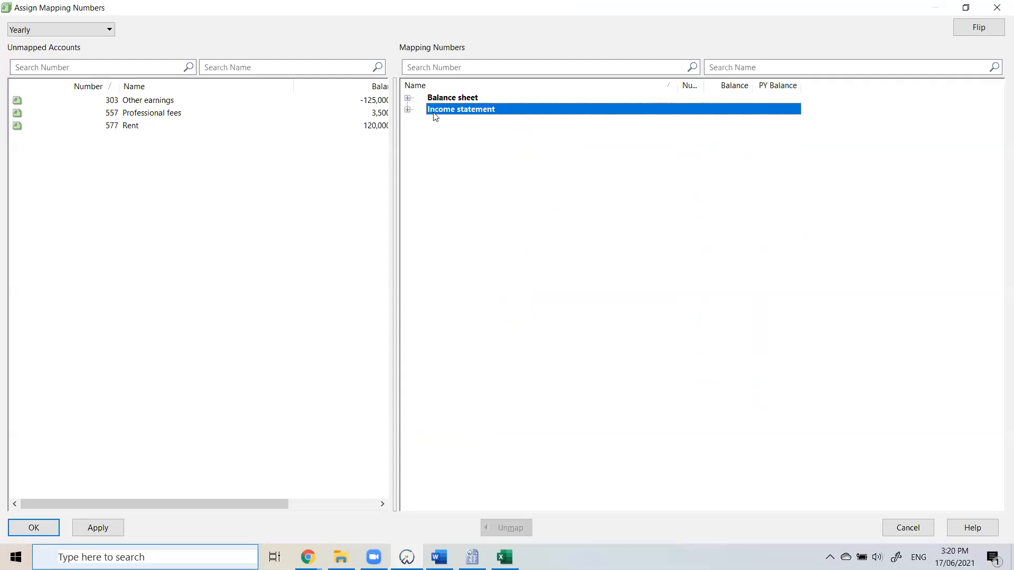
left_click(407, 110)
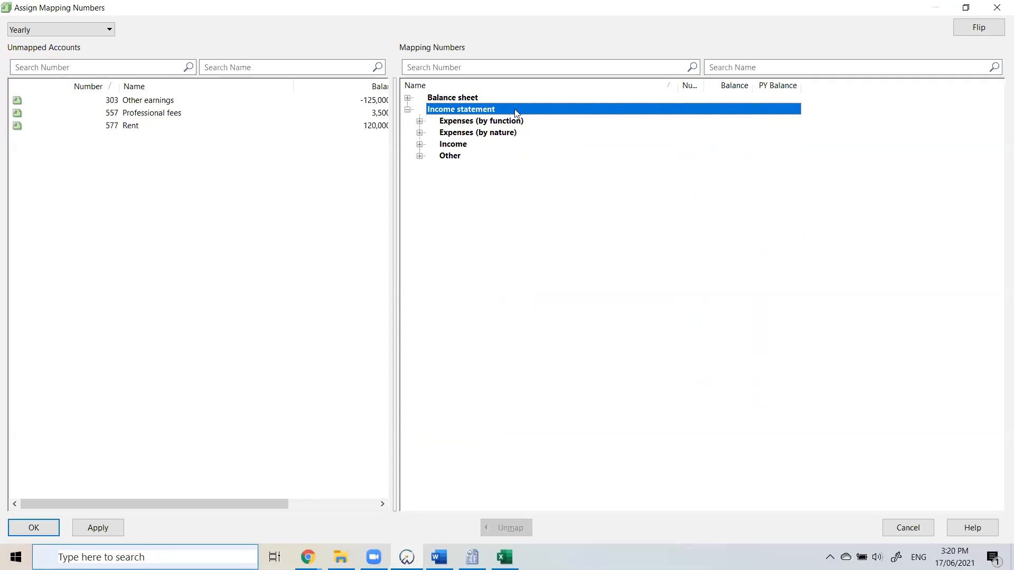
left_click(494, 122)
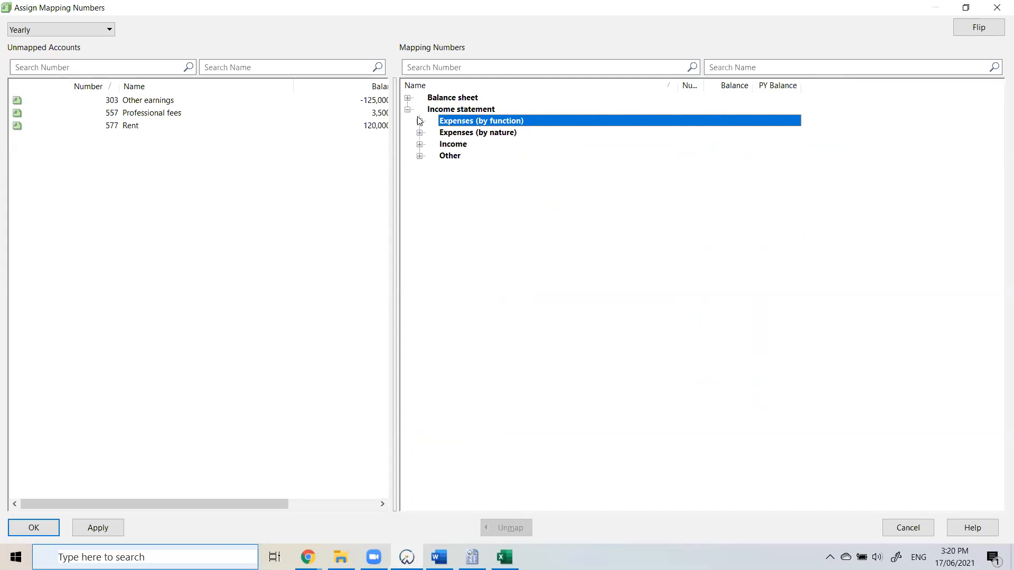
left_click(420, 121)
left_click(419, 157)
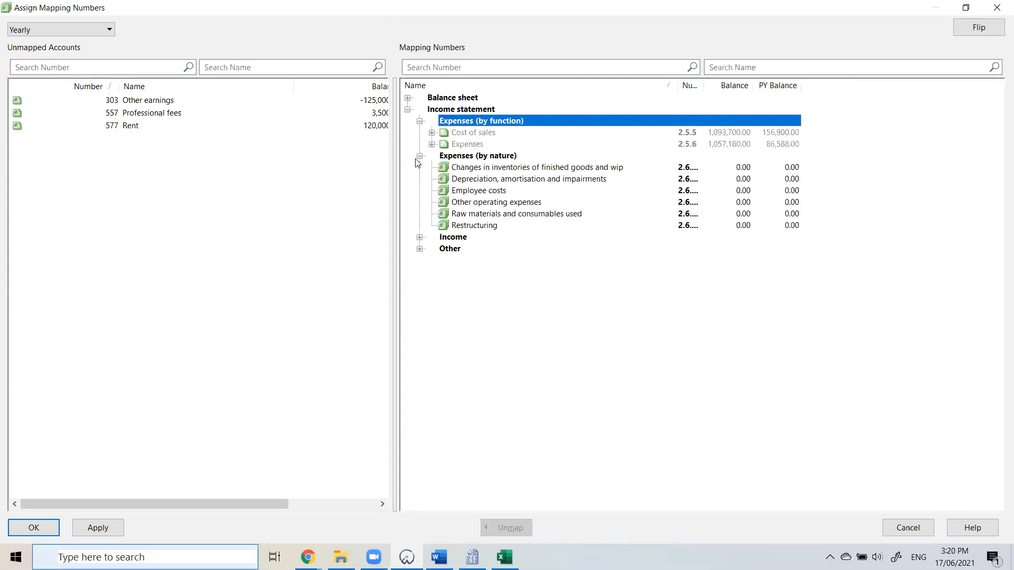
left_click(740, 136)
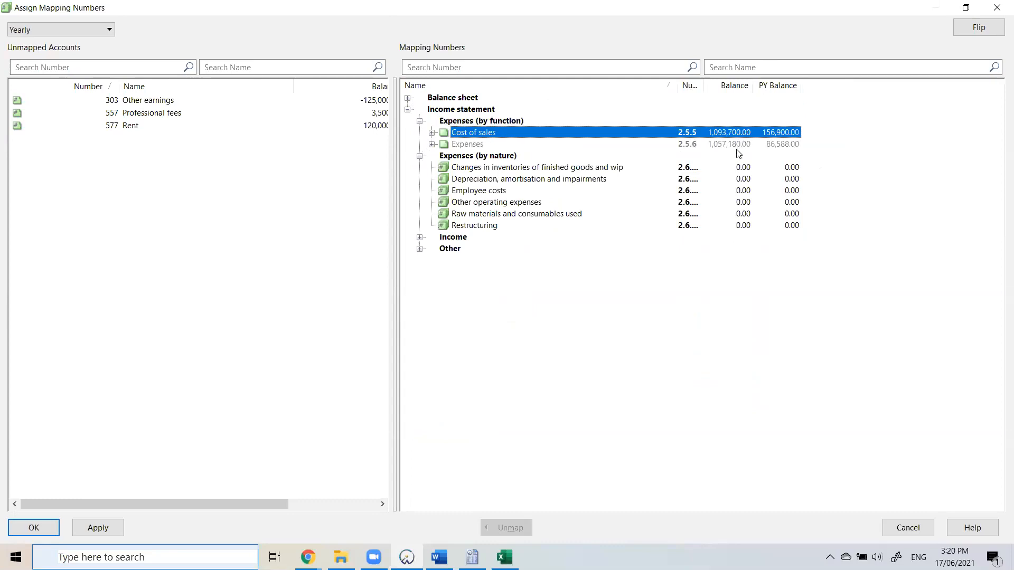
left_click(737, 149, "shift")
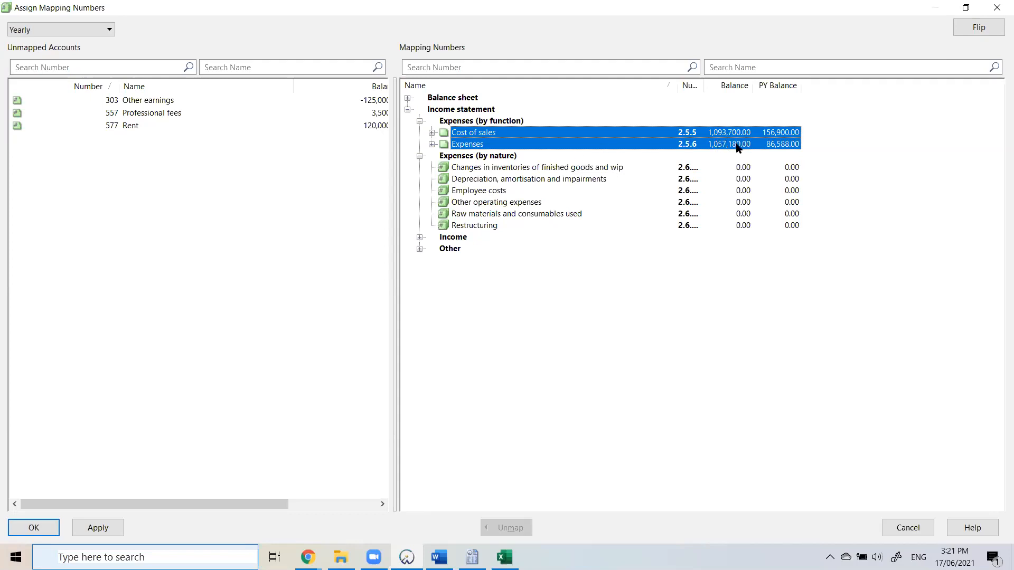
left_click(421, 156)
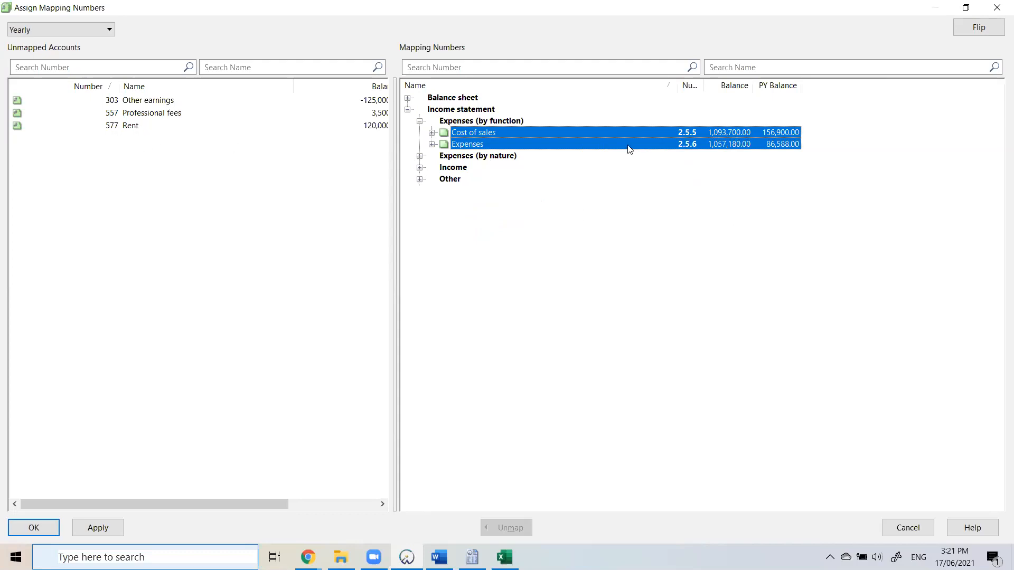
Browse the Administrative expenses mapping numbers under Expenses (by function) for a match to the unmapped Professional fees account.
left_click(142, 114)
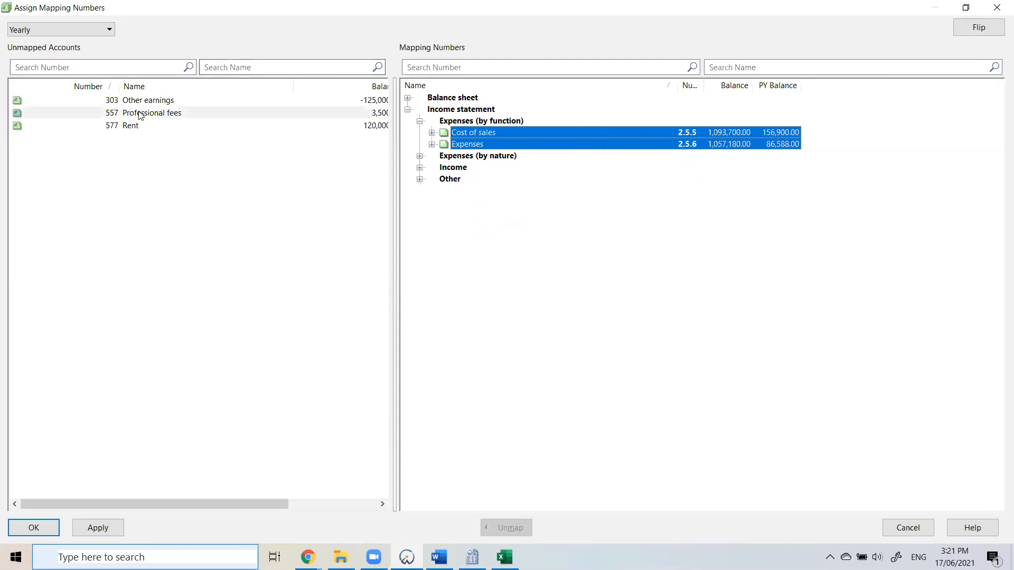
left_click(474, 133)
left_click(455, 145)
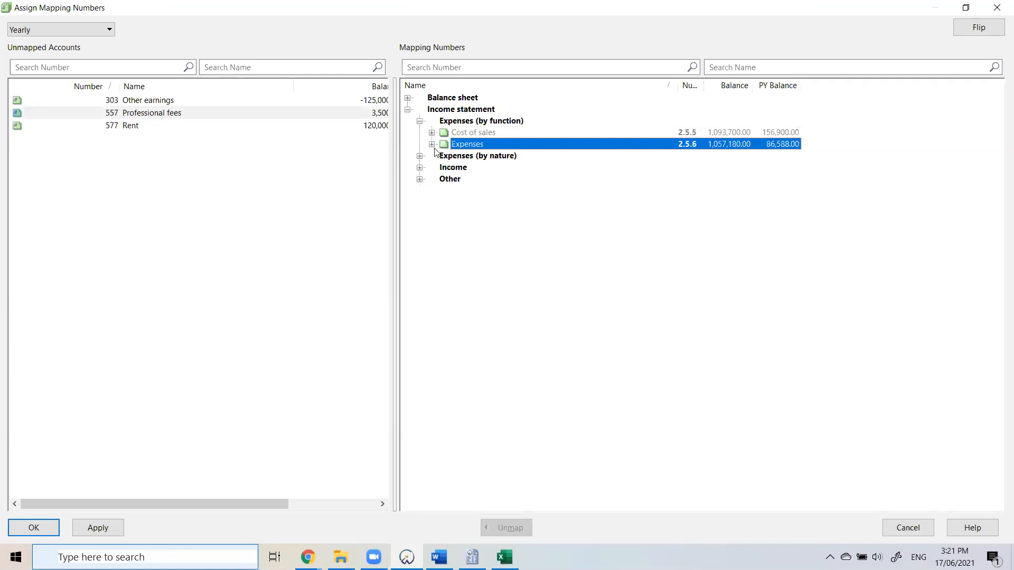
left_click(432, 146)
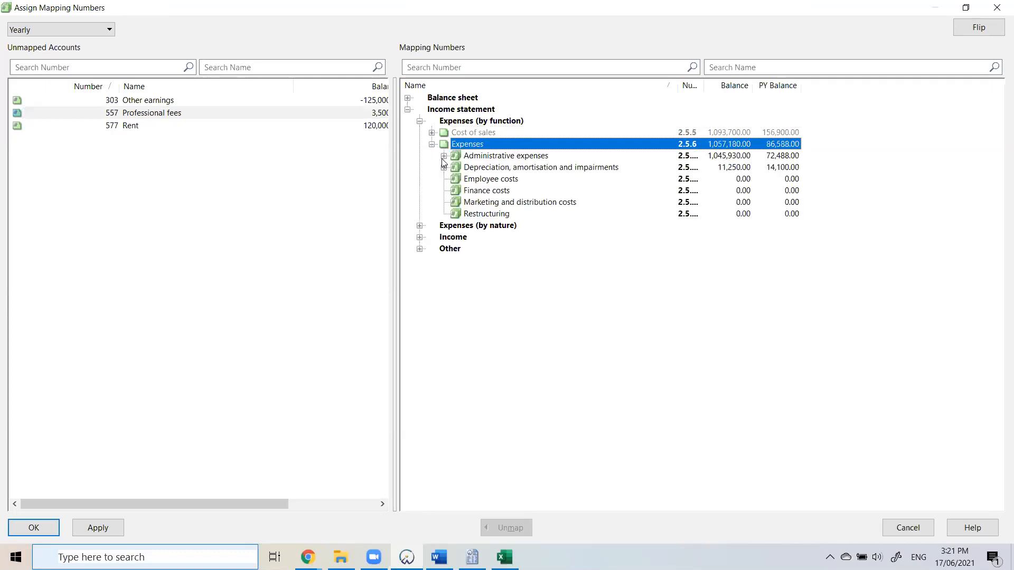
left_click(444, 156)
left_click_drag(1000, 140, 1000, 254)
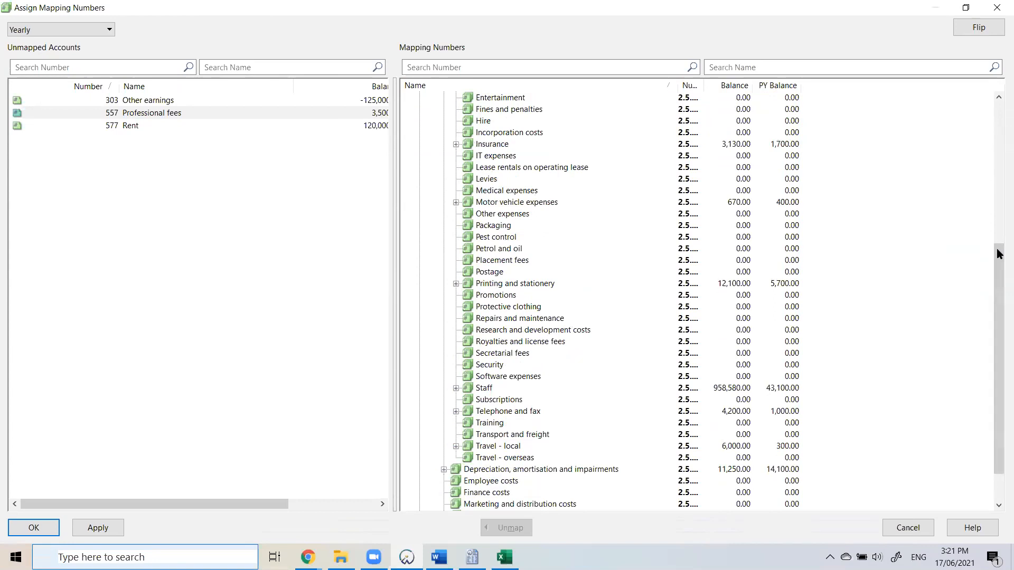
scroll(550, 163, "up", 6)
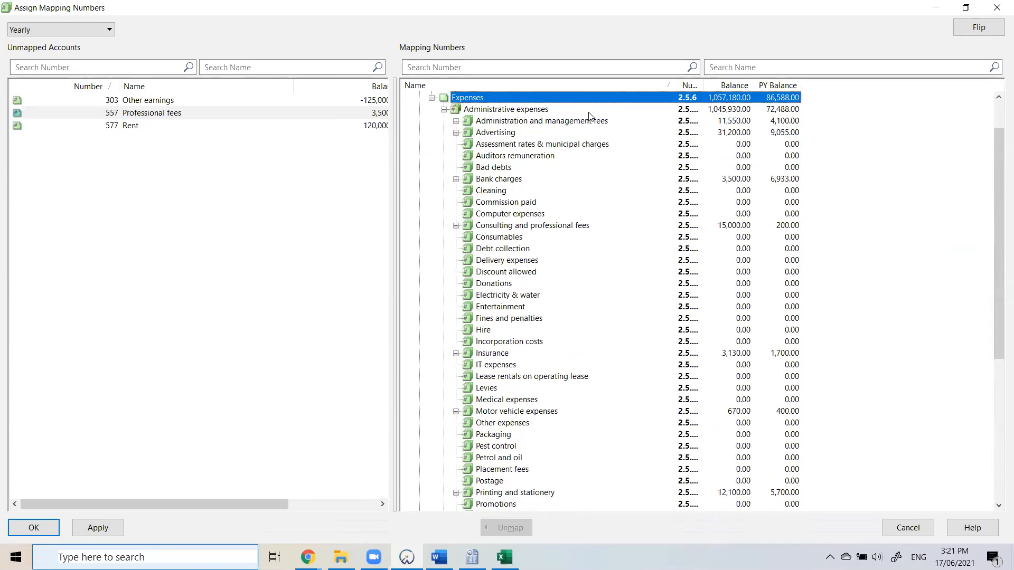
left_click(588, 110)
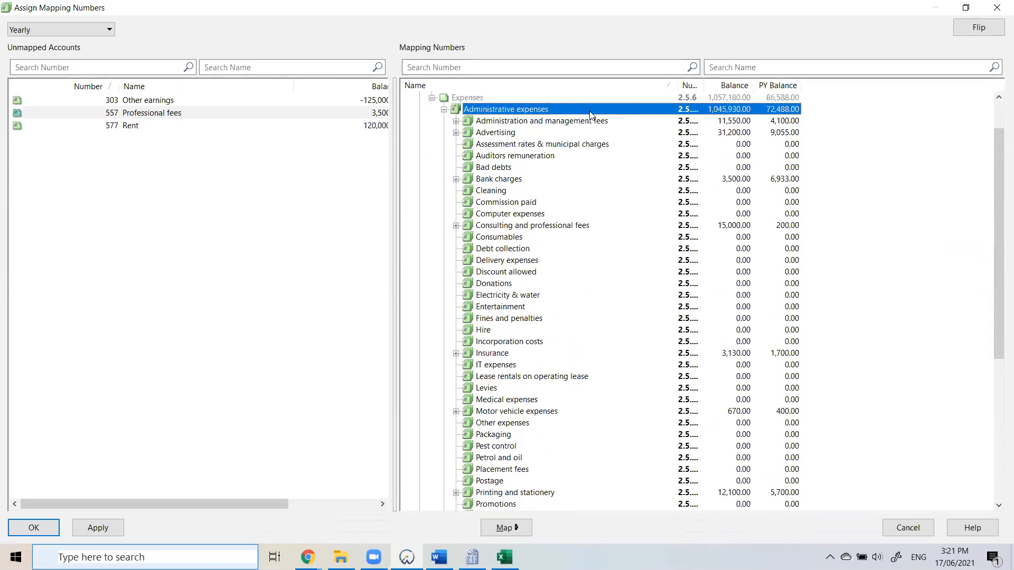
Search the mapping names for "profe" and map the Professional fees account to Consulting and professional fees, expanding that heading.
left_click(796, 66)
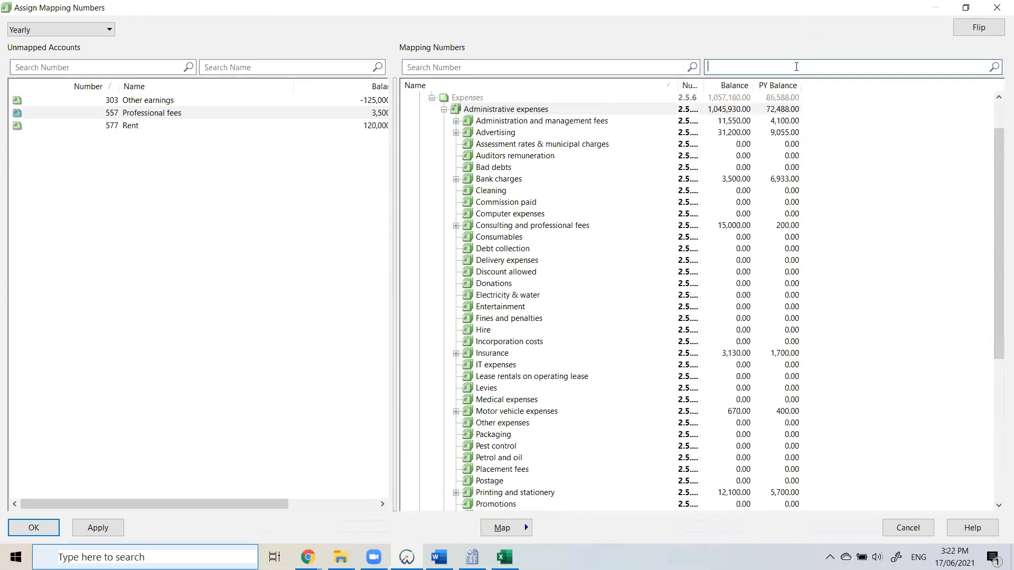
type("profe")
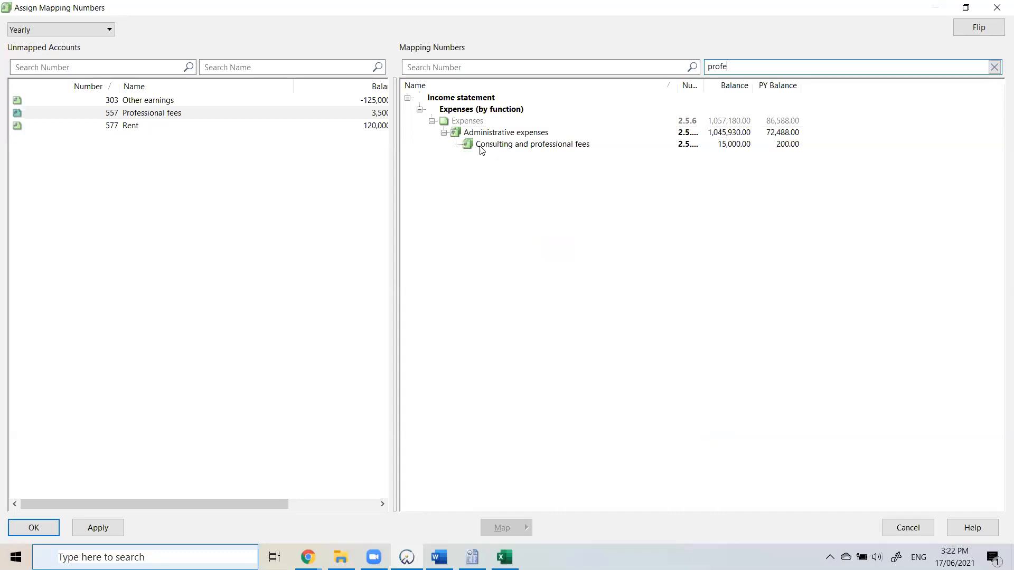
left_click_drag(170, 113, 325, 140)
left_click_drag(503, 153, 528, 148)
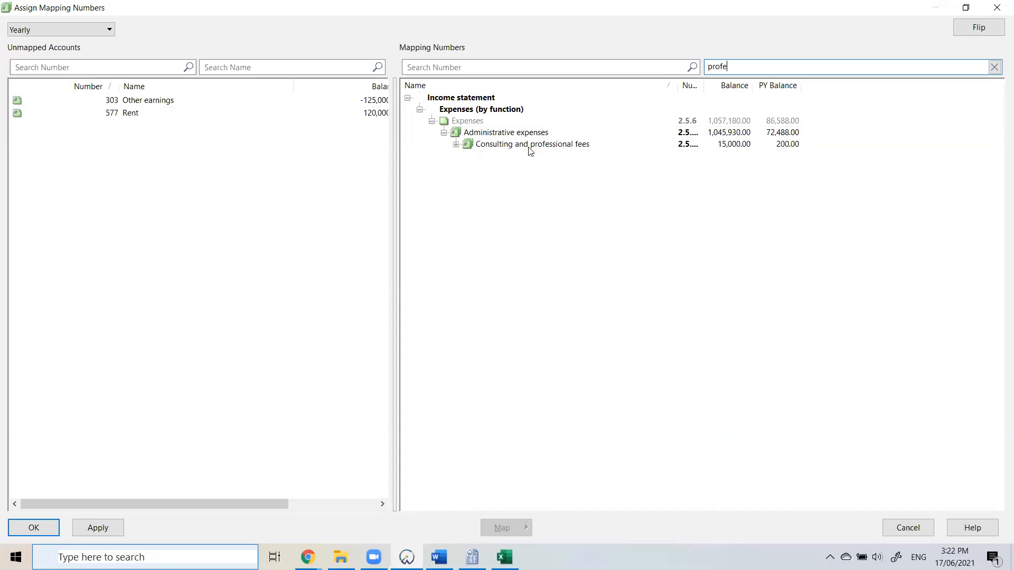
left_click(456, 144)
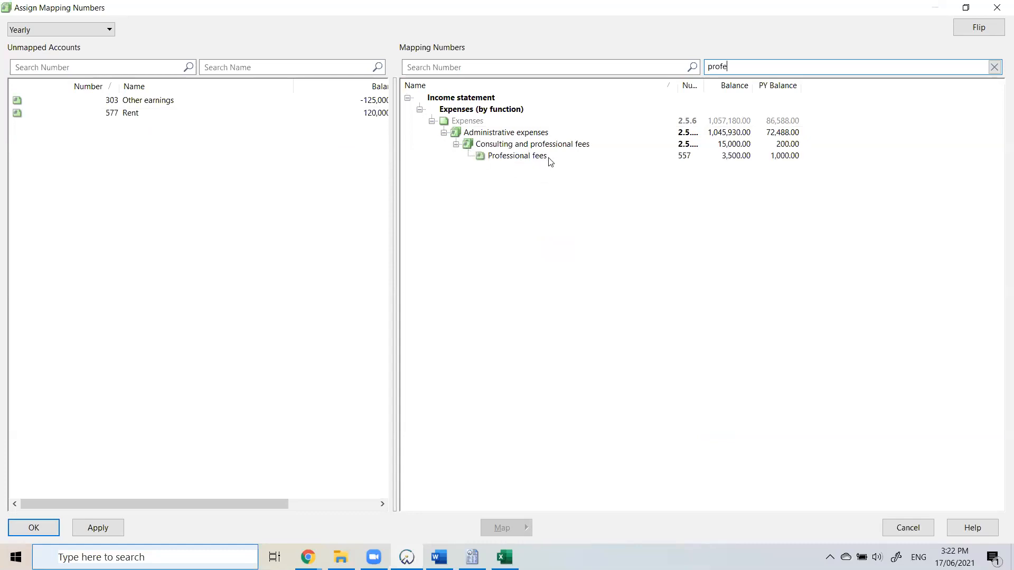
Clear the name search and locate the mapped Professional fees account under Administrative expenses in the full mapping tree.
left_click(995, 68)
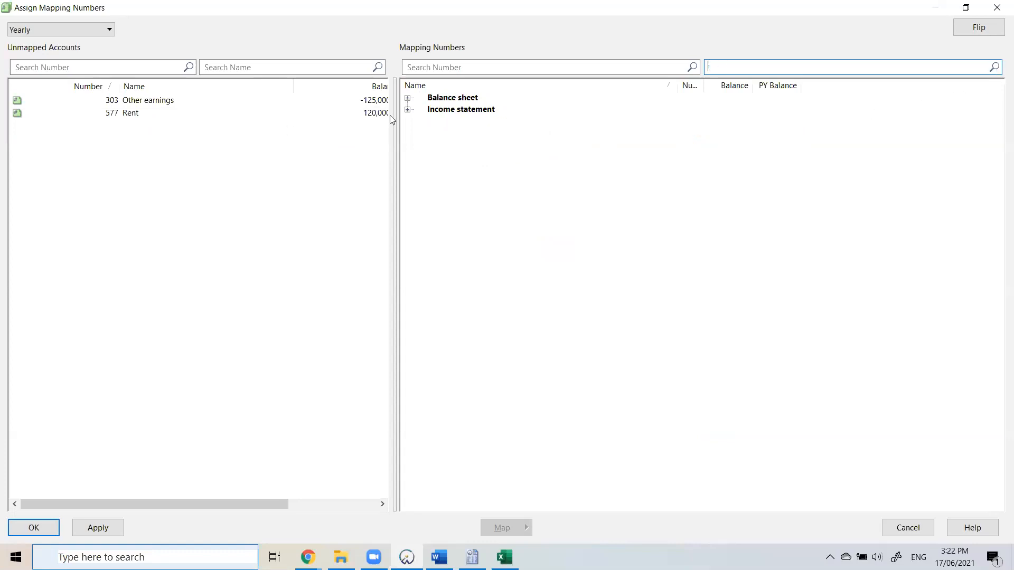
left_click(408, 109)
left_click(419, 121)
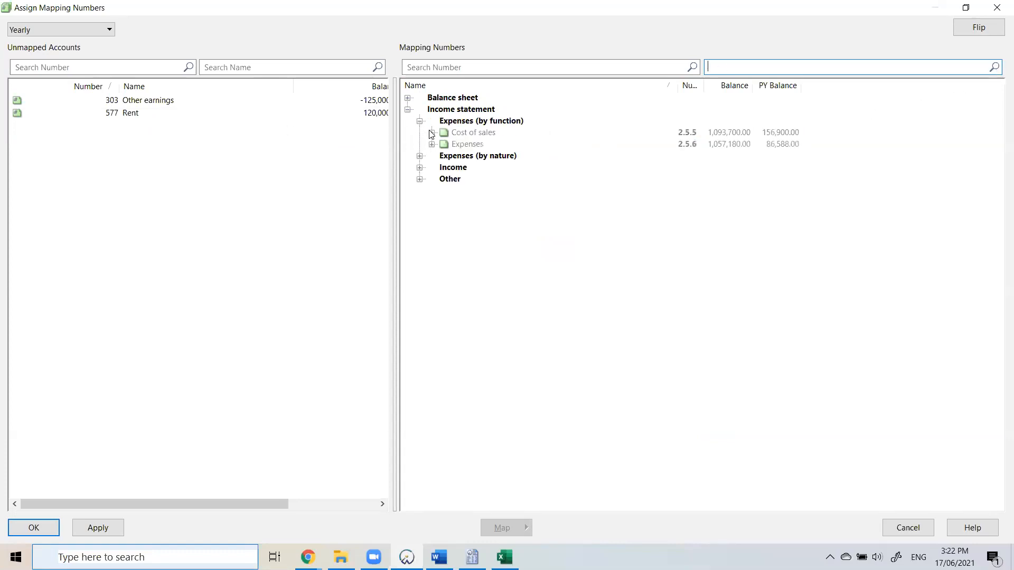
left_click(432, 144)
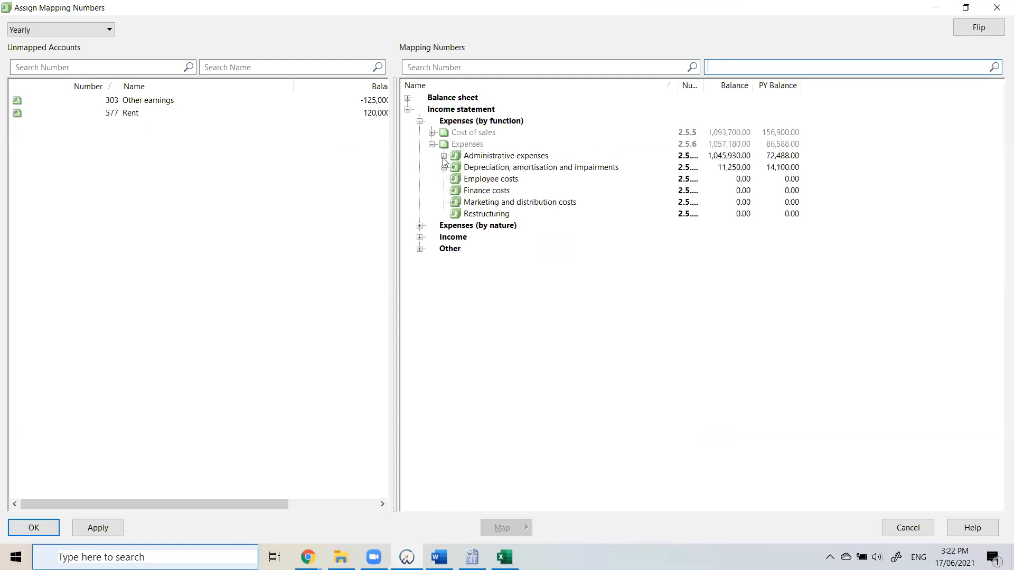
left_click(443, 155)
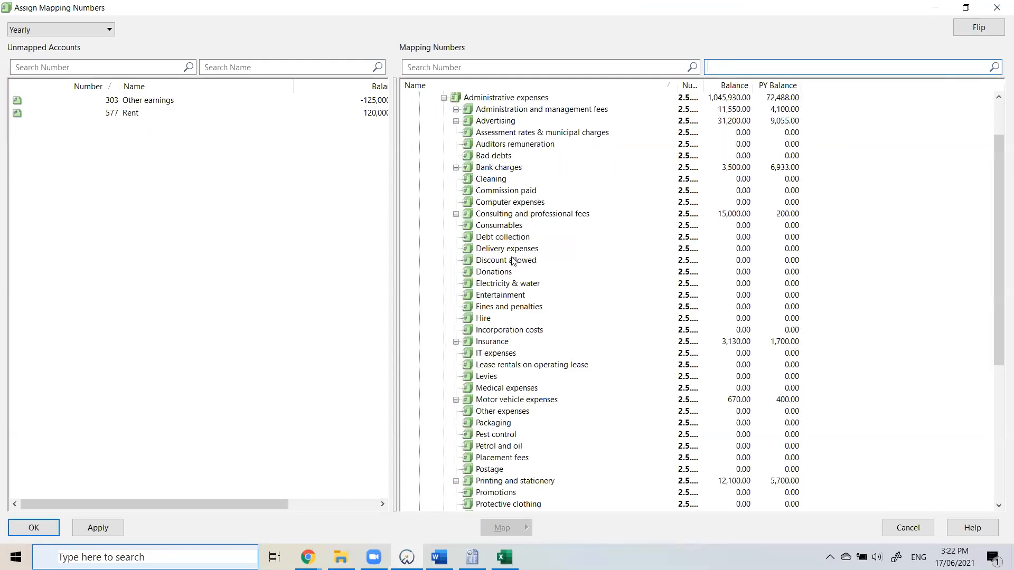
left_click(456, 214)
left_click(511, 239)
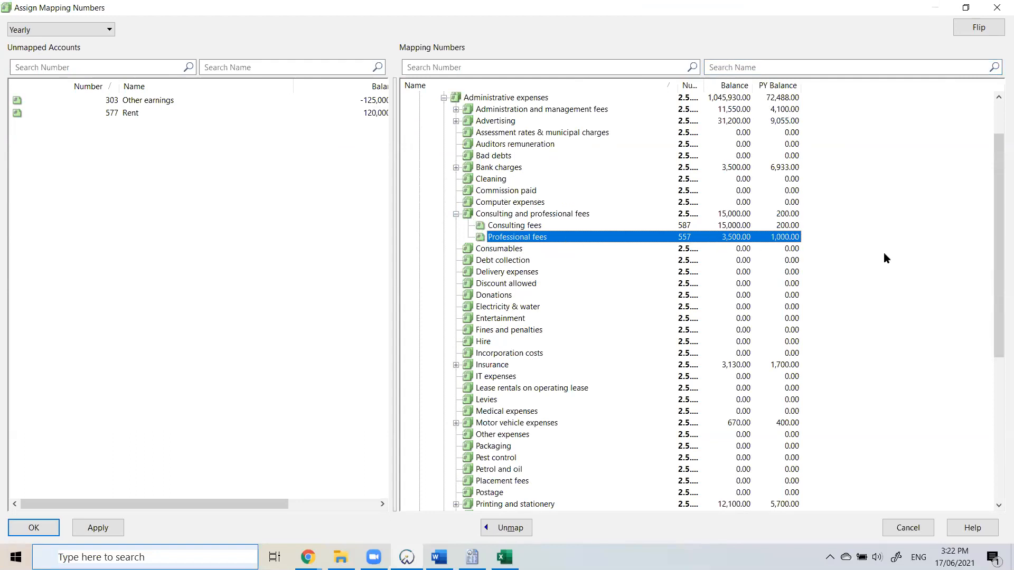
Search the mapping names for "rent" and expand the Income statement down to Lease rentals on operating lease under Administrative expenses.
scroll(607, 292, "down", 1)
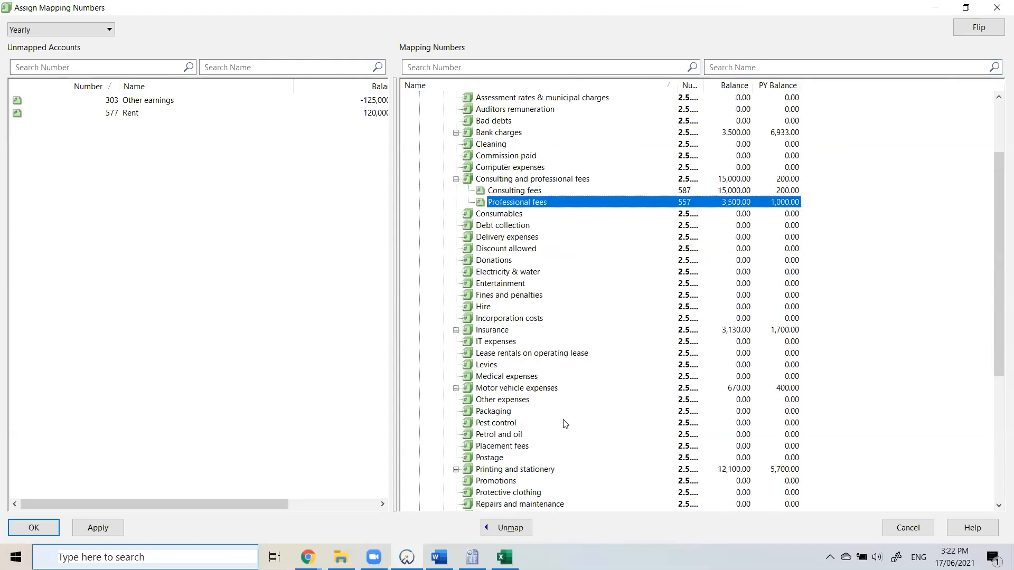
scroll(573, 421, "down", 1)
scroll(854, 188, "up", 2)
left_click(932, 68)
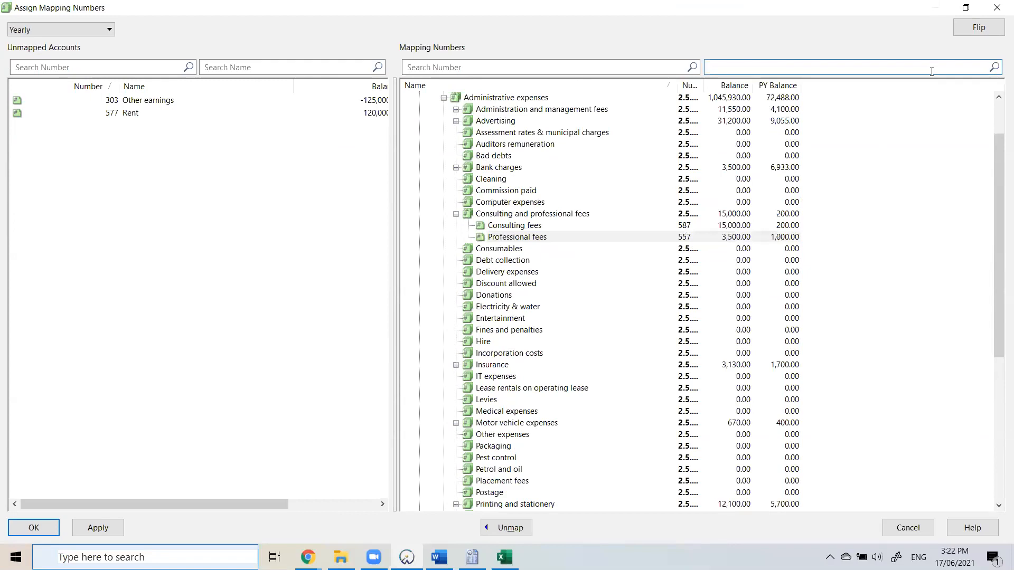
type("rent")
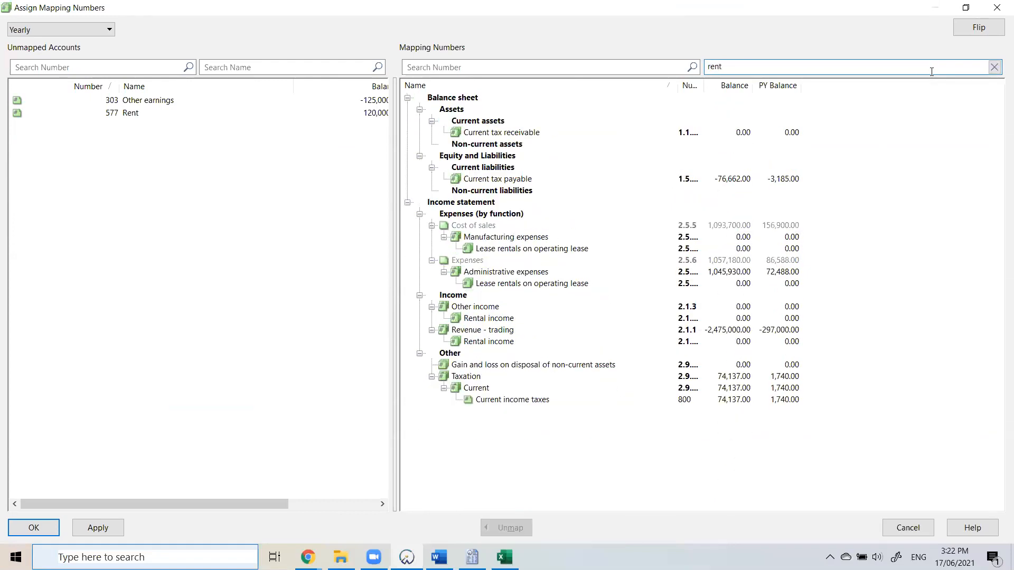
left_click(408, 99)
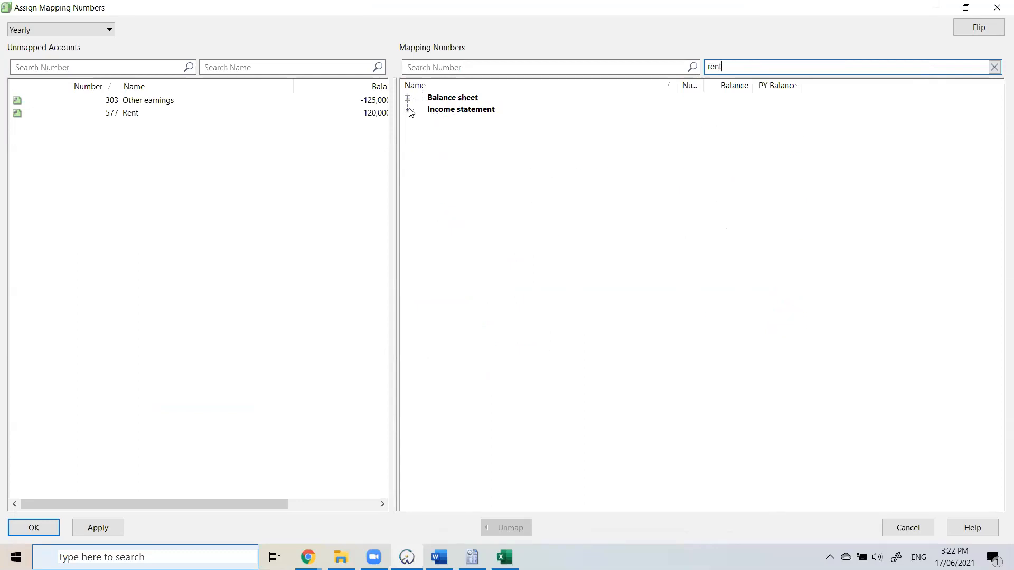
left_click(408, 111)
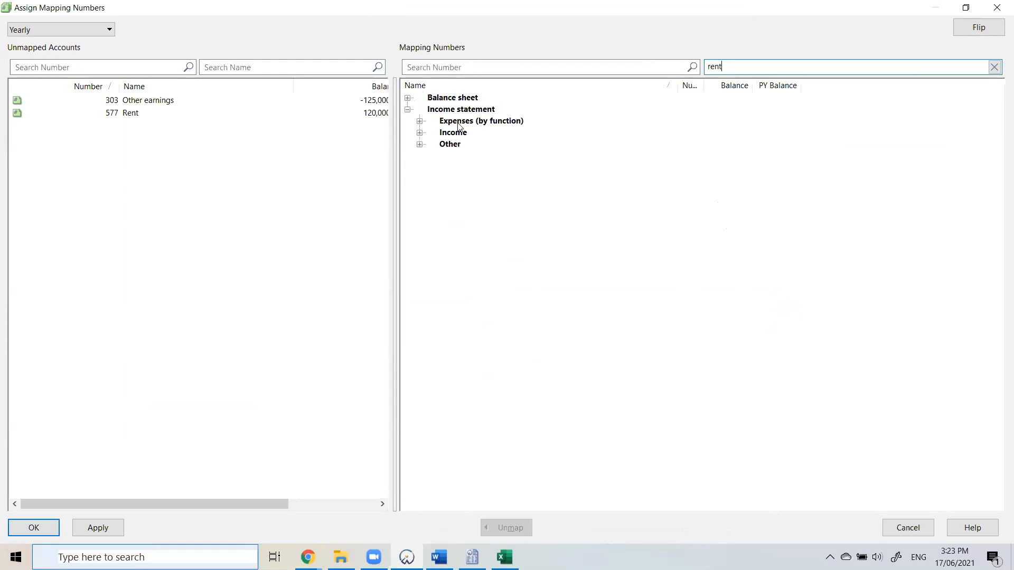
left_click(419, 122)
left_click(432, 133)
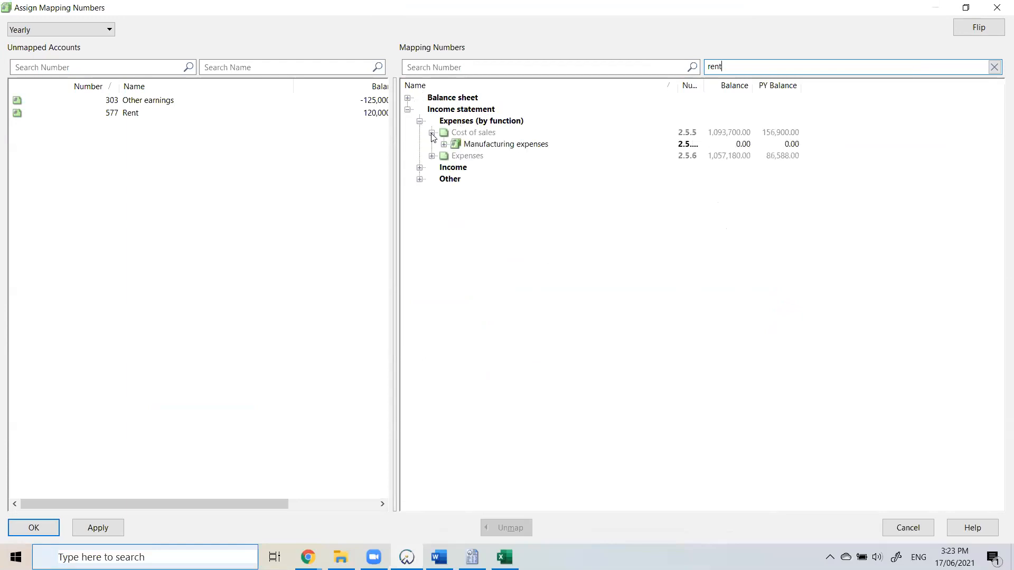
left_click(432, 133)
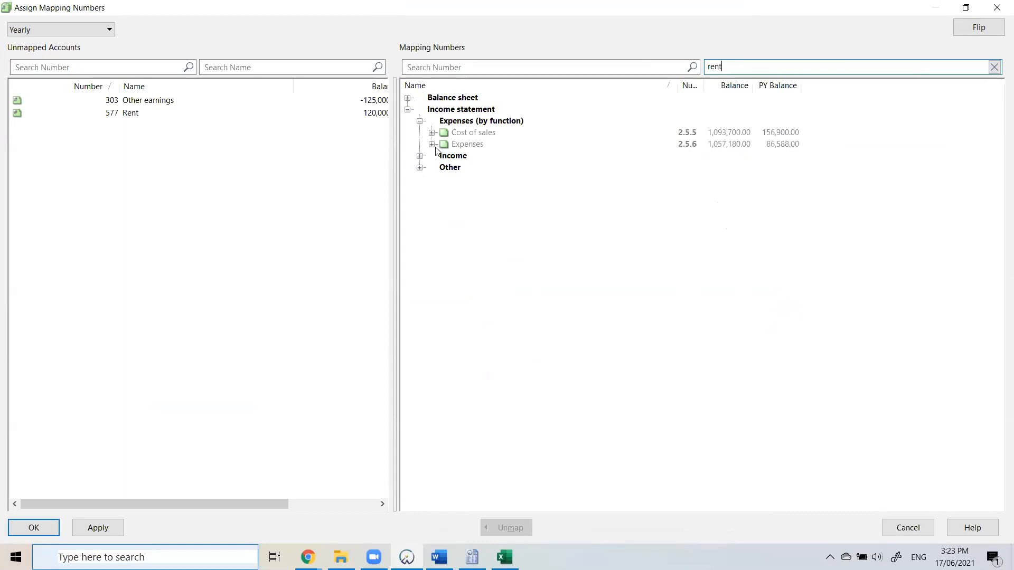
left_click(433, 145)
left_click(444, 156)
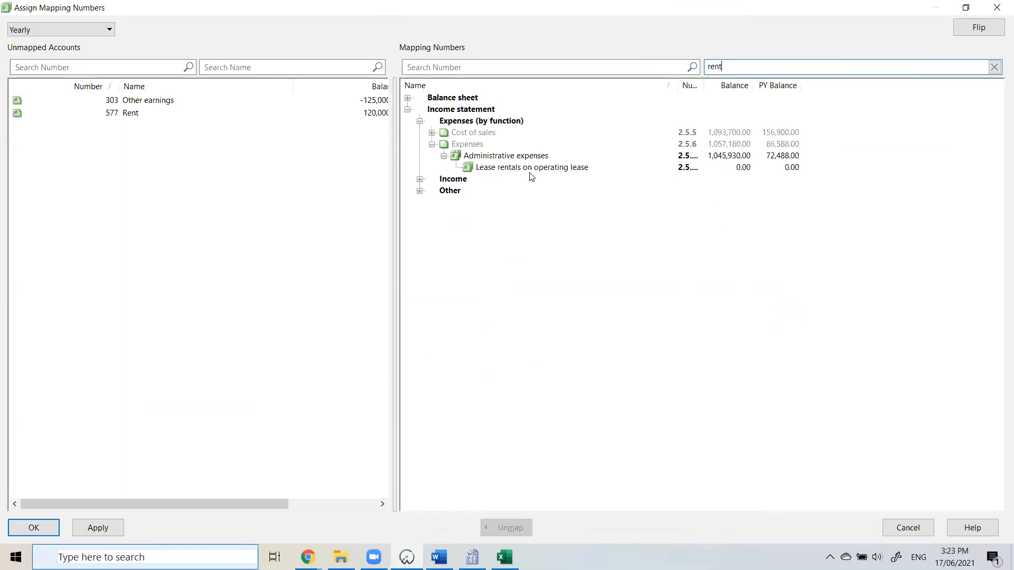
Map the unmapped Rent account to Lease rentals on operating lease under Administrative expenses, and expand that heading.
left_click(118, 116)
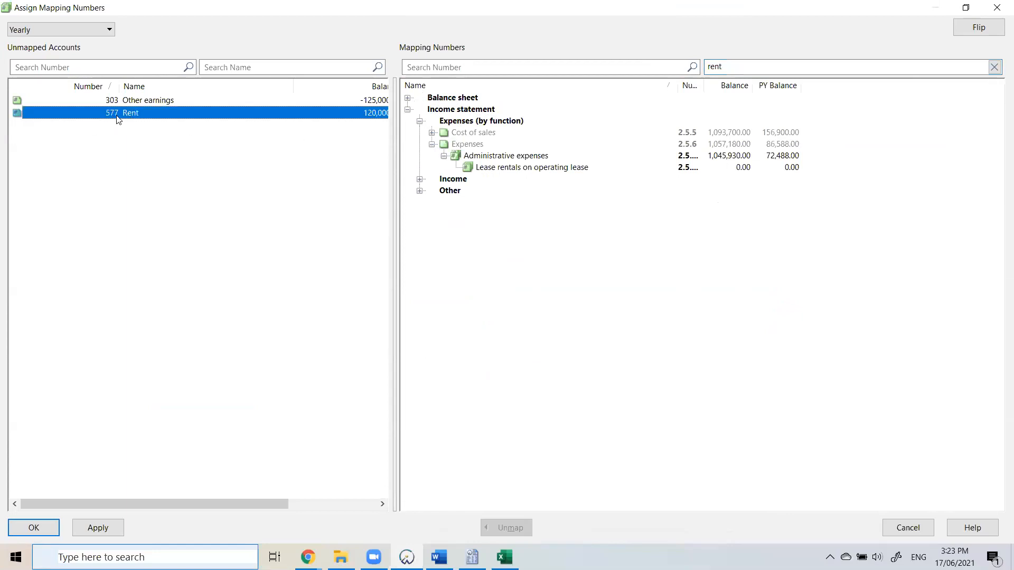
left_click_drag(119, 116, 518, 170)
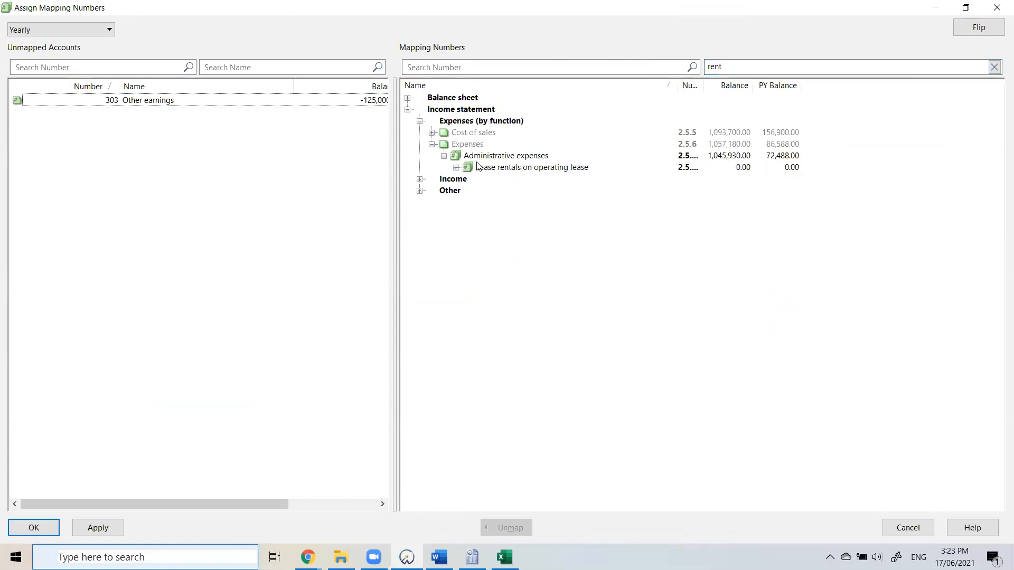
left_click(457, 169)
Examine the "rent" matches under Income by expanding Revenue - trading and Other income.
double_click(728, 66)
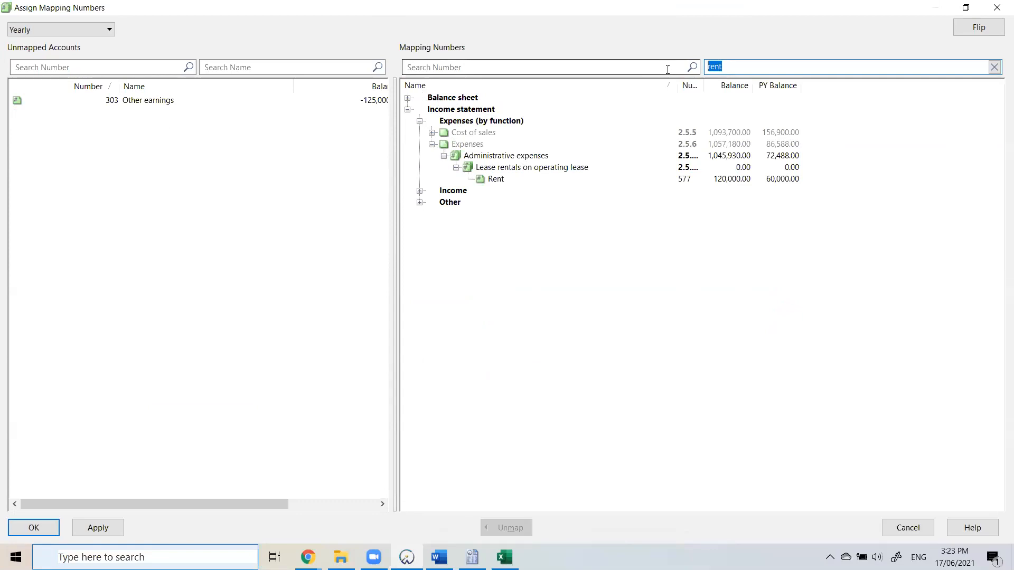
left_click(420, 191)
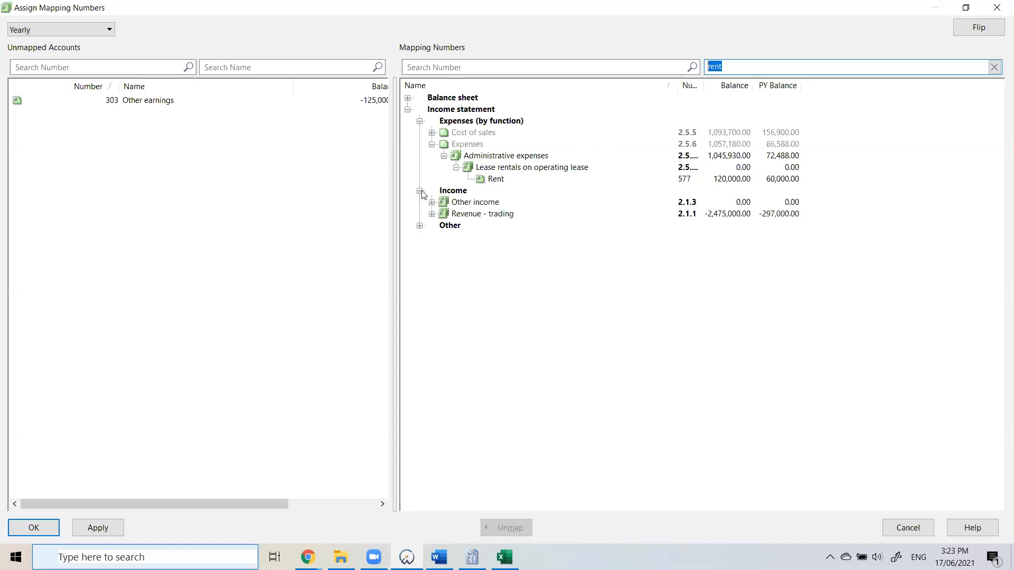
left_click(432, 214)
left_click(432, 202)
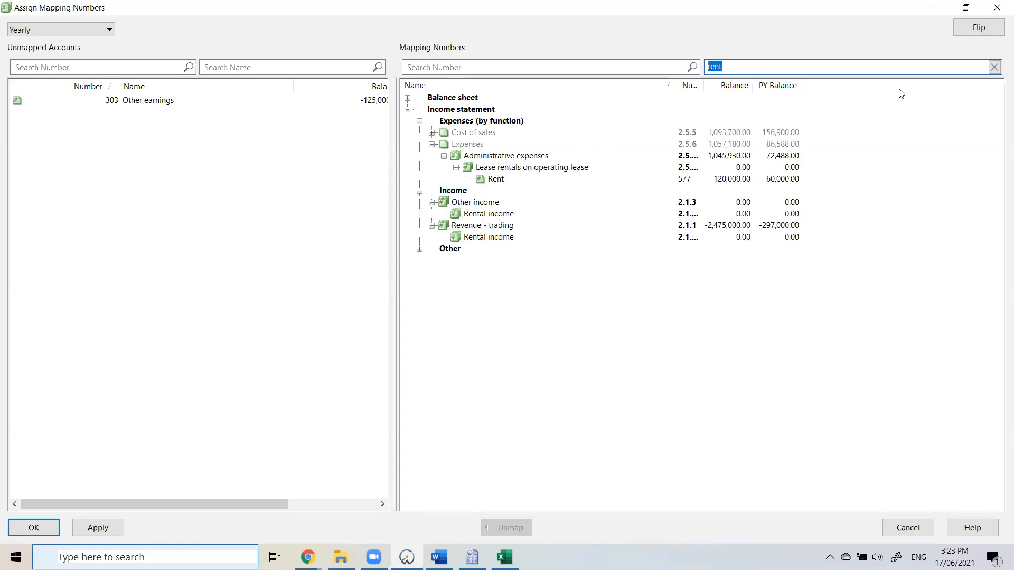
Clear the name search and map the unmapped Other earnings account to Other income within the Other income group under Income, expanding that heading.
left_click(992, 68)
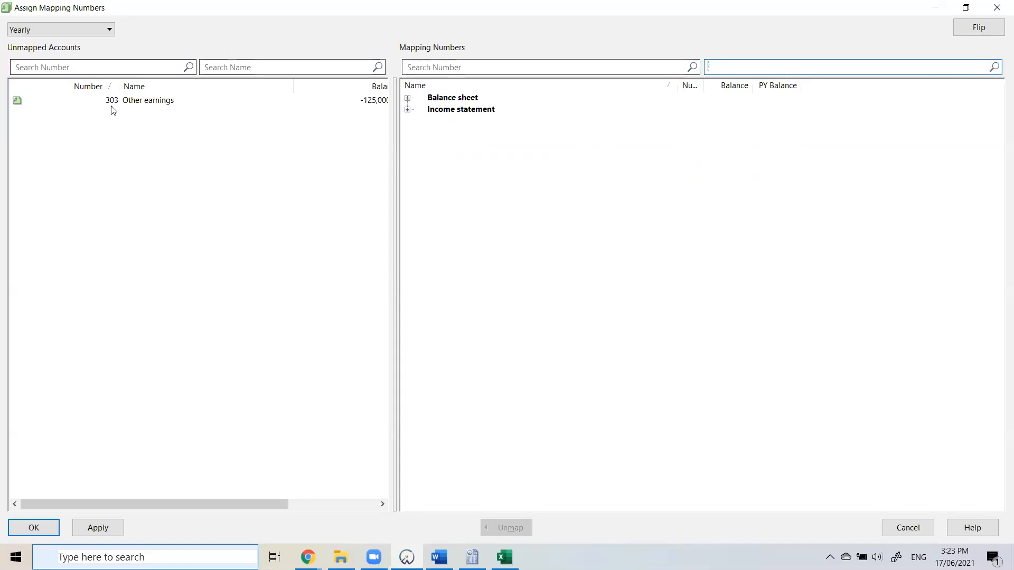
left_click(144, 101)
left_click(407, 110)
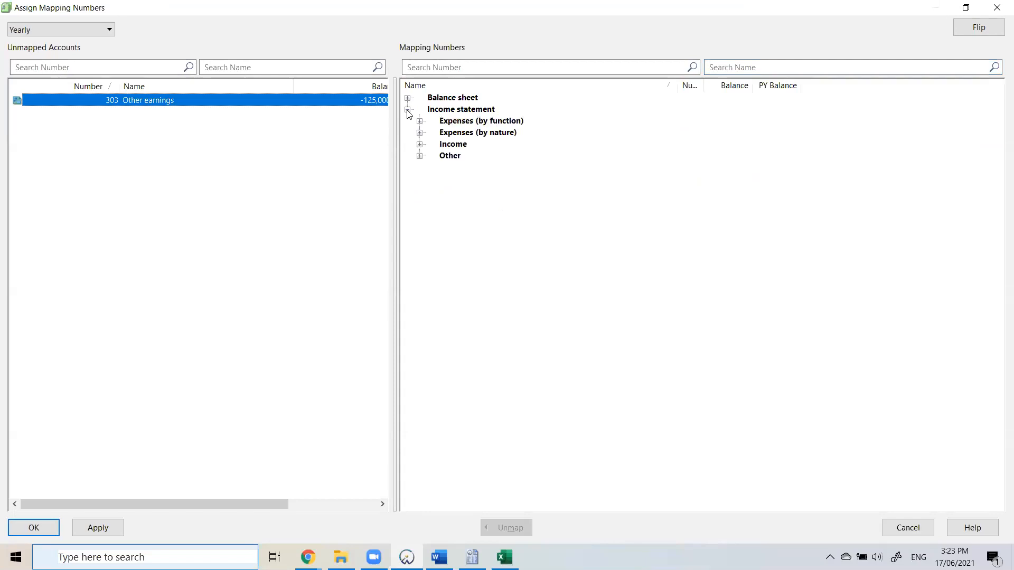
left_click(420, 145)
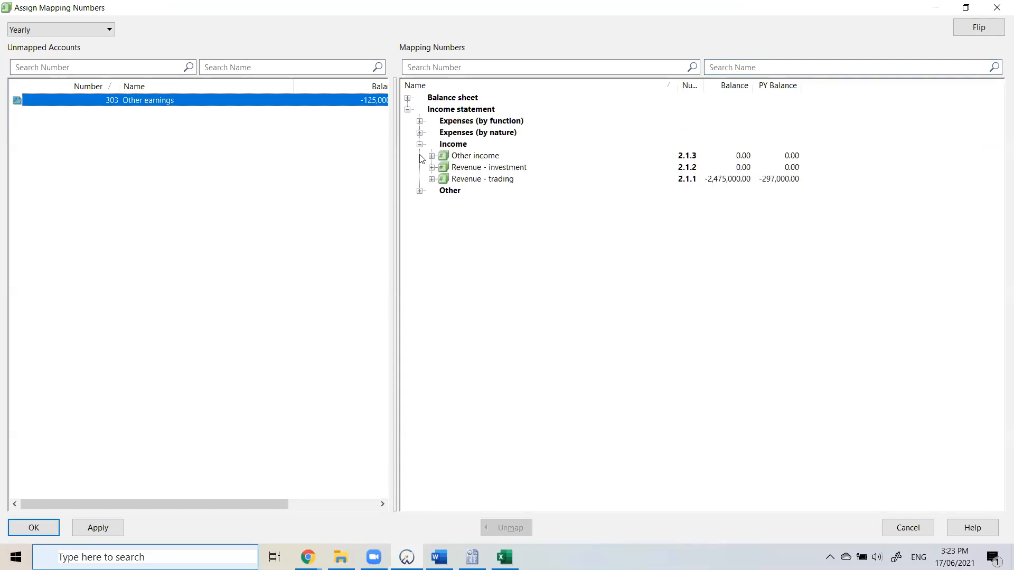
left_click(432, 156)
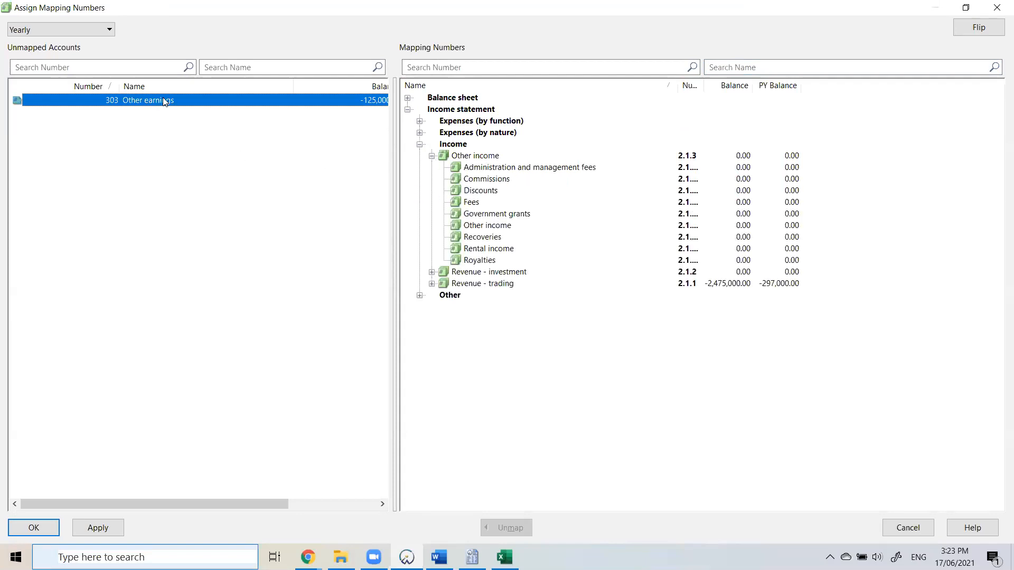
left_click_drag(452, 182, 537, 232)
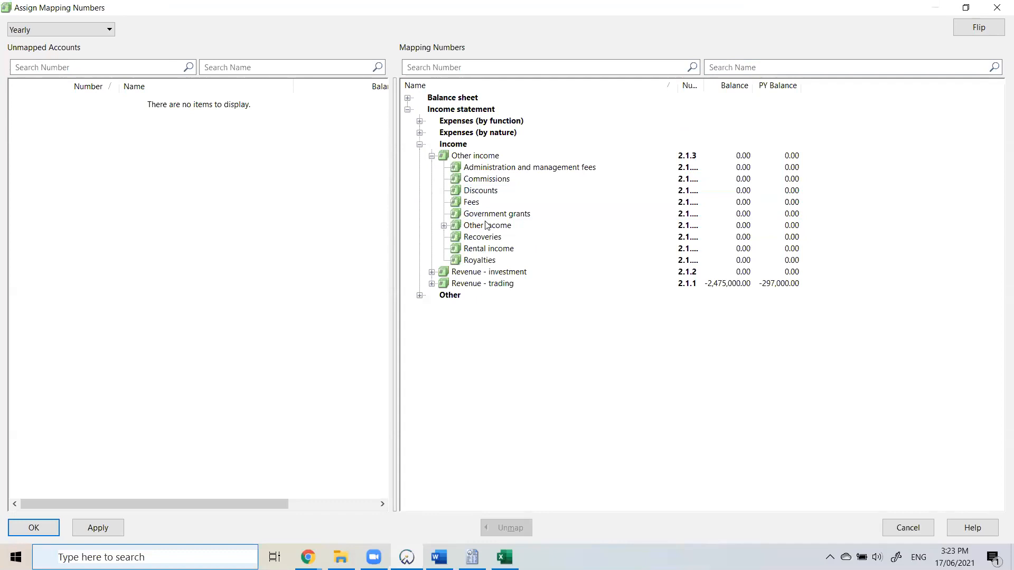
left_click(444, 228)
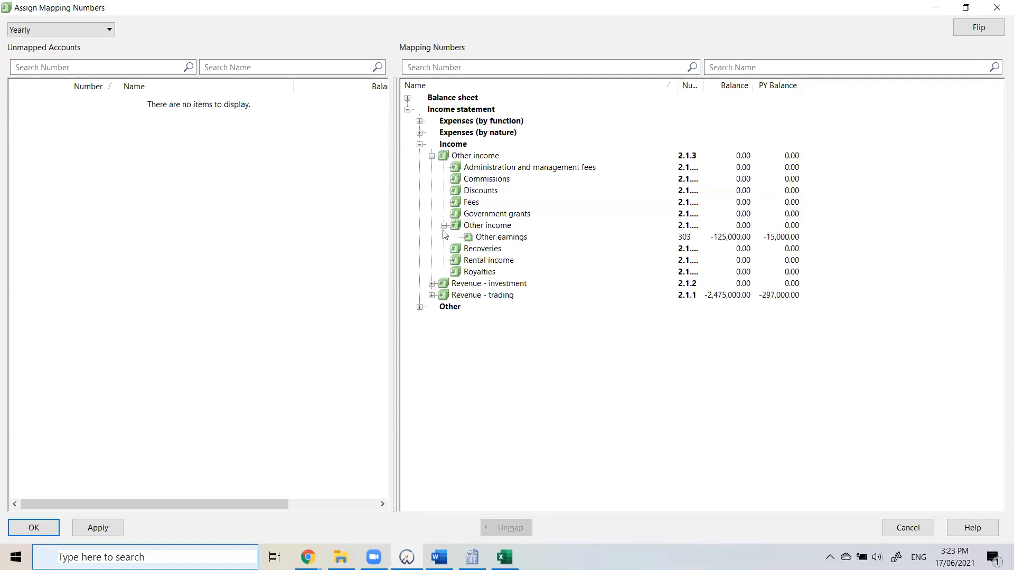
left_click(741, 227)
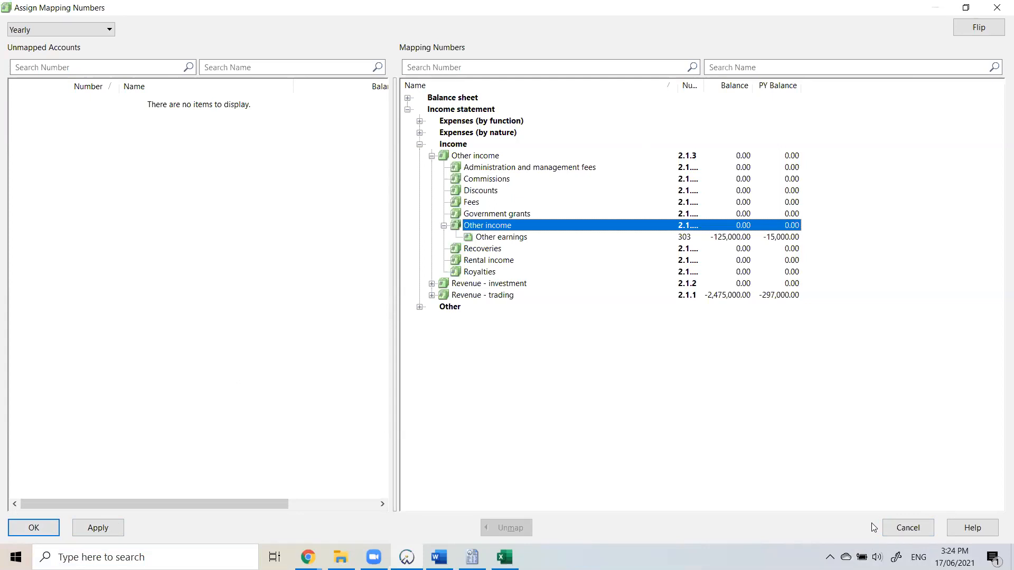
Apply the mapping assignments, accept the report recalculation, and close the mapping window.
left_click(98, 528)
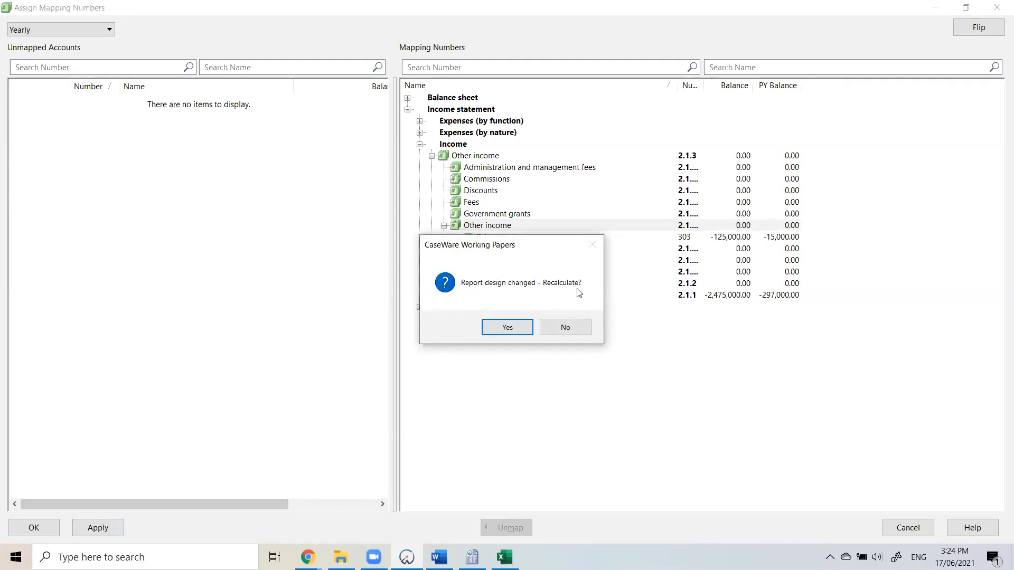
left_click(500, 328)
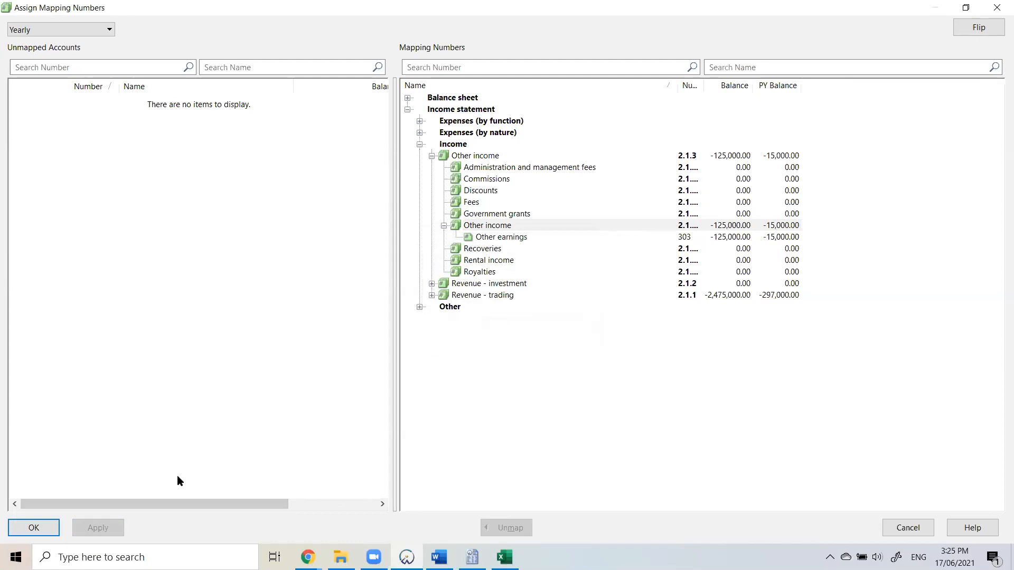
left_click(33, 527)
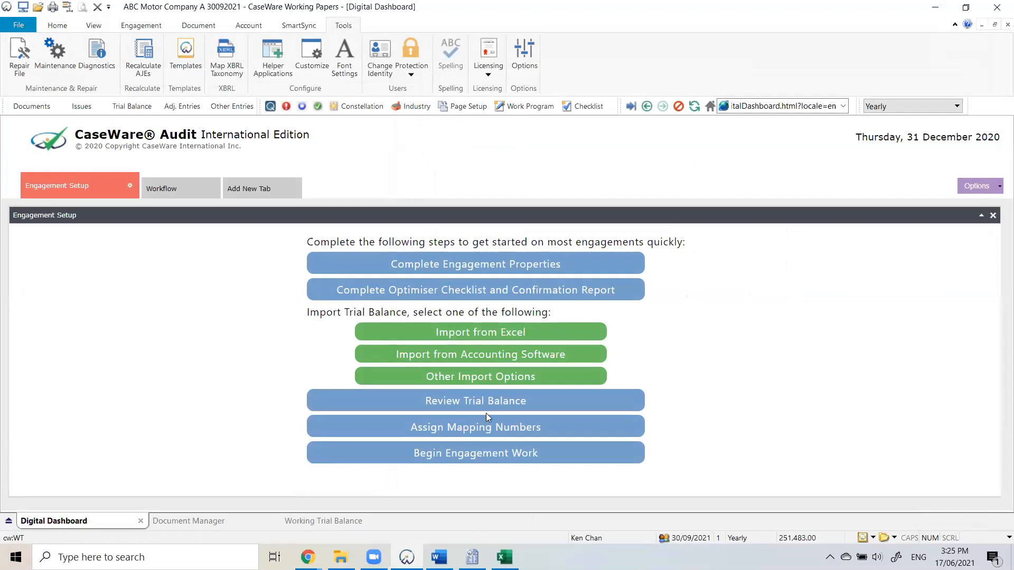
Reopen the mapping number assignment and expand the Balance sheet section to review the mapped accounts.
left_click(497, 429)
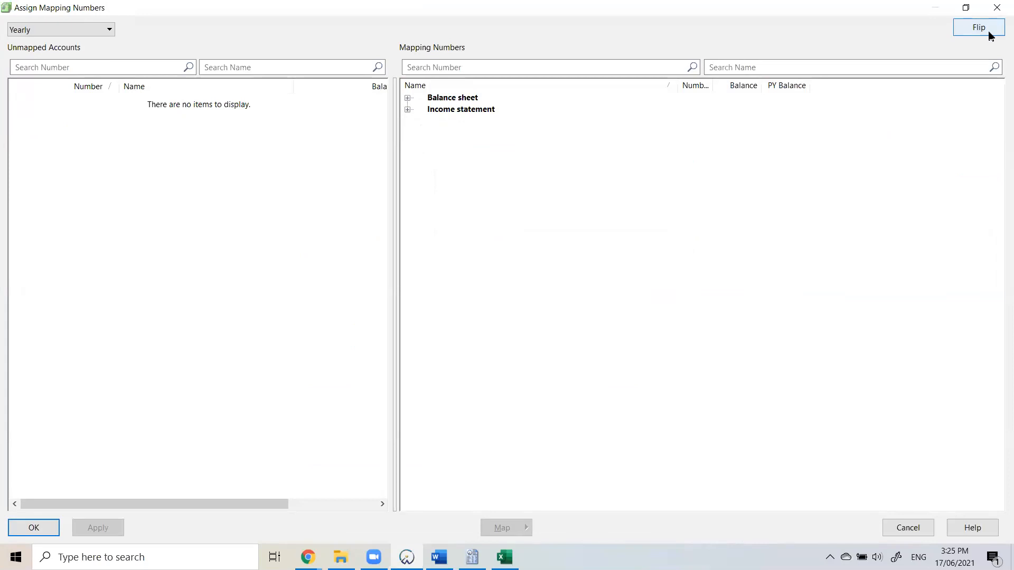
left_click(408, 97)
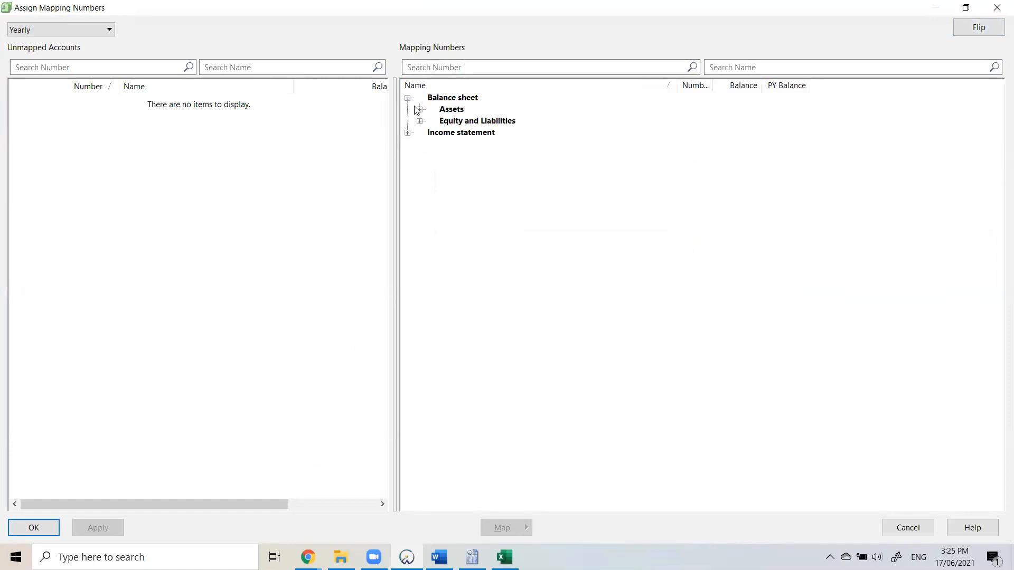
Expand Current assets down to Cash and cash equivalents and select the Domestic Bank account to examine its mapping.
left_click(418, 109)
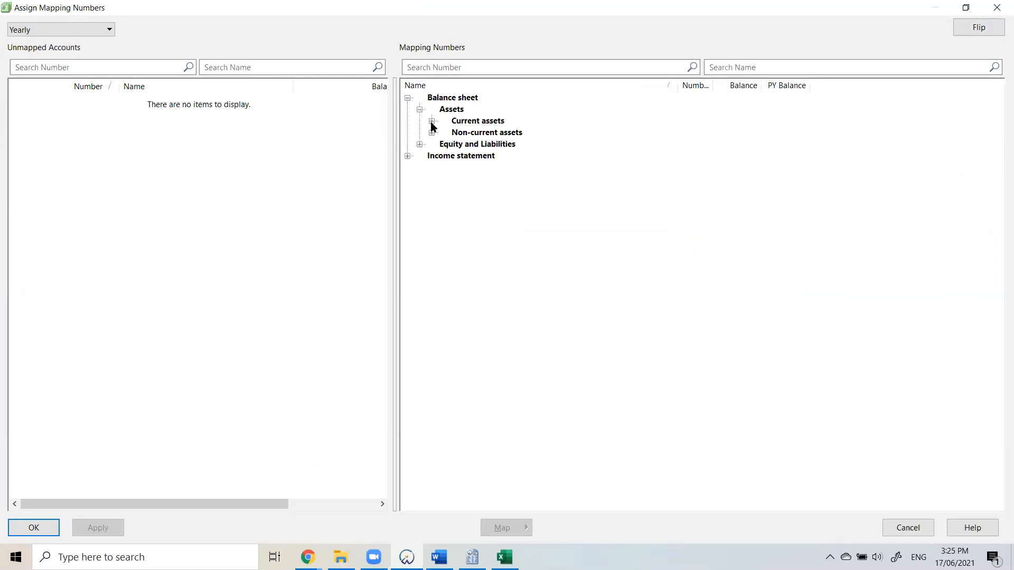
left_click(432, 121)
left_click(443, 132)
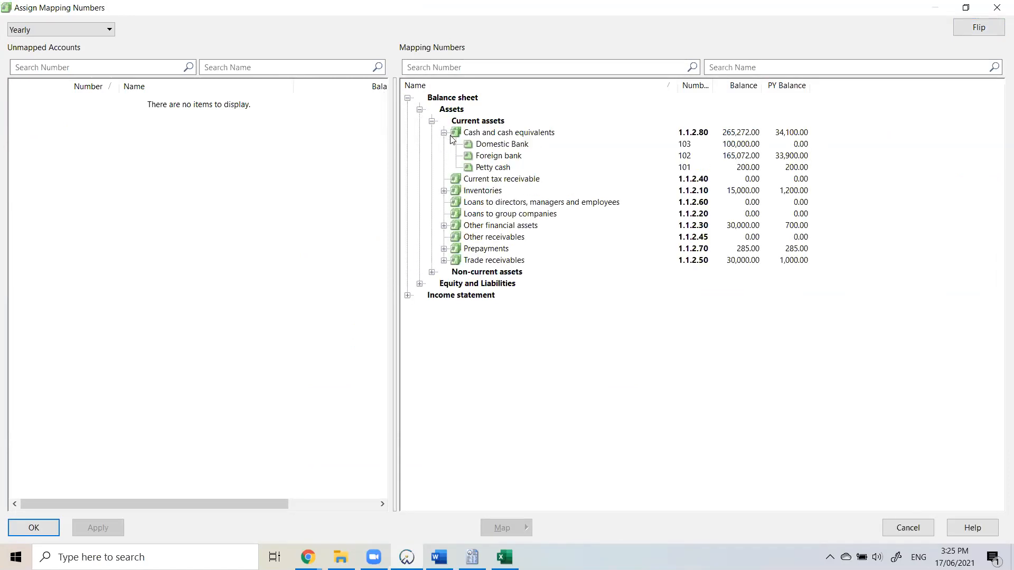
left_click(531, 144)
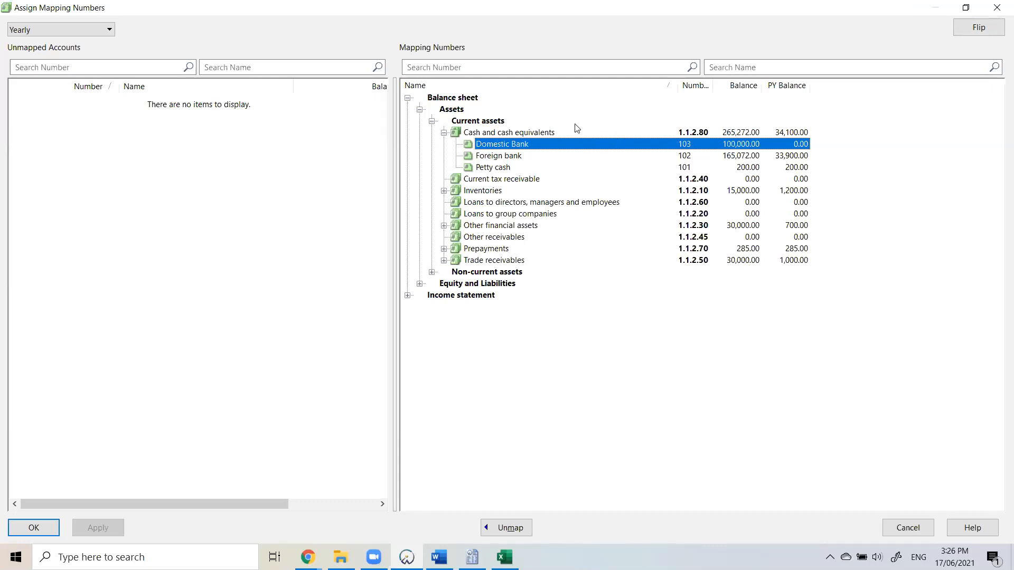
Compare the Domestic Bank mapping with Bank overdraft under Current liabilities, and close the mapping window.
left_click(419, 283)
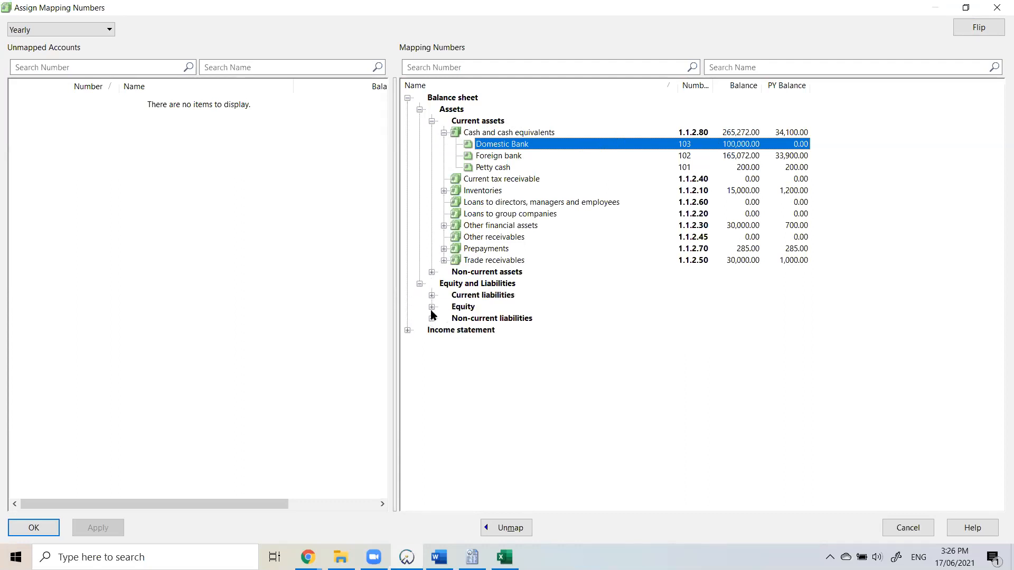
left_click(432, 295)
left_click(491, 308)
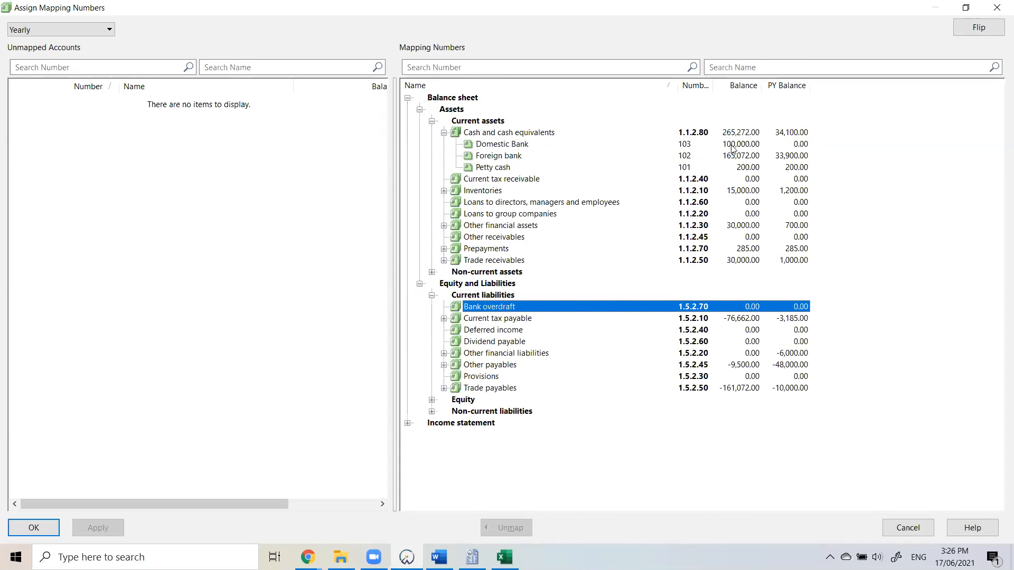
mouse_move(513, 145)
left_mouse_down()
mouse_move(464, 175)
mouse_move(468, 310)
mouse_move(528, 151)
left_mouse_up()
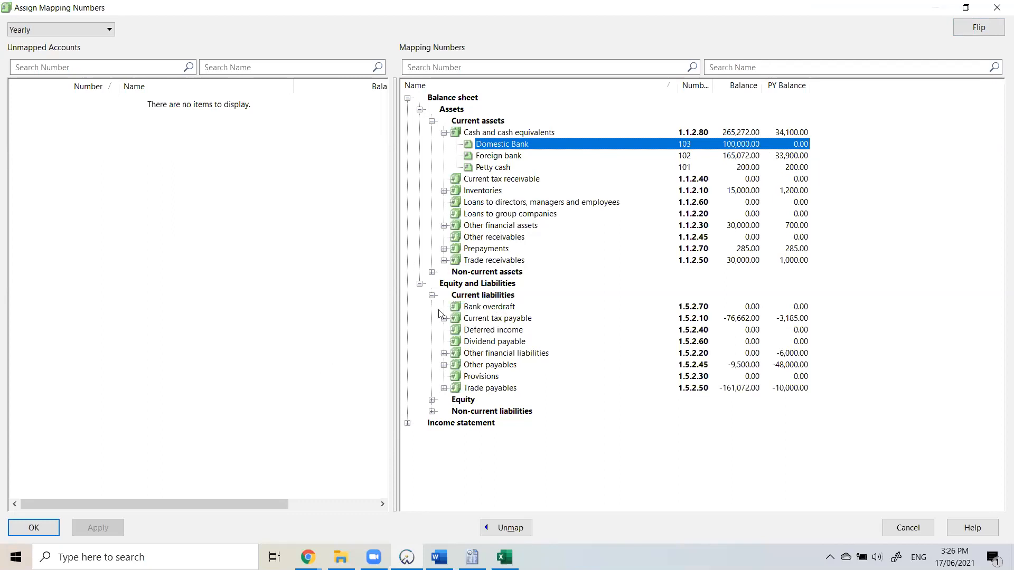
left_click(994, 8)
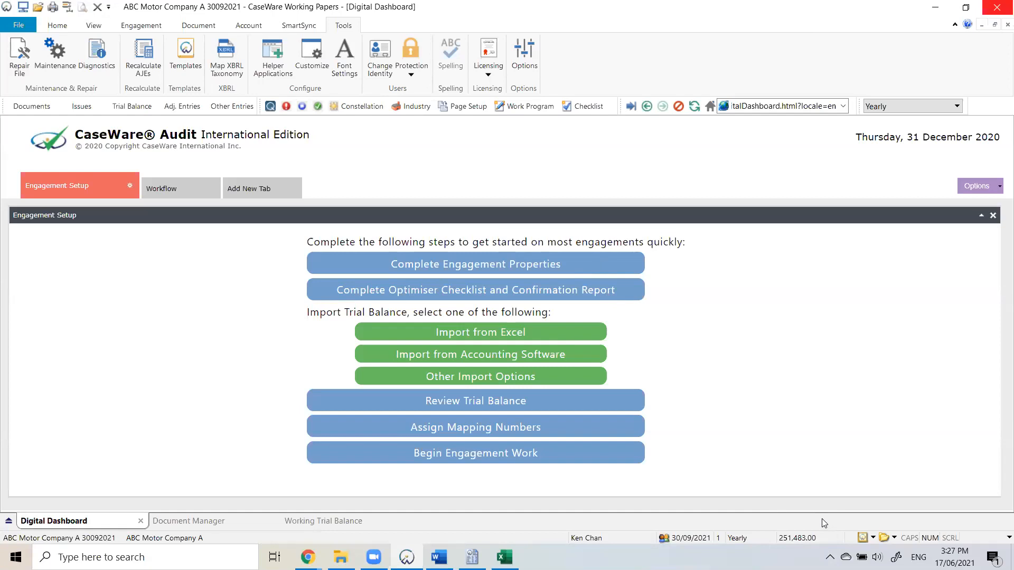
Open the working trial balance and examine the account types, highlighting the Income statement entries for accounts 301 to 800.
left_click(132, 107)
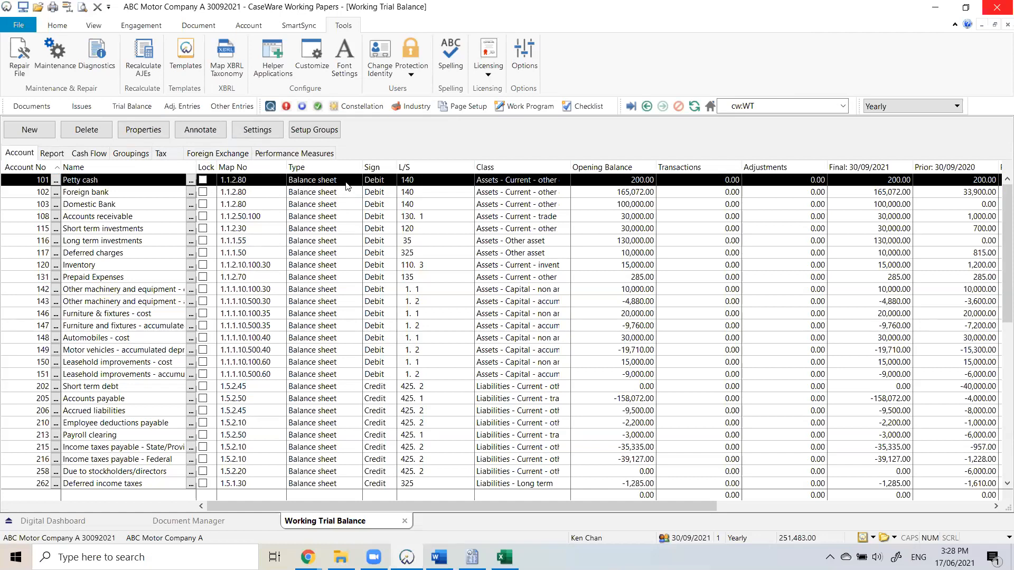
scroll(345, 259, "down", 5)
scroll(344, 256, "down", 3)
left_click(344, 256)
scroll(328, 369, "down", 1)
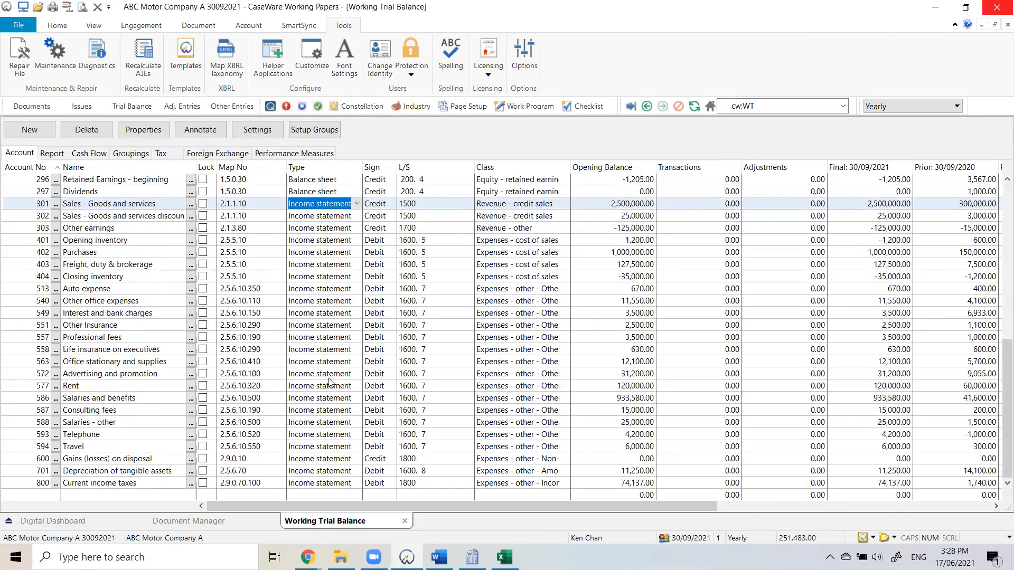
left_click(328, 483, "shift")
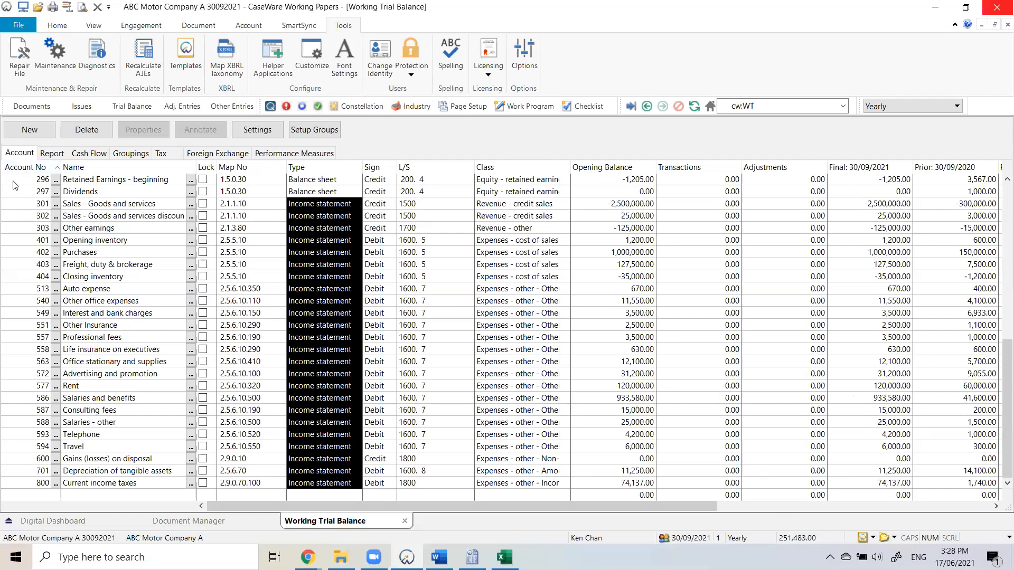
left_click(97, 253)
scroll(16, 188, "up", 1)
scroll(15, 189, "up", 12)
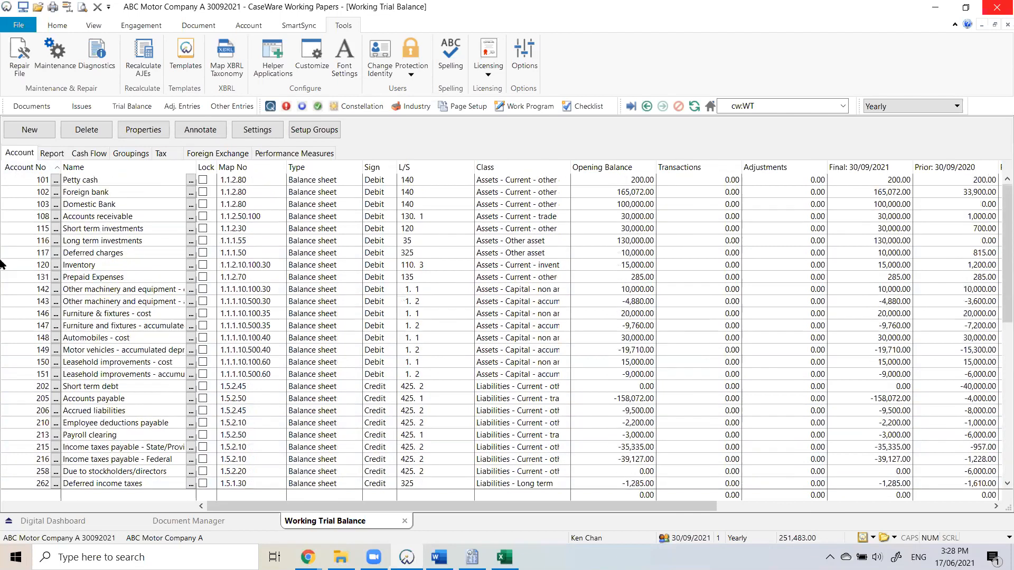
Select all account rows in the working trial balance and copy them.
left_click_drag(1, 180, 1, 496)
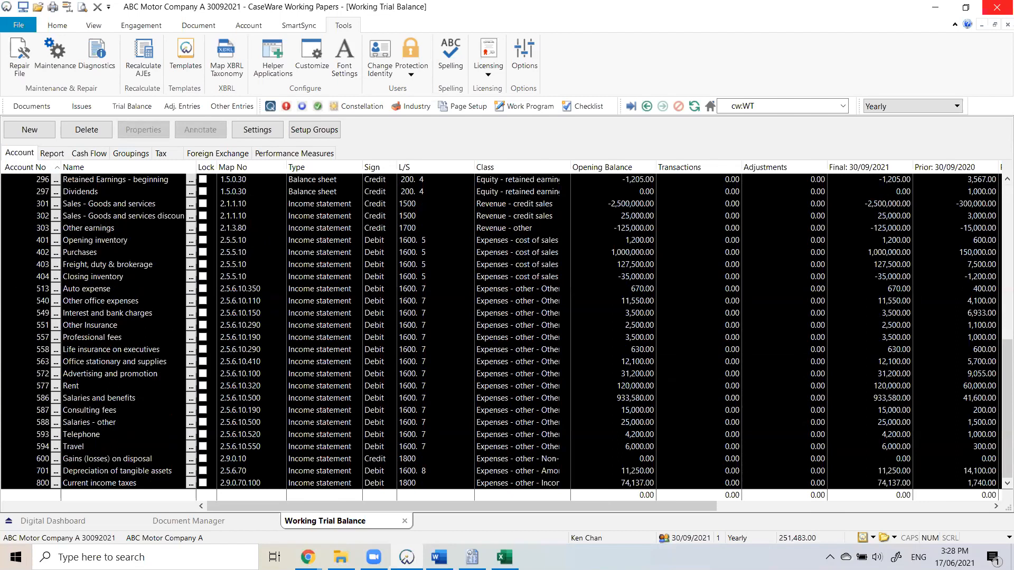
left_click(3, 180)
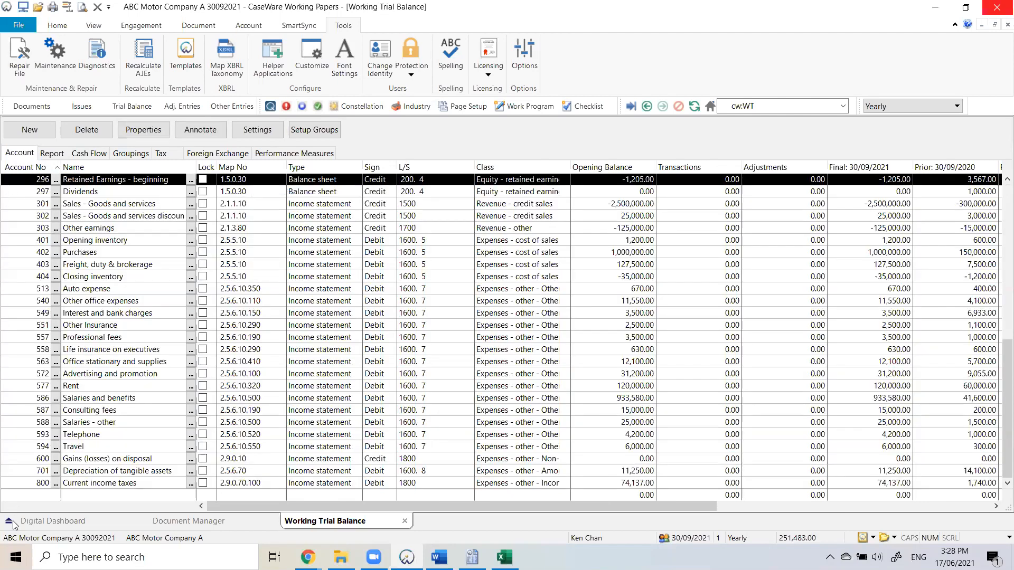
key("ctrl+a")
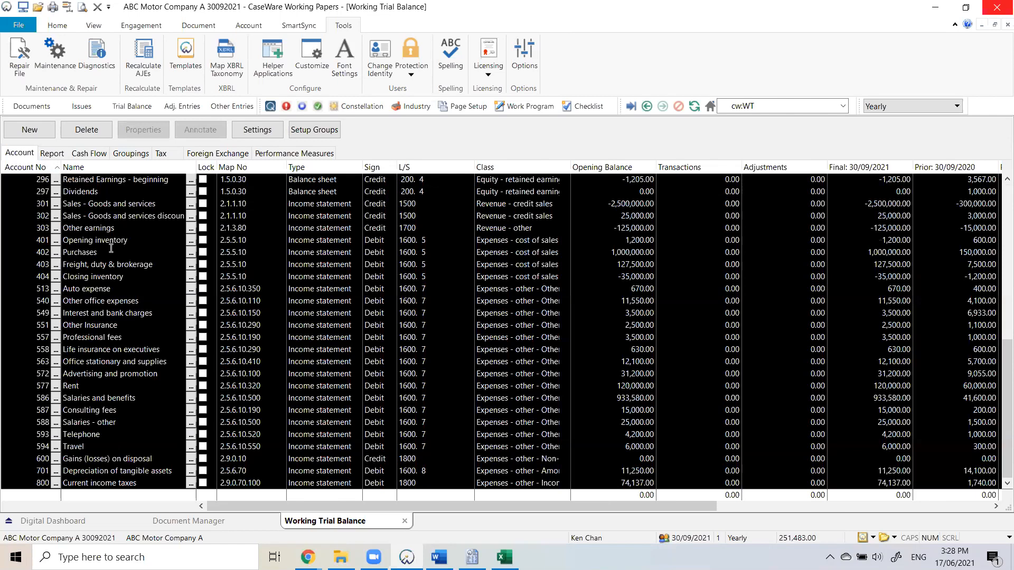
scroll(7, 186, "up", 10)
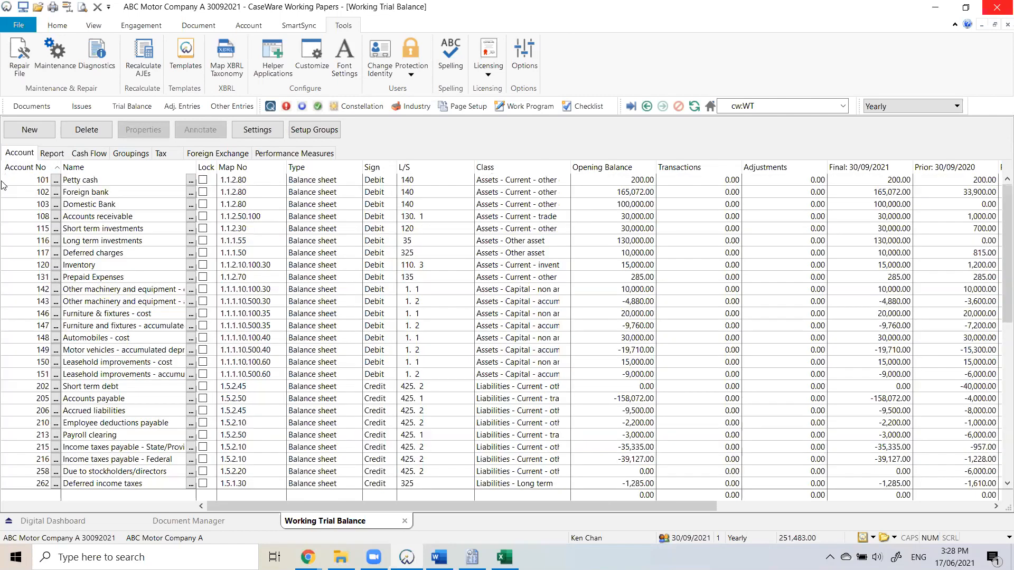
key("ctrl+a")
scroll(303, 382, "down", 10)
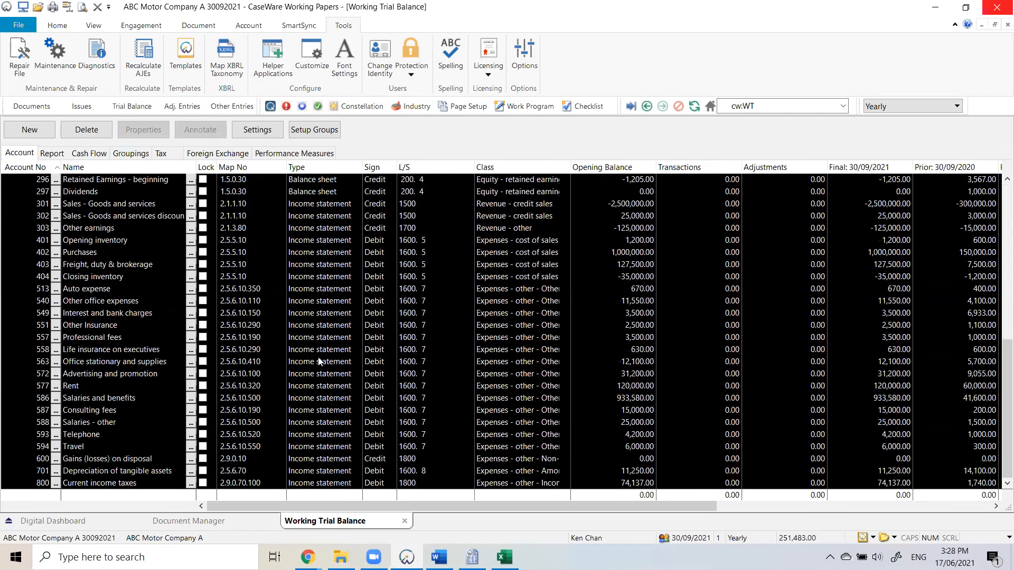
right_click(256, 248)
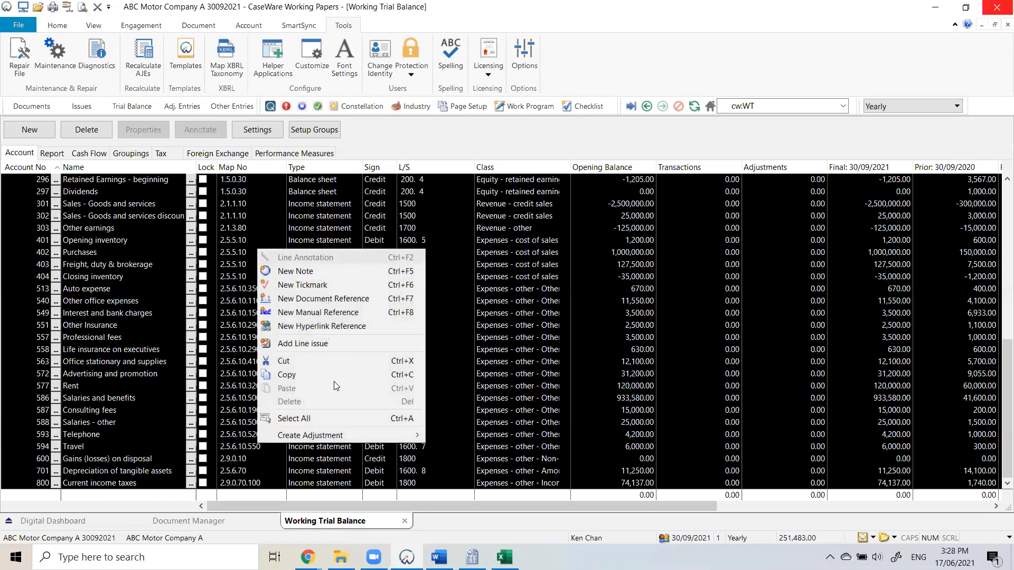
left_click(334, 378)
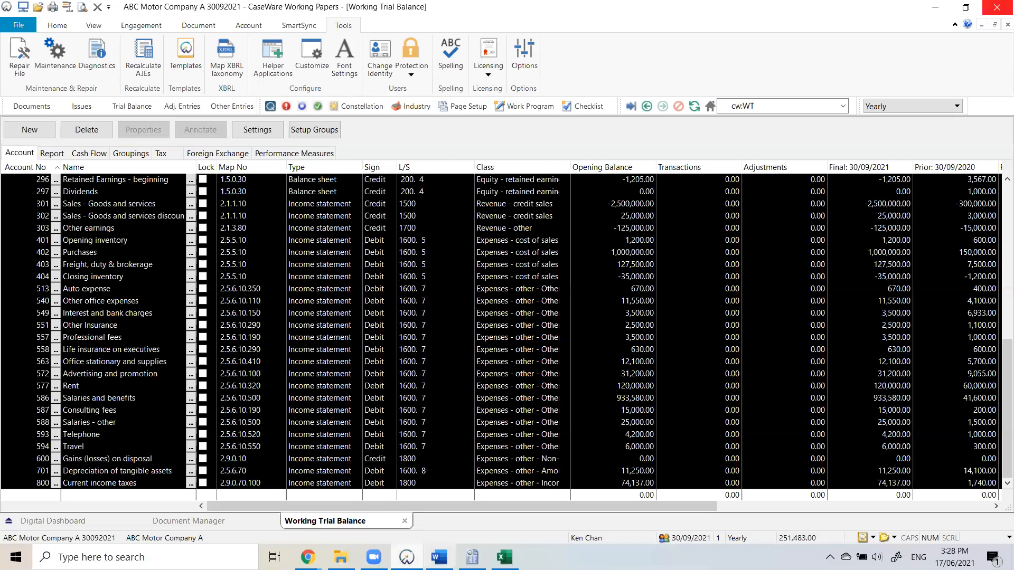
Switch to Excel and paste the copied trial balance into the blank sheet from cell A1 using Paste Special.
left_click(504, 558)
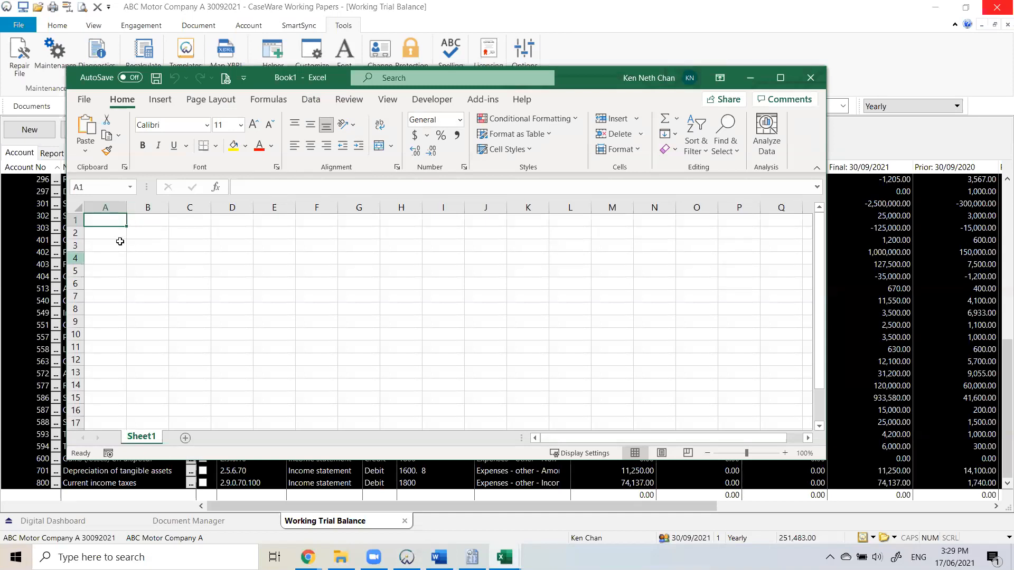
right_click(158, 297)
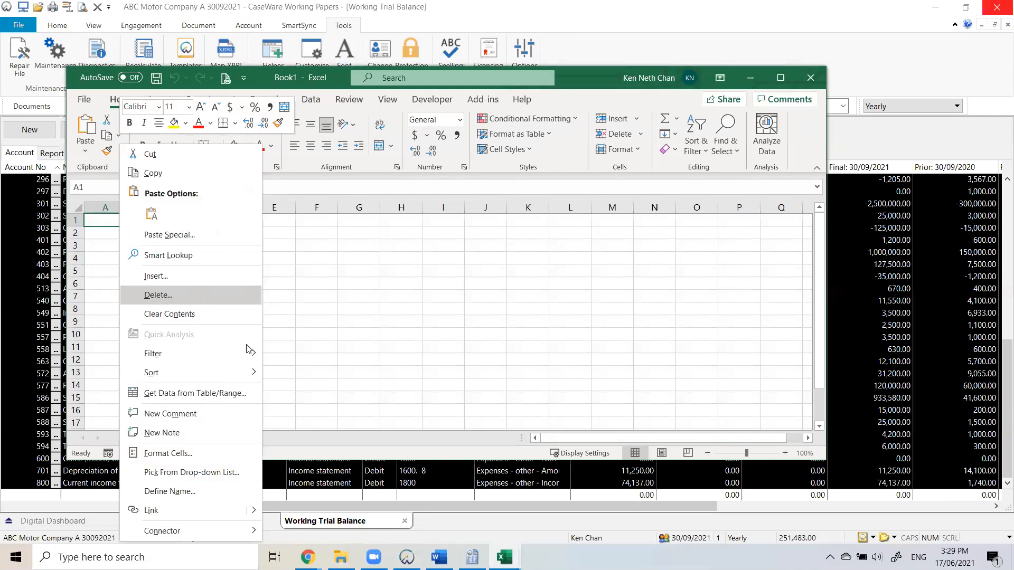
left_click(213, 235)
left_click(308, 358)
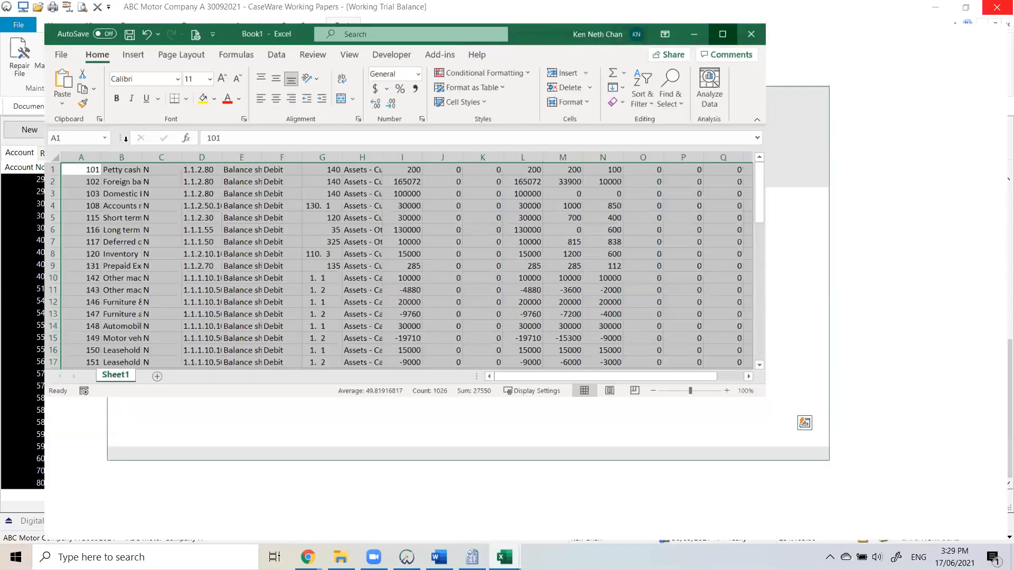
Maximize the workbook and widen columns A and D so the full mapping numbers can be read.
left_click(780, 78)
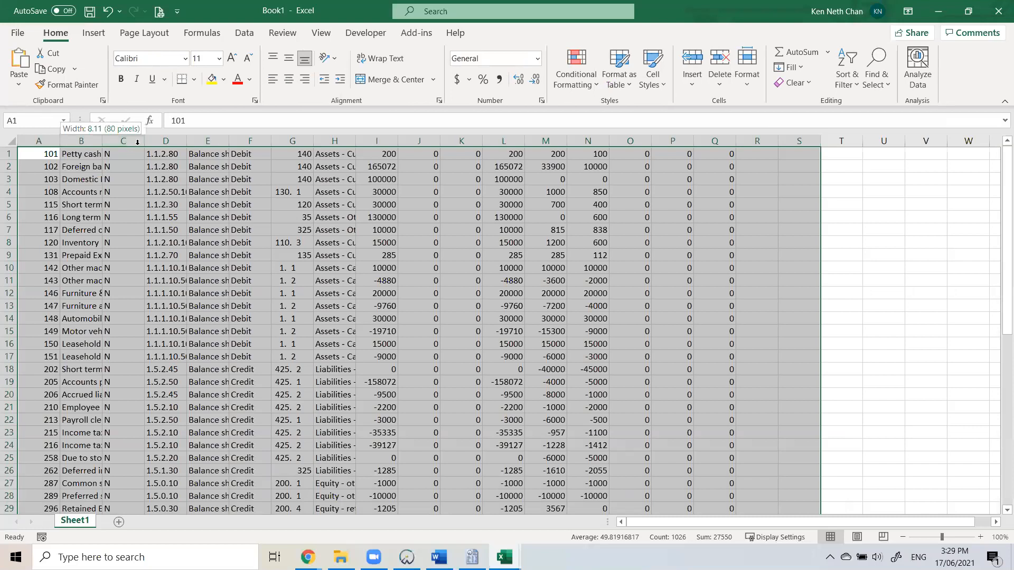
left_click_drag(137, 142, 99, 142)
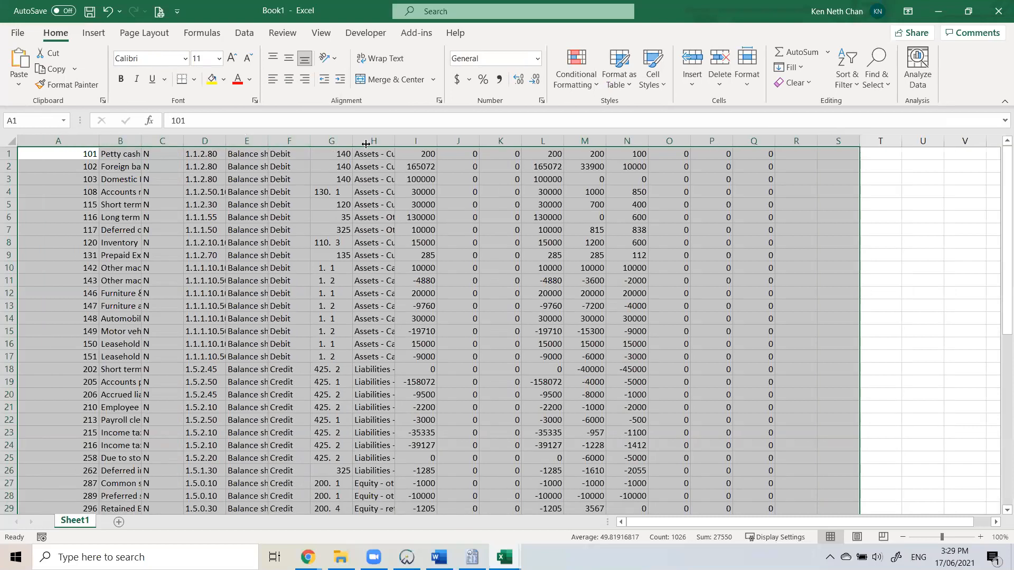
left_click_drag(226, 142, 365, 143)
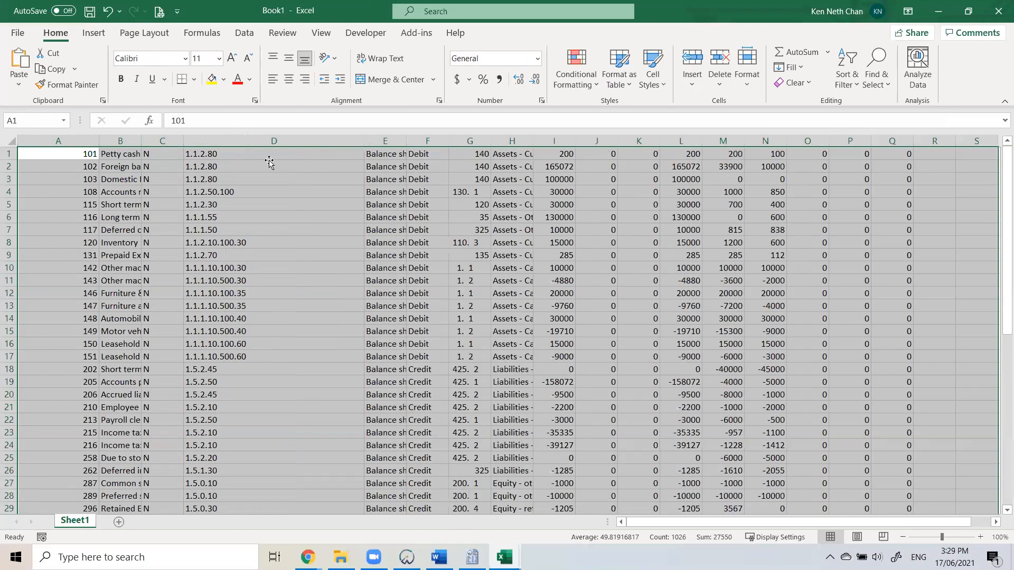
left_click(269, 162)
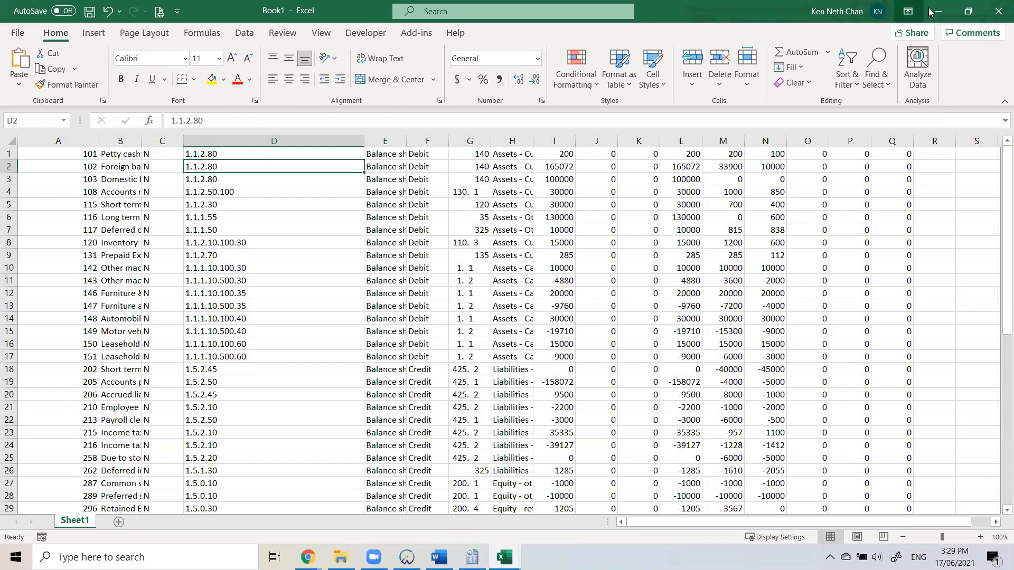
Switch back to CaseWare Working Papers and open Assign Mapping Numbers from the Digital Dashboard.
key("alt+Tab")
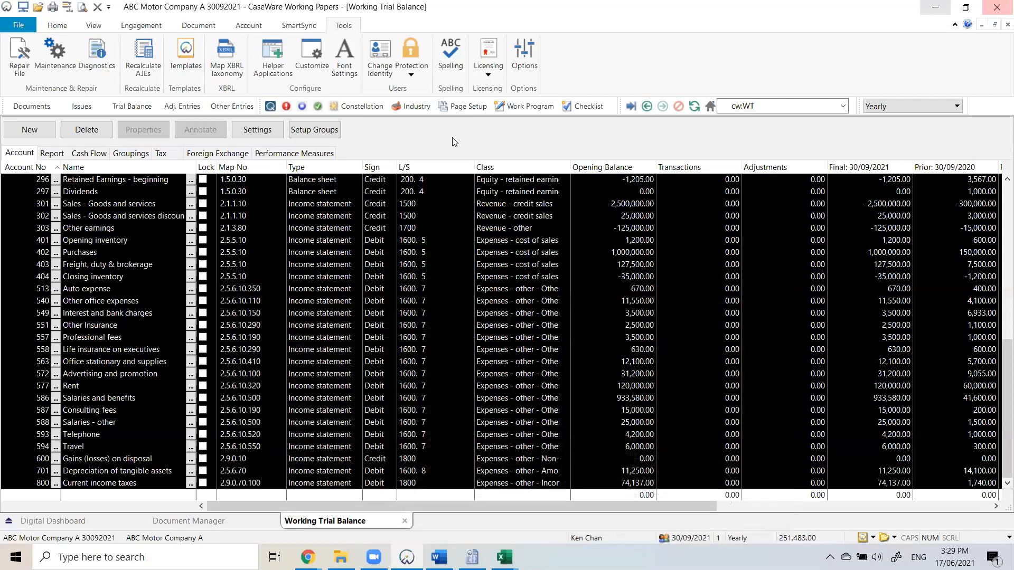
left_click(326, 254)
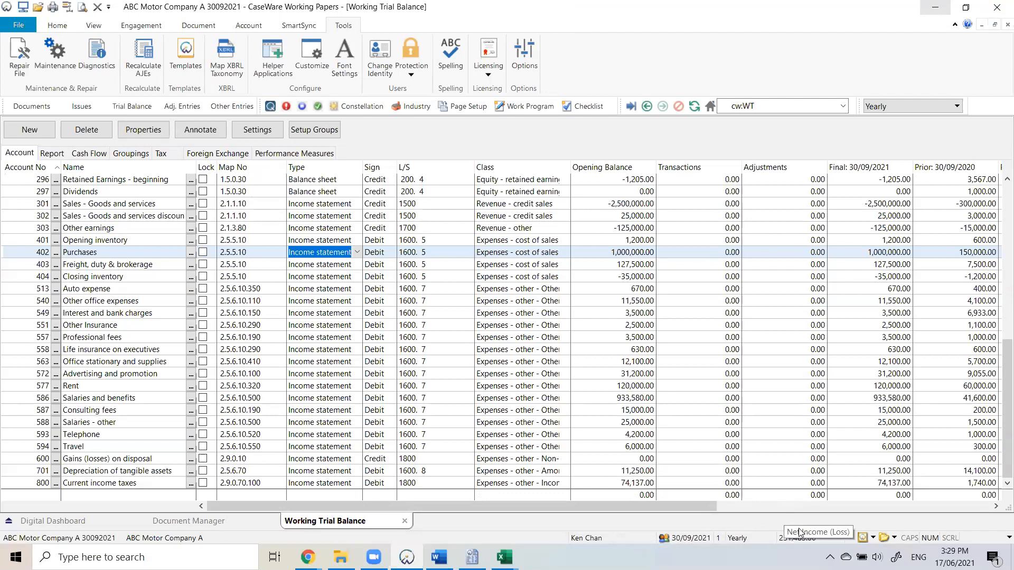
left_click(101, 521)
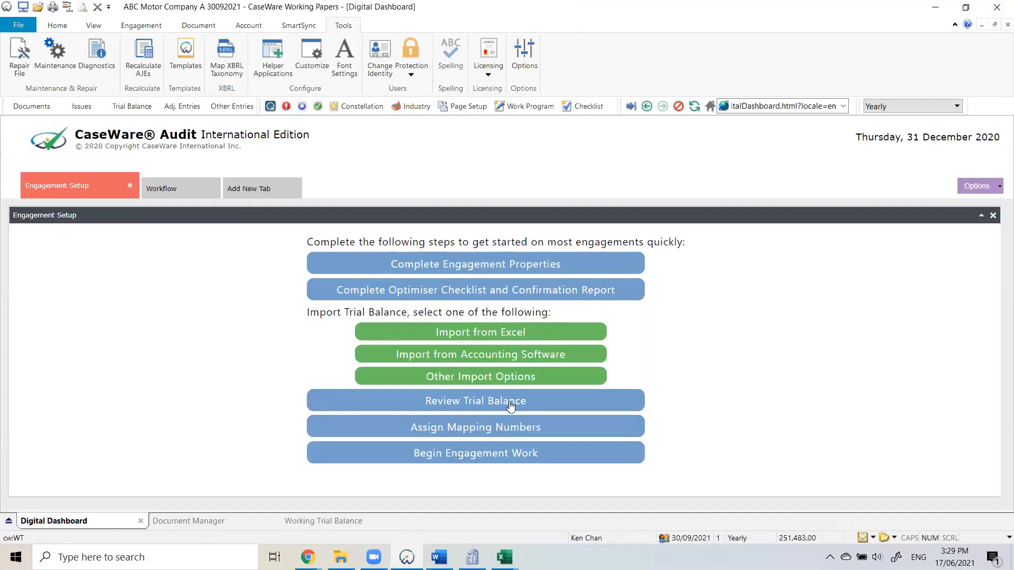
left_click(517, 427)
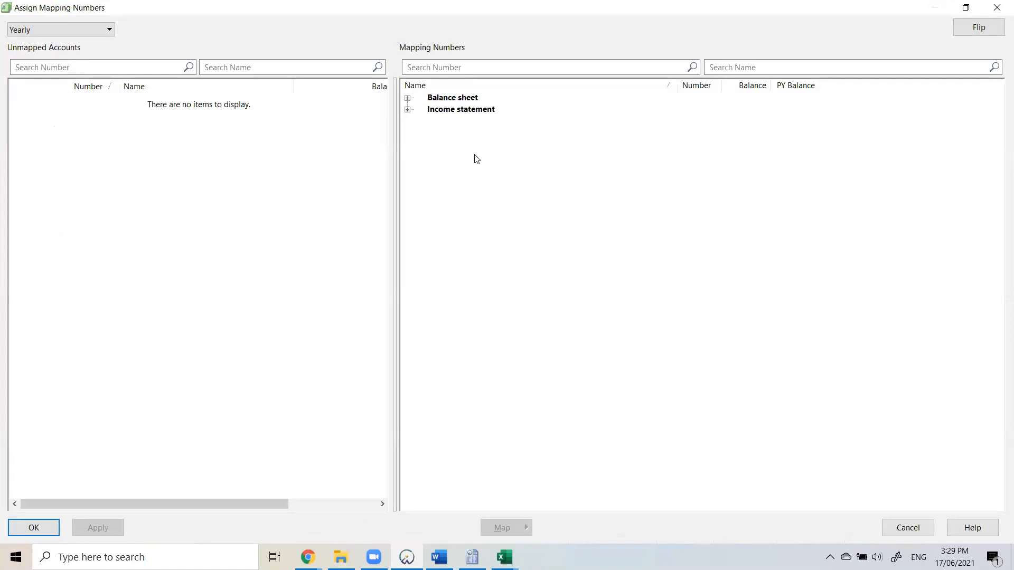
Examine the Net Income (Loss) account mapped to Non-distributable reserves under Equity, and close the mapping window.
left_click(408, 97)
left_click(419, 121)
left_click(432, 143)
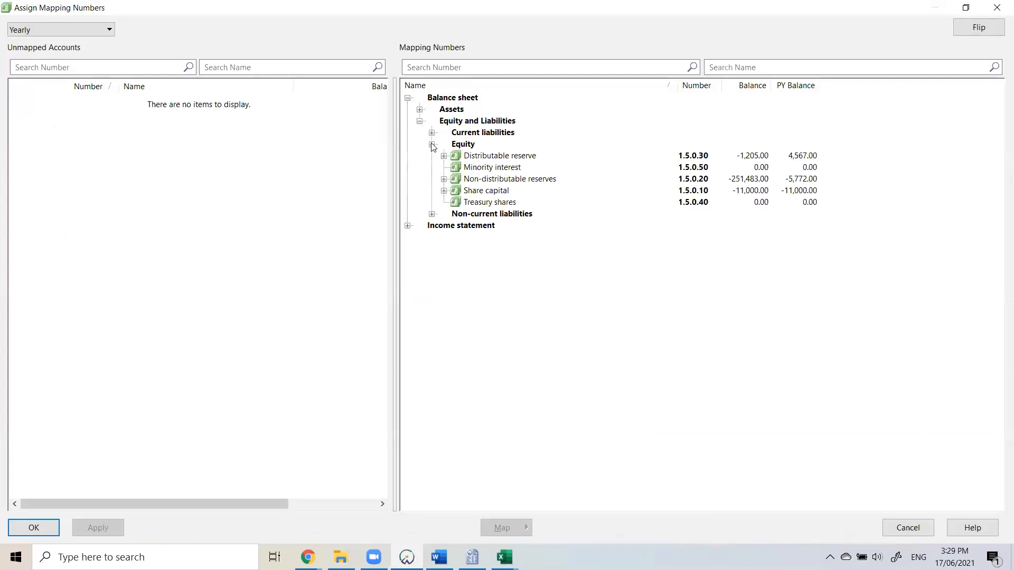
left_click(444, 179)
left_click(518, 195)
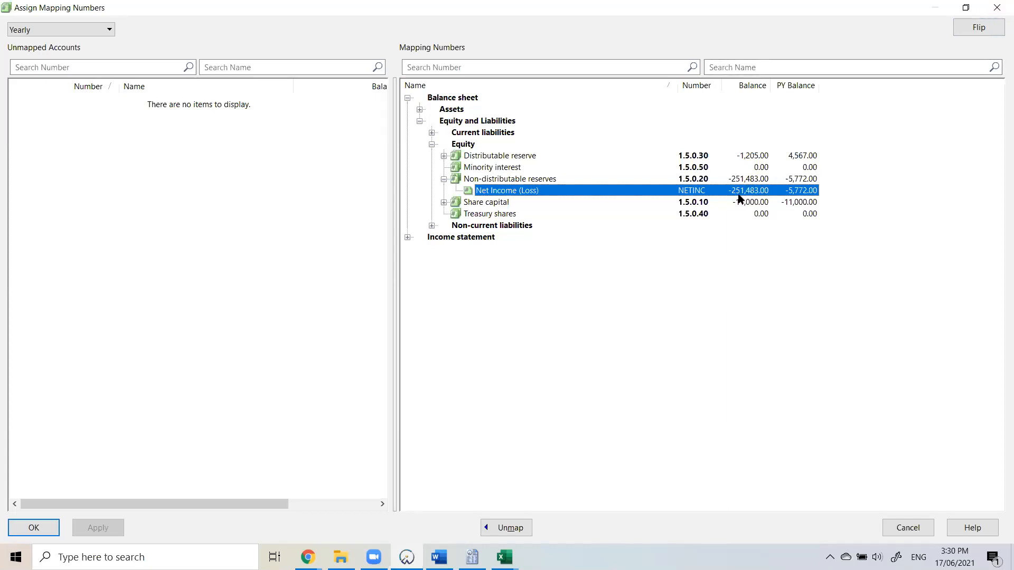
left_click(997, 7)
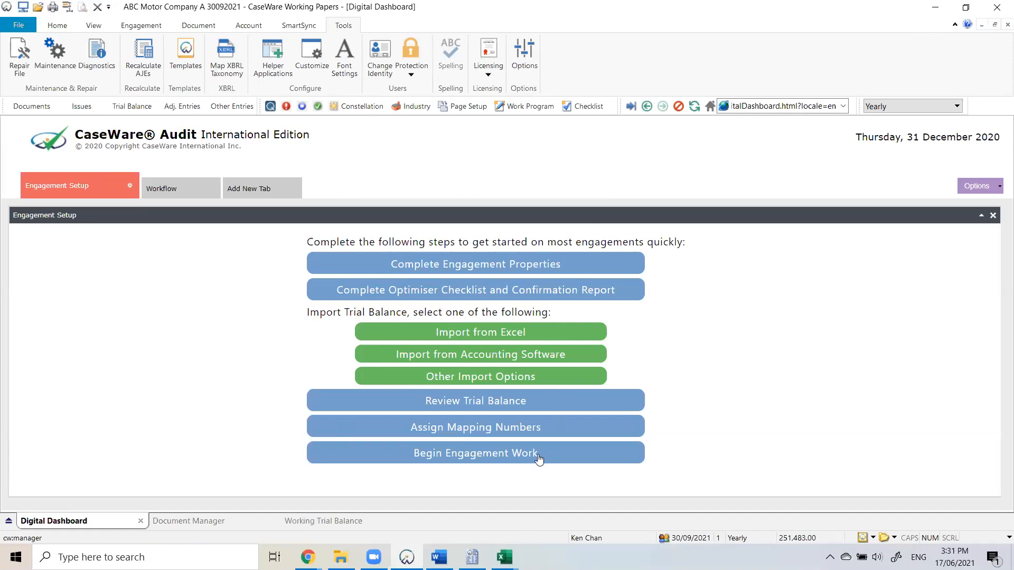
View the documents linked to Client Acceptance / Continuance in the Workflow, close the list and open the Document Manager.
left_click(178, 193)
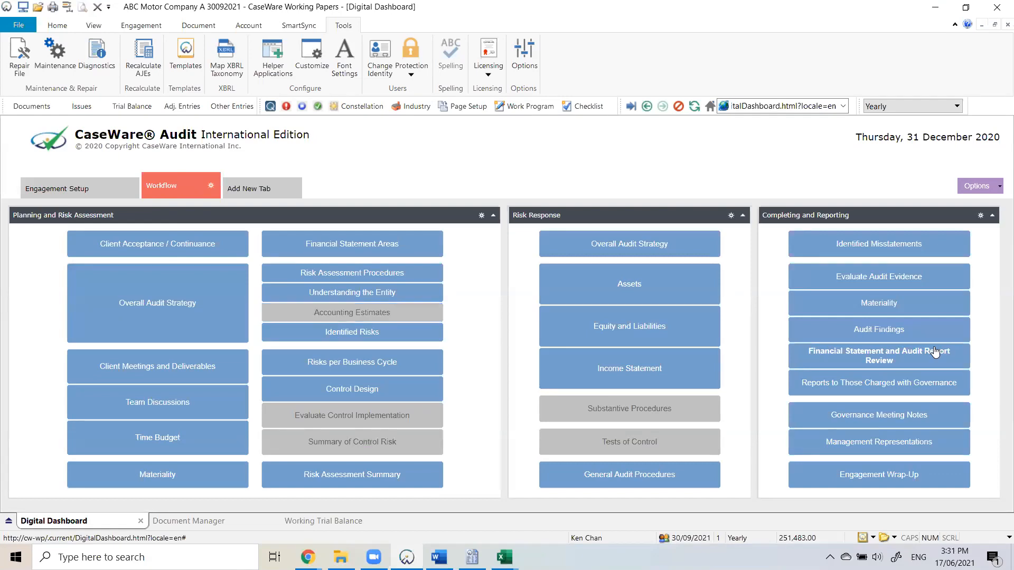
left_click(182, 242)
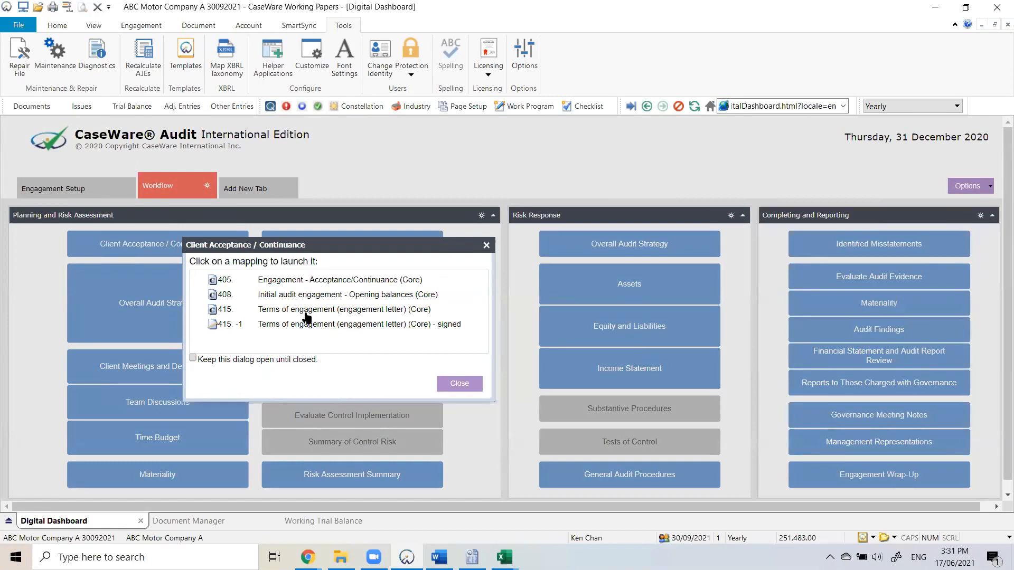
left_click(464, 384)
left_click(41, 107)
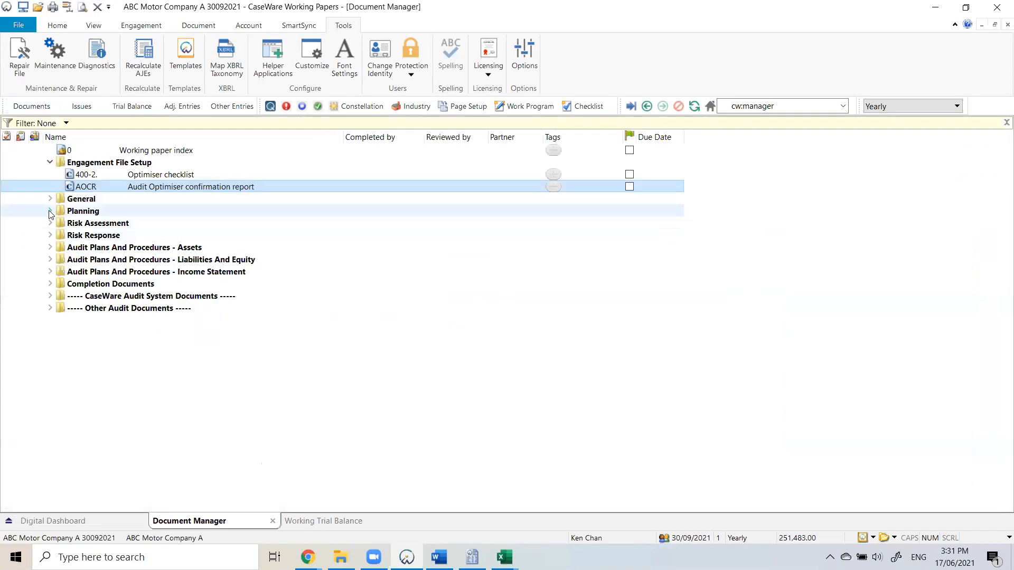
Expand the Planning and Client Acceptance/Continuance folders and open document 405, Engagement - Acceptance/Continuance (Core).
left_click(50, 211)
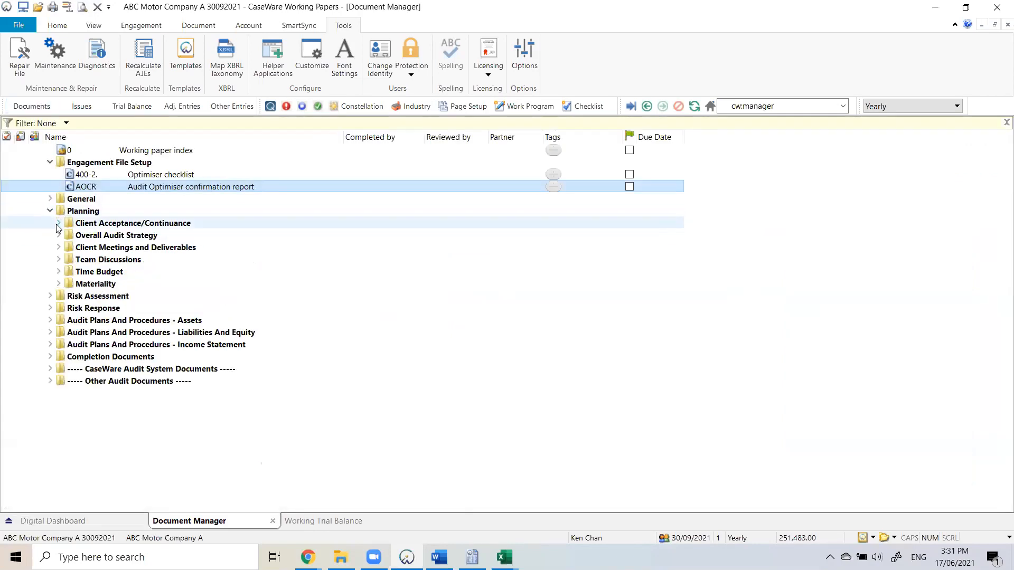
left_click(58, 223)
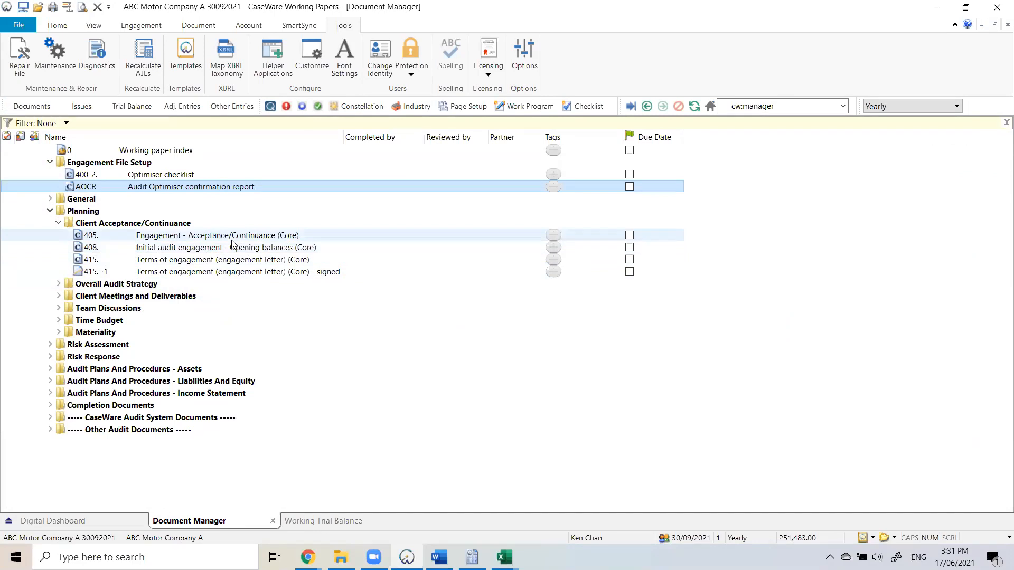
double_click(124, 235)
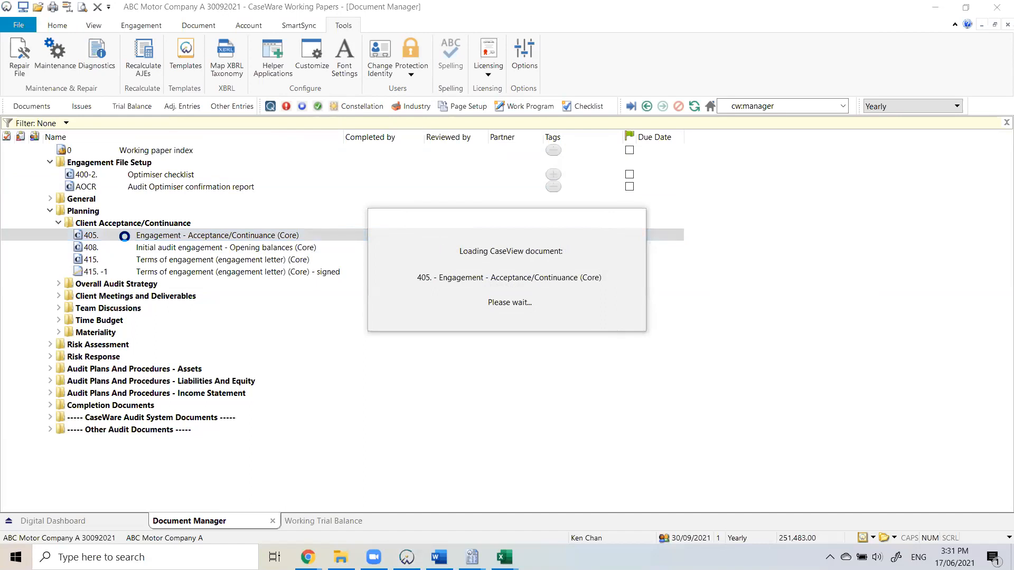
left_click(775, 19)
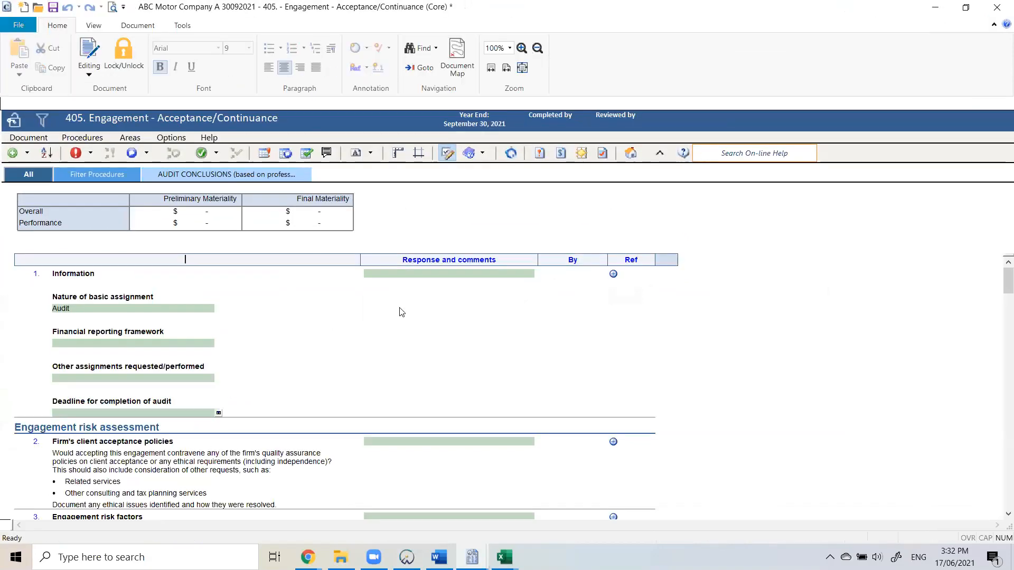
Enter "I need to answer with a question" as the response to procedure 1, Information.
left_click(434, 276)
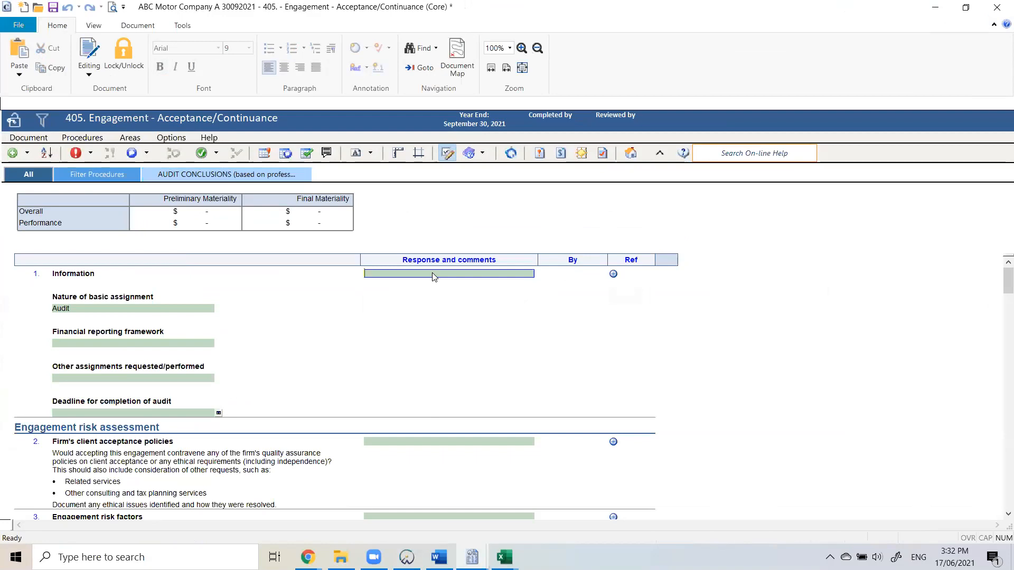
type("I need t")
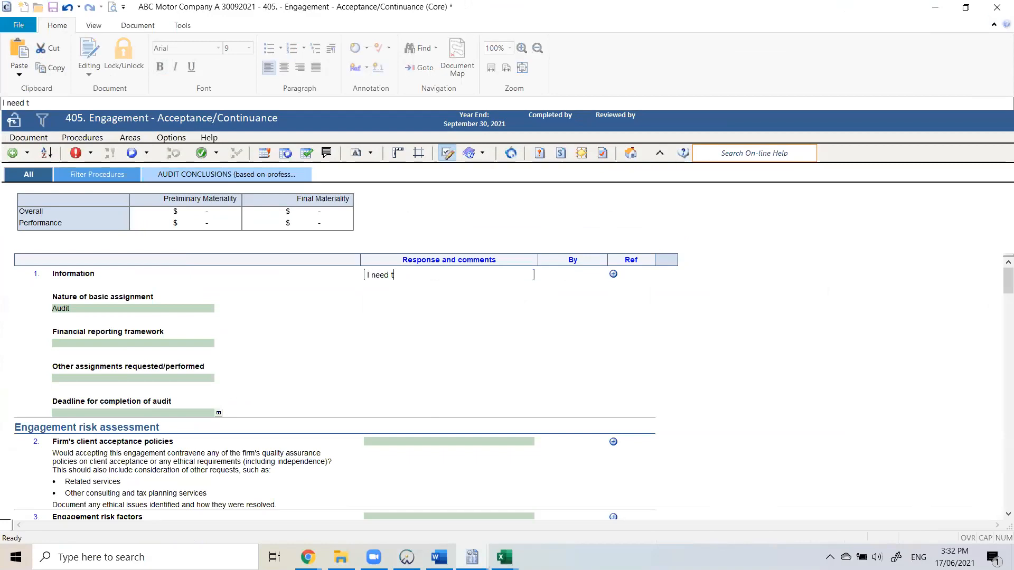
type("o answer with a question")
key("Tab")
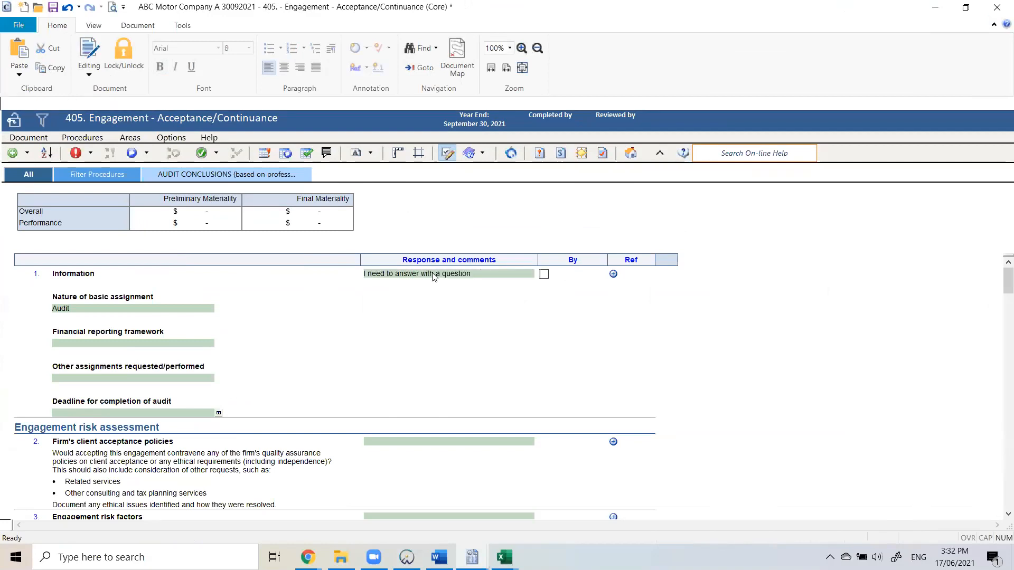
Set the deadline for completion of audit to 18/06/2021.
left_click(158, 344)
left_click(161, 378)
left_click(219, 413)
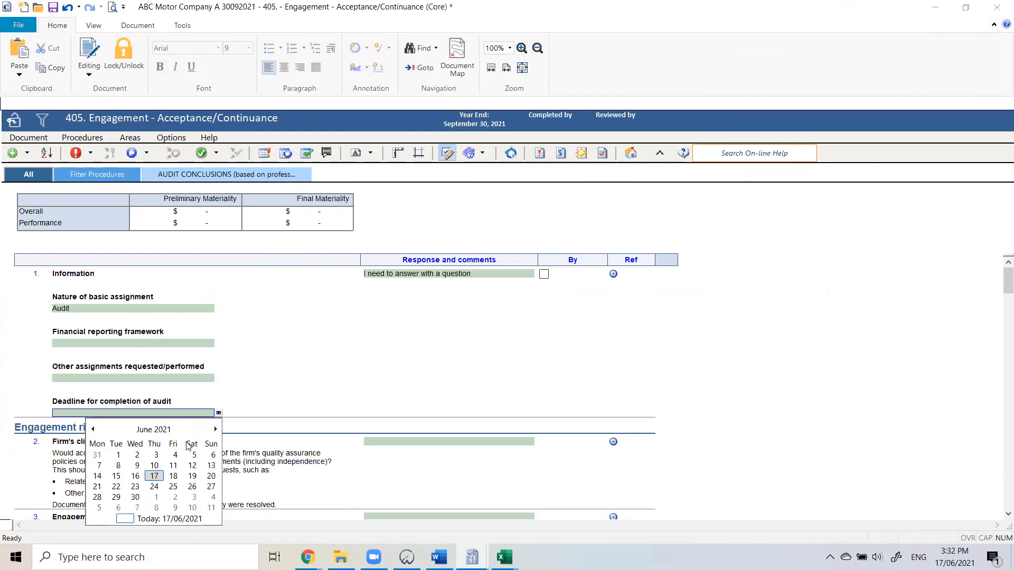
left_click(173, 477)
Reword the response to procedure 1 so it reads "I need to answer the question".
left_click(491, 275)
double_click(452, 276)
left_click_drag(427, 275, 447, 276)
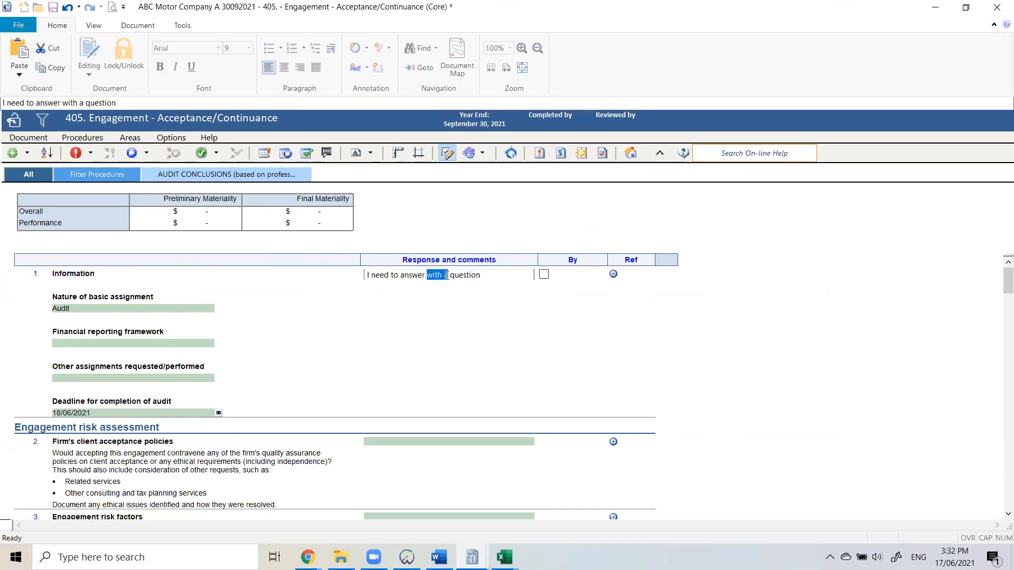
key("BackSpace")
type("the")
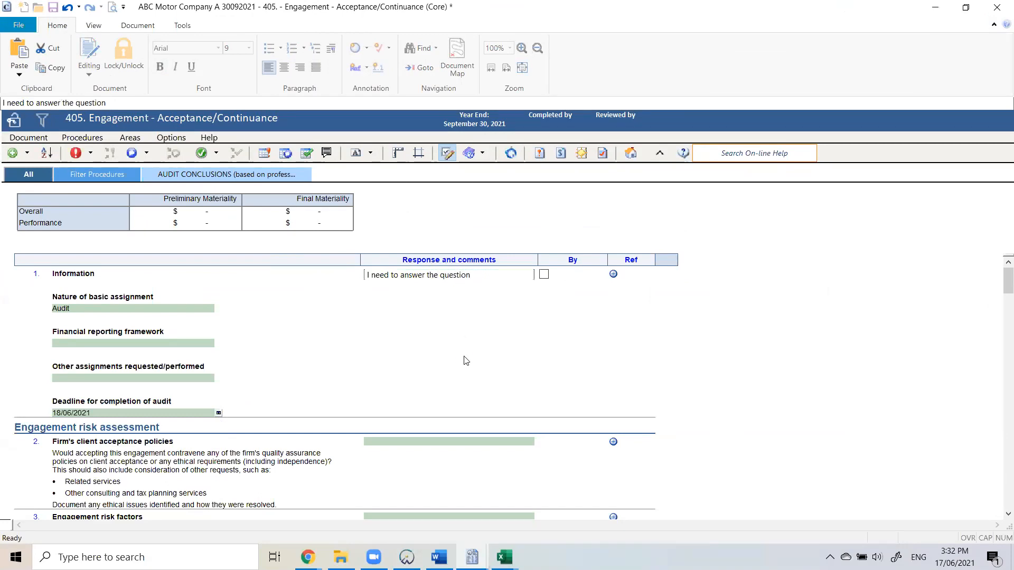
left_click(466, 360)
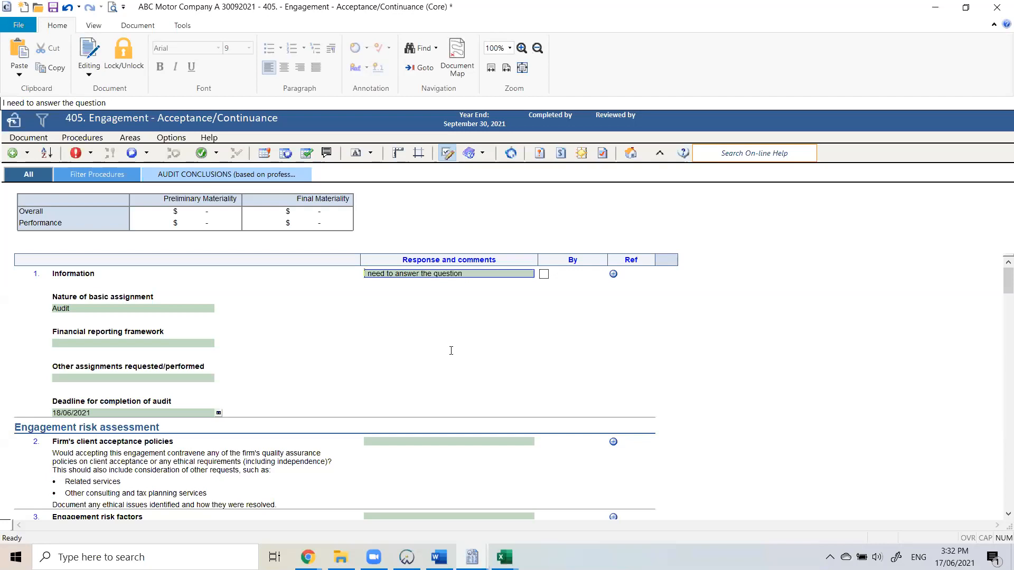
Sign off procedure 1, Information, as performed.
left_click(139, 342)
key("Tab")
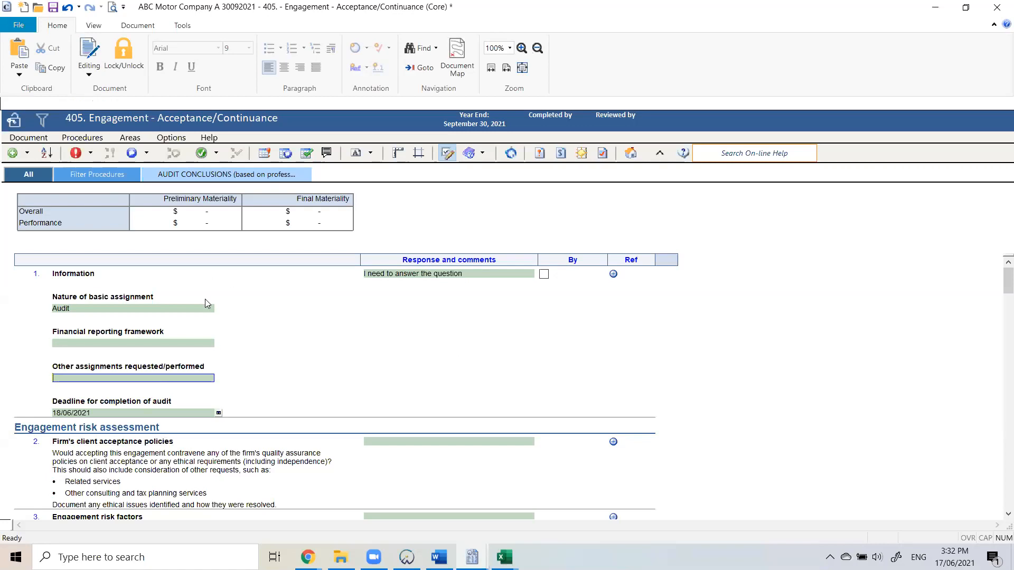
left_click(497, 274)
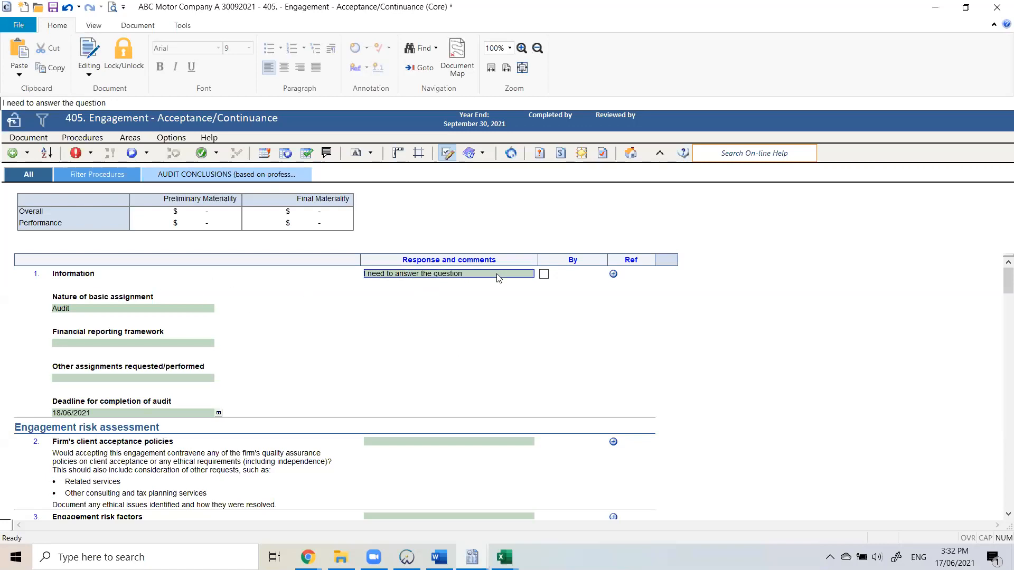
left_click(543, 278)
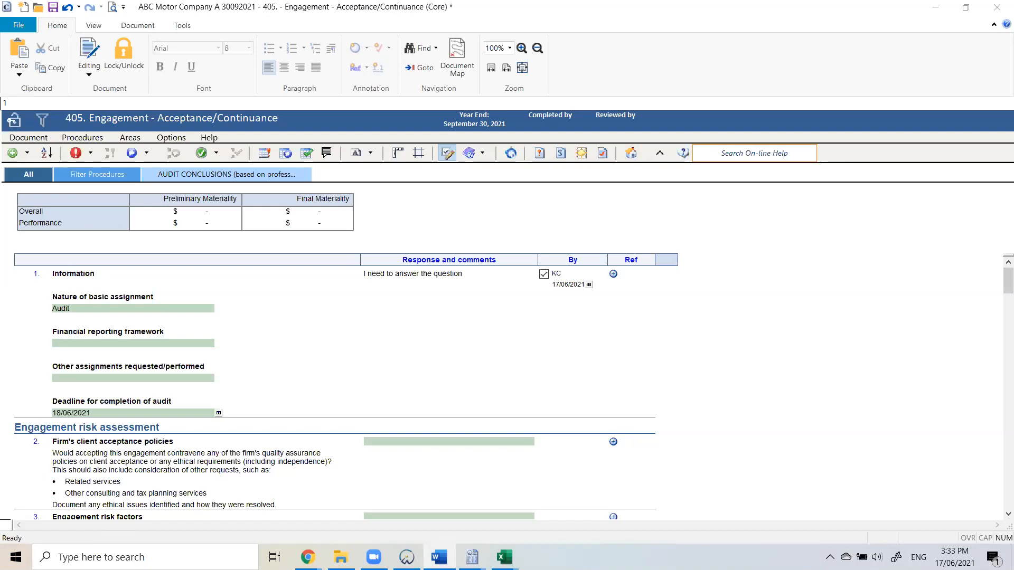
Look through the remaining procedures down to the Conclusion section, and close document 405 with its changes saved.
left_click(717, 356)
scroll(339, 307, "down", 15)
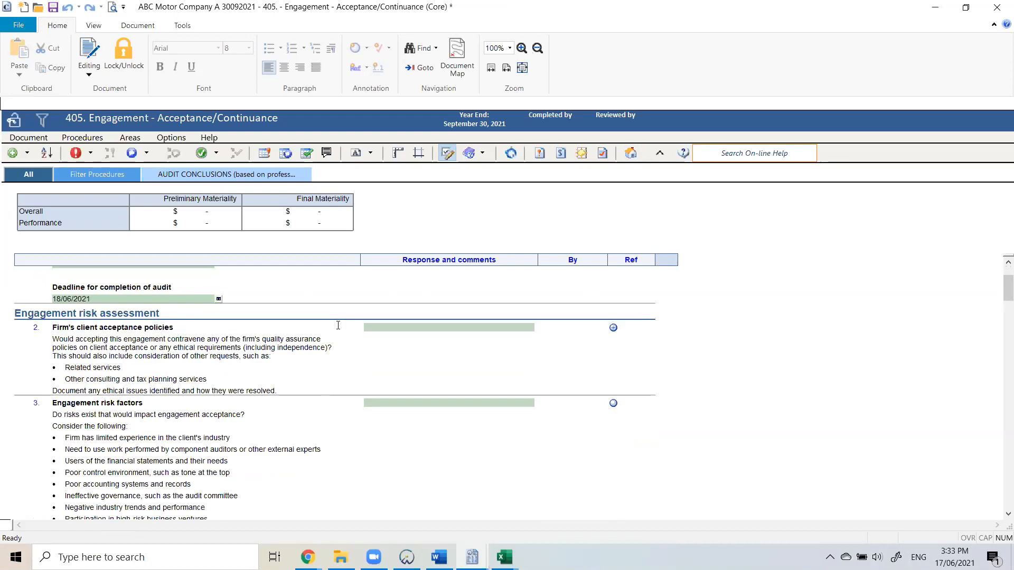
scroll(339, 344, "down", 20)
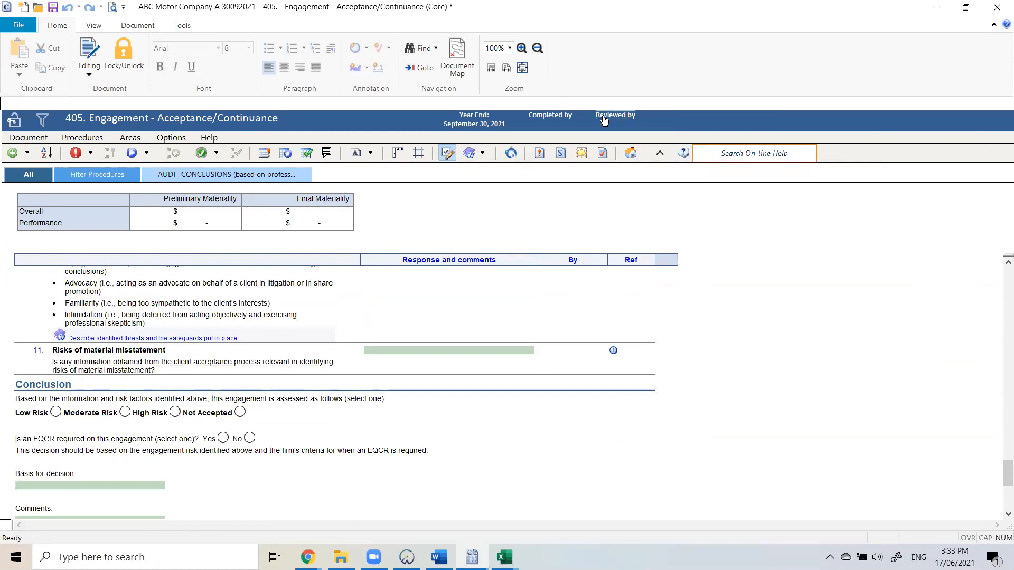
left_click(633, 154)
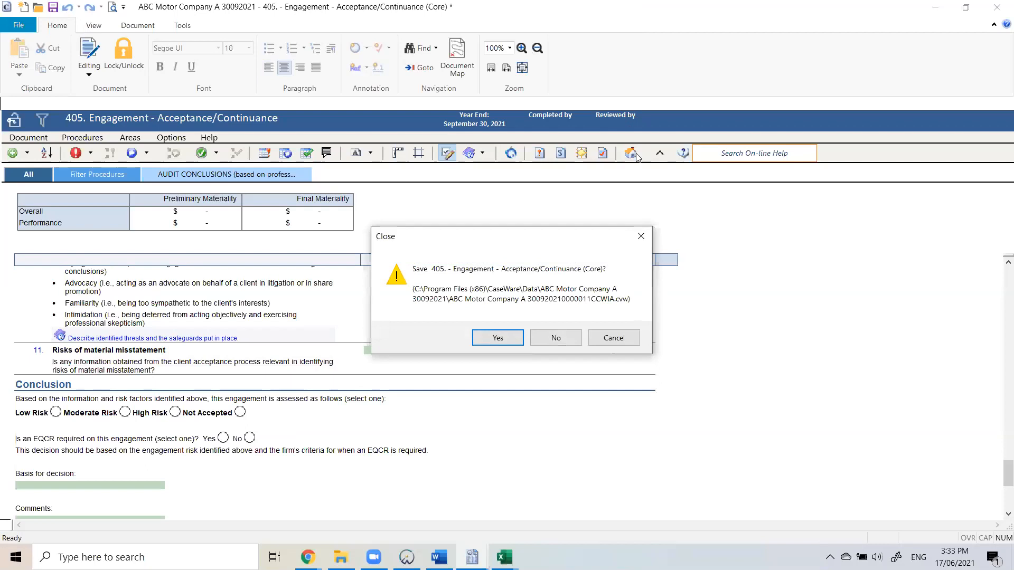
left_click(497, 339)
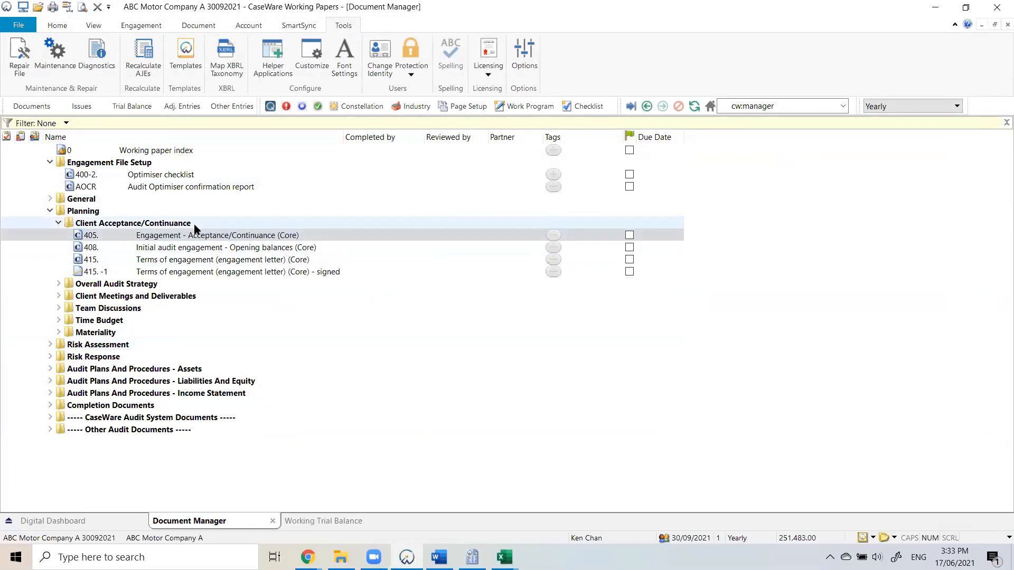
Show the documents inside the Overall Audit Strategy and Client Meetings and Deliverables folders.
left_click(59, 284)
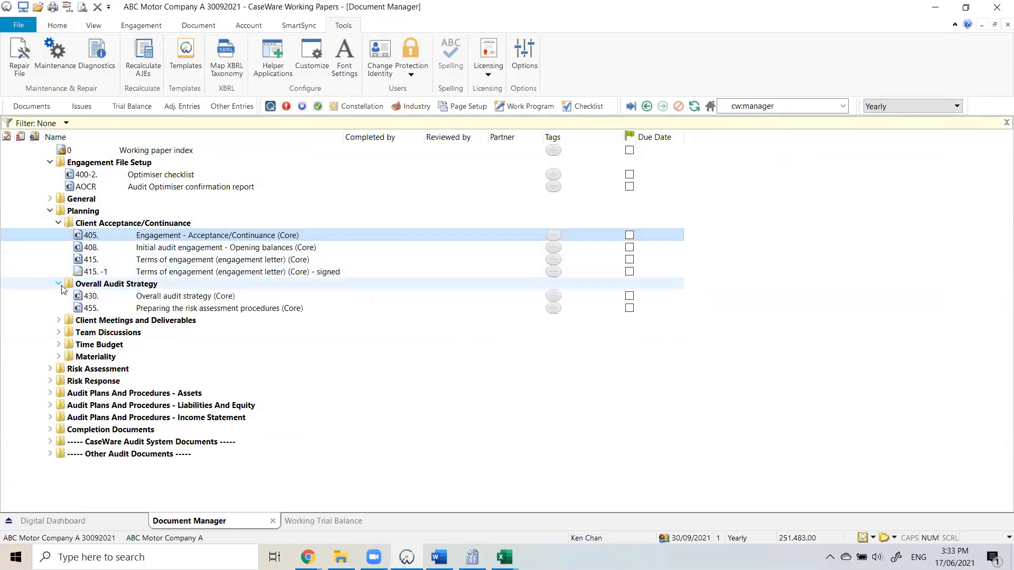
left_click(59, 321)
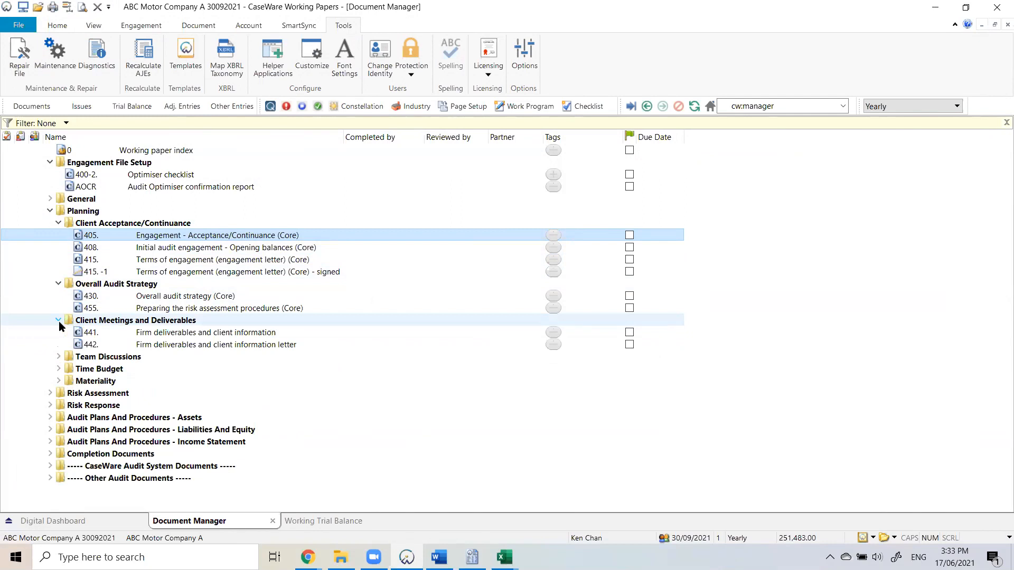
left_click(224, 272)
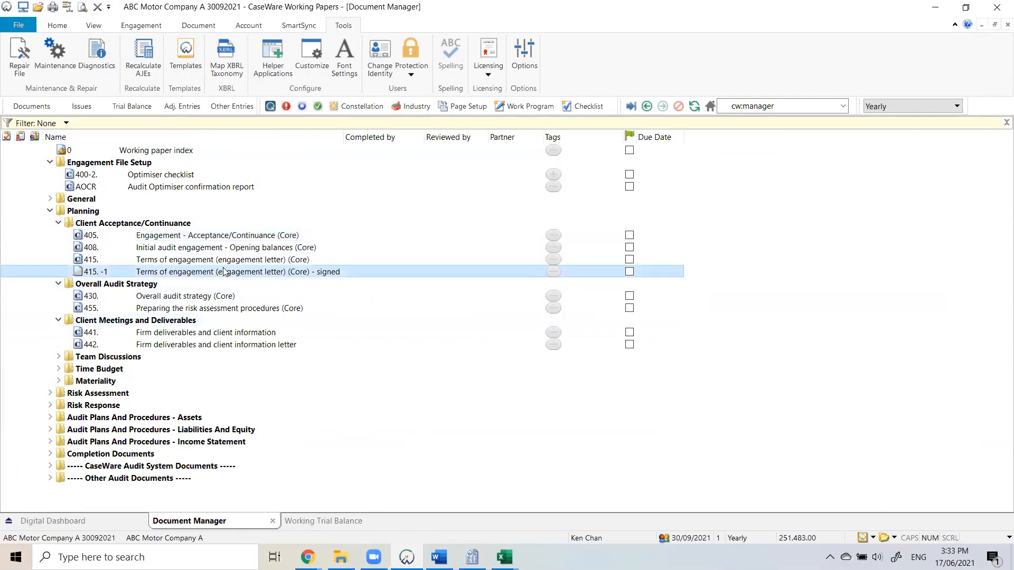
Open document 415, Terms of engagement (engagement letter) (Core), read its clauses through to Use of Information, and close it.
left_click(251, 261)
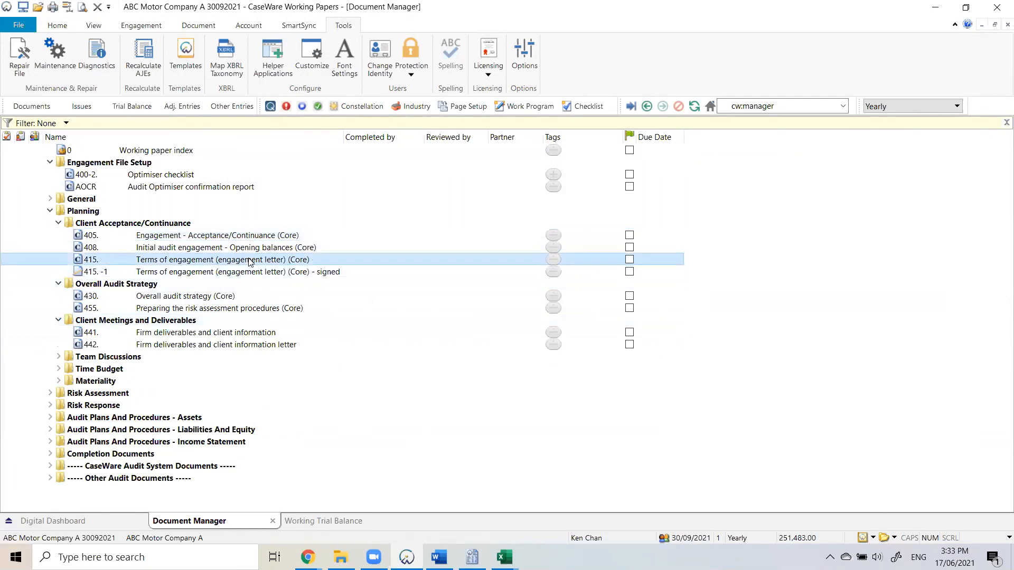
double_click(251, 261)
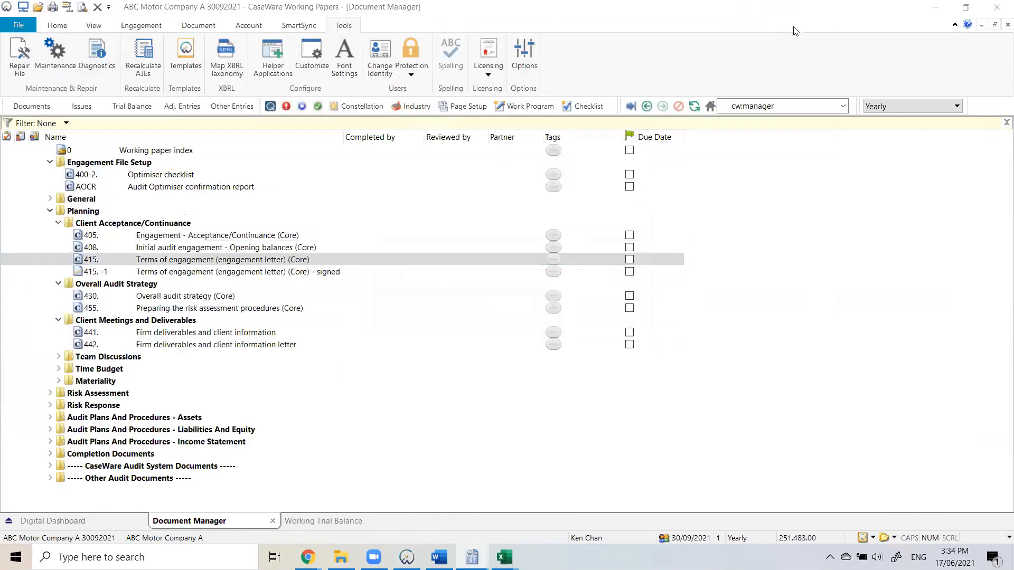
scroll(450, 348, "down", 5)
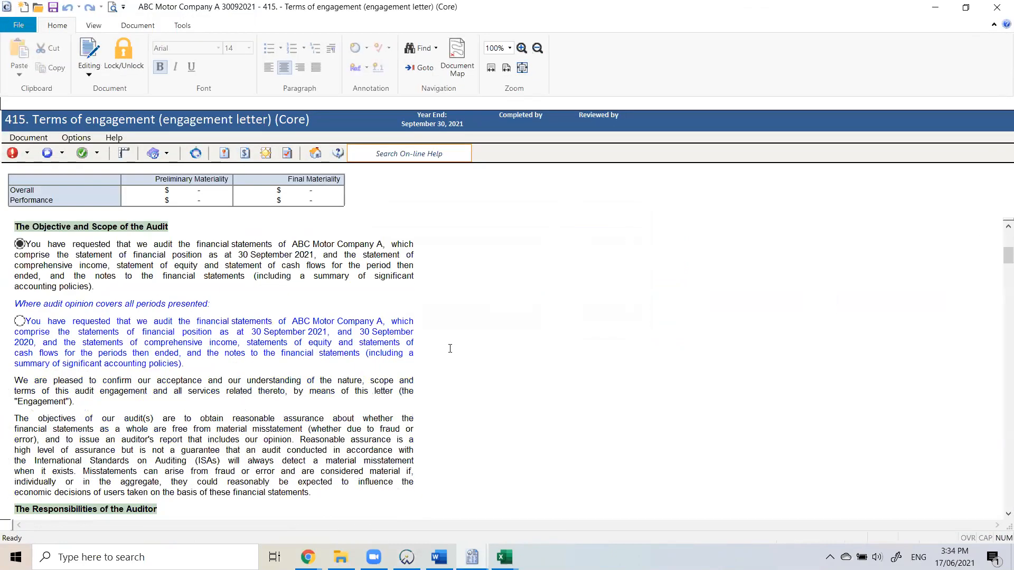
scroll(450, 349, "down", 5)
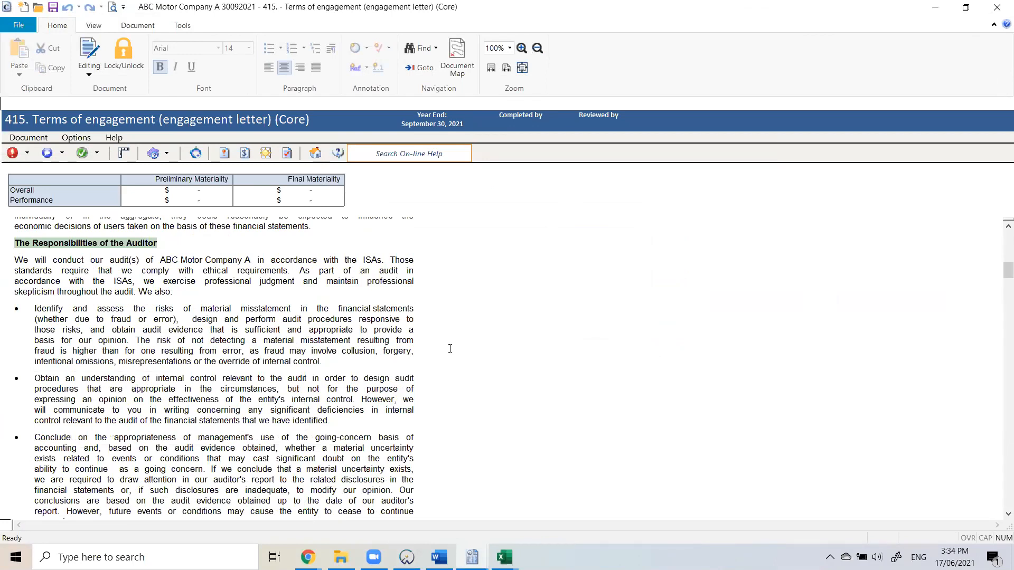
scroll(451, 349, "down", 6)
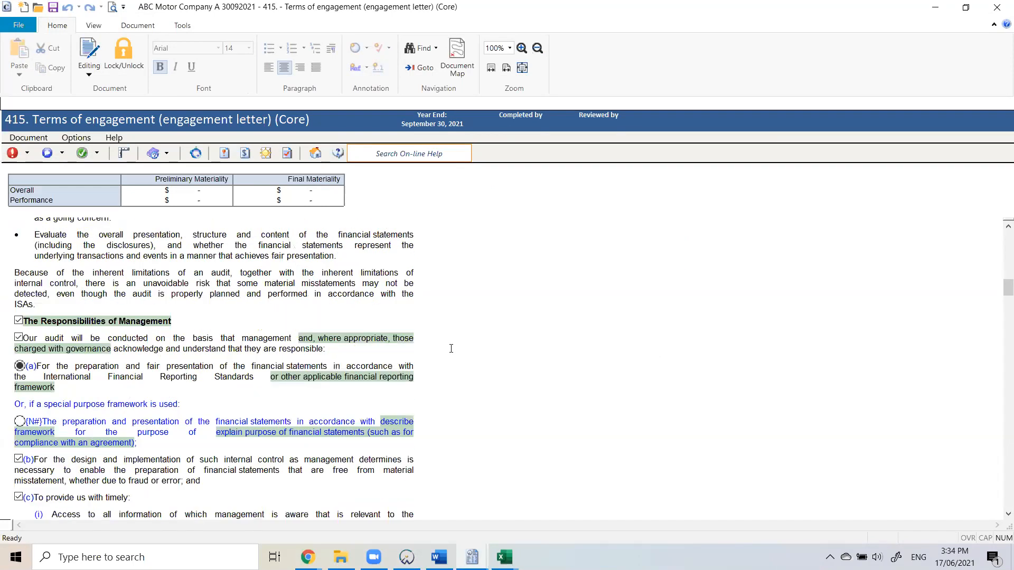
scroll(451, 350, "down", 2)
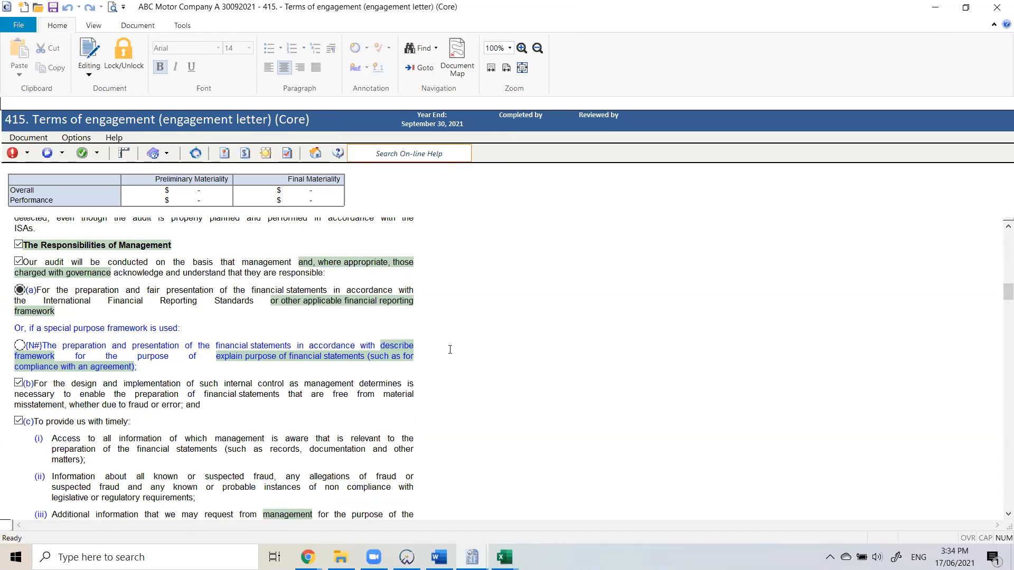
scroll(450, 349, "down", 7)
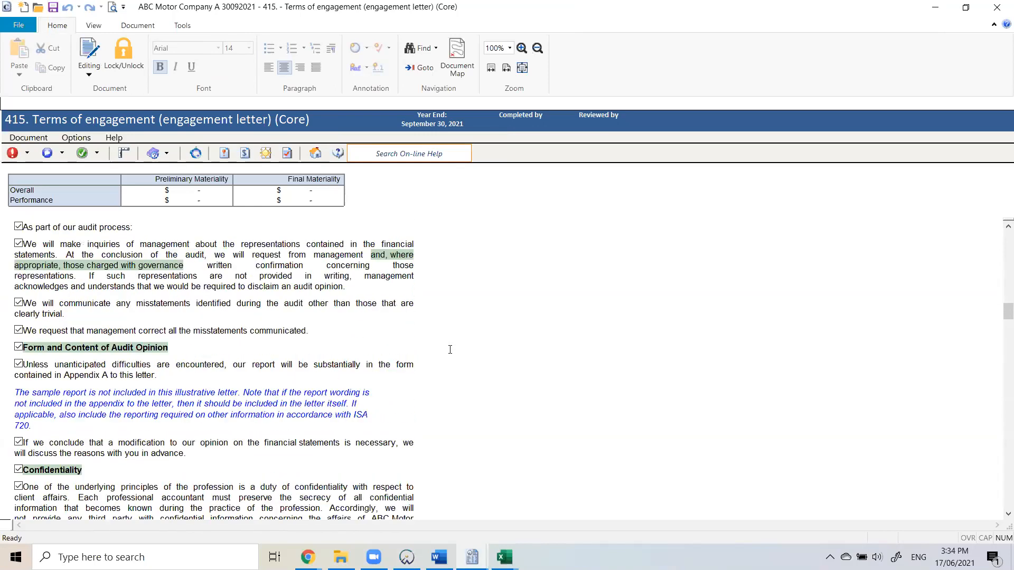
scroll(449, 353, "down", 6)
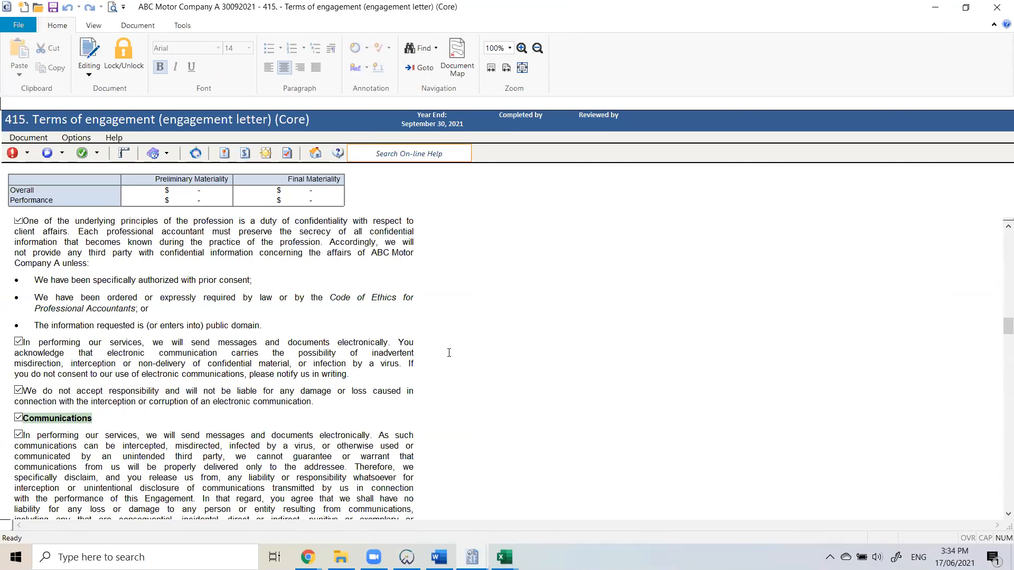
scroll(449, 353, "down", 3)
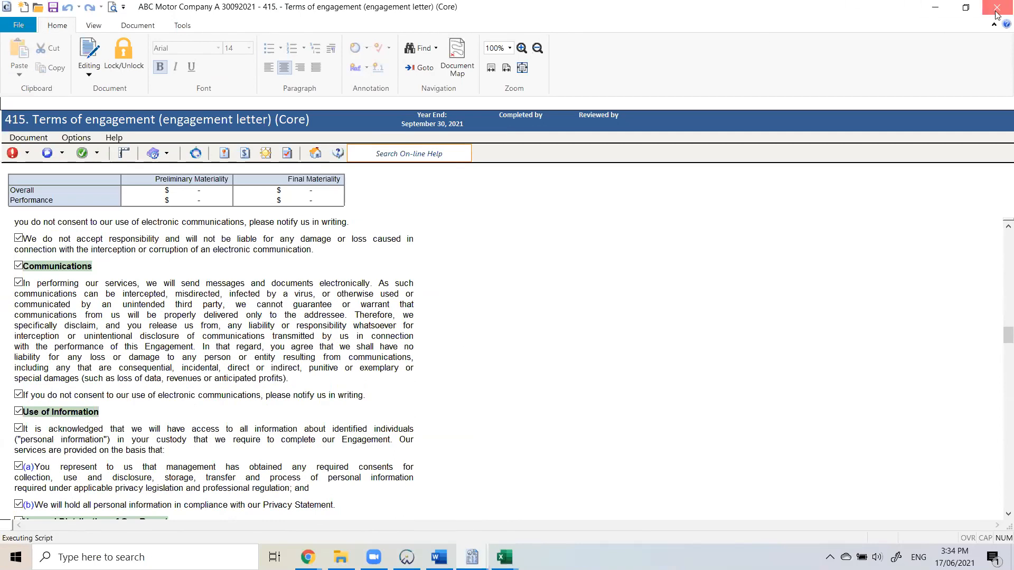
key("alt+F4")
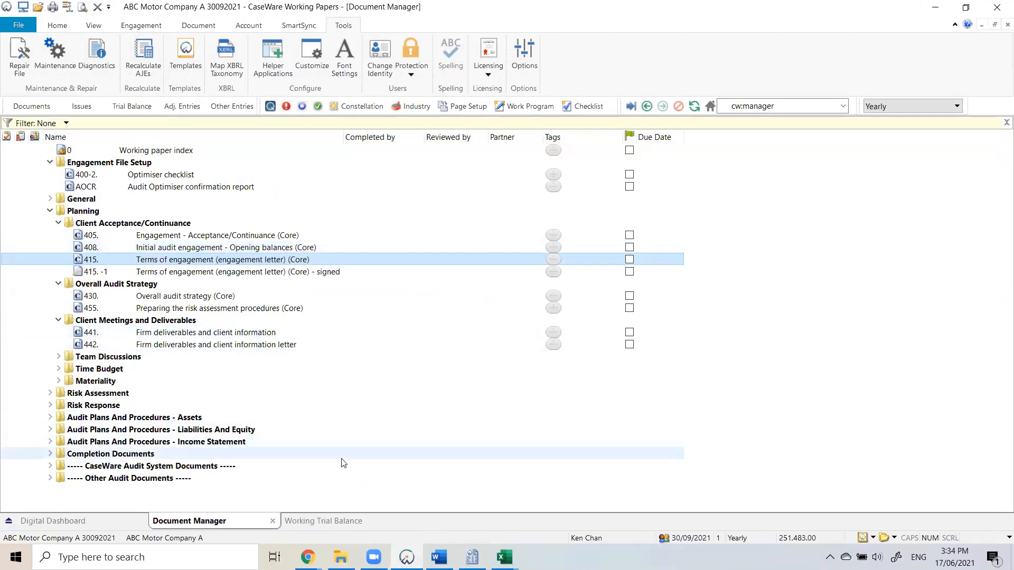
Try to open the signed engagement letter reference 415. -1, and switch to File Explorer.
left_click(304, 273)
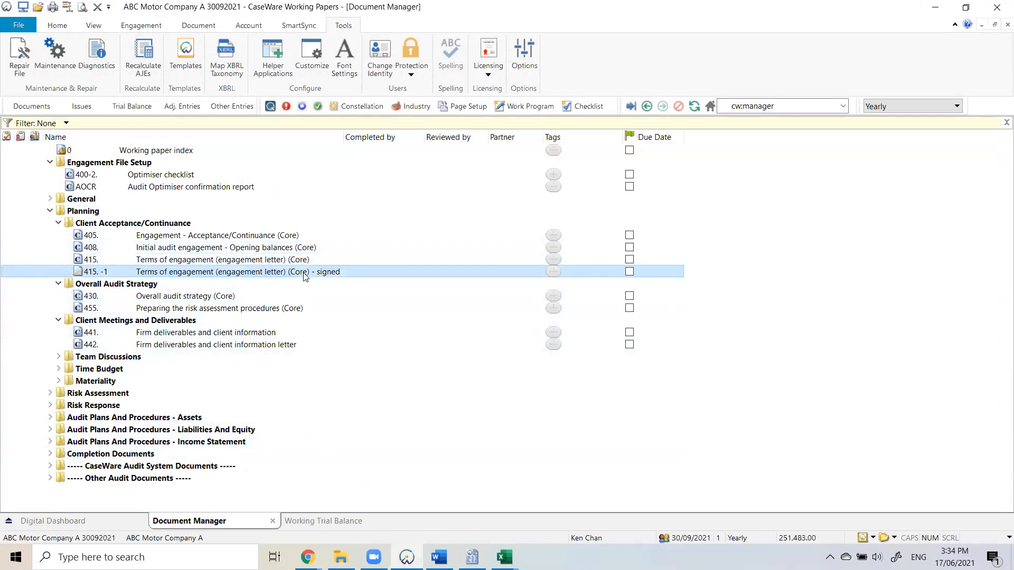
double_click(305, 272)
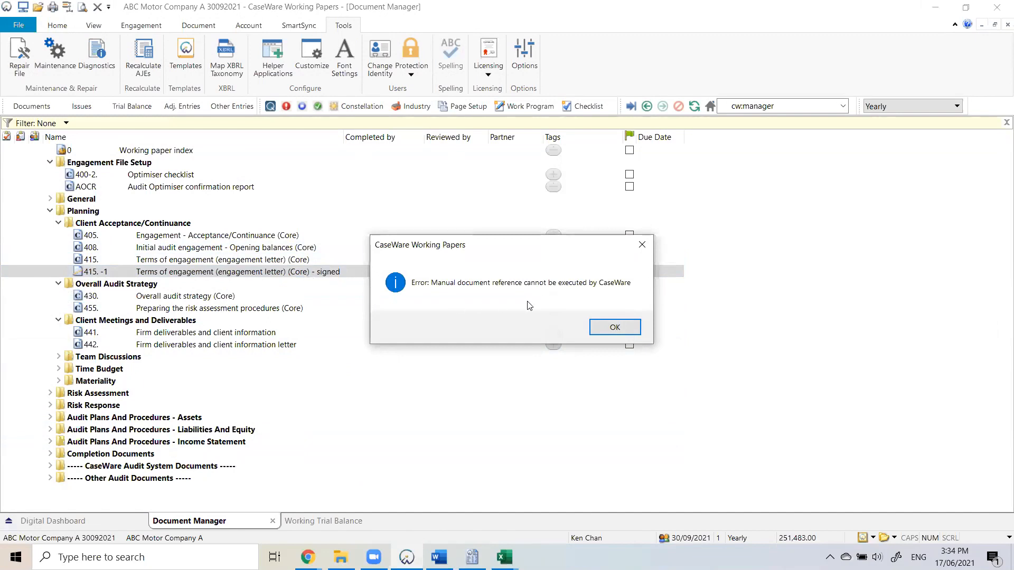
left_click(608, 327)
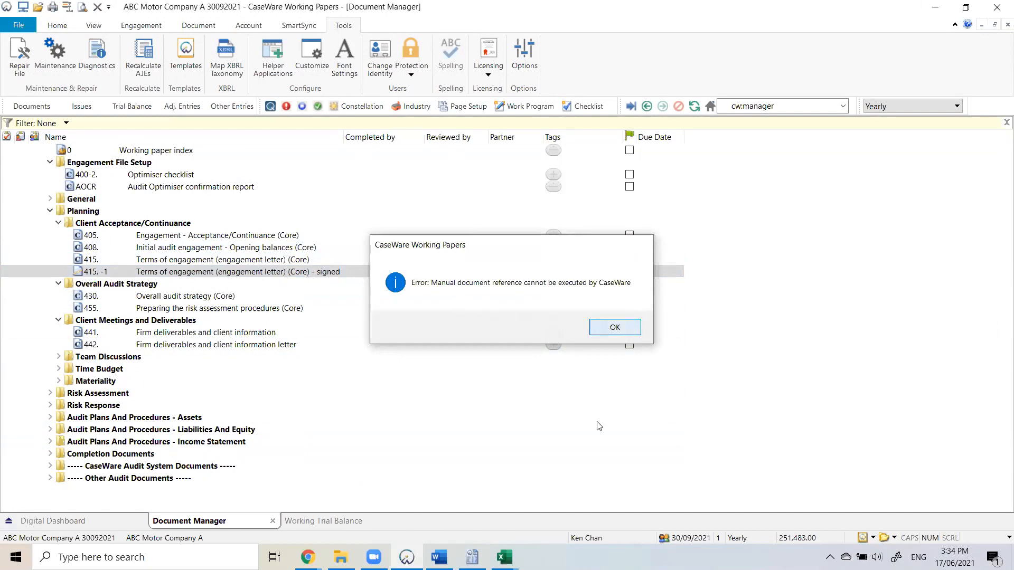
key("alt+Tab")
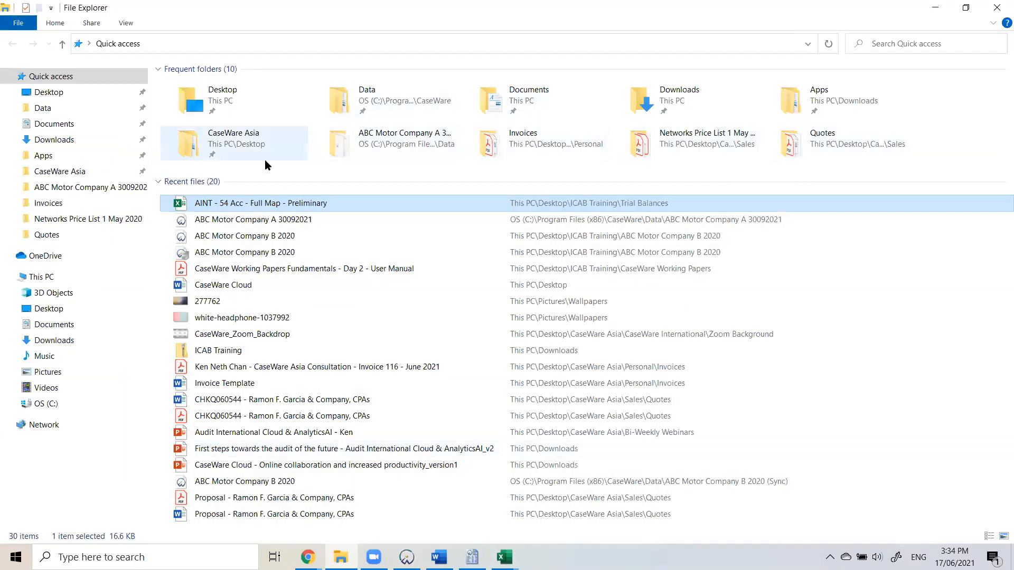
Replace the 415. -1 signed engagement letter placeholder with Engagement Letter Signed from the 02. External Documents Exercise folder in ICAB Training on the Desktop.
double_click(204, 111)
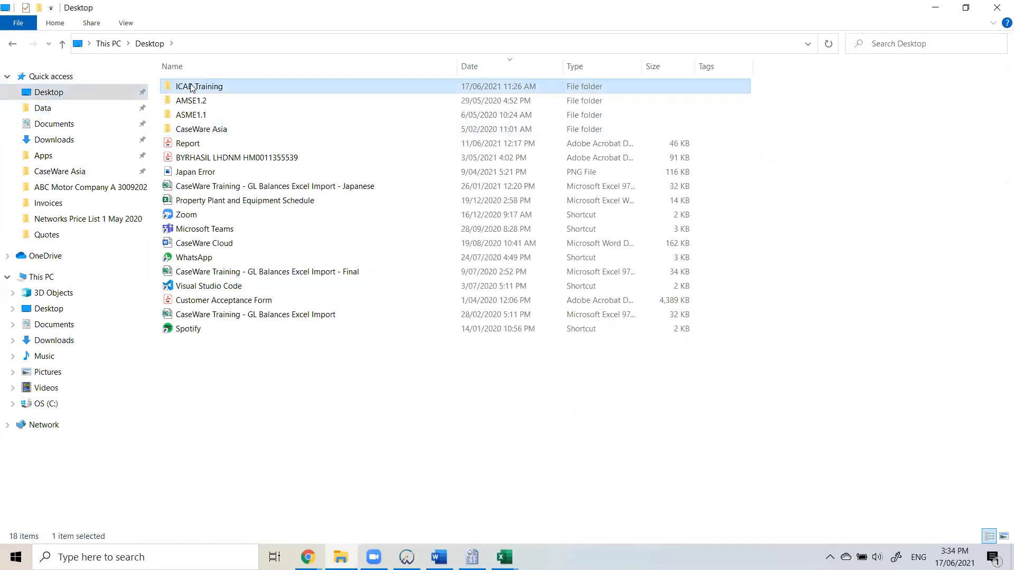
double_click(196, 83)
double_click(257, 113)
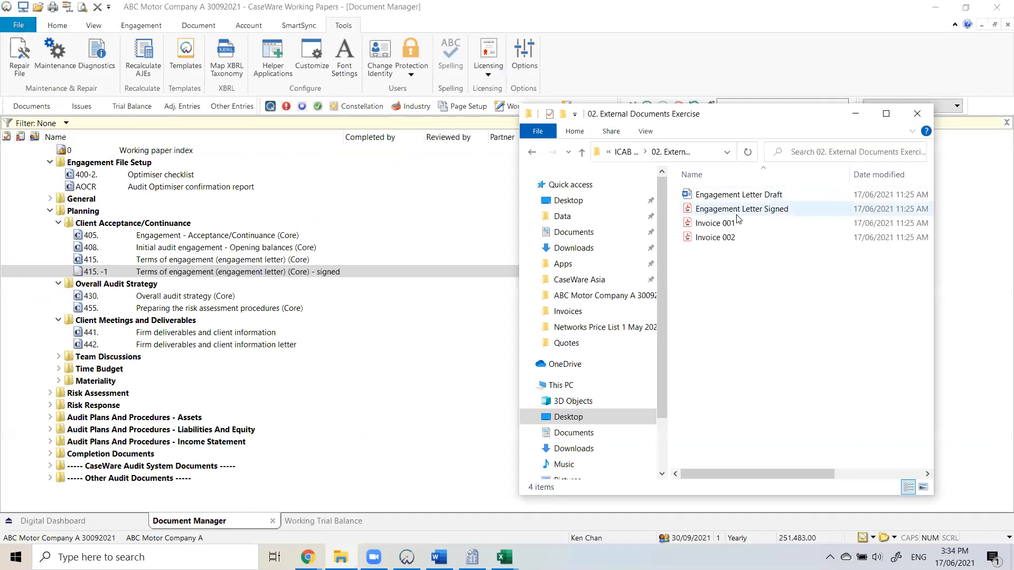
left_click(736, 215)
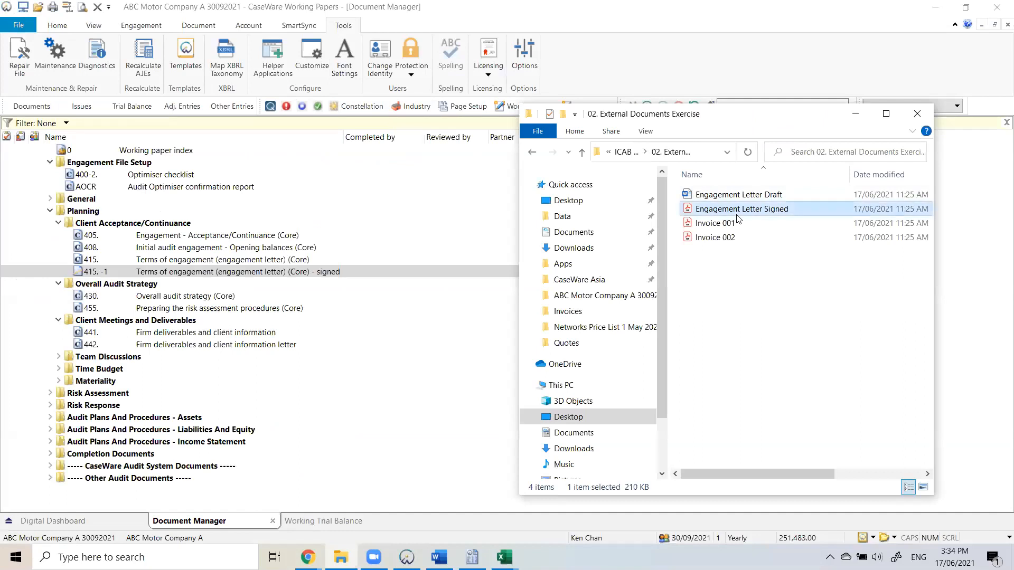
left_click_drag(749, 211, 218, 274)
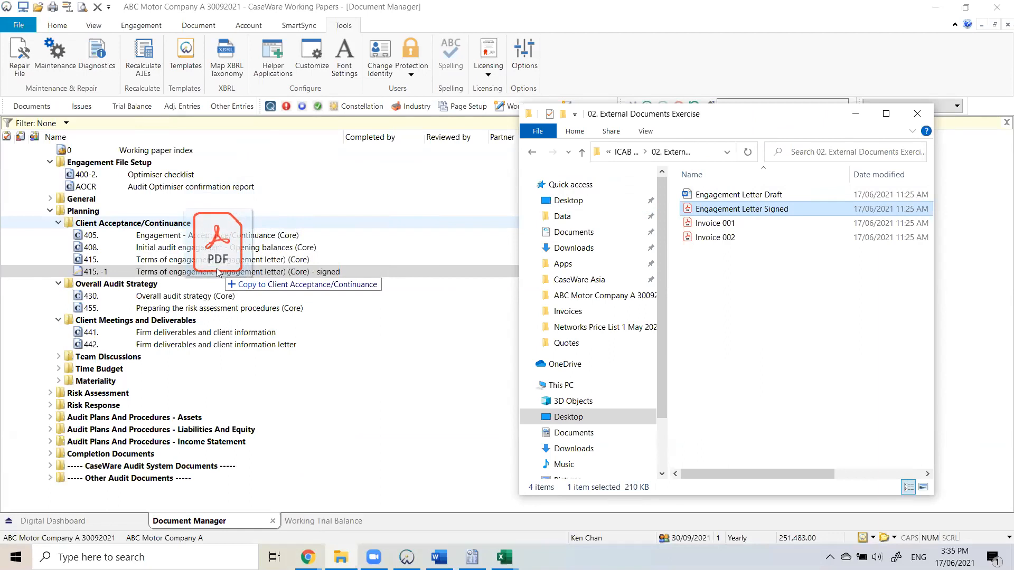
left_click_drag(218, 274, 219, 272)
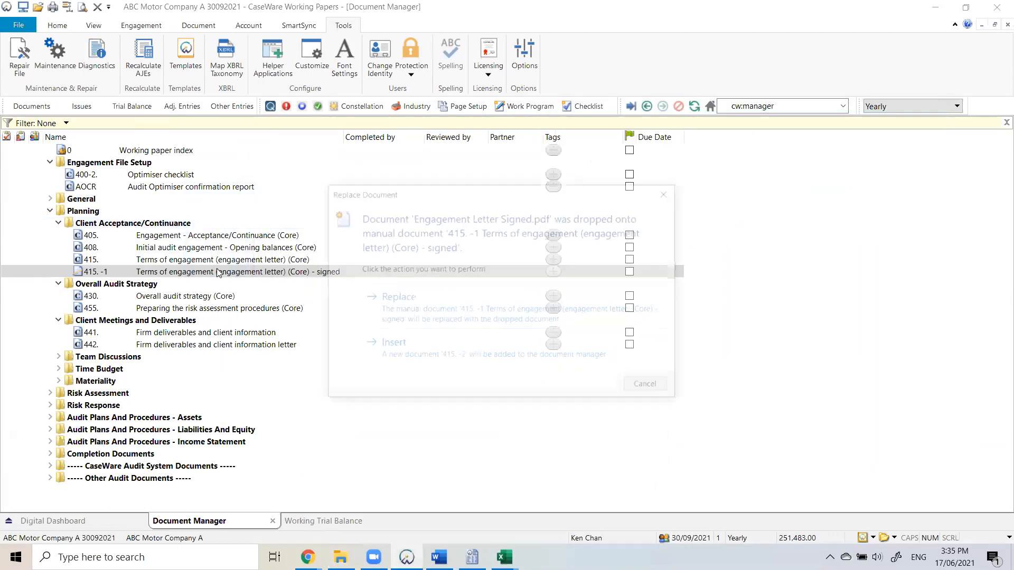
left_click(474, 302)
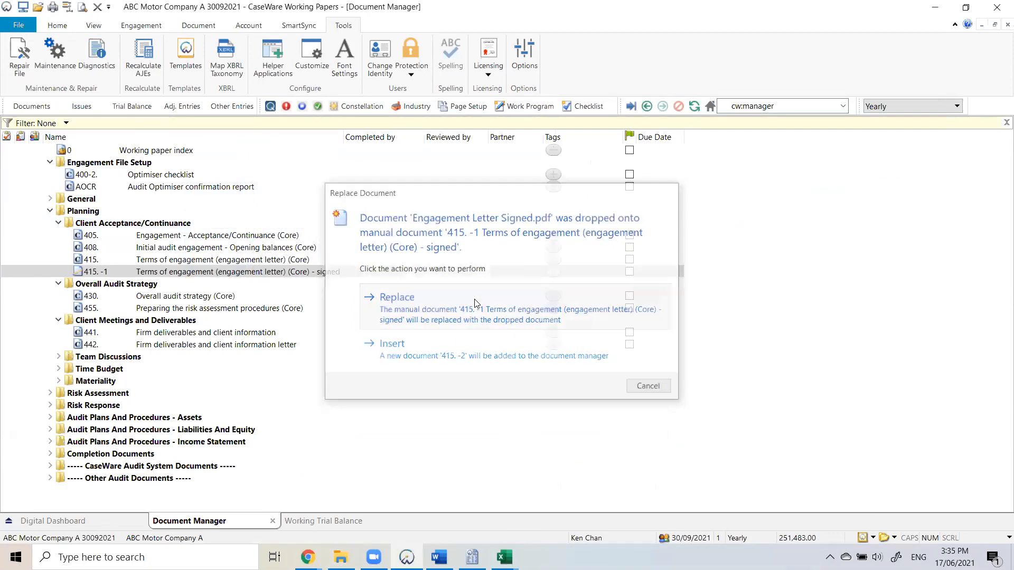
Open the signed engagement letter 415. -1, read it through to the signature block, and return to the document list.
double_click(116, 272)
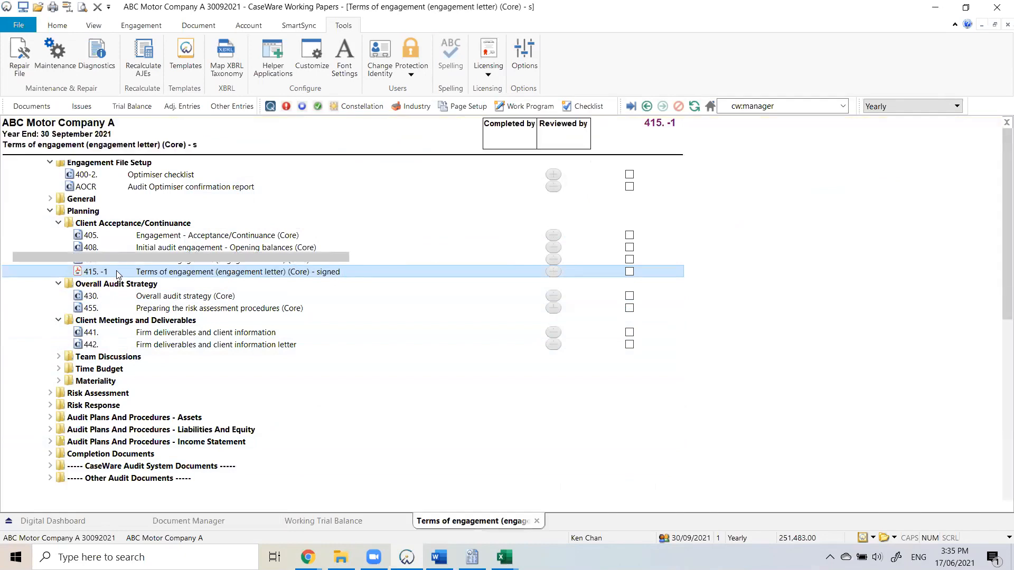
scroll(168, 279, "down", 4)
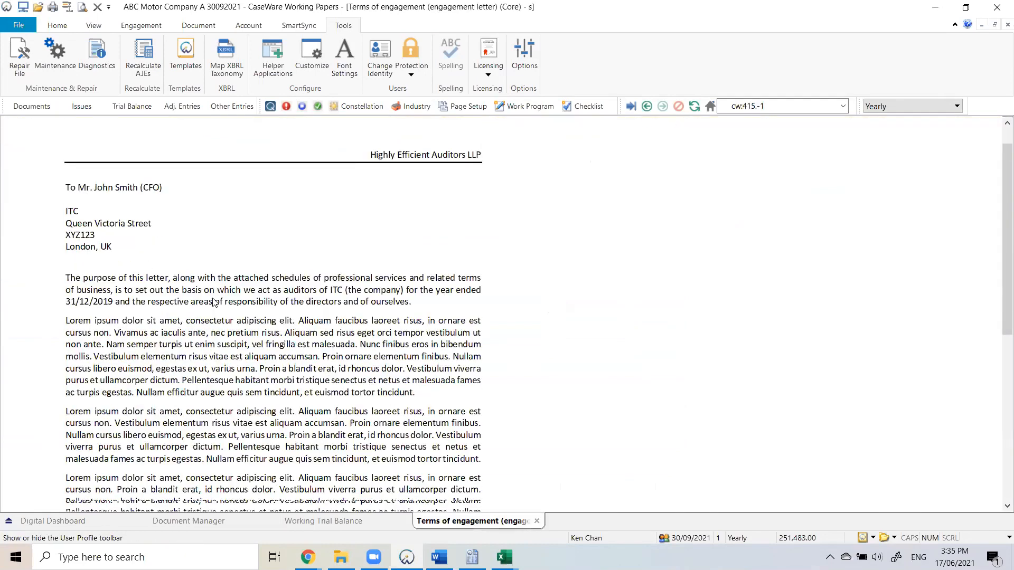
scroll(216, 302, "down", 2)
scroll(216, 302, "up", 6)
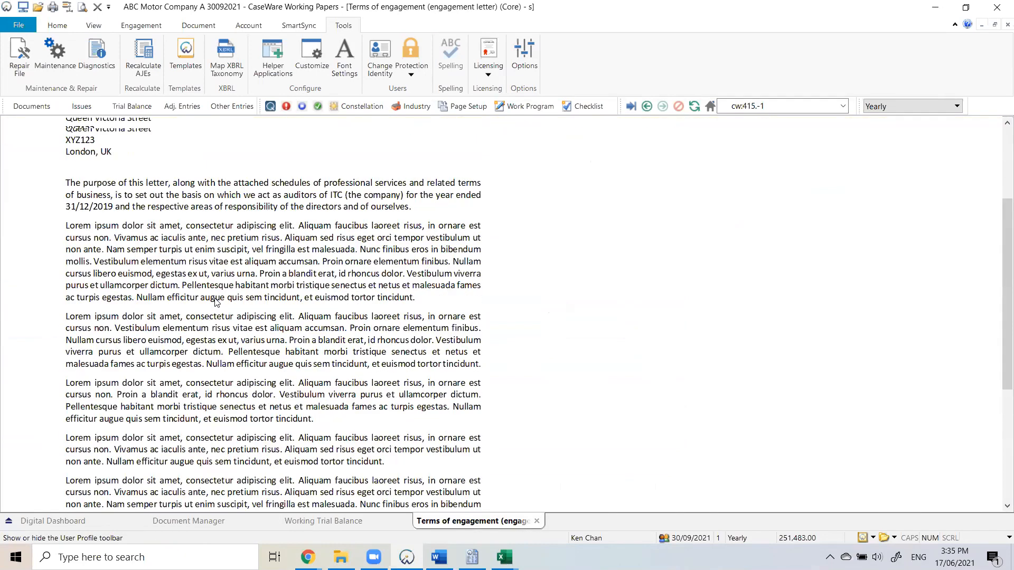
scroll(216, 302, "down", 9)
scroll(161, 369, "down", 1)
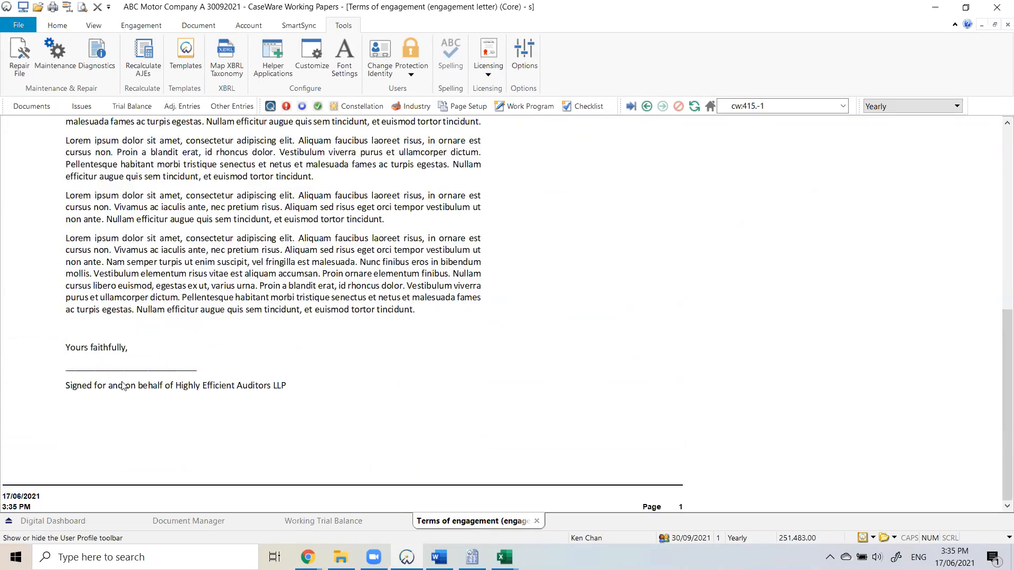
left_click(29, 106)
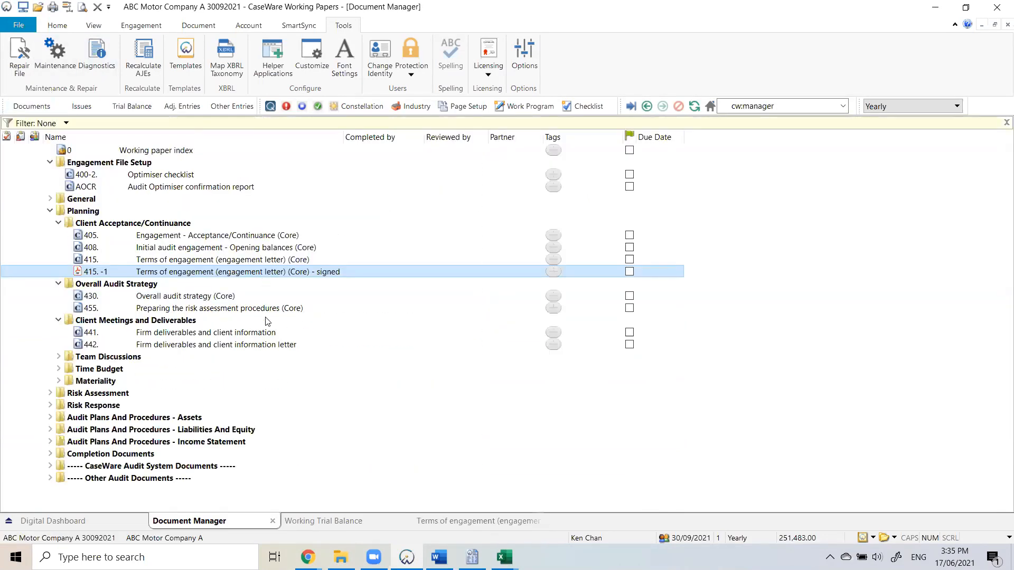
Delete document 415, Terms of engagement (engagement letter) (Core), from the Client Acceptance/Continuance folder.
left_click(317, 259)
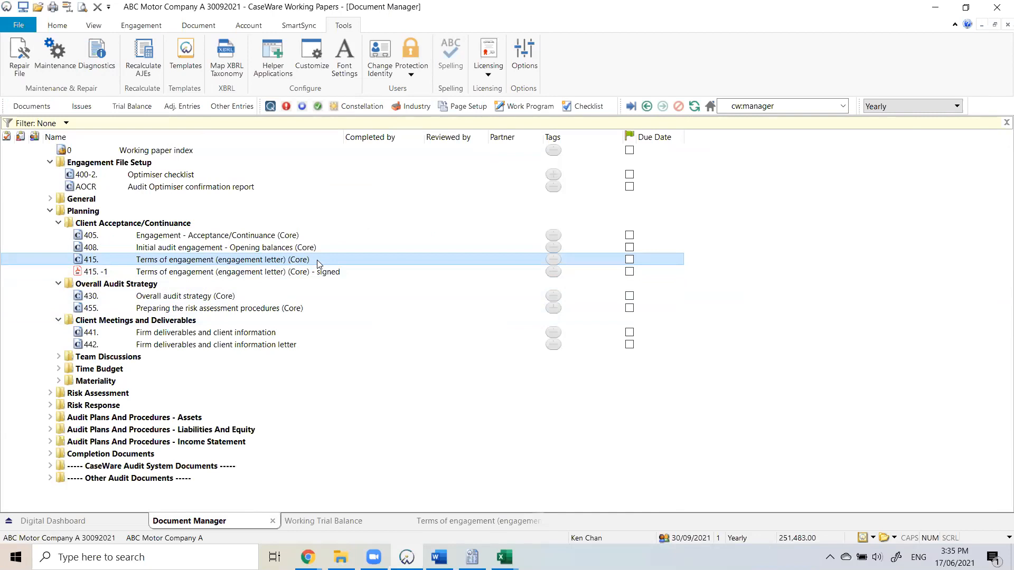
right_click(319, 263)
left_click(352, 263)
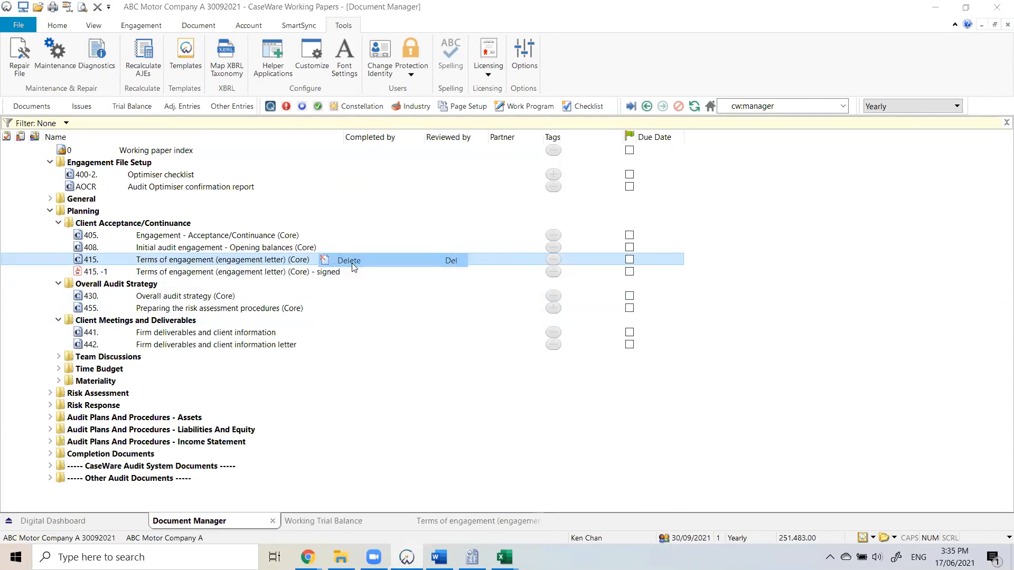
left_click(445, 313)
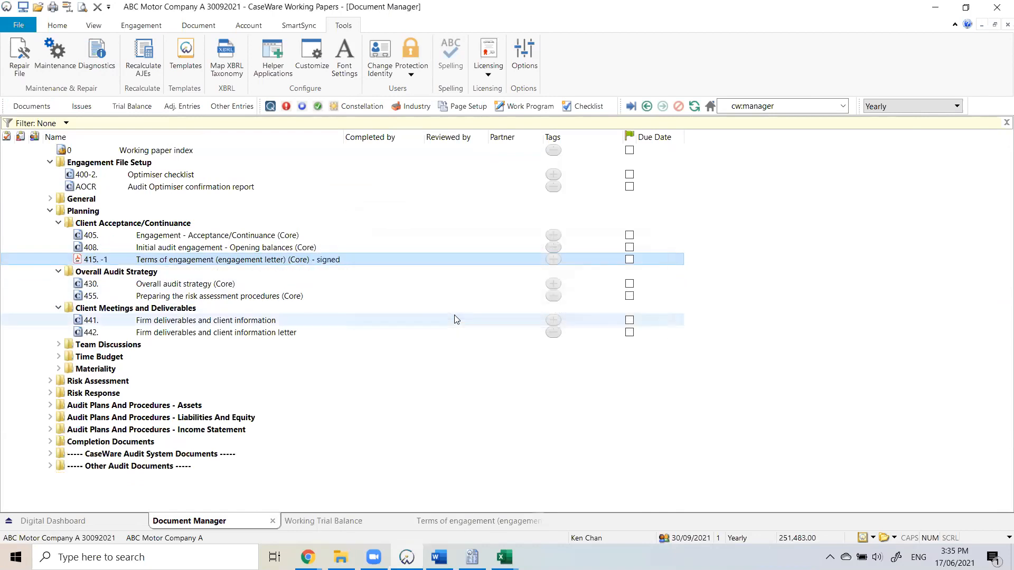
Add the Engagement Letter Draft file from File Explorer to the Client Acceptance/Continuance folder, directly after document 408.
left_click(341, 557)
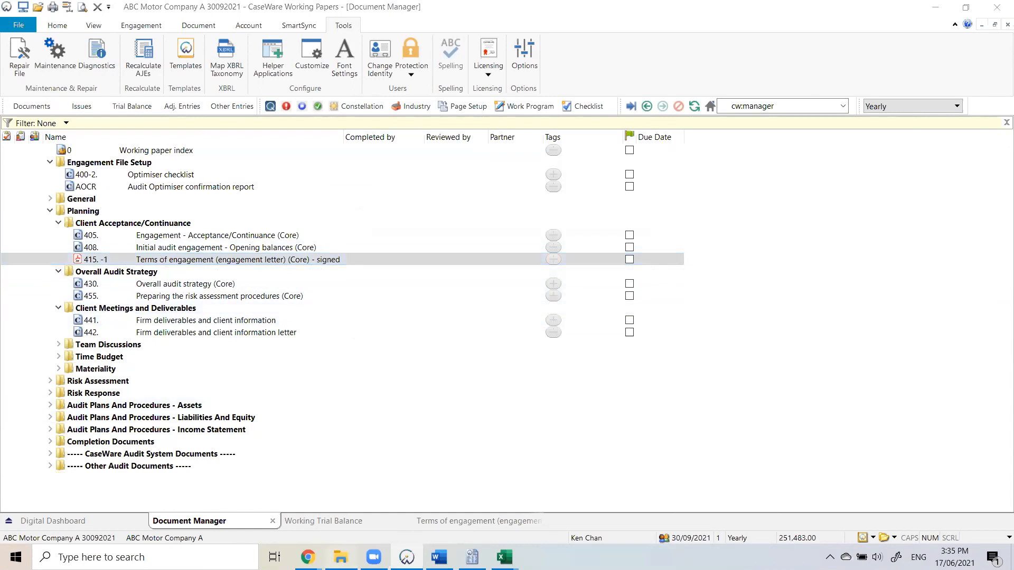
left_click(767, 195)
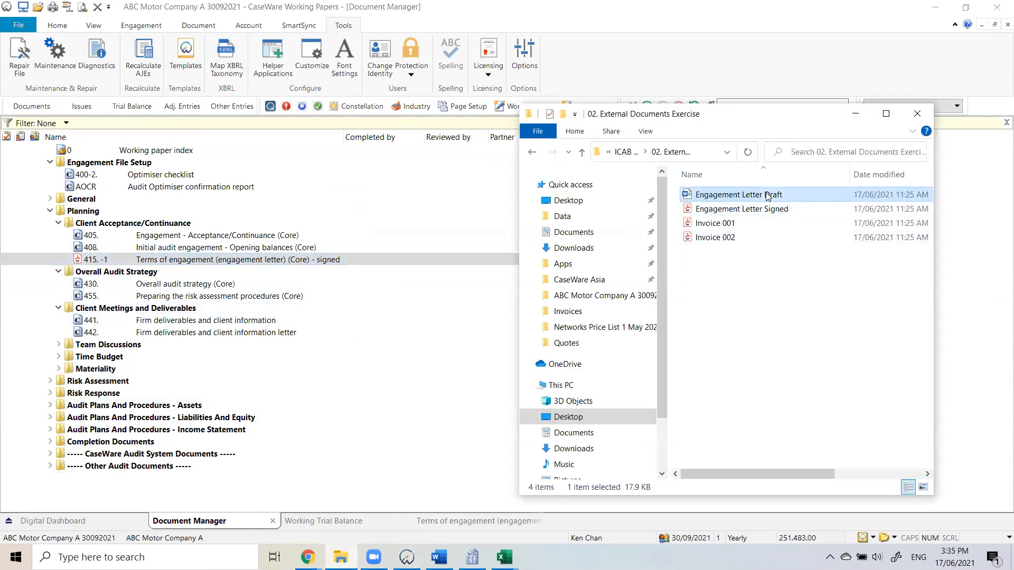
left_click_drag(767, 195, 292, 254)
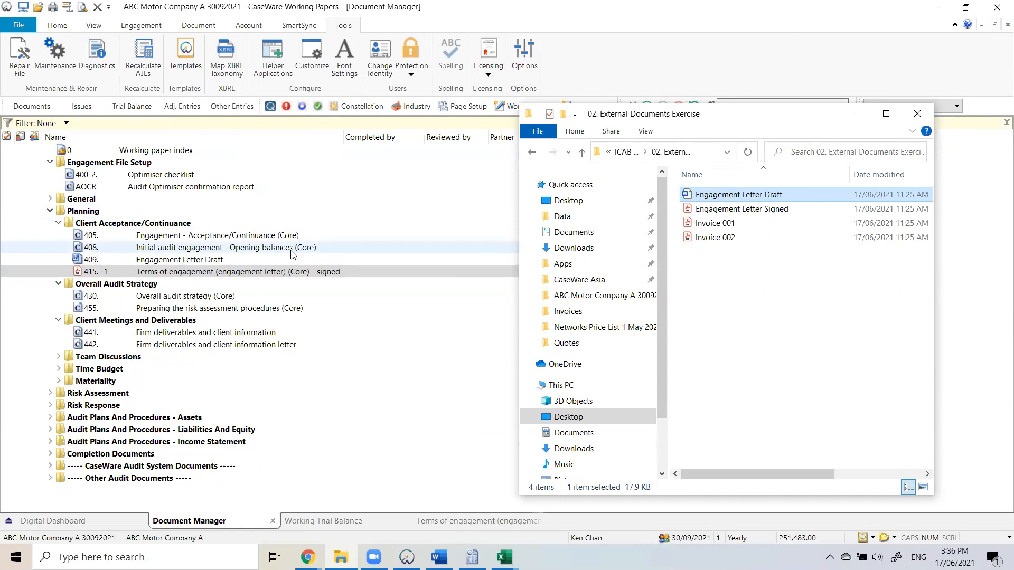
left_click(246, 263)
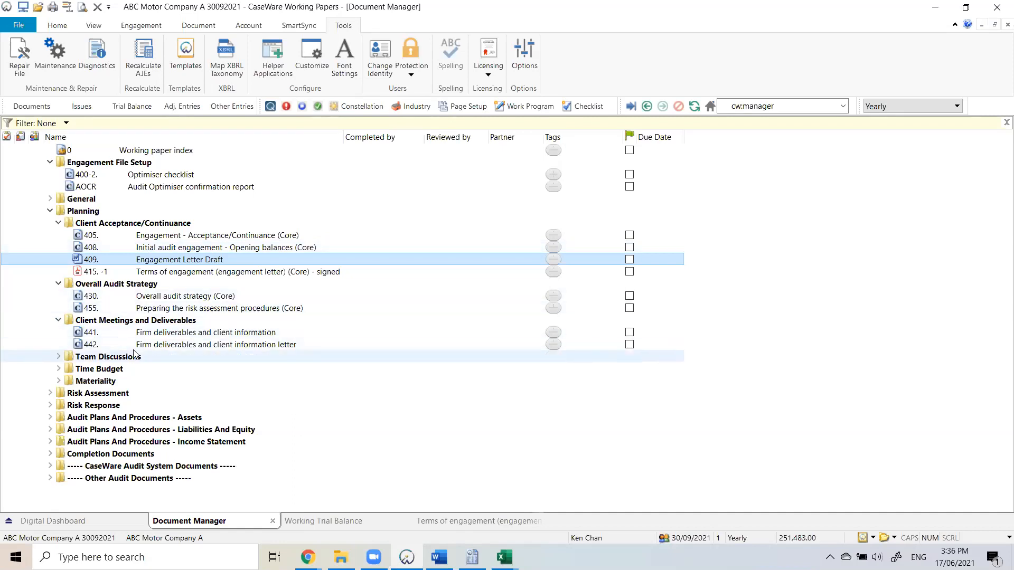
Expand the Materiality folder and open document 420, Materiality (Core), in a maximized window.
double_click(111, 380)
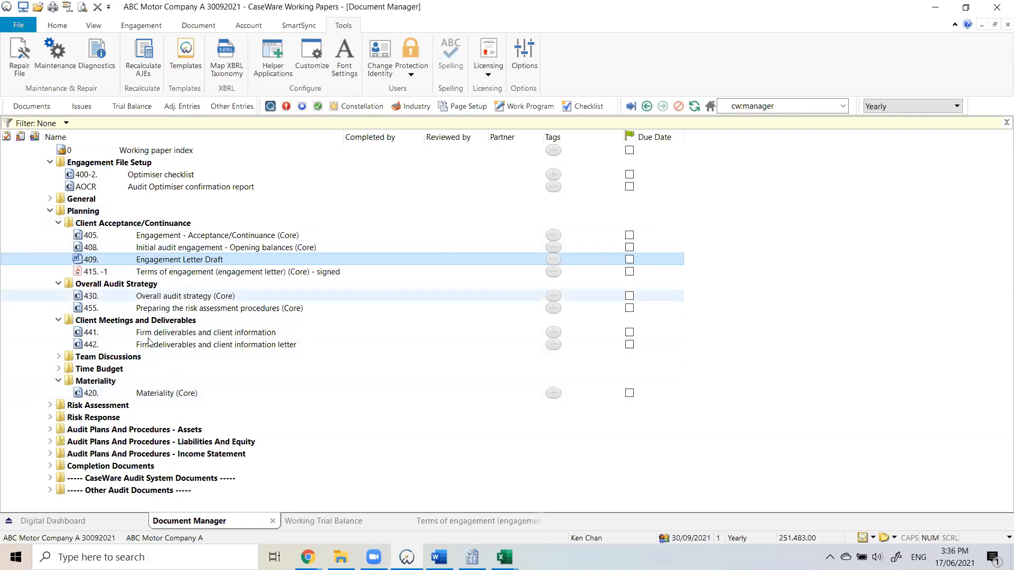
double_click(131, 395)
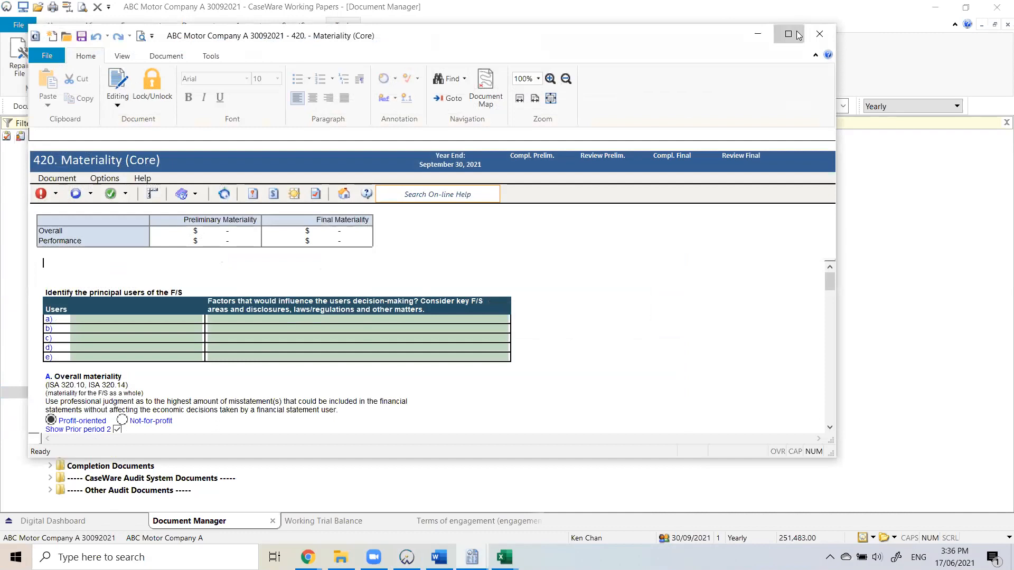
left_click(798, 35)
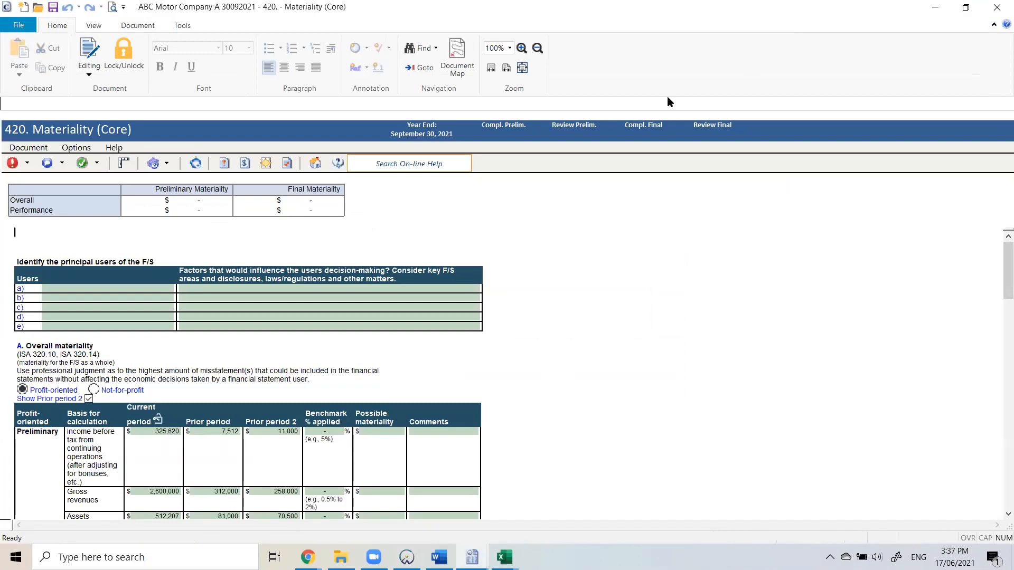
Turn on Display Document Guidance in the materiality document and highlight the line listing the relevant ISAs.
left_click(236, 224)
left_click(71, 148)
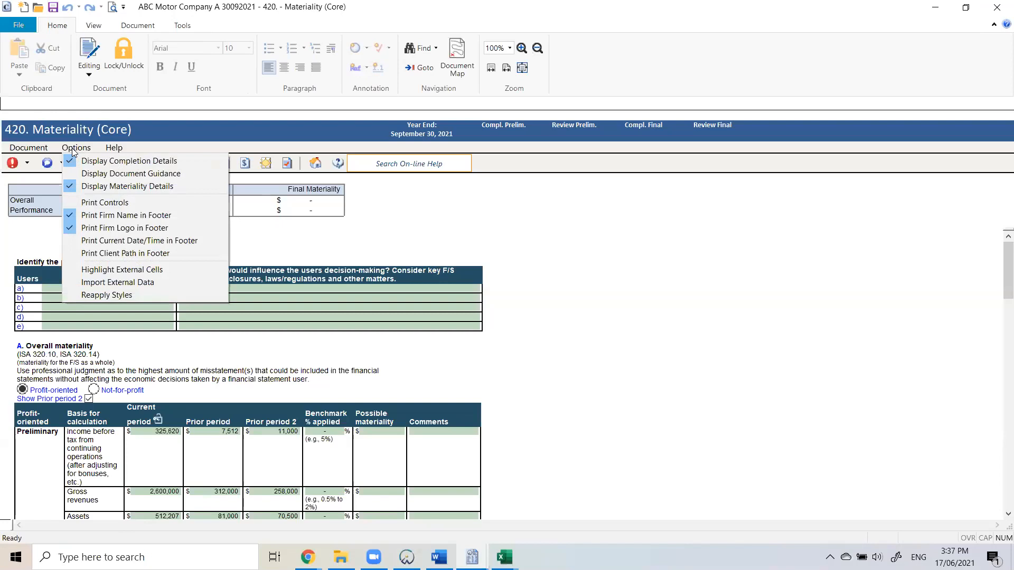
left_click(99, 174)
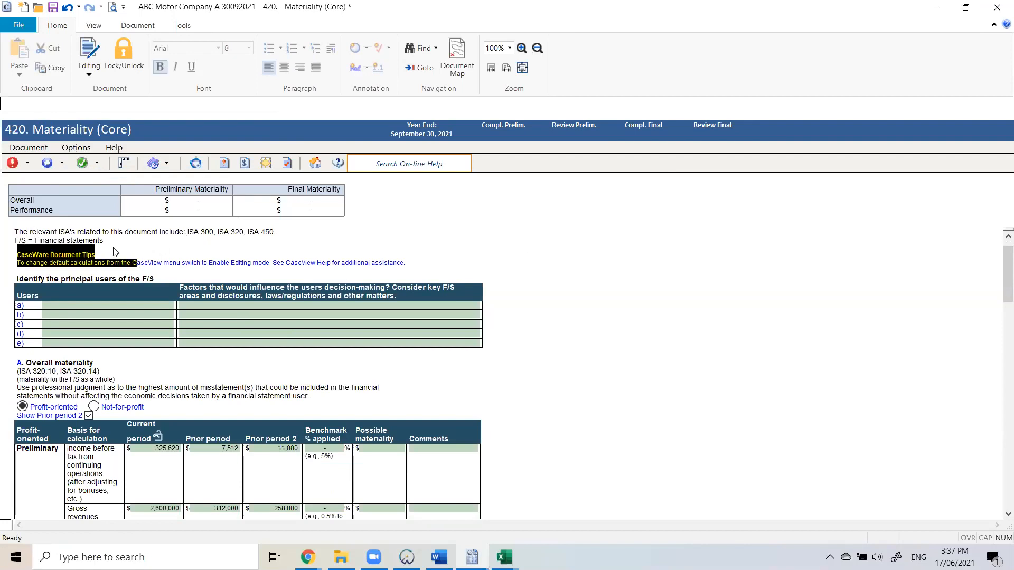
left_click_drag(17, 232, 276, 234)
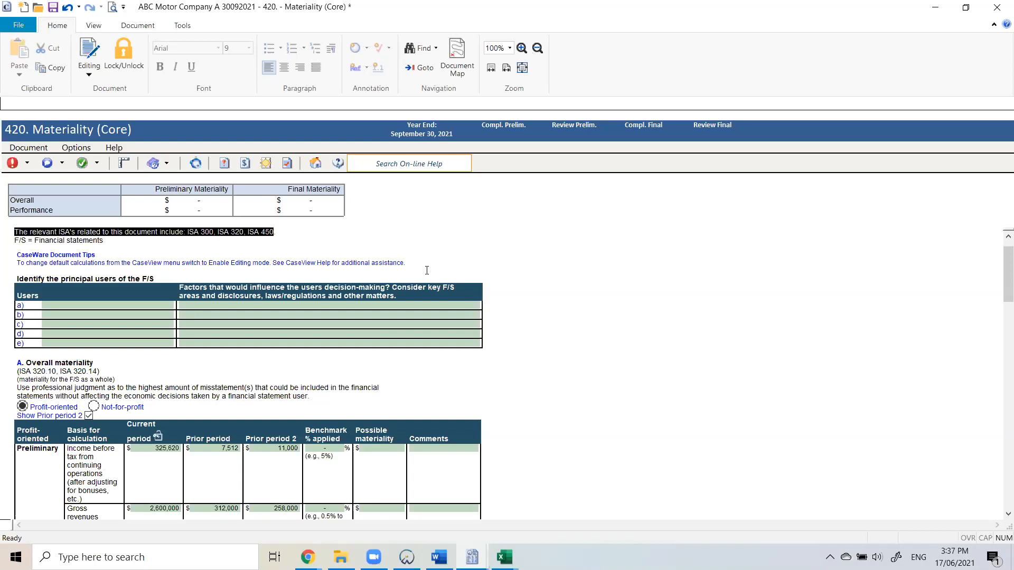
Enter Shareholder as principal user a) of the financial statements, and enlarge the document view to 125%.
left_click(106, 306)
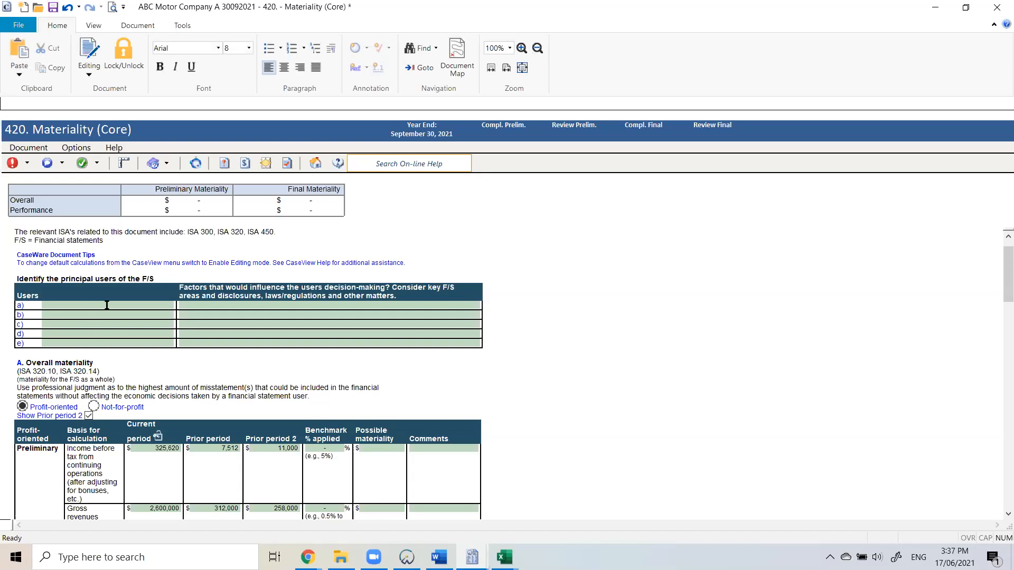
type("Shareholder")
left_click(208, 306)
left_click(522, 47)
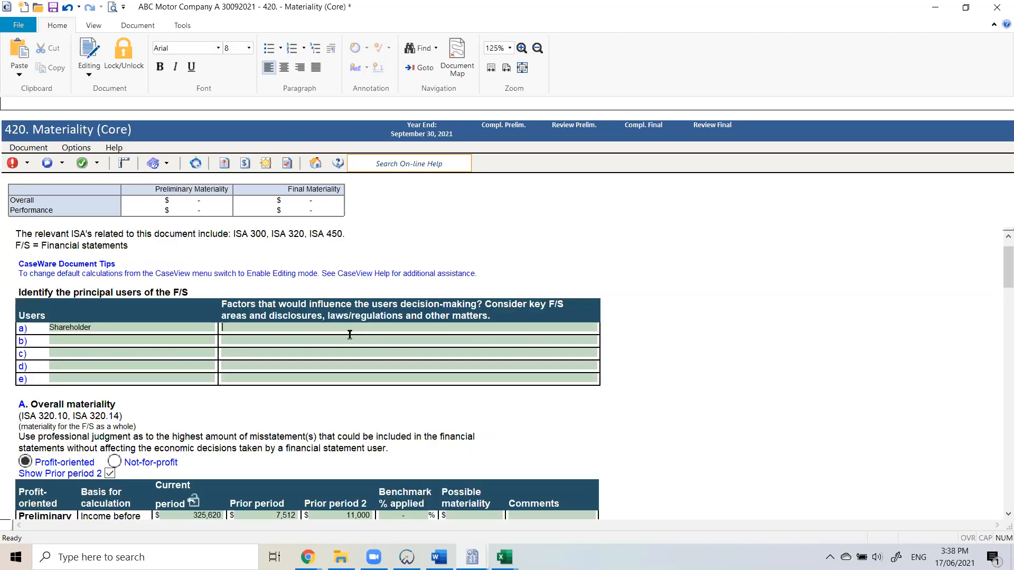
Insert two new items into the principal users table at row c).
left_click(131, 339)
right_click(269, 353)
left_click(283, 361)
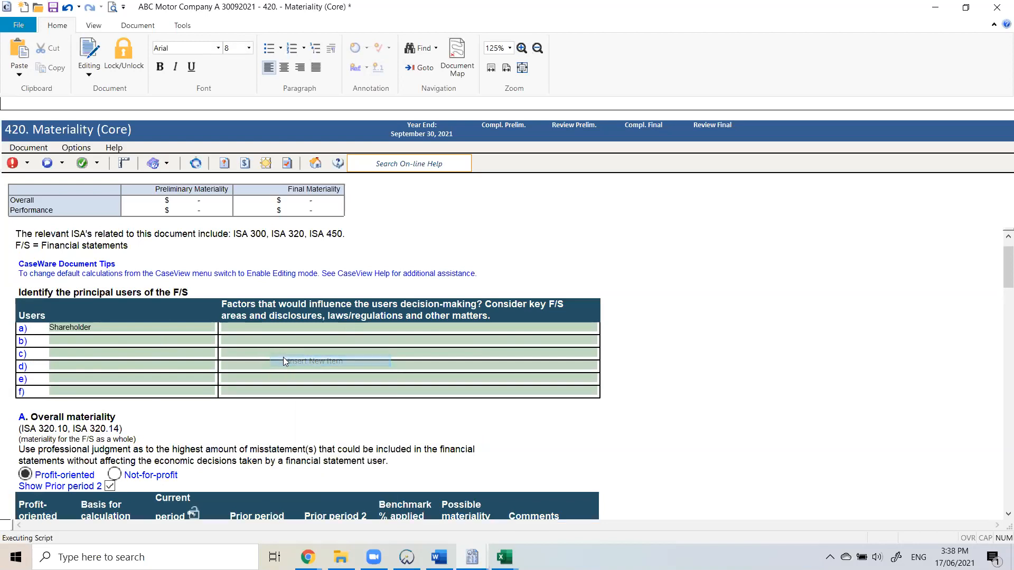
right_click(283, 358)
left_click(303, 361)
Delete the blank item at row c) of the principal users table.
right_click(281, 352)
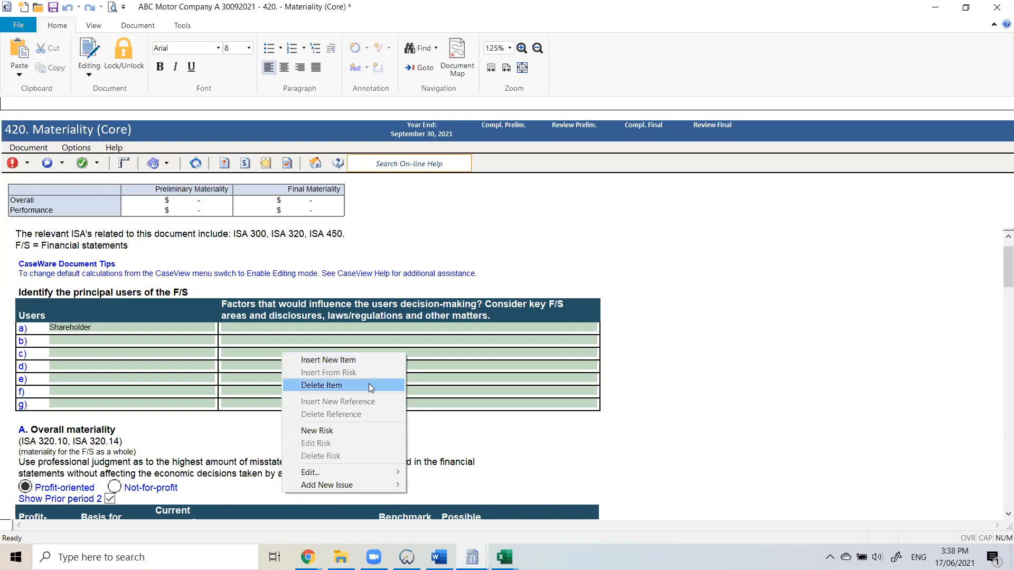
left_click(368, 384)
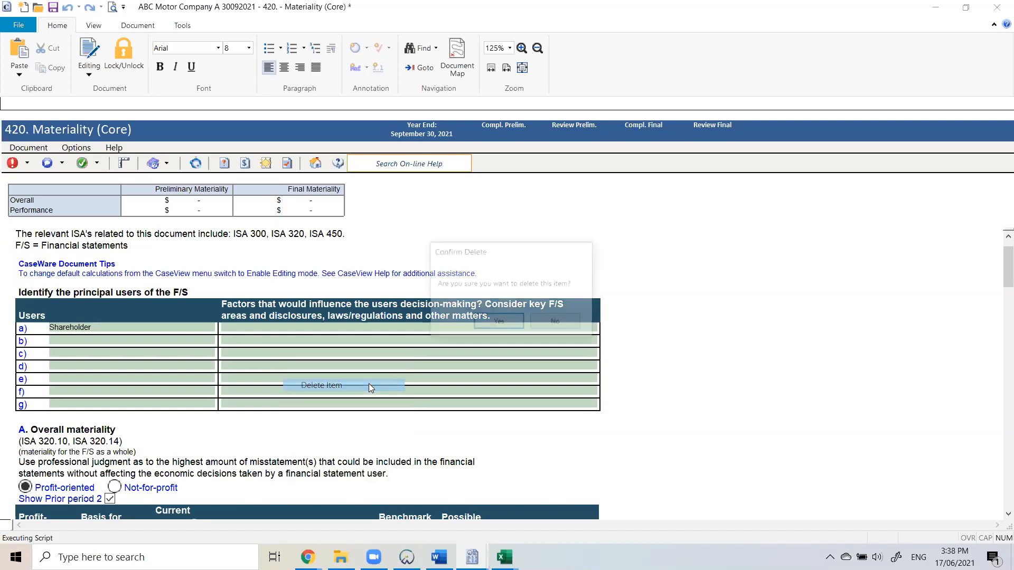
left_click(513, 322)
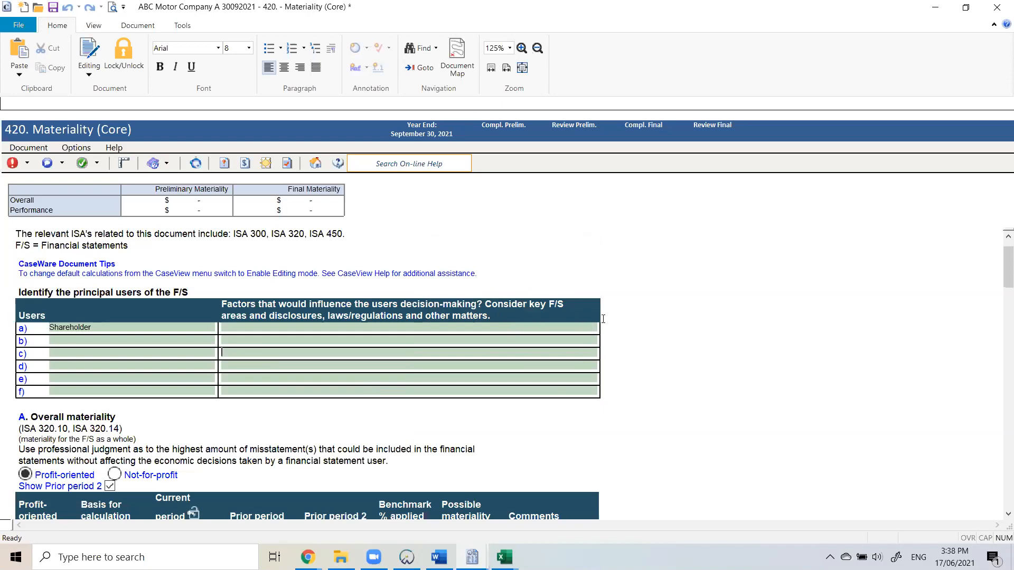
Return the view to 100% and set the Overall materiality section's entity type to Not-for-profit.
scroll(645, 298, "down", 5)
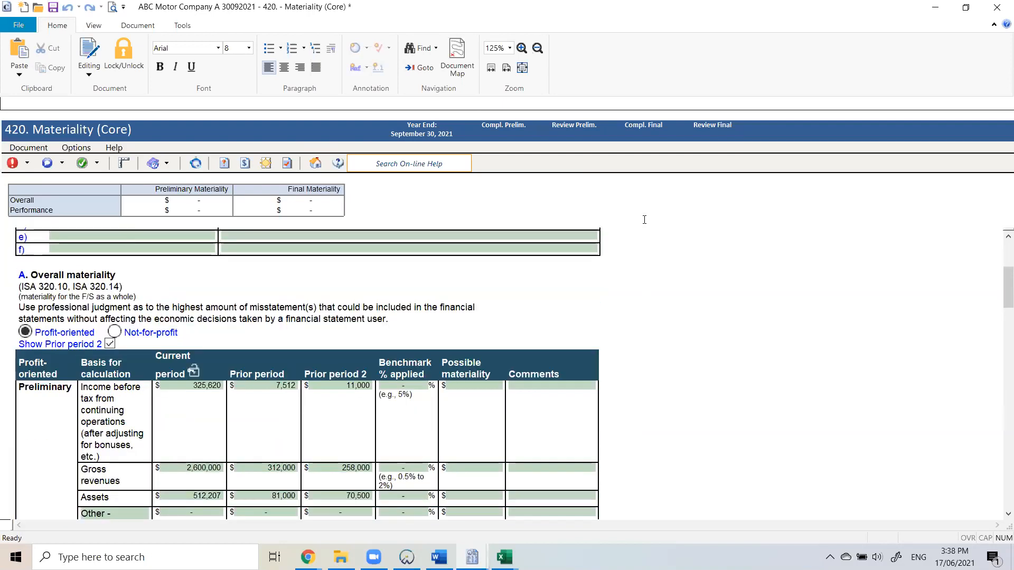
left_click(539, 50)
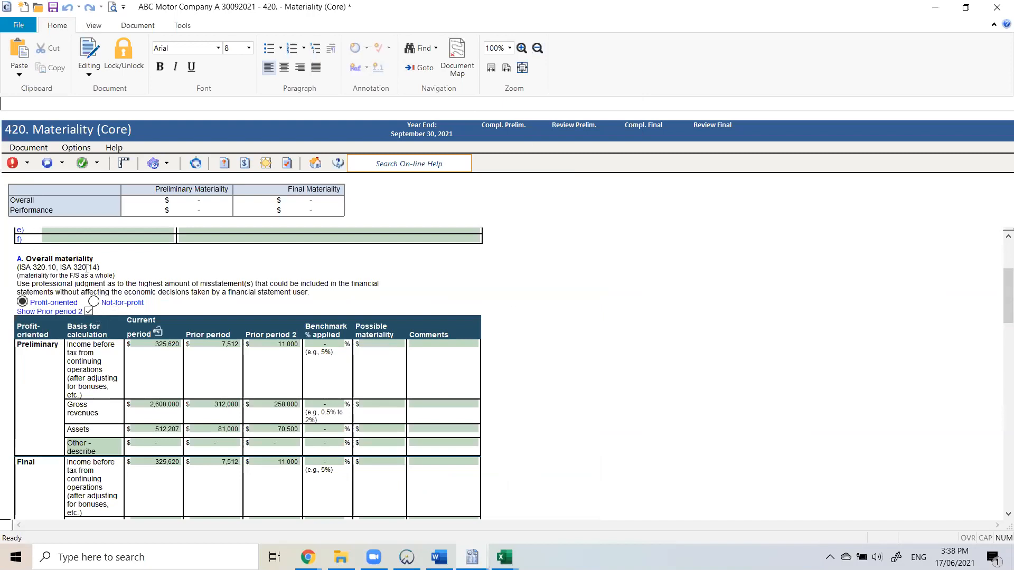
scroll(182, 277, "down", 1)
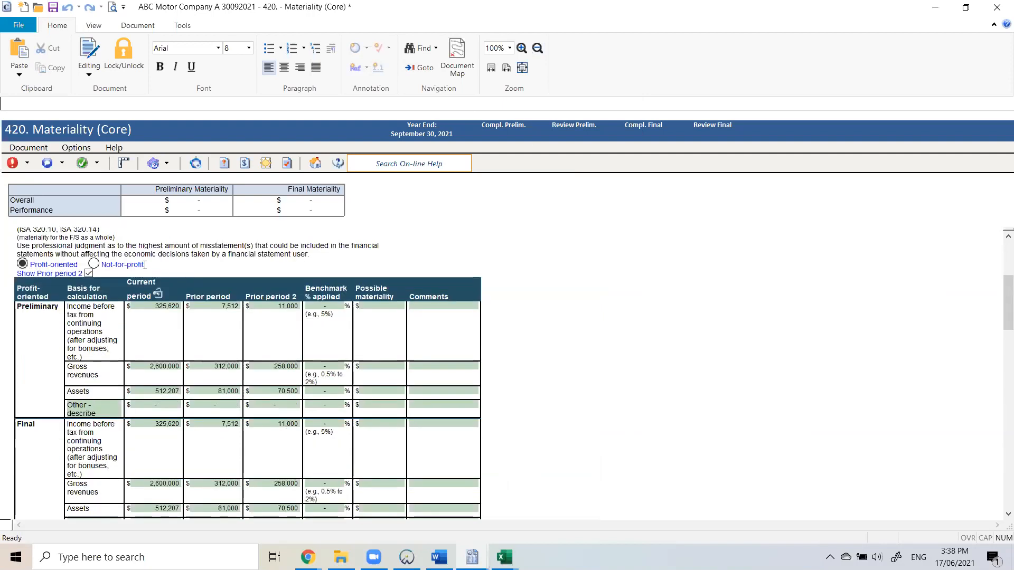
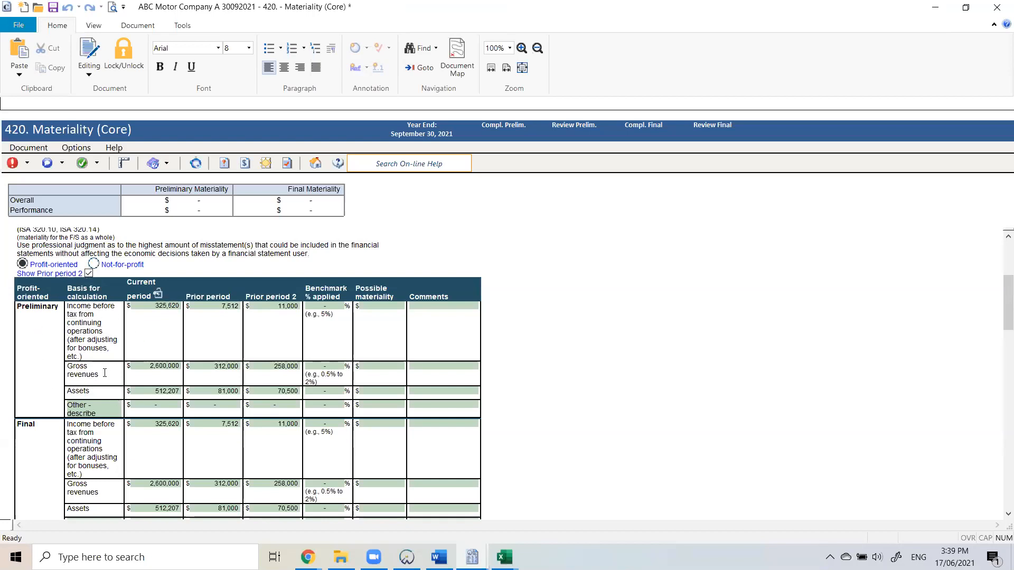
left_click(94, 265)
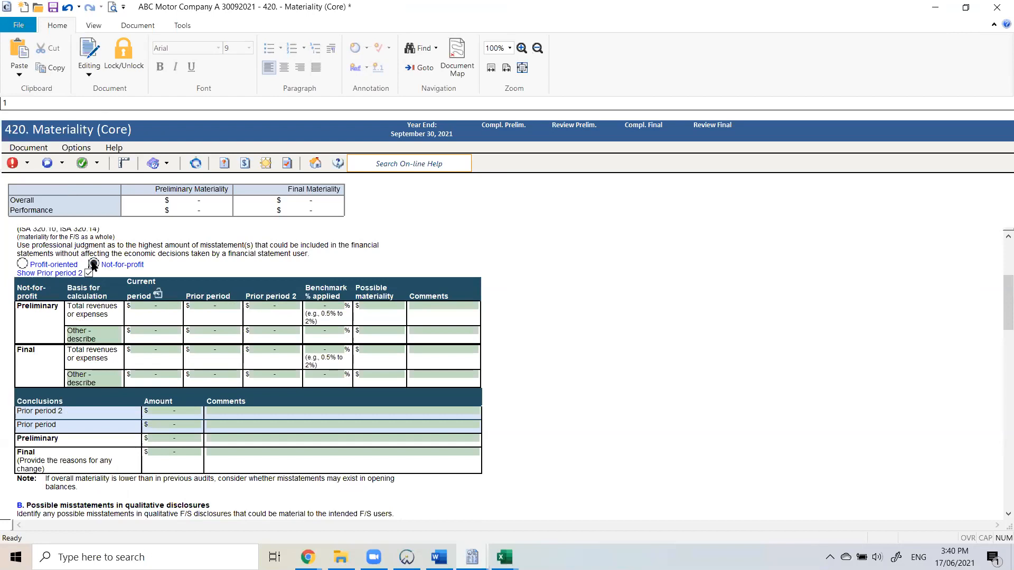
Set the entity type to Profit-oriented and rename the Preliminary section's "Other - describe" basis as Total profit.
left_click(24, 266)
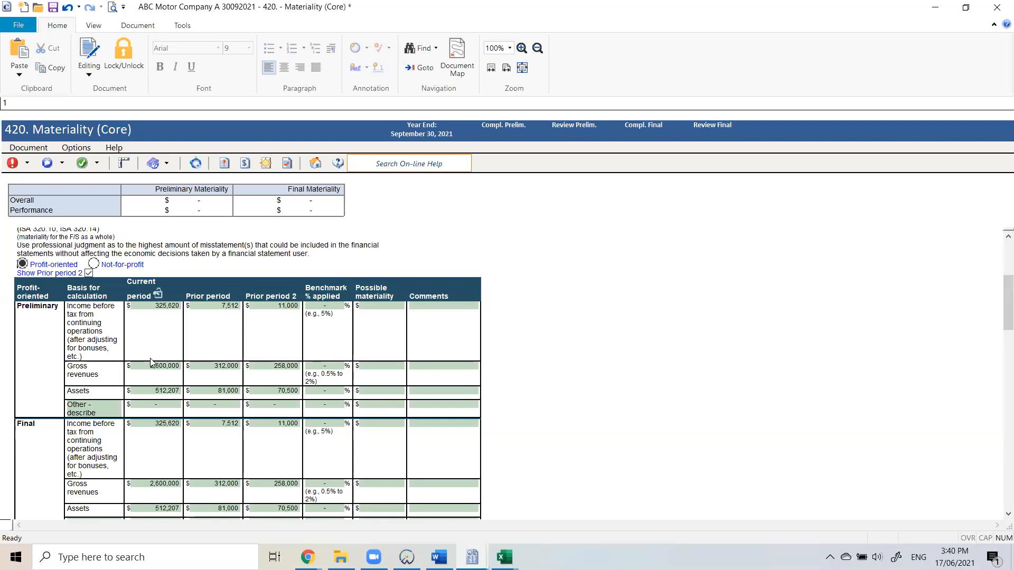
scroll(153, 364, "down", 1)
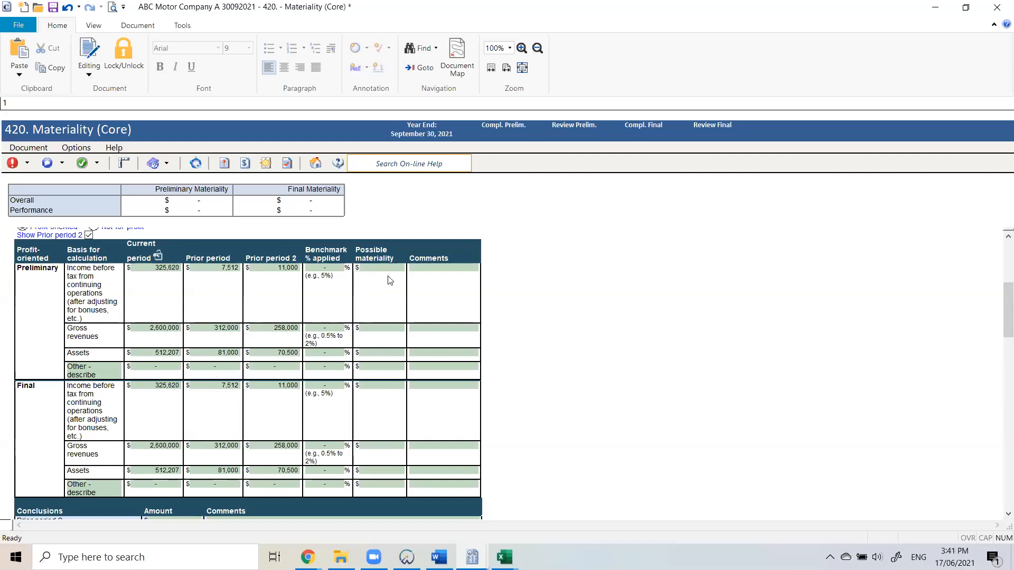
left_click(104, 371)
left_click(106, 375)
left_click_drag(103, 380, 55, 369)
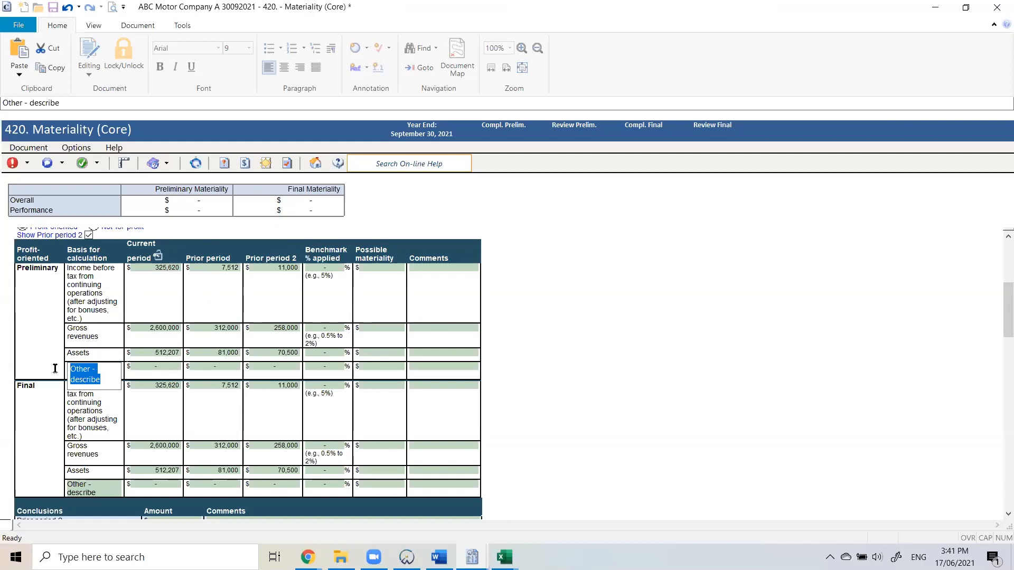
type("Total ")
type("prod")
key("BackSpace")
type("fit")
key("Tab")
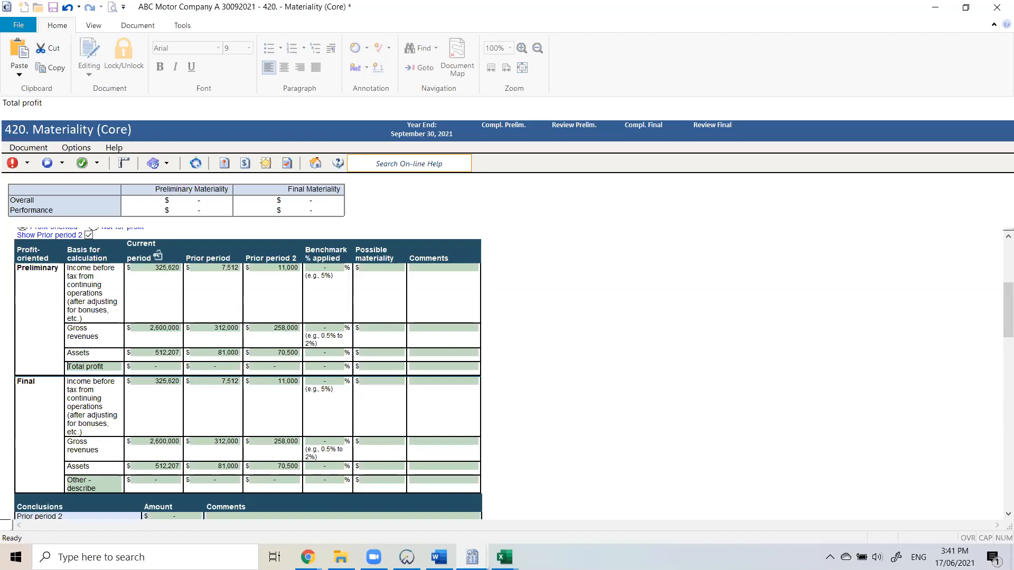
Insert two new items below the Total profit row in the Preliminary section.
right_click(162, 369)
left_click(196, 375)
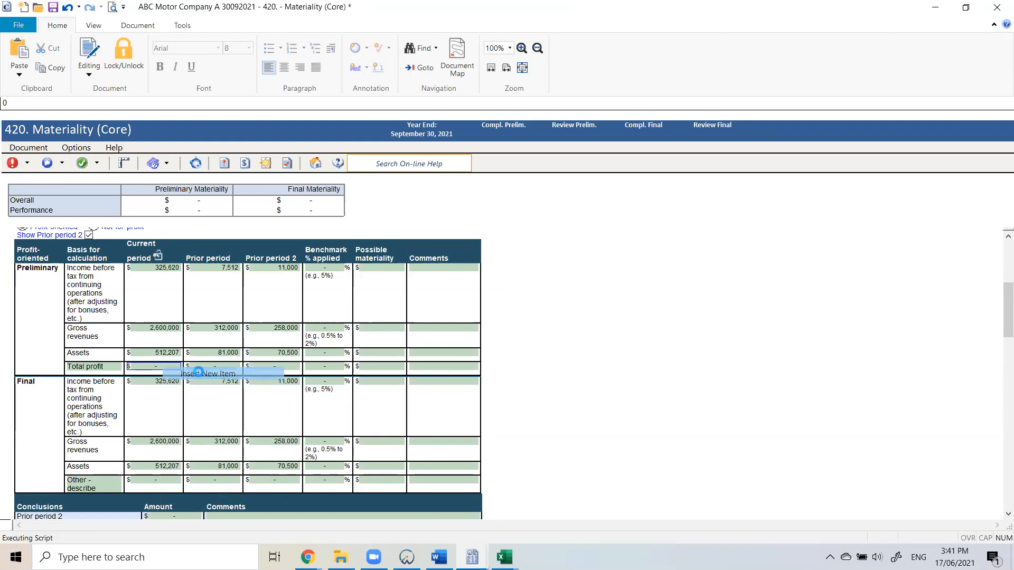
right_click(174, 381)
left_click(228, 389)
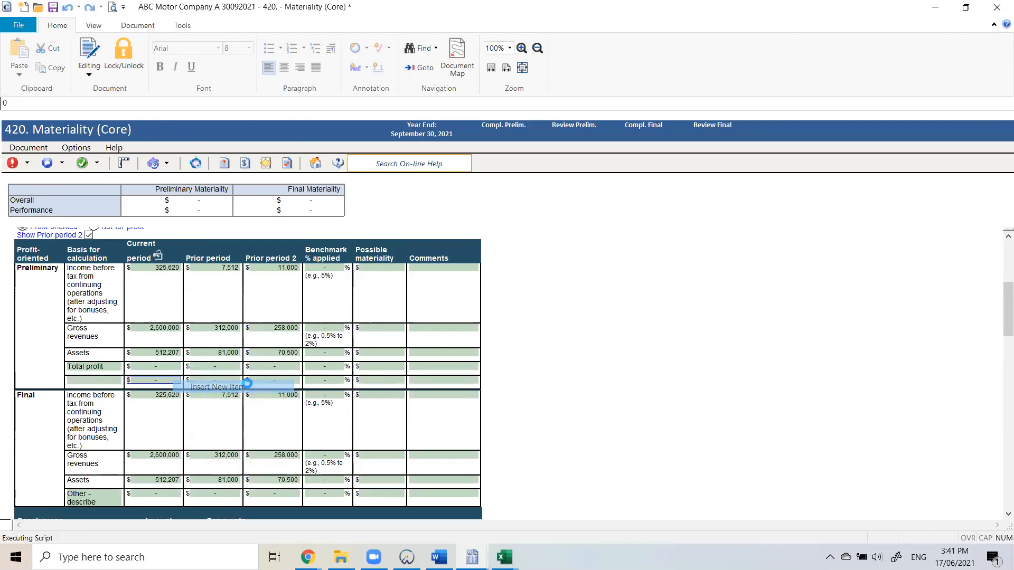
scroll(510, 346, "down", 1)
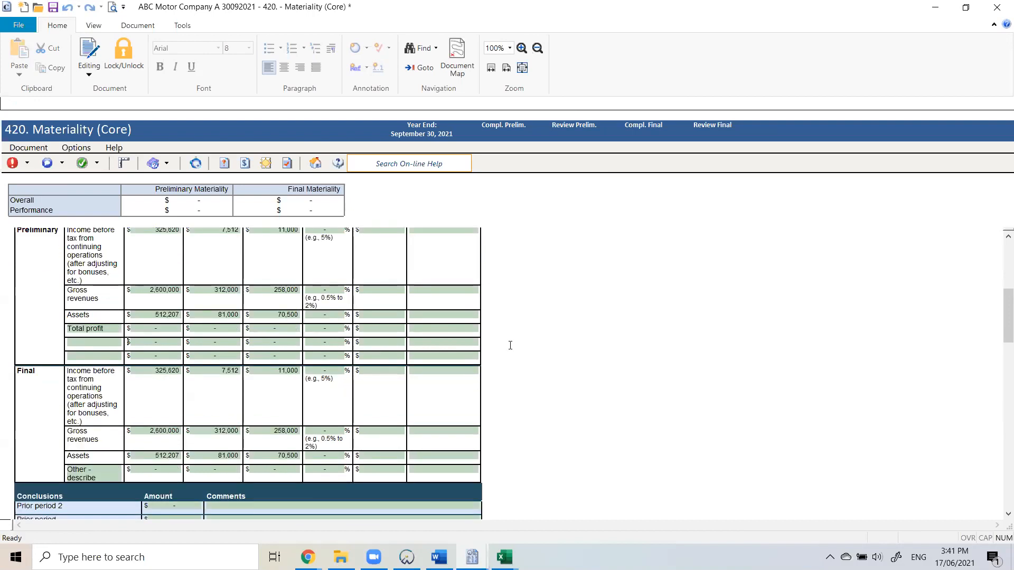
scroll(511, 345, "up", 1)
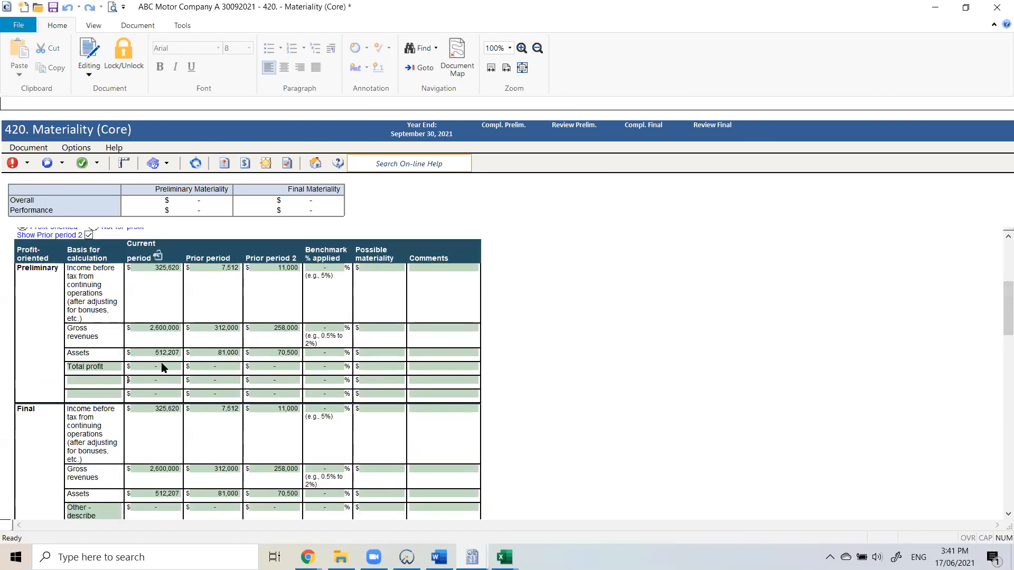
Override the Preliminary gross revenues for the current period with 2,700,000.
left_click(168, 331)
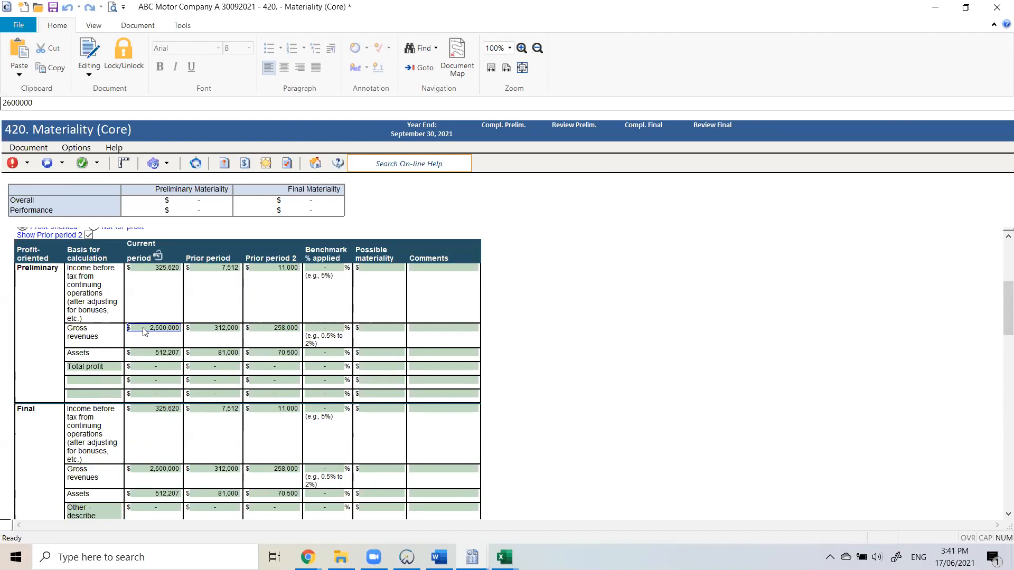
type("2700000")
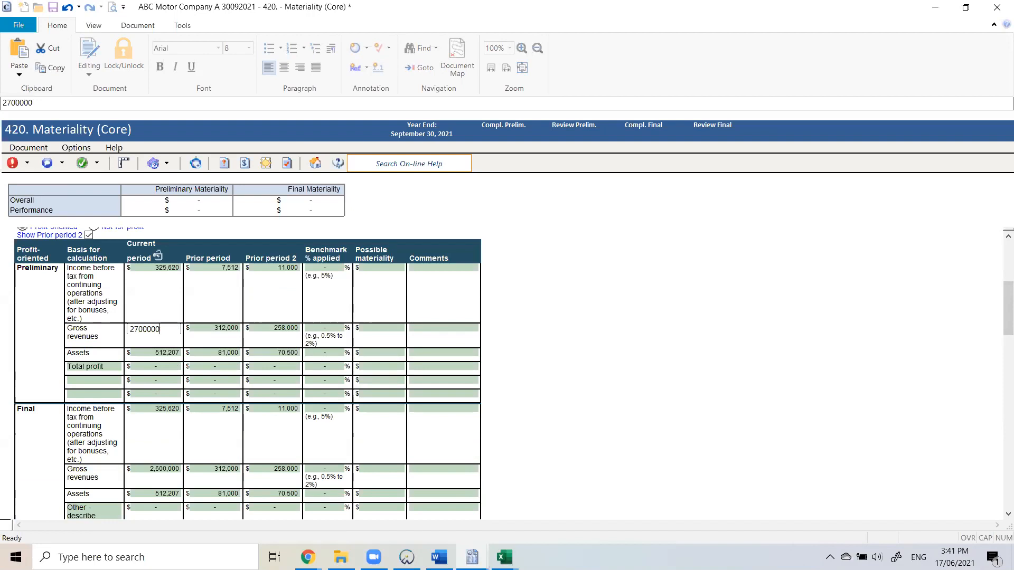
key("Return")
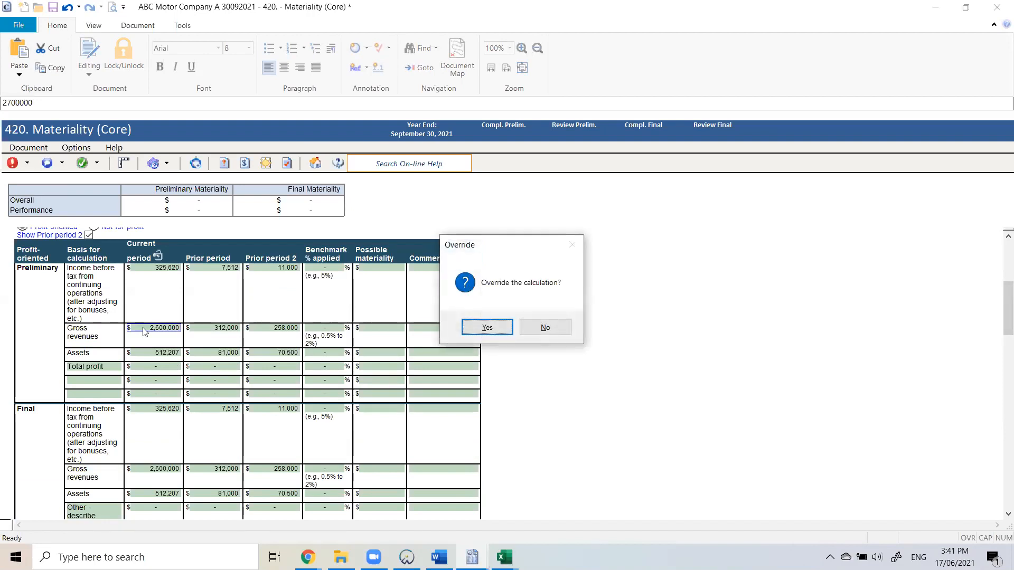
left_click(486, 328)
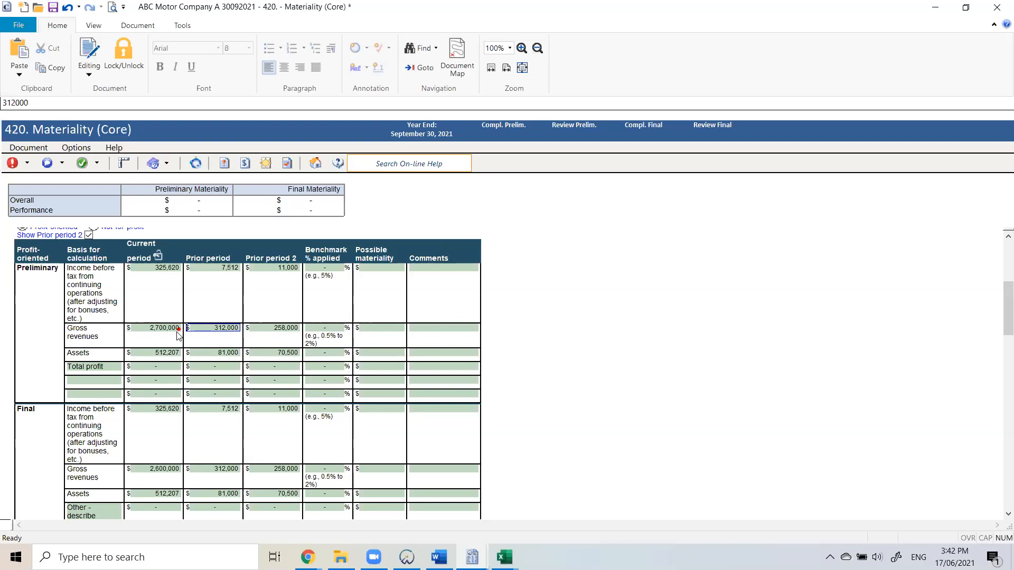
Remove the override from the Preliminary gross revenues' current-period amount.
right_click(173, 331)
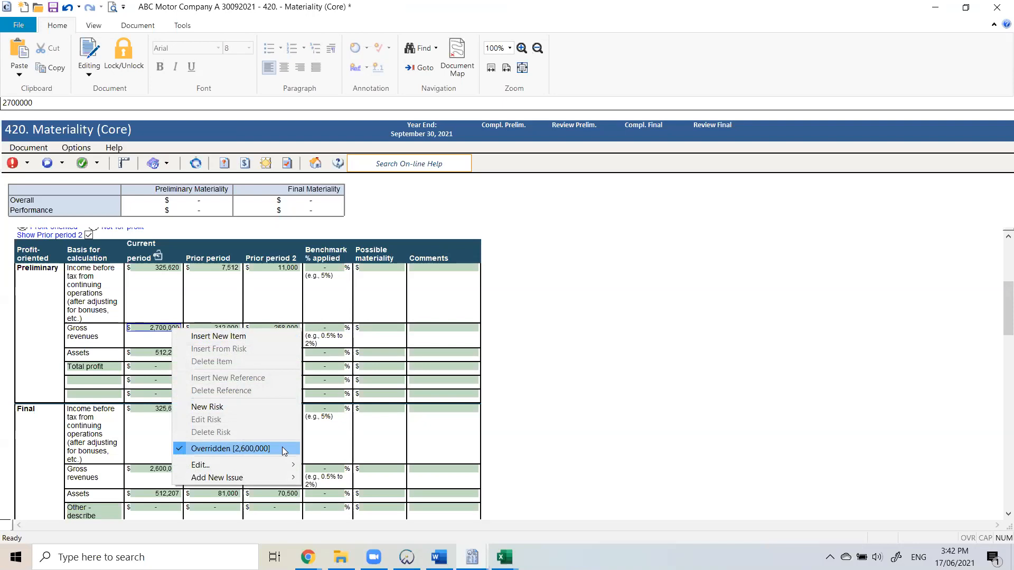
left_click(499, 388)
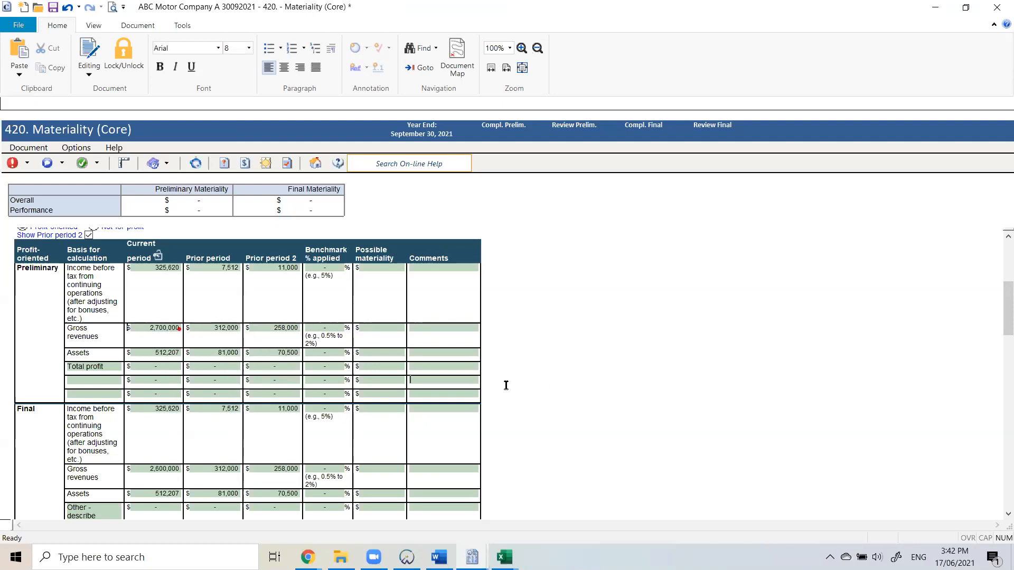
right_click(161, 332)
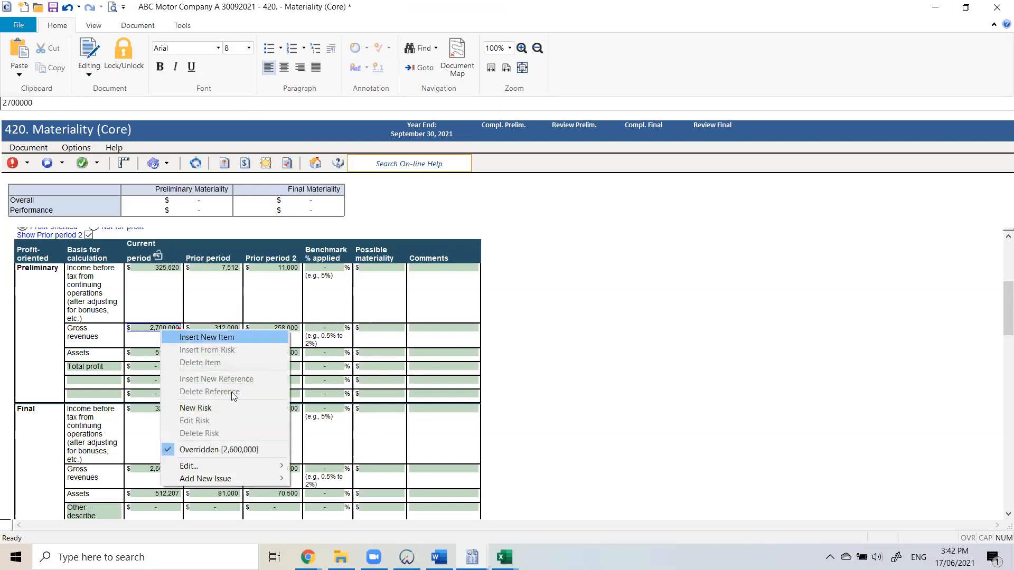
left_click(247, 451)
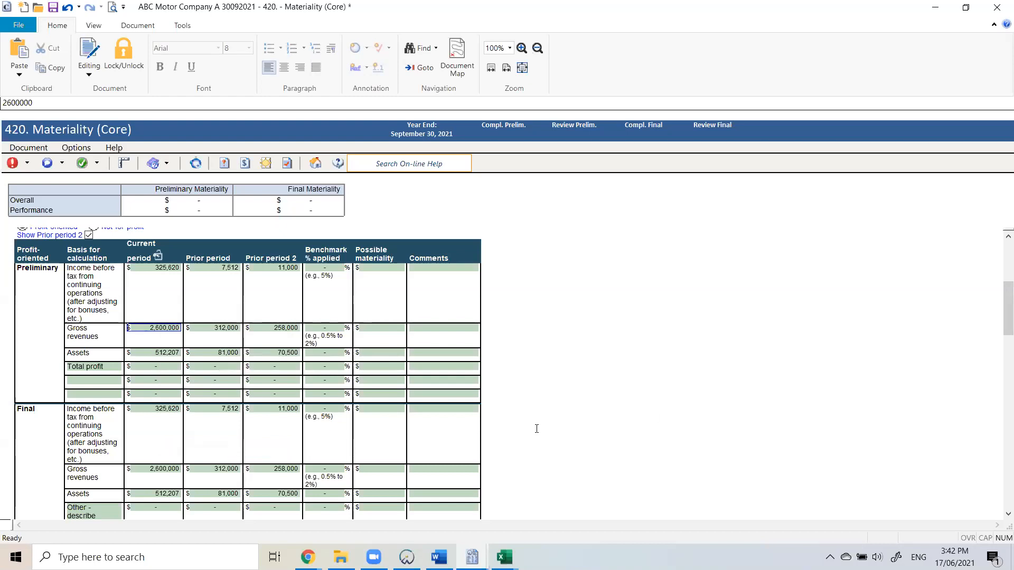
Enter 285,000 as the current-period amount of the Preliminary Total profit row.
left_click(162, 369)
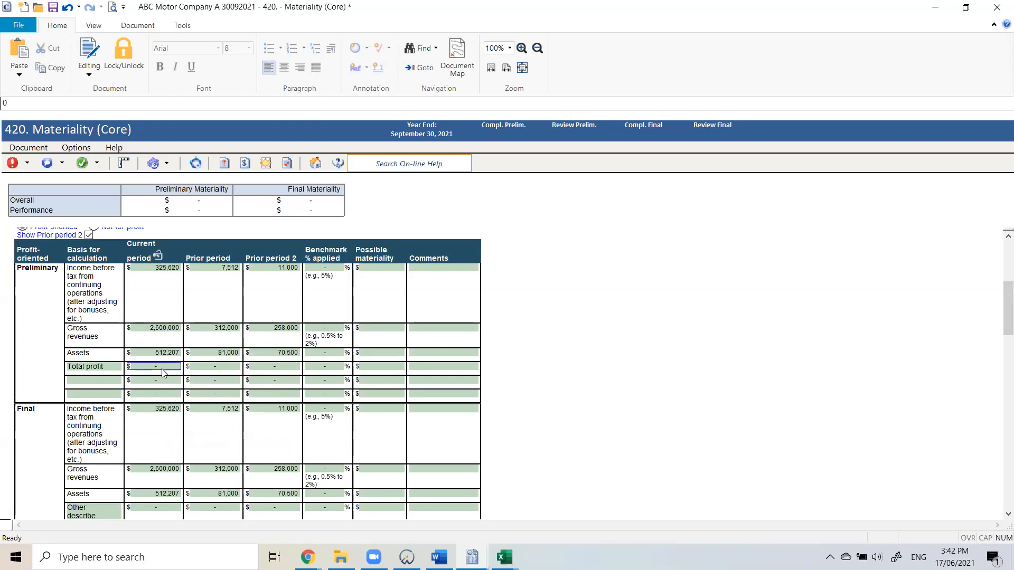
type("285000")
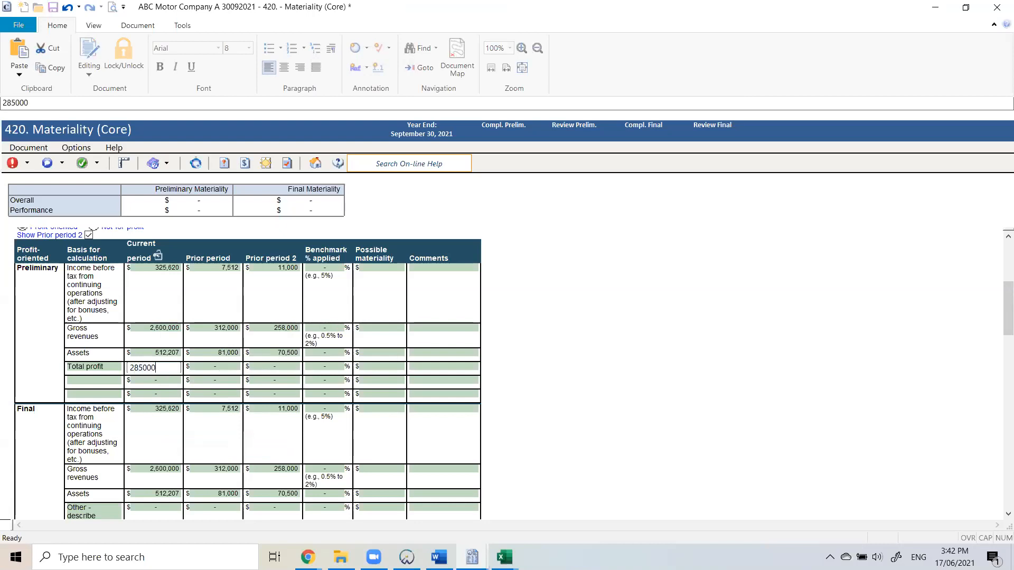
key("Tab")
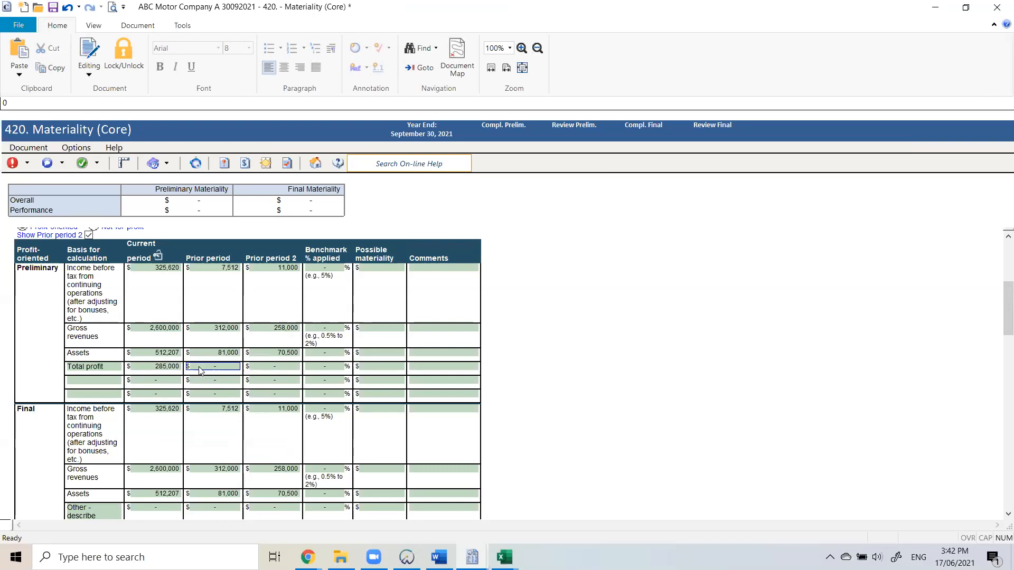
left_click(167, 329)
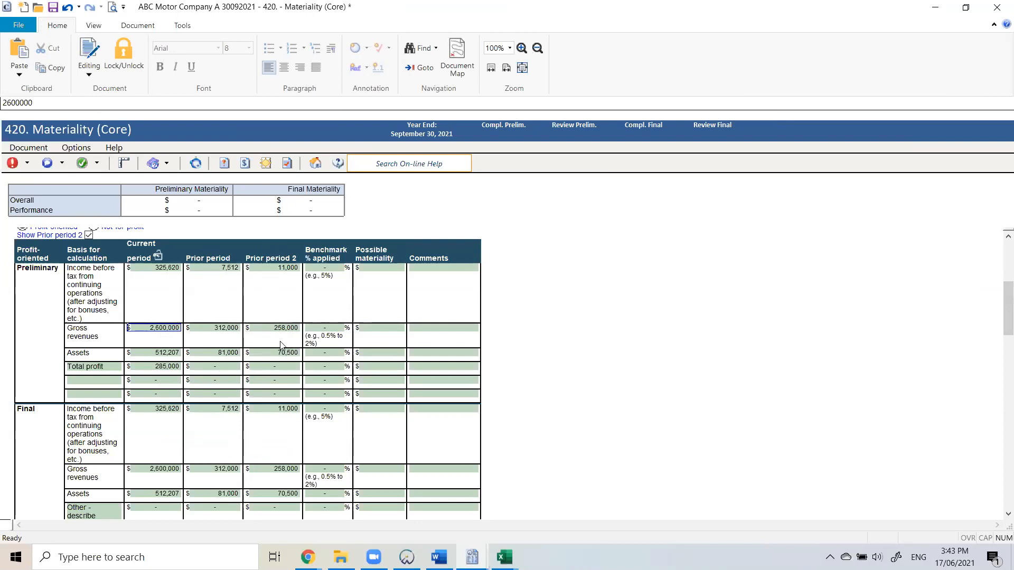
Apply a 5% benchmark to the Preliminary income before tax and add the comment "To justify your decision".
left_click(340, 270)
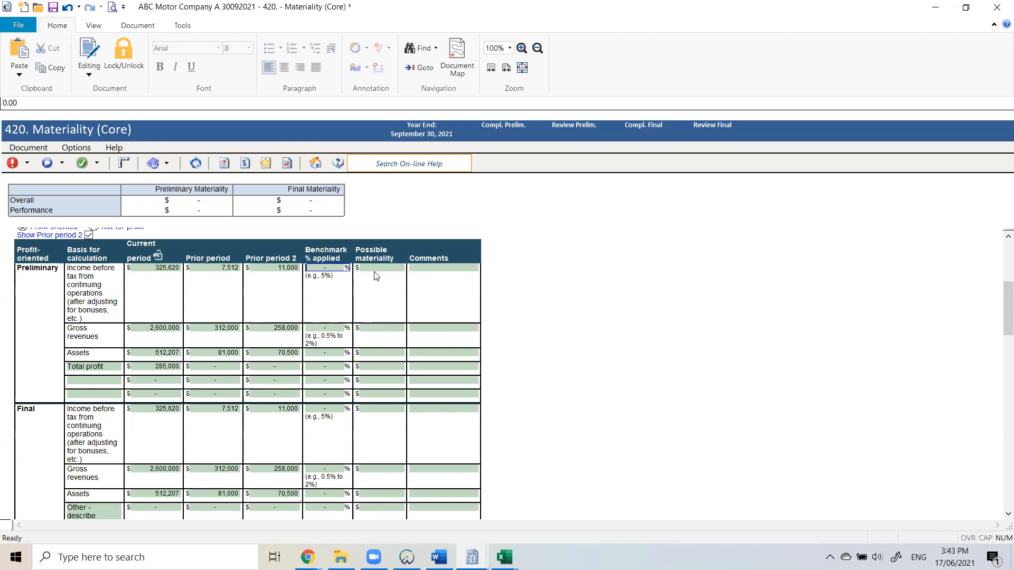
type("5")
key("Tab")
left_click(332, 271)
left_click(441, 268)
type("To justify y")
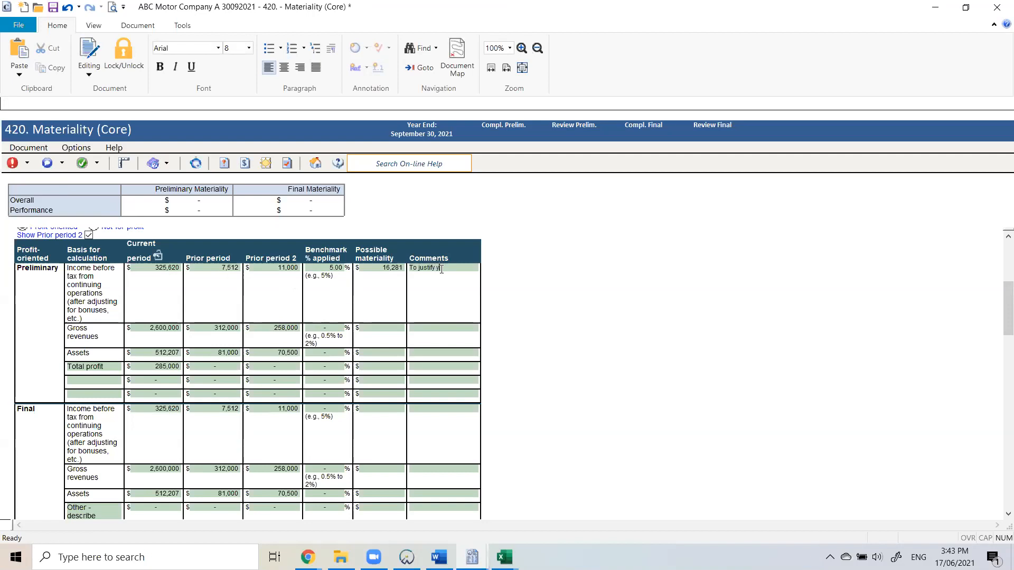
type("our decision")
key("Tab")
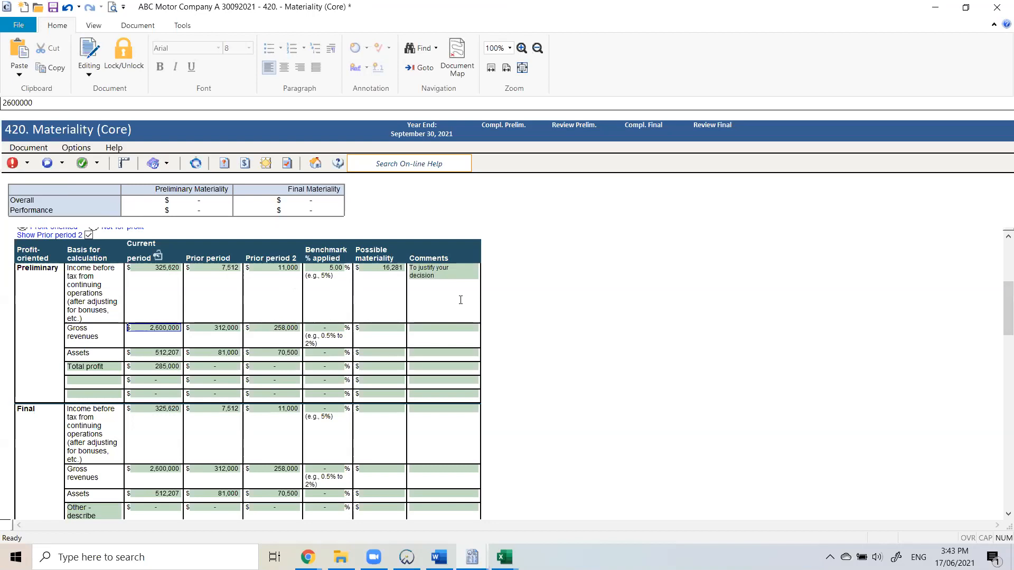
left_click(464, 273)
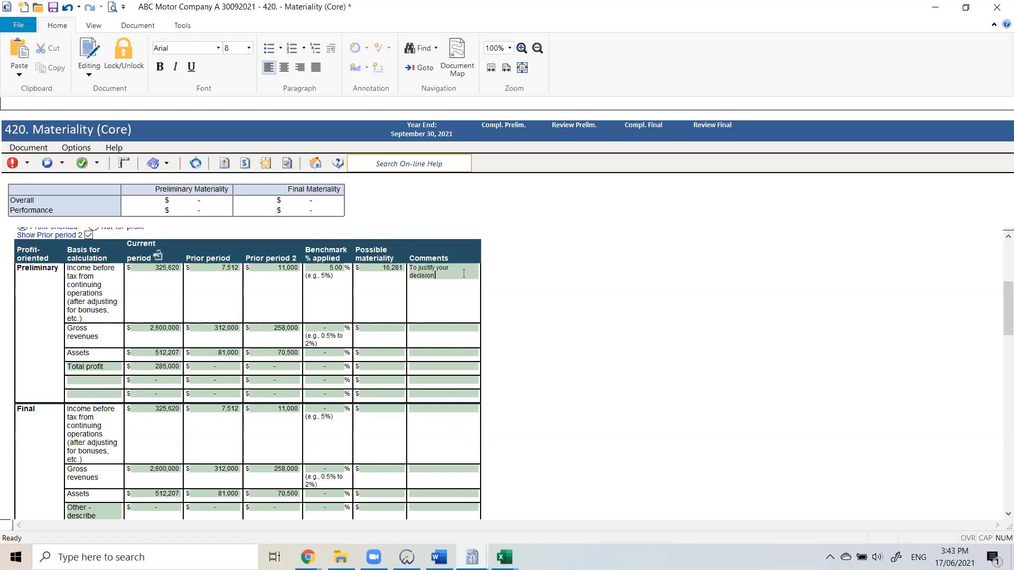
Try a 2% benchmark on the Preliminary gross revenues, and settle on 0.5%.
left_click(331, 333)
type("2")
key("Tab")
left_click(319, 330)
type("0.5")
key("Tab")
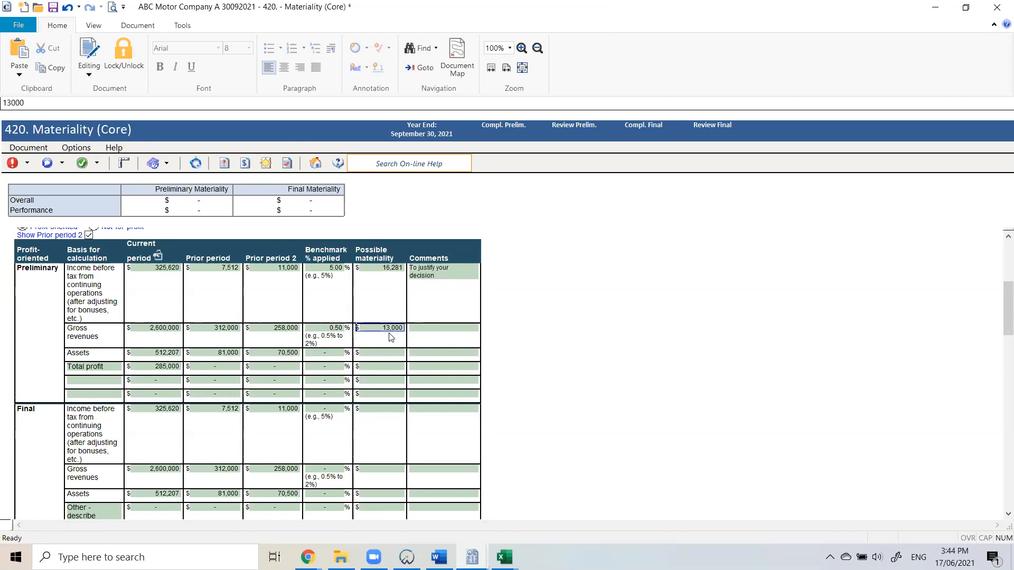
Apply a 2.5% benchmark to the Preliminary assets.
left_click(327, 354)
type("2.5")
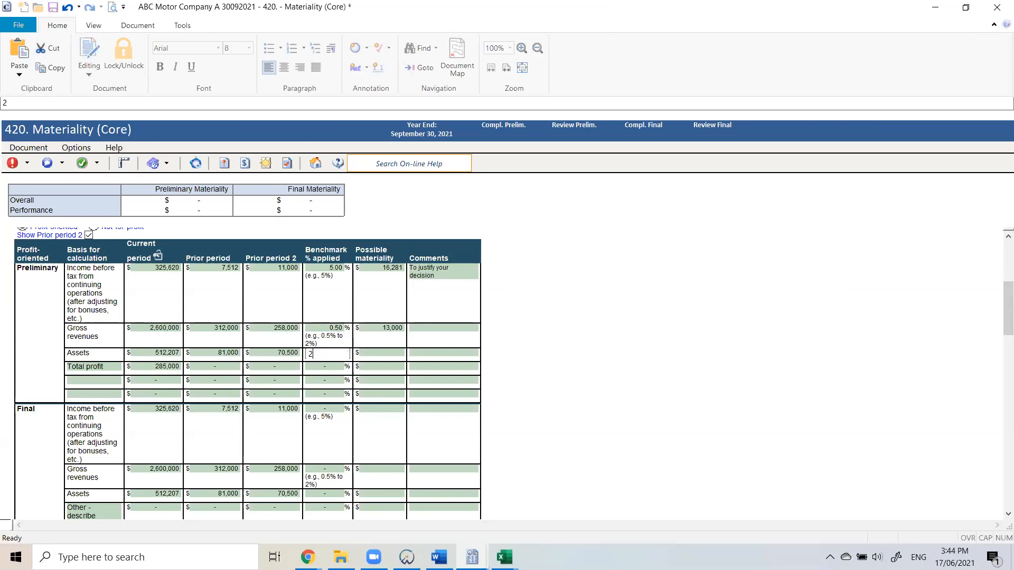
key("Tab")
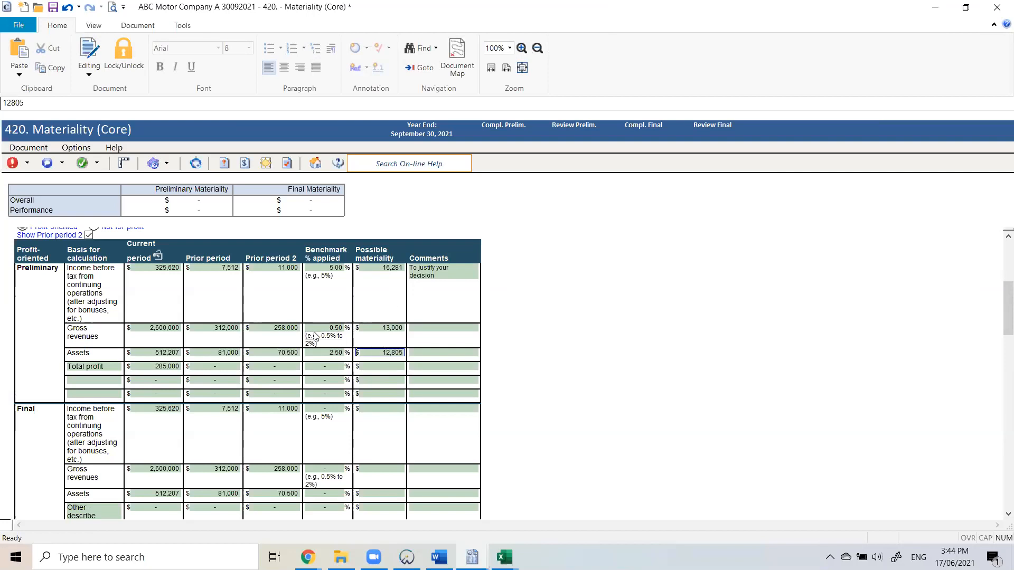
Override the Preliminary gross revenues' possible materiality with 14,000 and remove that override again.
key("Up")
type("14000")
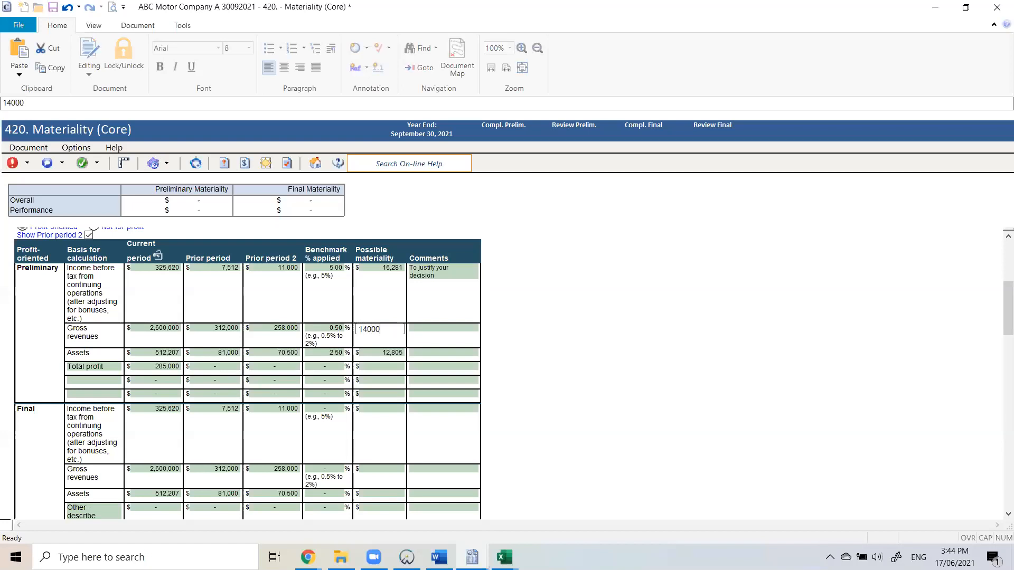
key("Return")
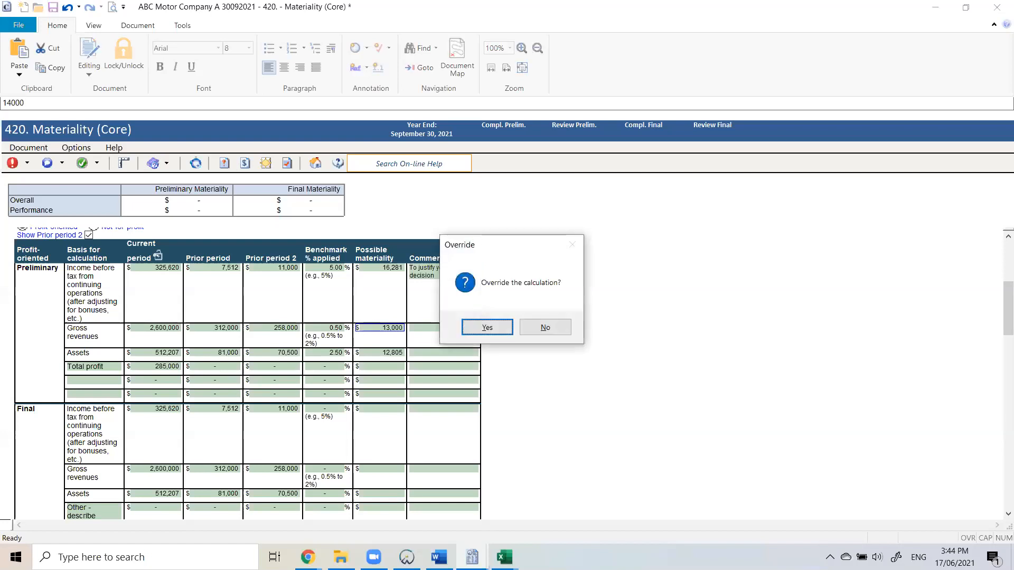
key("Return")
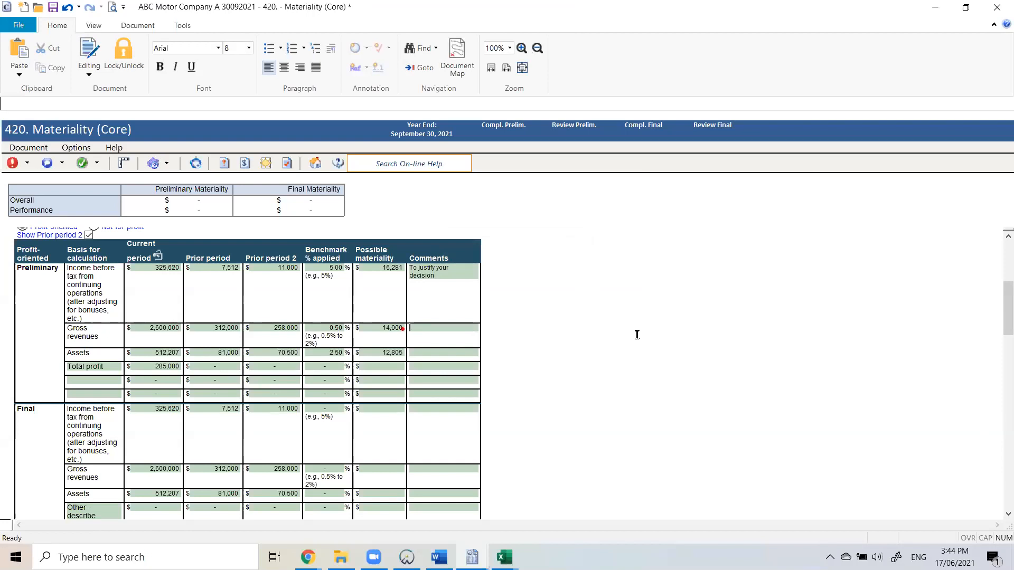
right_click(391, 330)
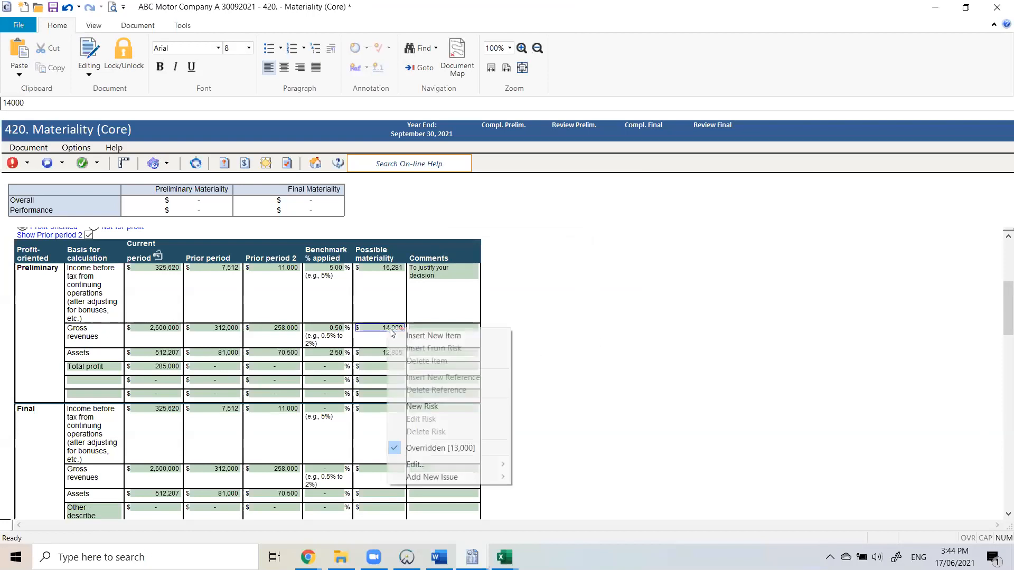
left_click(438, 448)
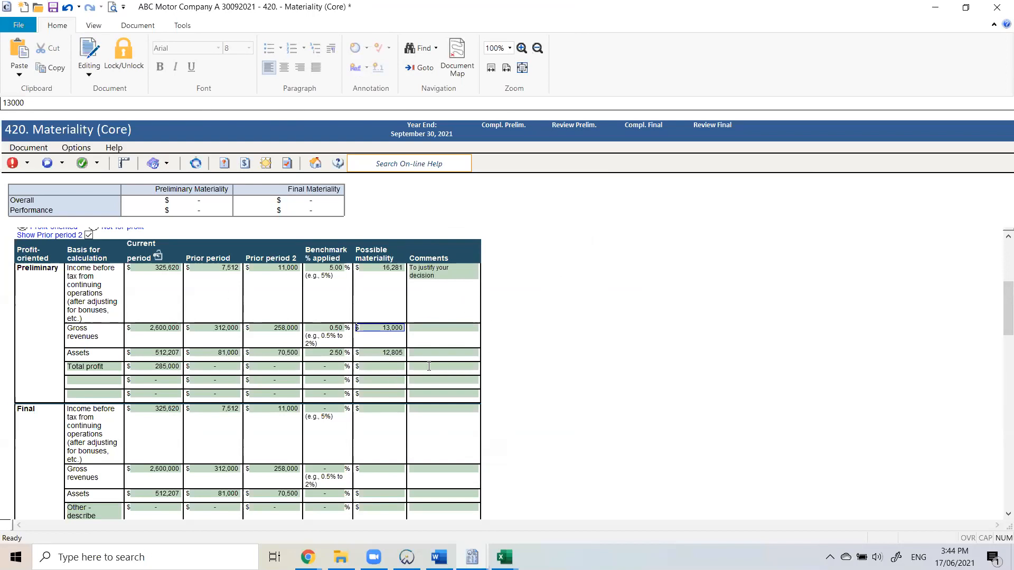
Try 13,000 as the Preliminary overall materiality amount in the Conclusions table, and settle on 15,000.
scroll(427, 367, "down", 3)
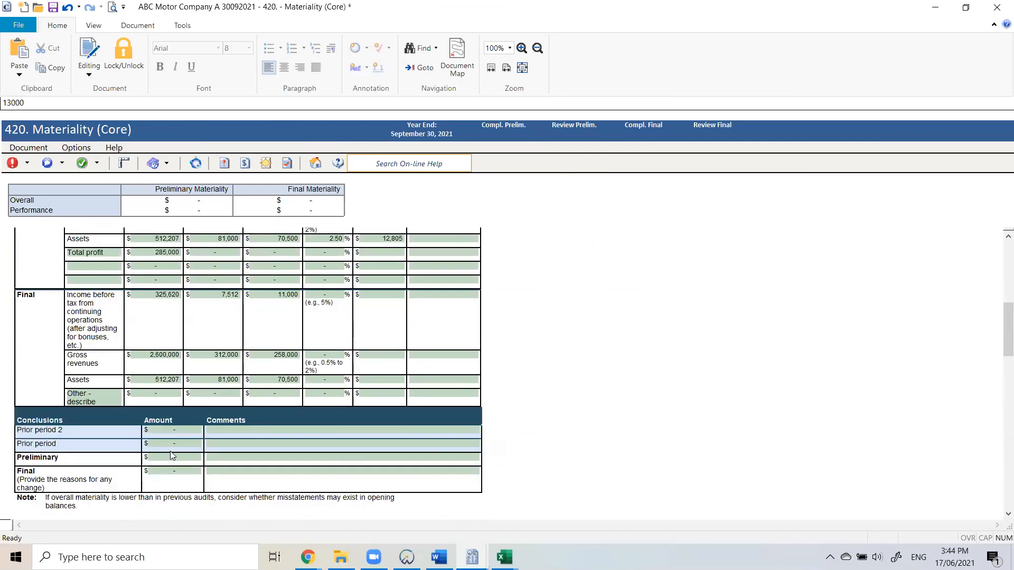
left_click(170, 459)
left_click(182, 447)
left_click(178, 472)
type("13000")
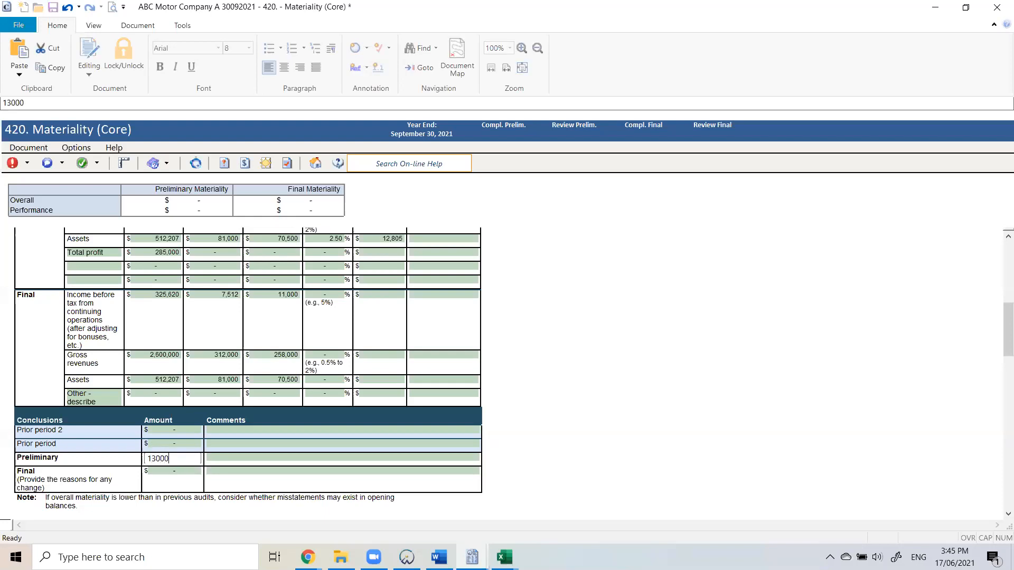
scroll(436, 387, "up", 5)
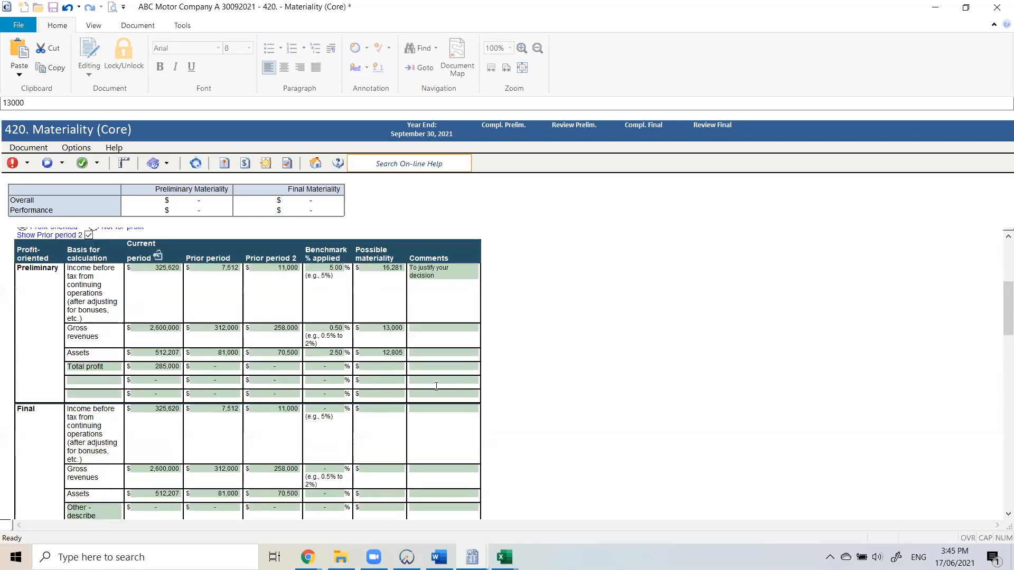
scroll(169, 421, "down", 6)
double_click(169, 421)
type("15000")
key("Tab")
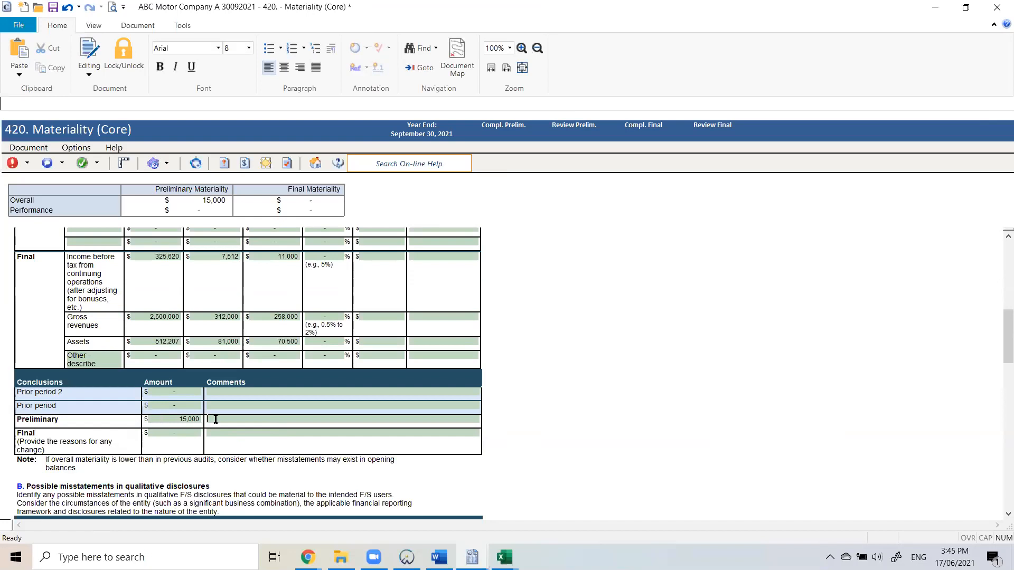
Add the comment "Based on firms policy, we have done xyz, considered xyz......" to the Preliminary conclusion.
type("Based on firm")
type("s policy.")
type(" we have done")
type(" xyz, sondier")
key("BackSpace")
key("BackSpace")
key("BackSpace")
key("BackSpace")
key("BackSpace")
key("BackSpace")
type("con")
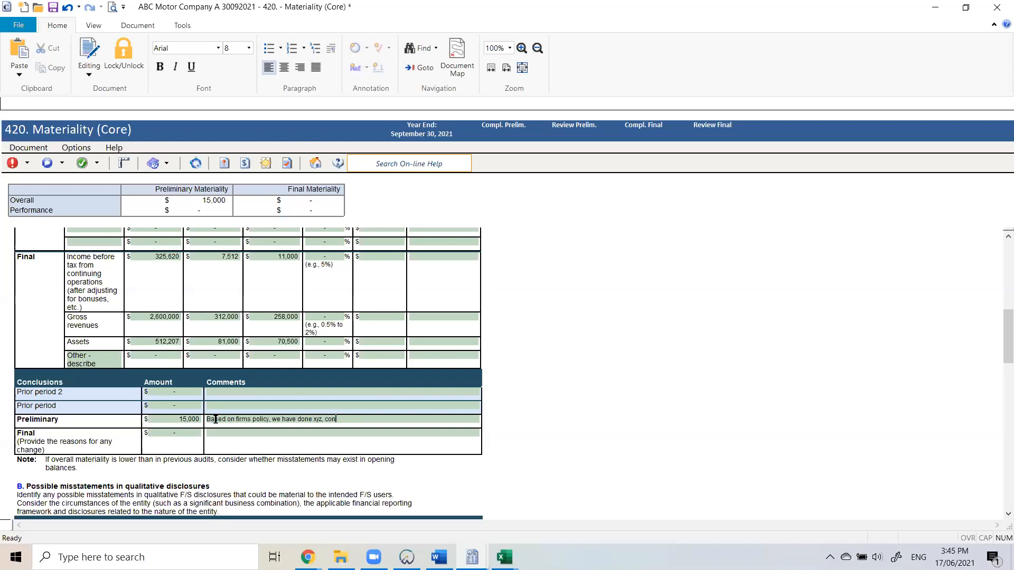
type("sidered xyz.....")
key("Tab")
key("Tab")
Compare the Preliminary possible materiality amounts with the Preliminary amount in the Conclusions table.
left_click(521, 48)
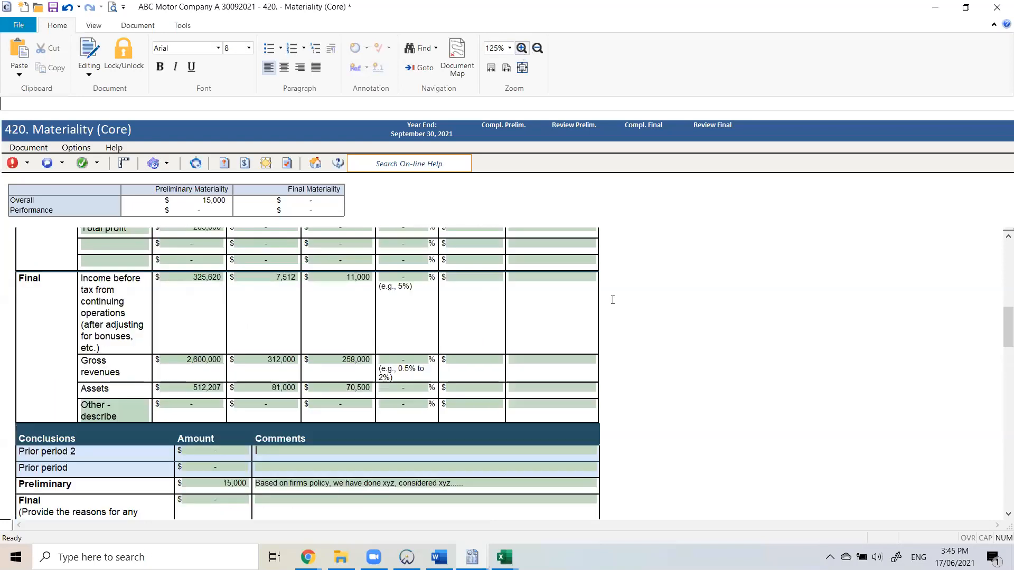
left_click(522, 48)
left_click(464, 395)
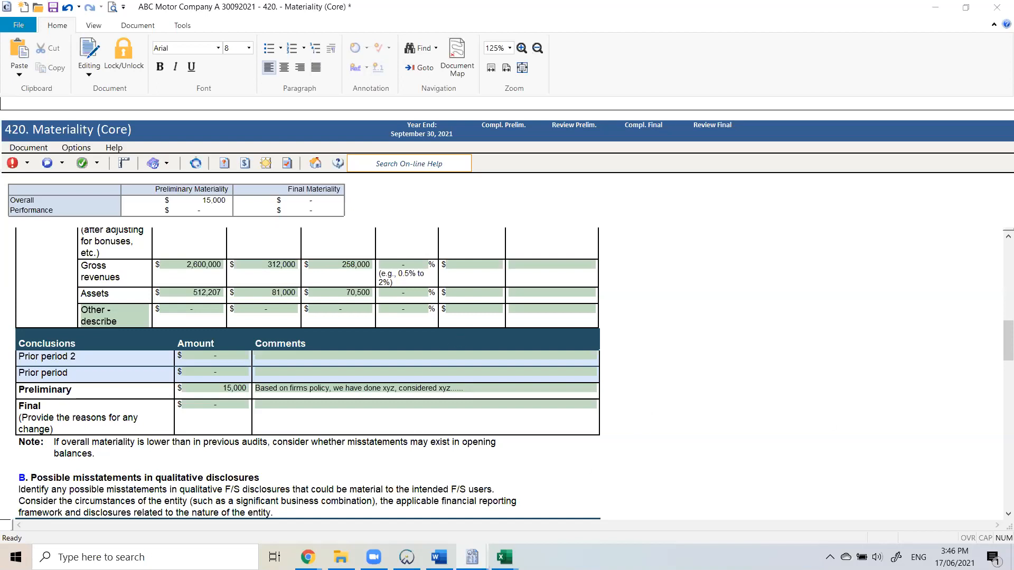
scroll(322, 423, "up", 10)
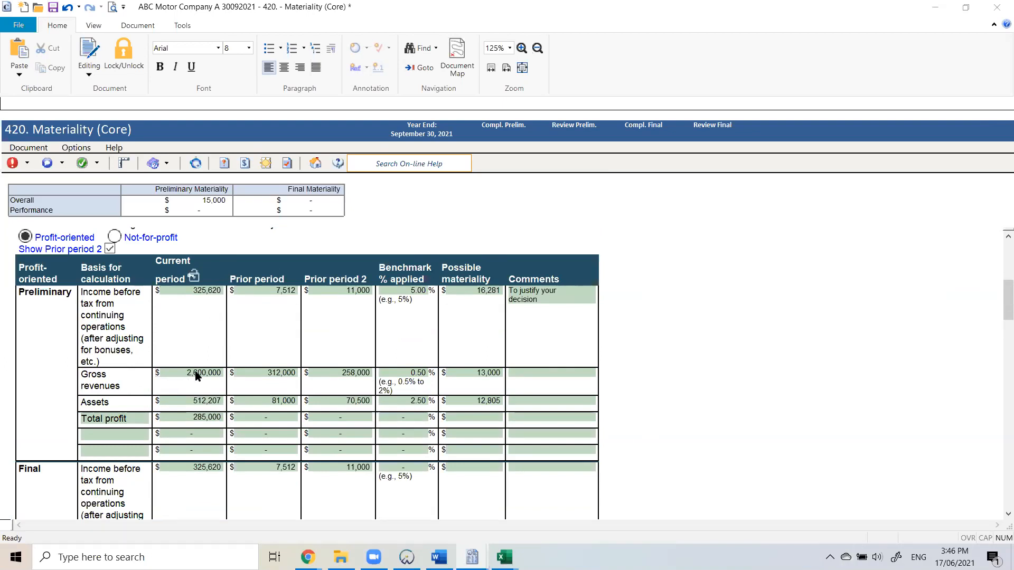
left_click(499, 374)
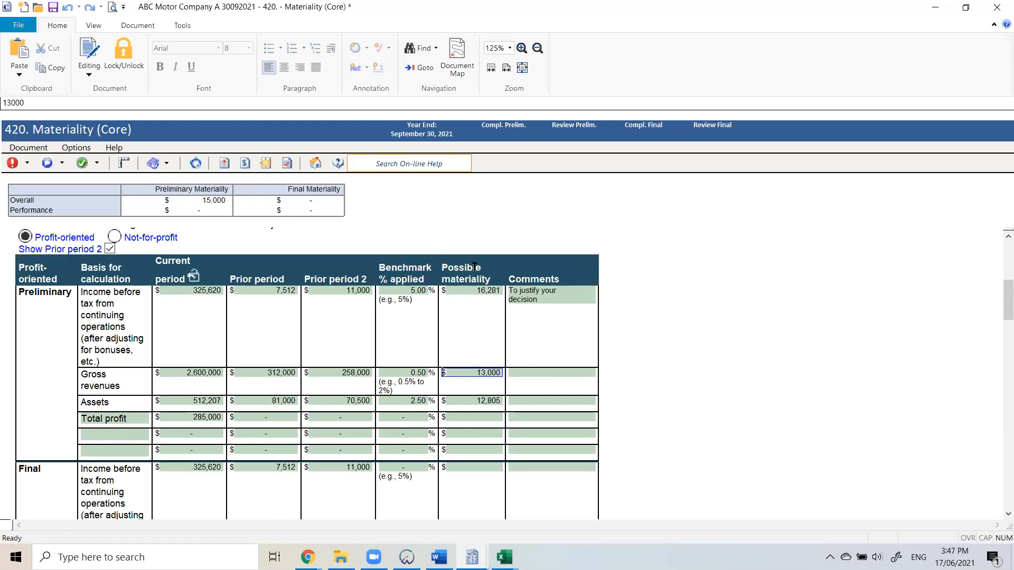
scroll(474, 267, "down", 10)
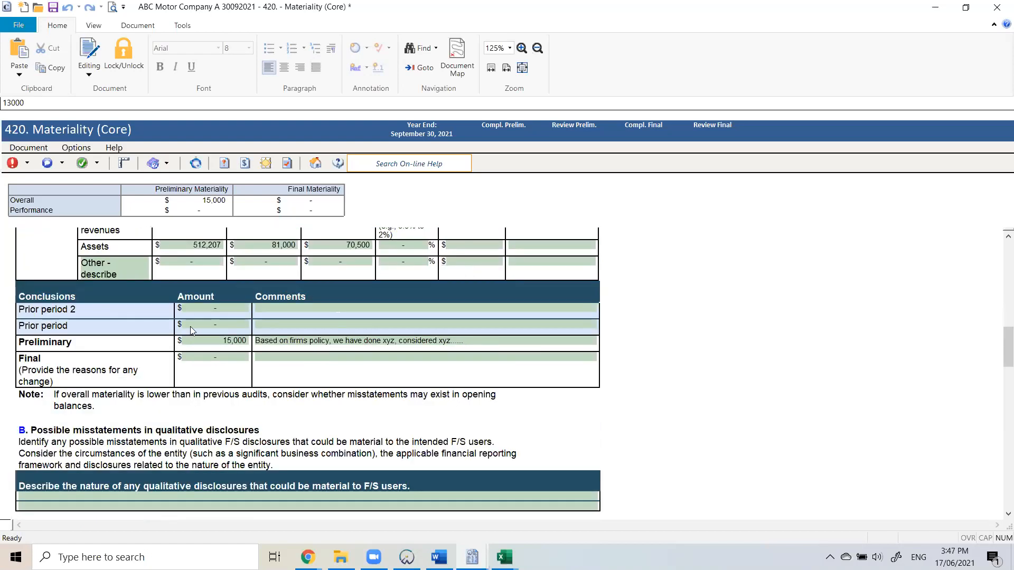
left_click(225, 296)
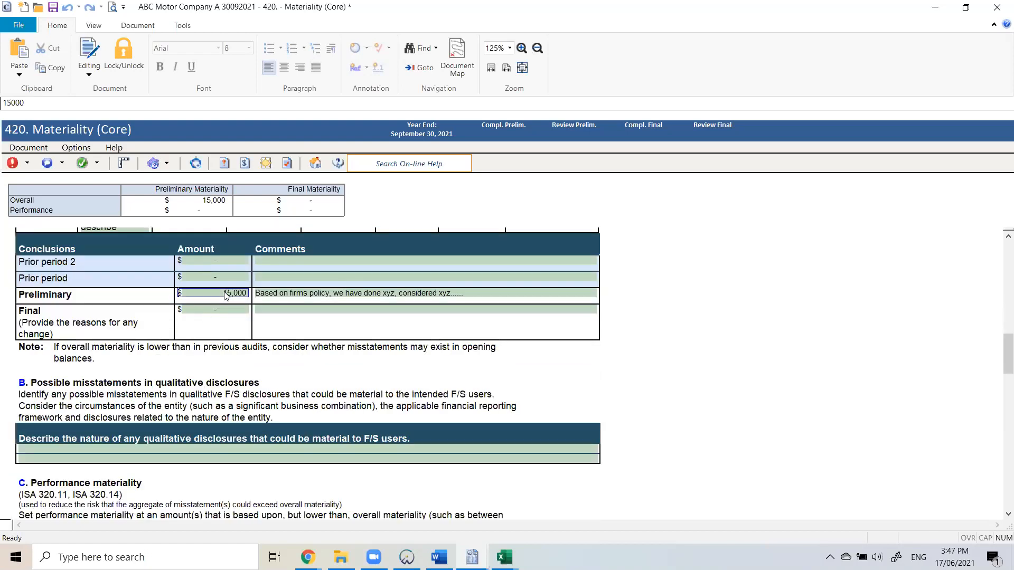
Insert three extra rows in the table for qualitative disclosures that could be material to F/S users.
scroll(220, 336, "down", 3)
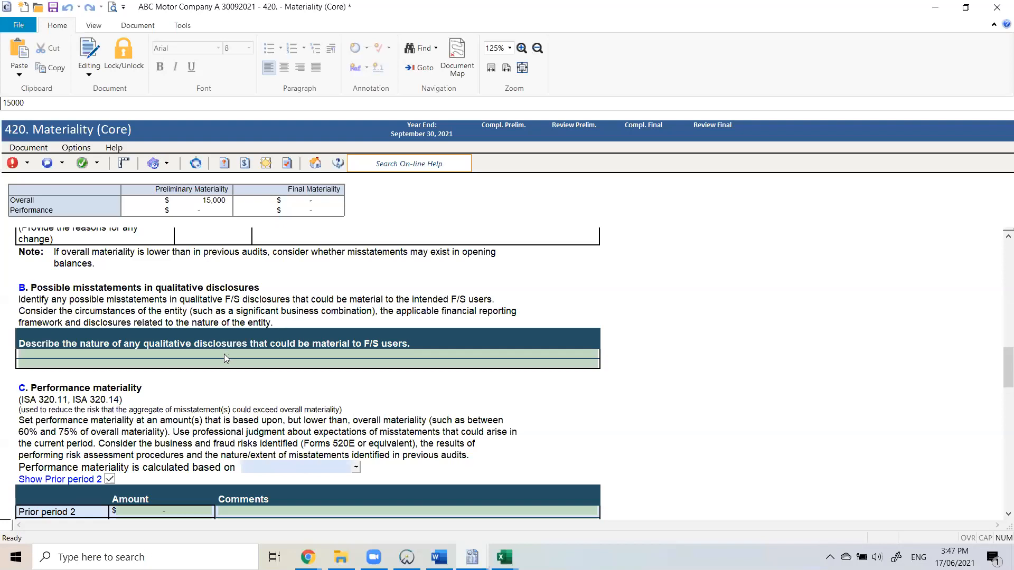
right_click(224, 359)
left_click(273, 364)
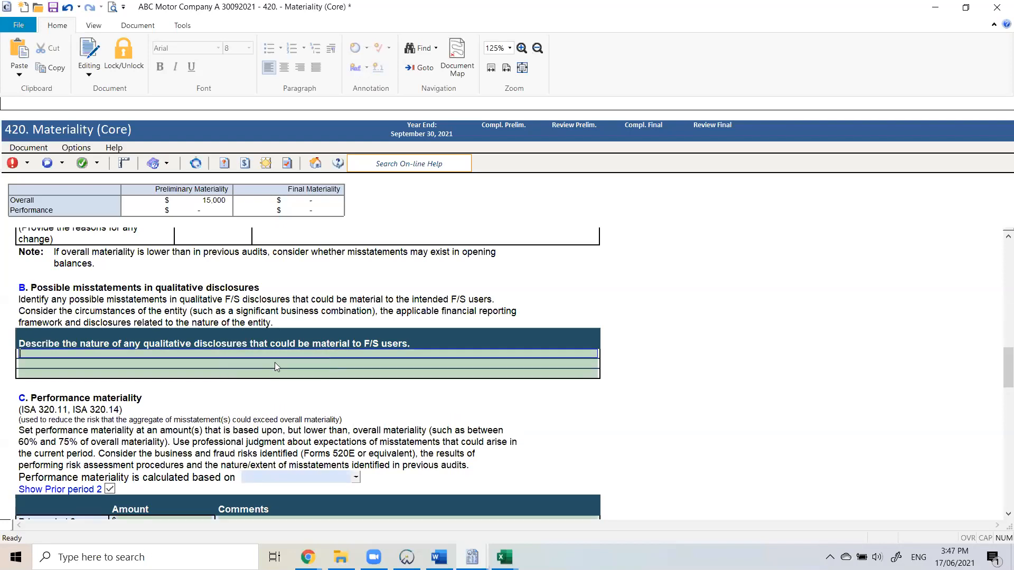
right_click(289, 368)
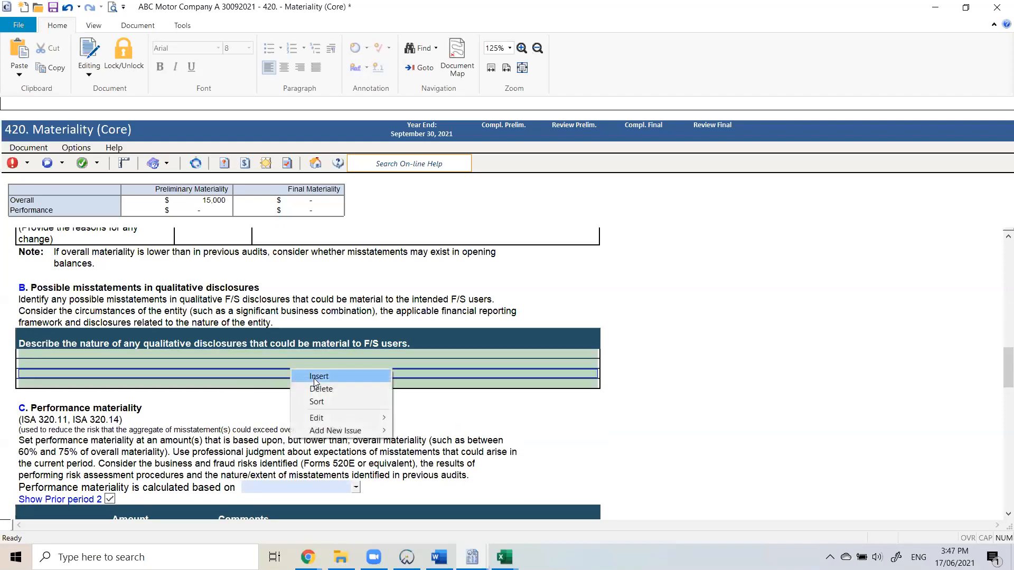
left_click(318, 377)
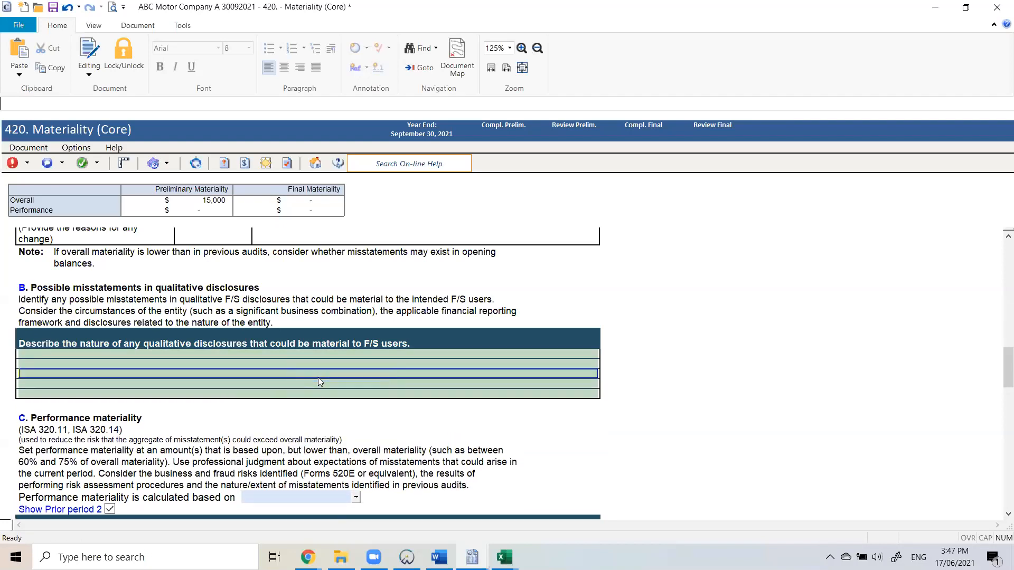
Base the performance materiality calculation in section C on Low risk 75%.
scroll(319, 378, "down", 2)
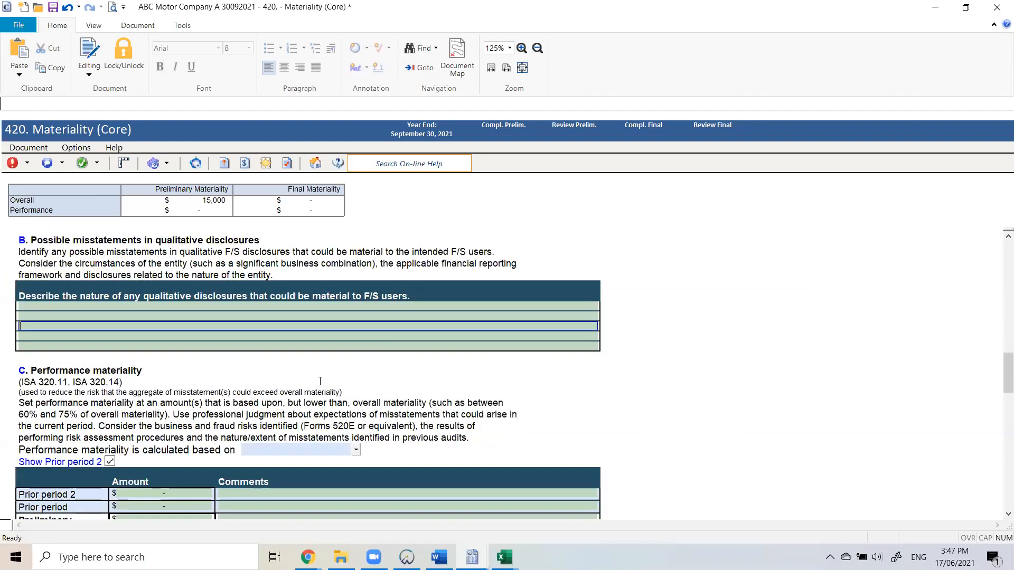
scroll(320, 387, "down", 1)
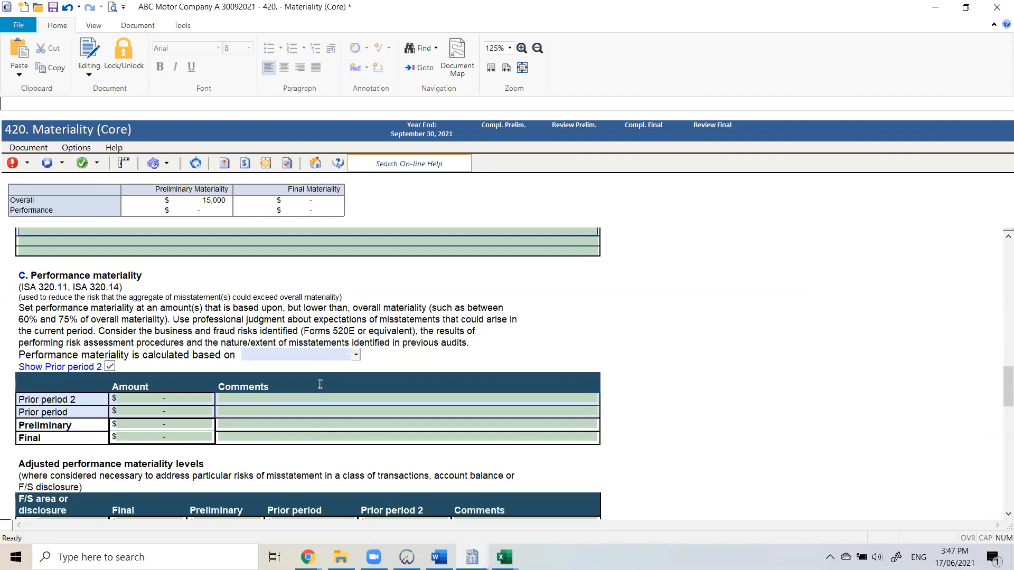
left_click(356, 355)
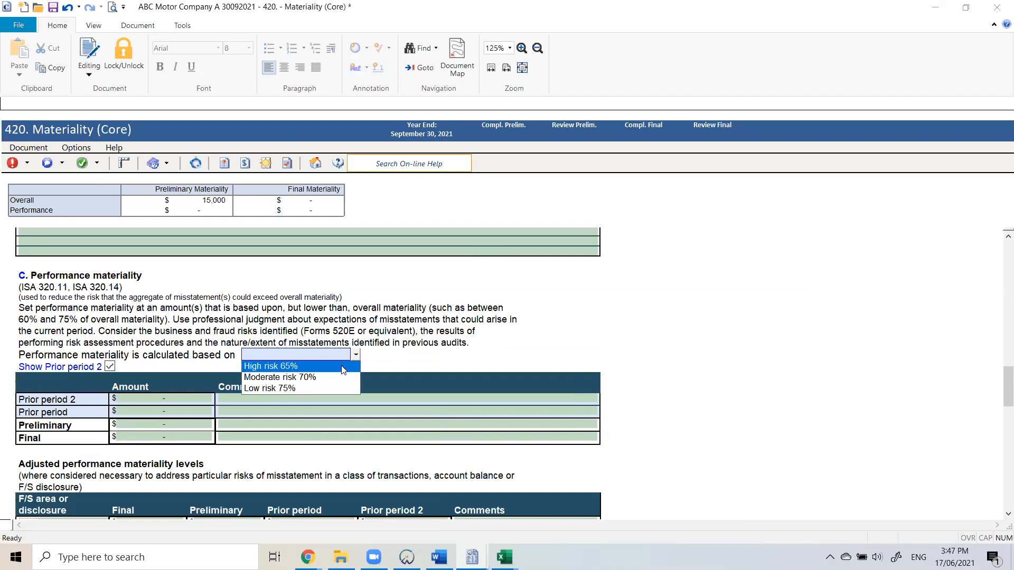
left_click(326, 391)
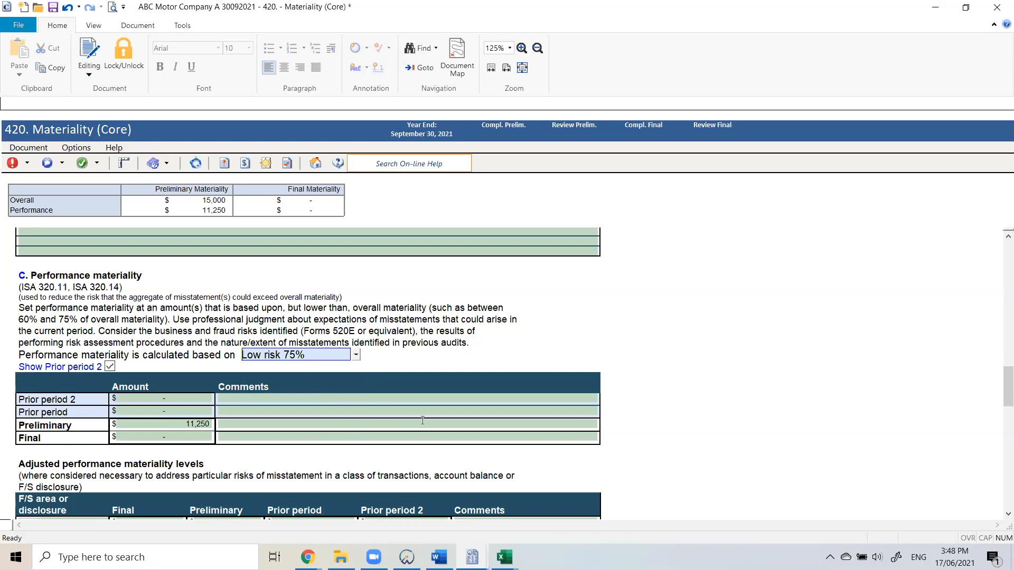
Review the Preliminary benchmarks and possible materiality amounts behind the overall materiality conclusion.
scroll(427, 421, "up", 3)
scroll(436, 433, "up", 2)
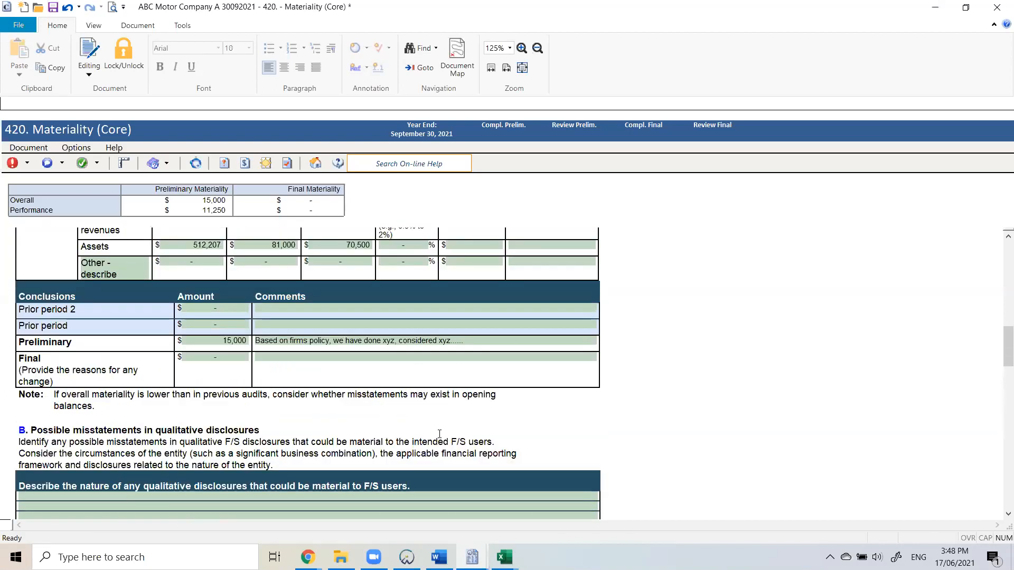
scroll(439, 433, "up", 2)
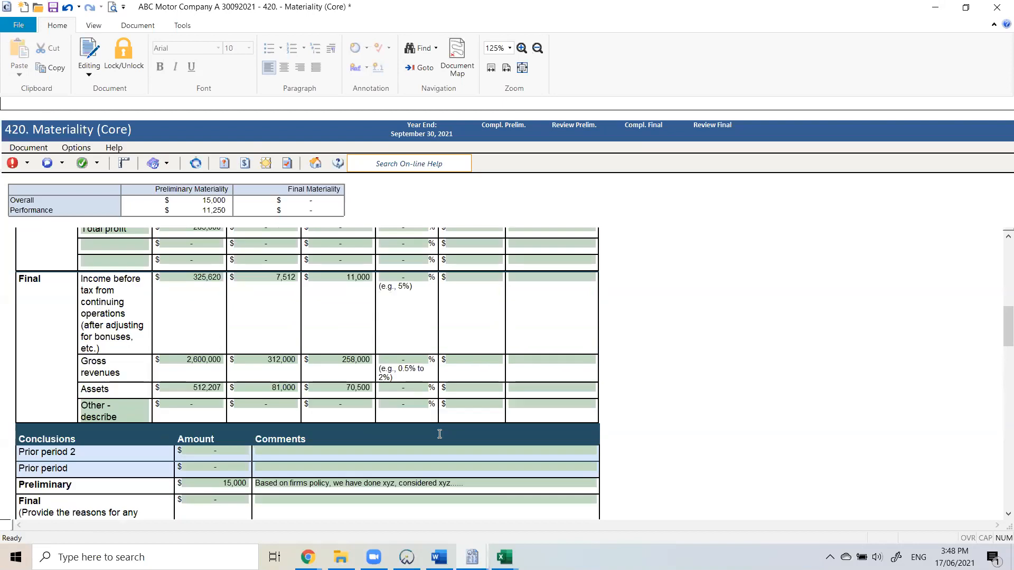
scroll(440, 435, "up", 2)
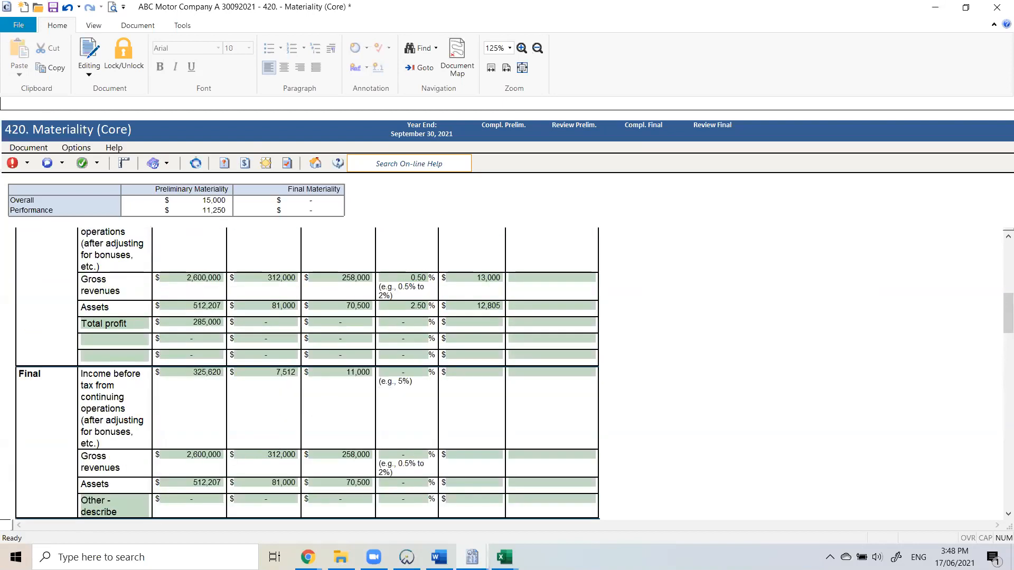
scroll(335, 380, "down", 3)
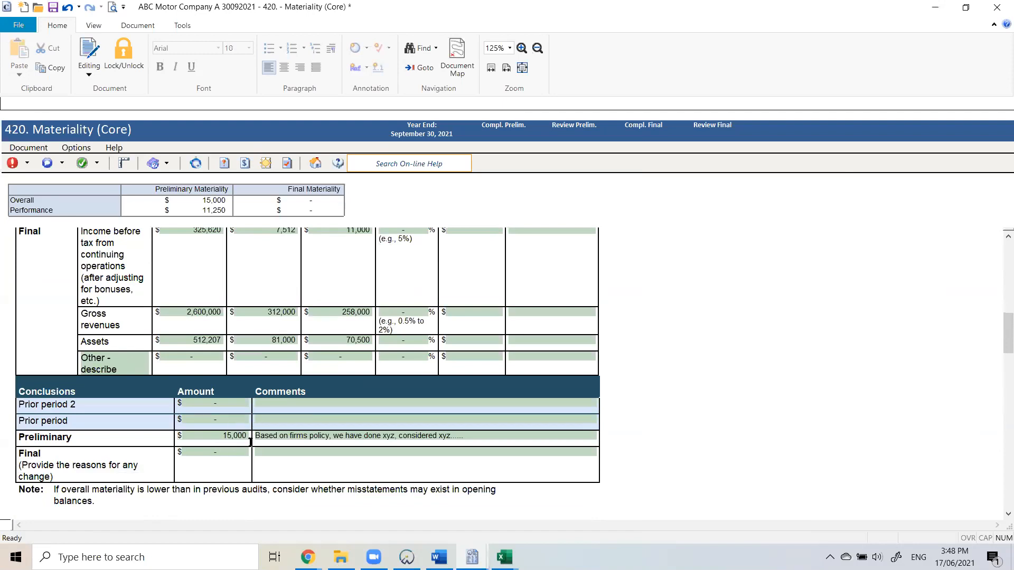
scroll(278, 444, "up", 2)
scroll(278, 444, "up", 3)
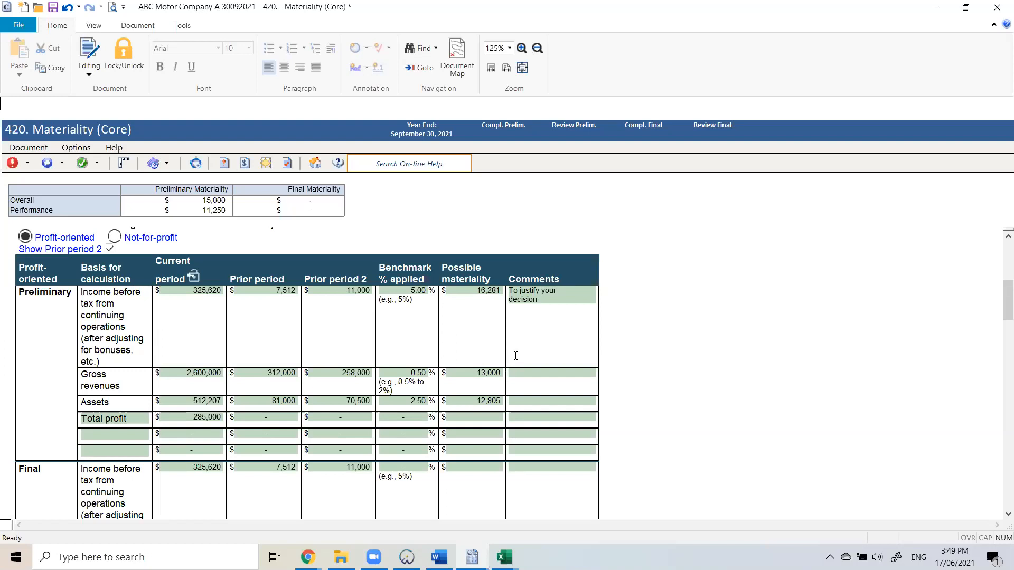
scroll(512, 357, "down", 8)
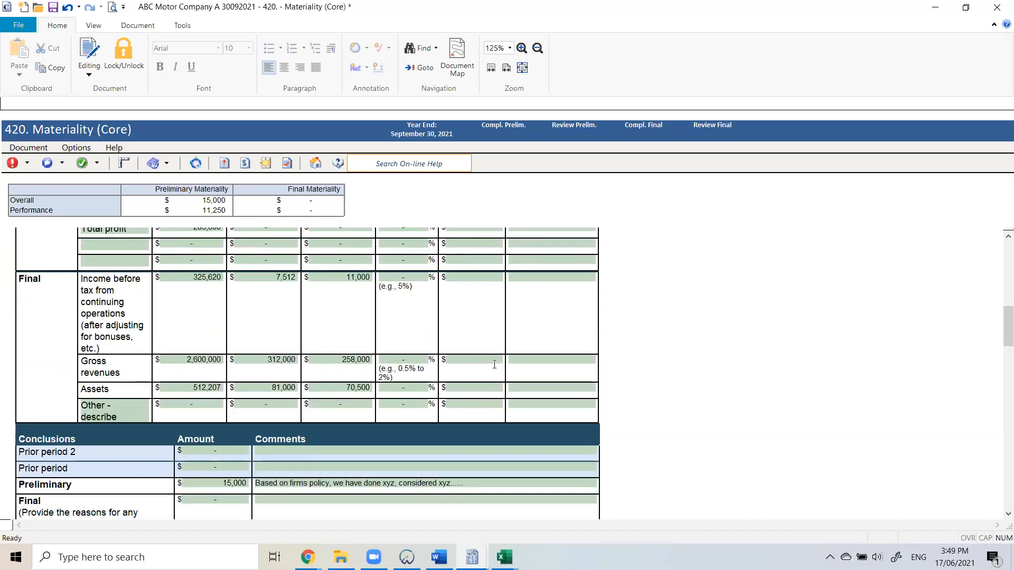
left_click(226, 389)
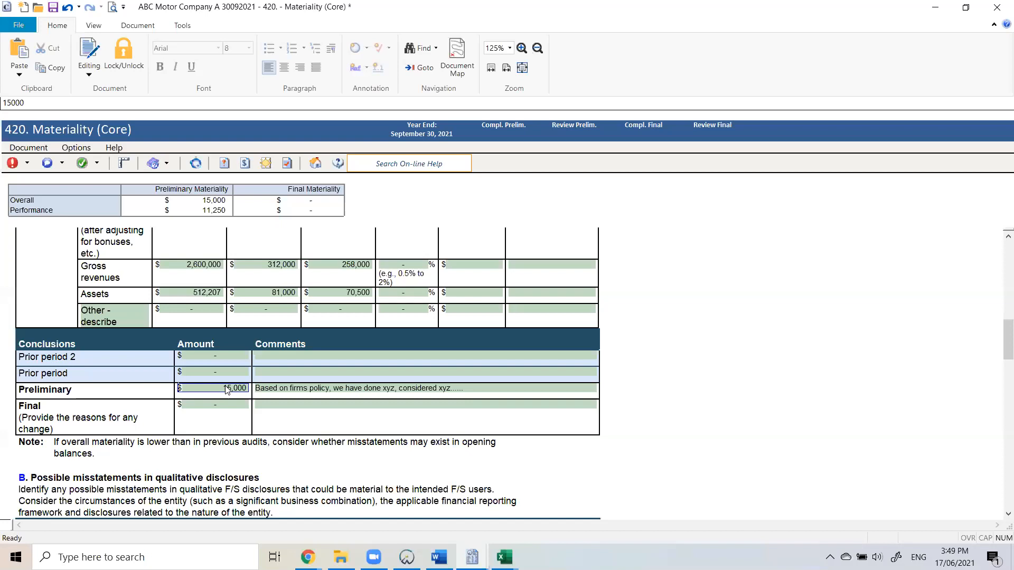
Override the Preliminary performance materiality with 14,000 and add the comment "Based on firms decision".
scroll(226, 390, "down", 9)
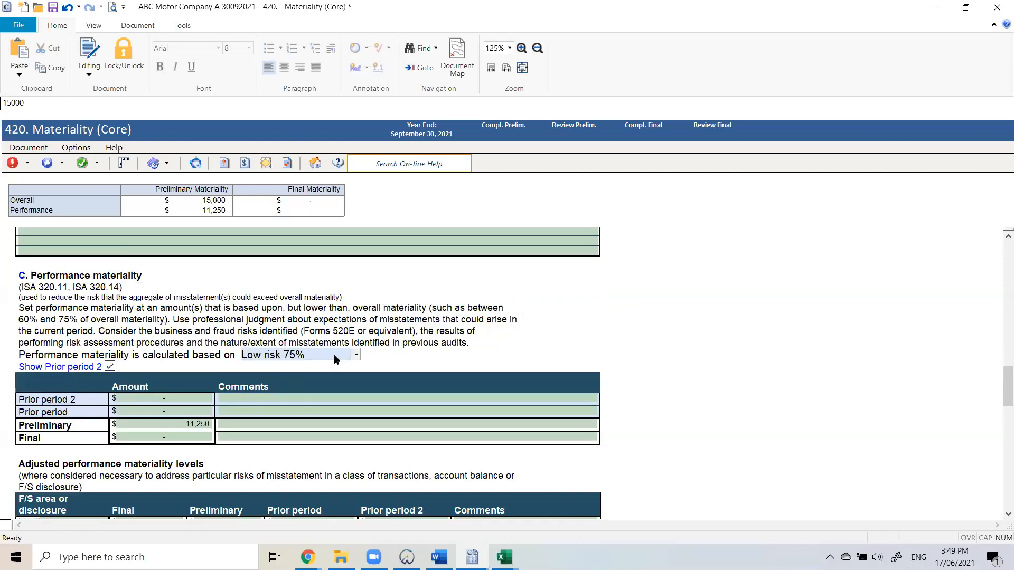
left_click(185, 424)
type("14000")
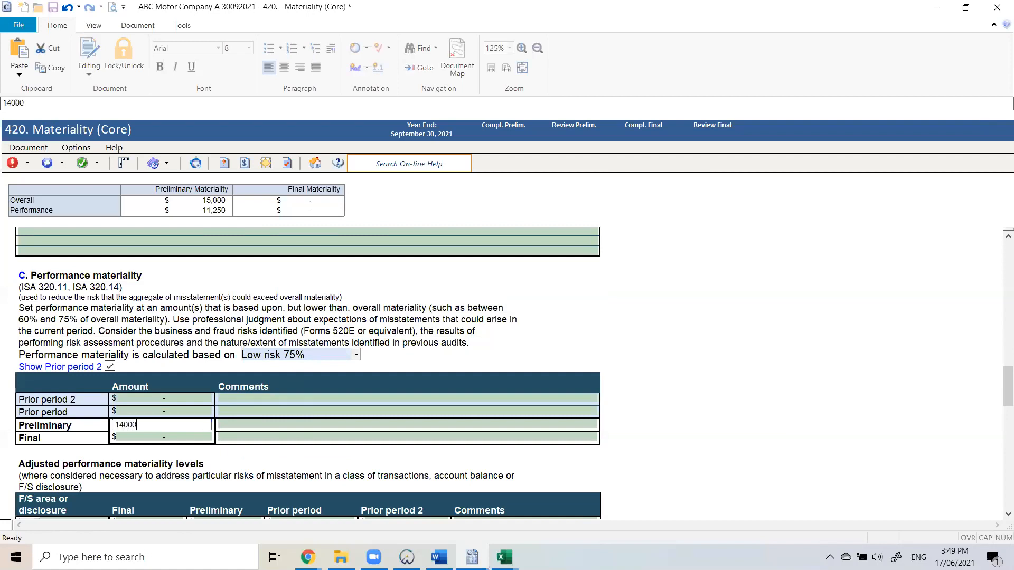
left_click(221, 424)
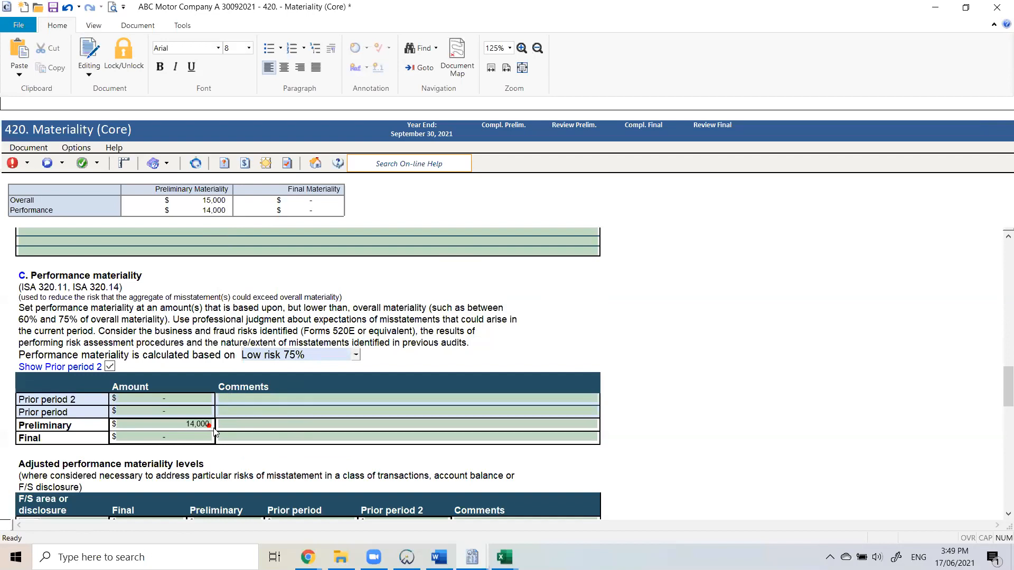
type("Basec")
type("on firms decision")
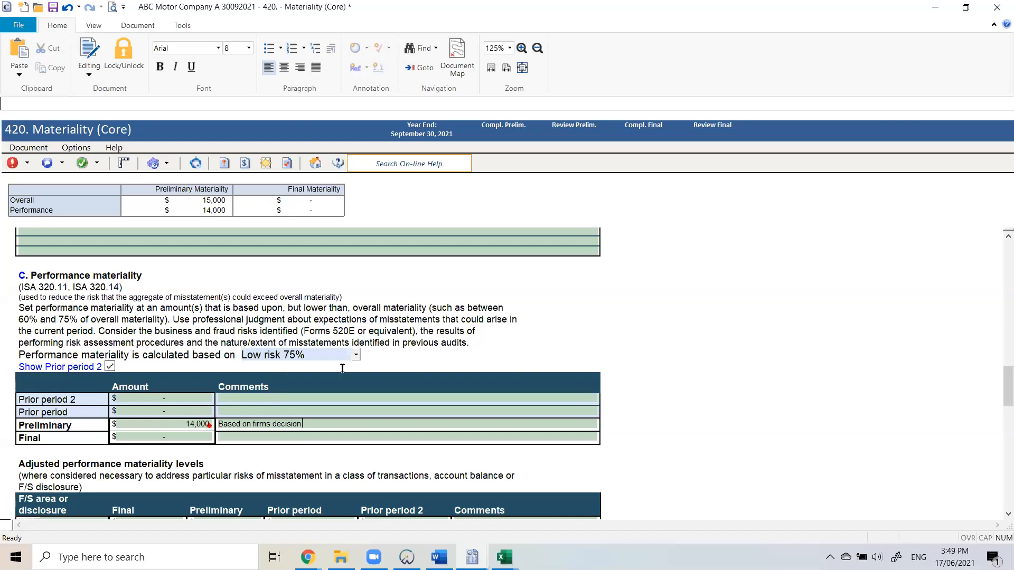
Check the risk options for the performance materiality basis, and remove the override from the Preliminary performance materiality amount.
left_click(356, 356)
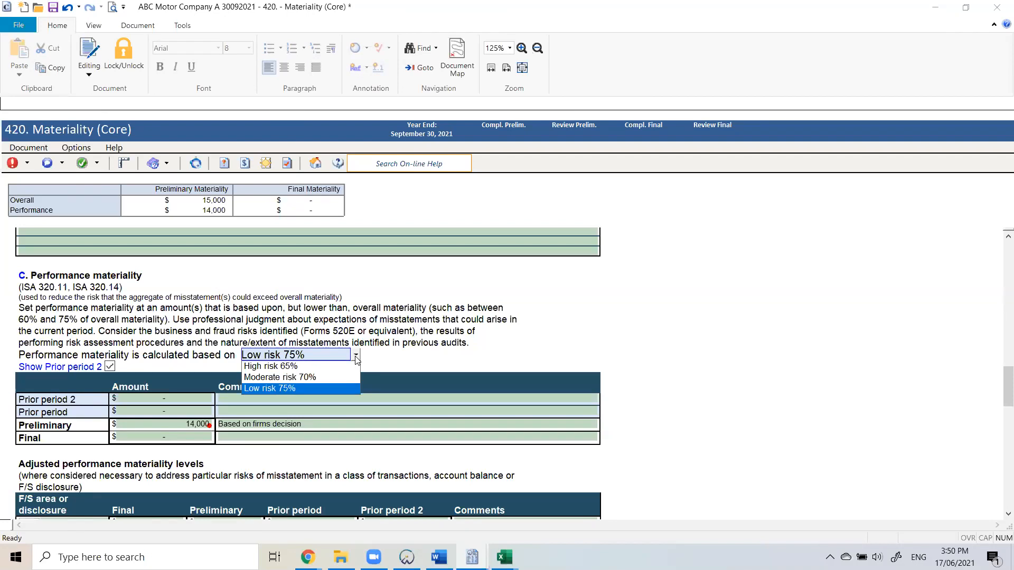
left_click(380, 351)
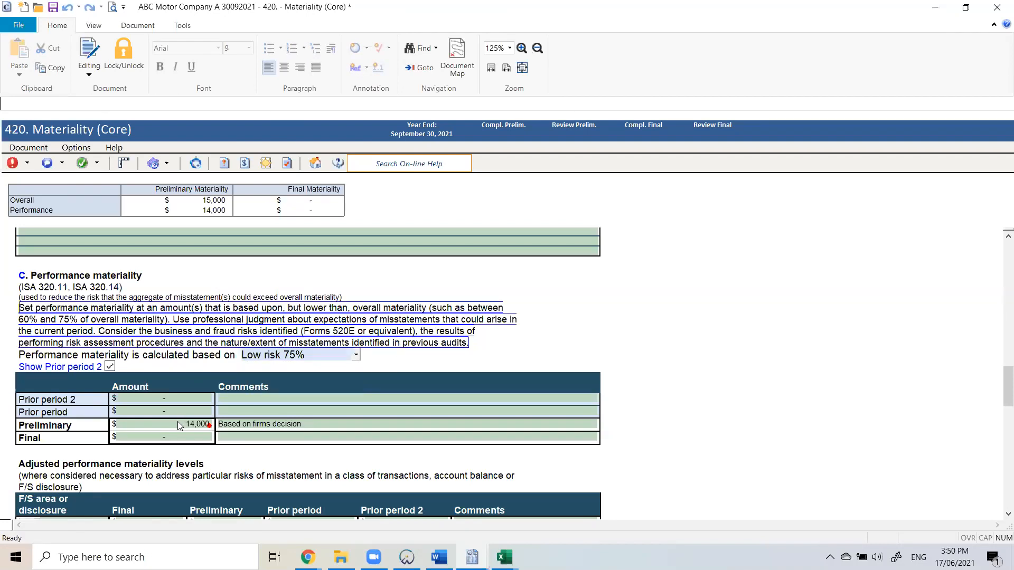
right_click(180, 426)
left_click(229, 430)
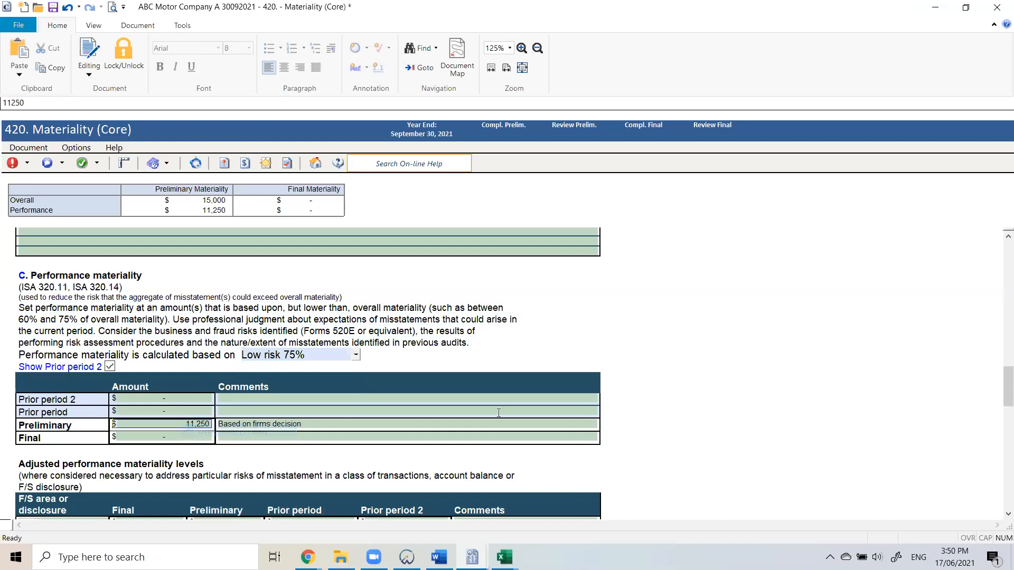
Add Inventories as a financial statement area under Adjusted performance materiality levels, with a Preliminary amount of 9,000.
scroll(514, 377, "down", 3)
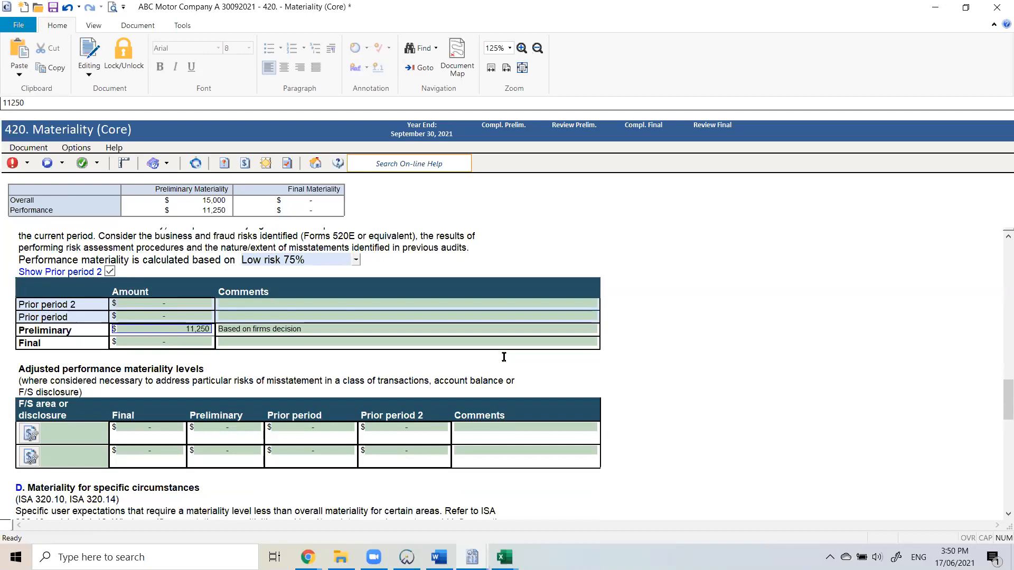
scroll(75, 383, "down", 3)
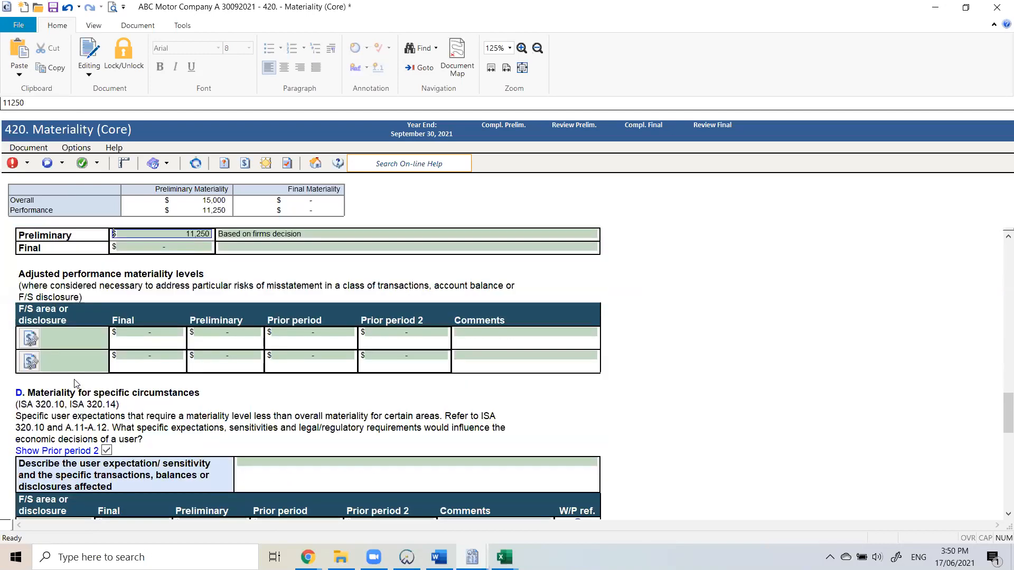
left_click(31, 339)
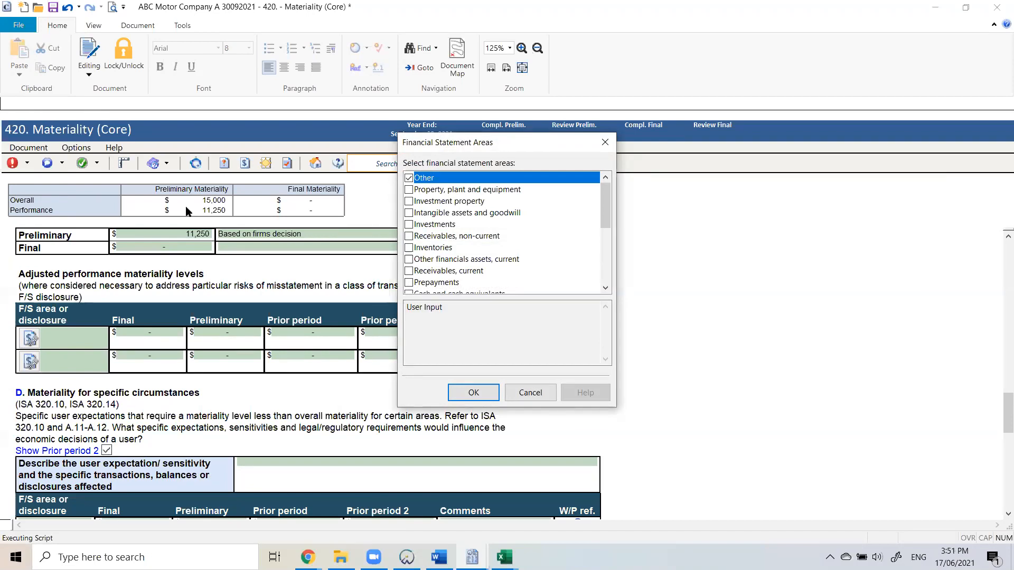
left_click(410, 248)
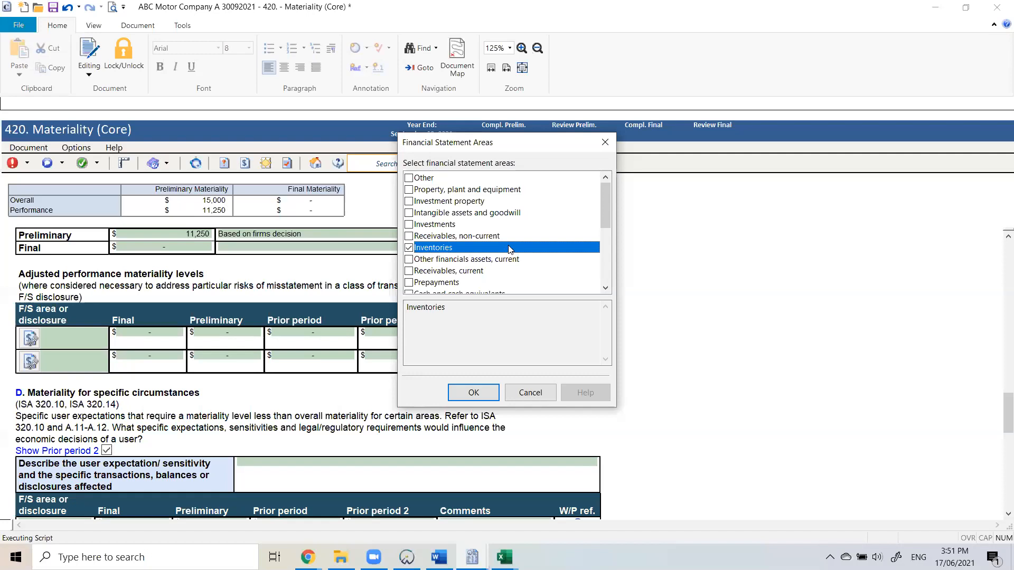
left_click(474, 392)
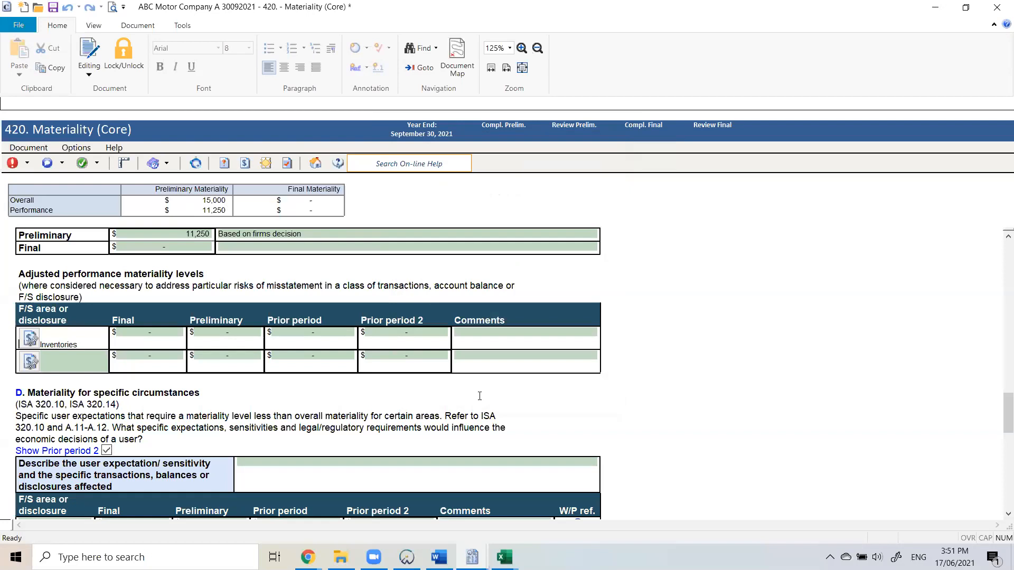
left_click(246, 338)
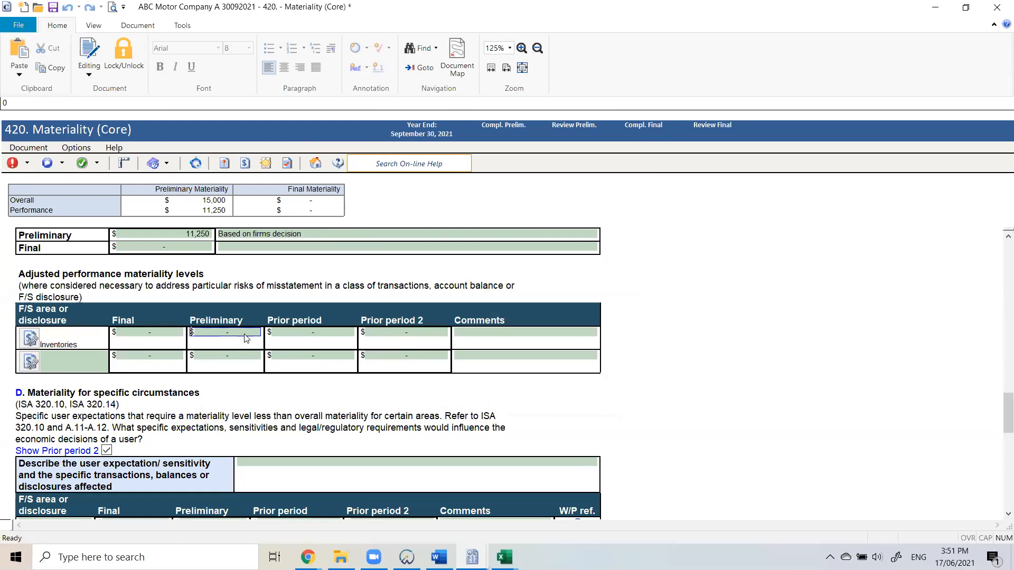
type("9000")
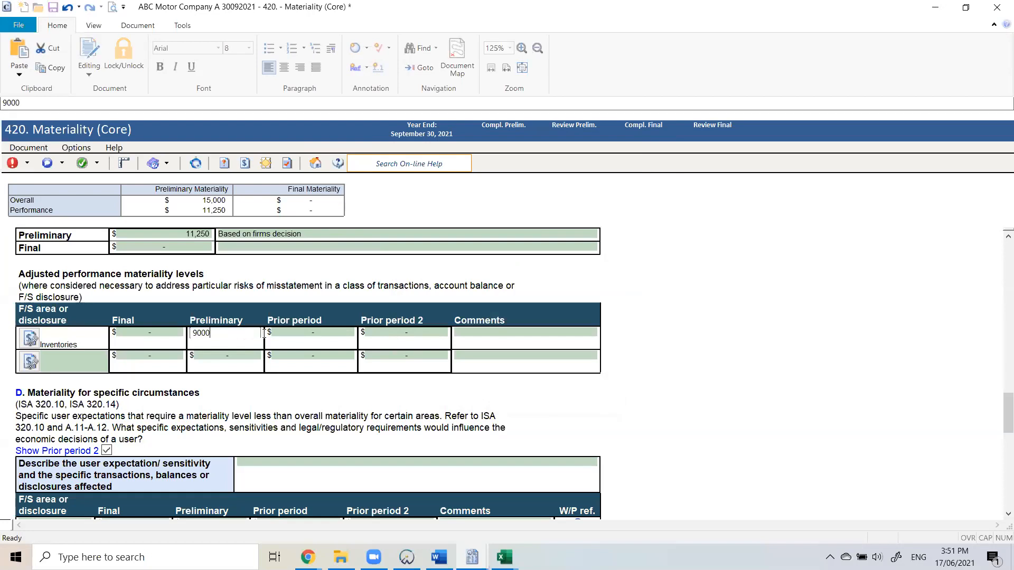
left_click(624, 352)
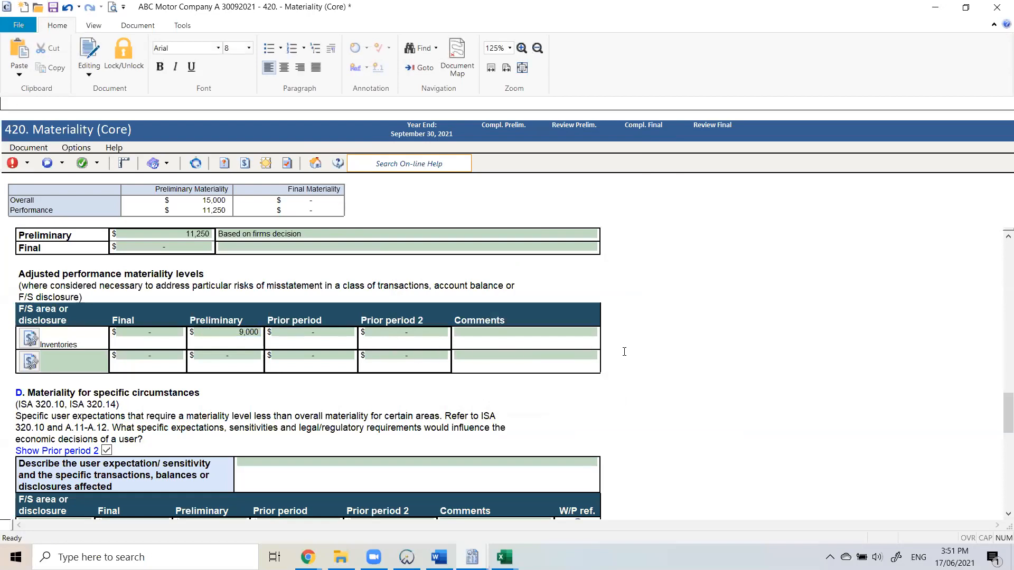
Enter the comment "Client has had issues recording inventory ............." for the Inventories adjusted performance materiality.
left_click(534, 330)
type("Client has had issues recording inventory ")
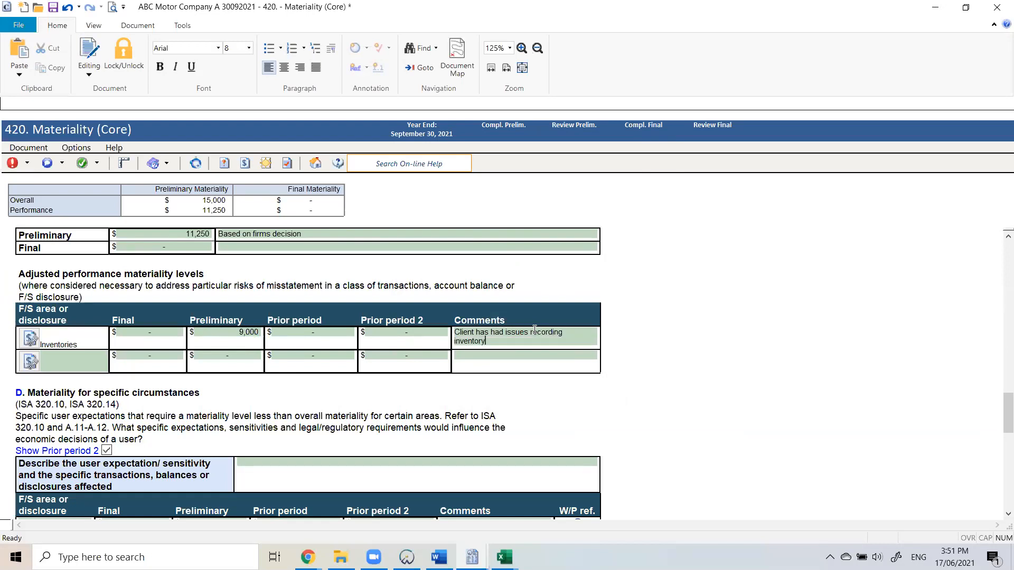
type(".............")
key("Tab")
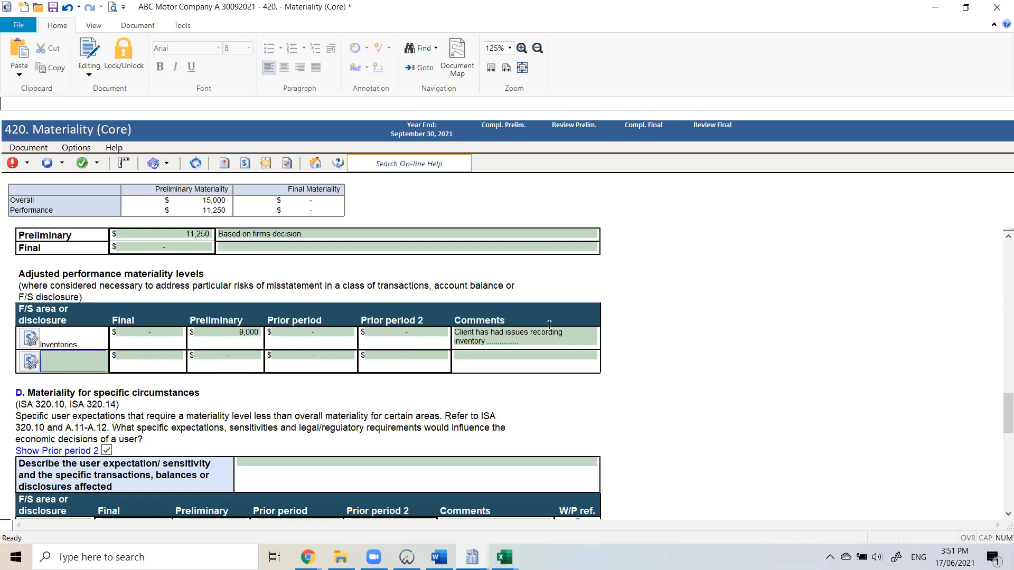
left_click_drag(550, 329, 691, 353)
left_click(689, 350)
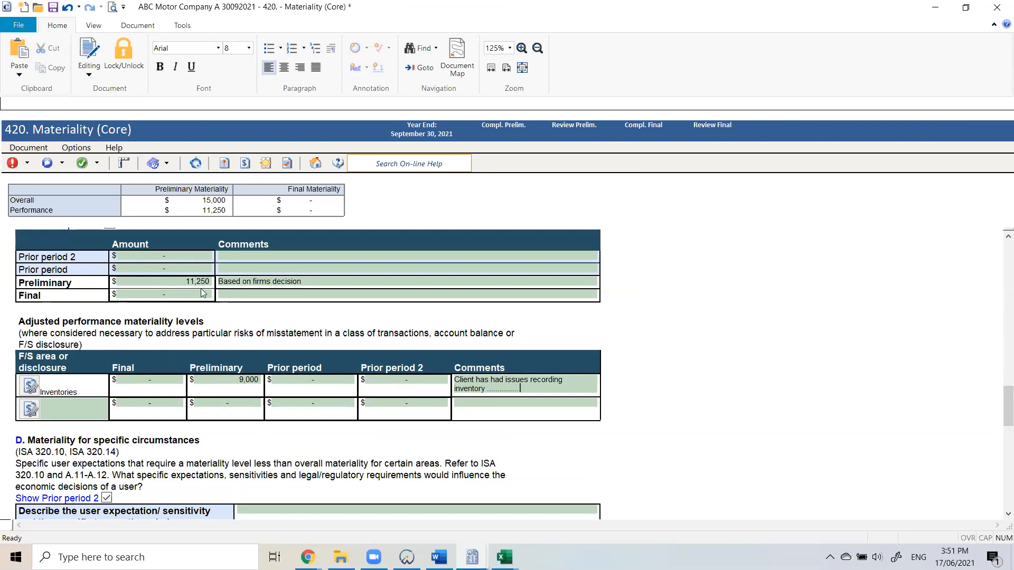
Change the Preliminary adjusted performance materiality for Inventories to 13,000.
left_click(231, 383)
left_click(240, 380)
left_click_drag(242, 380, 161, 385)
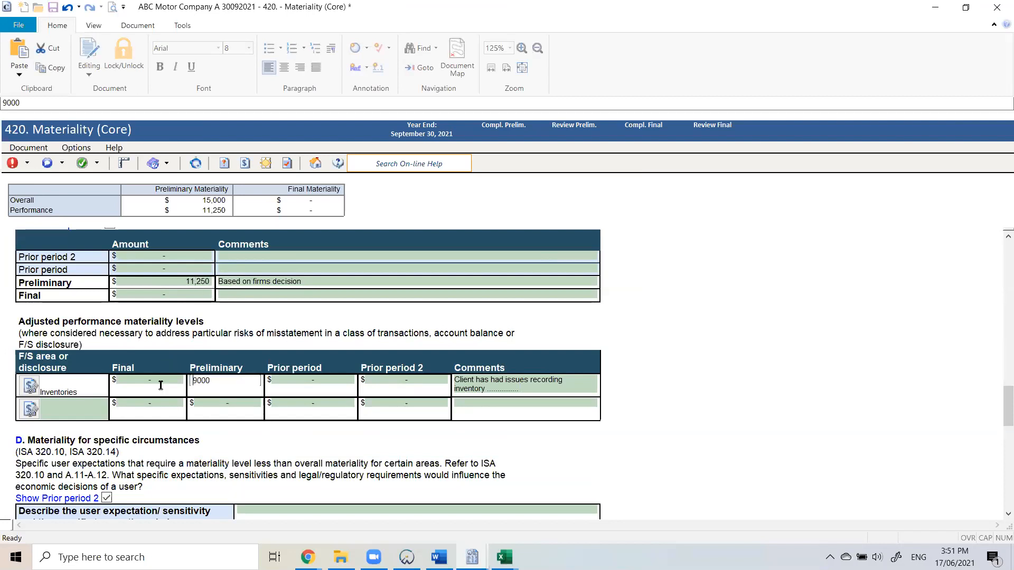
type("13000")
key("Tab")
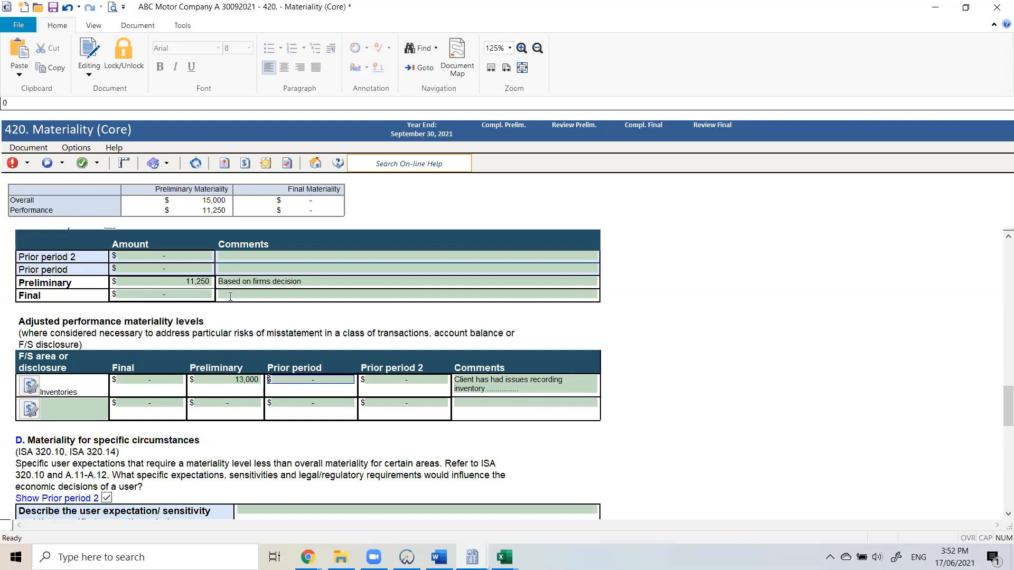
Set the Preliminary adjusted performance materiality for Inventories back to 9,000.
left_click(240, 387)
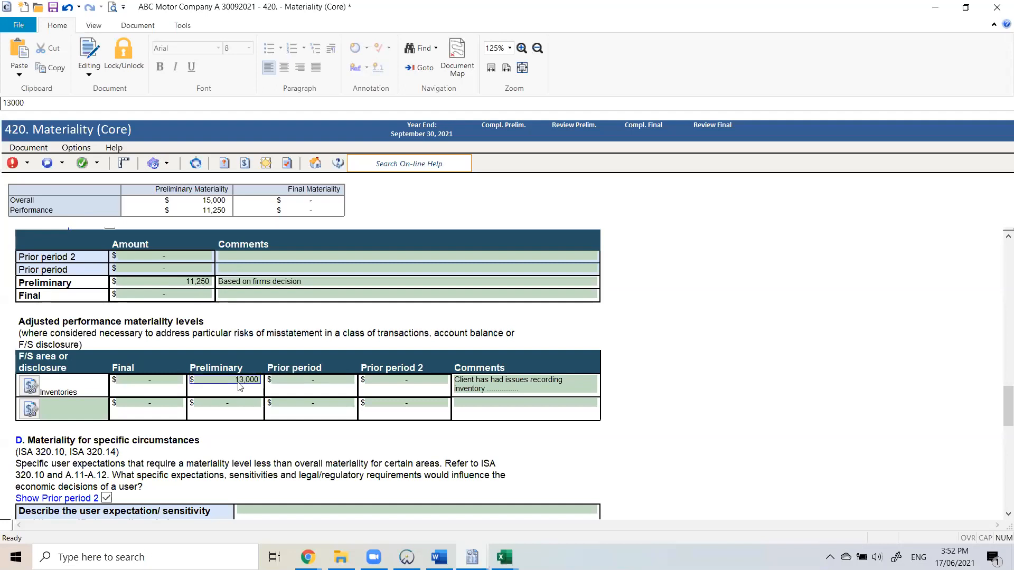
type("9000")
key("Tab")
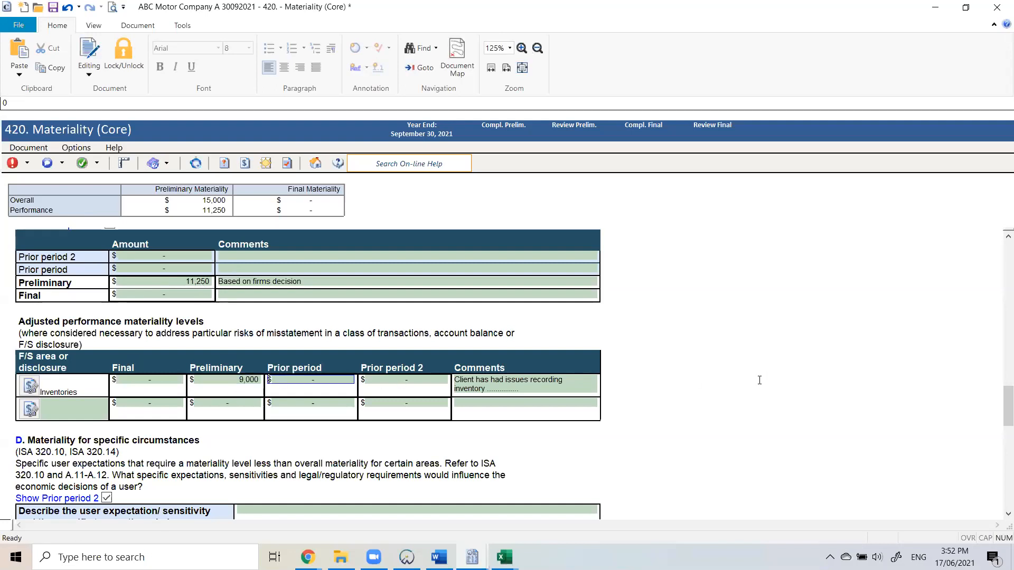
key("Tab")
key("Tab")
key("End")
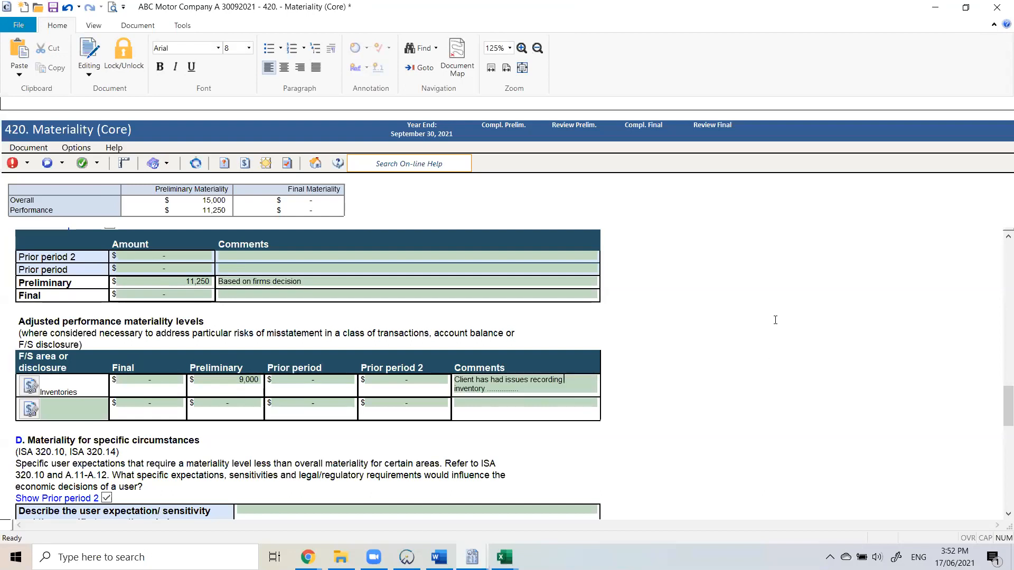
Insert one extra row in the section D specific circumstances table and one in the Adjusted performance materiality levels table.
scroll(775, 320, "down", 3)
scroll(310, 385, "down", 1)
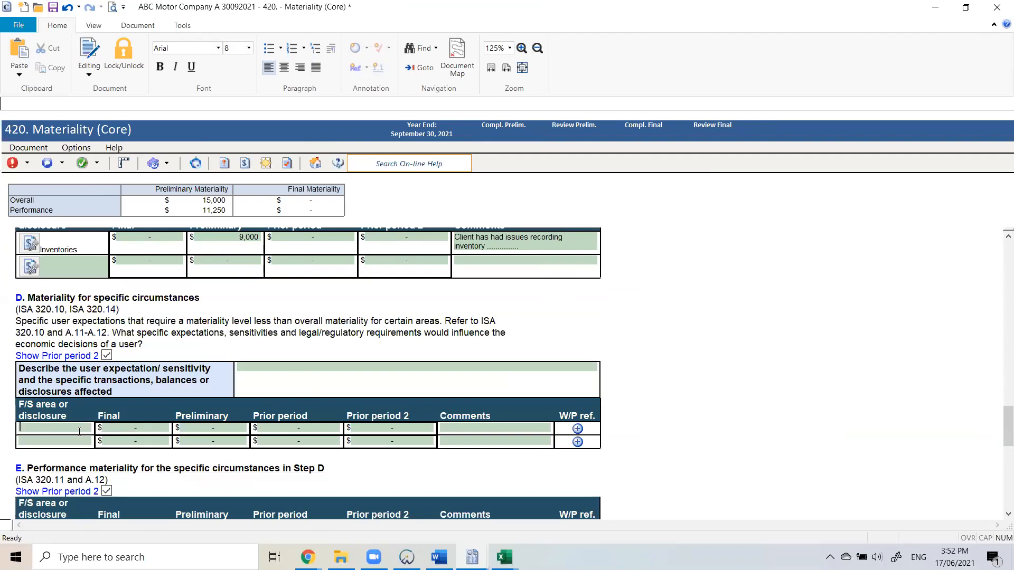
right_click(79, 432)
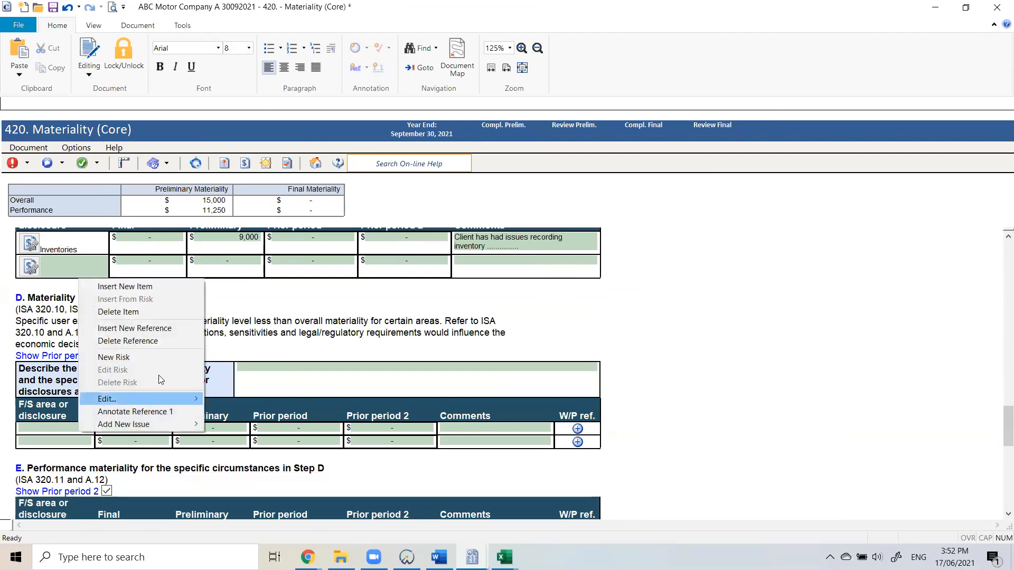
left_click(164, 287)
right_click(74, 446)
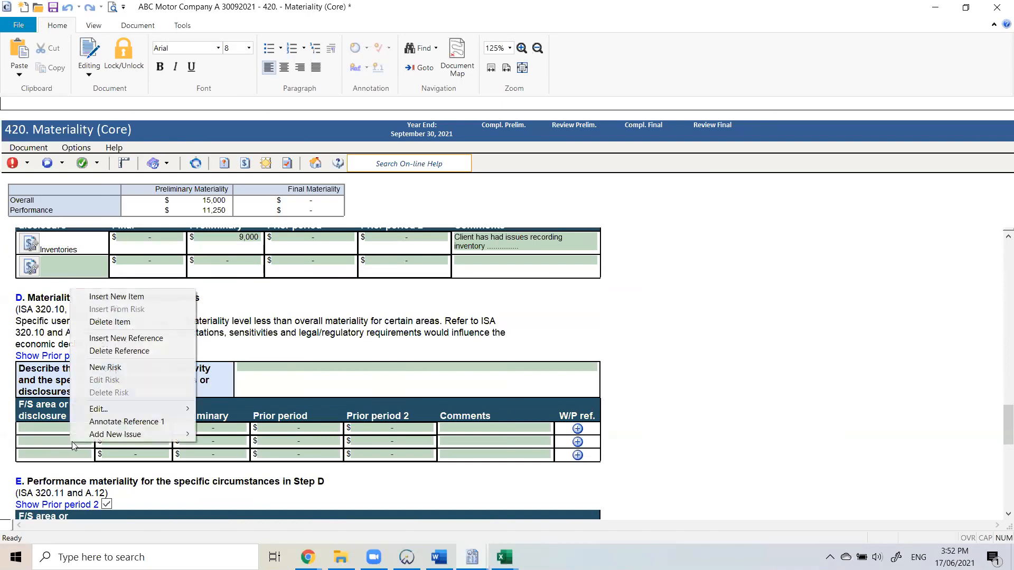
left_click(169, 272)
right_click(169, 272)
left_click(252, 277)
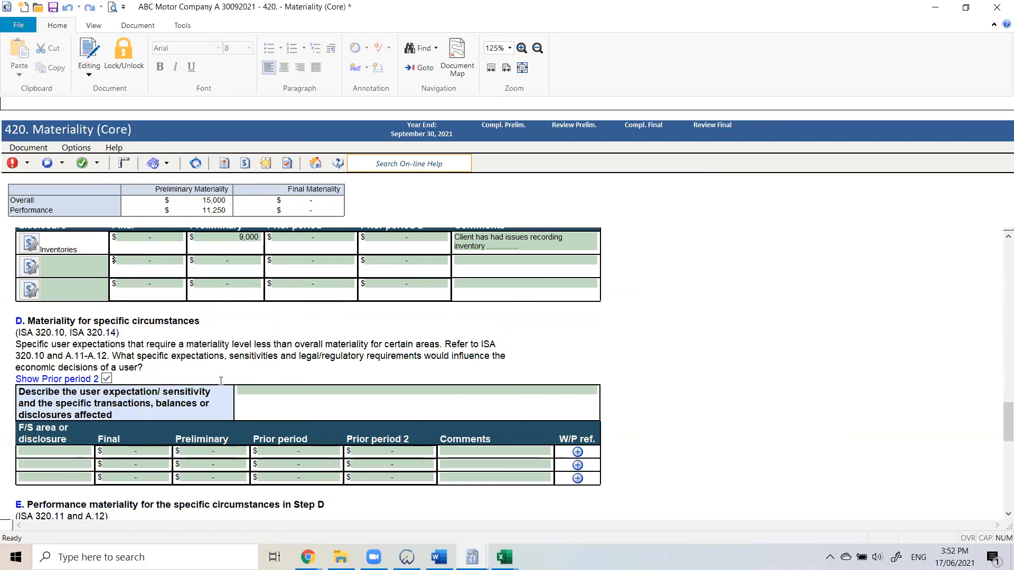
Base the trivial misstatement calculation in section F on 1%.
scroll(221, 381, "down", 4)
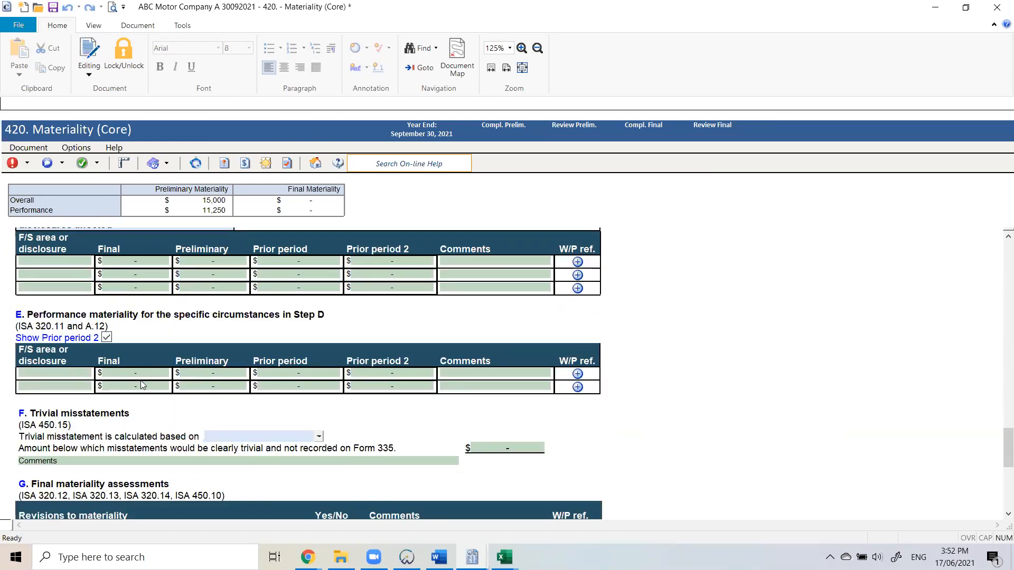
scroll(141, 385, "up", 2)
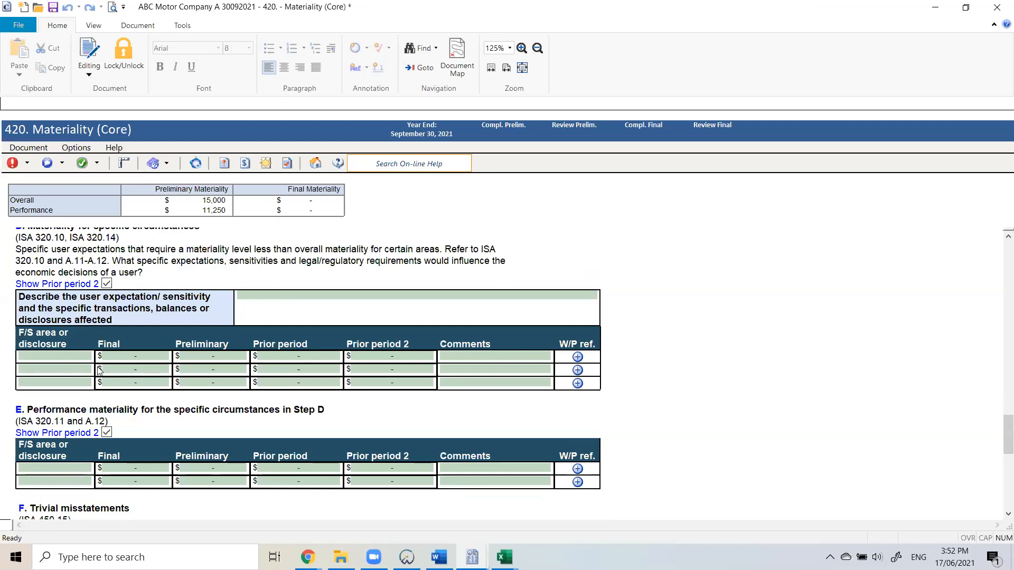
scroll(101, 373, "down", 3)
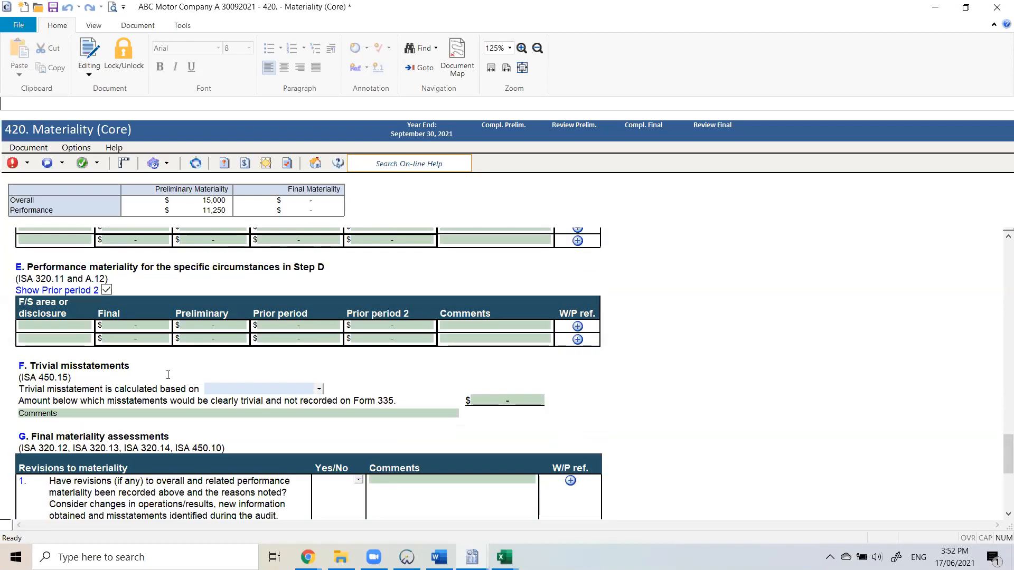
left_click(319, 389)
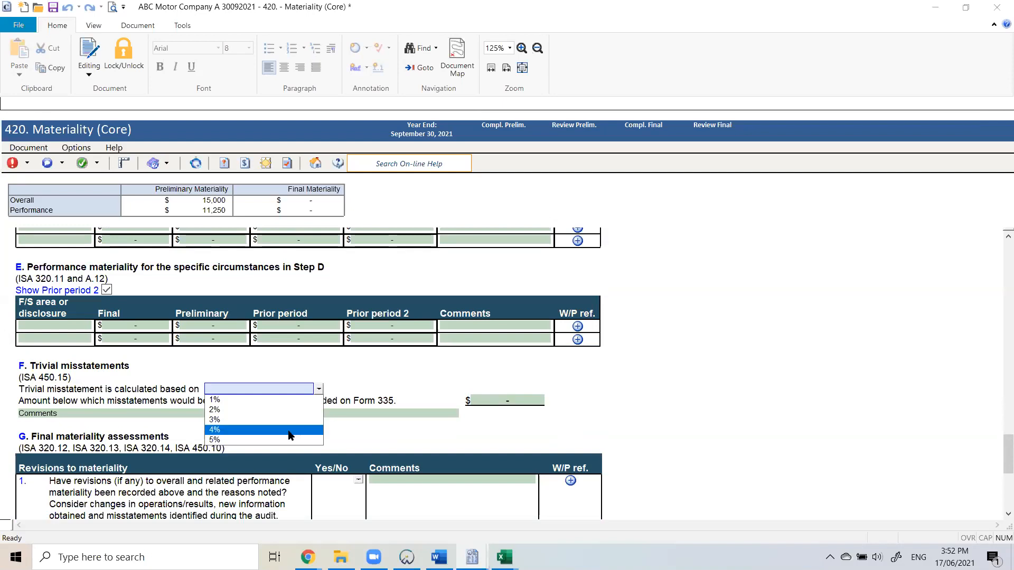
left_click(300, 401)
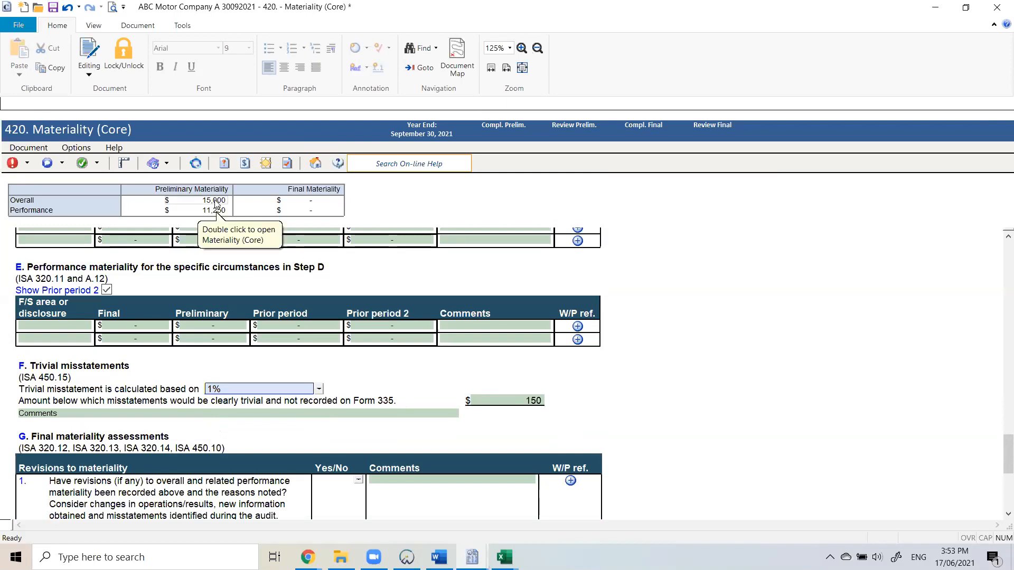
left_click(107, 415)
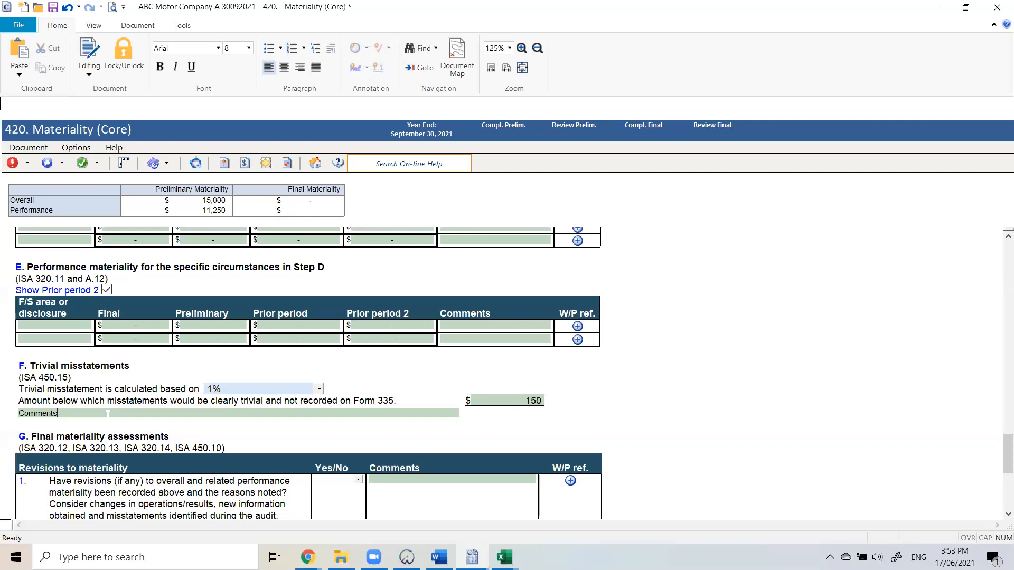
Check the final materiality assessments and sign-off areas, and close document 420 with its changes saved.
scroll(113, 414, "down", 3)
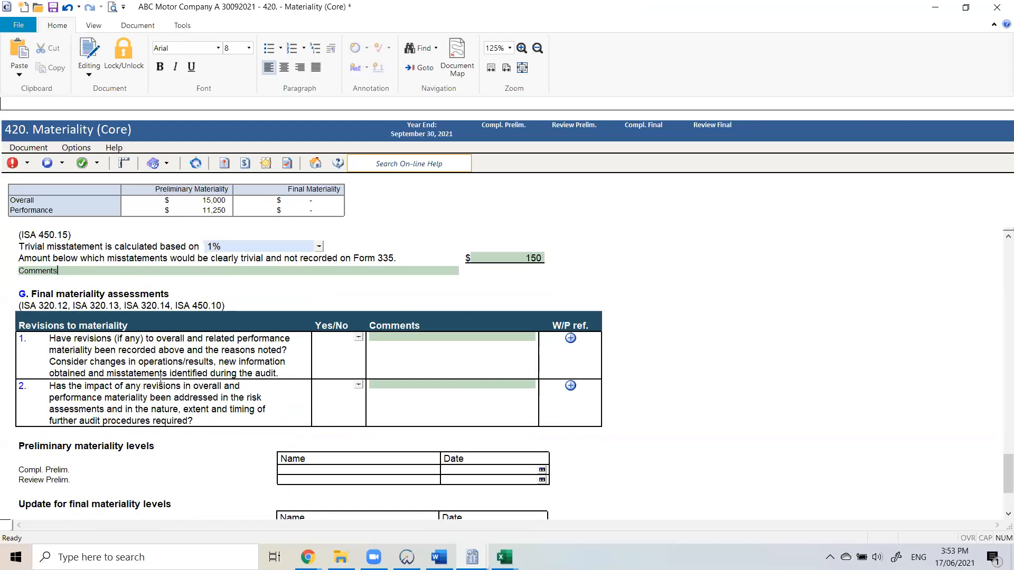
scroll(179, 385, "down", 2)
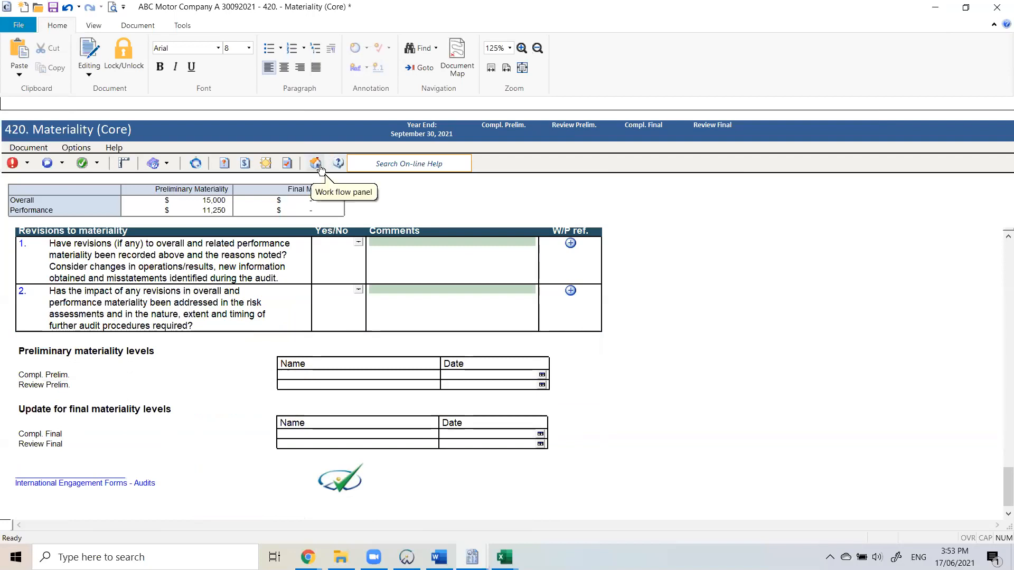
left_click(996, 9)
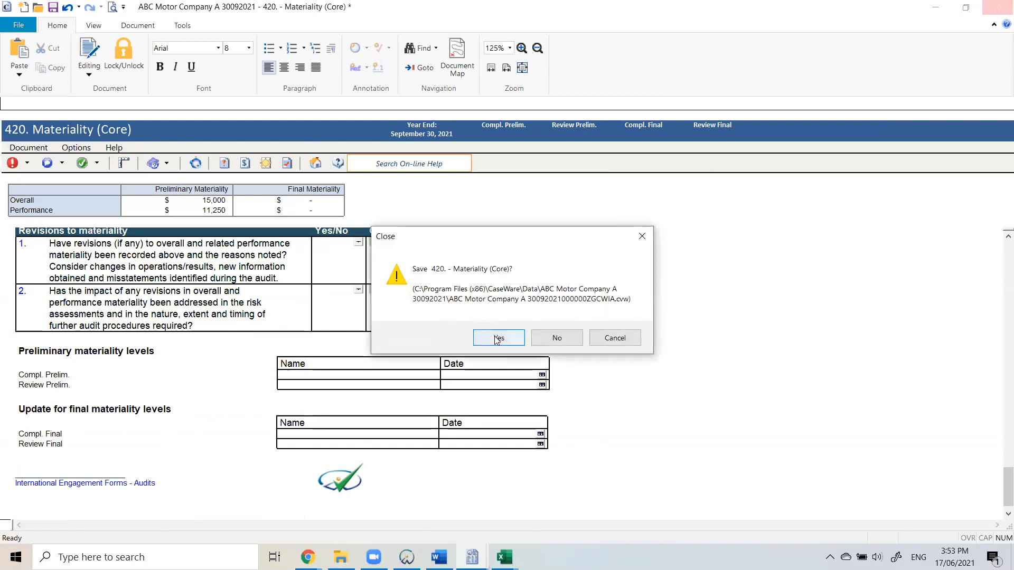
left_click(497, 339)
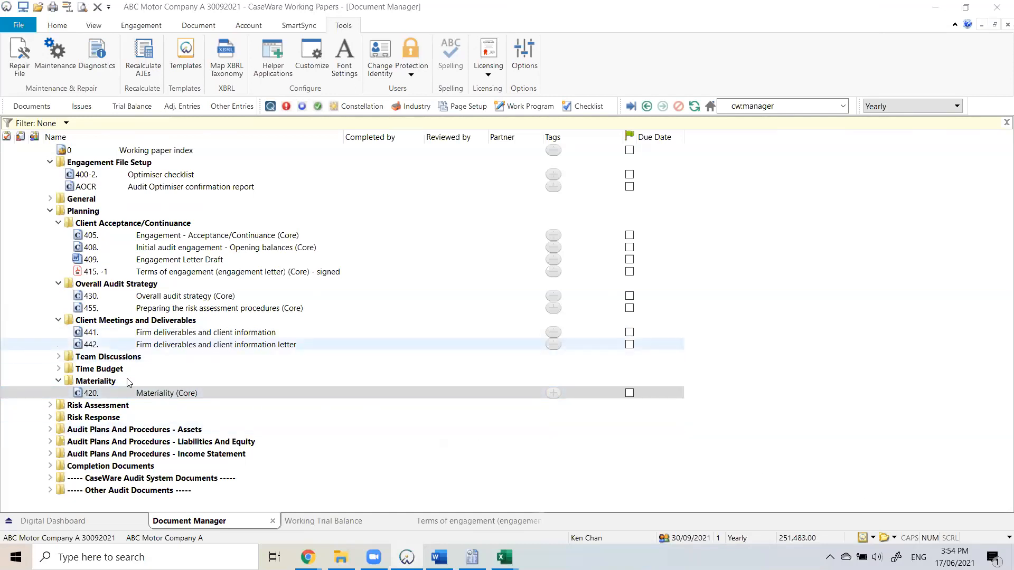
Open the FSA Financial statement areas worksheet from the first Risk Assessment subfolder and maximize its window.
left_click(50, 406)
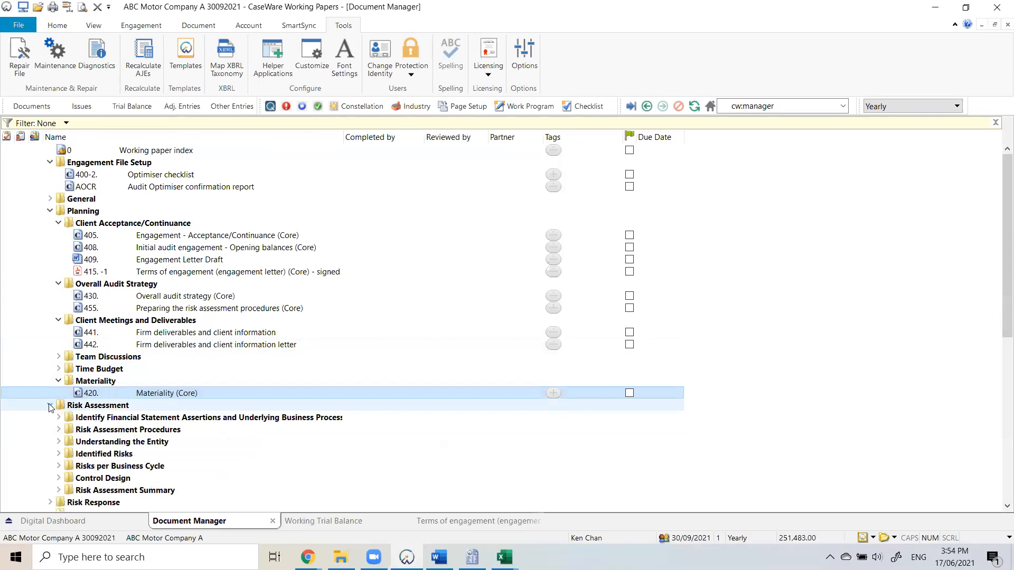
left_click(59, 417)
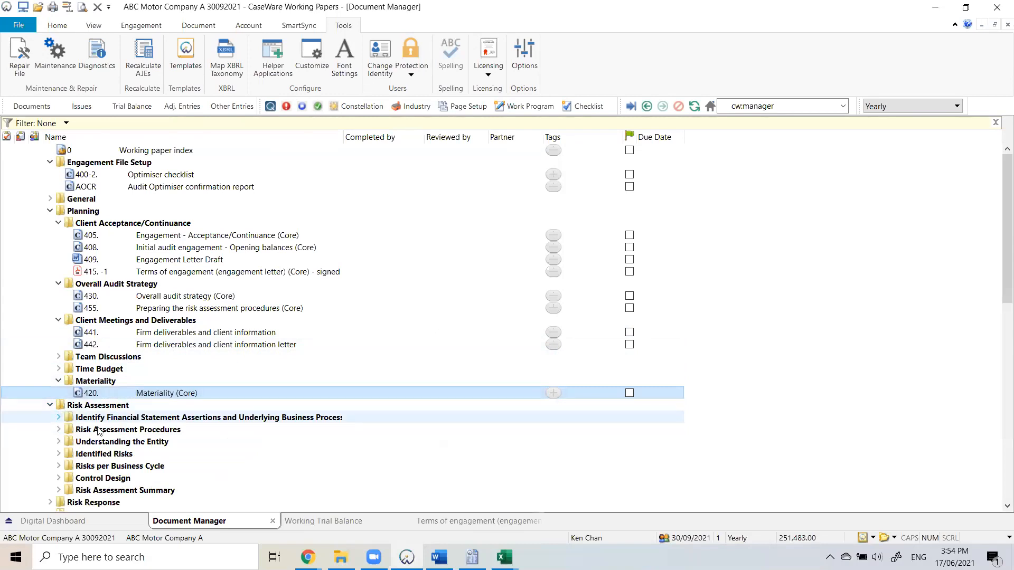
left_click(101, 430)
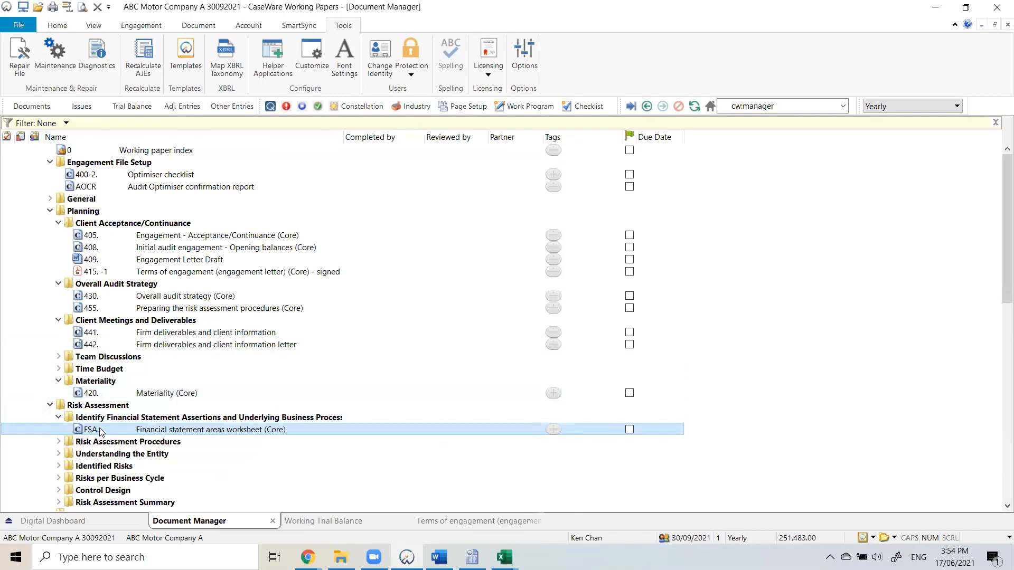
double_click(101, 430)
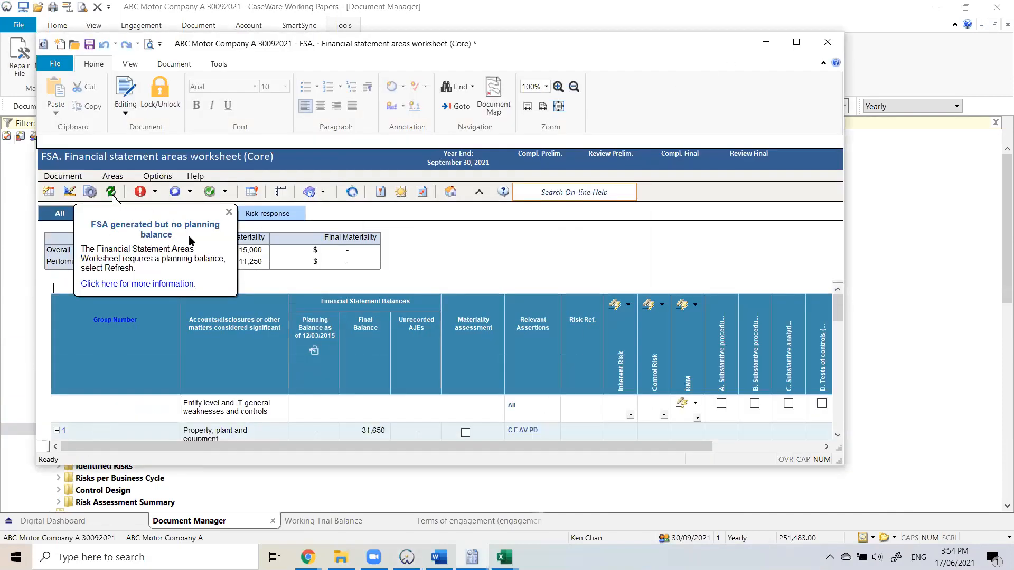
left_click(796, 42)
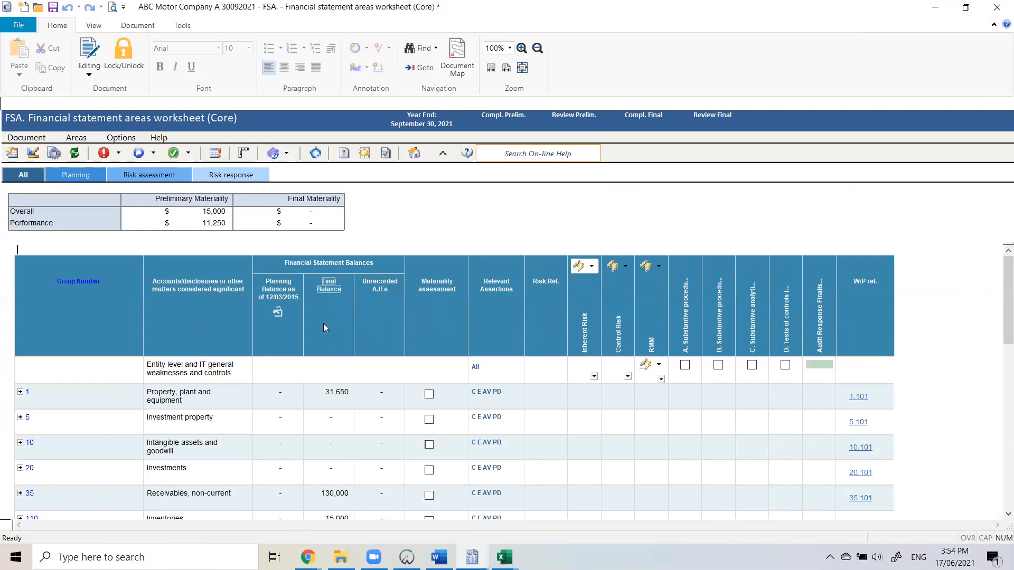
Show the Planning view and refresh the worksheet, accepting the update of planning balances from the Working Trial Balance.
left_click(69, 177)
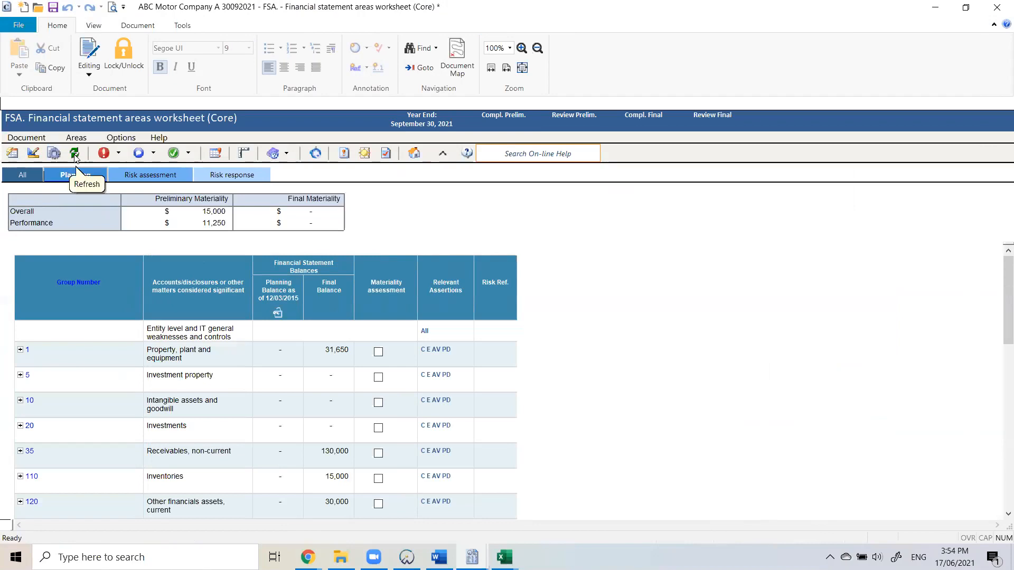
left_click(75, 154)
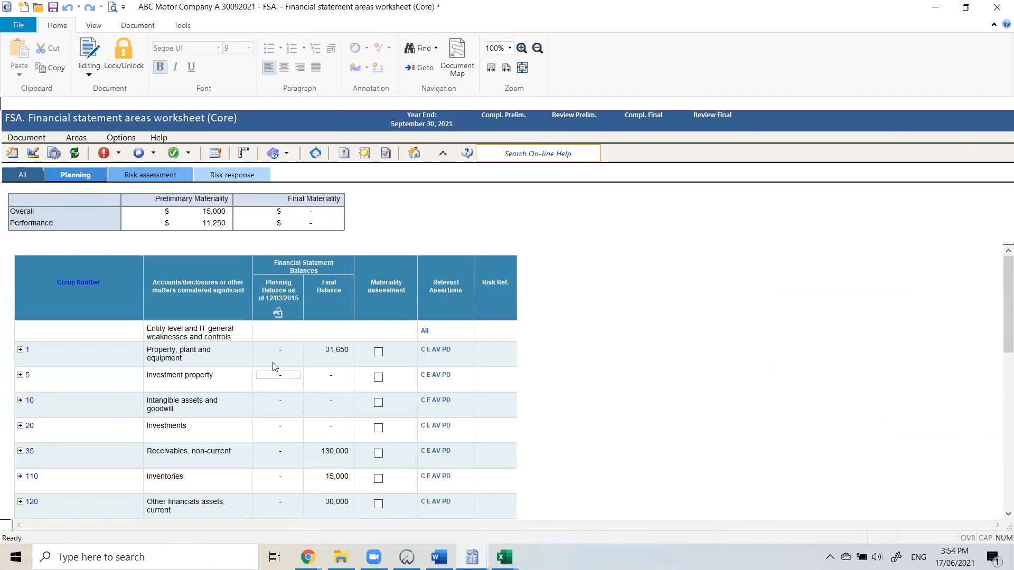
left_click(75, 153)
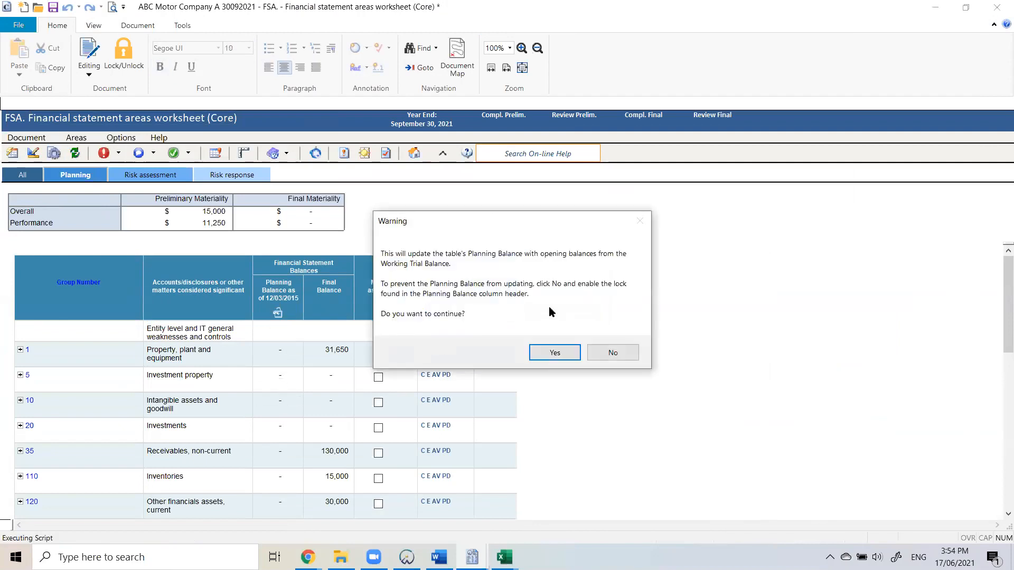
left_click(562, 351)
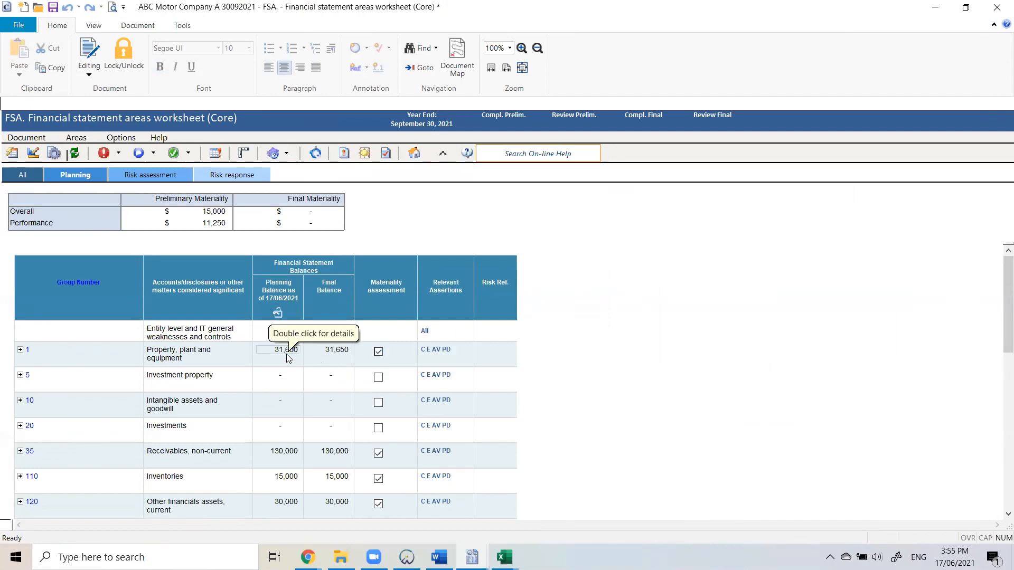
Examine the planning balances and materiality assessments of all account groups against overall and performance materiality.
scroll(286, 355, "down", 1)
scroll(286, 348, "down", 3)
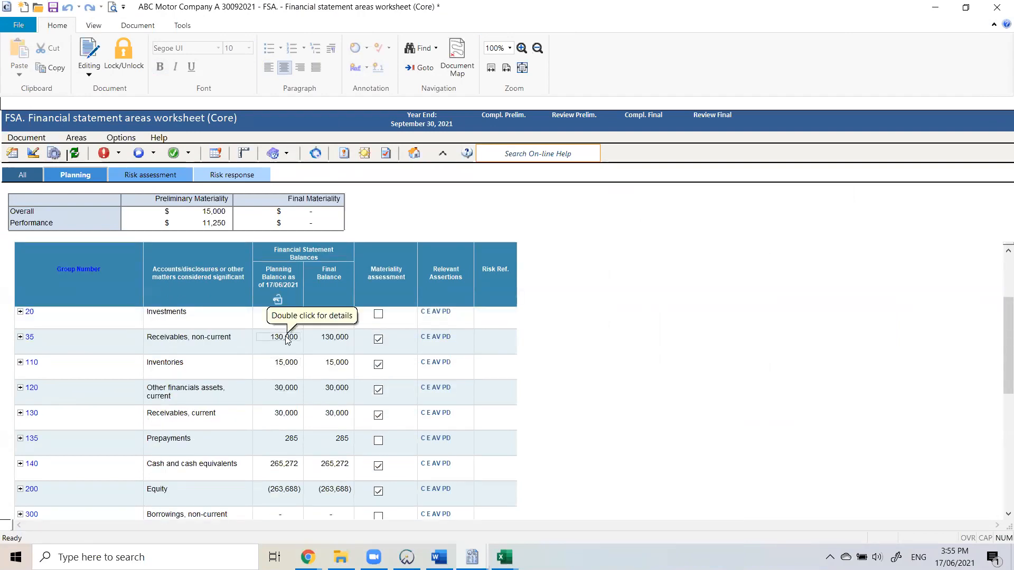
scroll(338, 372, "up", 4)
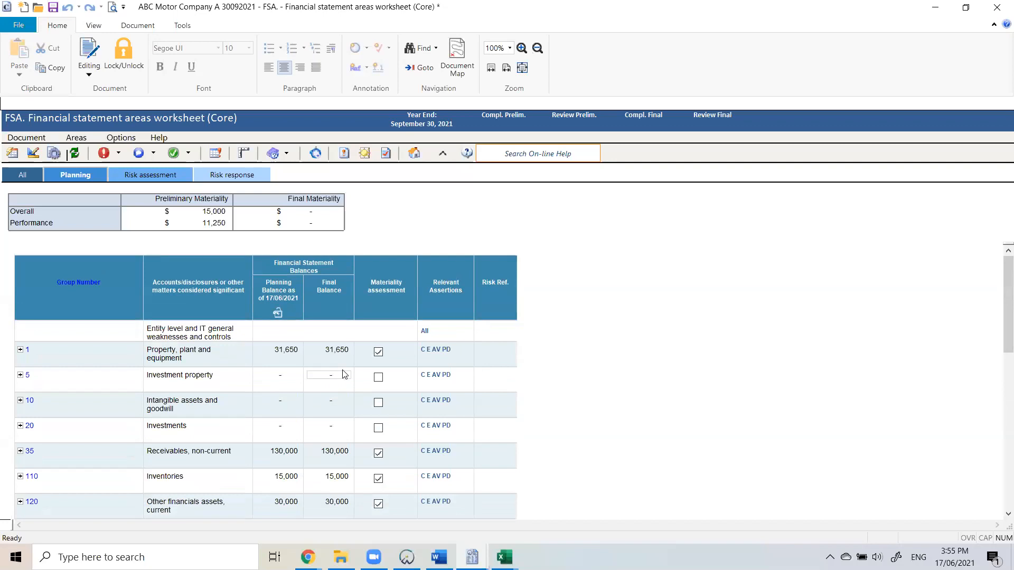
scroll(400, 377, "down", 1)
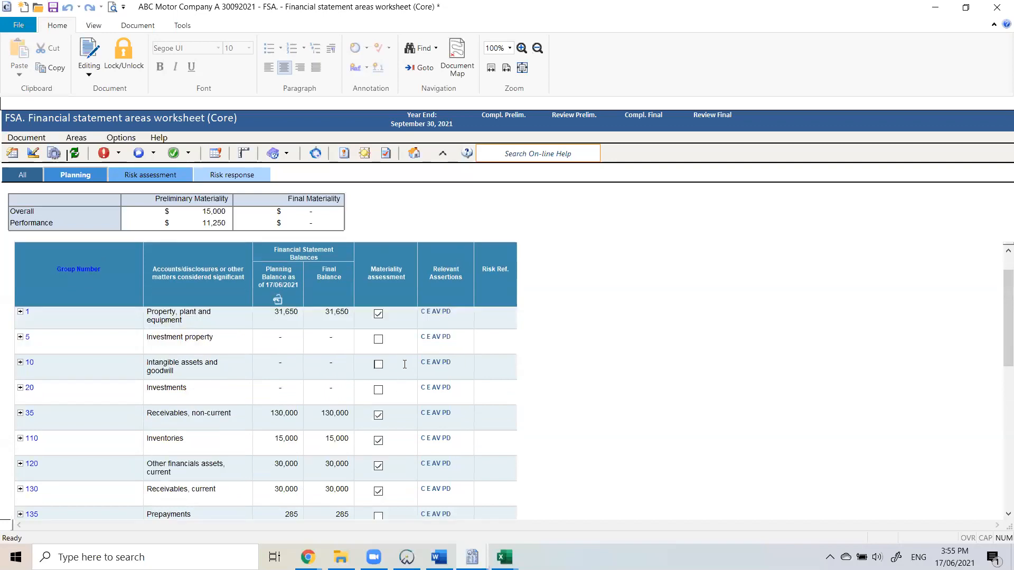
scroll(403, 359, "up", 1)
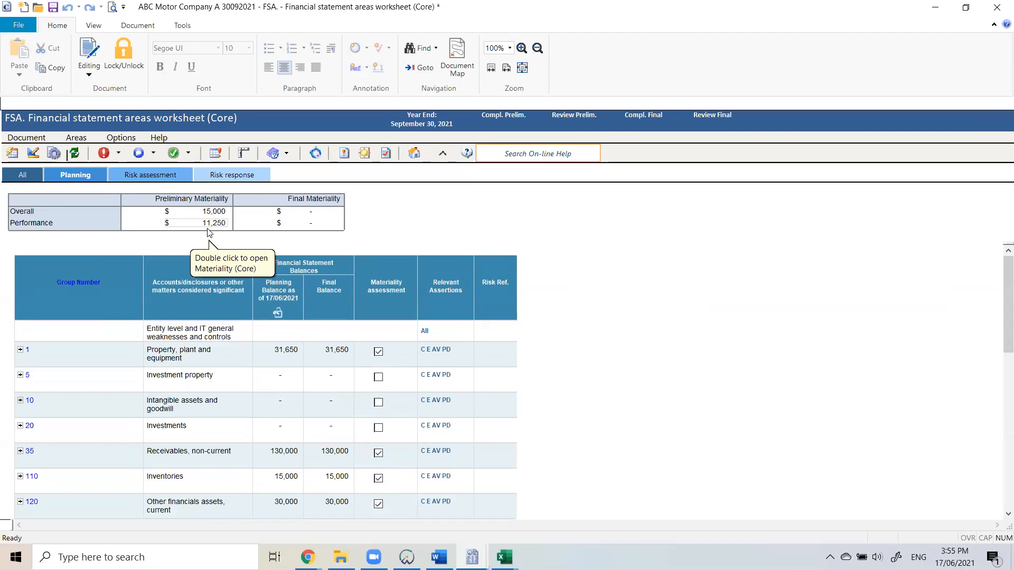
scroll(380, 390, "down", 3)
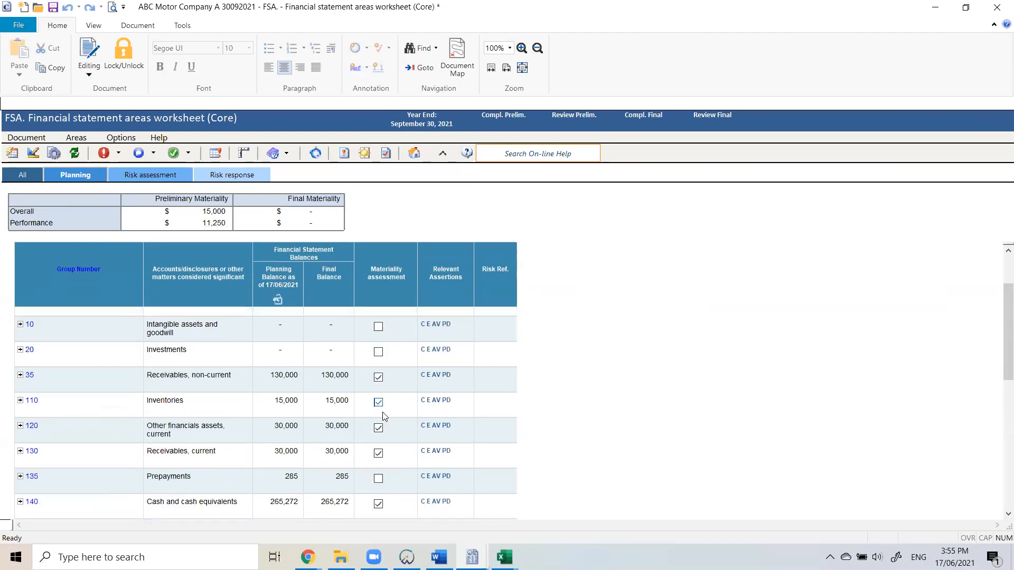
scroll(384, 416, "down", 5)
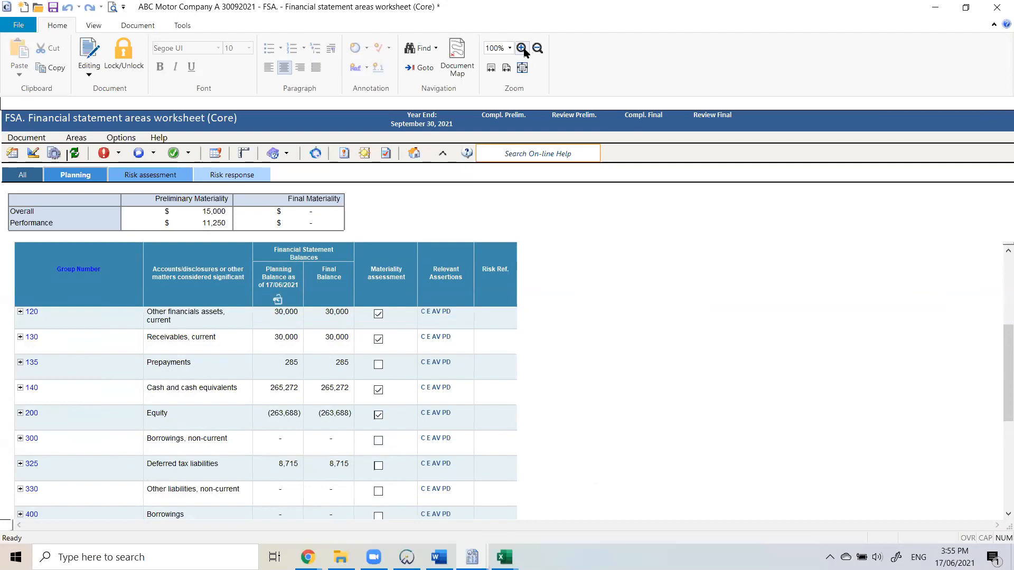
scroll(746, 313, "up", 1)
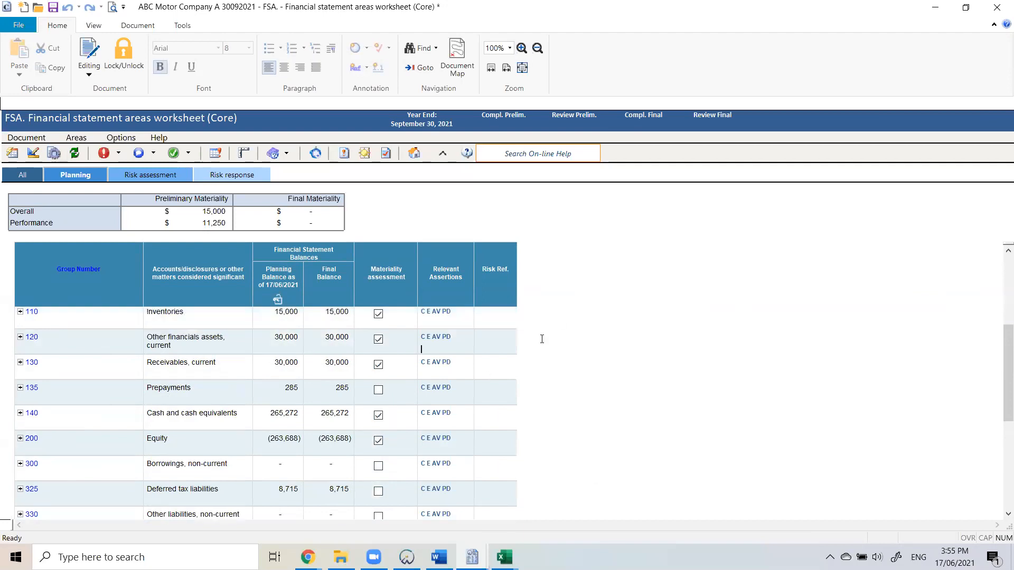
scroll(393, 470, "down", 1)
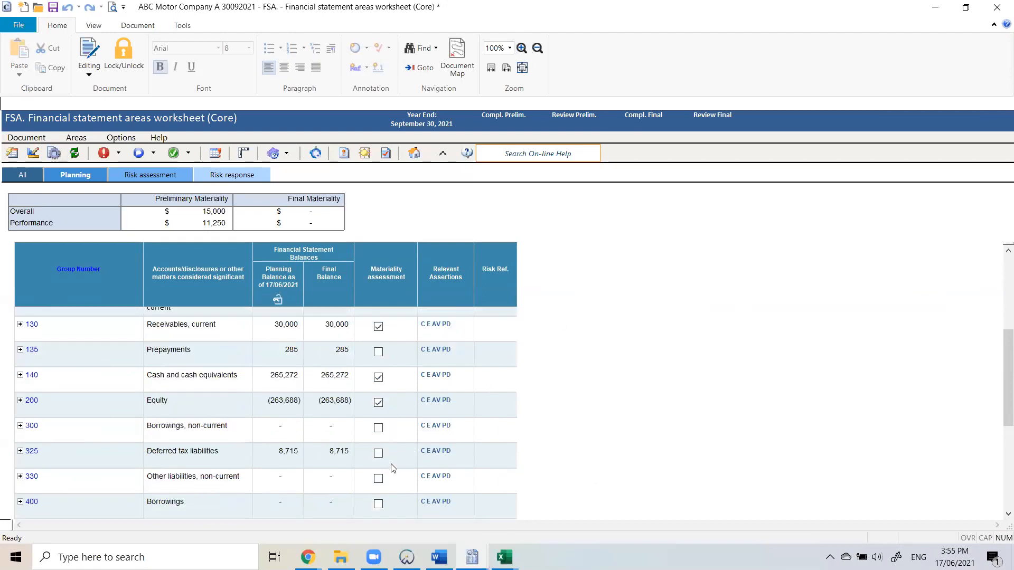
left_click(389, 455)
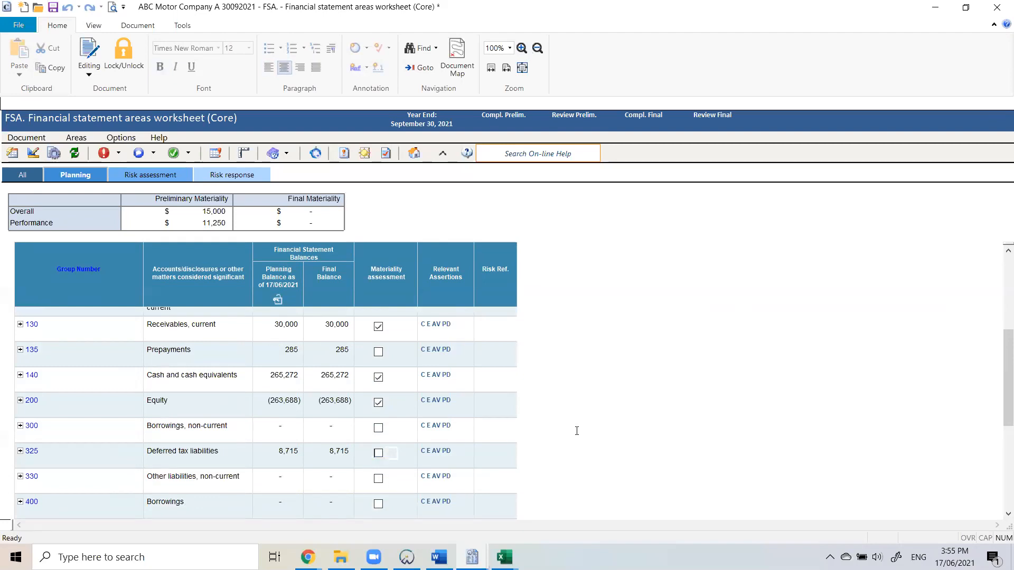
scroll(574, 429, "down", 5)
scroll(574, 429, "down", 1)
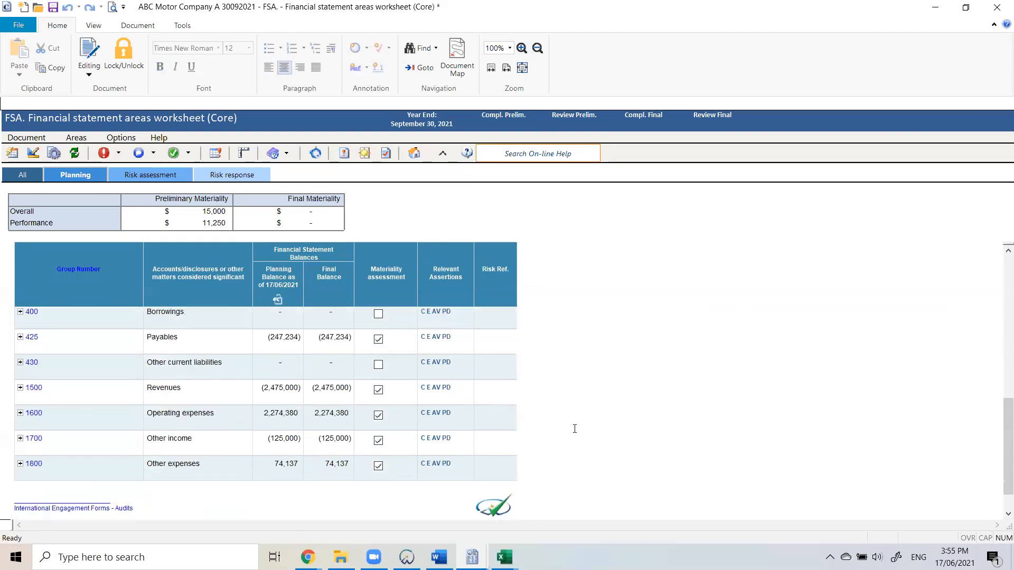
scroll(573, 429, "up", 12)
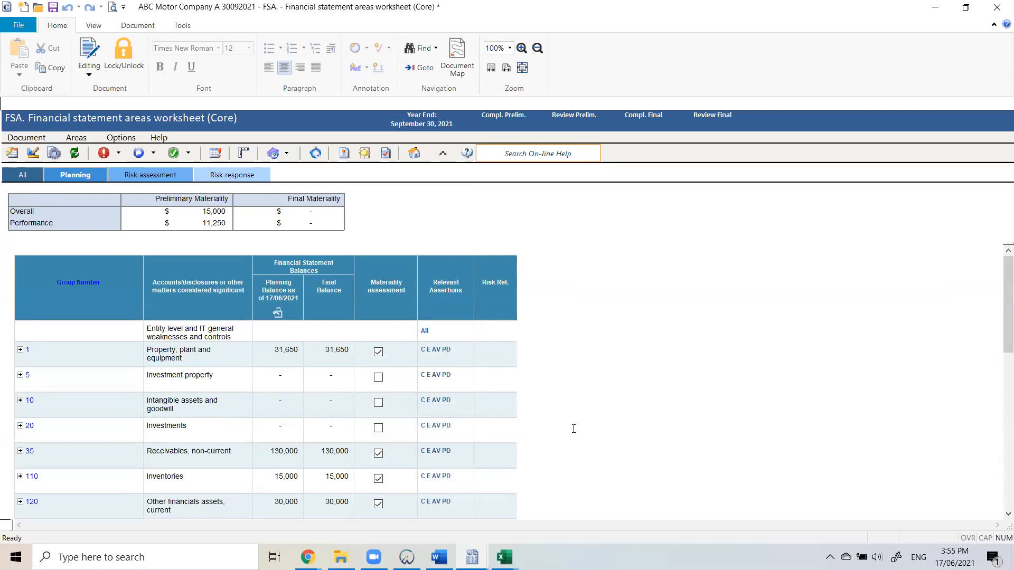
Try marking Deferred tax liabilities as material and remove that materiality override.
scroll(392, 428, "down", 5)
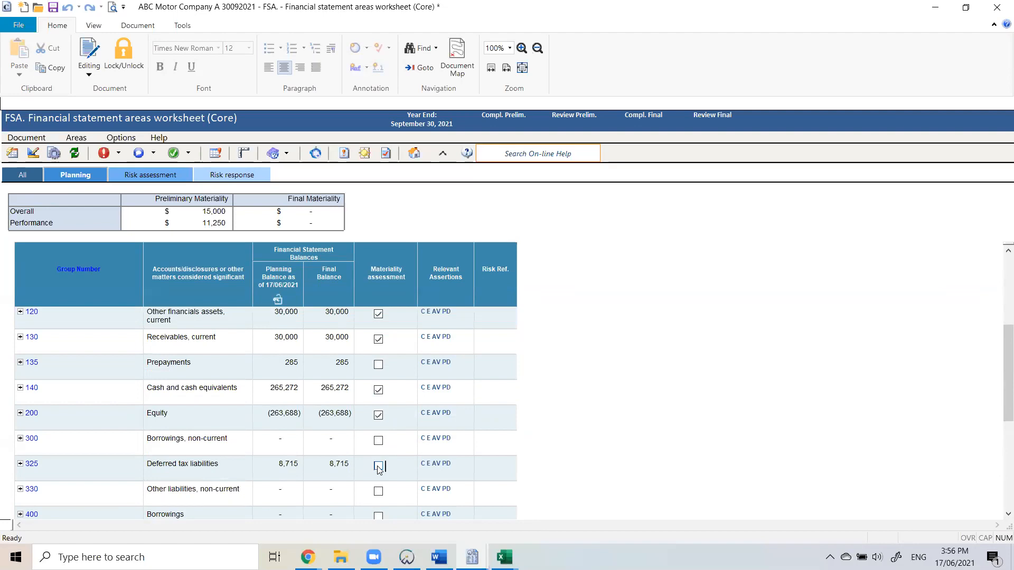
left_click(379, 467)
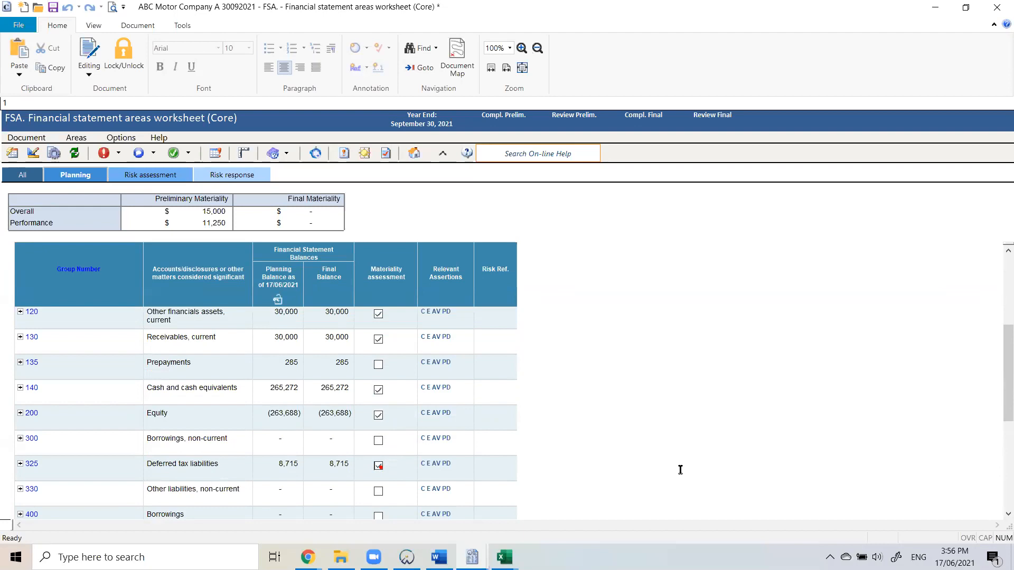
right_click(388, 468)
left_click(418, 431)
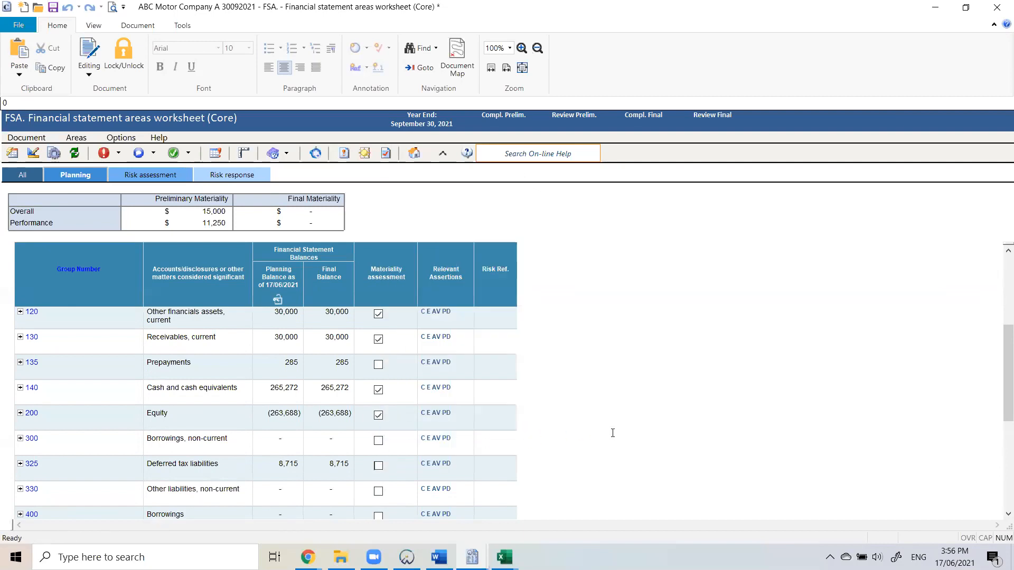
Try clearing the materiality assessment of Receivables, non-current and remove that override.
scroll(388, 393, "up", 5)
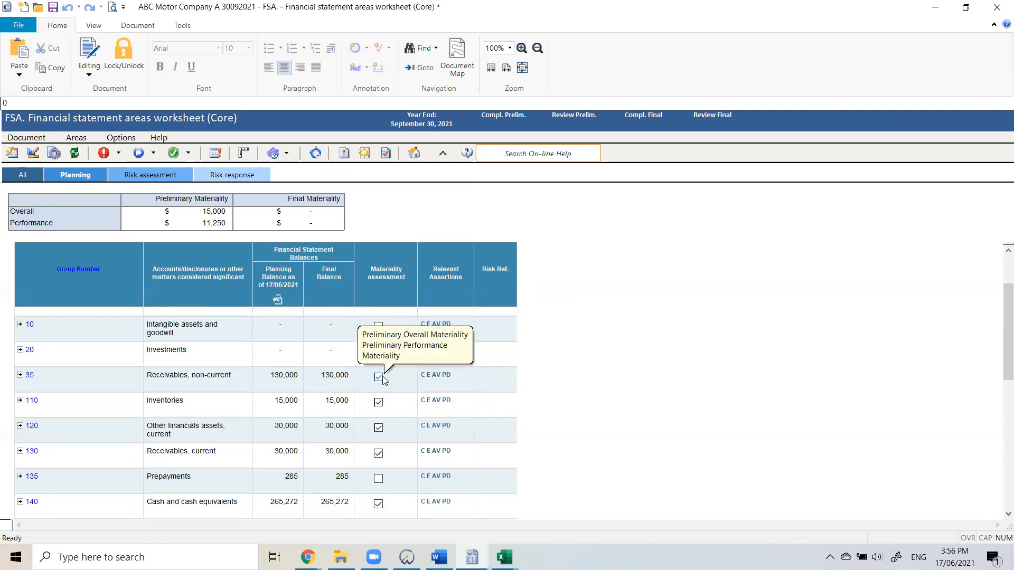
left_click(380, 378)
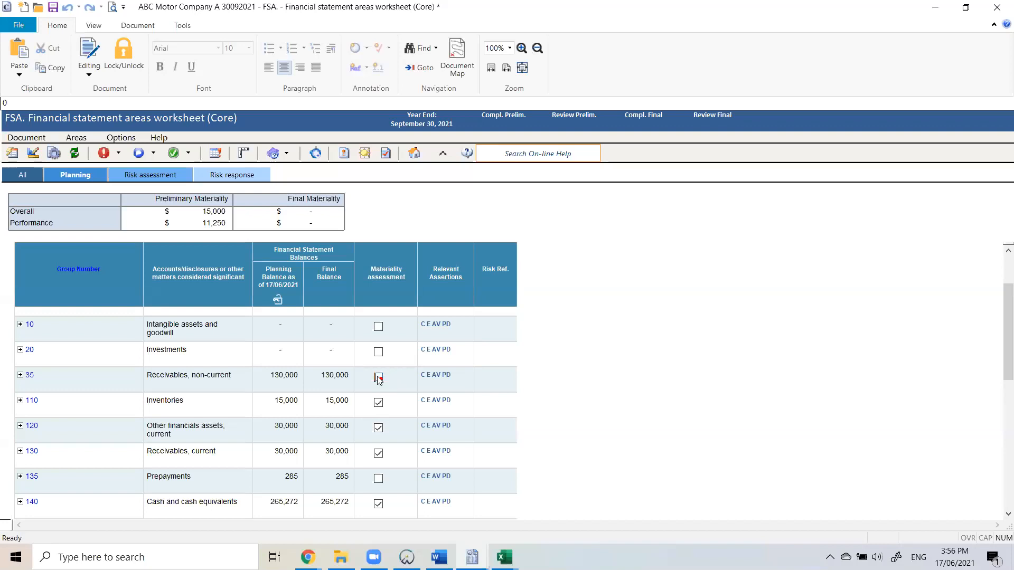
mouse_move(382, 382)
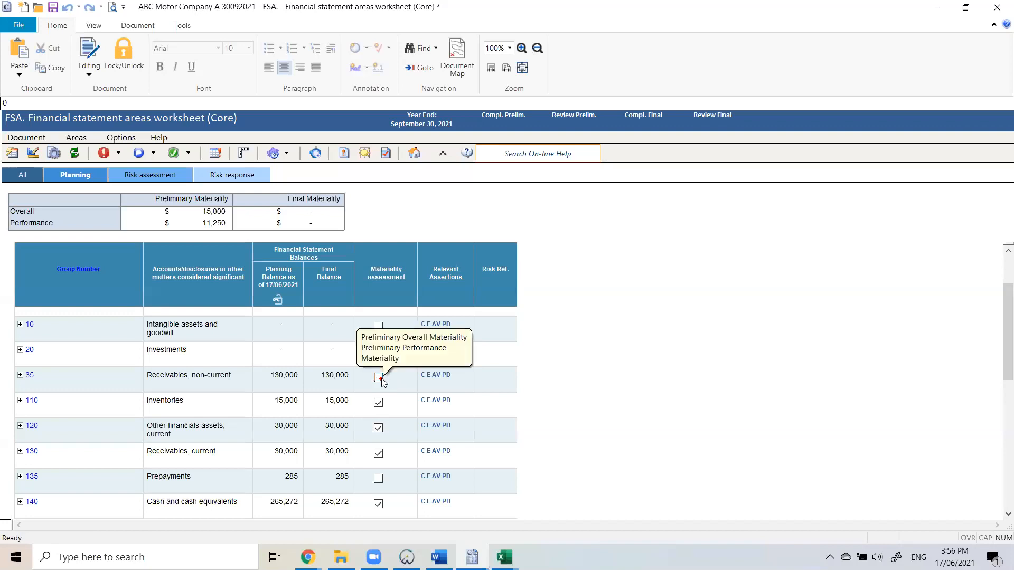
right_click(383, 381)
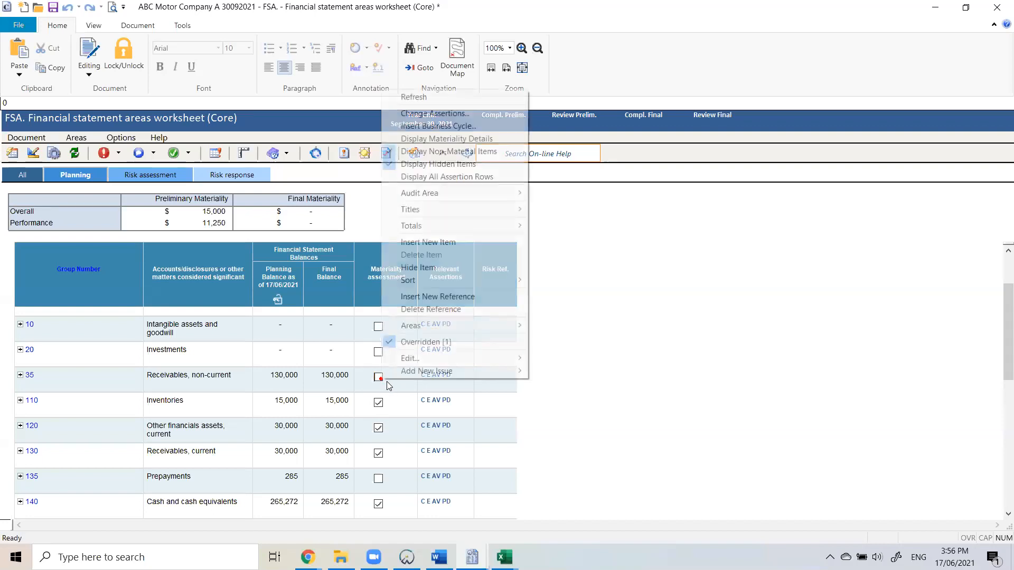
left_click(429, 343)
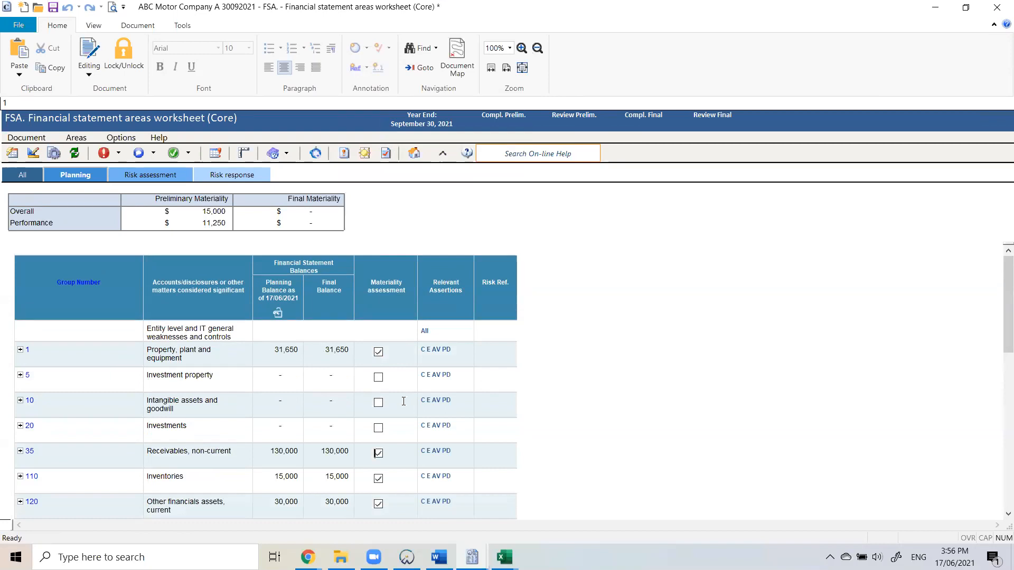
scroll(404, 401, "down", 1)
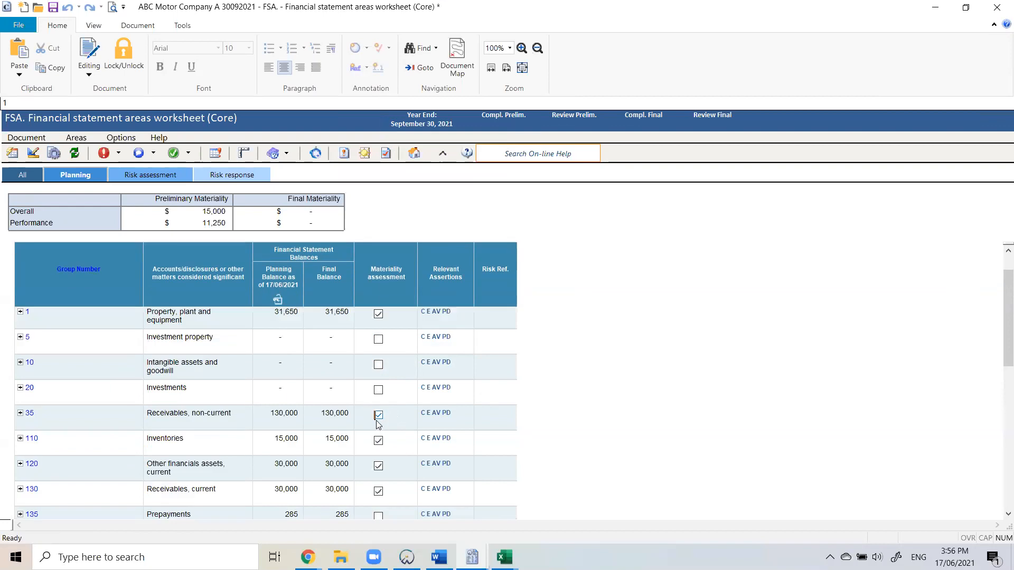
left_click(378, 419)
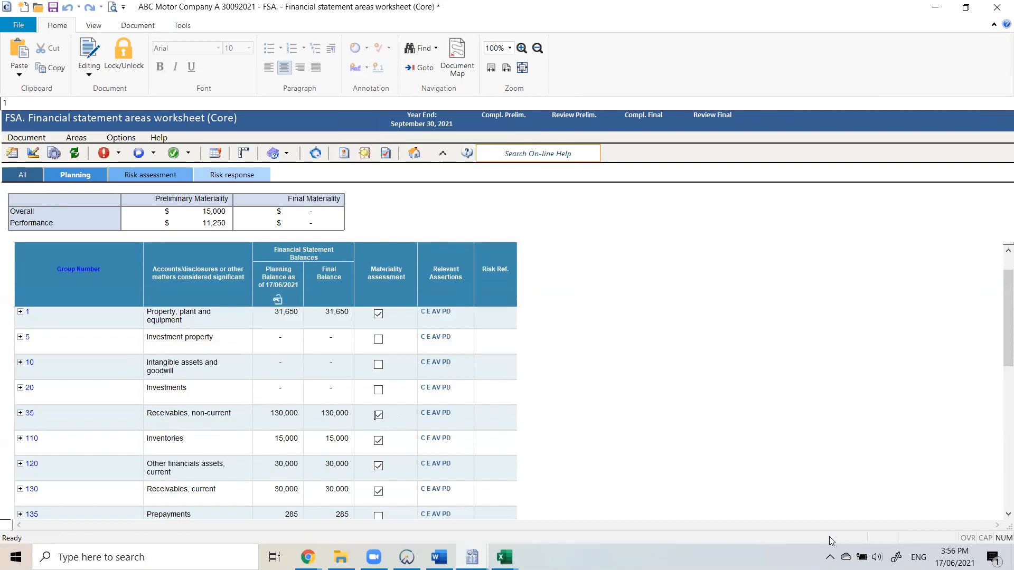
Compare the Risk assessment, Risk response and Planning views, with the Property, plant and equipment group expanded to its assertions.
left_click(169, 177)
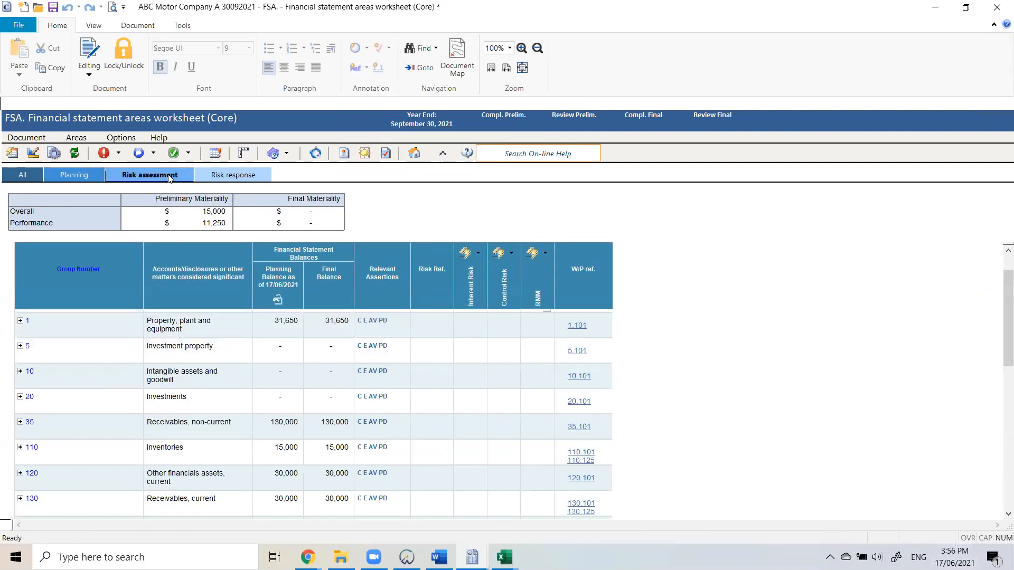
left_click(239, 180)
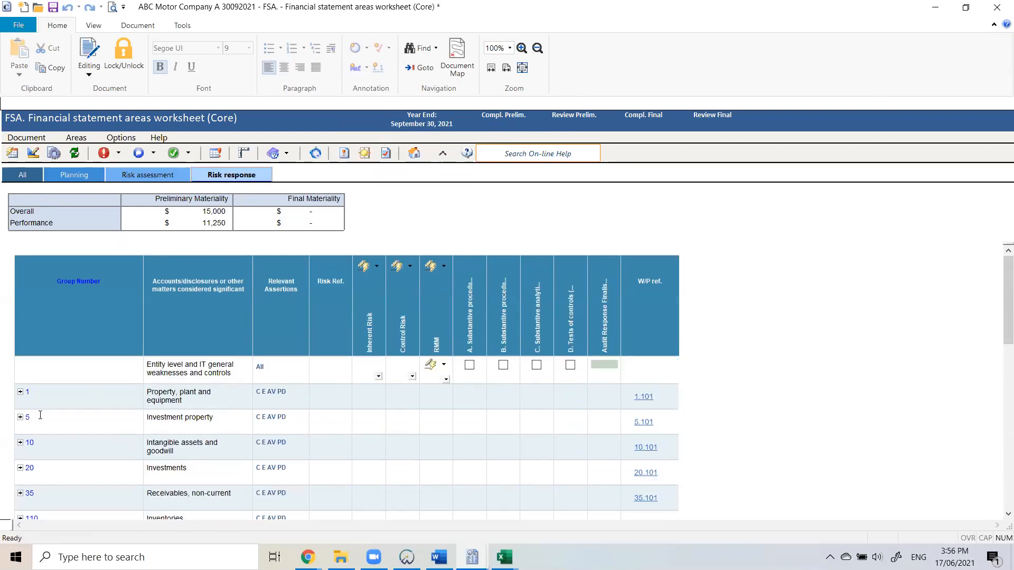
left_click(21, 392)
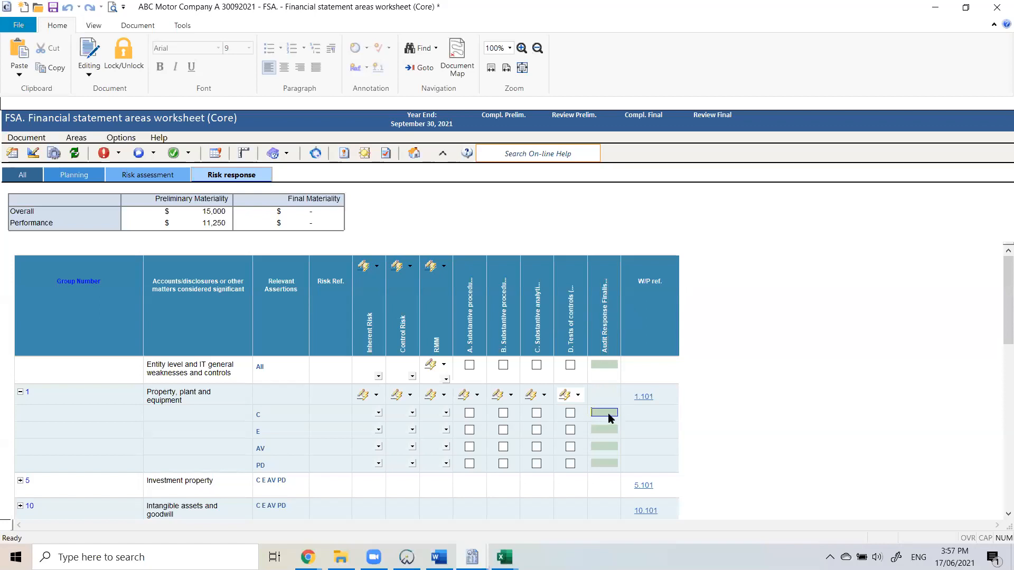
left_click(73, 175)
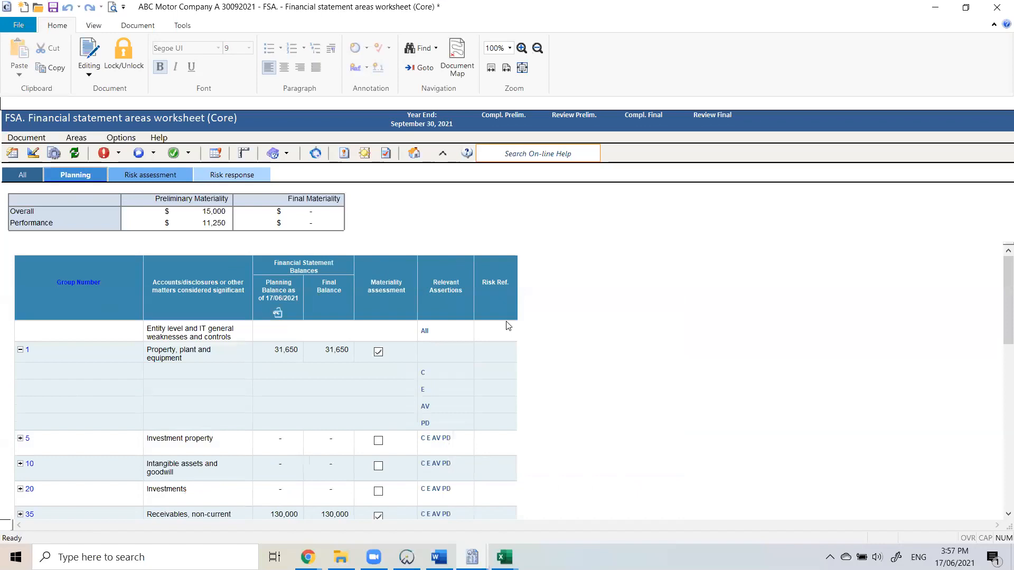
left_click(210, 175)
left_click(142, 175)
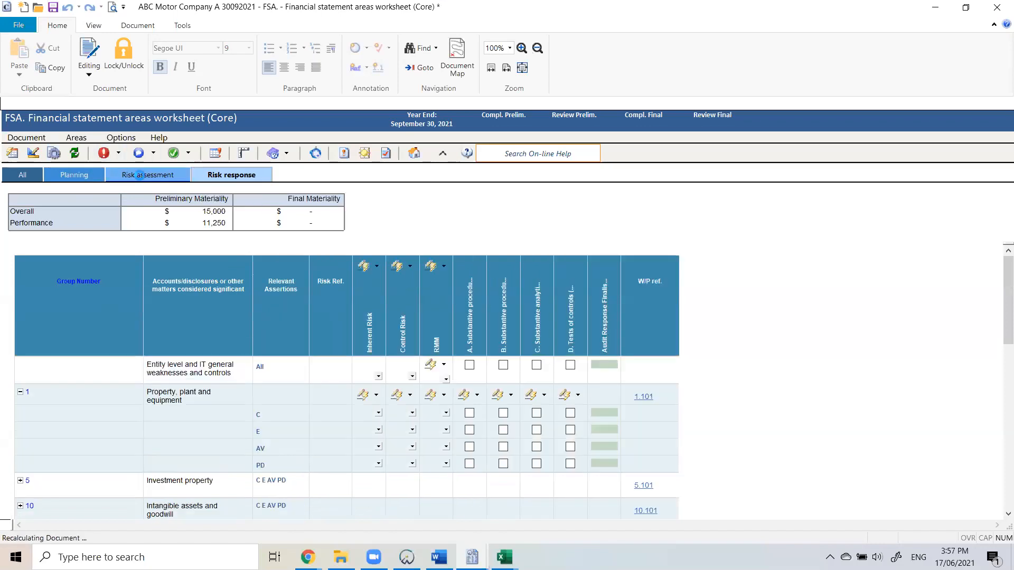
left_click(228, 178)
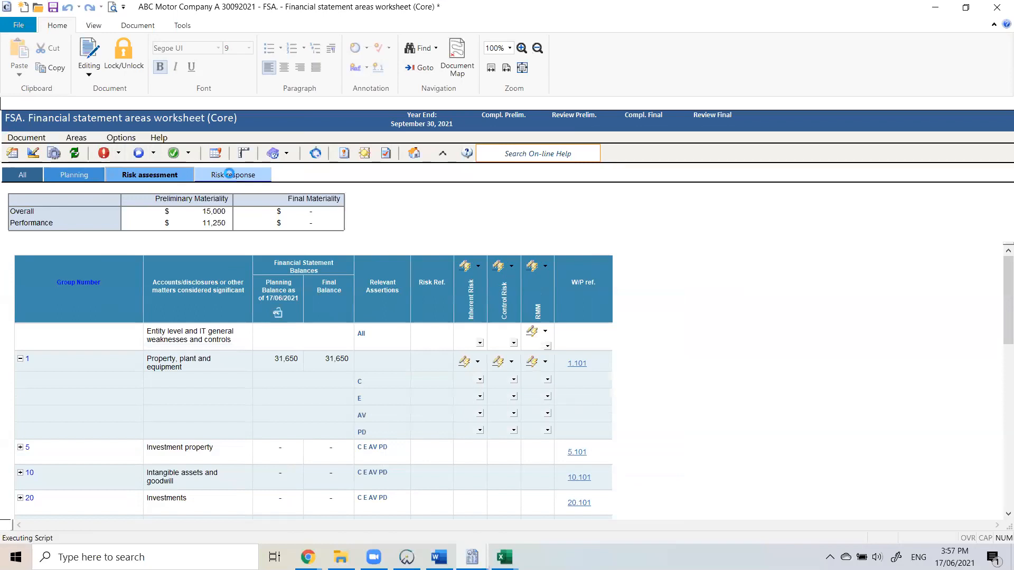
left_click(602, 414)
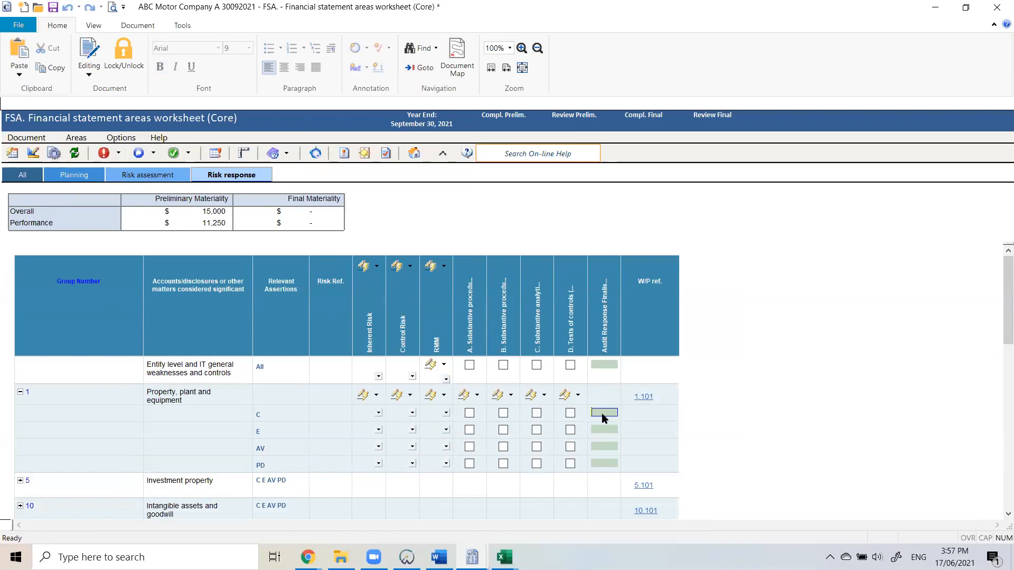
Return to the Planning view, collapse the Property, plant and equipment group, and check the remaining groups' materiality assessments.
left_click(89, 174)
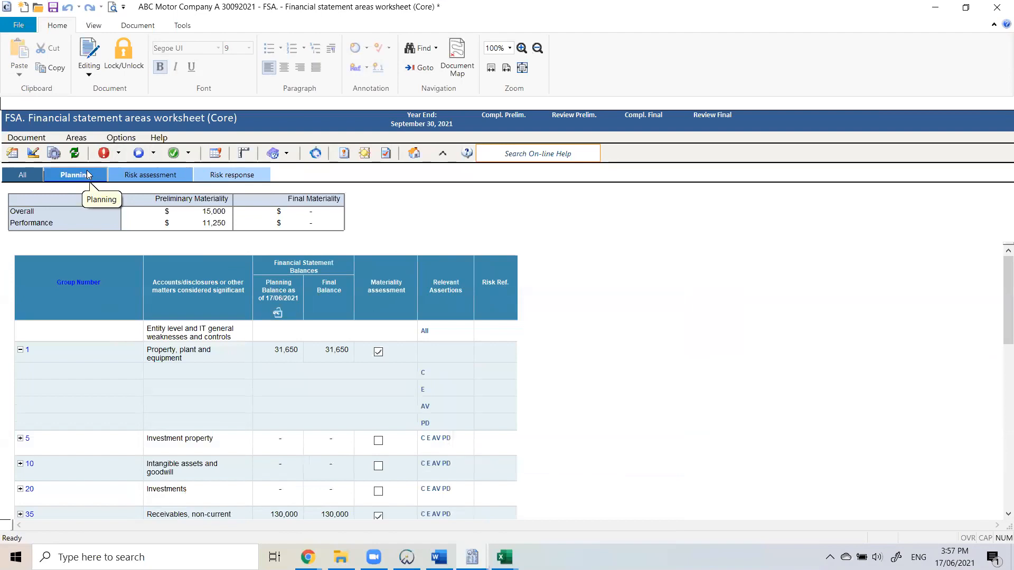
left_click(21, 350)
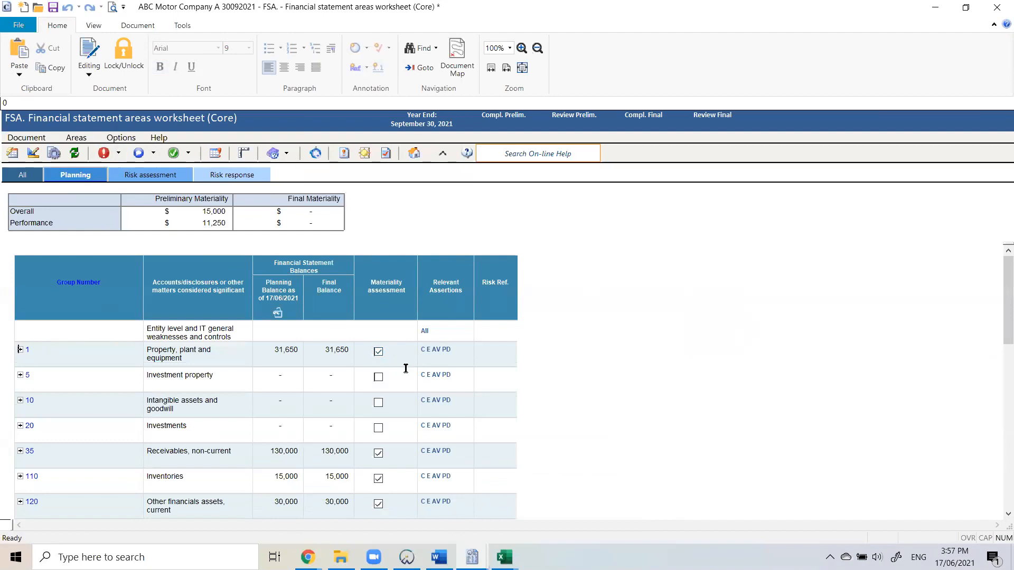
scroll(407, 359, "down", 5)
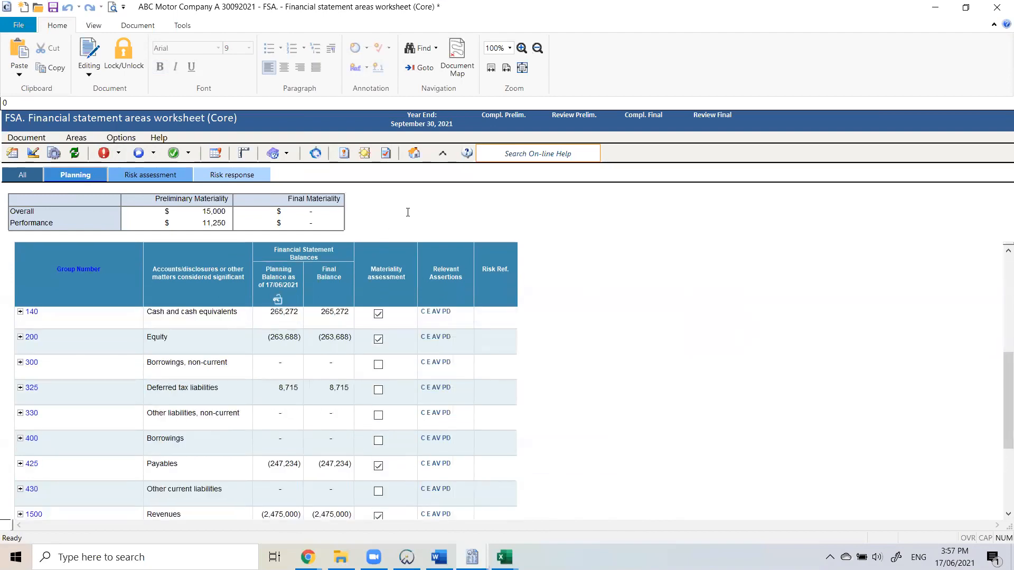
Return to the Document Manager, collapse the Risk Assessment folder and expand Audit Plans And Procedures - Assets.
left_click(414, 154)
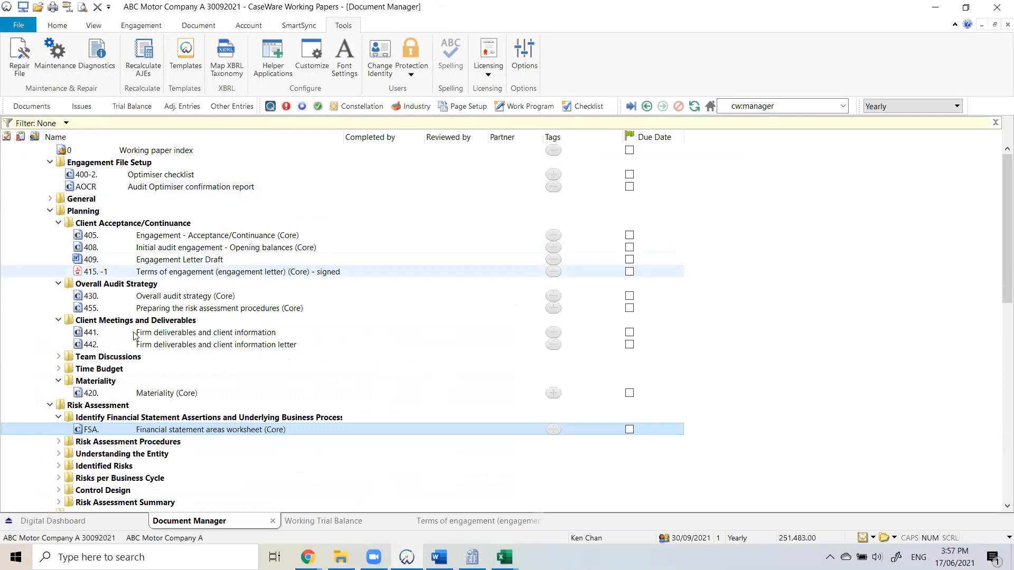
left_click(50, 405)
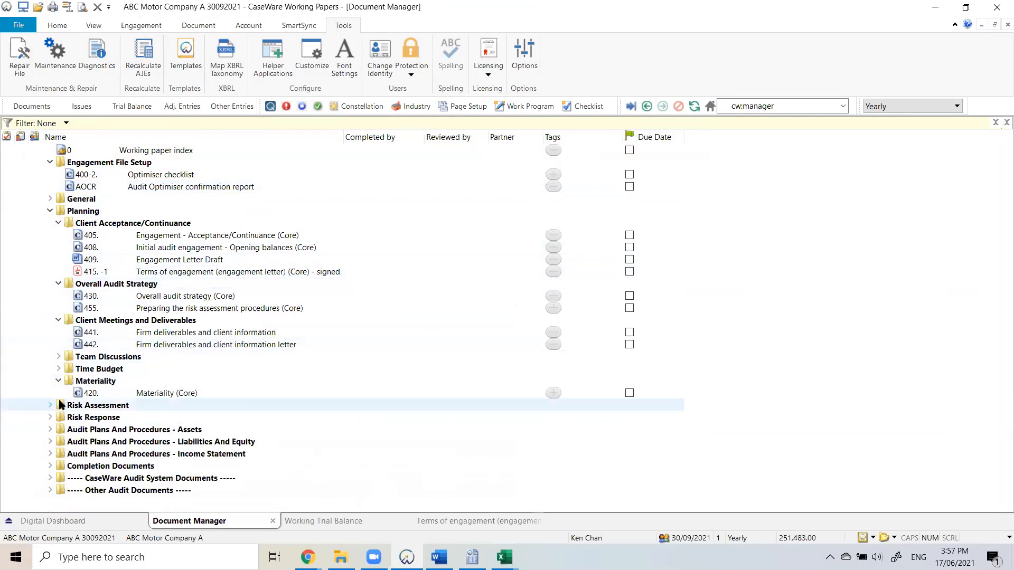
left_click(50, 430)
scroll(52, 432, "down", 1)
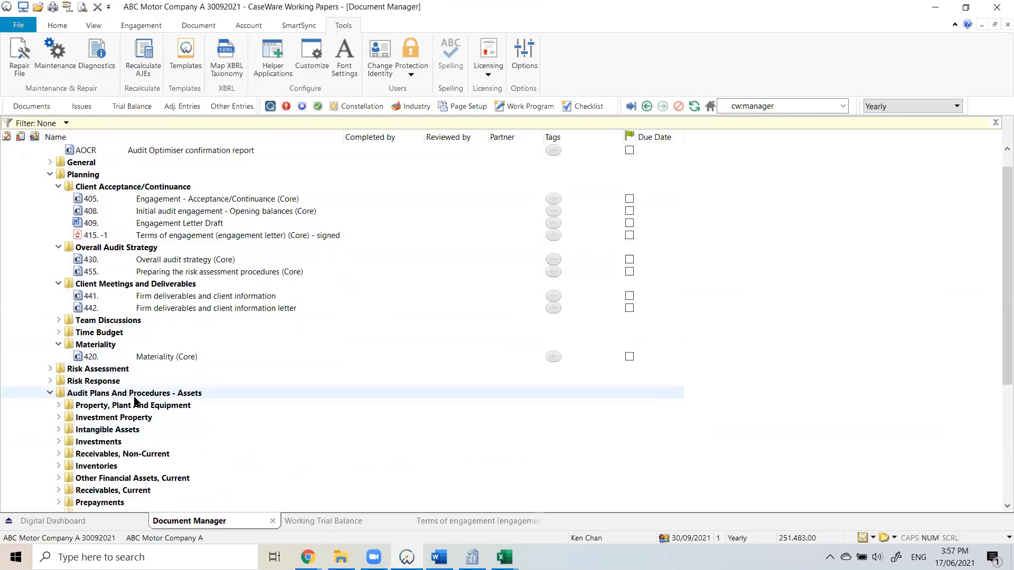
scroll(187, 402, "down", 1)
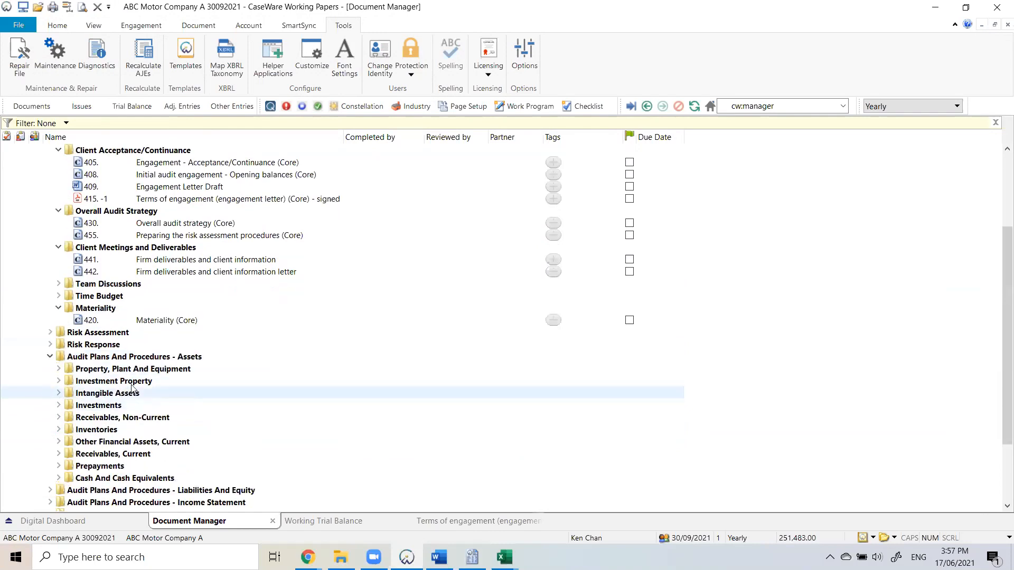
Select the Investment Property, Intangible Assets and Investments folders and expand them along with Inventories to list their documents.
left_click(133, 397, "ctrl")
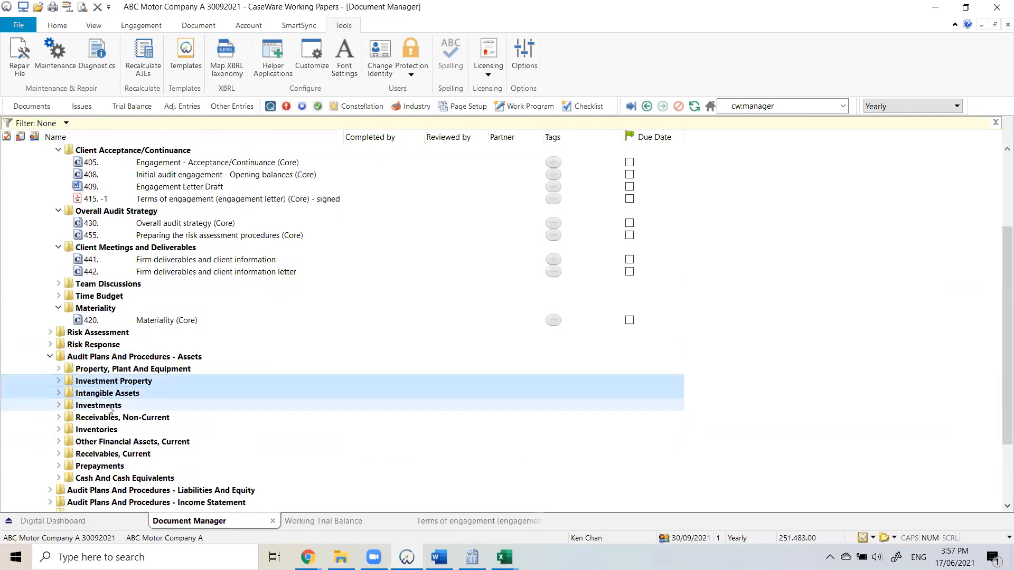
left_click(109, 410, "ctrl")
left_click(59, 429)
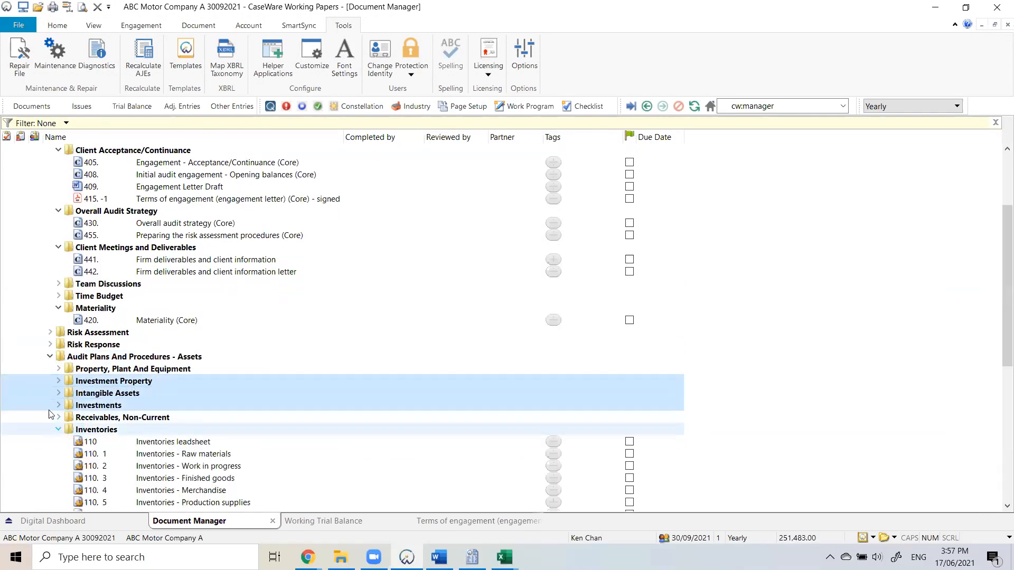
left_click(58, 405)
left_click(59, 393)
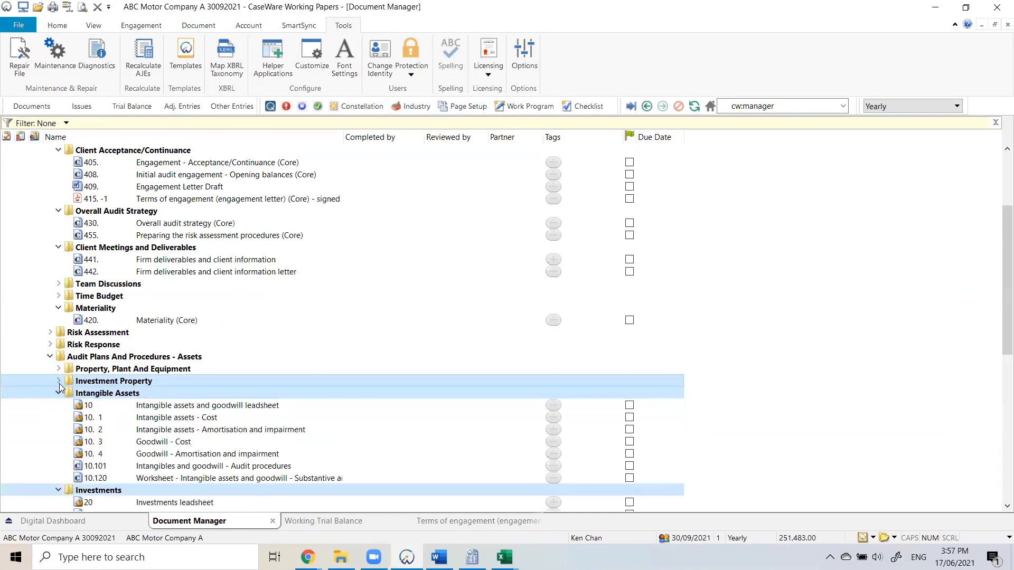
left_click(59, 381)
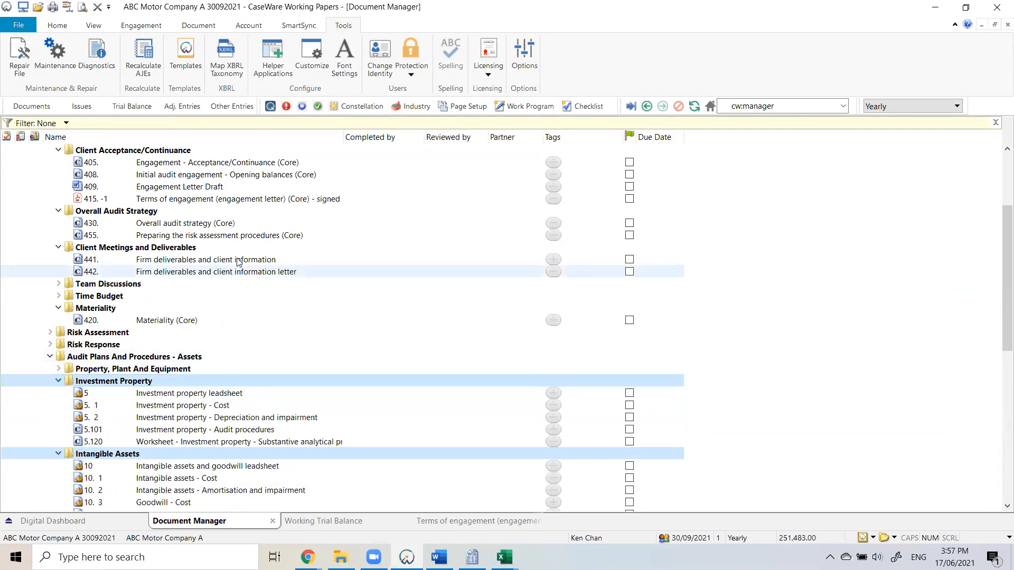
Close the open Audit Optimiser confirmation report and reopen it from the Engagement File Setup folder.
scroll(259, 264, "up", 2)
left_click(276, 189)
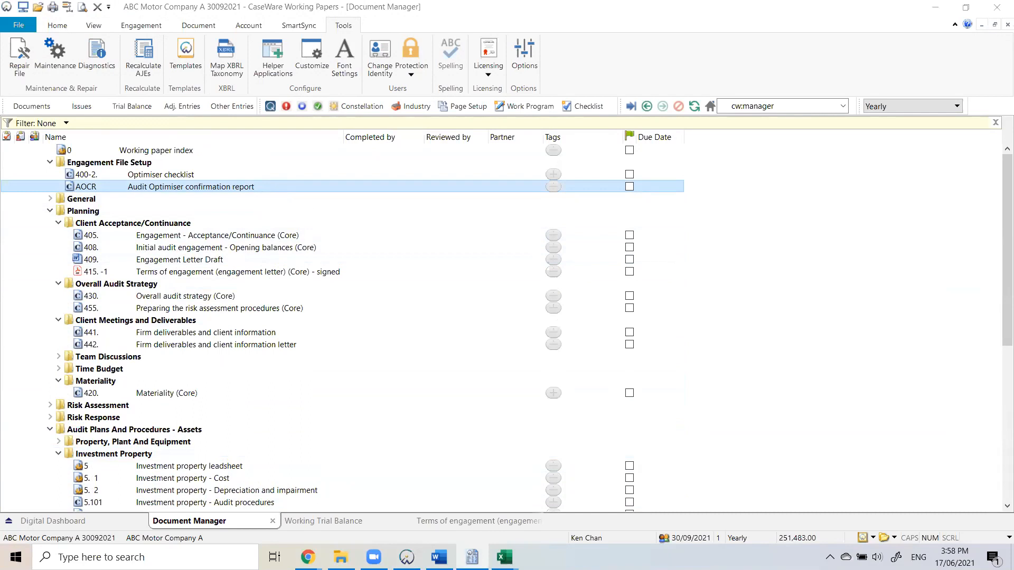
mouse_move(472, 557)
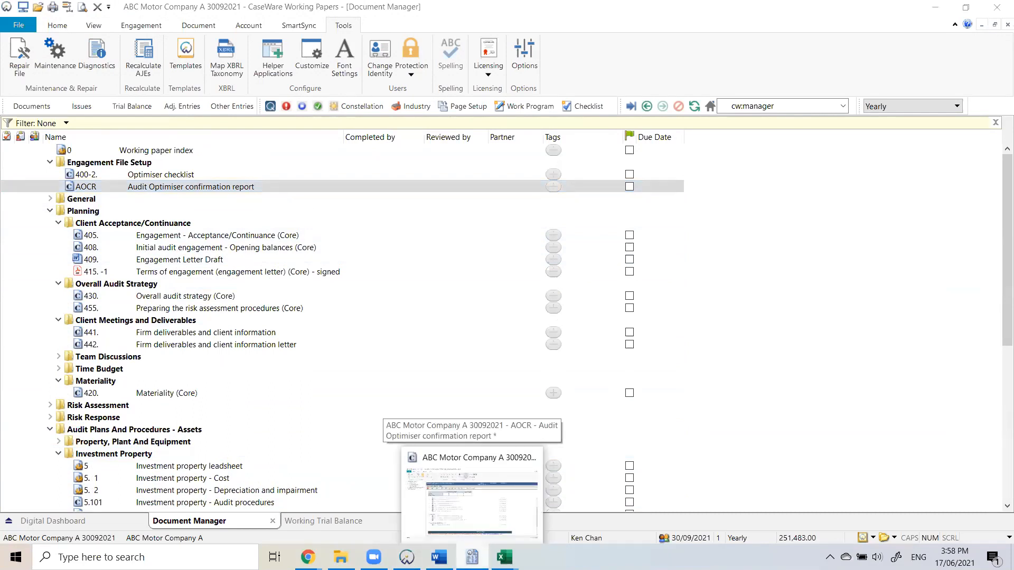
left_click(472, 497)
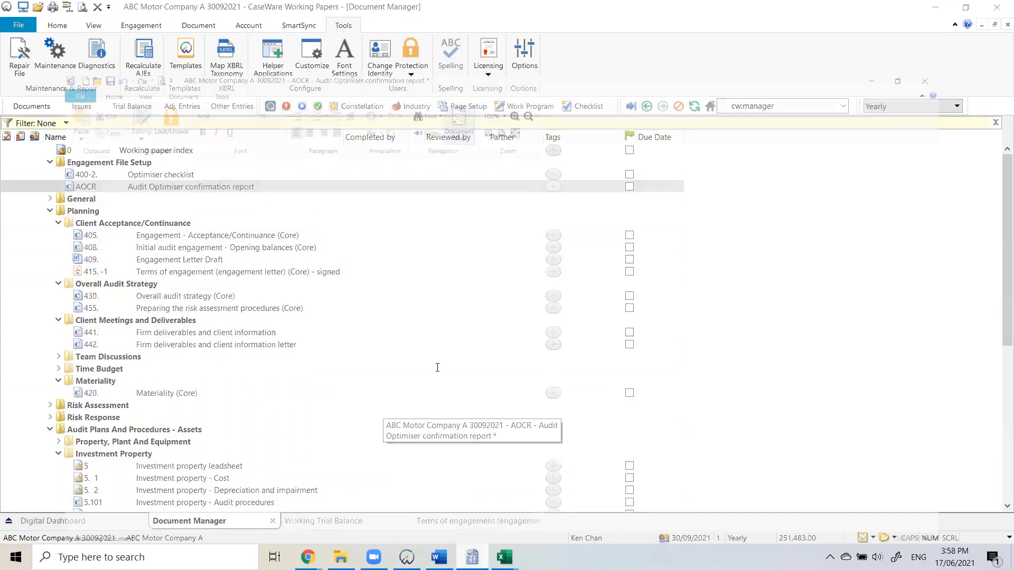
left_click(997, 7)
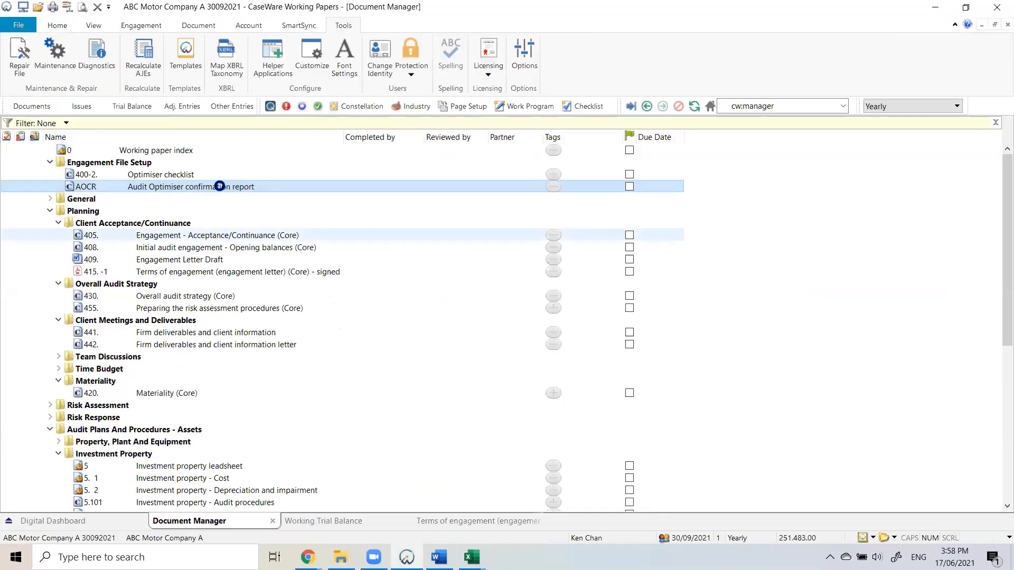
double_click(220, 187)
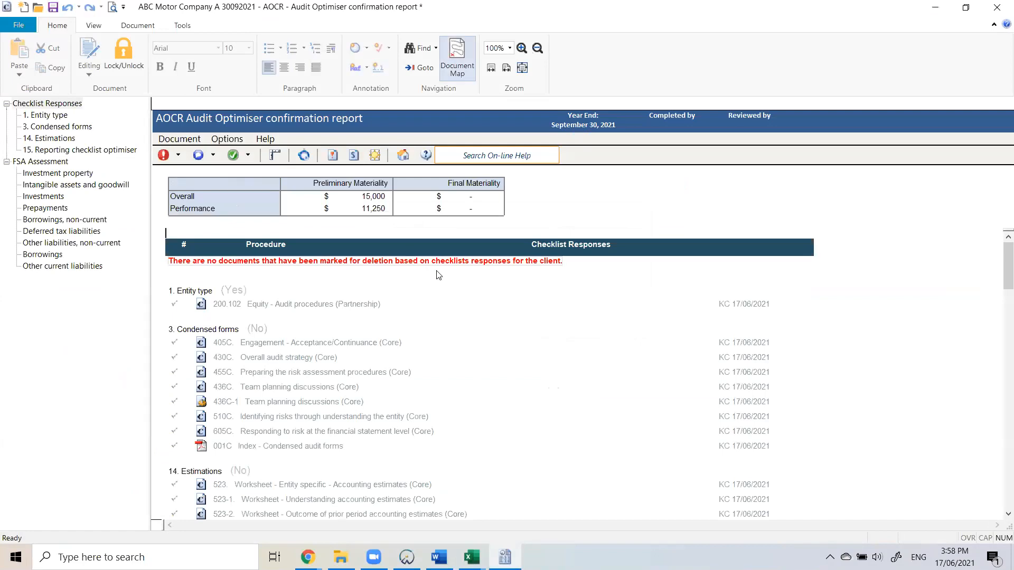
Review the checklist responses and the FSA Assessment documents marked for deletion, from Investment property through Deferred tax liabilities.
scroll(214, 369, "down", 3)
scroll(217, 391, "down", 2)
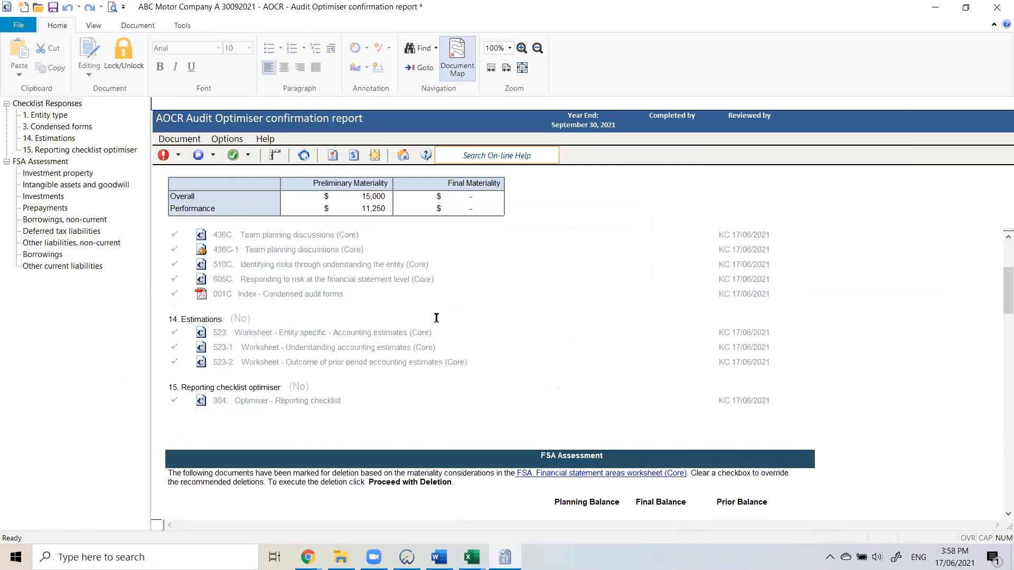
scroll(429, 323, "down", 6)
scroll(436, 317, "down", 3)
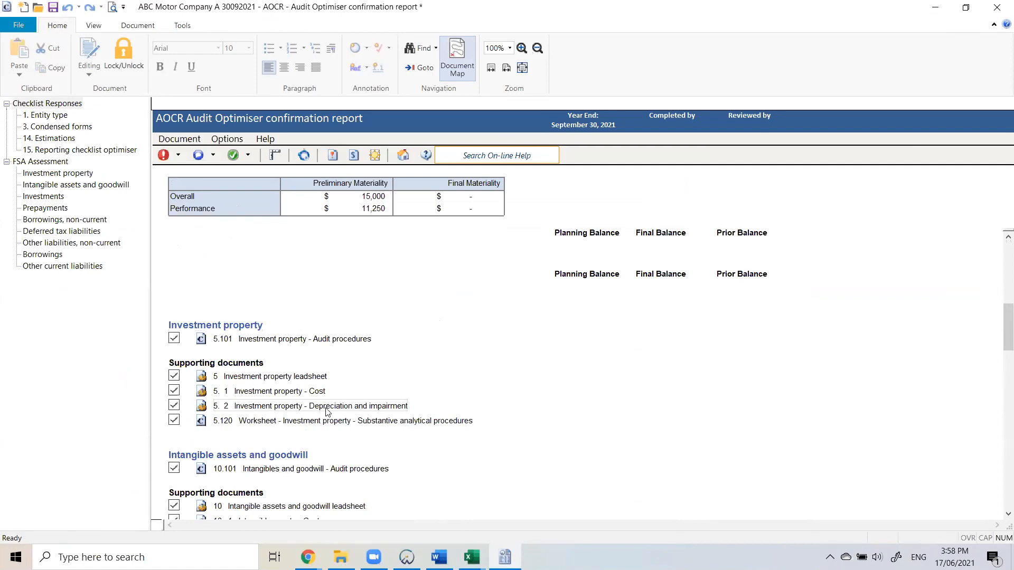
scroll(311, 383, "down", 3)
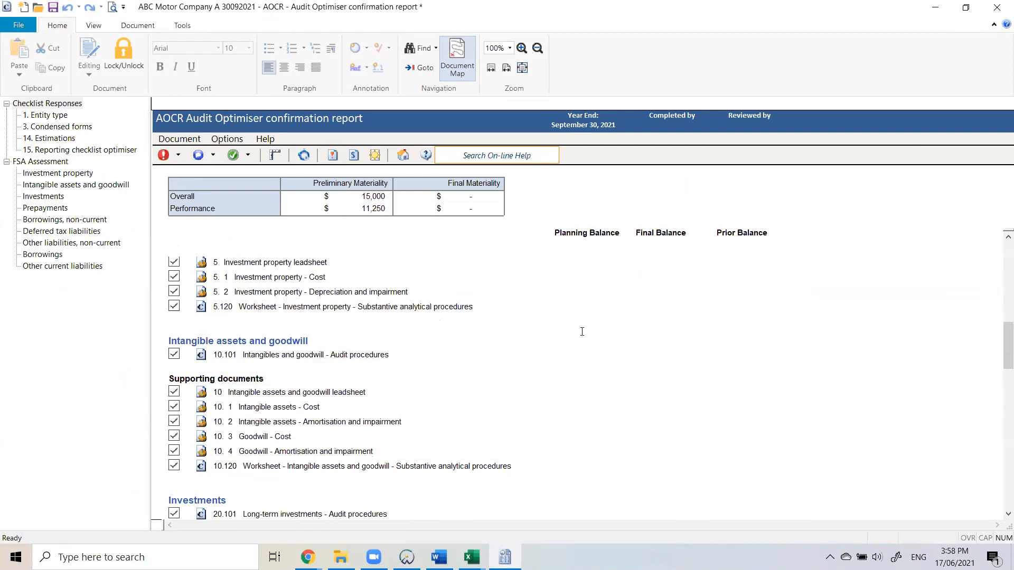
scroll(585, 333, "down", 7)
scroll(589, 336, "down", 1)
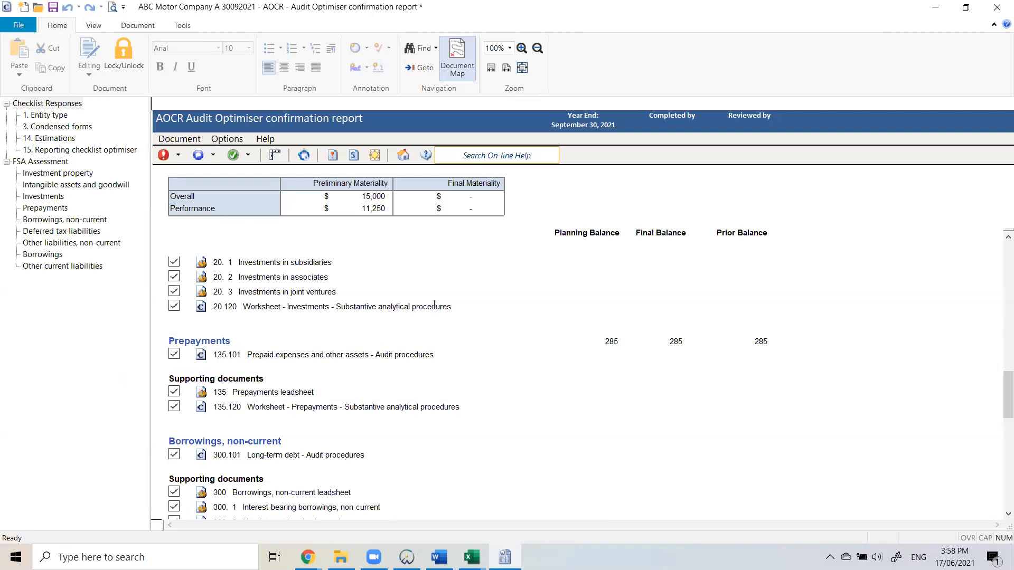
scroll(404, 365, "down", 1)
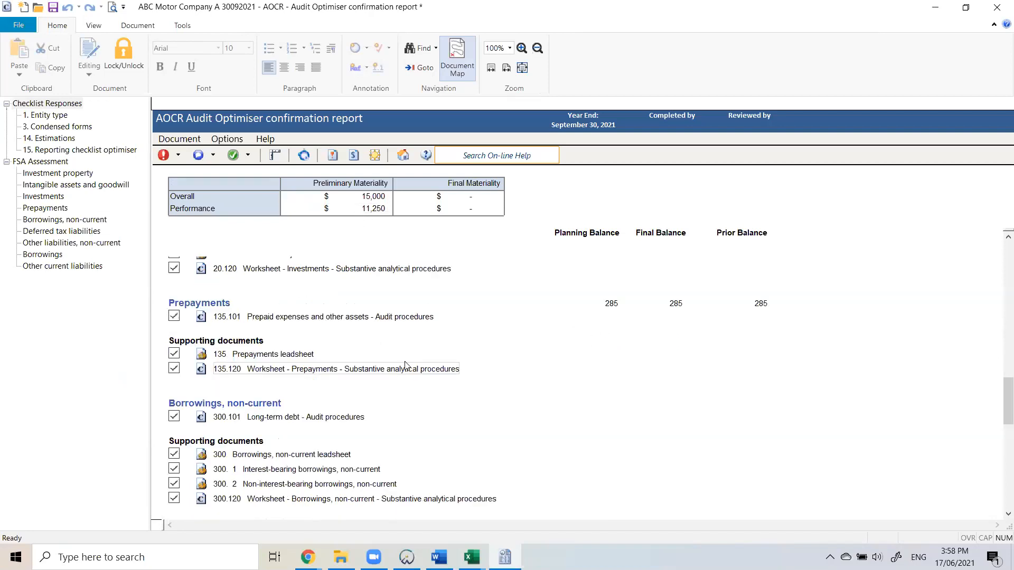
scroll(405, 365, "down", 5)
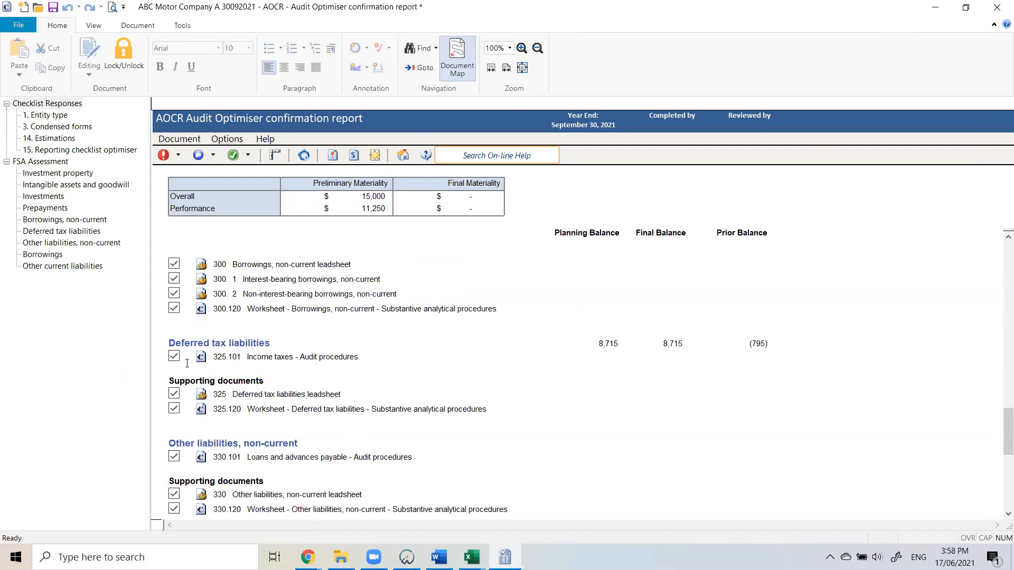
Try excluding the 325 Deferred tax liabilities leadsheet from the deletion, and mark it for deletion again.
left_click(175, 394)
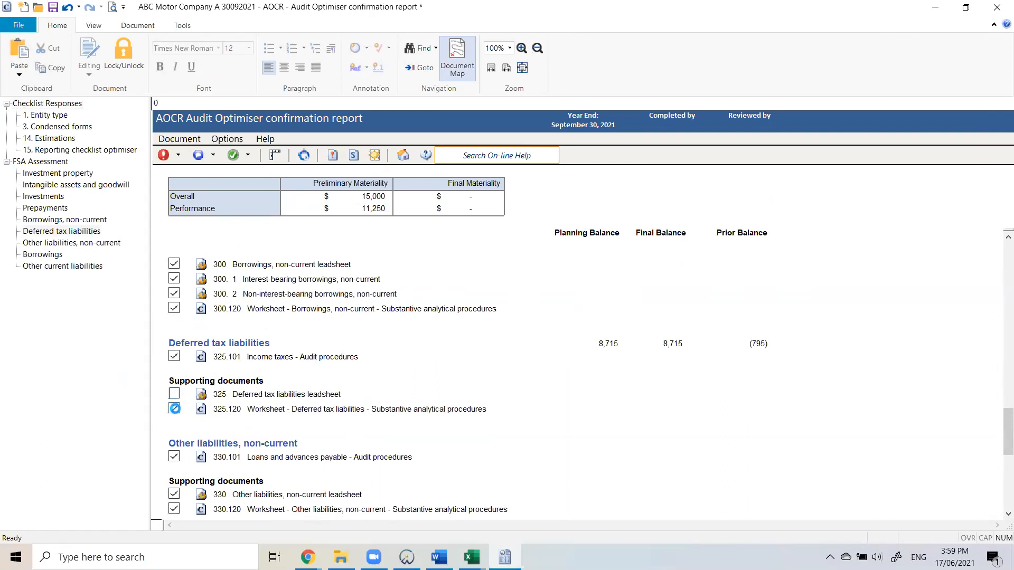
left_click(174, 395)
left_click(175, 395)
left_click(174, 395)
Exclude the 300 Borrowings, non-current leadsheet and the 135 Prepayments leadsheet from the recommended deletions.
scroll(495, 434, "up", 3)
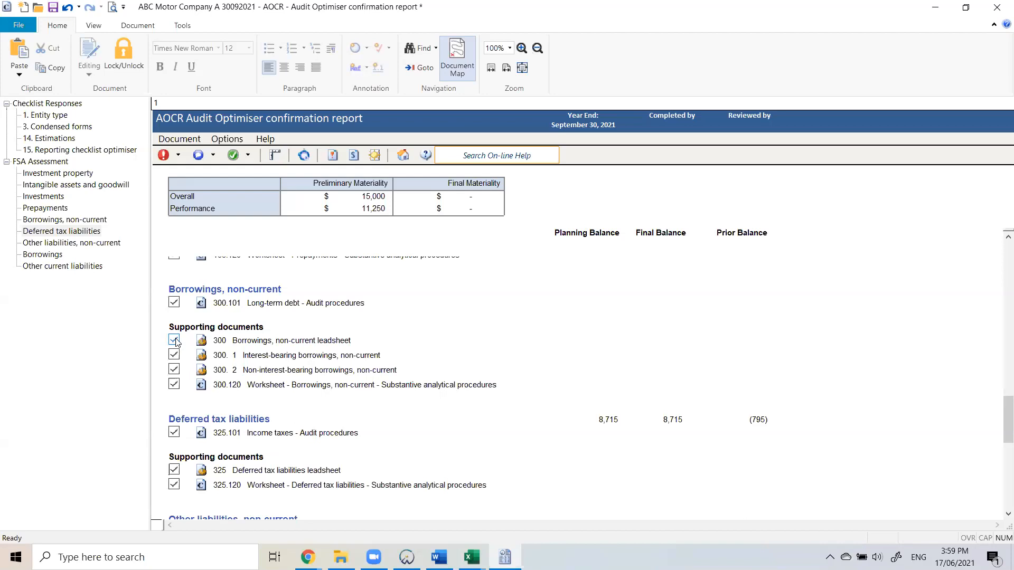
scroll(176, 342, "up", 1)
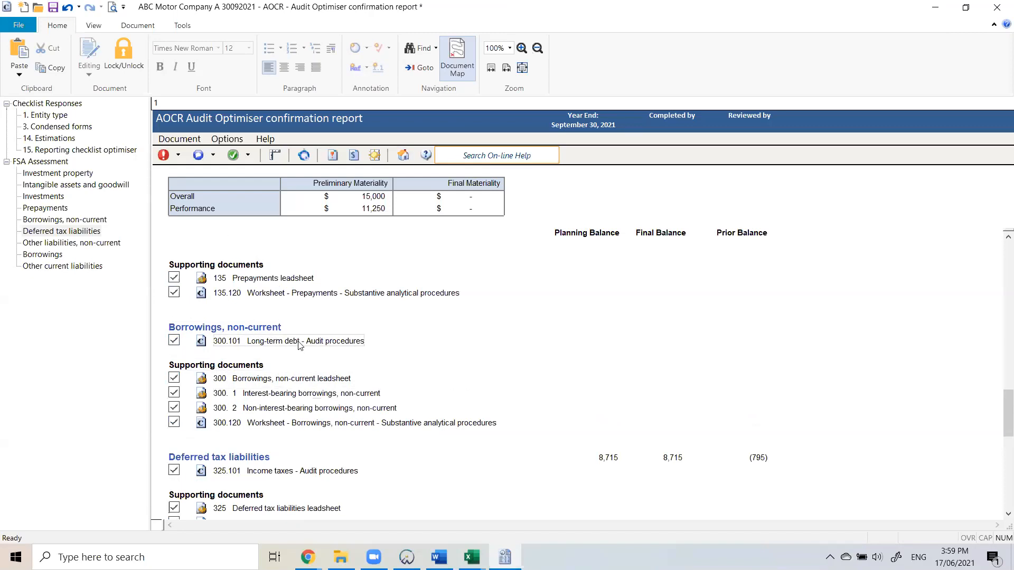
left_click(174, 379)
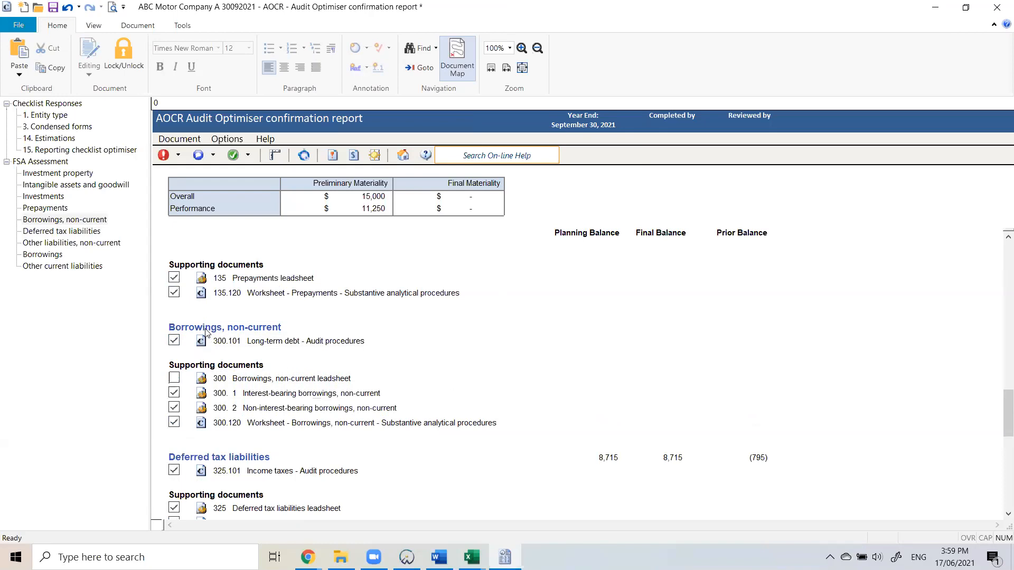
scroll(208, 332, "up", 1)
left_click(175, 316)
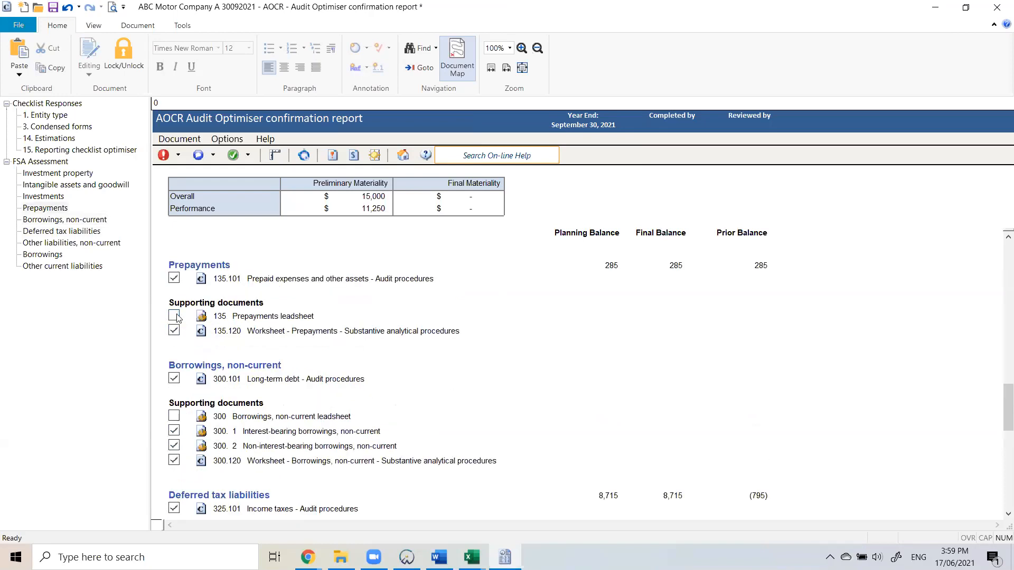
Proceed with deleting the marked documents from the client file and confirm the deletion.
scroll(256, 312, "down", 12)
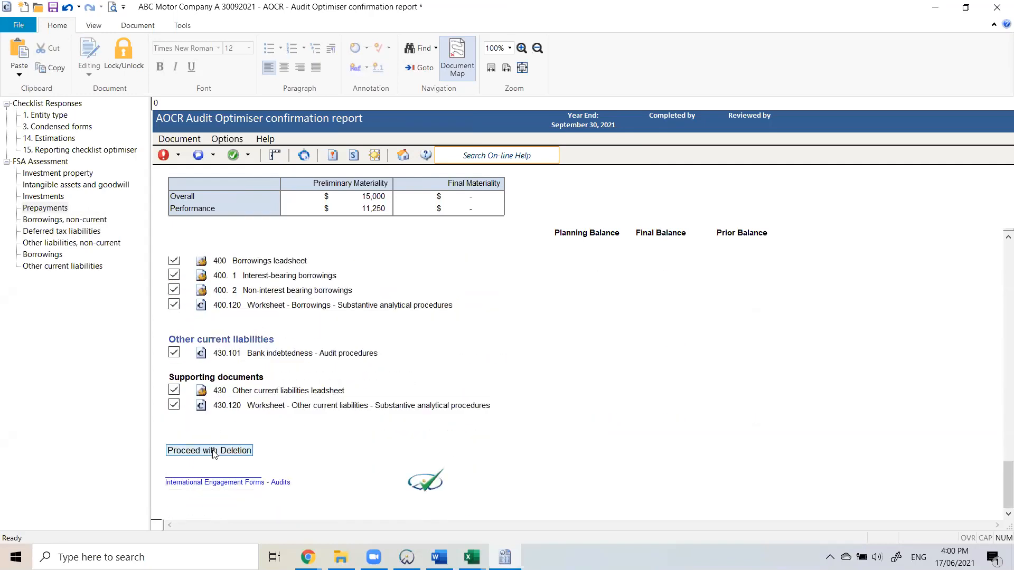
left_click(214, 452)
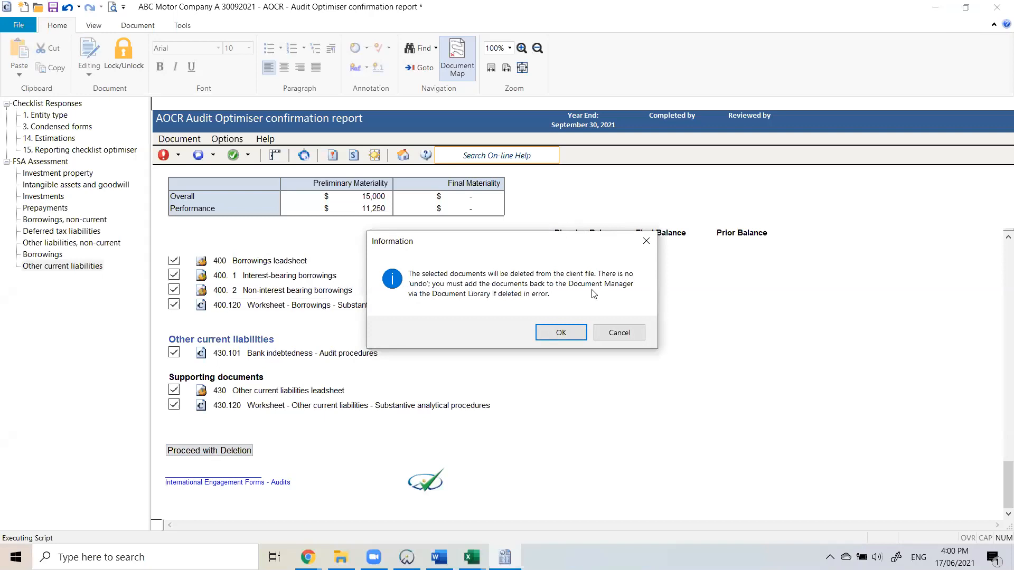
left_click(569, 333)
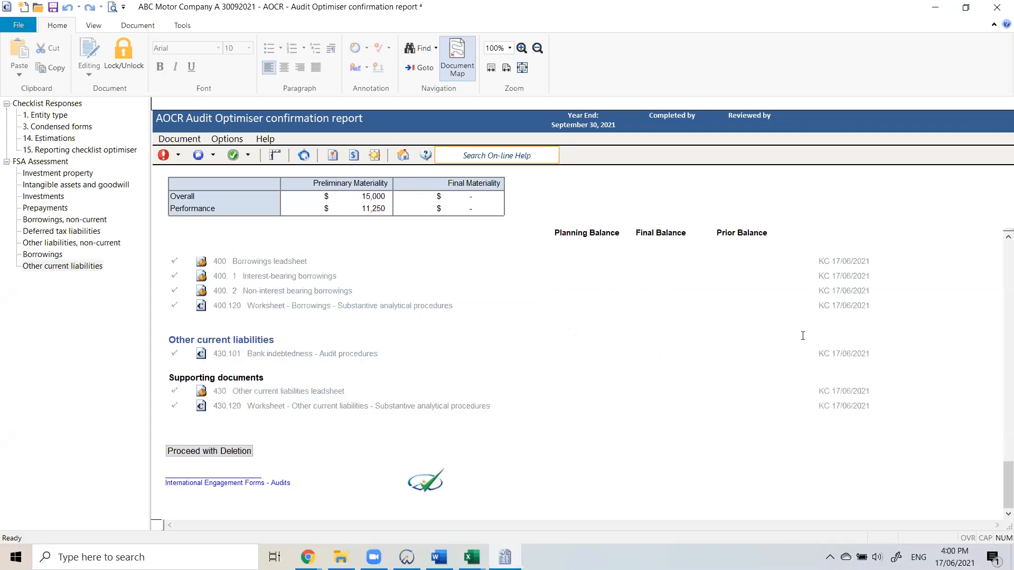
Check the report's deletion sign-offs, and return to the Document Manager to view the folders left under Audit Plans And Procedures - Assets.
scroll(802, 336, "up", 3)
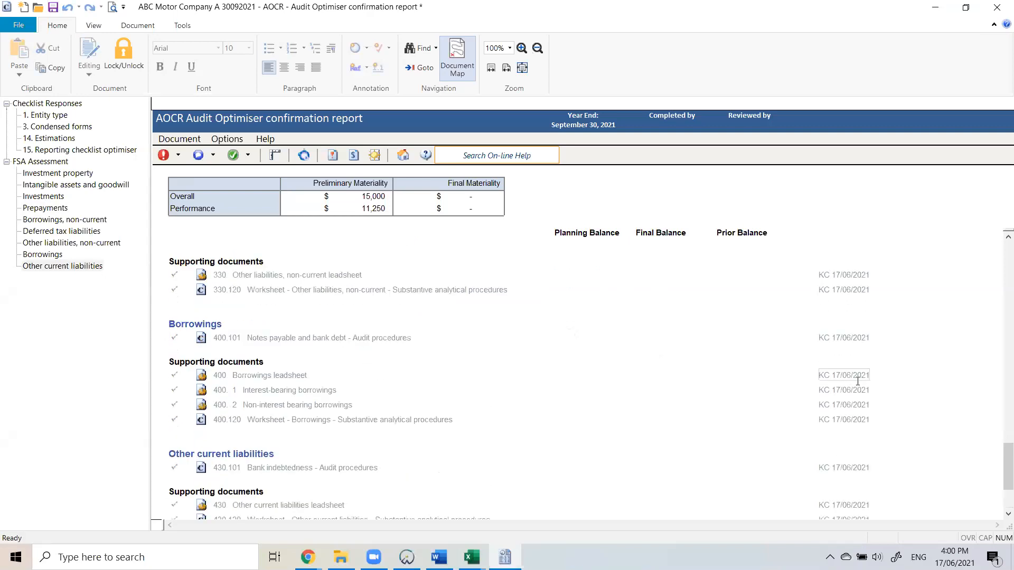
left_click(940, 6)
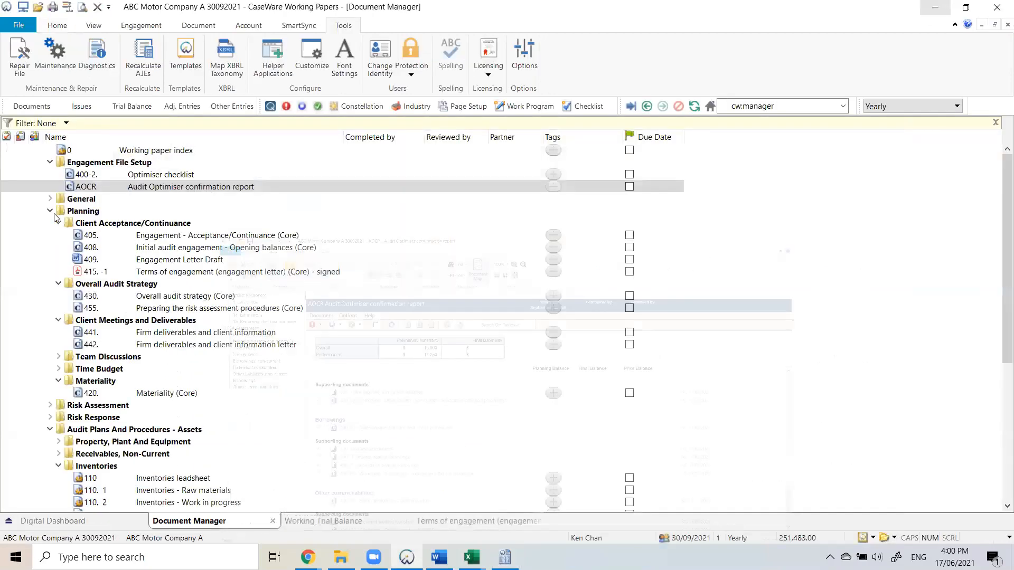
left_click(50, 223)
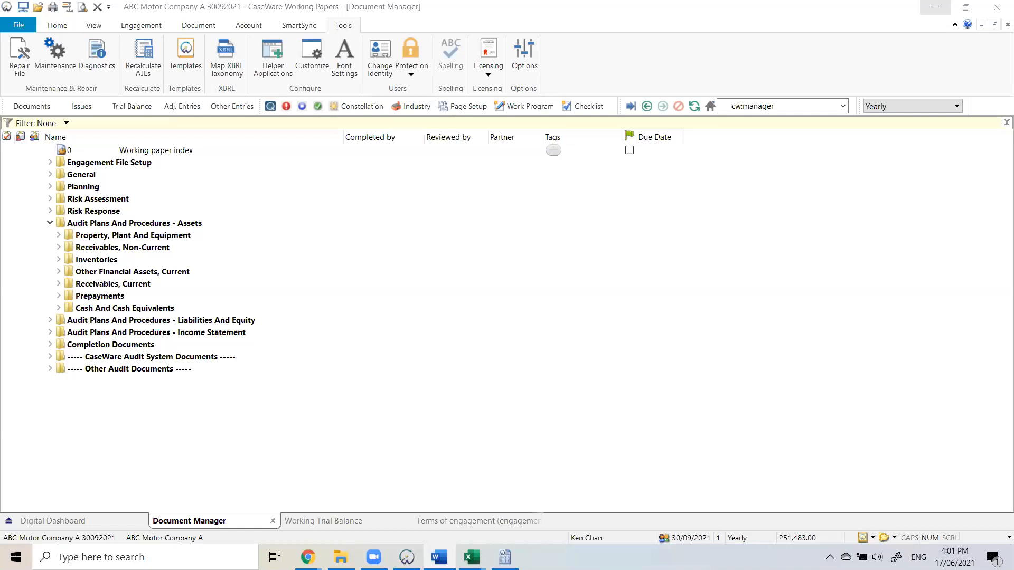
Examine the accounts mapped to Cash and cash equivalents under current assets in the mapping assignments, and leave without changing them.
left_click(248, 26)
left_click(294, 55)
left_click(408, 98)
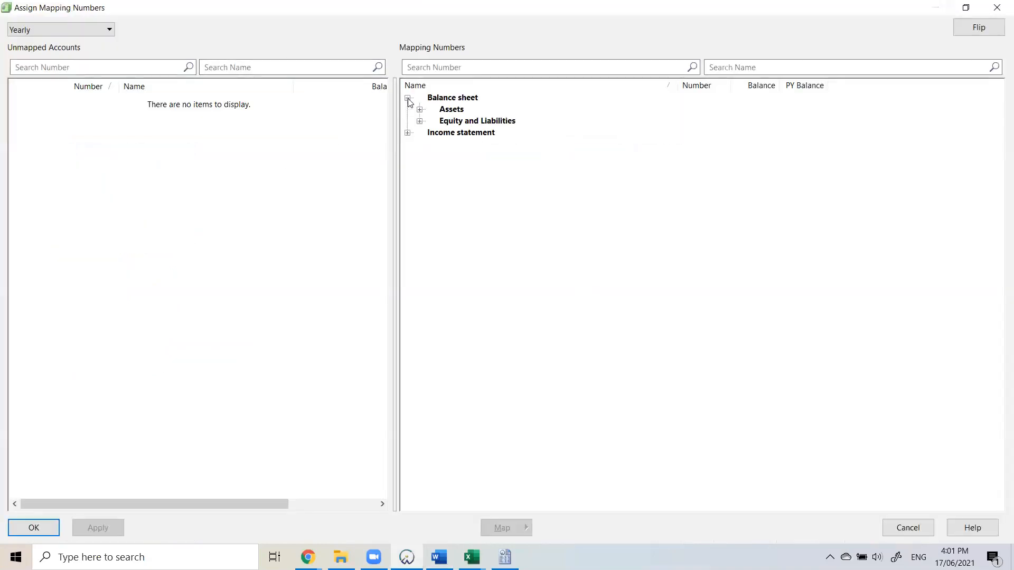
left_click(407, 133)
left_click(419, 109)
left_click(432, 121)
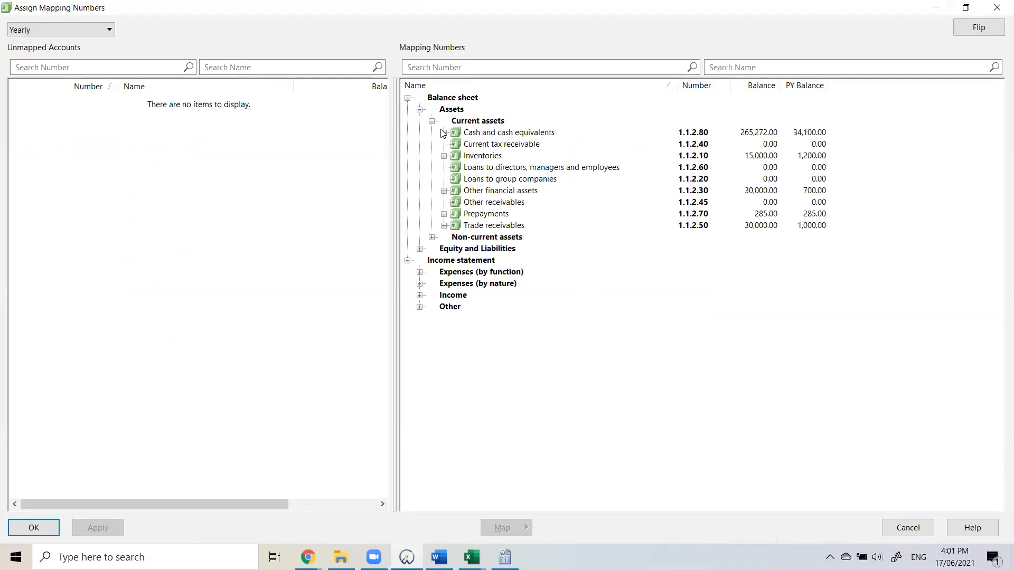
left_click(444, 133)
left_click(477, 156)
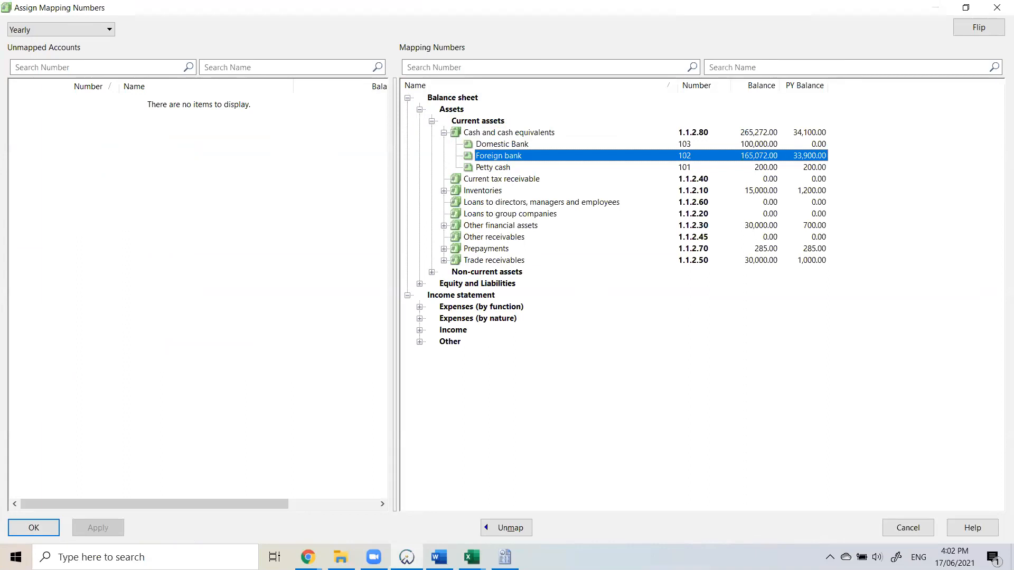
key("alt+Tab")
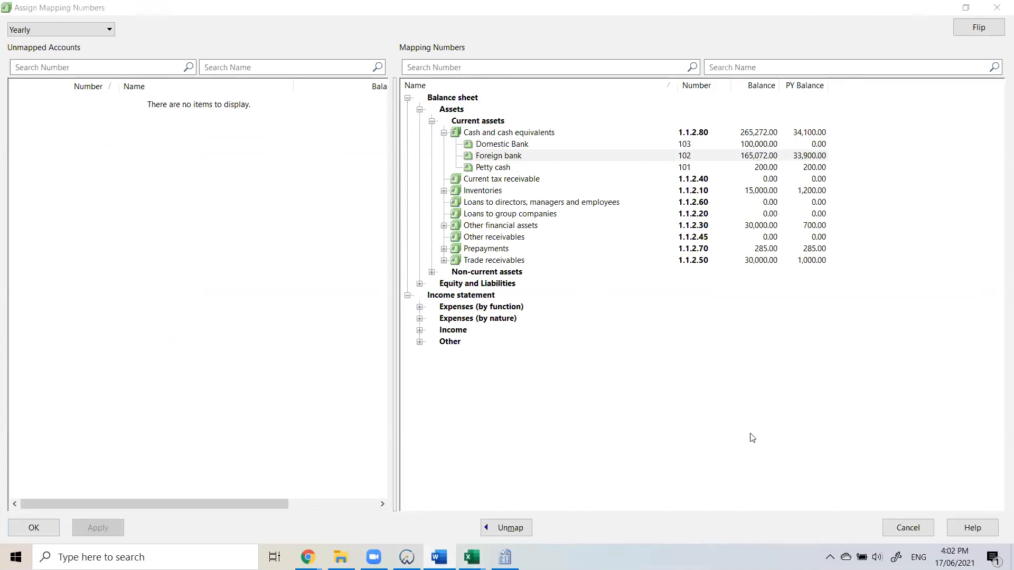
left_click(907, 528)
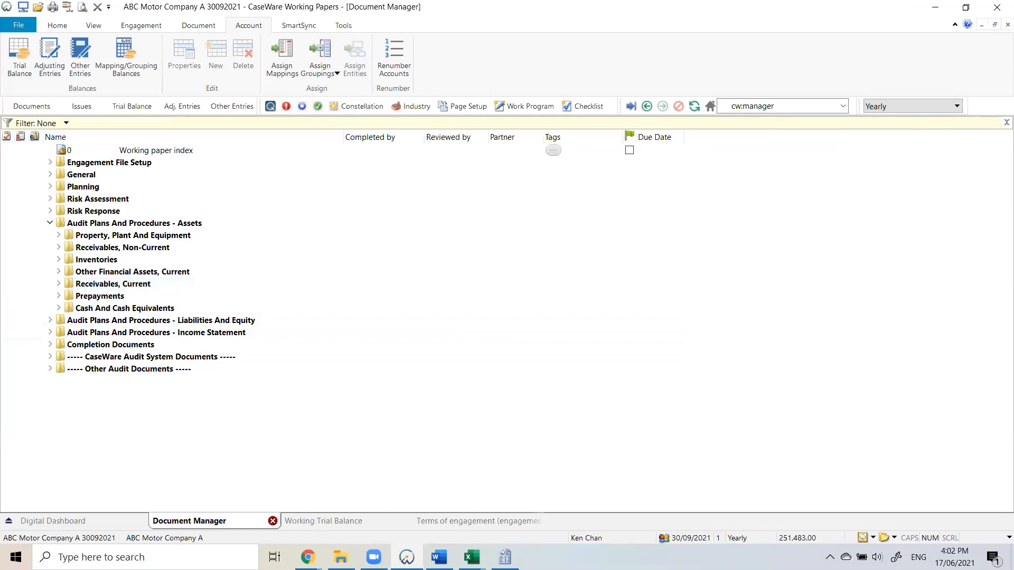
Open the working trial balance and examine the account numbers and opening balances, starting from the Petty cash account.
left_click(440, 557)
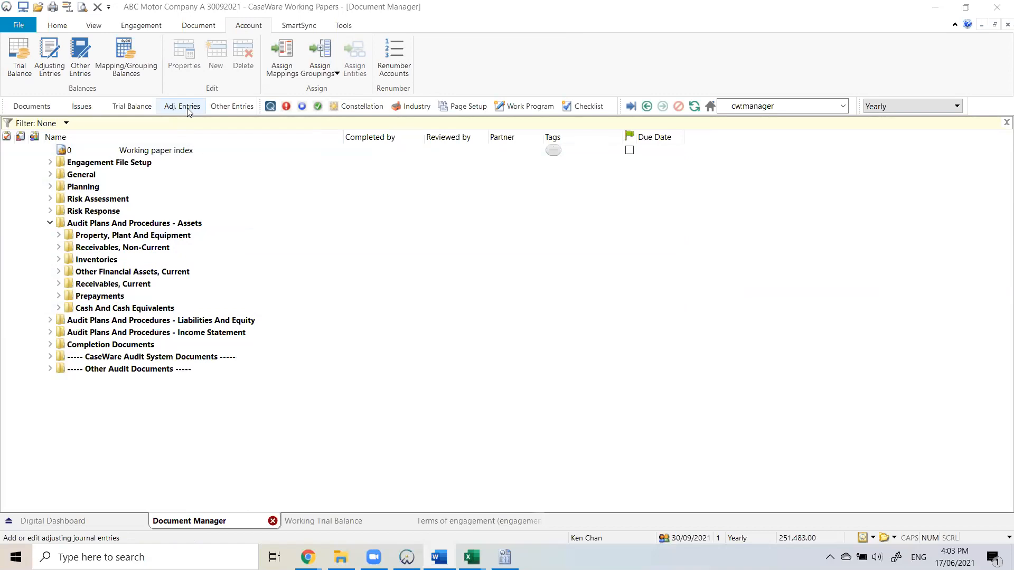
left_click(132, 107)
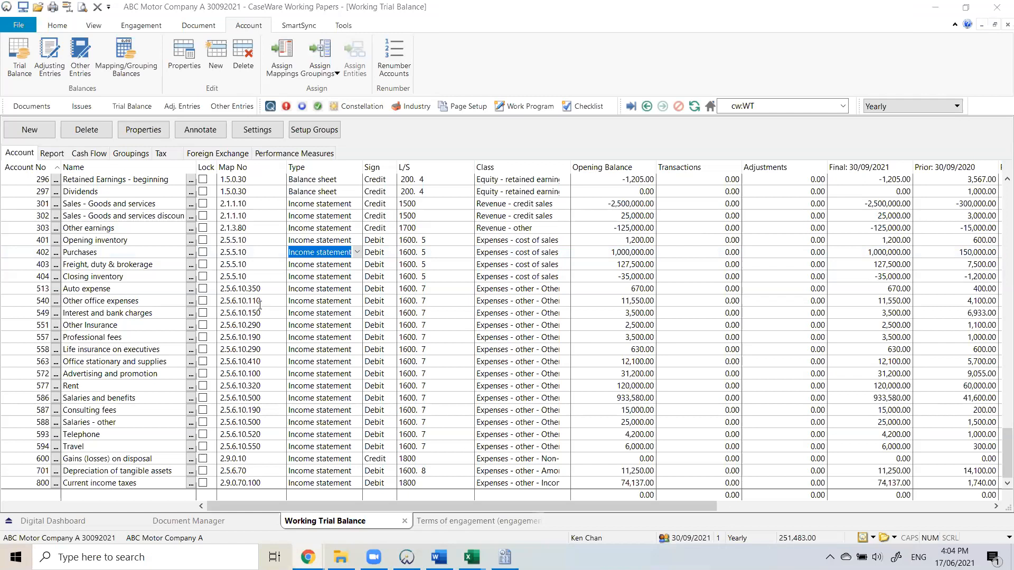
scroll(274, 258, "up", 7)
scroll(304, 251, "up", 3)
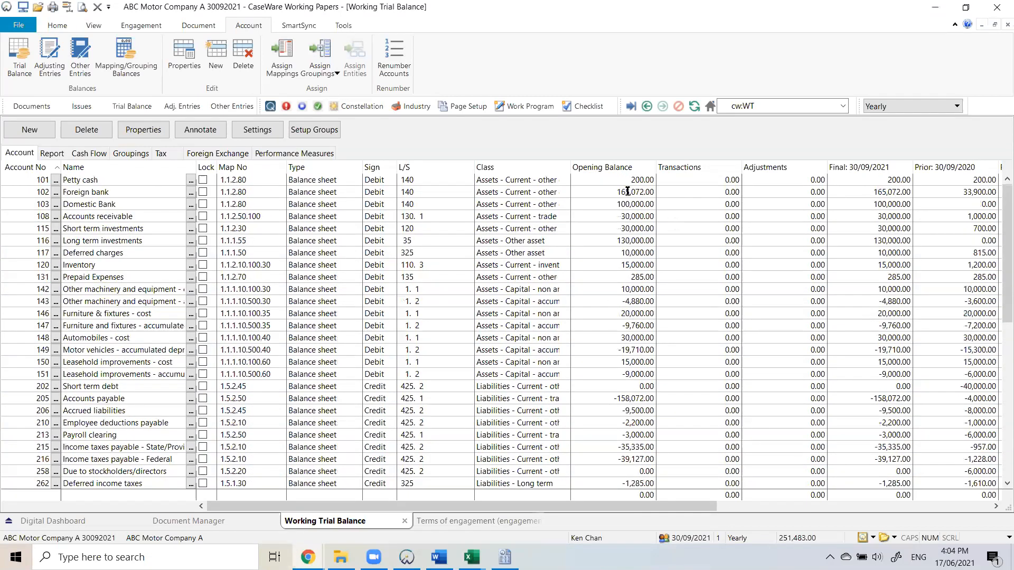
left_click(644, 180)
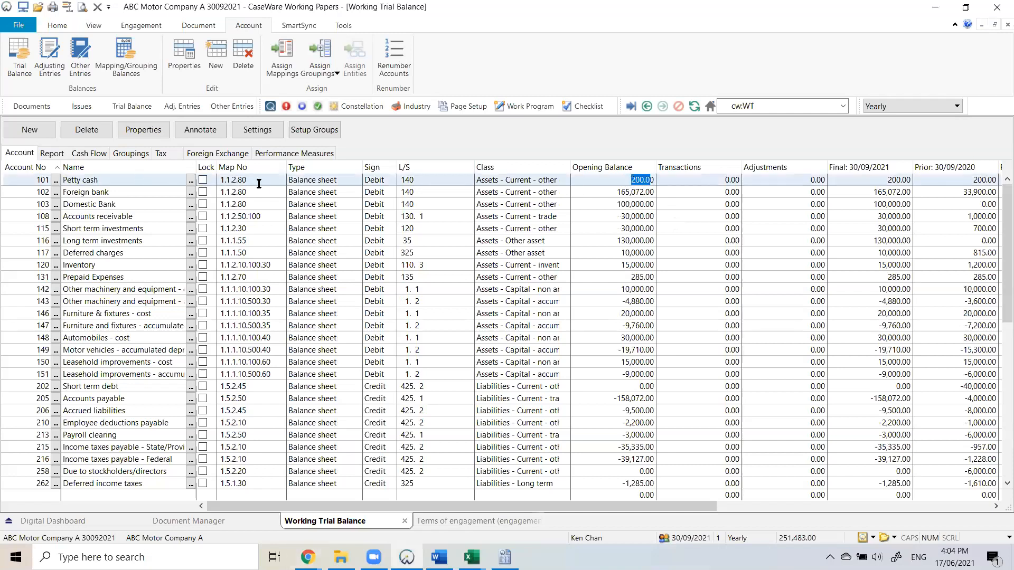
left_click(26, 183)
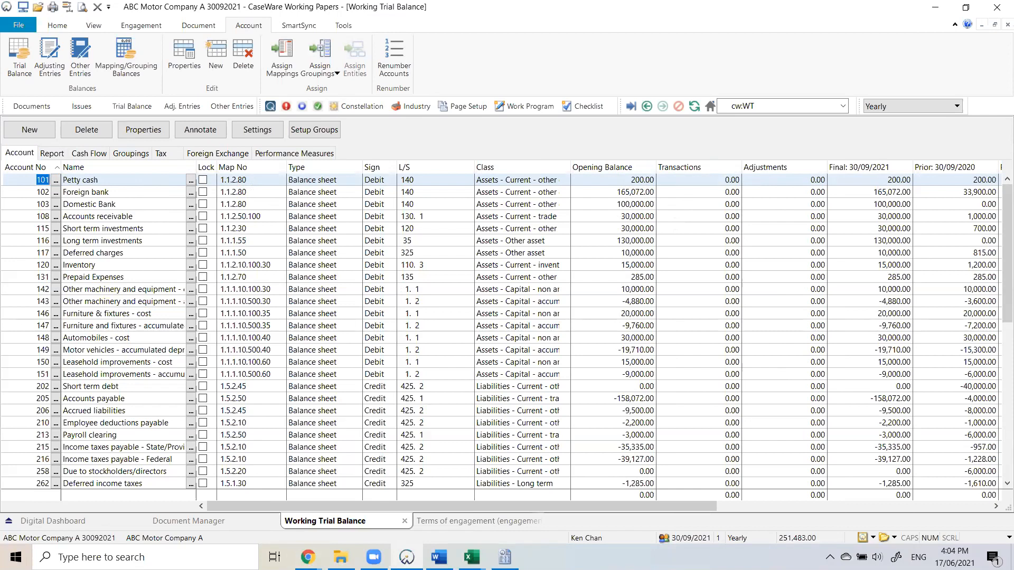
View the Workflow page of the Digital Dashboard, and return to the working trial balance to check the prior-year balance columns.
left_click(78, 525)
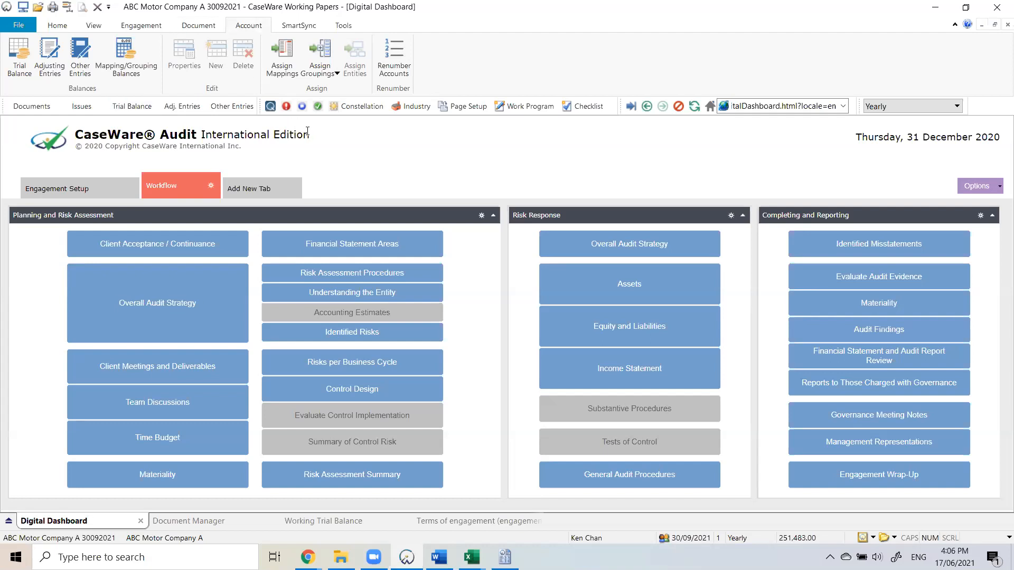
left_click(132, 107)
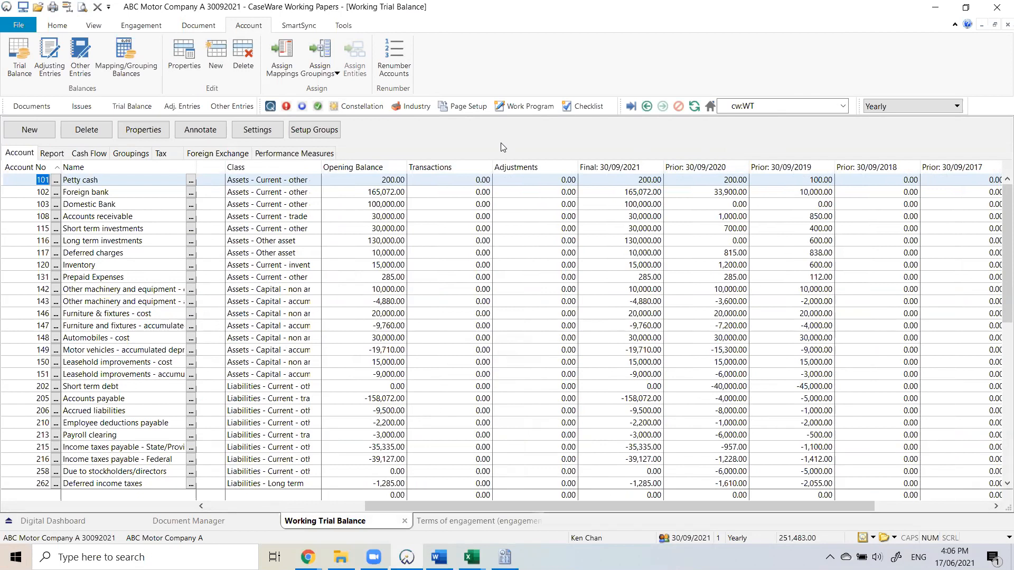
Open the leadsheet in the Property, Plant And Equipment folder and examine its materiality figures, account balances and percentage changes.
left_click(32, 106)
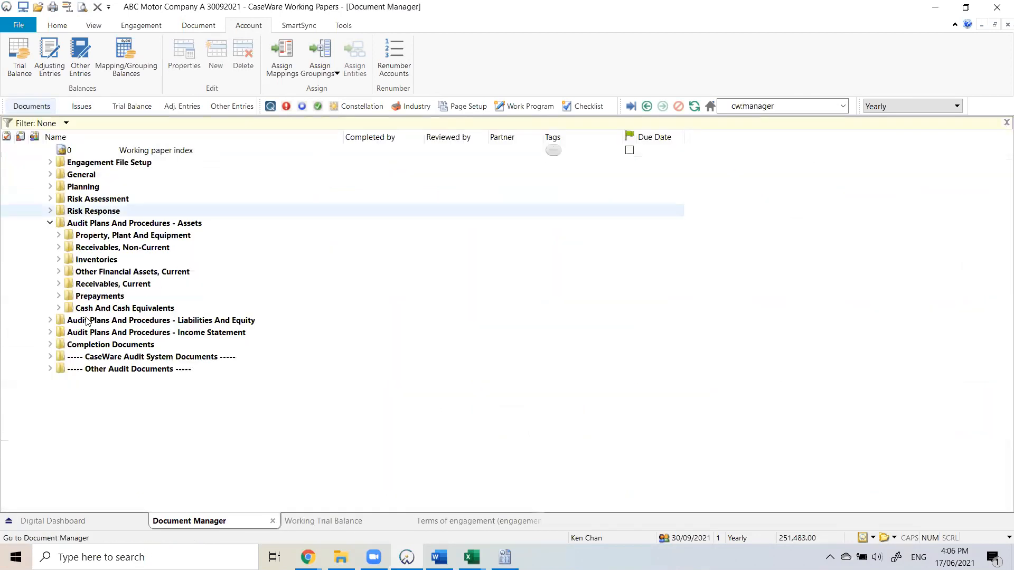
double_click(89, 235)
double_click(88, 248)
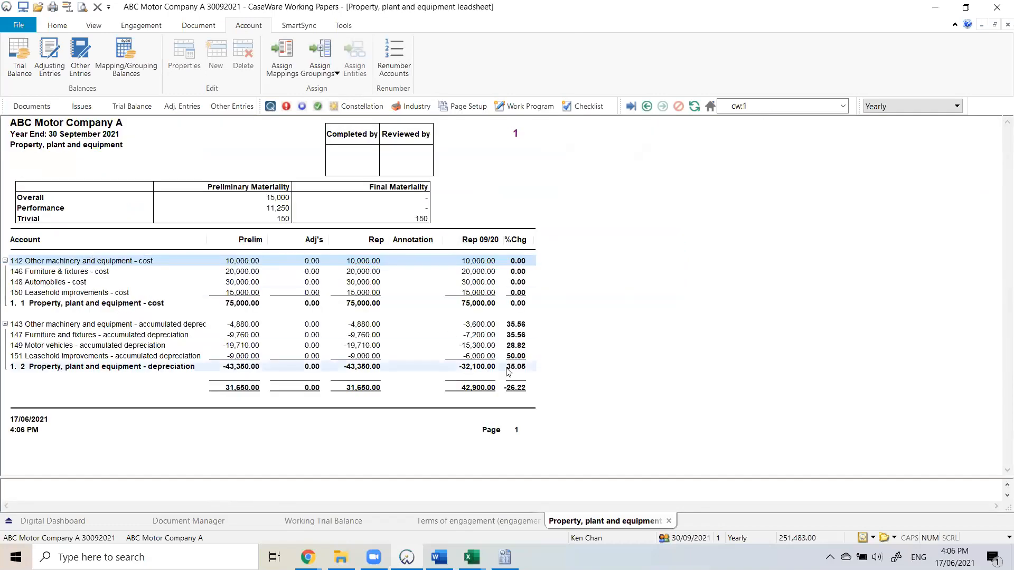
mouse_move(511, 244)
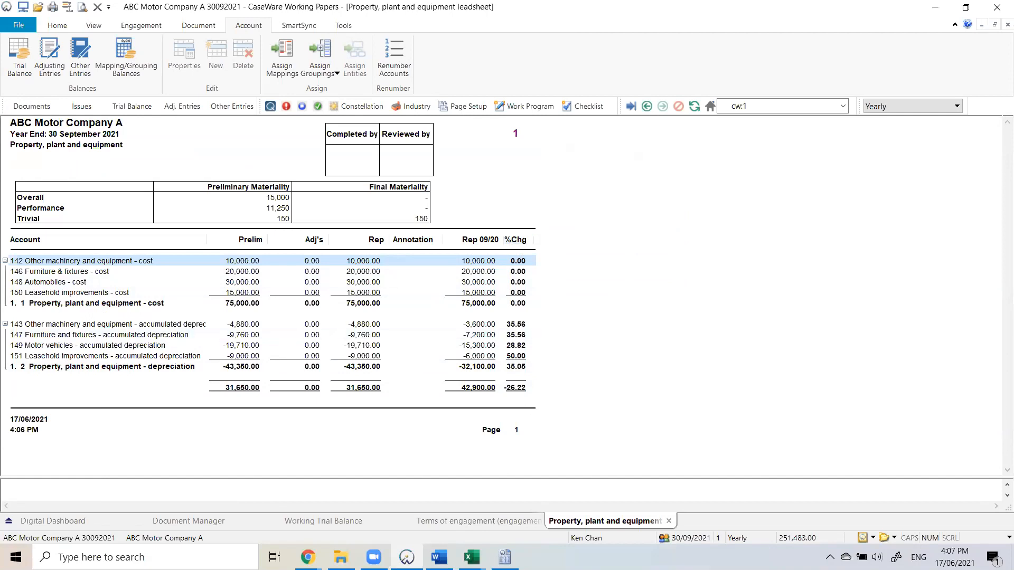
left_click(308, 557)
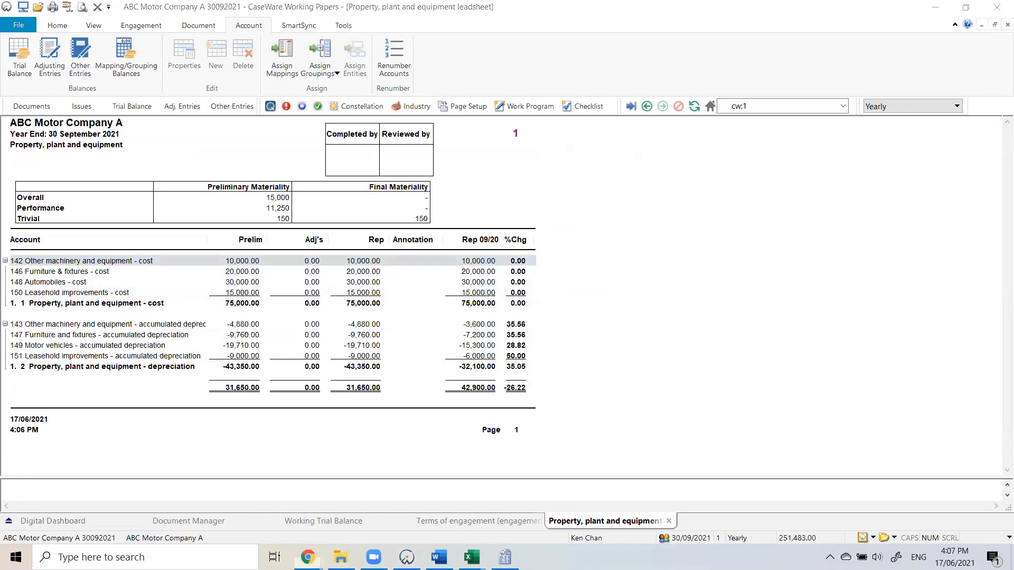
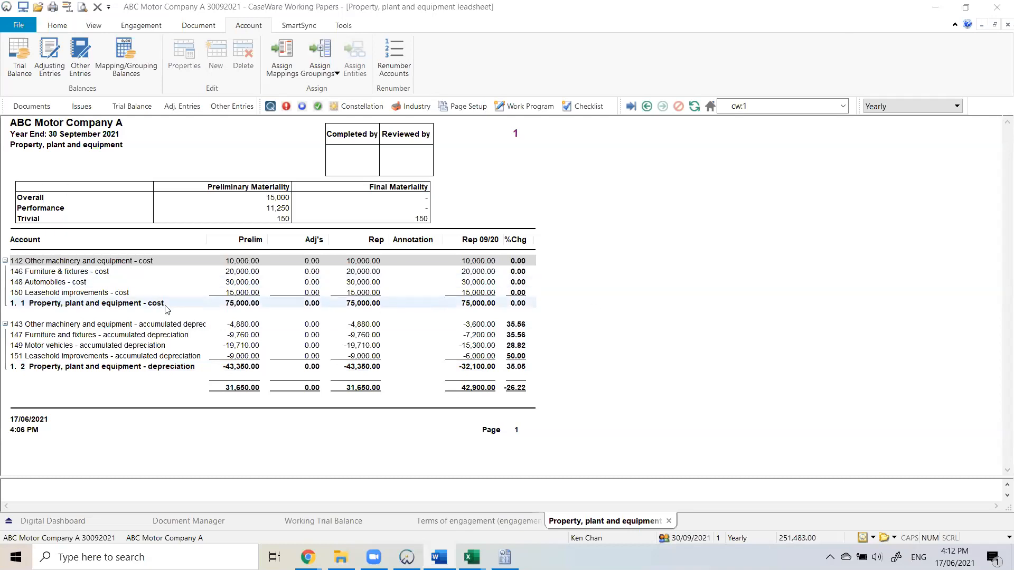
Review the current and prior-year balances in the working trial balance, and minimise the open windows to show the desktop.
left_click(152, 28)
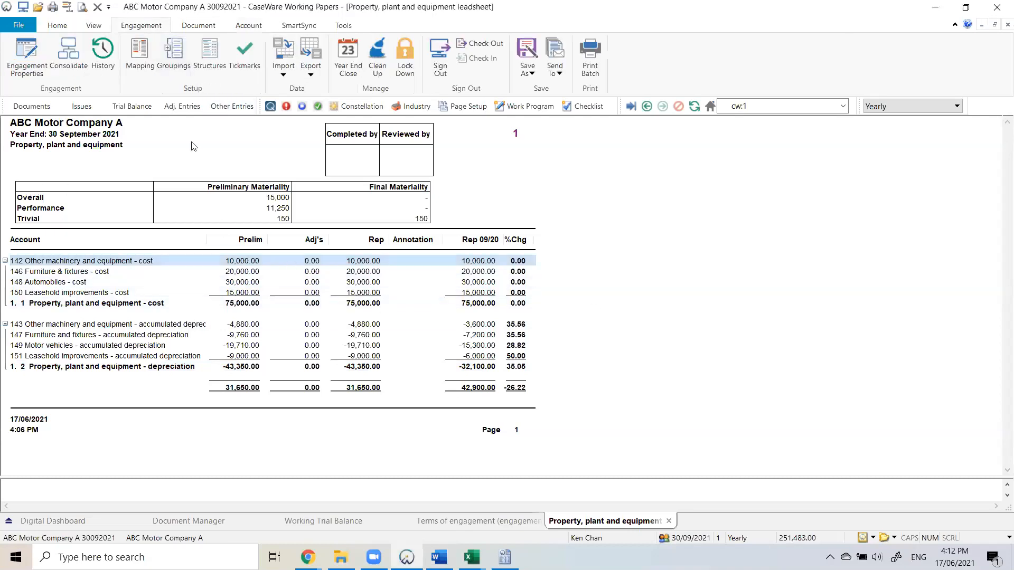
left_click(130, 108)
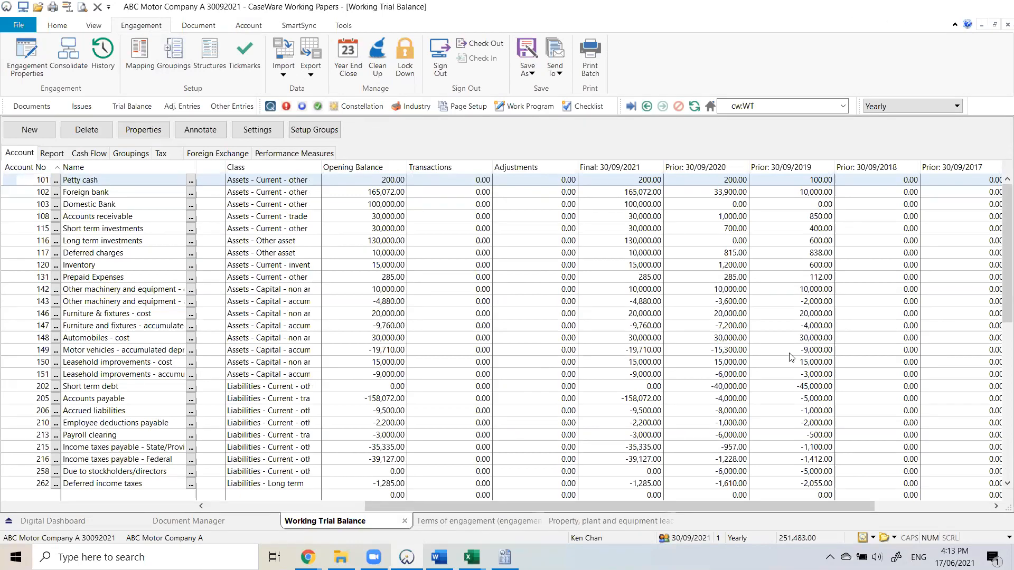
left_click(934, 7)
left_click(917, 114)
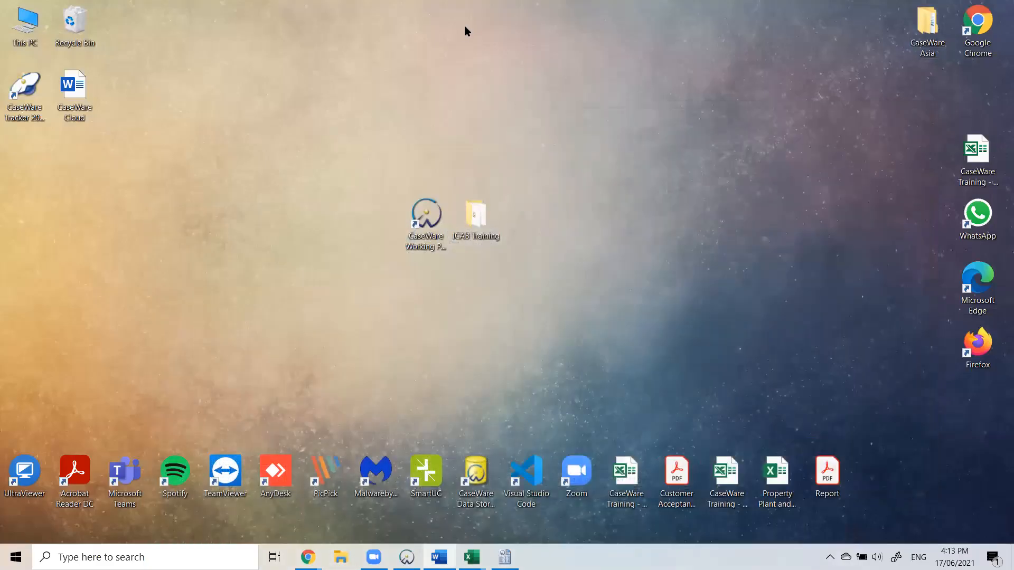